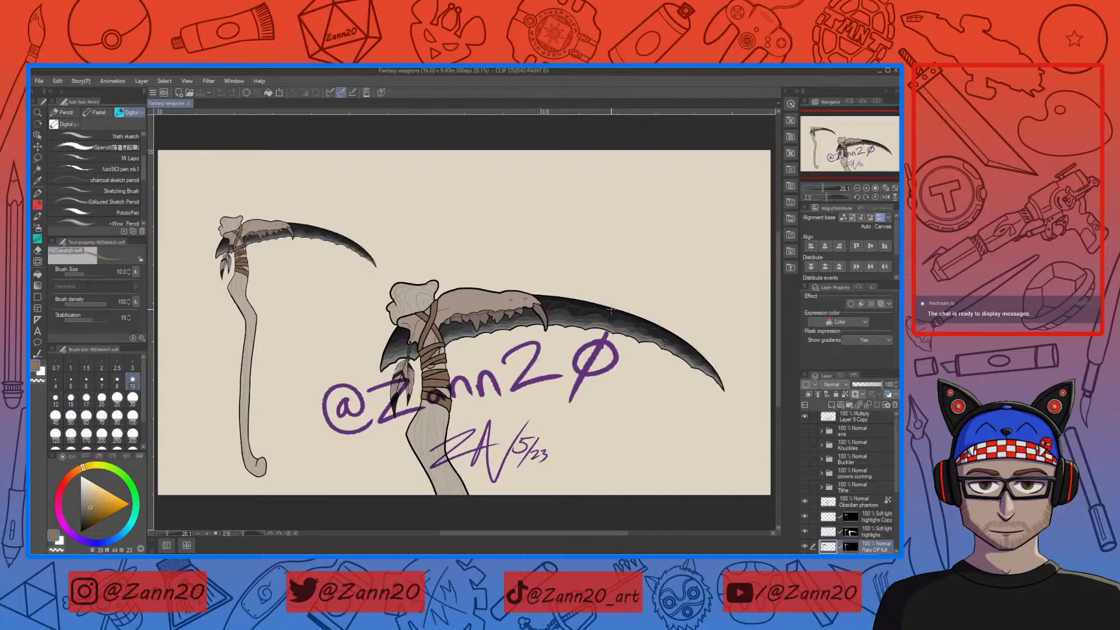
Hide the signature layer and rename the blade's highlights layer to "obsidian edges"
click(804, 416)
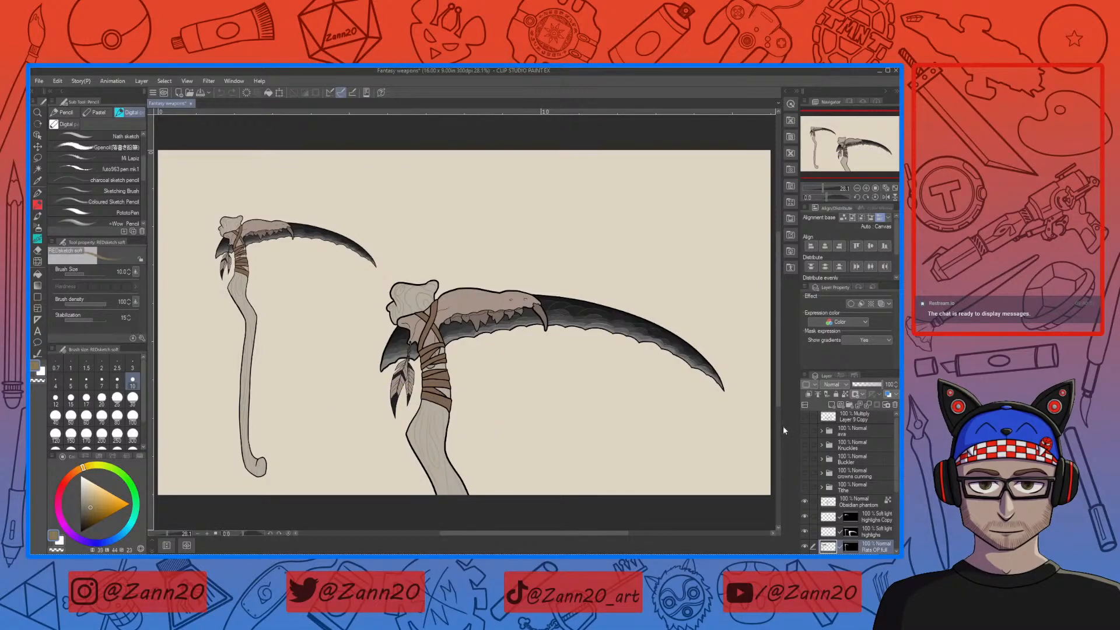
click(853, 532)
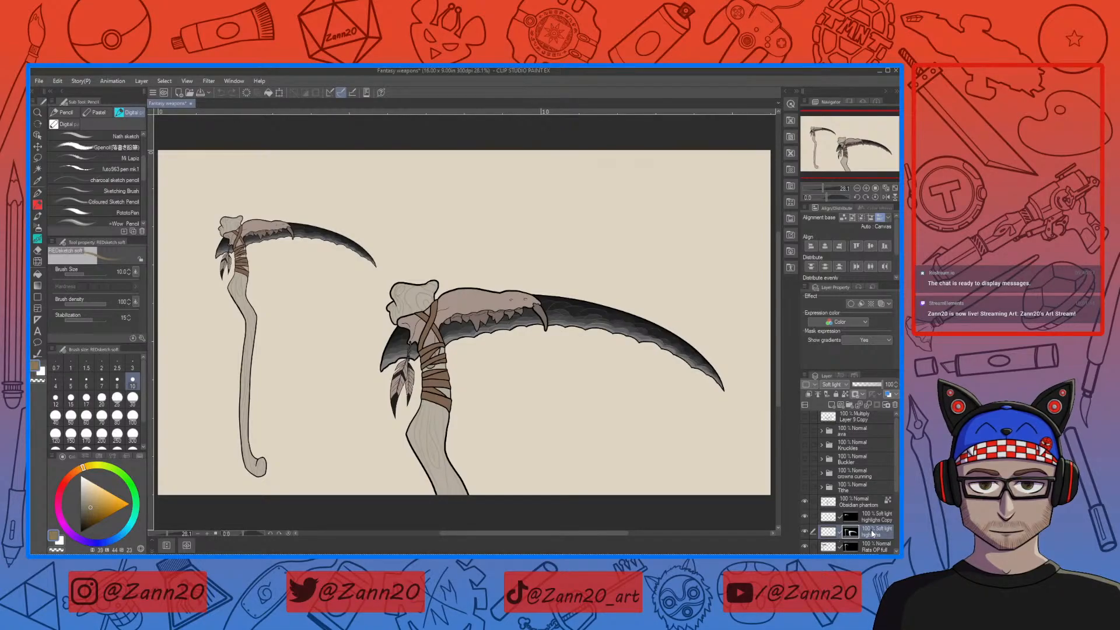
click(871, 533)
double_click(871, 533)
text(obsidian)
text( edges)
Rename the highlights Copy layer to "obsidian edges small"
click(875, 522)
double_click(876, 519)
text(obsidian)
text(edges a)
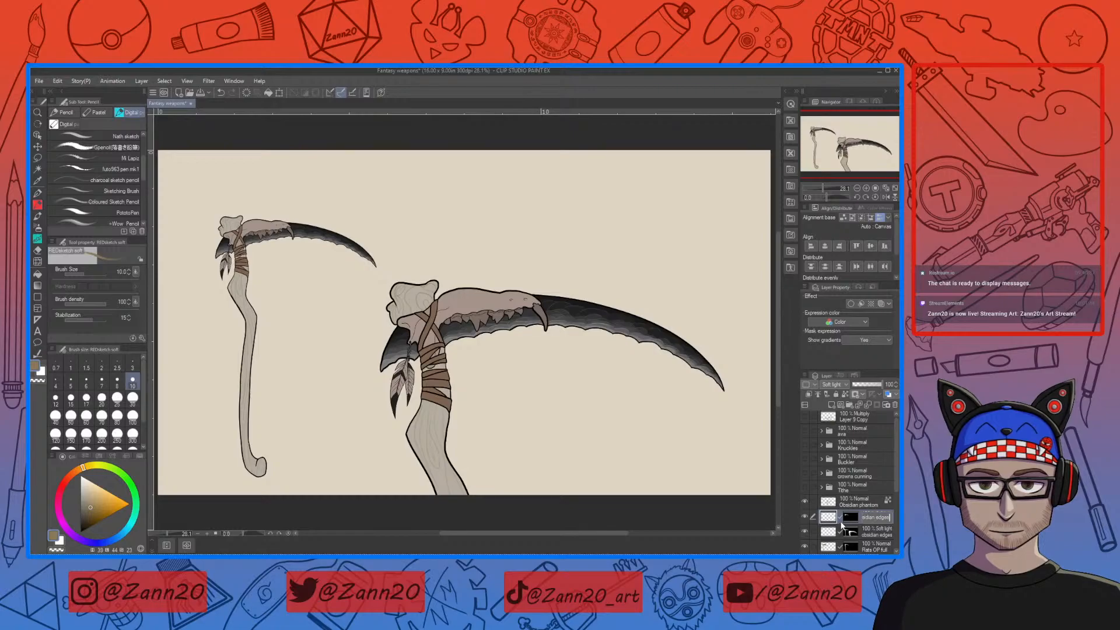
text(mall)
key(Return)
Duplicate the obsidian edges layer, then toggle the duplicate off and on to compare the blade
click(842, 531)
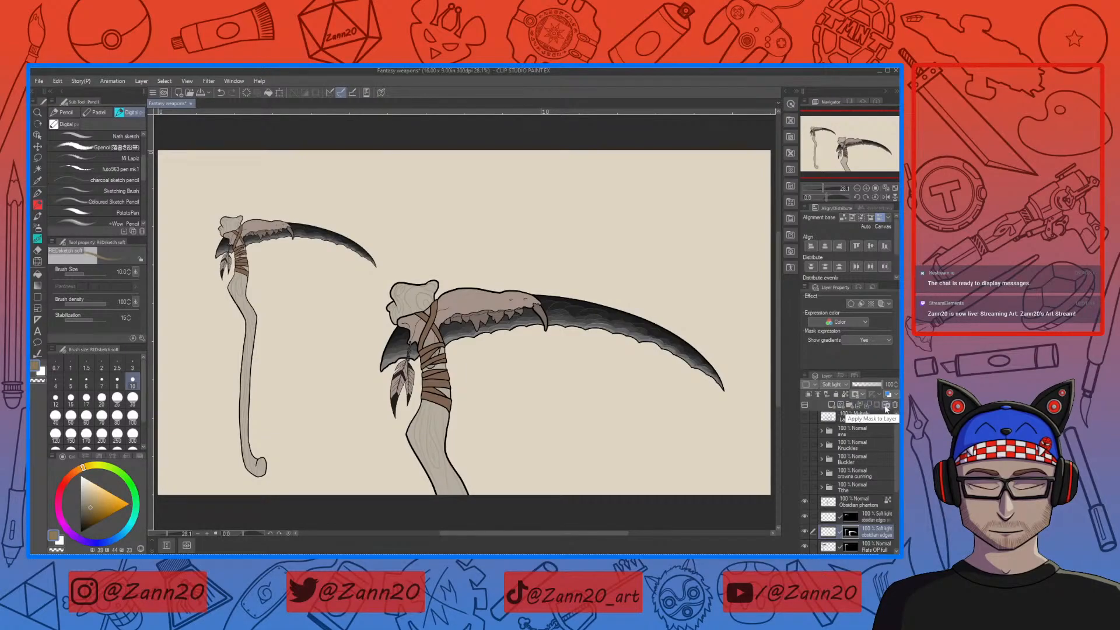
click(805, 378)
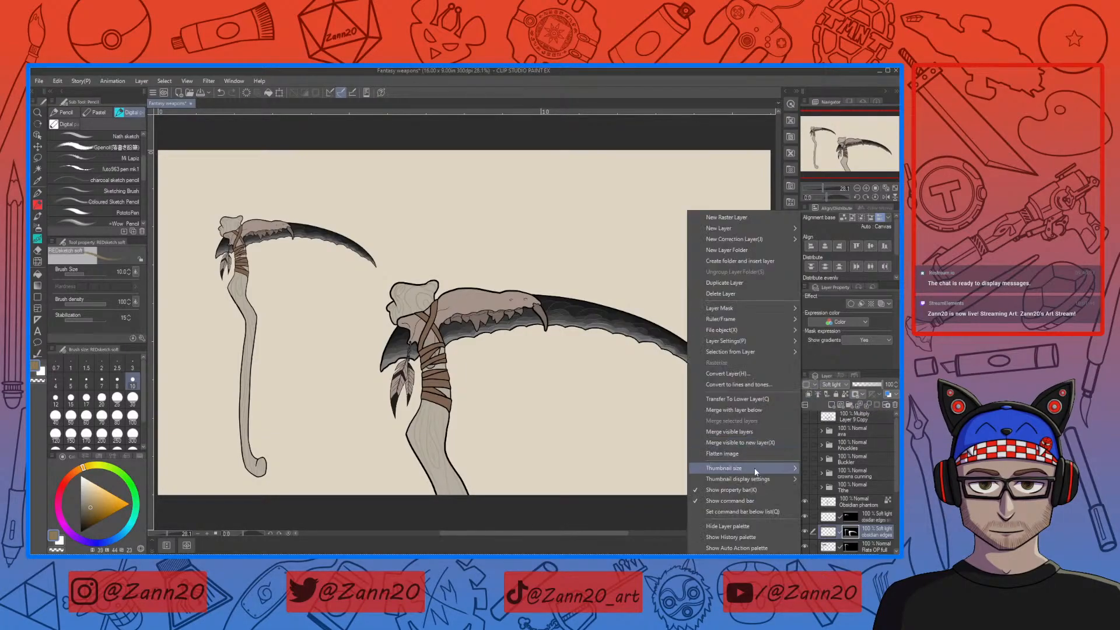
click(743, 282)
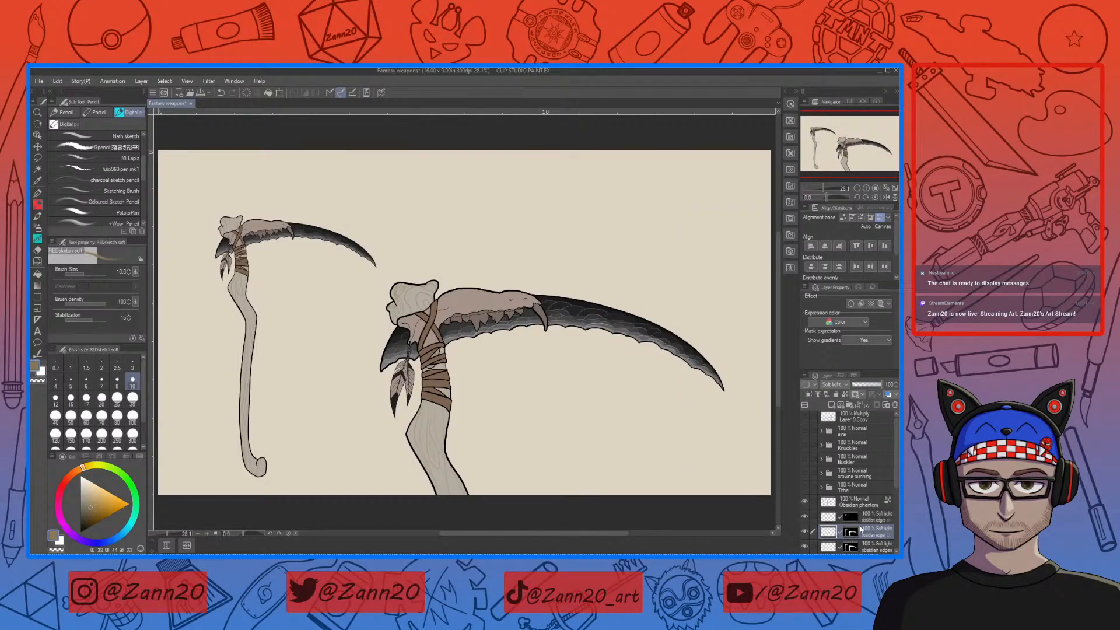
click(806, 531)
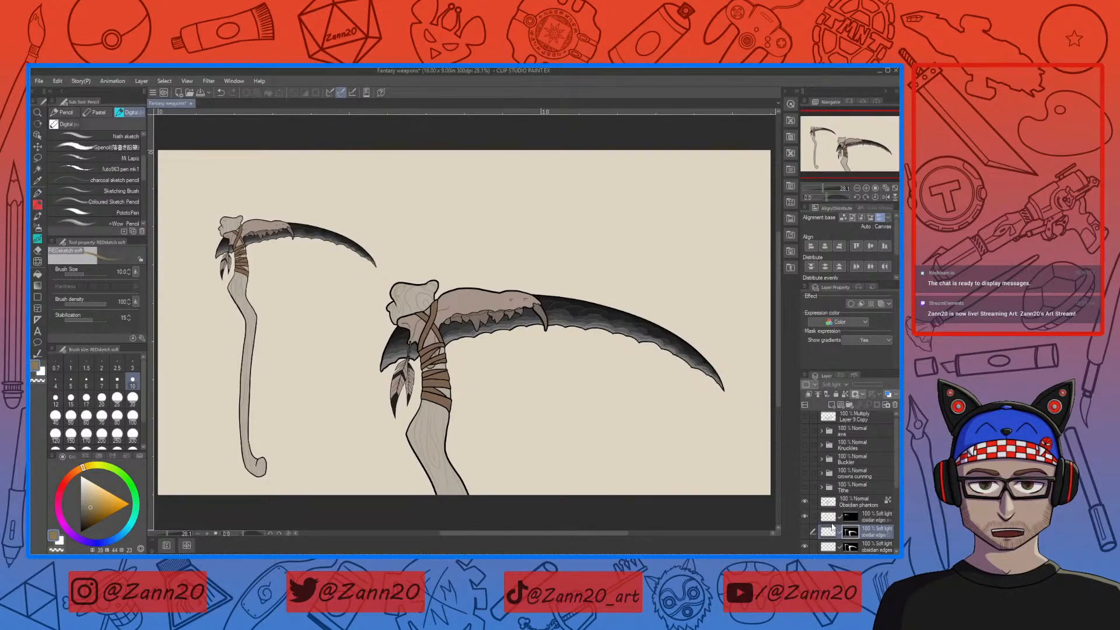
click(806, 533)
Clear the duplicated layer's mask and enlarge the sketch brush to size 25
key(Delete)
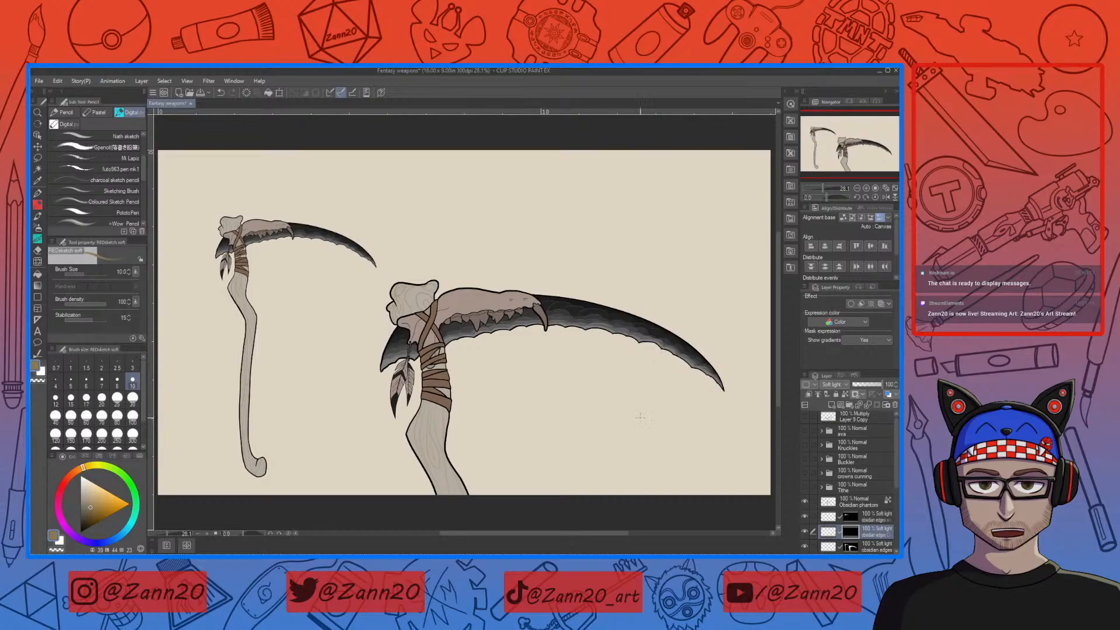
key(bracketright)
key(bracketright)
key(bracketright)
key(bracketright)
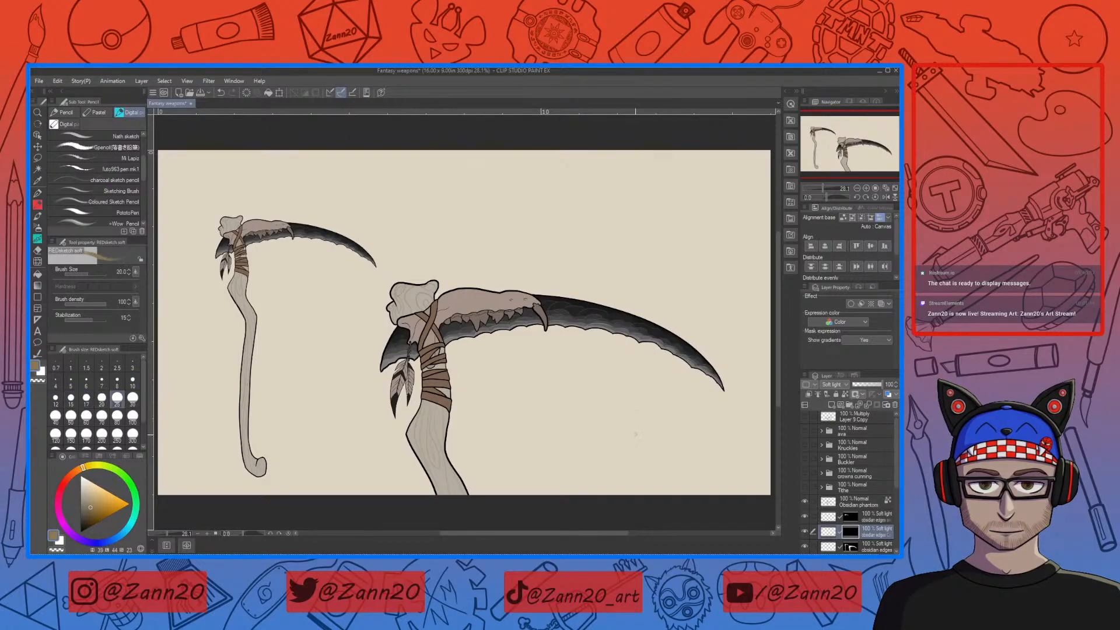
key(bracketright)
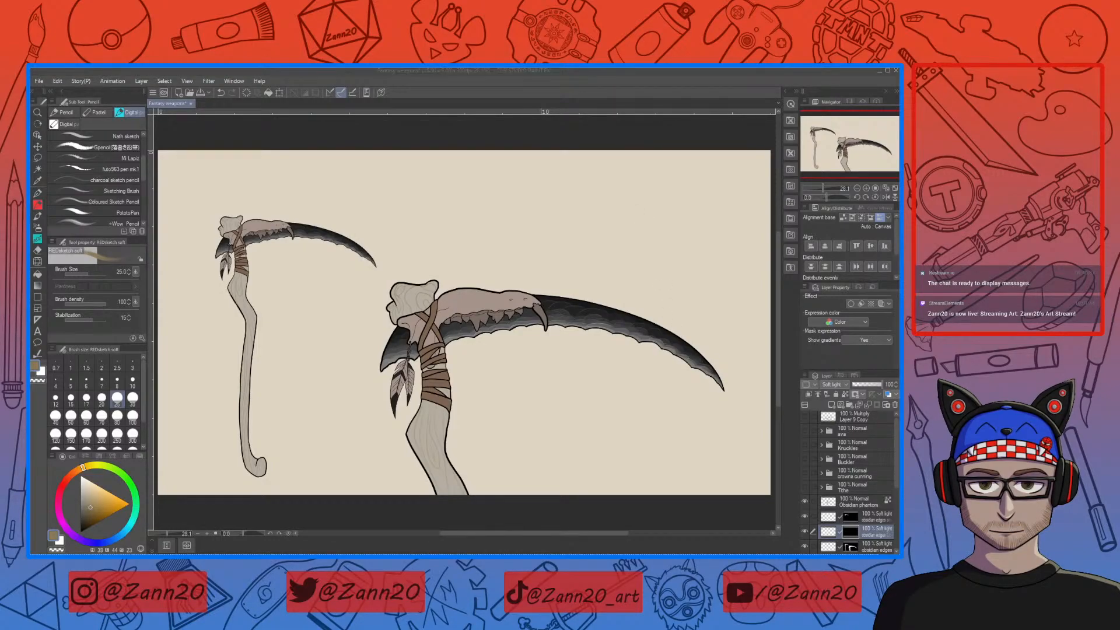
click(436, 74)
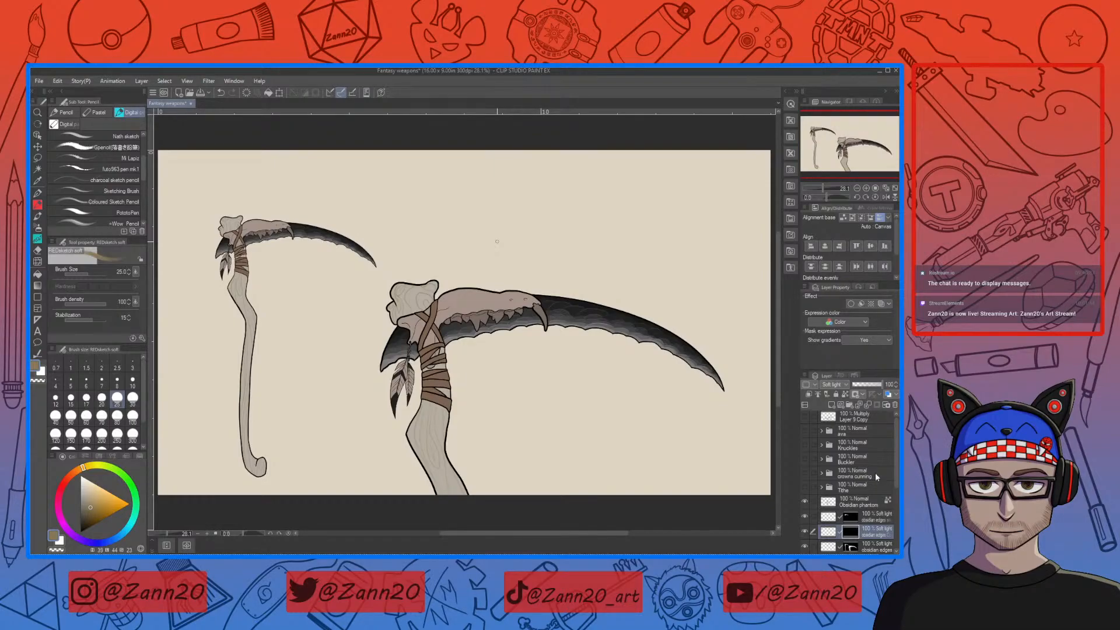
Pick a very light grey drawing colour for shading the blade
scroll(894, 471, down, 3)
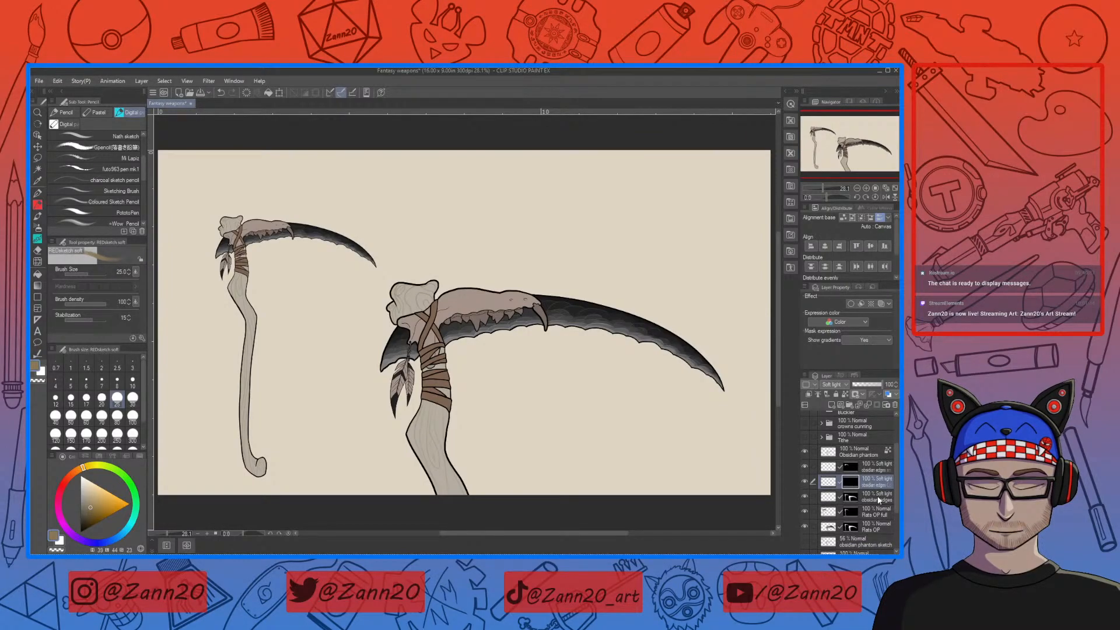
key(ctrl+plus)
drag(649, 377, 470, 339)
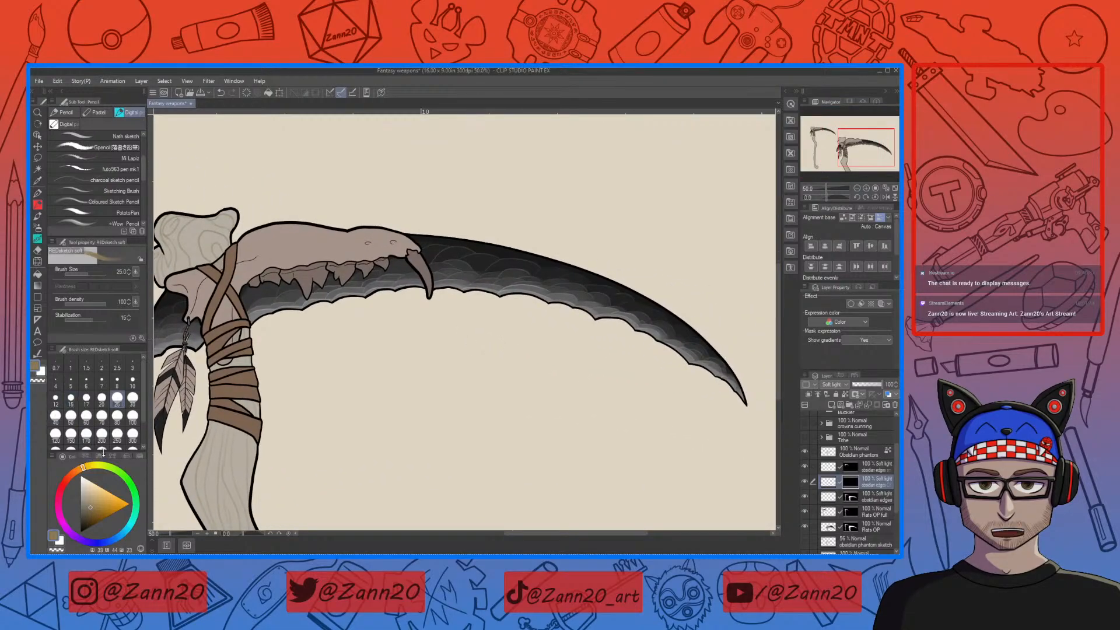
click(82, 485)
drag(82, 486, 81, 483)
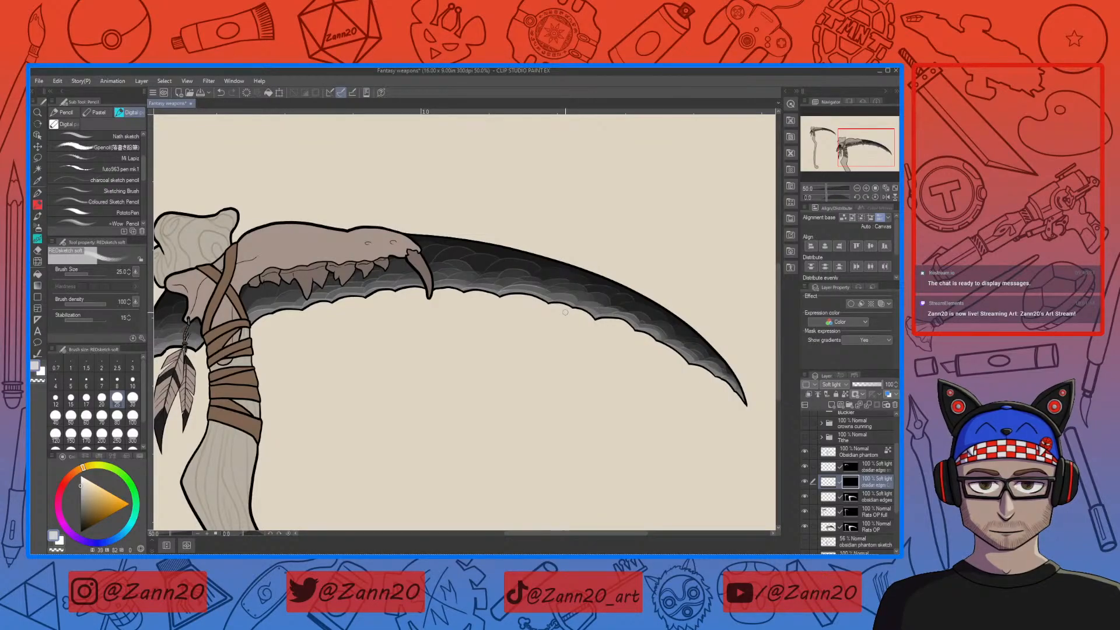
Undo the mask clearing and target the duplicate layer's artwork instead of its mask
key(ctrl+z)
key(ctrl+z)
click(828, 482)
Try short light-grey sketch brush strokes on the scythe blade and undo them
drag(666, 339, 671, 341)
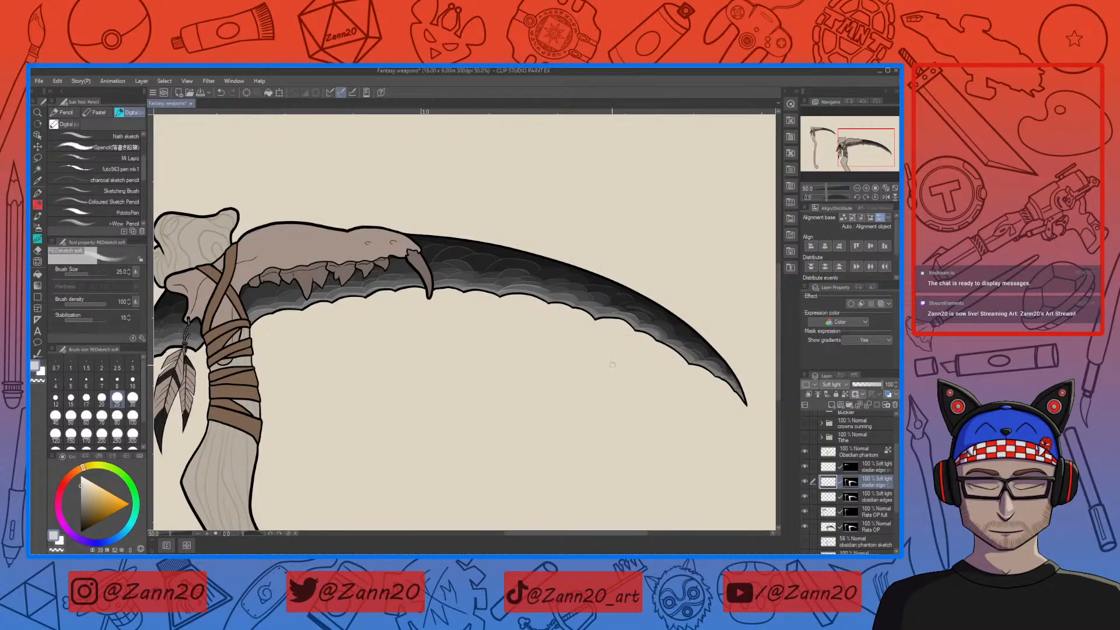
key(ctrl+z)
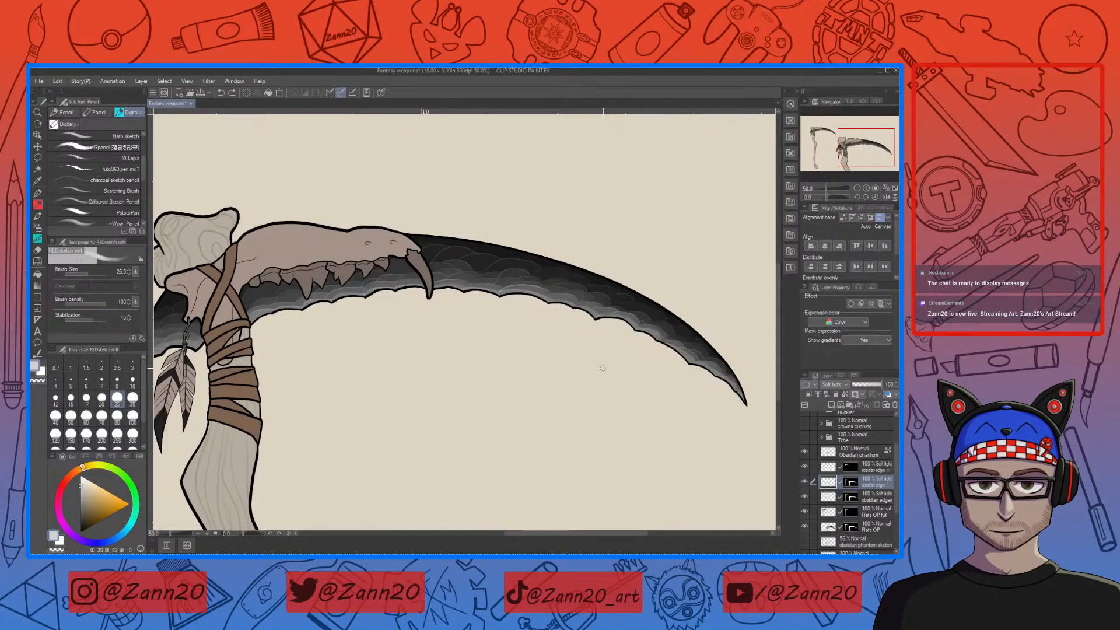
drag(588, 292, 596, 298)
Switch to the Pen tool's brushes, try an Iris brush stroke on the blade and undo it
key(p)
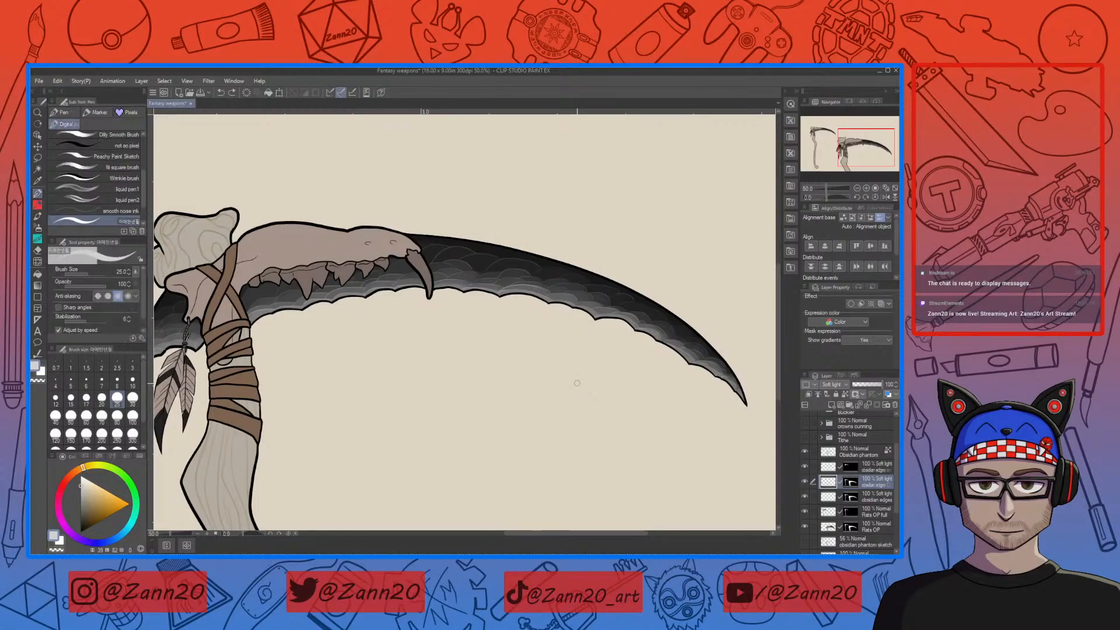
scroll(142, 164, up, 5)
drag(142, 157, 142, 145)
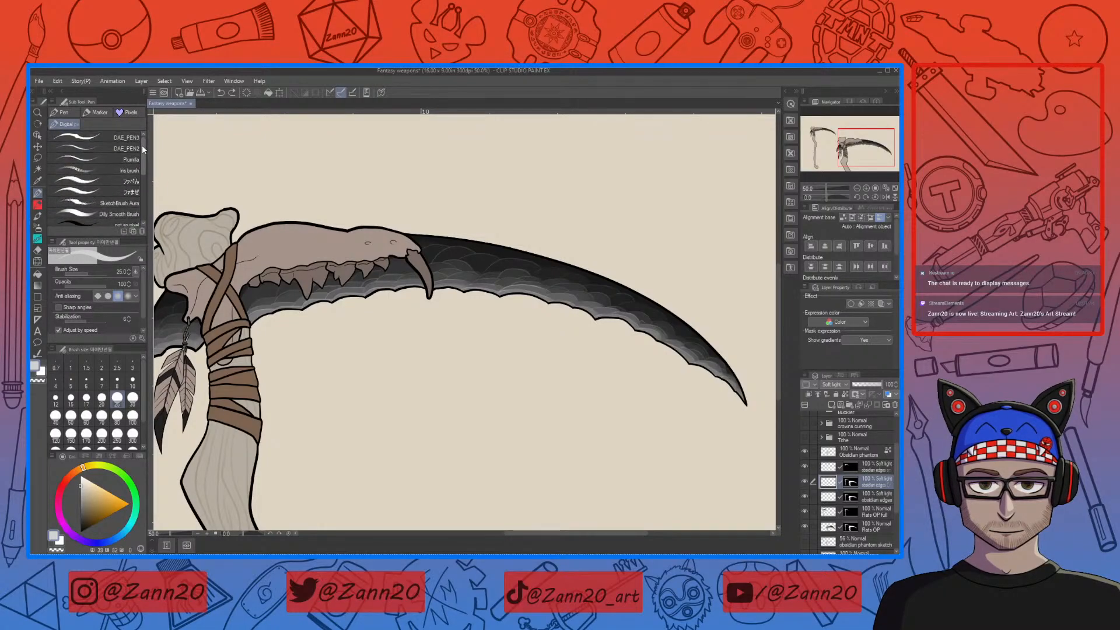
click(114, 169)
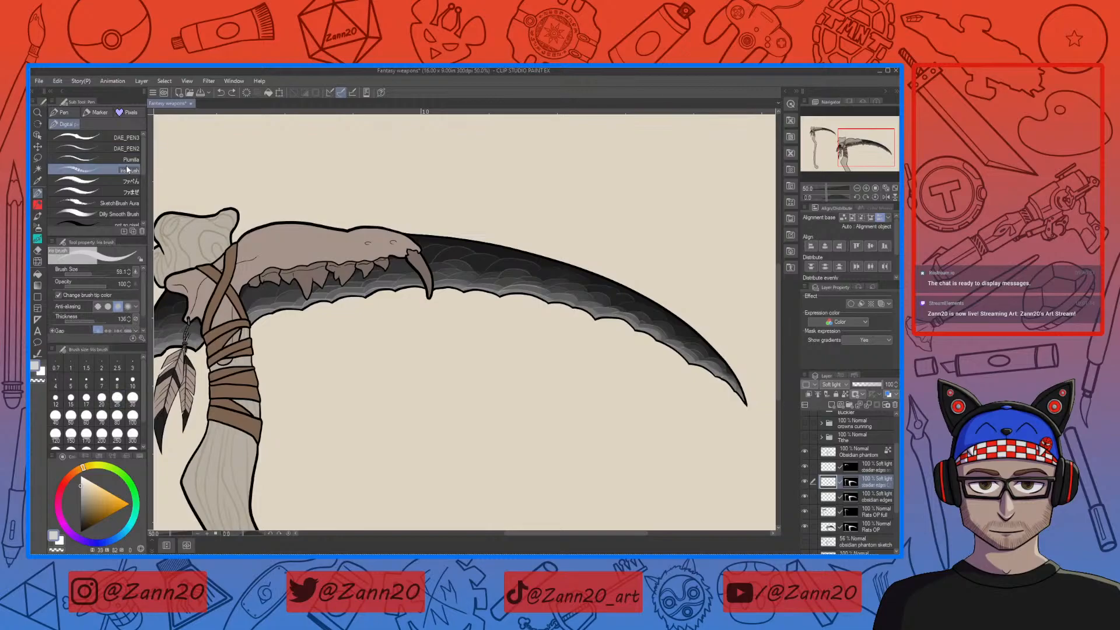
mouse_move(529, 273)
mouse_down()
mouse_move(497, 267)
mouse_move(534, 271)
mouse_up()
key(ctrl+z)
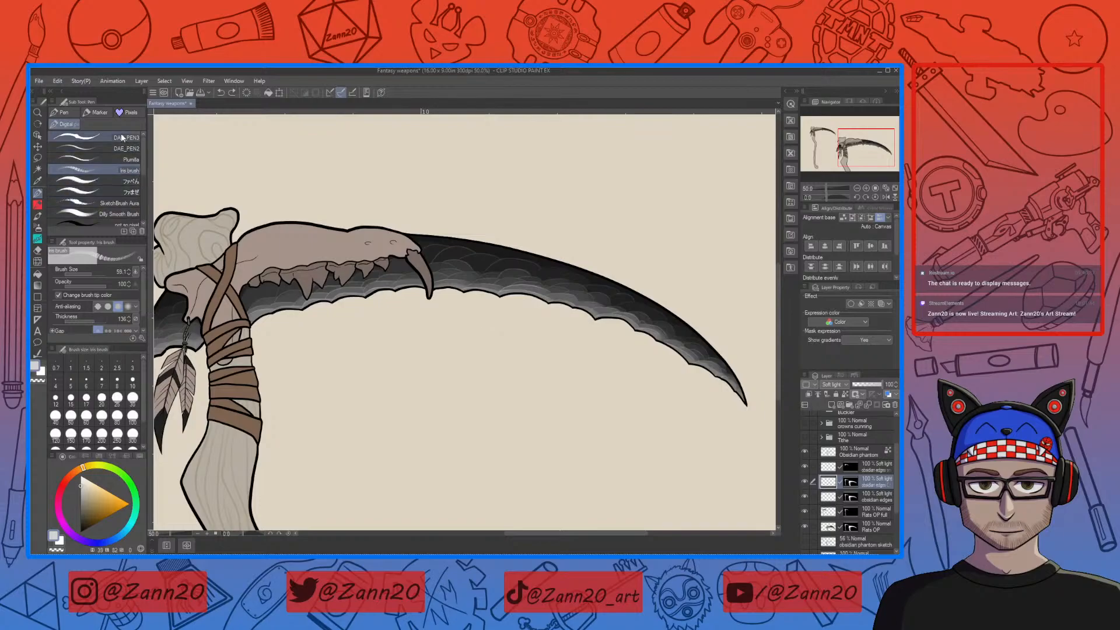
Try a short DAE_PEN3 stroke on the blade and undo it
click(125, 137)
mouse_move(491, 263)
mouse_down()
mouse_move(471, 261)
mouse_move(487, 264)
mouse_up()
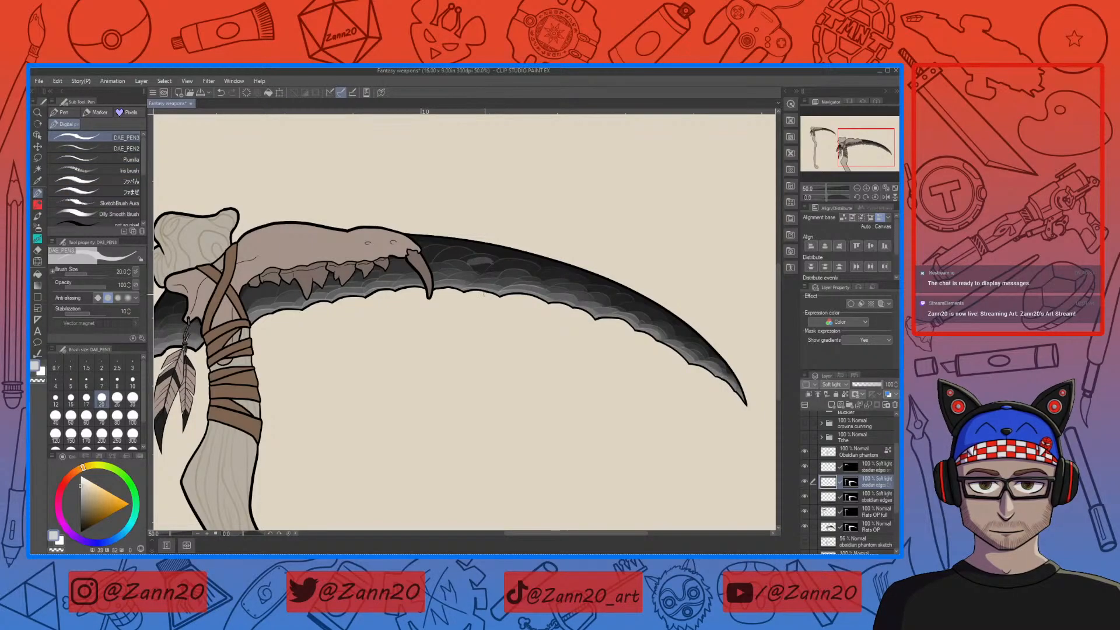
key(ctrl+z)
Choose the Korean-named pen listed before SOUND EFFECT BRUSH and test a stroke on the blade near the fang
scroll(137, 175, down, 5)
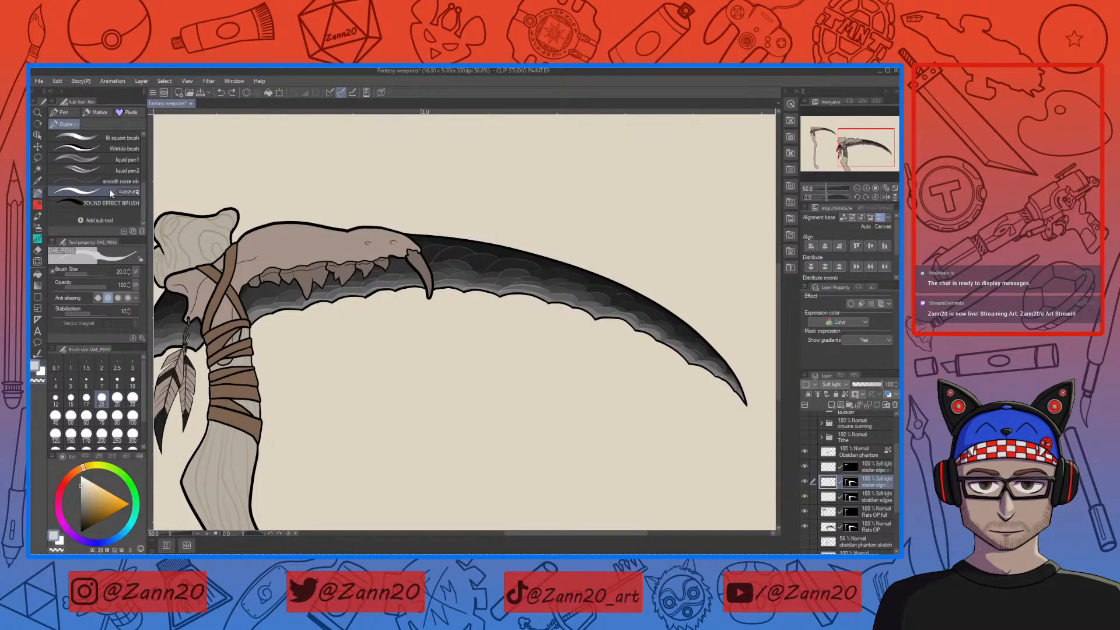
click(128, 191)
drag(442, 255, 471, 257)
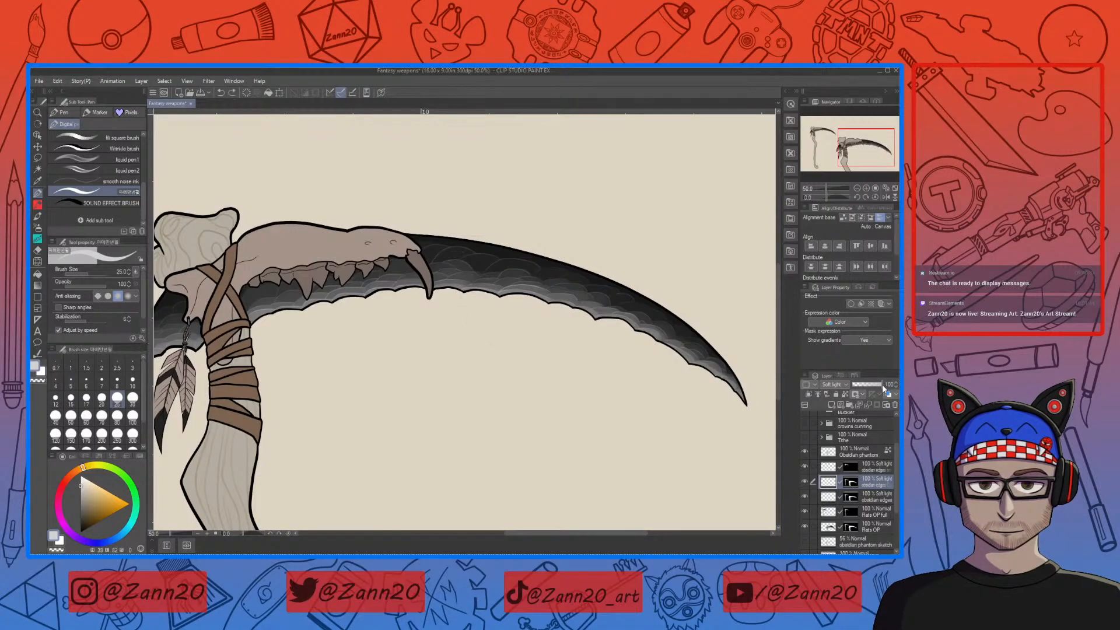
Set the duplicate layer's blending mode to Normal, test a light stroke on the blade and undo it
click(833, 385)
click(834, 141)
drag(491, 269, 528, 268)
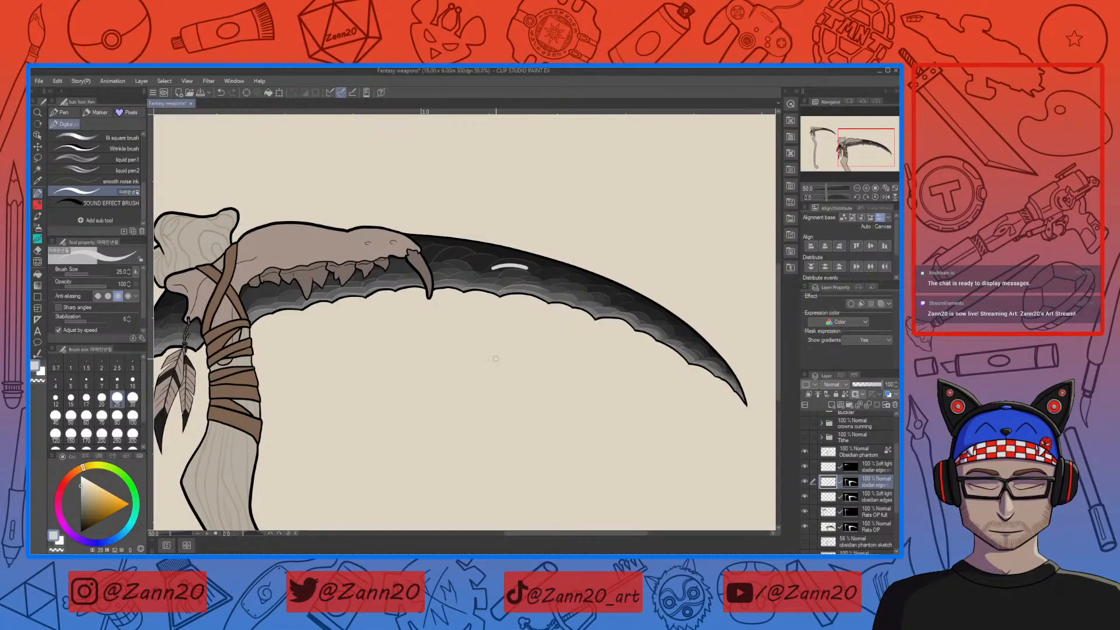
key(ctrl+z)
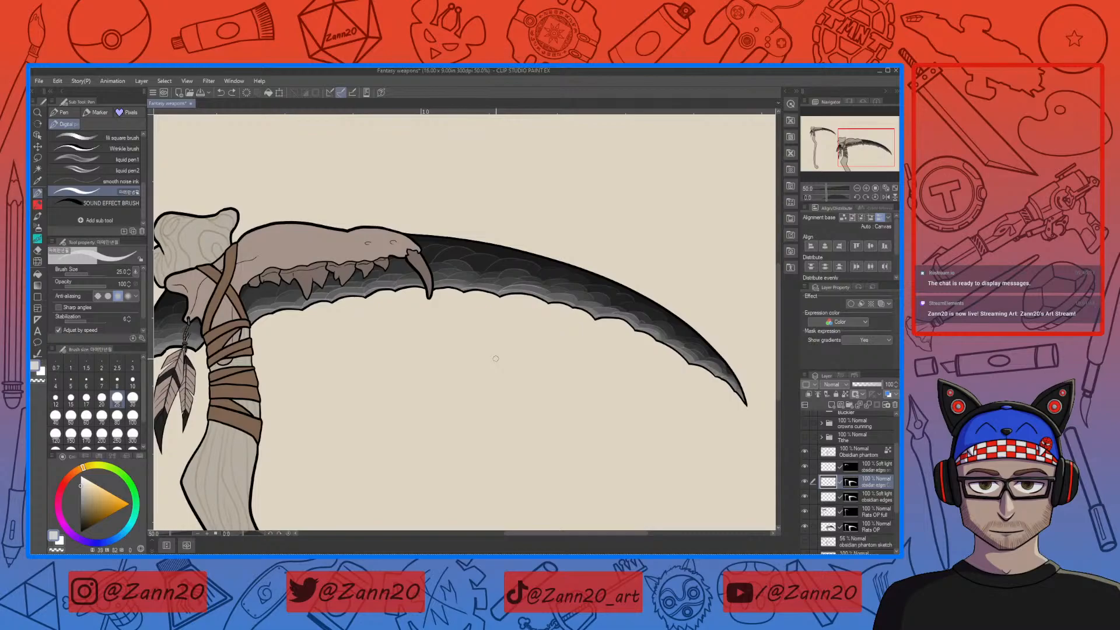
Lower the duplicate layer's opacity to about 58 percent, test a stroke on the blade and undo it
click(870, 386)
drag(491, 269, 530, 268)
key(ctrl+z)
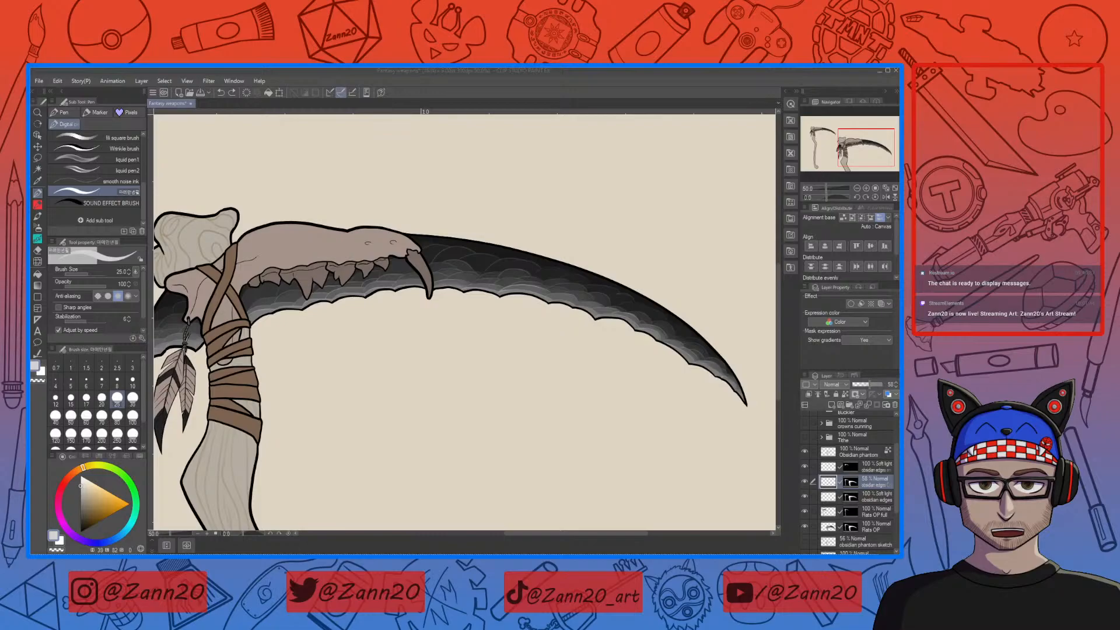
click(582, 199)
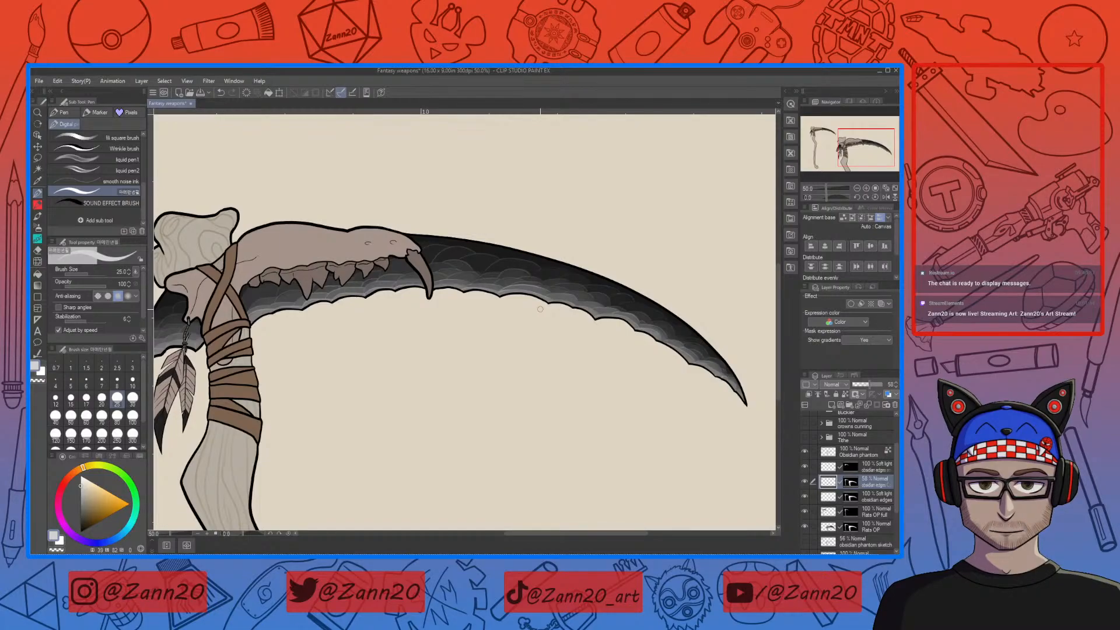
Try a mid-grey stroke on the blade beside the fang and undo it
click(80, 493)
drag(455, 275, 477, 277)
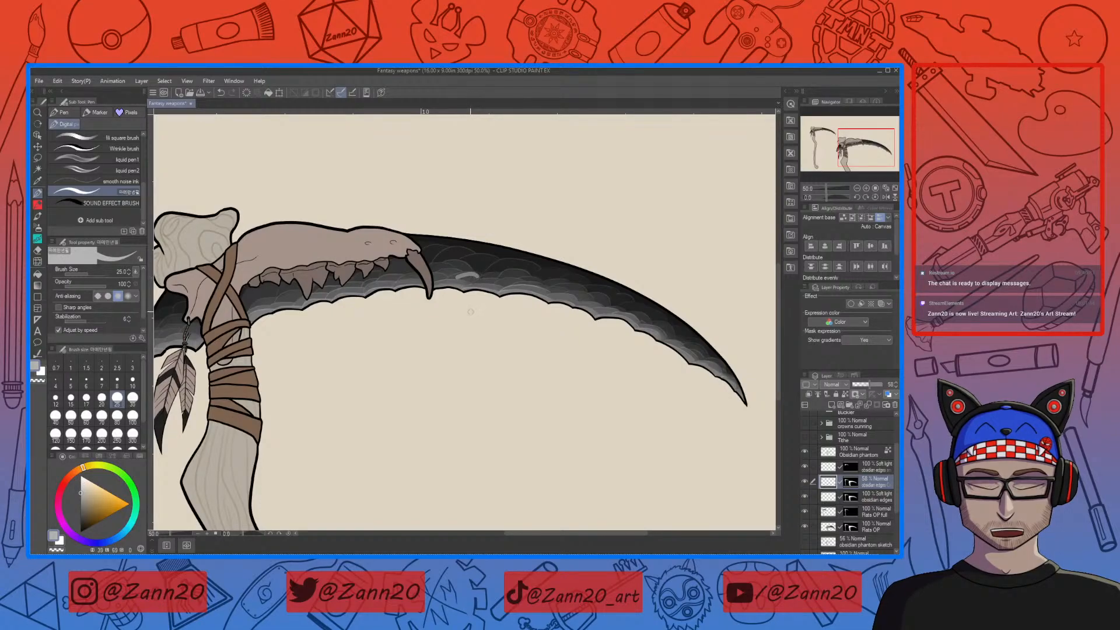
key(ctrl+z)
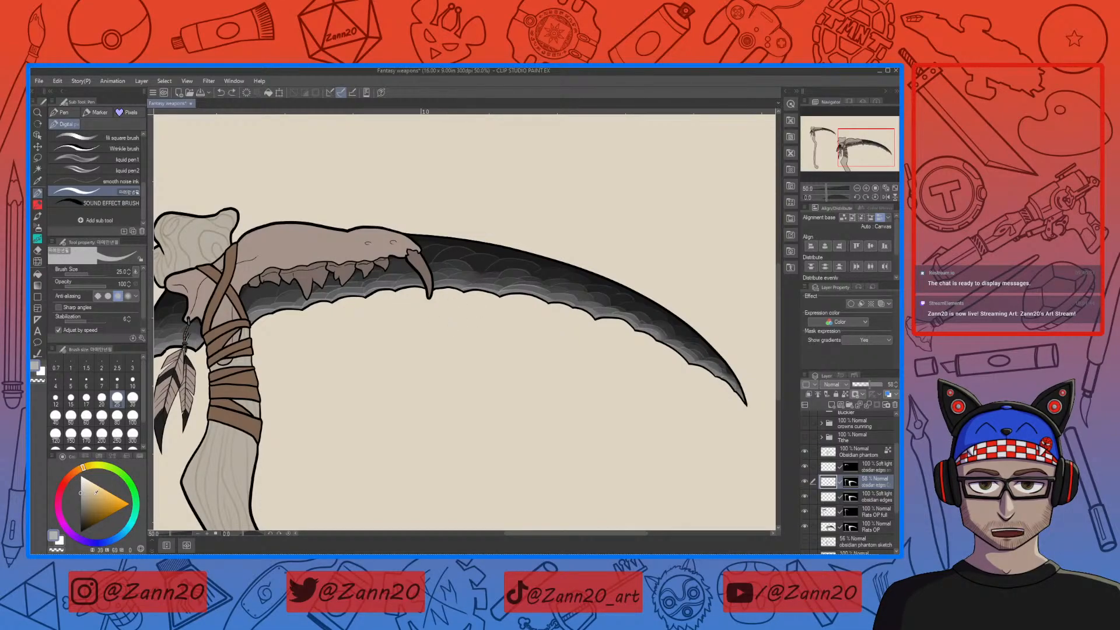
Pick a darker grey drawing colour, test a stroke on the blade beside the fang and undo it
click(86, 505)
click(81, 509)
drag(466, 261, 490, 259)
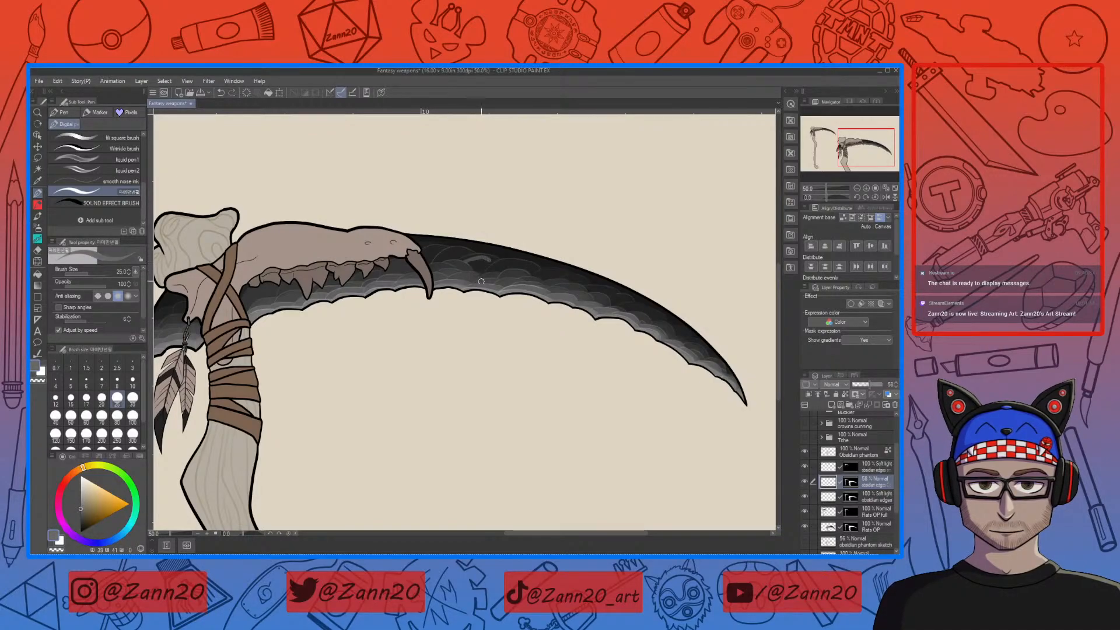
key(ctrl+z)
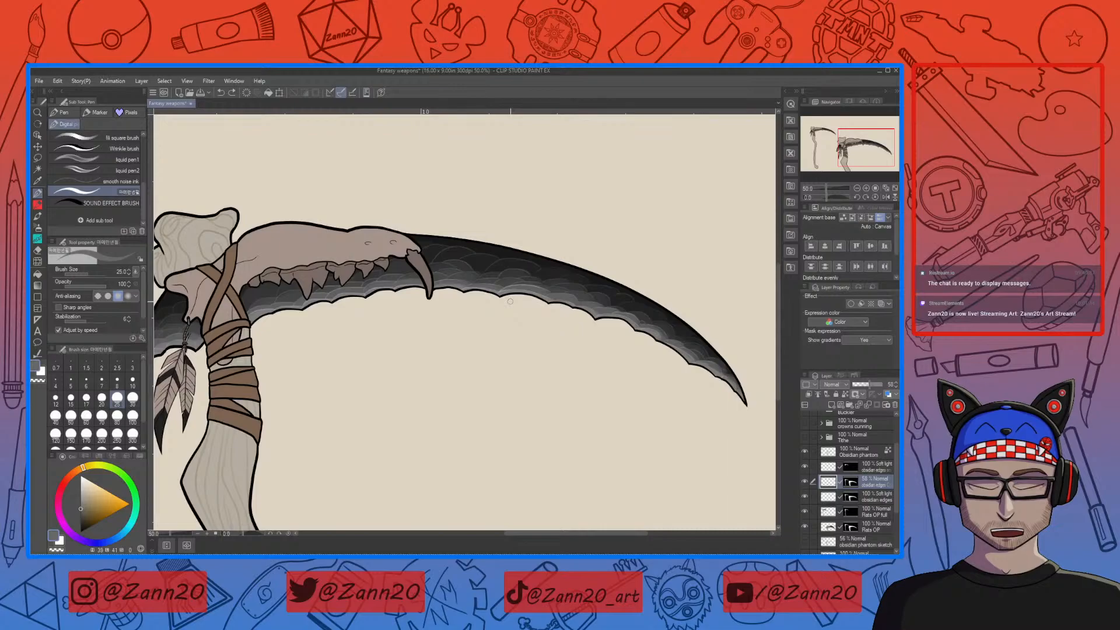
Paint a dark grey facet along the upper side of the blade near its tip
key(ctrl+plus)
key(ctrl+plus)
drag(643, 344, 424, 353)
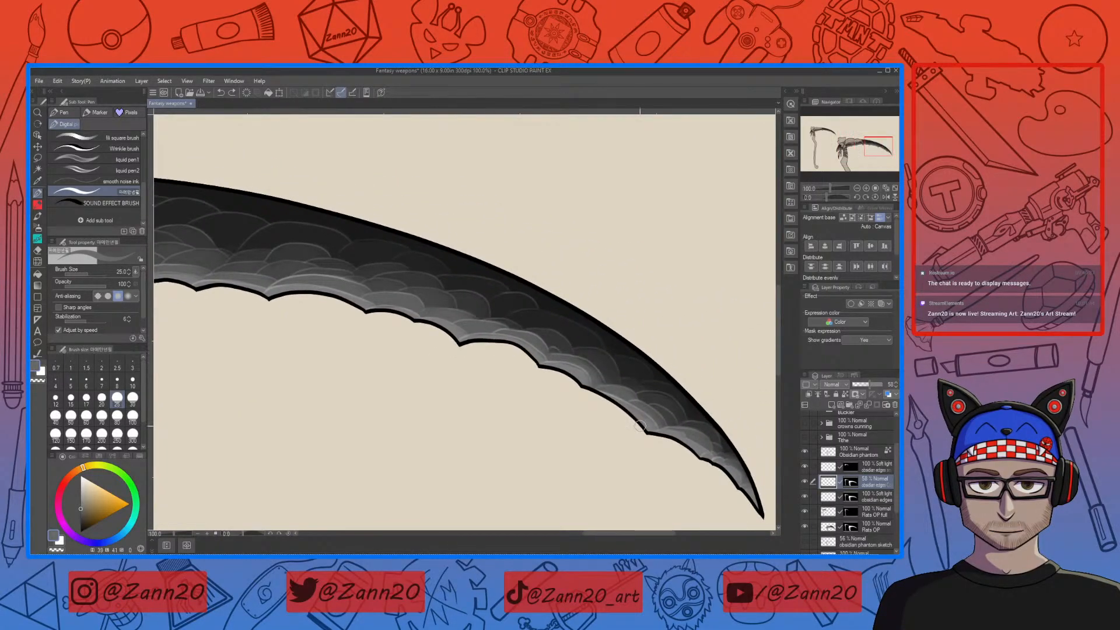
key(r)
mouse_move(665, 426)
mouse_down()
mouse_move(695, 355)
mouse_move(684, 278)
mouse_move(541, 364)
mouse_move(550, 312)
mouse_move(510, 324)
mouse_move(531, 309)
mouse_up()
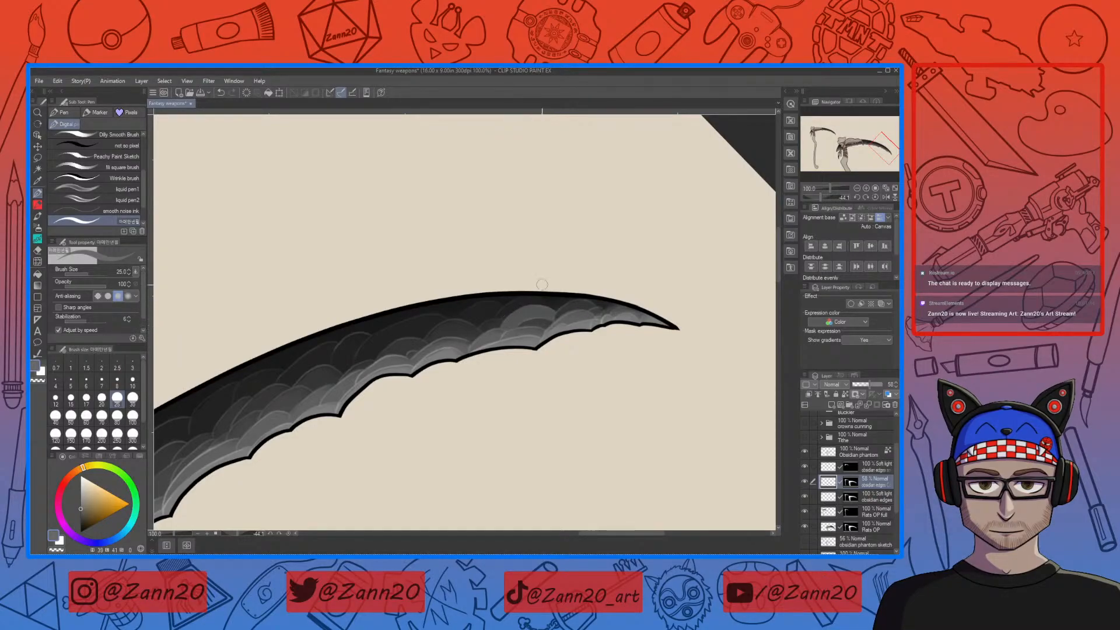
mouse_move(477, 325)
mouse_down()
mouse_move(497, 305)
mouse_move(463, 321)
mouse_move(496, 310)
mouse_up()
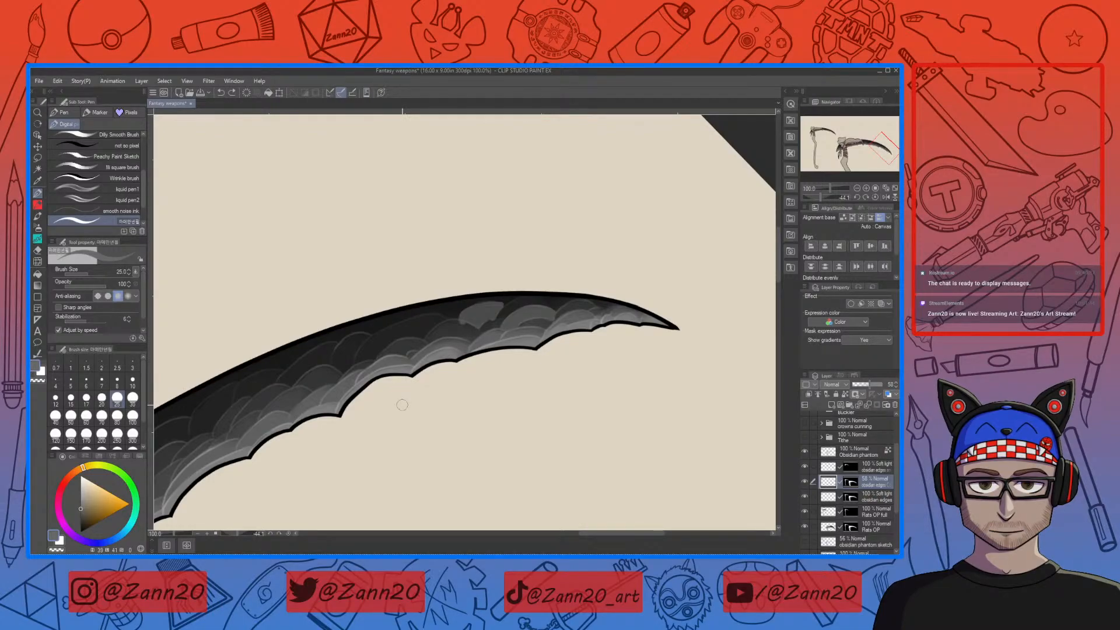
Pick a lighter grey drawing colour, test facet strokes on the blade near its tip and undo them
click(81, 502)
drag(483, 304, 461, 331)
drag(82, 500, 79, 493)
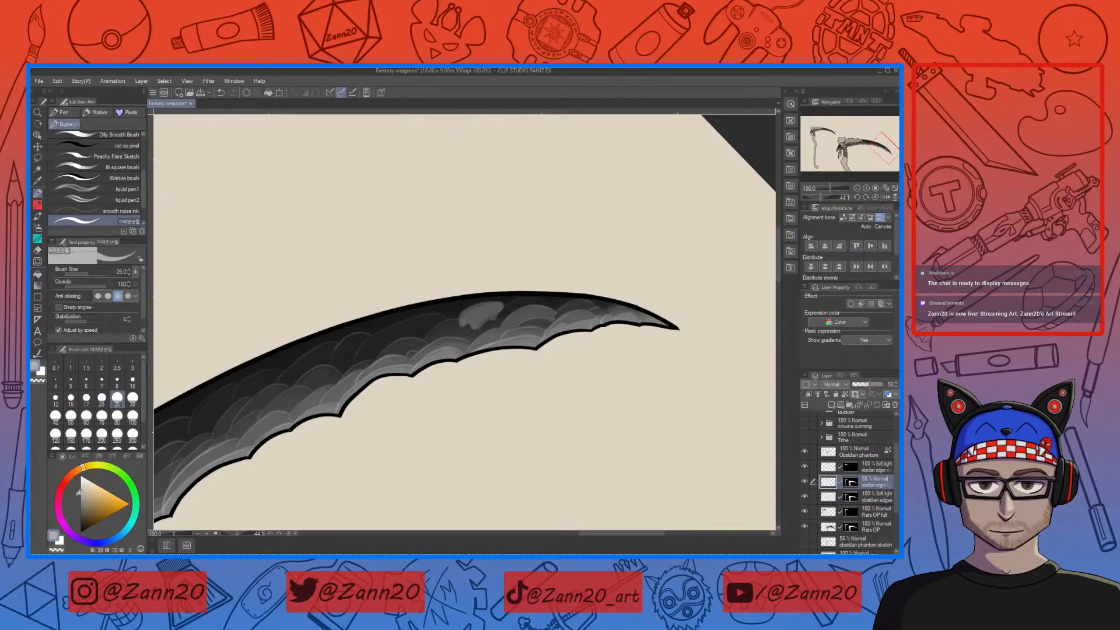
mouse_move(465, 320)
mouse_down()
mouse_move(492, 308)
mouse_move(473, 323)
mouse_move(534, 317)
mouse_move(506, 326)
mouse_move(550, 312)
mouse_move(485, 350)
mouse_up()
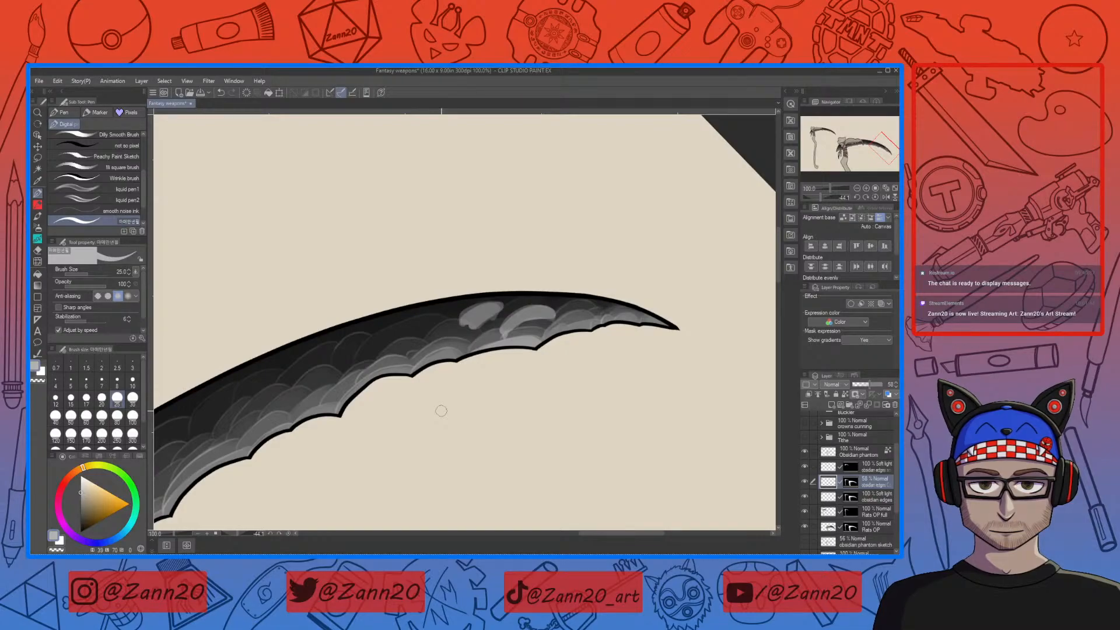
key(ctrl+z)
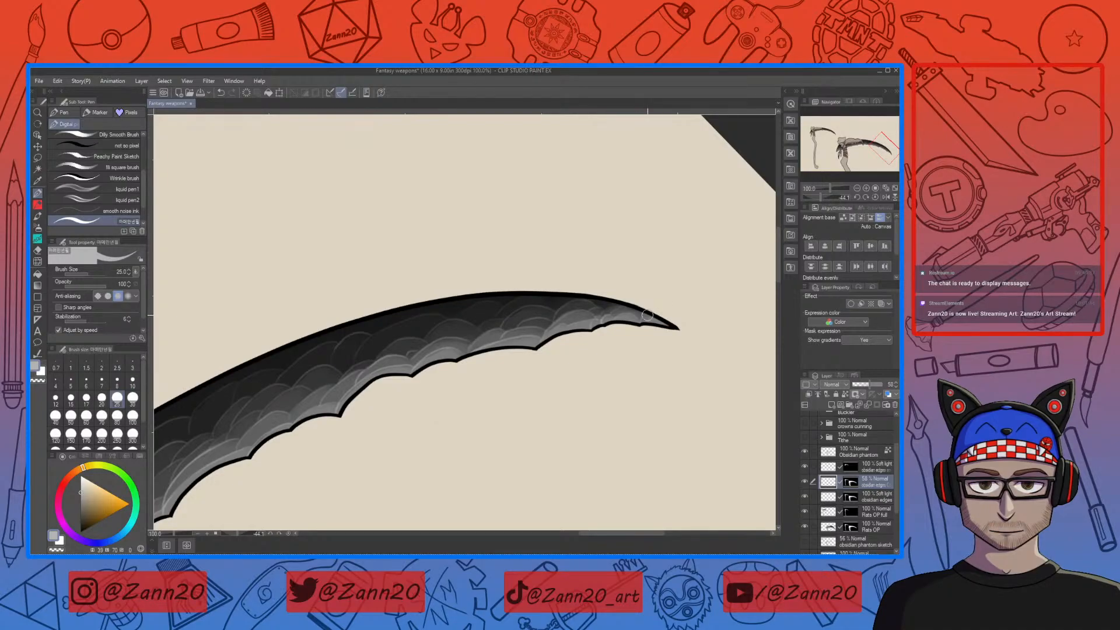
Paint light grey facets at the blade's tip, along its scalloped cutting edge and one on the upper side towards mid-blade
drag(647, 317, 645, 320)
drag(500, 334, 471, 349)
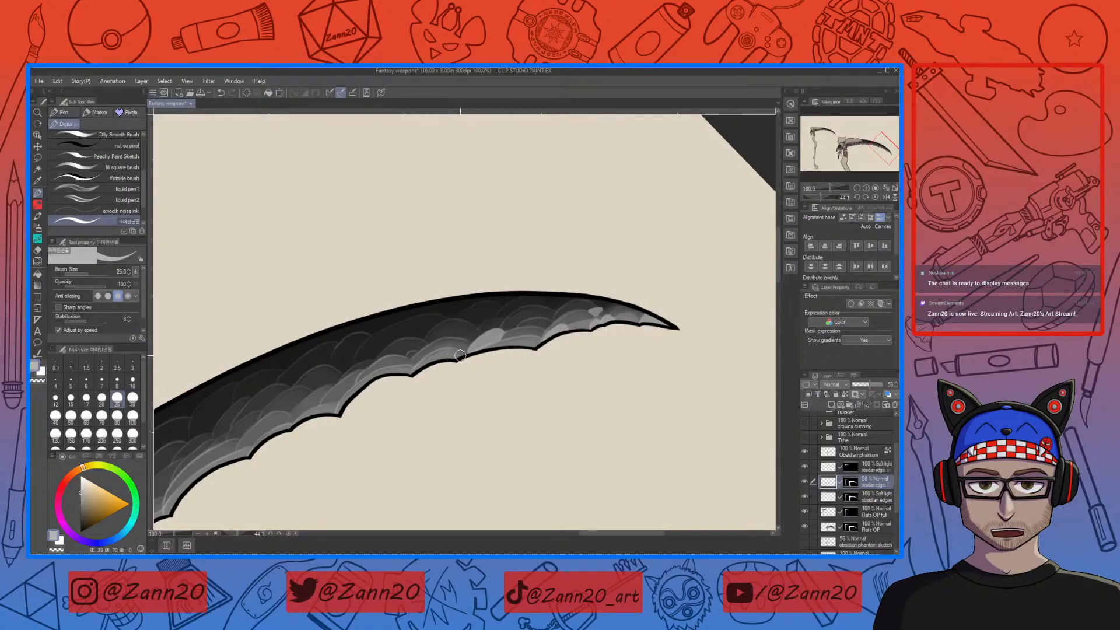
drag(458, 354, 413, 378)
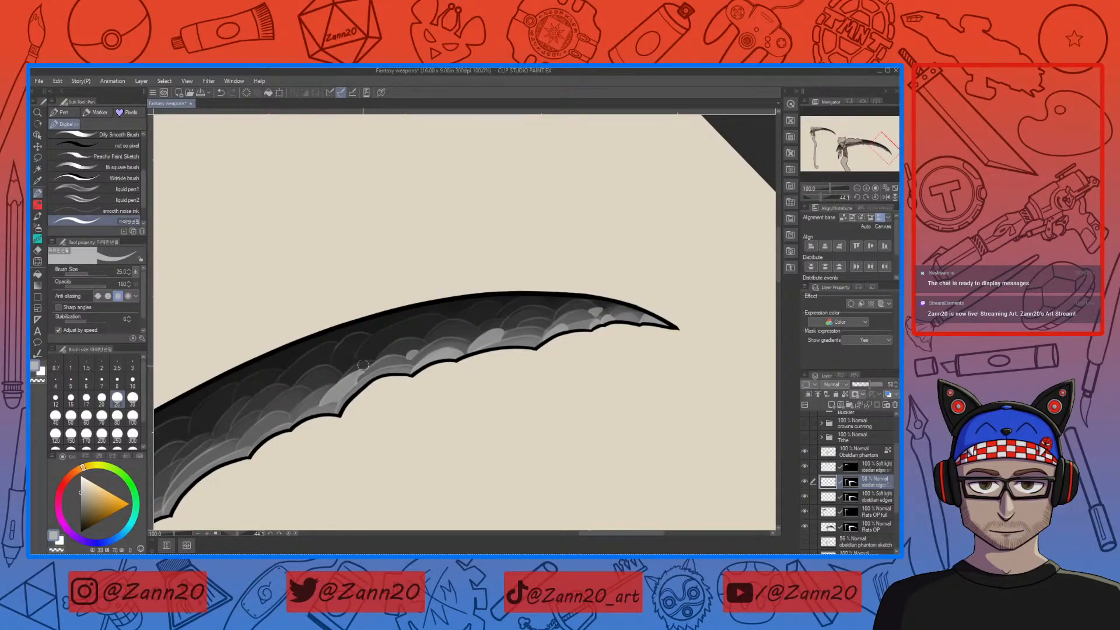
drag(368, 336, 330, 361)
mouse_move(347, 369)
mouse_down()
mouse_move(369, 335)
mouse_move(344, 365)
mouse_up()
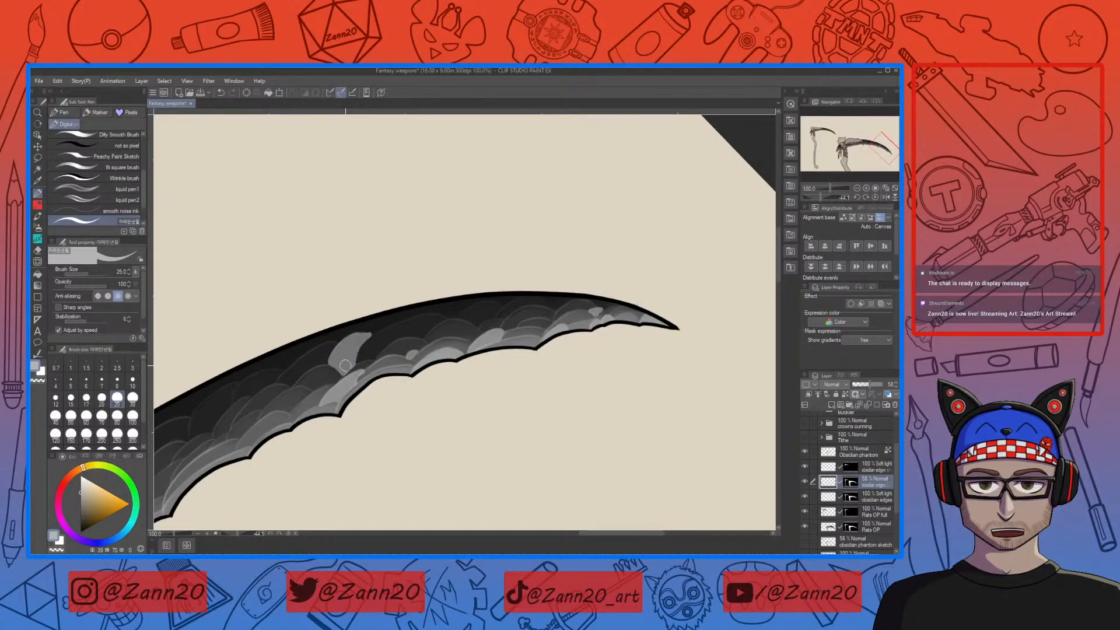
Paint two slanted light grey facets near the cutting edge at mid-blade and another above them towards the spine
mouse_move(422, 399)
mouse_down()
mouse_move(500, 351)
mouse_move(526, 385)
mouse_move(531, 365)
mouse_up()
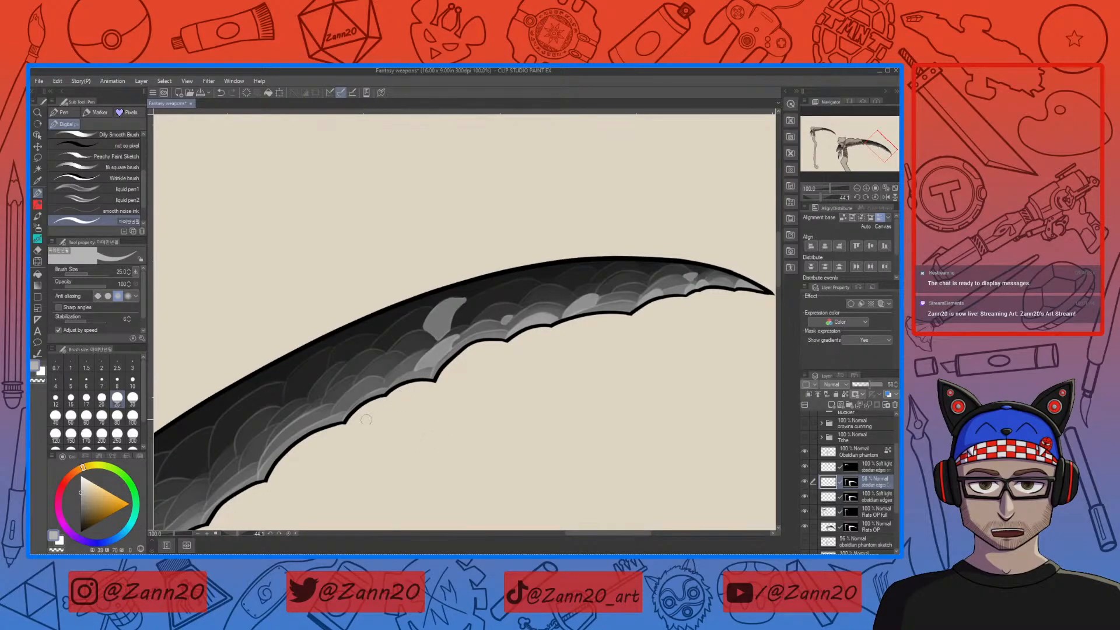
drag(423, 394, 408, 368)
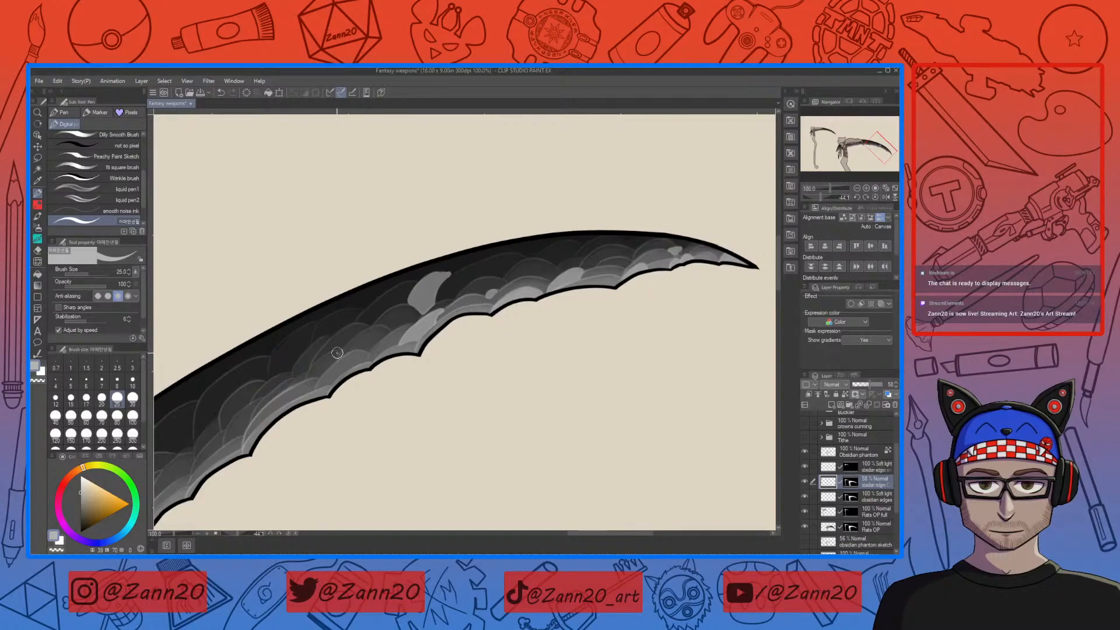
mouse_move(324, 360)
mouse_down()
mouse_move(309, 376)
mouse_move(330, 362)
mouse_up()
mouse_move(327, 338)
mouse_down()
mouse_move(295, 376)
mouse_move(329, 337)
mouse_up()
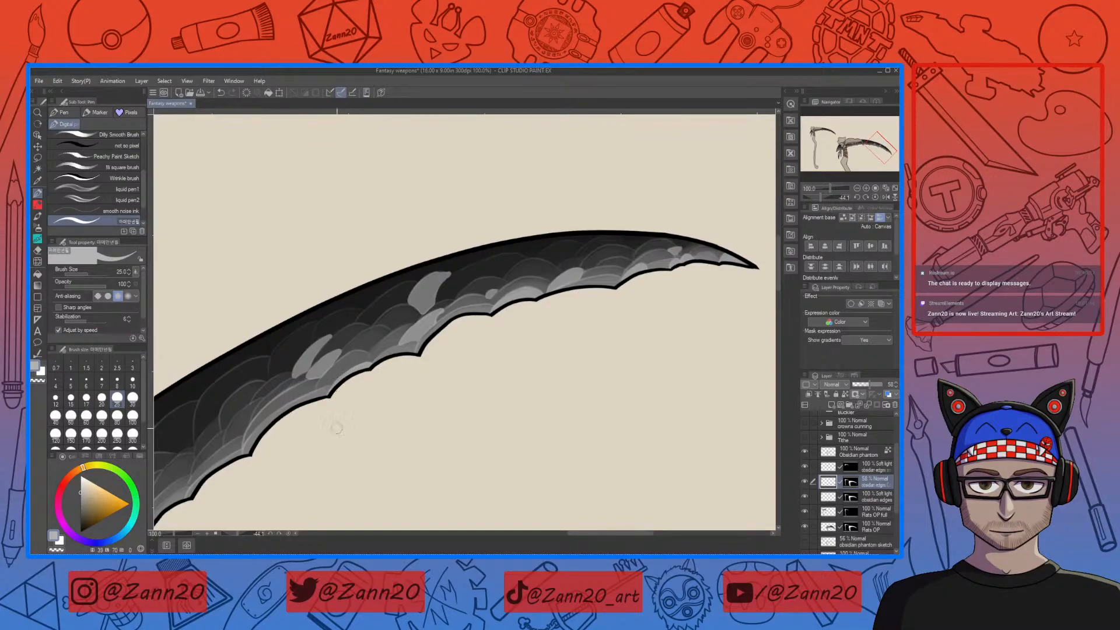
mouse_move(373, 391)
mouse_down()
mouse_move(448, 363)
mouse_move(408, 391)
mouse_move(326, 408)
mouse_move(406, 372)
mouse_move(426, 348)
mouse_move(375, 383)
mouse_up()
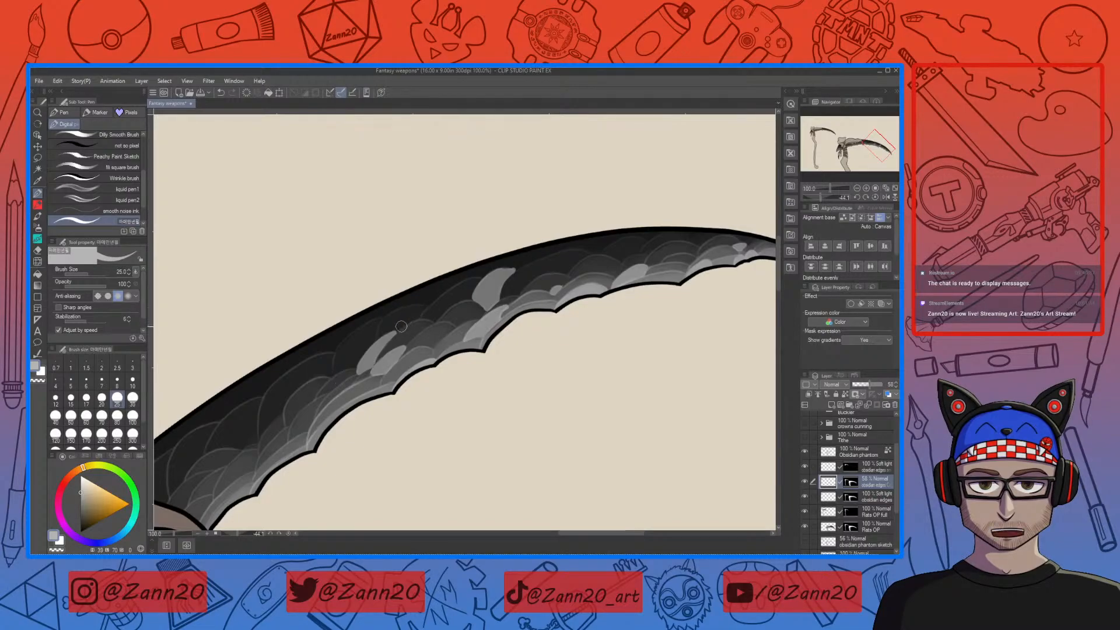
mouse_move(424, 306)
mouse_down()
mouse_move(377, 338)
mouse_move(421, 307)
mouse_up()
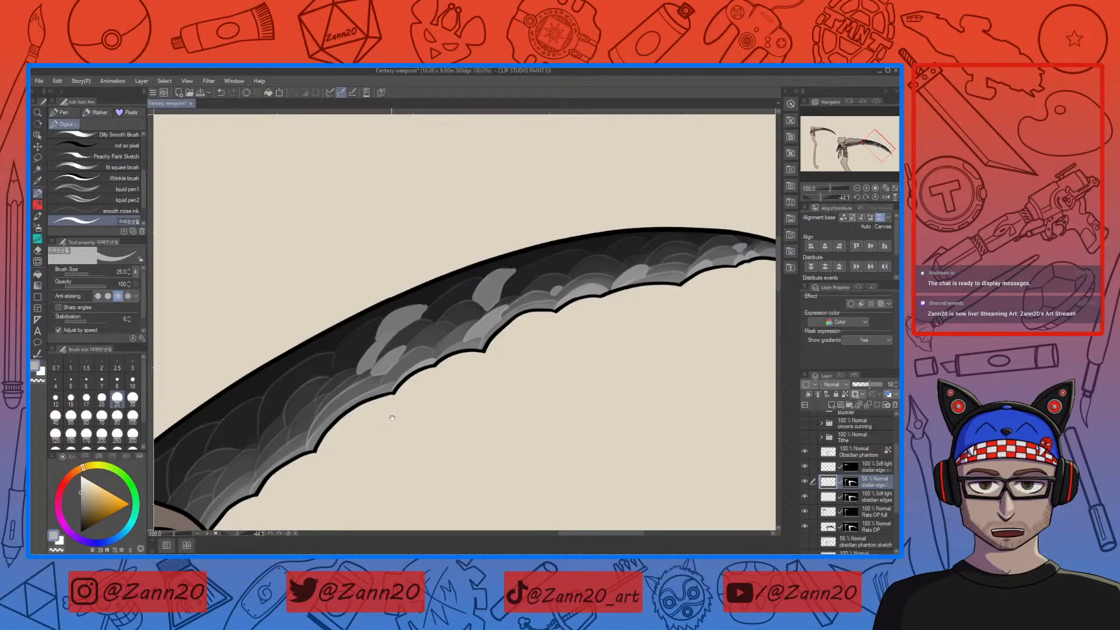
Paint a cluster of overlapping light grey facets near the cutting edge between mid-blade and the large fang
drag(393, 408, 426, 339)
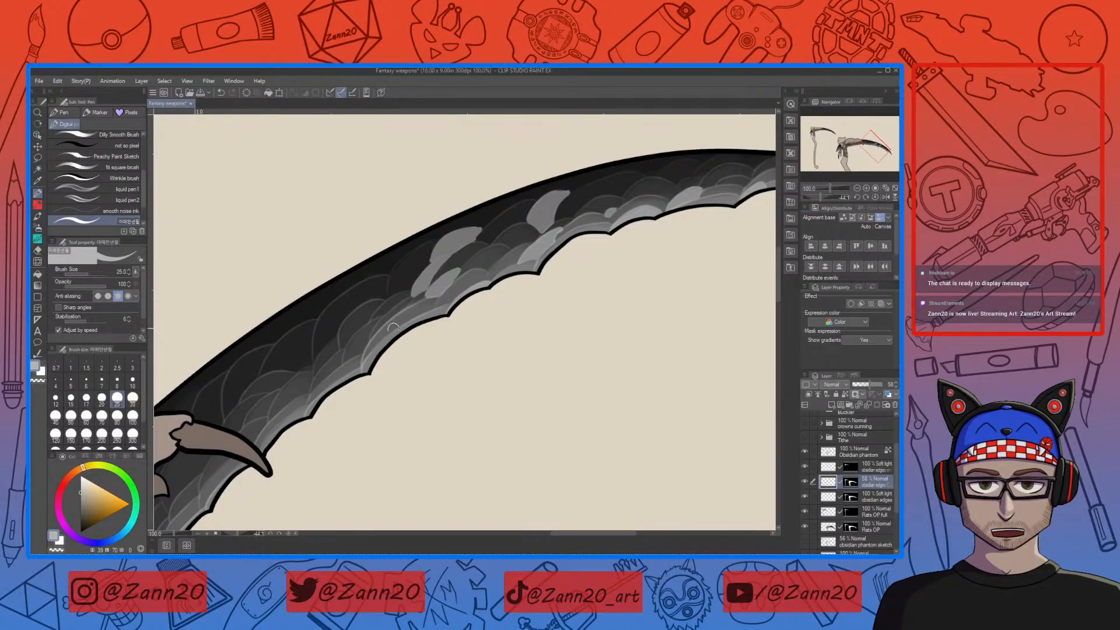
mouse_move(378, 319)
mouse_down()
mouse_move(344, 360)
mouse_move(361, 348)
mouse_up()
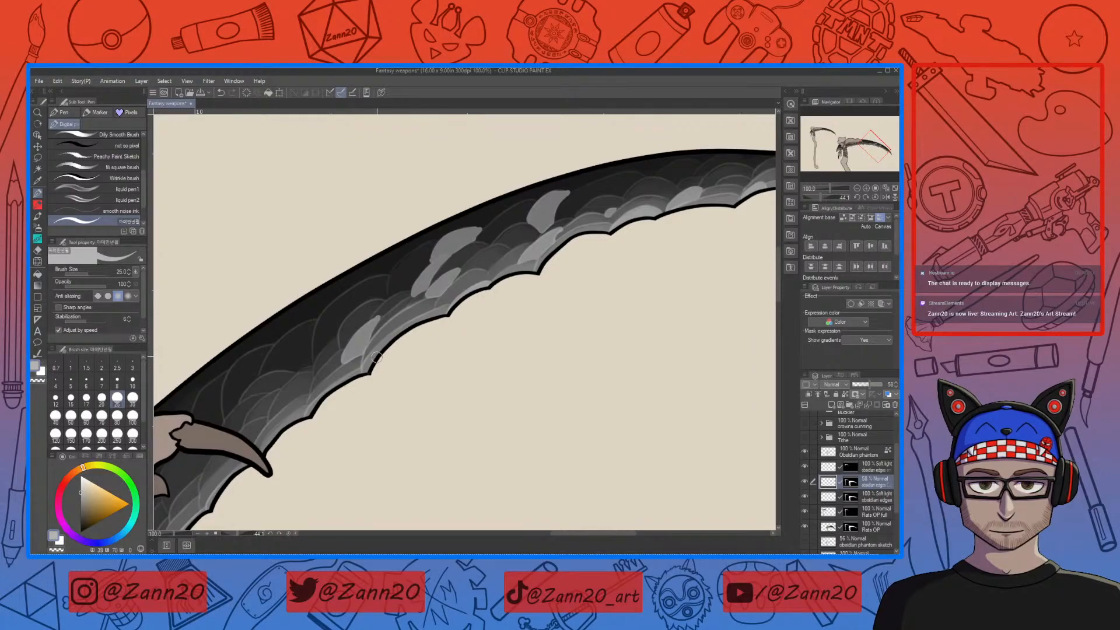
mouse_move(336, 339)
mouse_down()
mouse_move(313, 375)
mouse_move(338, 348)
mouse_up()
mouse_move(383, 301)
mouse_down()
mouse_move(346, 351)
mouse_move(368, 308)
mouse_up()
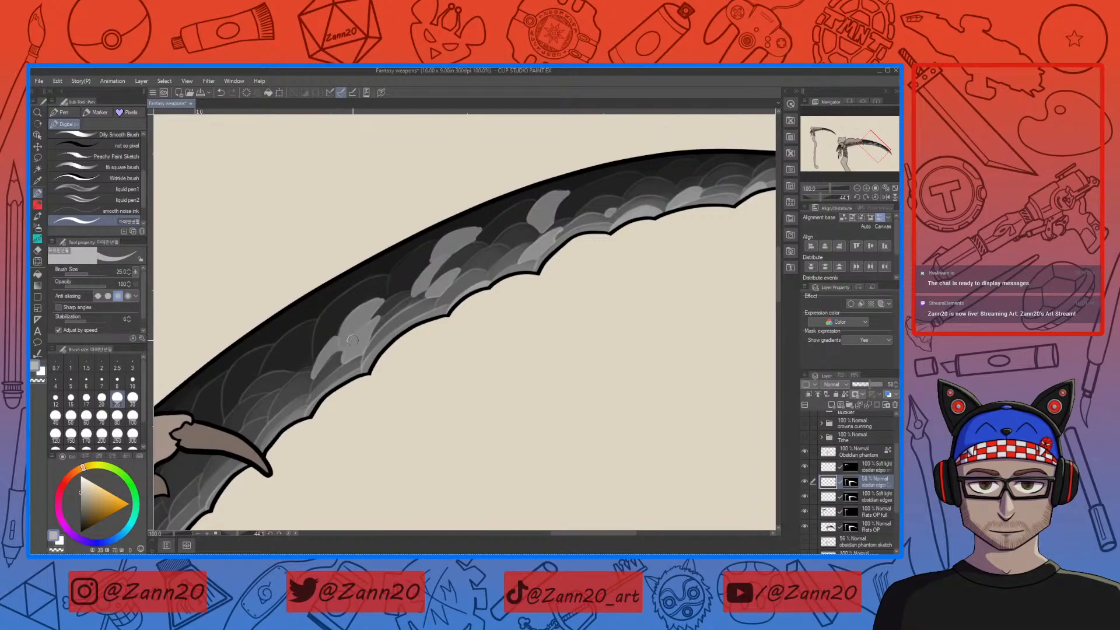
drag(341, 339, 382, 300)
Paint a large light grey facet below the spine ahead of the fang and a smaller one beneath it
scroll(350, 364, down, 5)
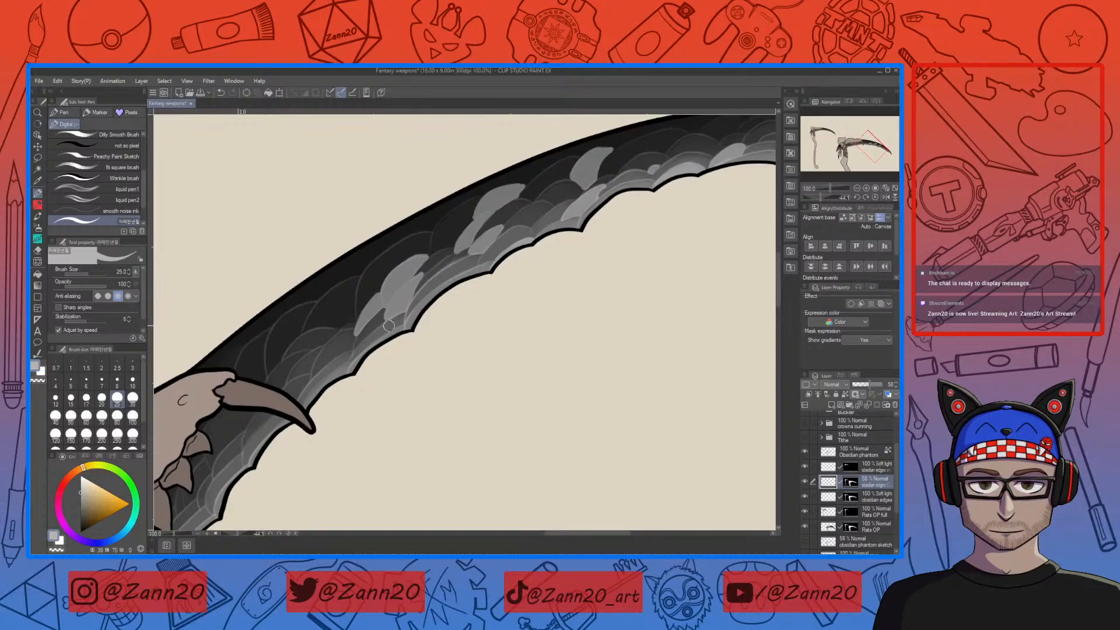
mouse_move(352, 415)
mouse_down()
mouse_move(383, 382)
mouse_move(337, 417)
mouse_move(361, 406)
mouse_up()
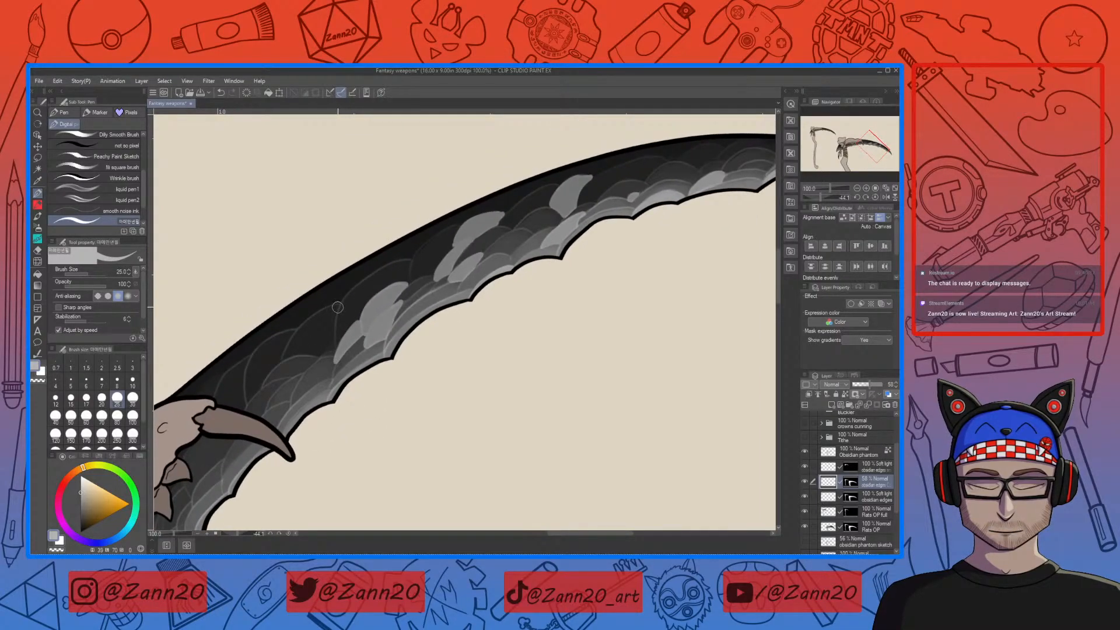
mouse_move(338, 305)
mouse_down()
mouse_move(332, 347)
mouse_move(283, 359)
mouse_move(335, 304)
mouse_move(324, 314)
mouse_move(332, 343)
mouse_move(328, 334)
mouse_move(318, 349)
mouse_move(318, 315)
mouse_move(289, 355)
mouse_up()
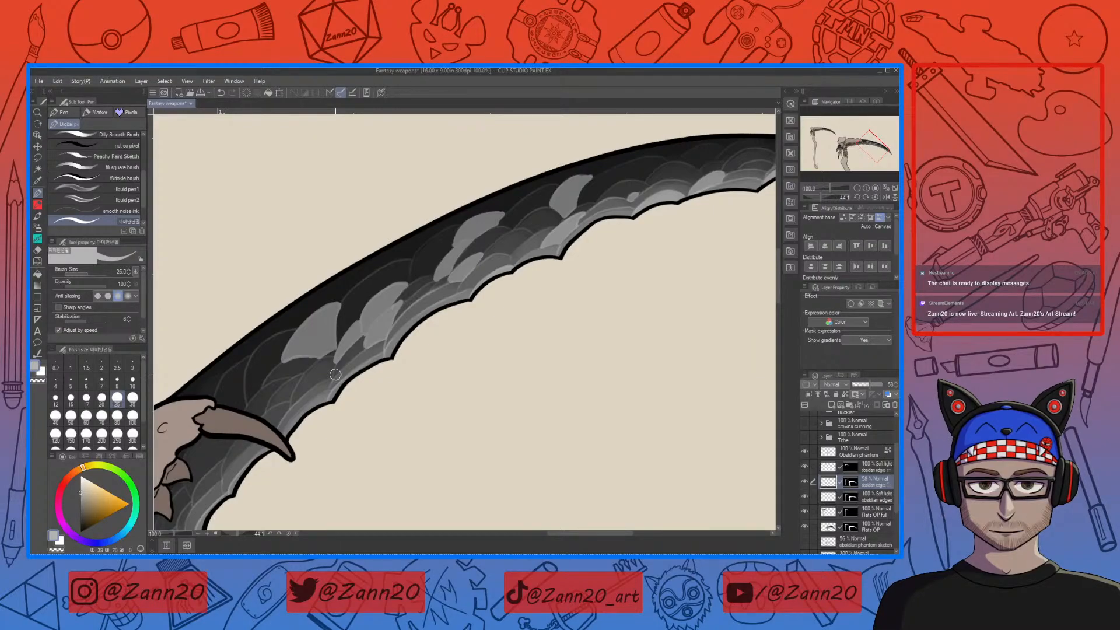
mouse_move(377, 428)
mouse_down()
mouse_move(426, 344)
mouse_move(473, 371)
mouse_up()
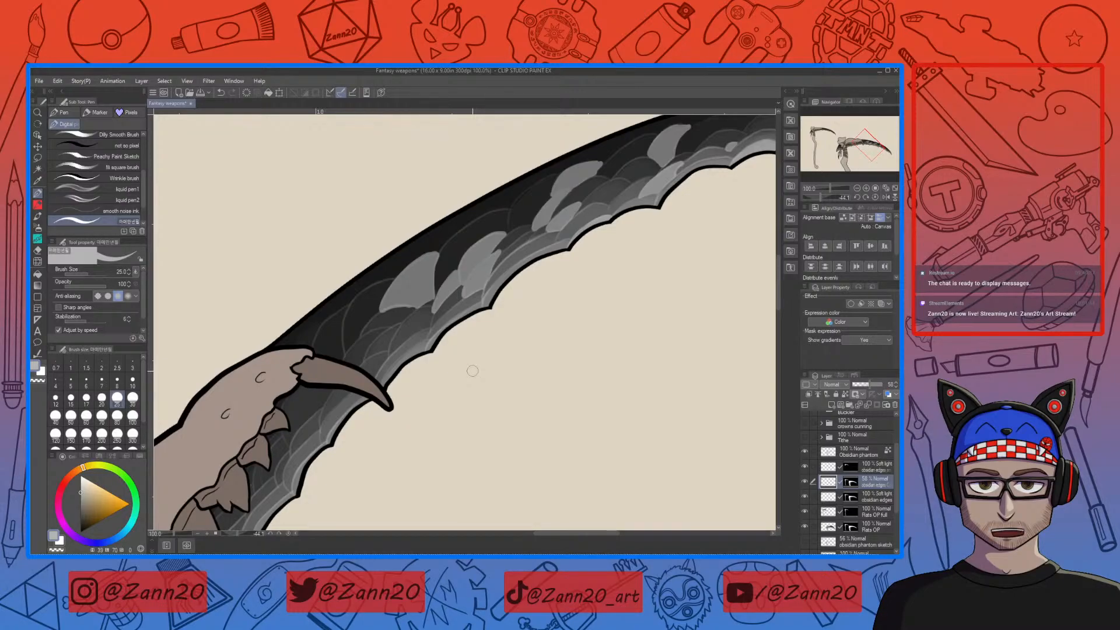
mouse_move(399, 324)
mouse_down()
mouse_move(367, 358)
mouse_move(398, 326)
mouse_move(385, 337)
mouse_up()
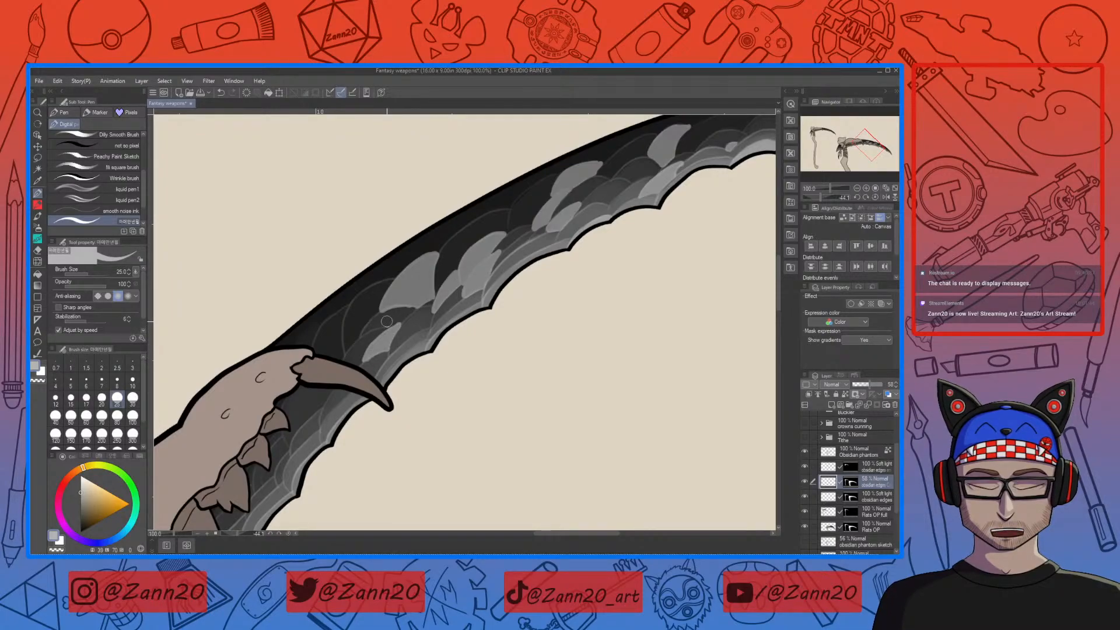
Paint a tall light grey facet on the blade just above the base of the large fang
drag(433, 365, 472, 345)
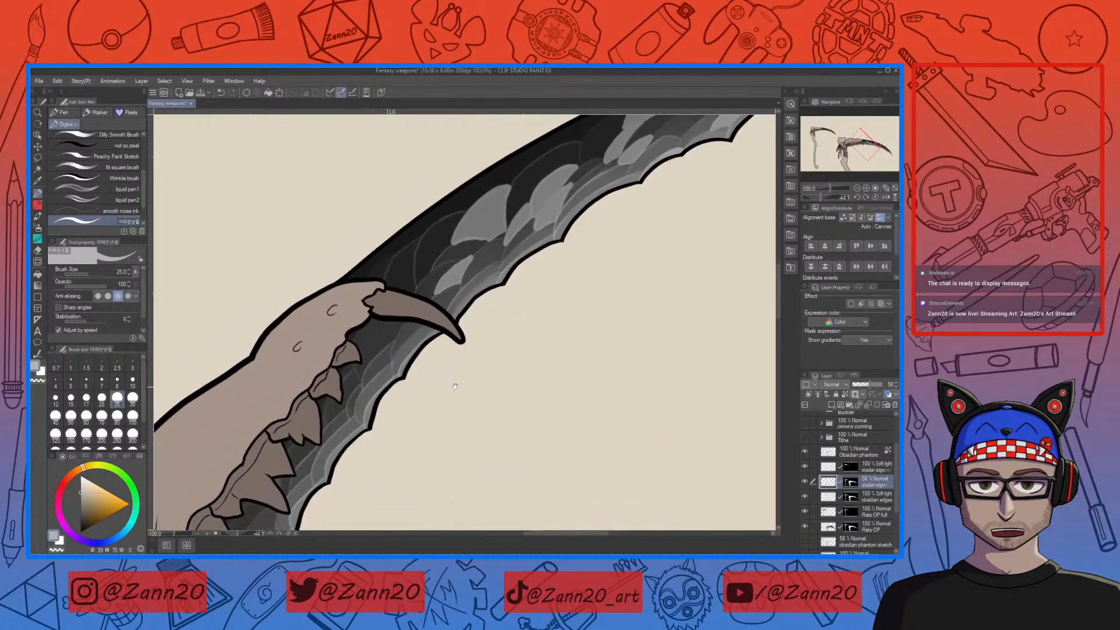
drag(473, 335, 502, 323)
mouse_move(449, 227)
mouse_down()
mouse_move(442, 277)
mouse_move(417, 269)
mouse_move(447, 228)
mouse_move(430, 267)
mouse_up()
Paint light grey facets on the blade beside the small teeth below the large fang
drag(444, 423, 427, 380)
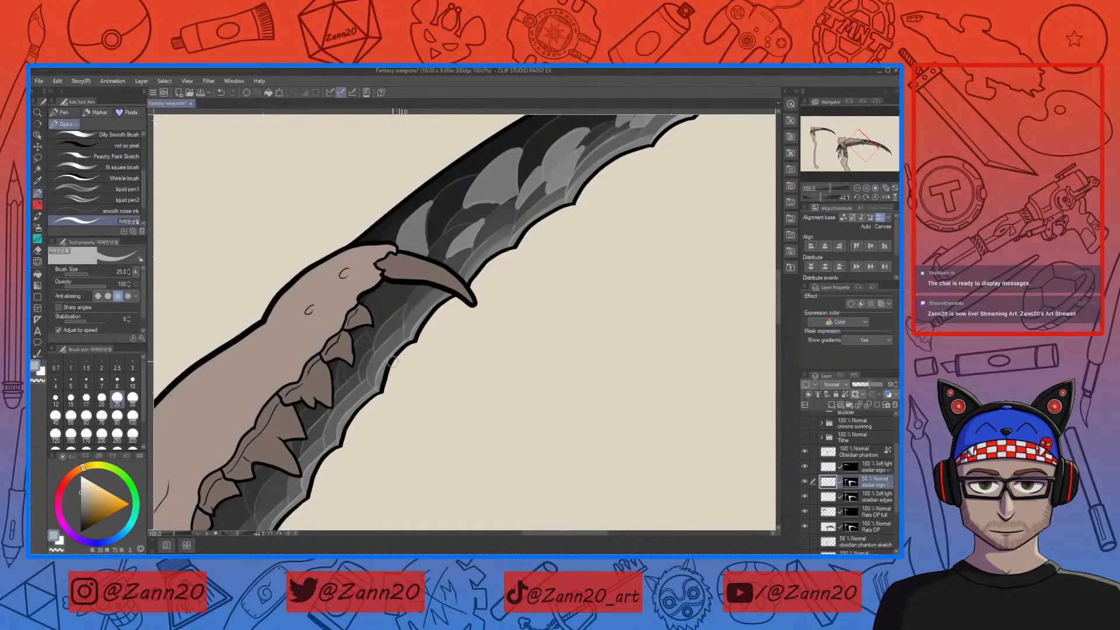
mouse_move(372, 349)
mouse_down()
mouse_move(362, 379)
mouse_move(366, 357)
mouse_up()
mouse_move(350, 378)
mouse_down()
mouse_move(345, 363)
mouse_move(365, 335)
mouse_move(342, 376)
mouse_move(341, 366)
mouse_move(344, 381)
mouse_up()
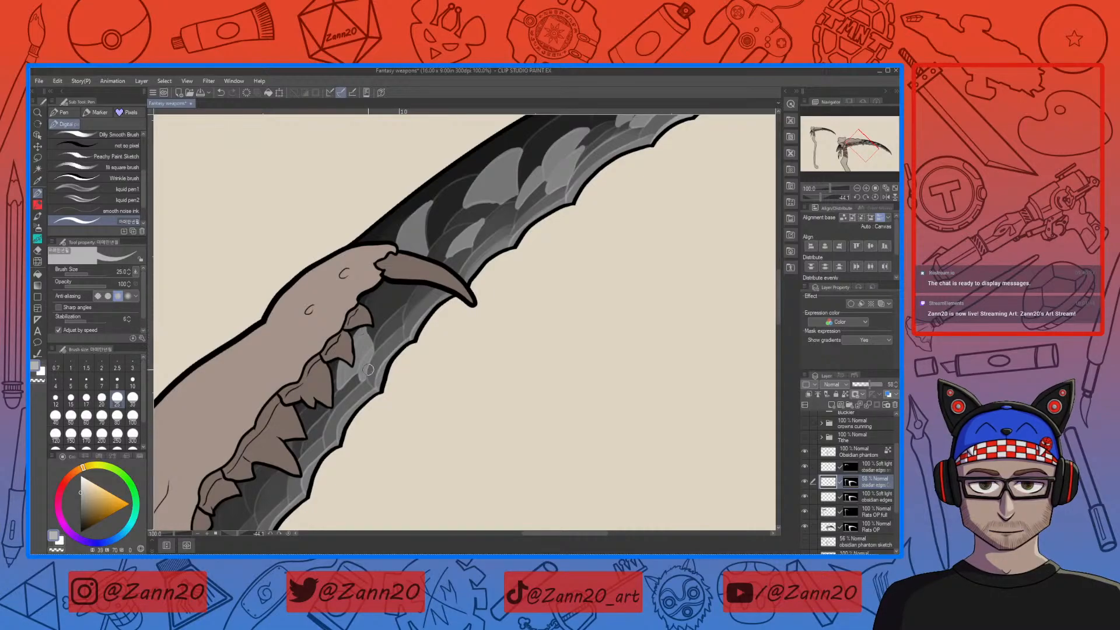
Paint light grey facets at the base of the blade, beside the last teeth and above the leather wrappings
drag(402, 429, 362, 435)
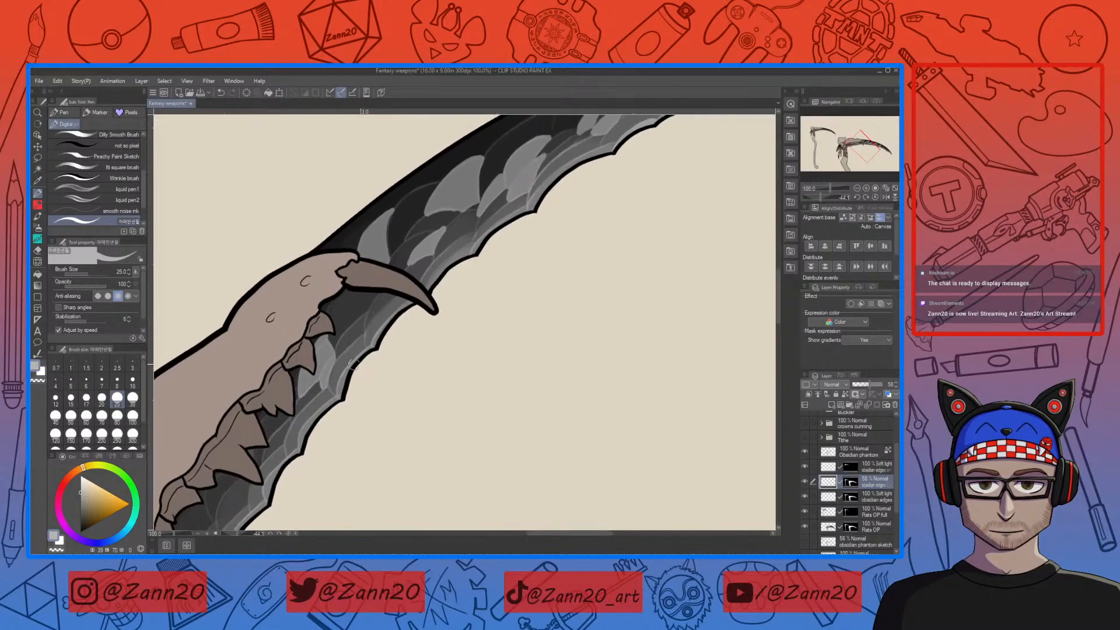
mouse_move(370, 348)
mouse_down()
mouse_move(341, 400)
mouse_move(382, 381)
mouse_move(380, 408)
mouse_move(423, 360)
mouse_up()
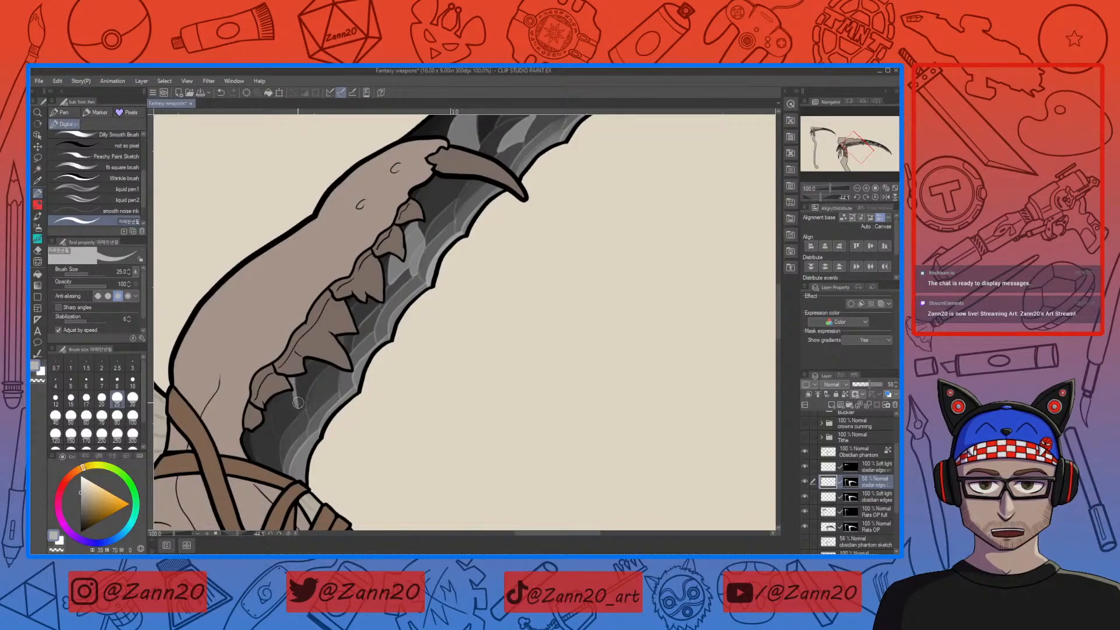
mouse_move(302, 409)
mouse_down()
mouse_move(278, 432)
mouse_move(279, 395)
mouse_move(280, 428)
mouse_move(297, 408)
mouse_move(286, 414)
mouse_up()
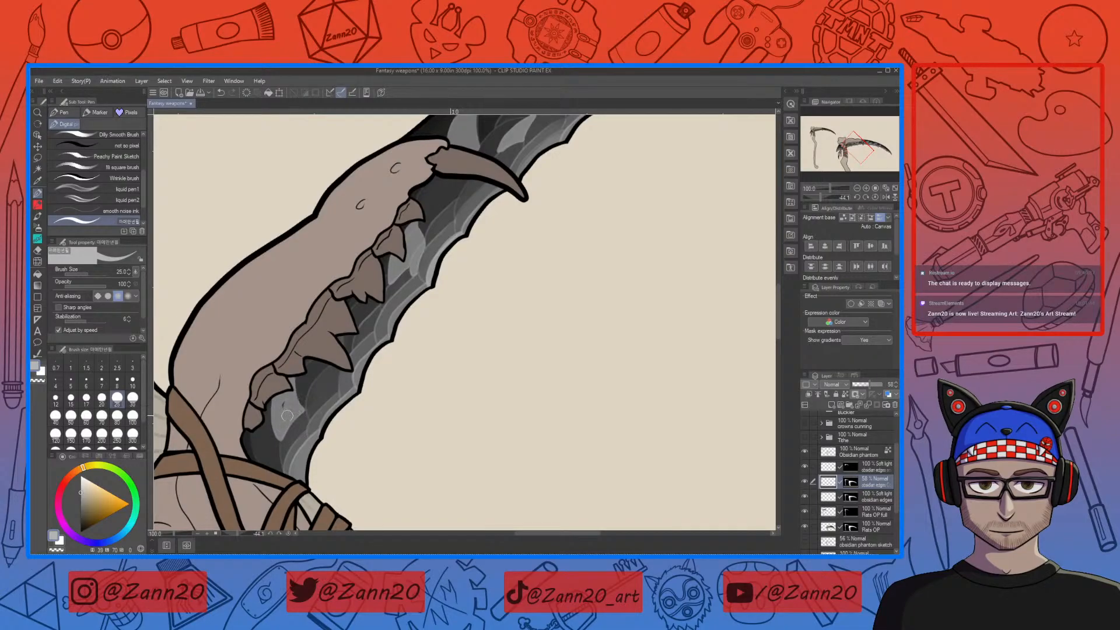
scroll(373, 411, down, 2)
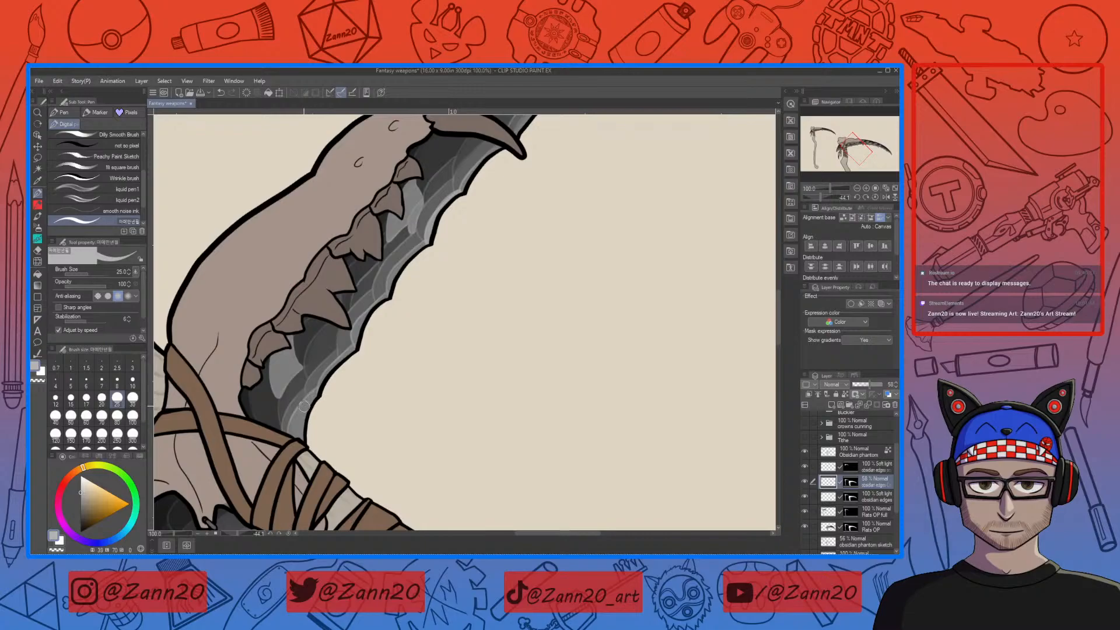
mouse_move(268, 359)
mouse_down()
mouse_move(279, 427)
mouse_move(263, 414)
mouse_move(266, 400)
mouse_move(275, 424)
mouse_move(259, 416)
mouse_move(253, 390)
mouse_move(257, 415)
mouse_move(266, 389)
mouse_up()
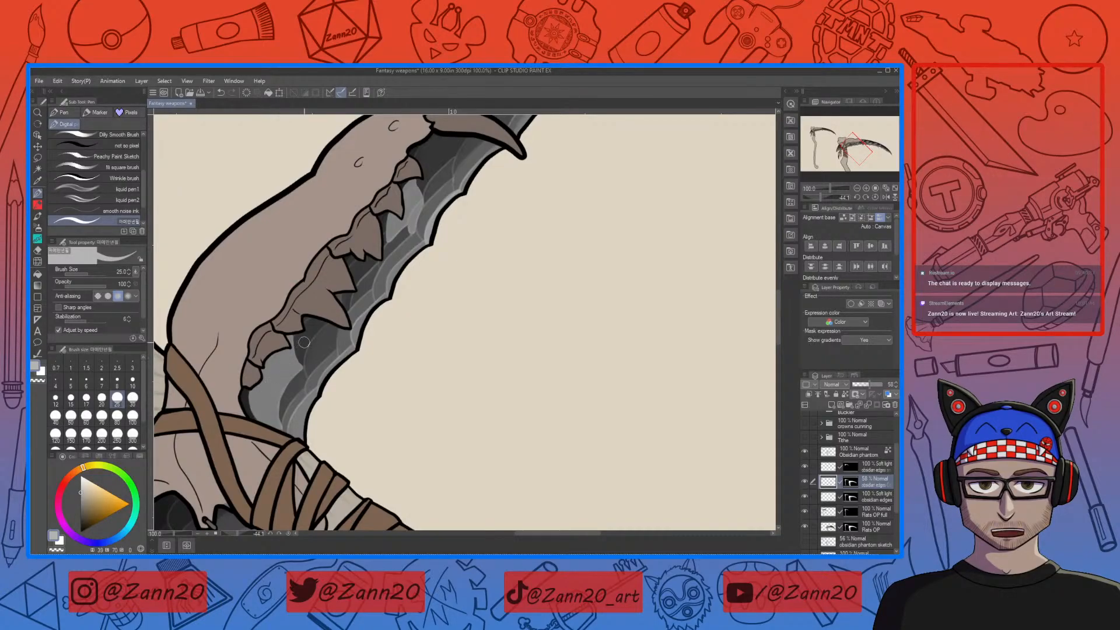
Paint light grey facets on the short rear blade, along its cutting edge, beside the feather cord and on its upper outer side
mouse_move(394, 428)
mouse_down()
mouse_move(410, 357)
mouse_move(462, 326)
mouse_up()
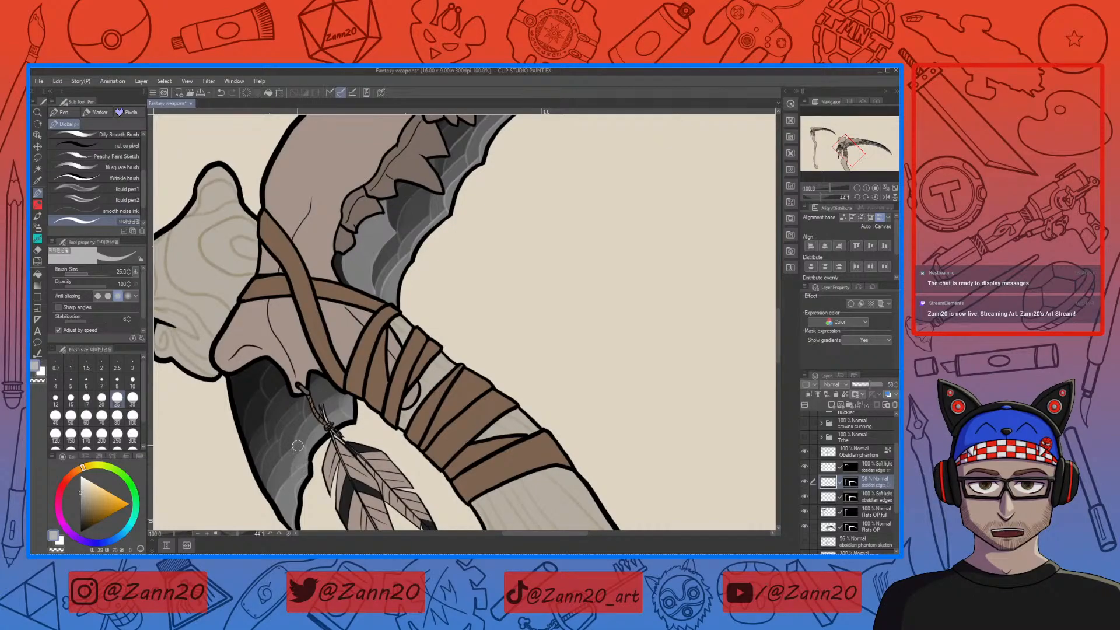
drag(345, 397, 354, 413)
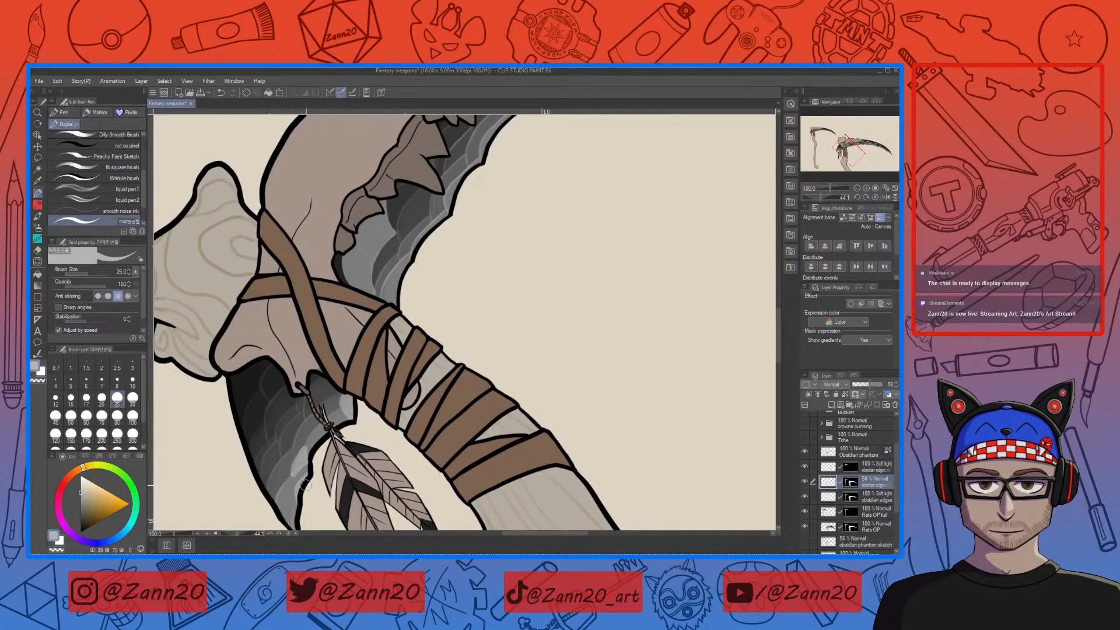
scroll(302, 481, down, 2)
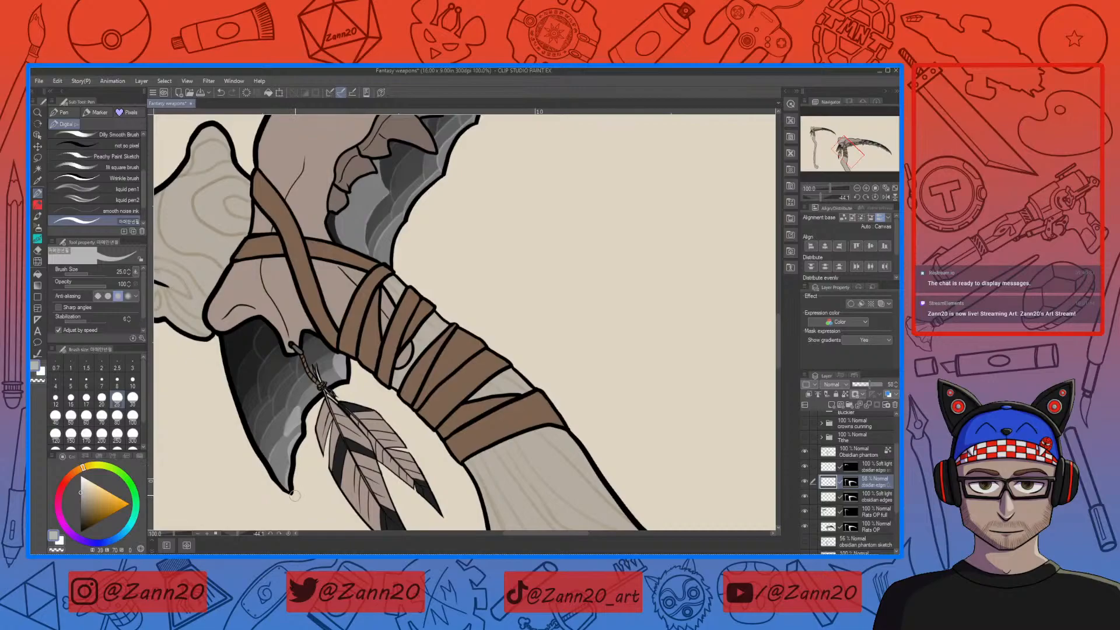
drag(255, 385, 245, 425)
drag(256, 386, 249, 406)
drag(260, 362, 253, 395)
drag(256, 351, 243, 404)
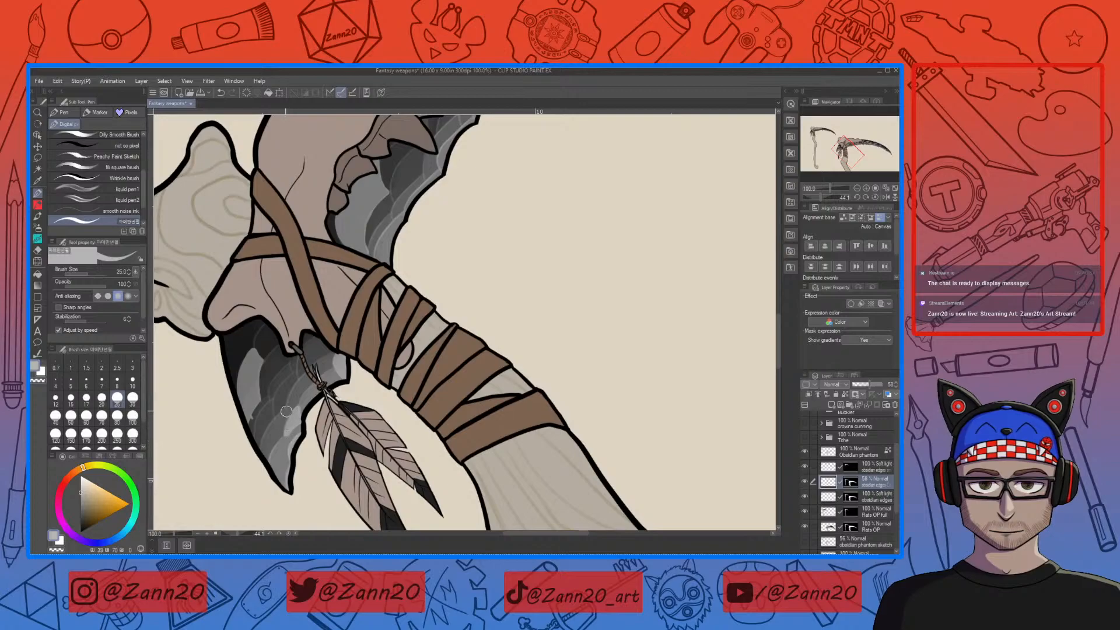
Paint light grey facets down the lower middle of the rear blade and on the section beside the feather cord
drag(283, 415, 261, 446)
drag(272, 402, 276, 437)
mouse_move(267, 397)
mouse_down()
mouse_move(257, 435)
mouse_move(263, 401)
mouse_move(250, 427)
mouse_move(266, 402)
mouse_move(258, 453)
mouse_move(268, 423)
mouse_move(262, 449)
mouse_move(284, 418)
mouse_move(266, 453)
mouse_move(289, 427)
mouse_move(262, 465)
mouse_up()
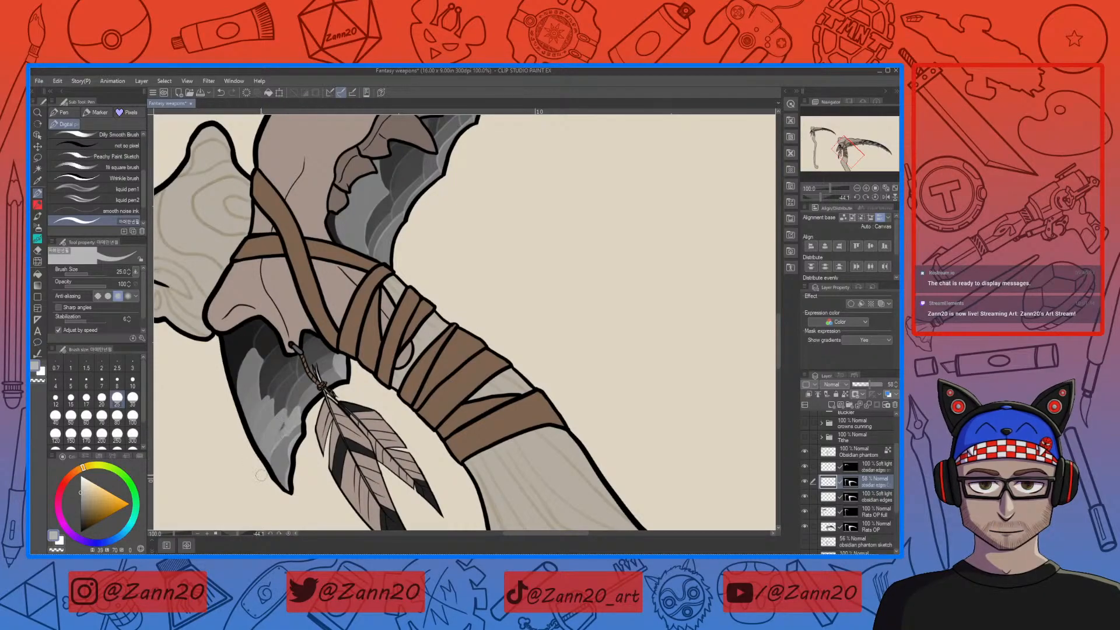
mouse_move(546, 316)
mouse_down()
mouse_move(541, 359)
mouse_move(527, 365)
mouse_move(544, 369)
mouse_up()
drag(318, 376, 309, 418)
drag(319, 380, 307, 412)
Return to the main blade and widen the light grey facet below the spine at mid-blade
drag(683, 385, 571, 481)
drag(631, 211, 515, 390)
mouse_move(578, 359)
mouse_down()
mouse_move(459, 472)
mouse_move(548, 400)
mouse_move(582, 440)
mouse_up()
drag(515, 365, 532, 370)
mouse_move(454, 280)
mouse_down()
mouse_move(416, 302)
mouse_move(400, 336)
mouse_move(428, 325)
mouse_move(433, 308)
mouse_move(407, 323)
mouse_up()
Review the painted facets at the blade's tip and across the whole scythe head
drag(643, 320, 454, 378)
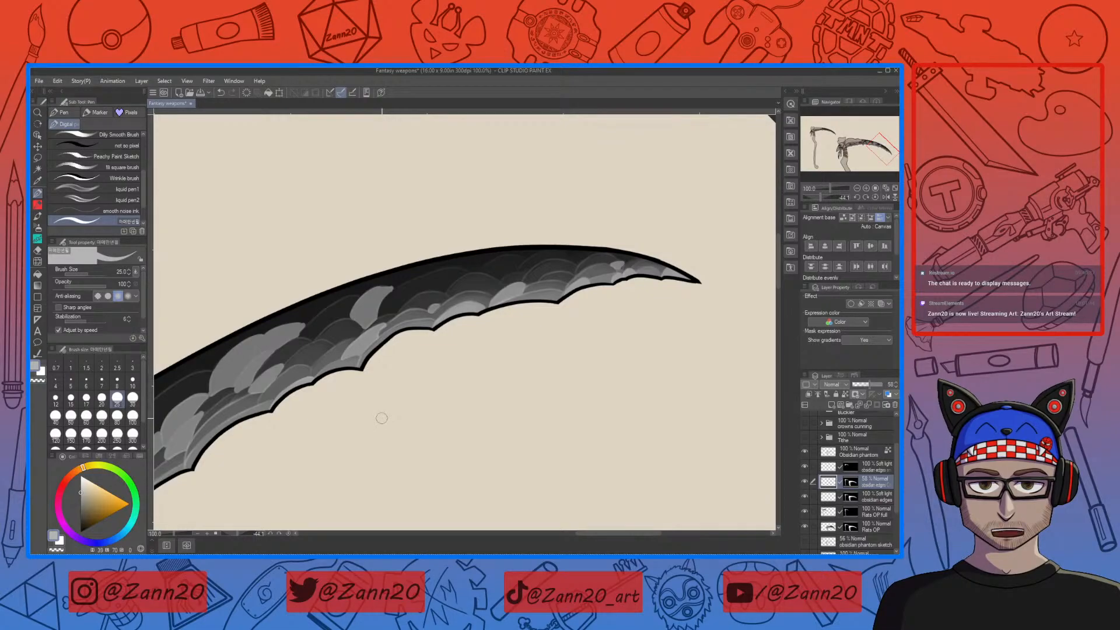
key(ctrl+minus)
key(ctrl+minus)
key(ctrl+minus)
key(ctrl+minus)
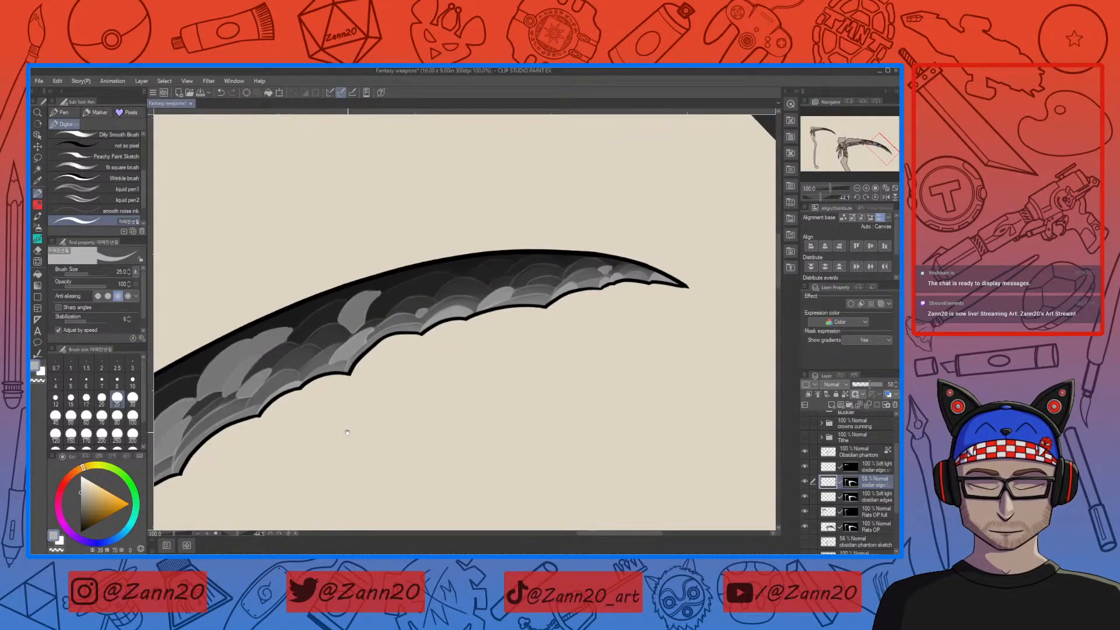
key(ctrl+minus)
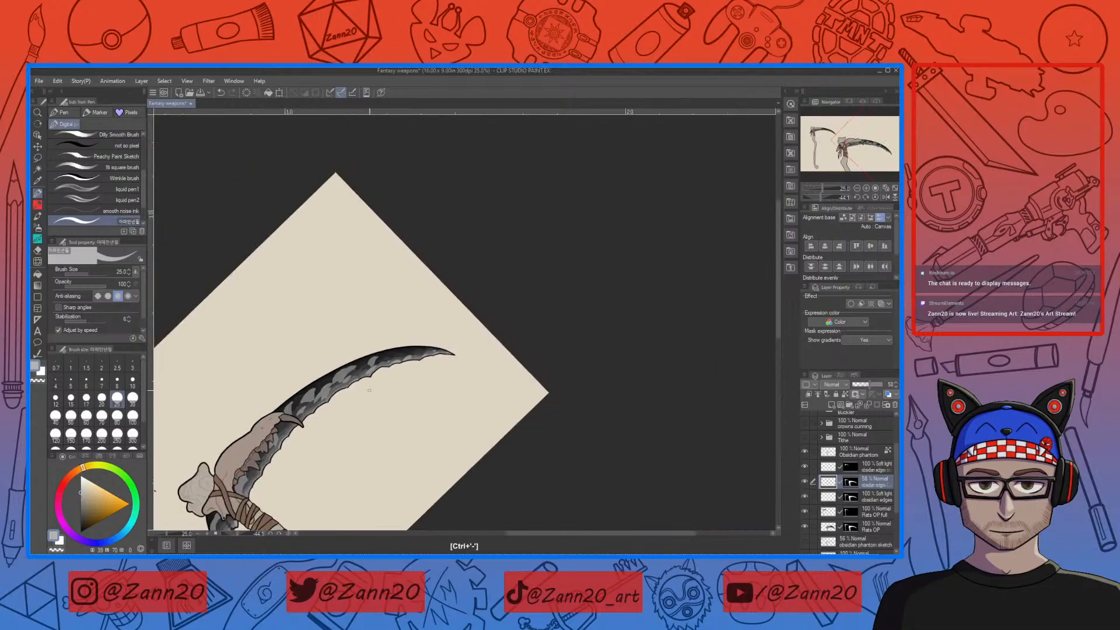
Level the canvas rotation and inspect the painted facets across the scythe head and along the main blade to its tip
drag(458, 243, 547, 263)
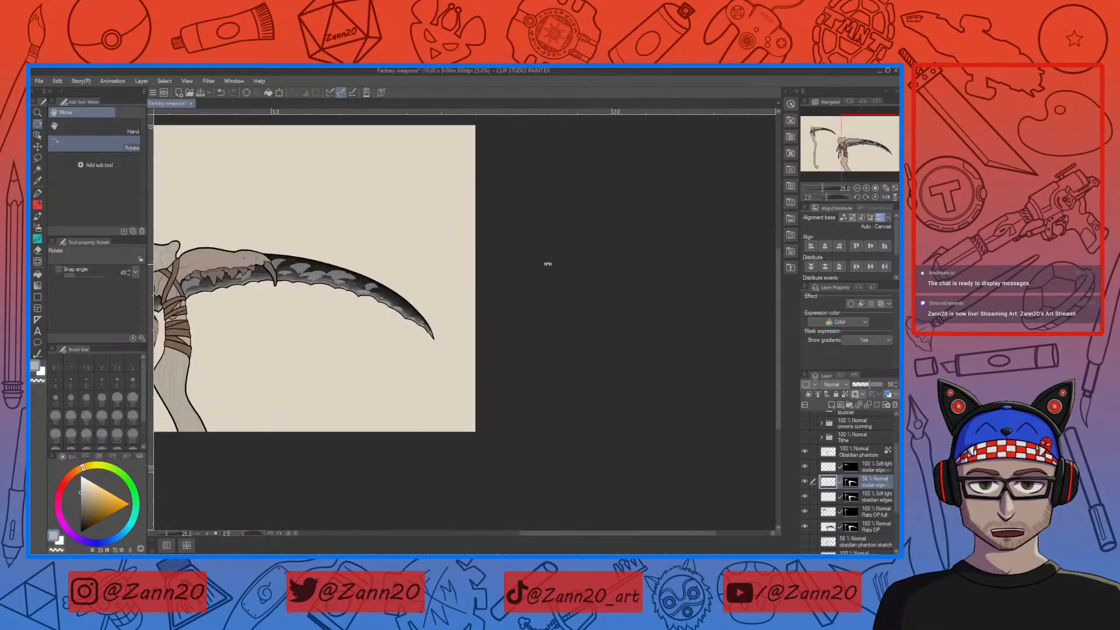
mouse_move(392, 359)
mouse_down()
mouse_move(480, 365)
mouse_move(594, 410)
mouse_move(625, 350)
mouse_move(599, 396)
mouse_up()
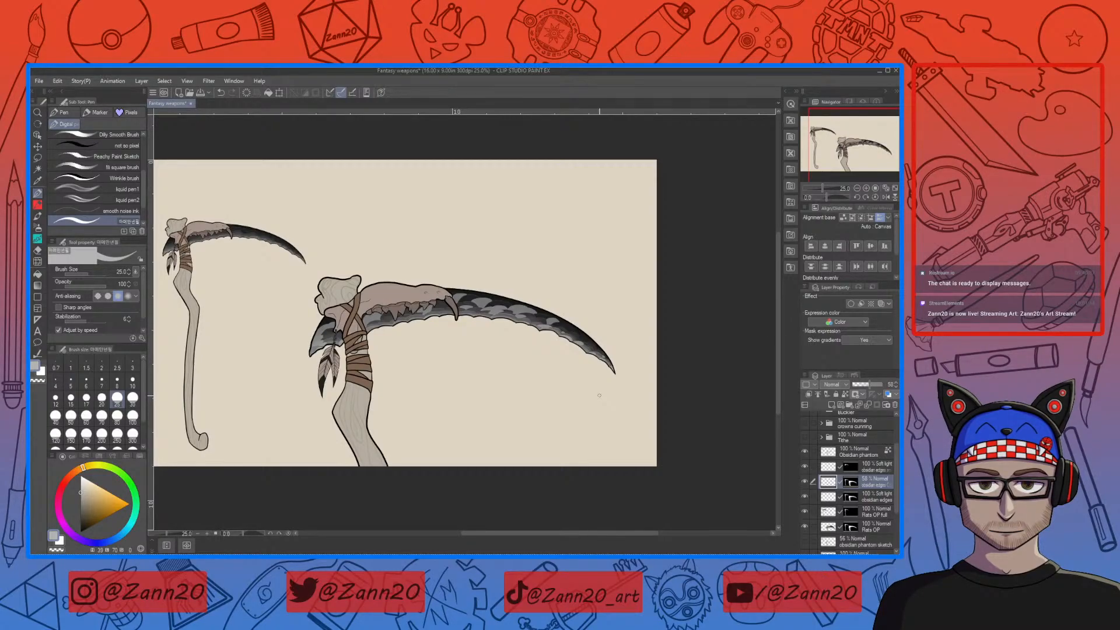
key(ctrl+plus)
drag(348, 321, 573, 414)
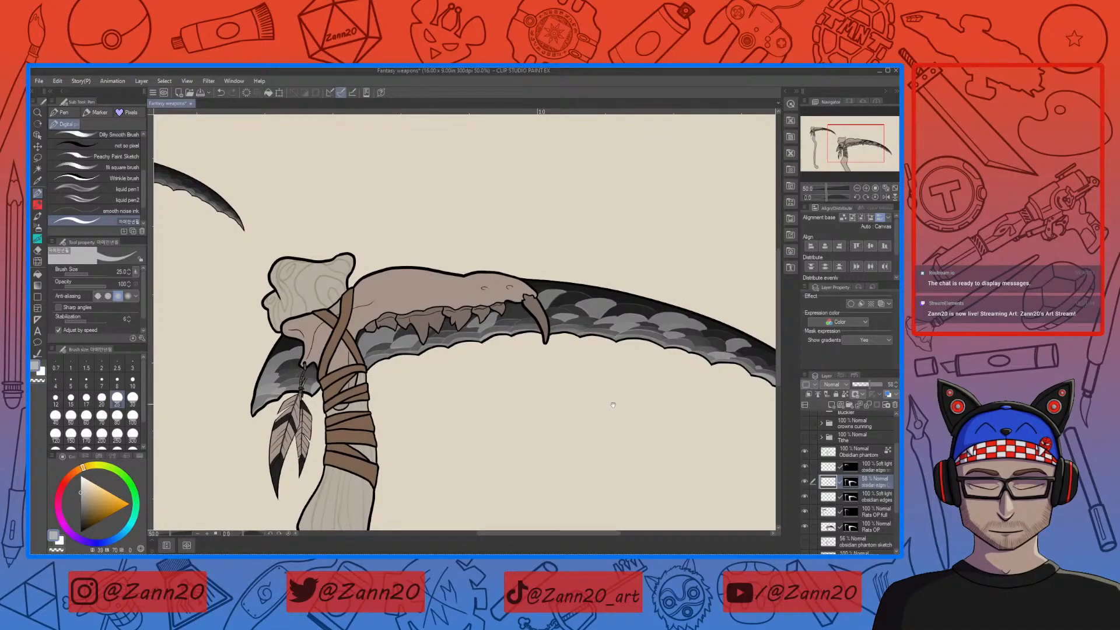
drag(601, 398, 562, 396)
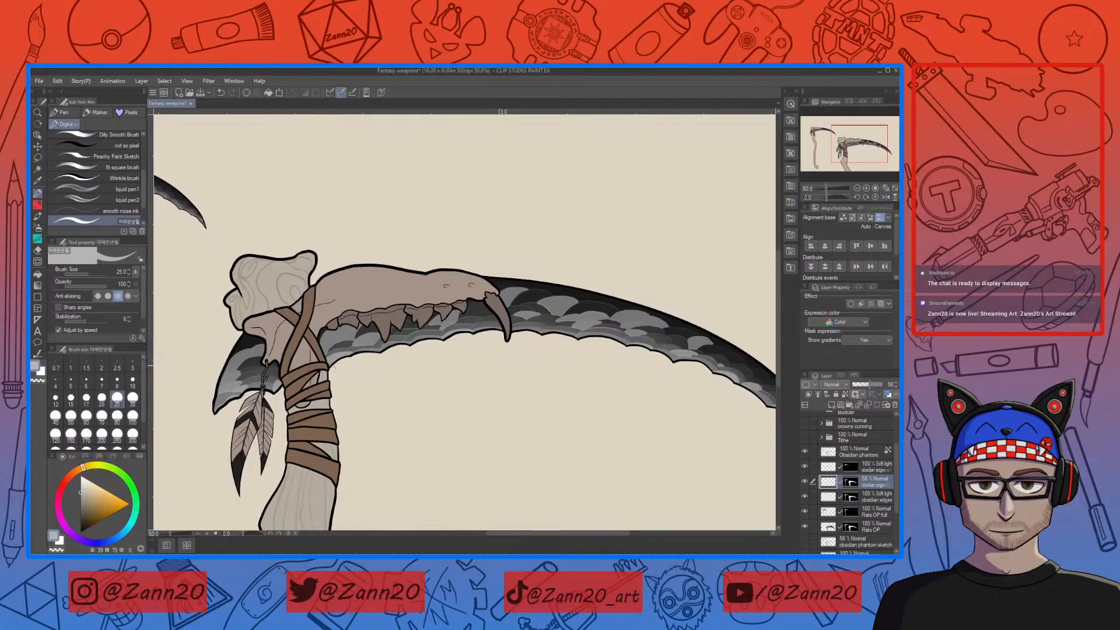
drag(630, 395, 587, 404)
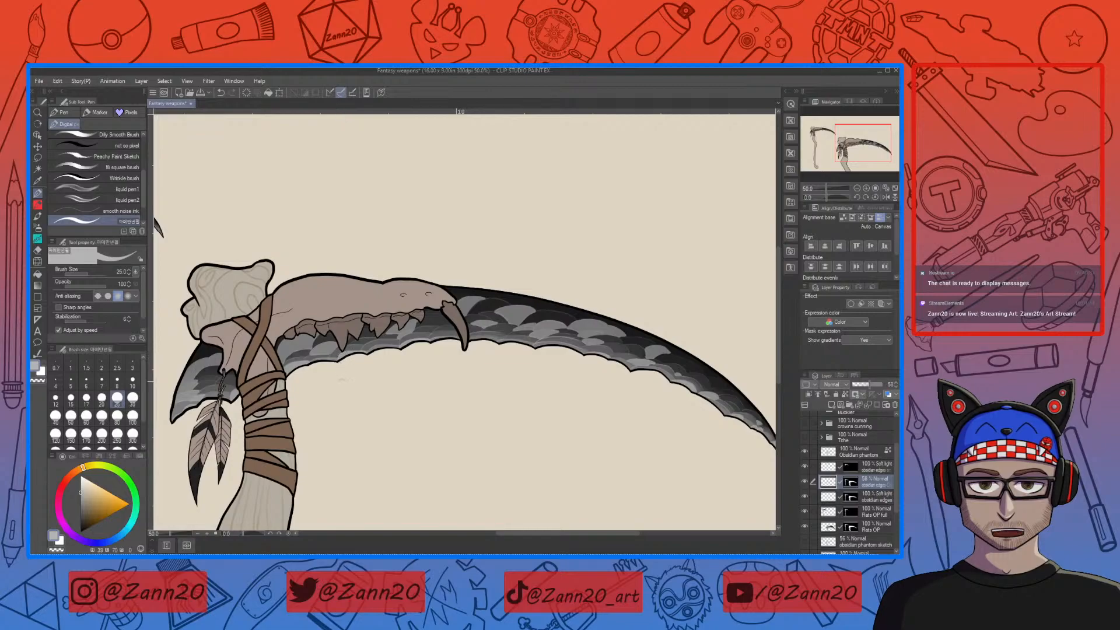
drag(398, 371, 400, 392)
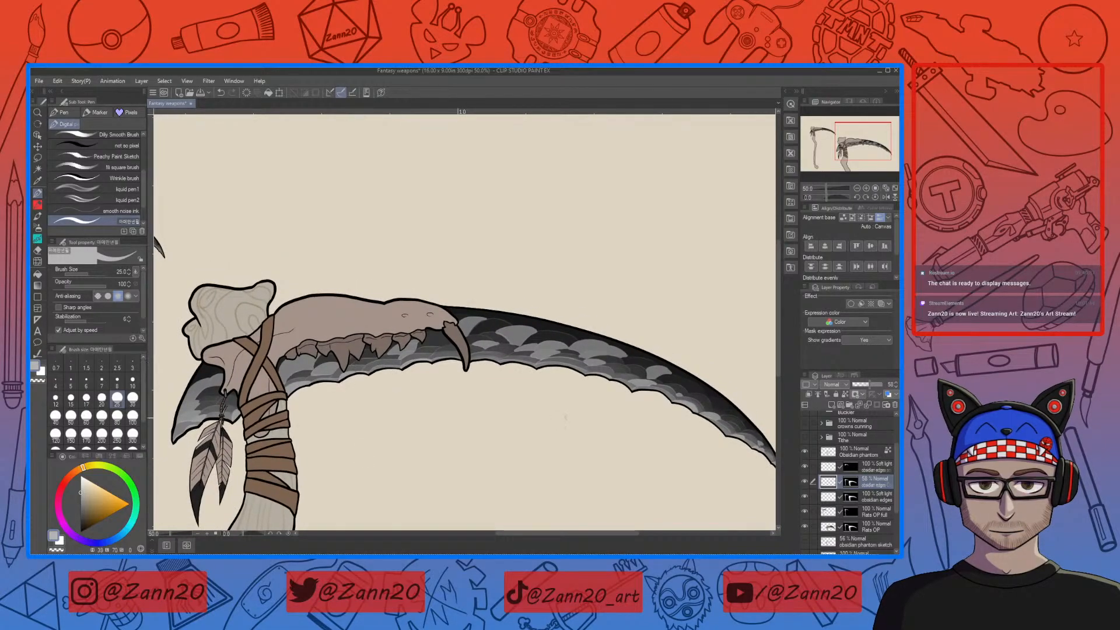
drag(590, 416, 530, 427)
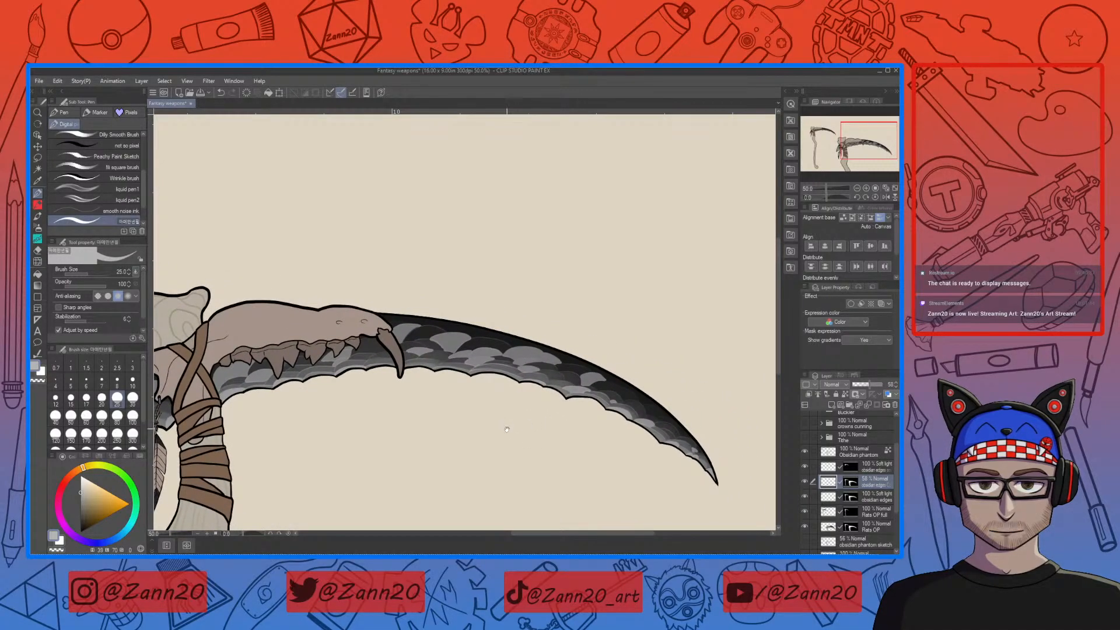
drag(517, 436, 455, 414)
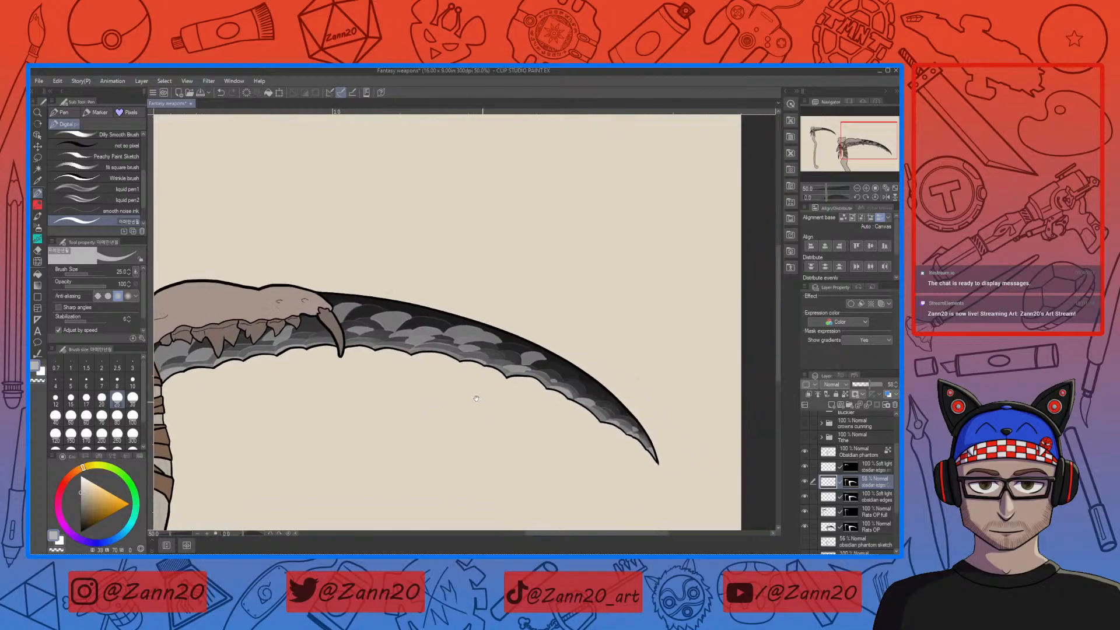
drag(593, 446, 547, 447)
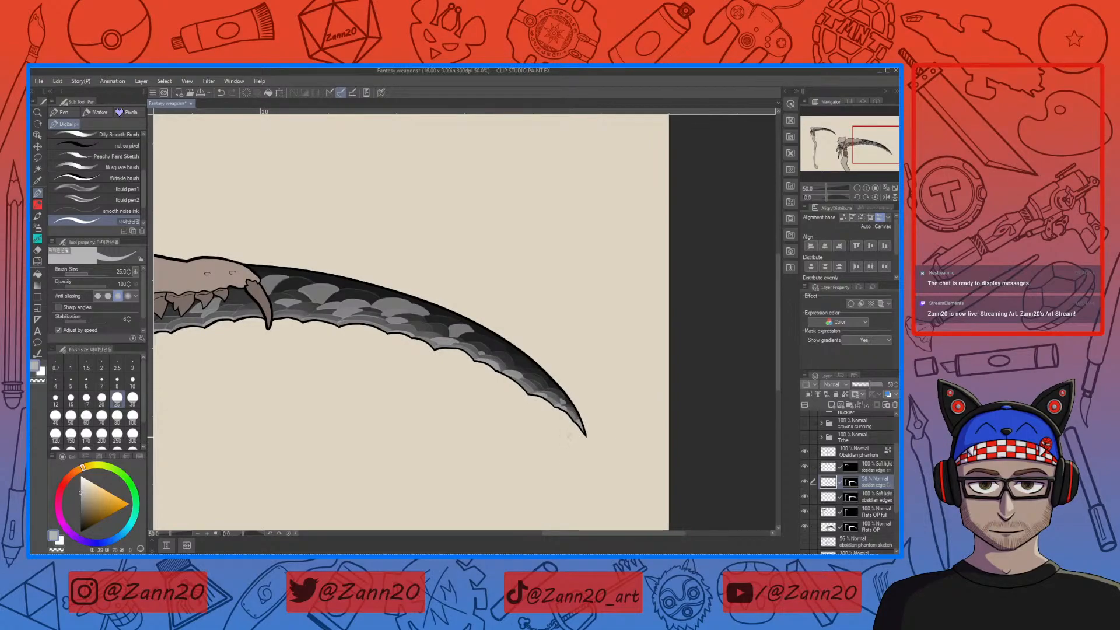
drag(396, 393, 610, 350)
mouse_move(475, 384)
mouse_down()
mouse_move(520, 406)
mouse_move(467, 392)
mouse_up()
drag(606, 410, 533, 378)
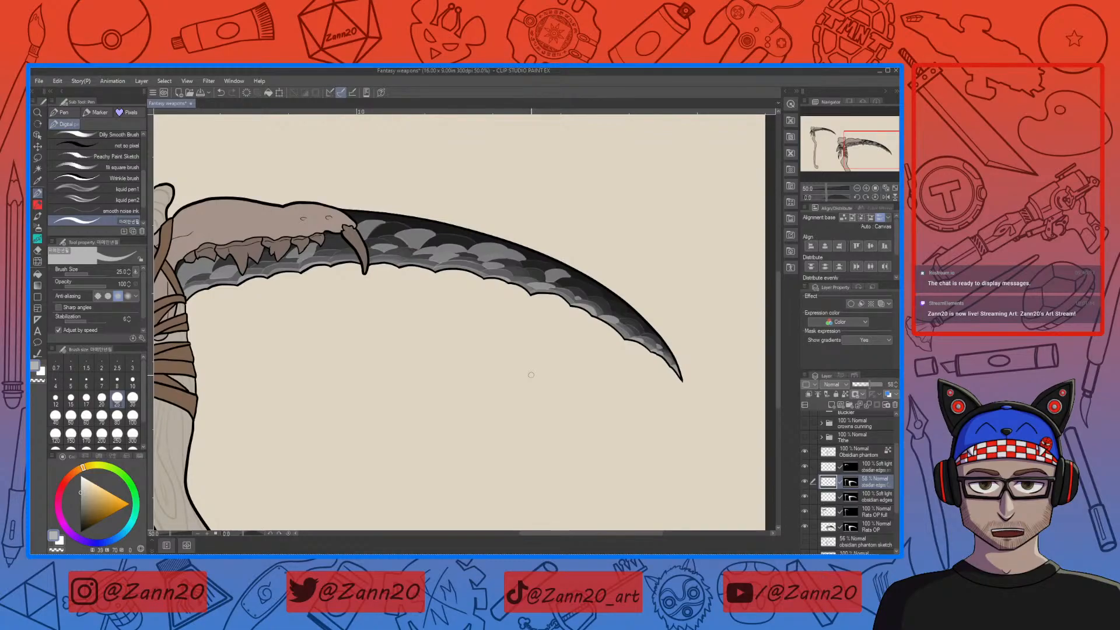
Clean up the edges of the light grey facets near the main blade's tip, alternating between the grey and transparent colour
key(ctrl+plus)
key(ctrl+plus)
mouse_move(530, 375)
mouse_down()
mouse_move(342, 392)
mouse_move(225, 351)
mouse_up()
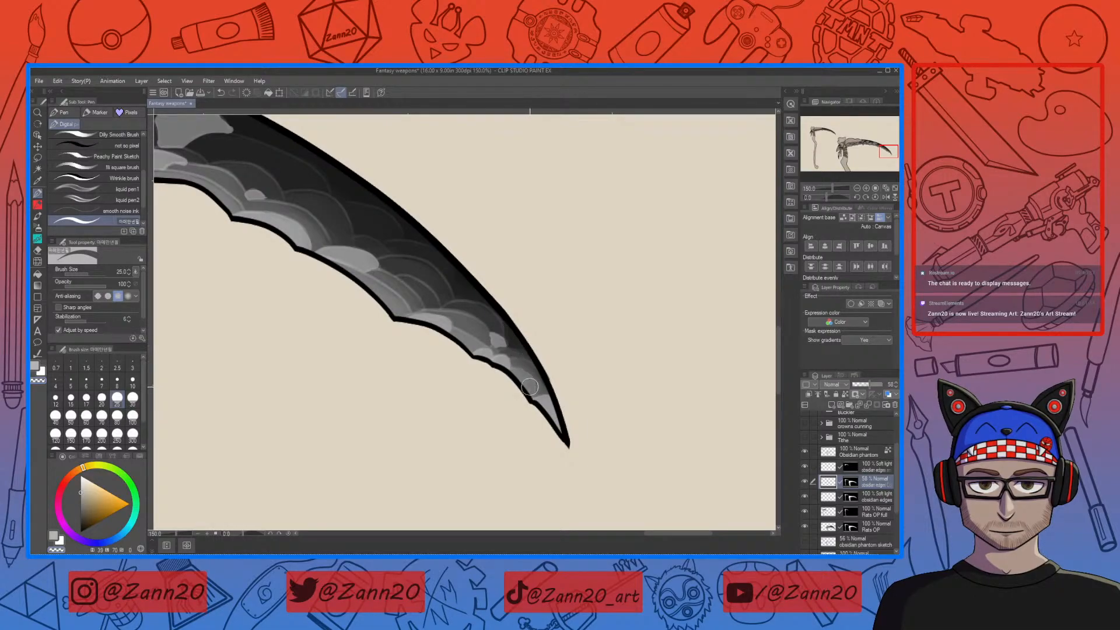
alt+click(499, 350)
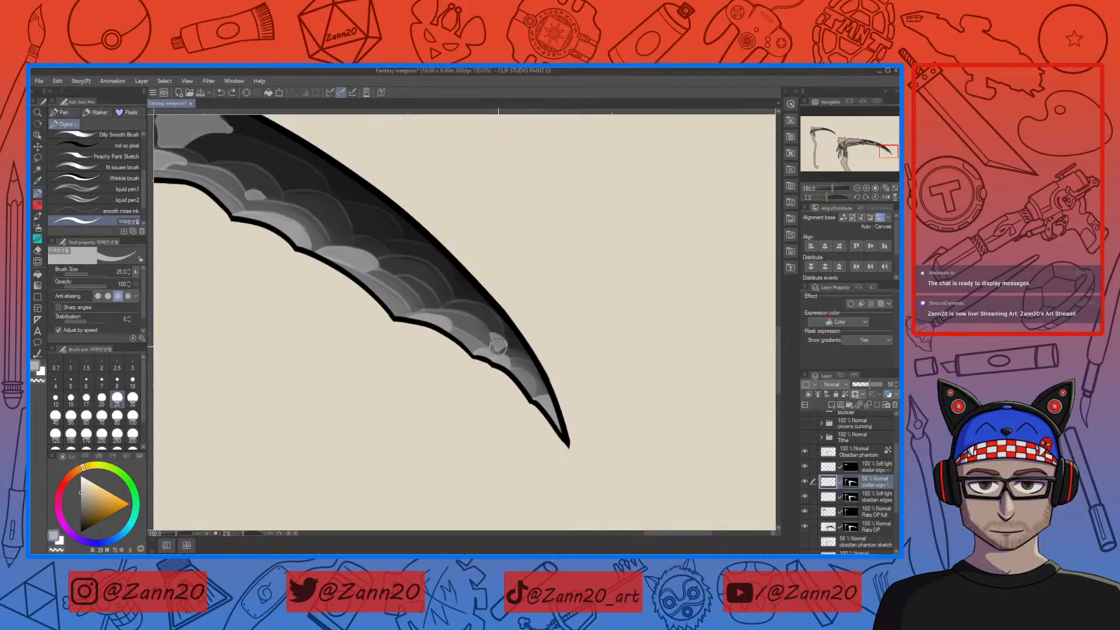
alt+click(497, 347)
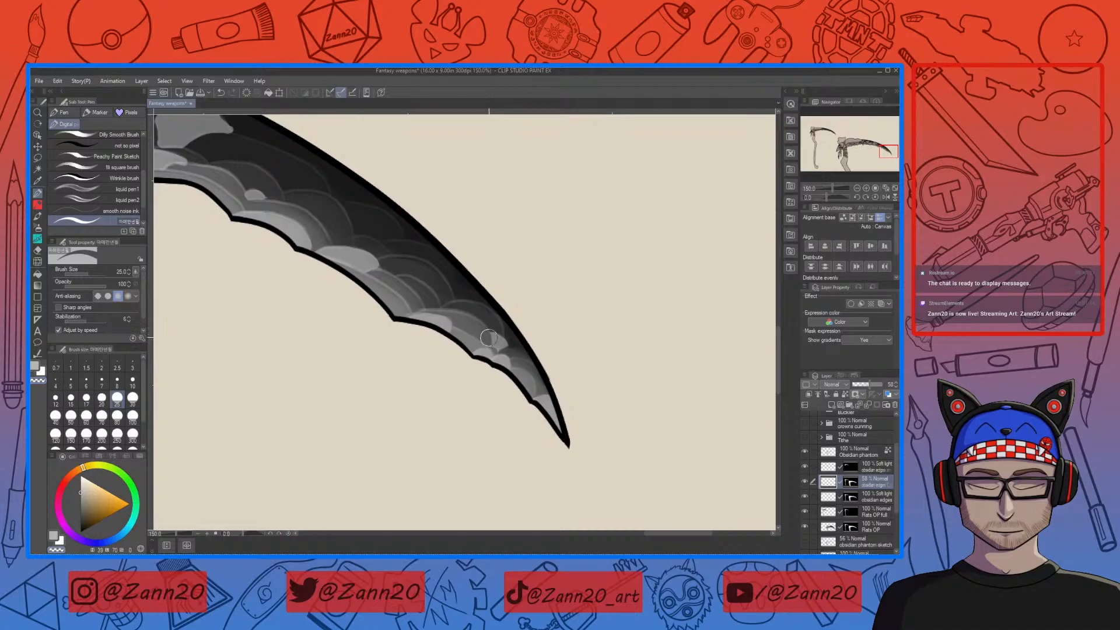
drag(479, 393, 531, 425)
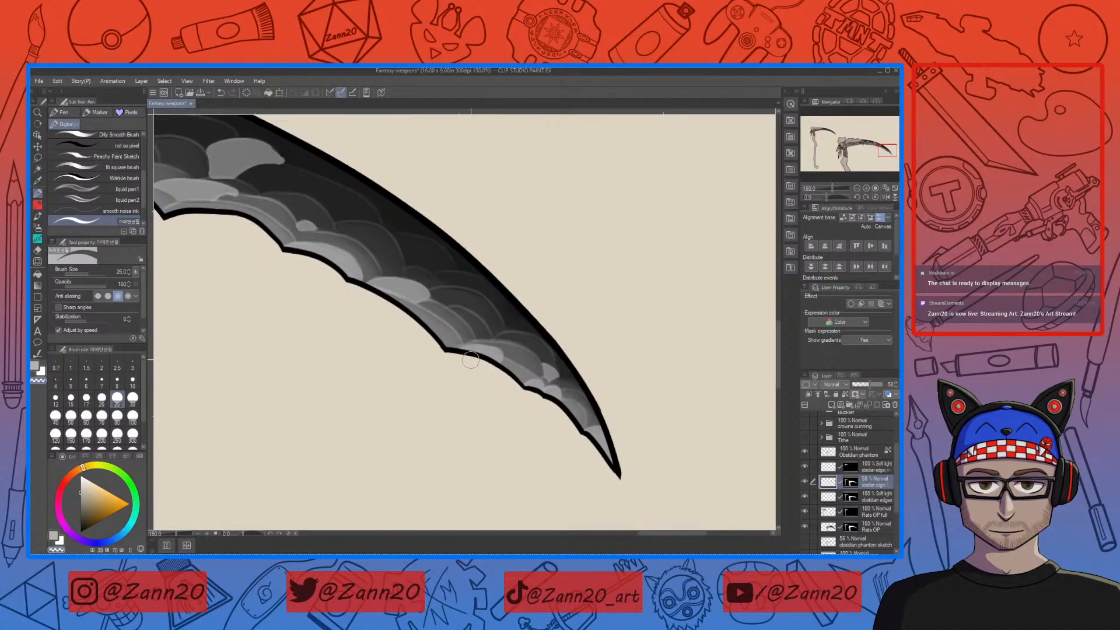
drag(384, 431, 465, 447)
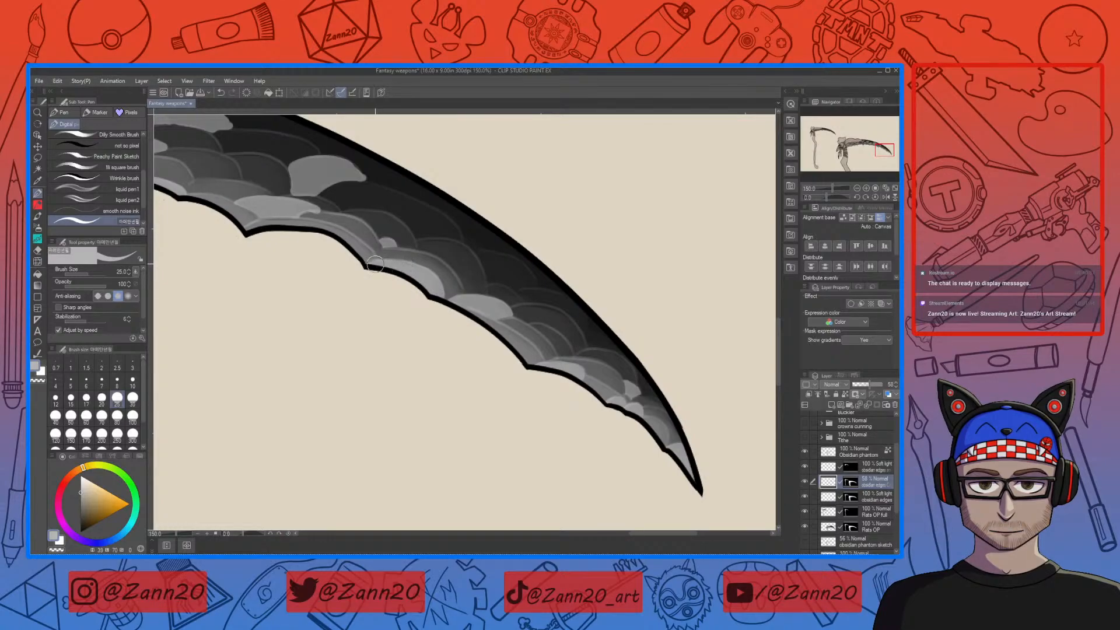
Refine the outlines of the isolated light facet on the blade's outer half and the highlight beneath it at the cutting edge
drag(360, 318, 492, 439)
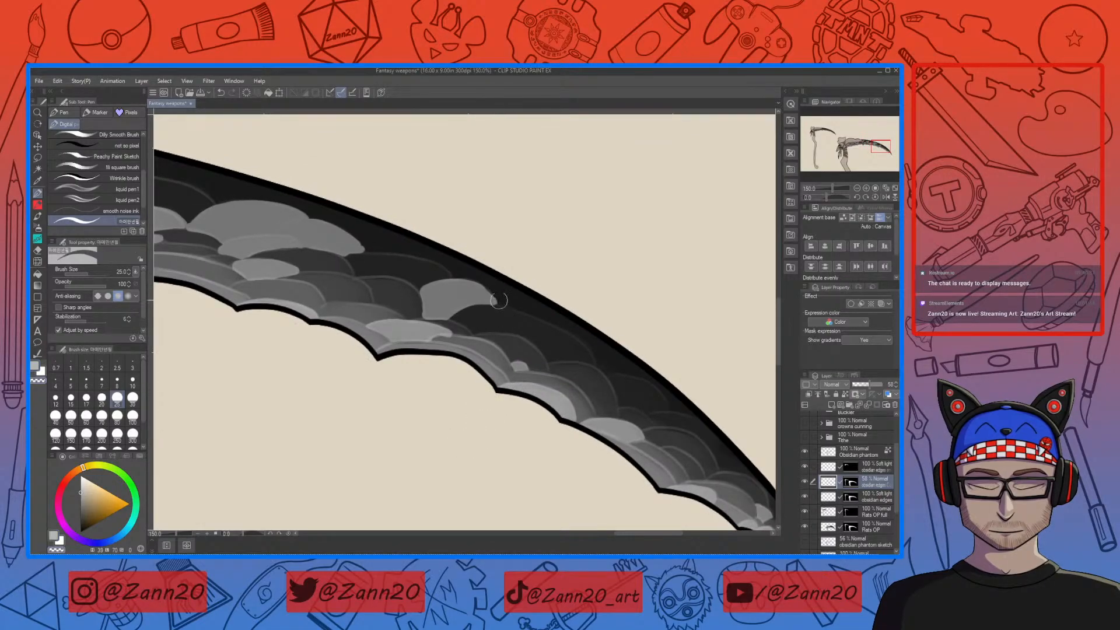
drag(490, 296, 493, 299)
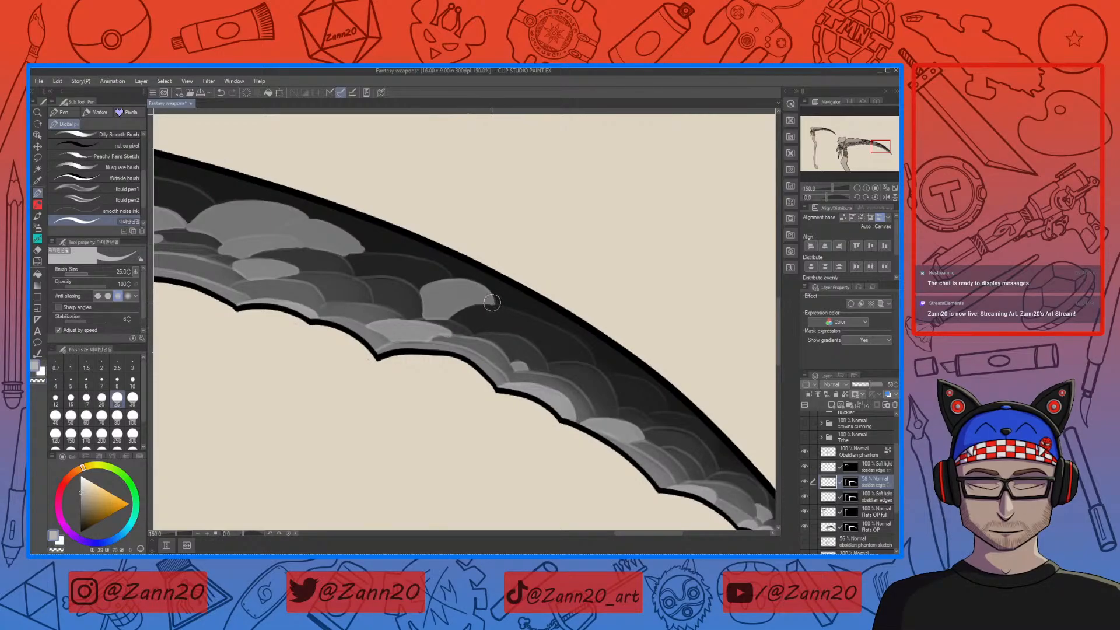
drag(431, 287, 428, 309)
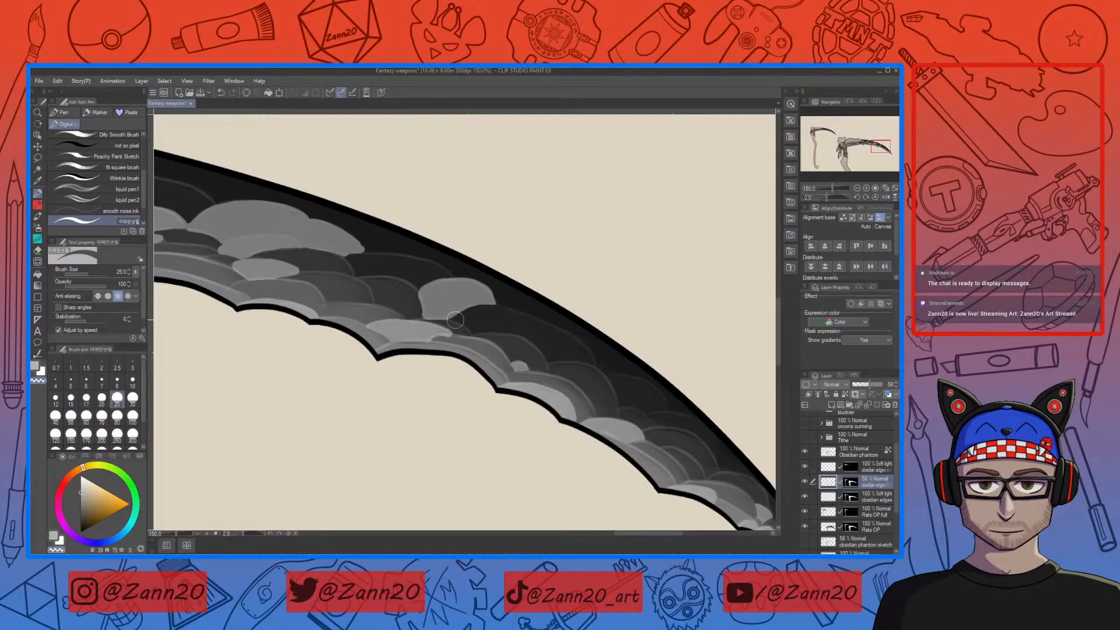
drag(452, 322, 475, 315)
drag(445, 339, 438, 344)
key(c)
drag(427, 340, 449, 333)
key(c)
drag(409, 340, 443, 373)
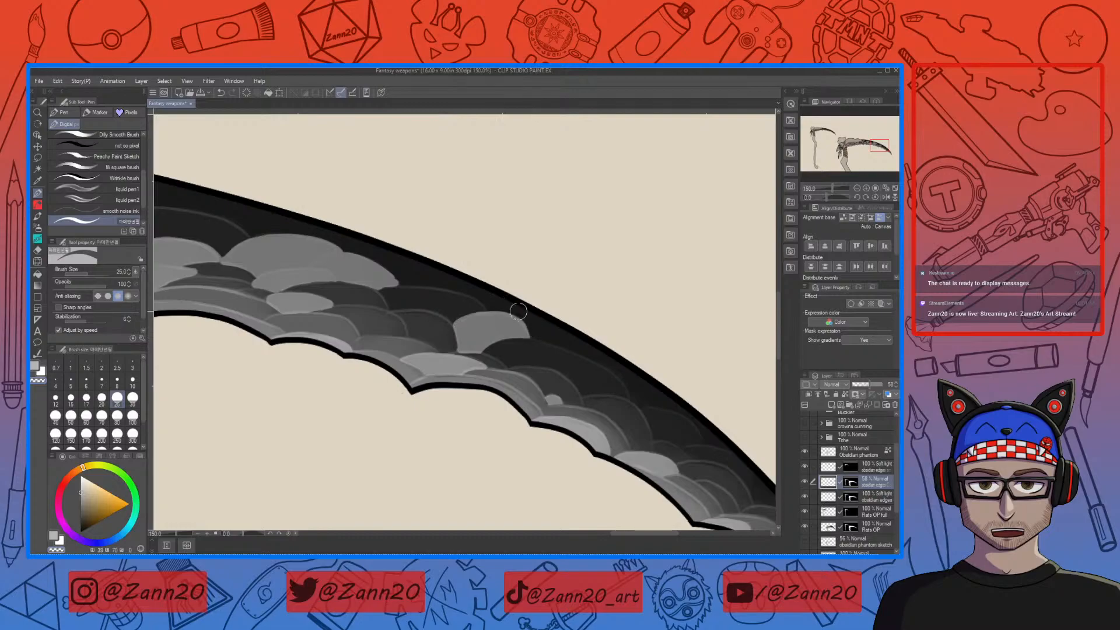
Sharpen the corner and lower edge of the rounded light facet at mid-blade, adding grey and trimming with the transparent colour
drag(398, 349, 488, 388)
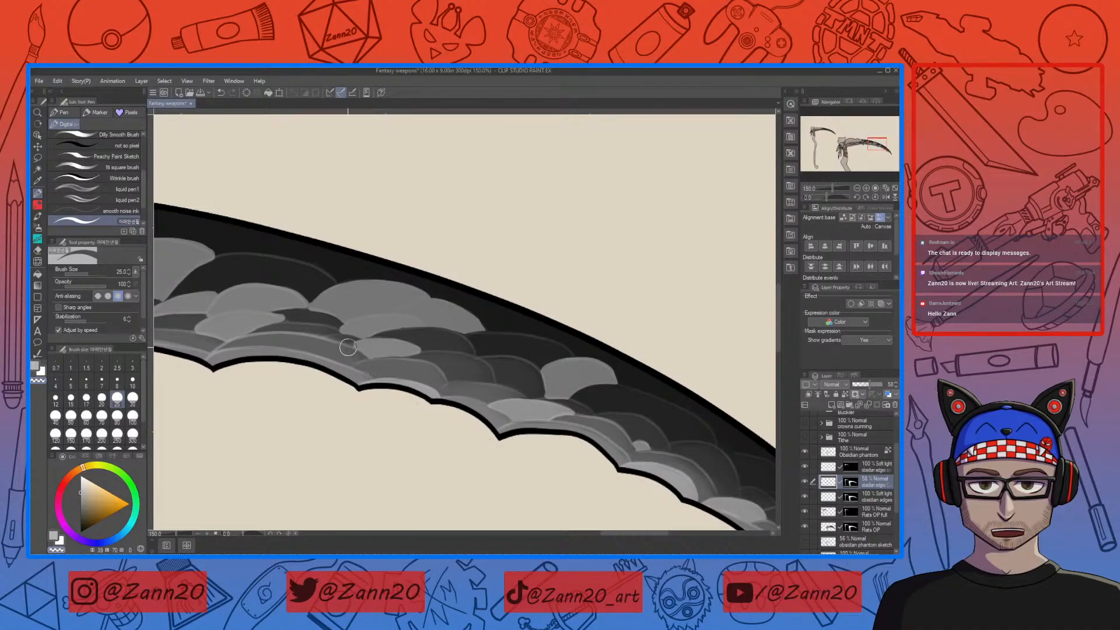
drag(344, 357, 413, 370)
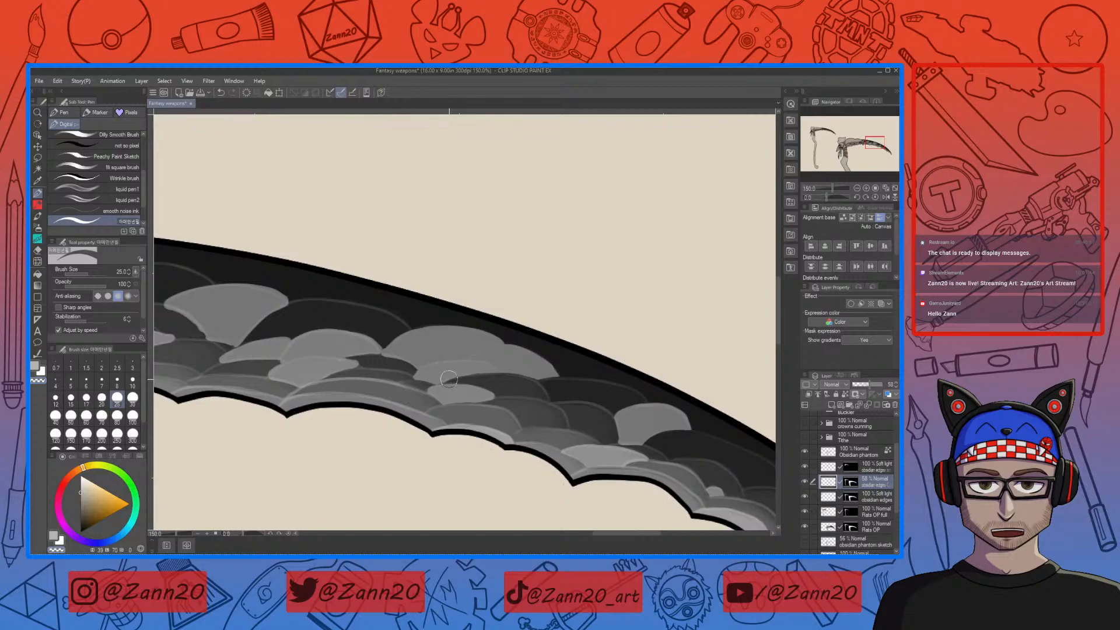
drag(393, 384, 410, 400)
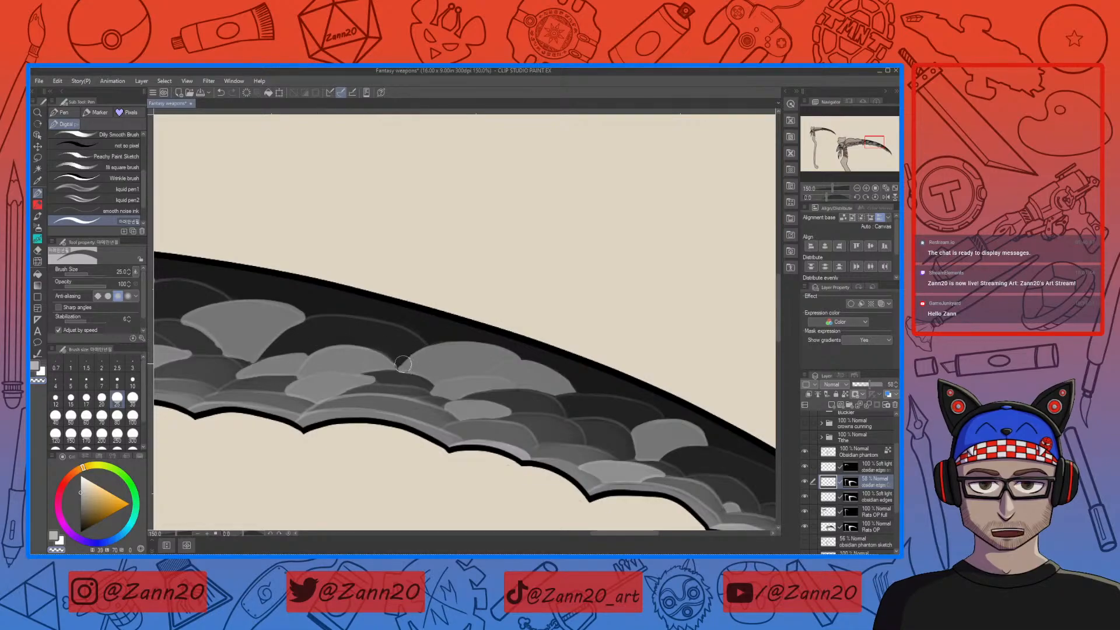
alt+click(397, 365)
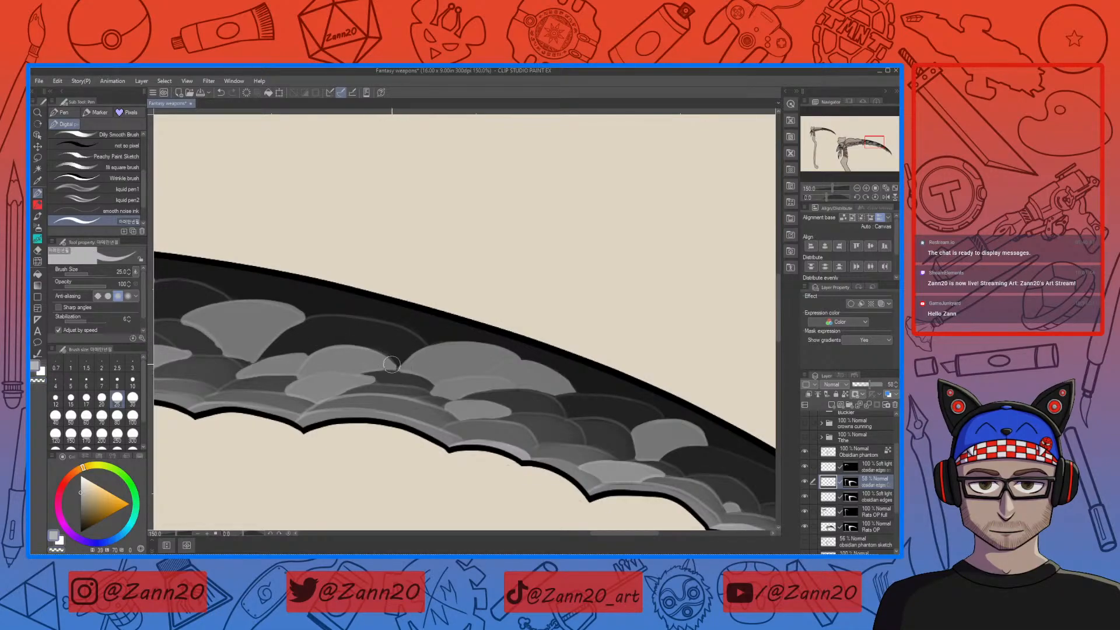
alt+click(391, 356)
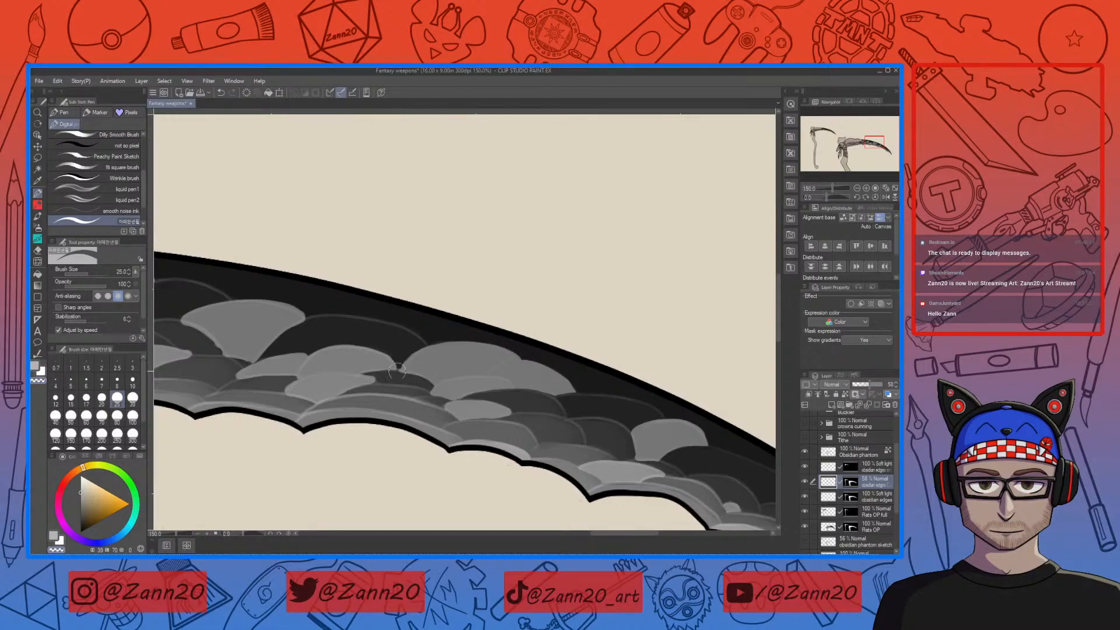
alt+click(391, 364)
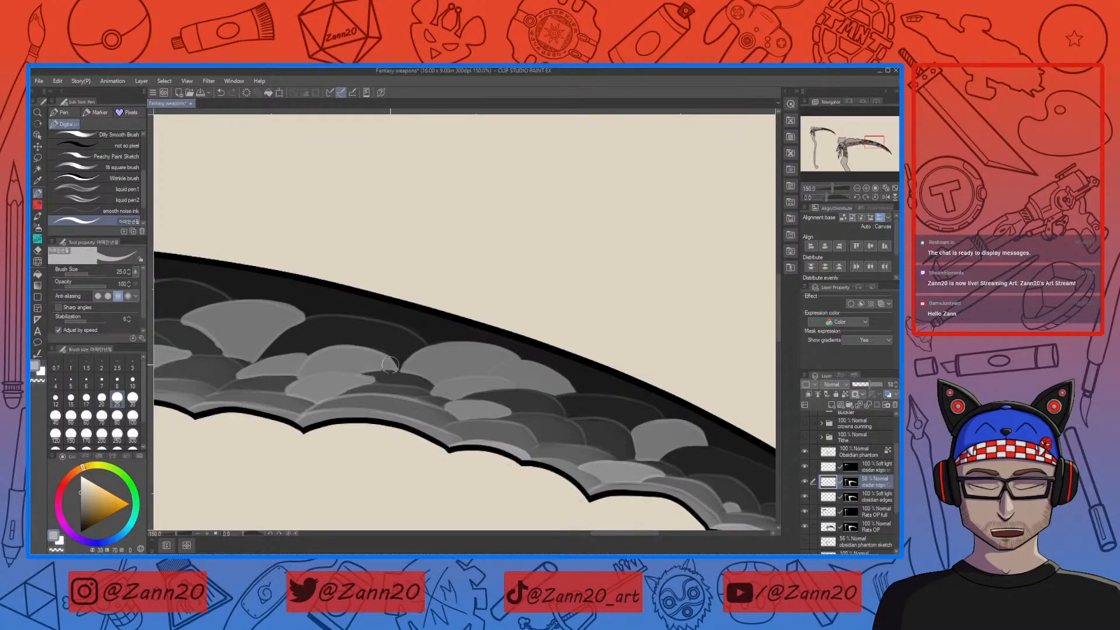
alt+click(393, 377)
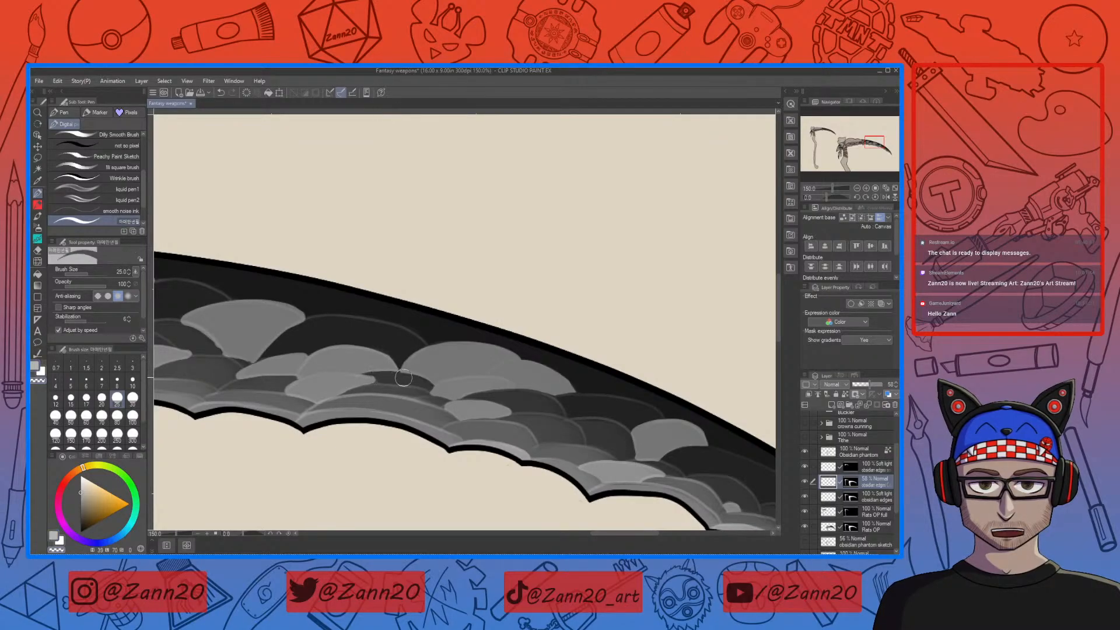
mouse_move(387, 392)
mouse_down()
mouse_move(461, 398)
mouse_move(437, 372)
mouse_move(457, 381)
mouse_move(435, 372)
mouse_move(462, 378)
mouse_up()
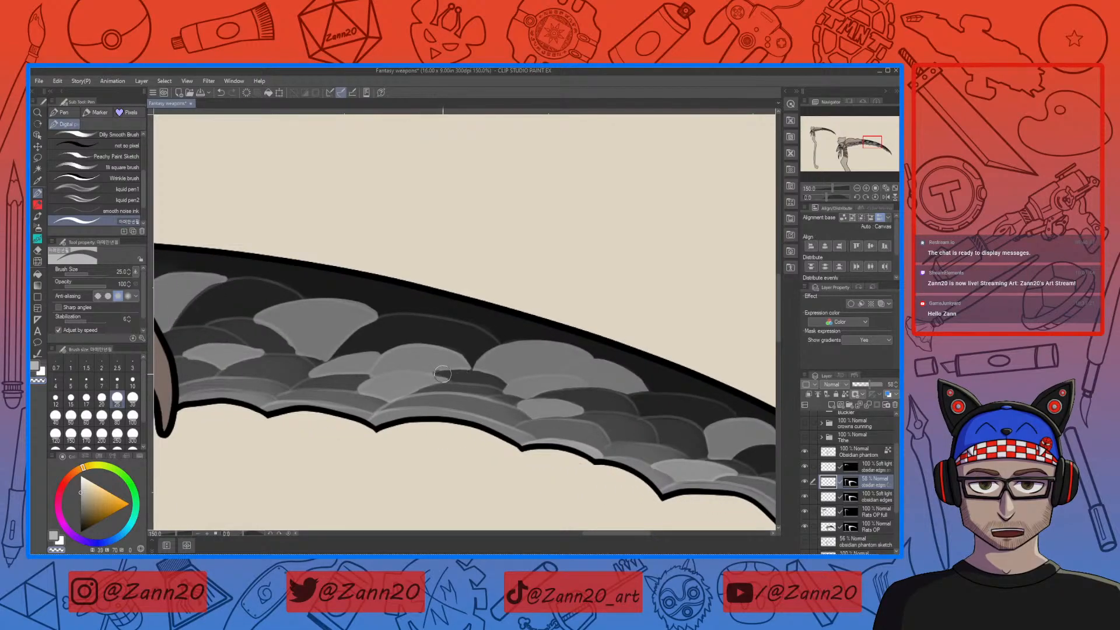
alt+click(447, 367)
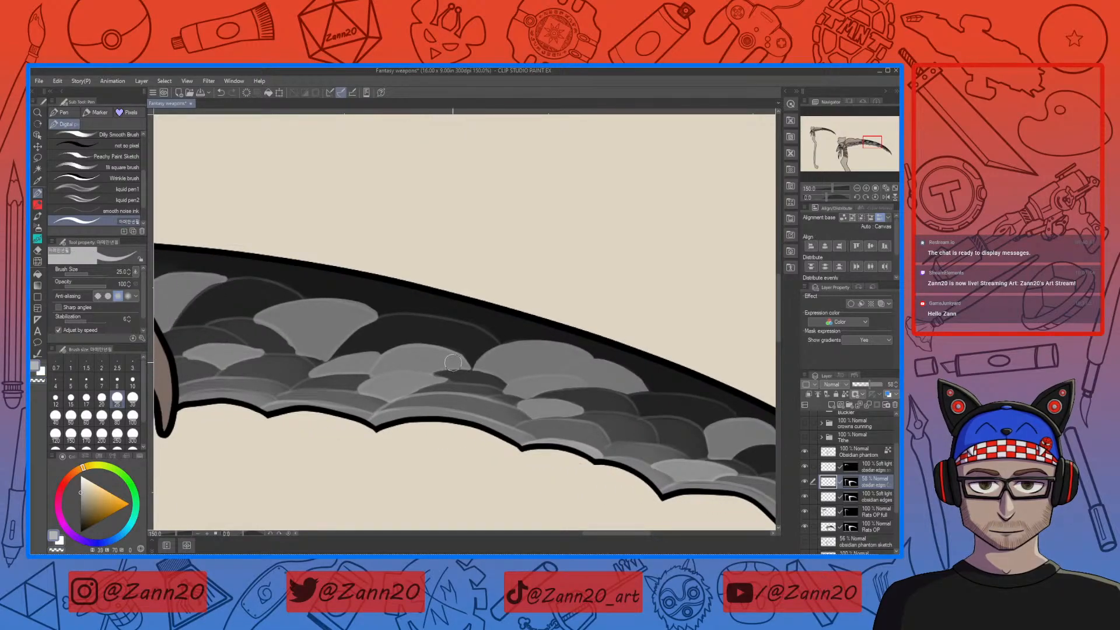
alt+click(438, 385)
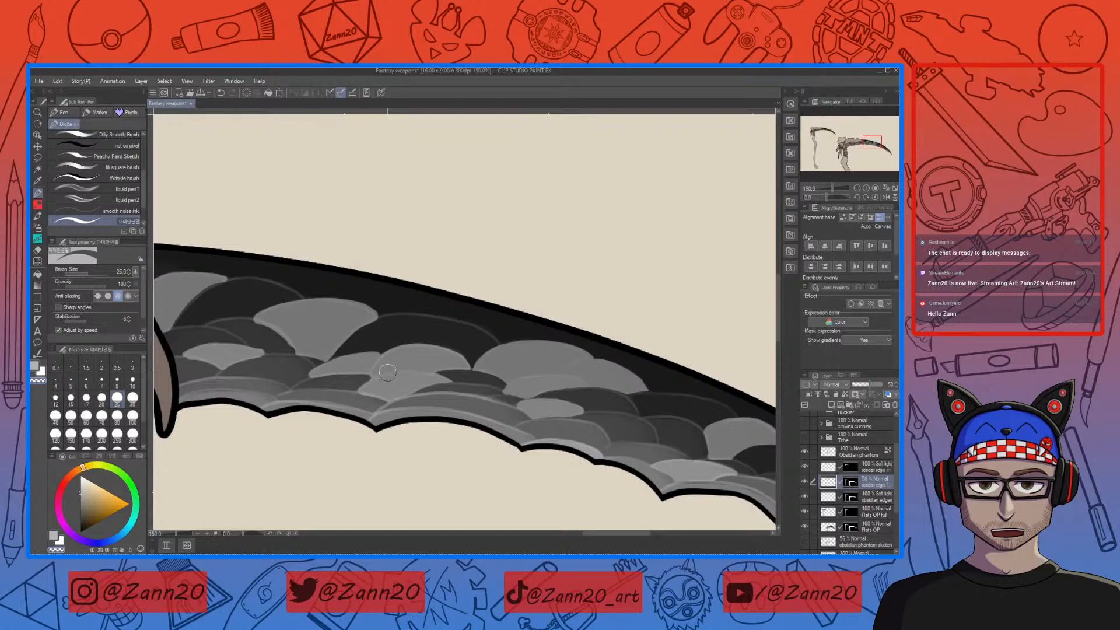
Touch up the fan-shaped facet's lower point on the inner half of the blade and undo the last stroke
drag(387, 372, 441, 381)
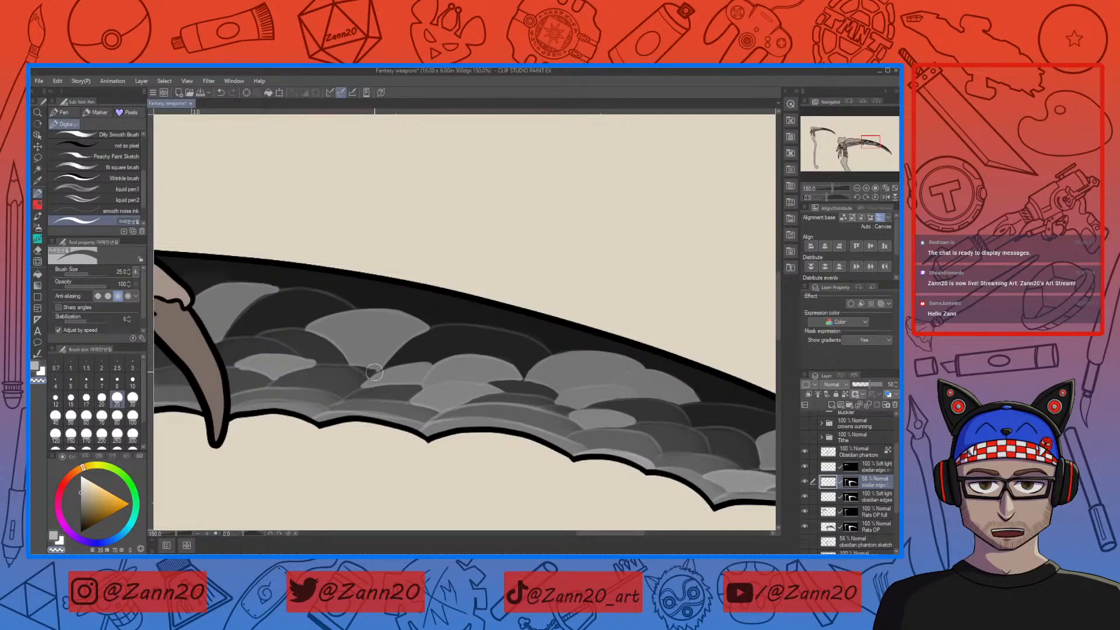
key(c)
drag(379, 364, 350, 358)
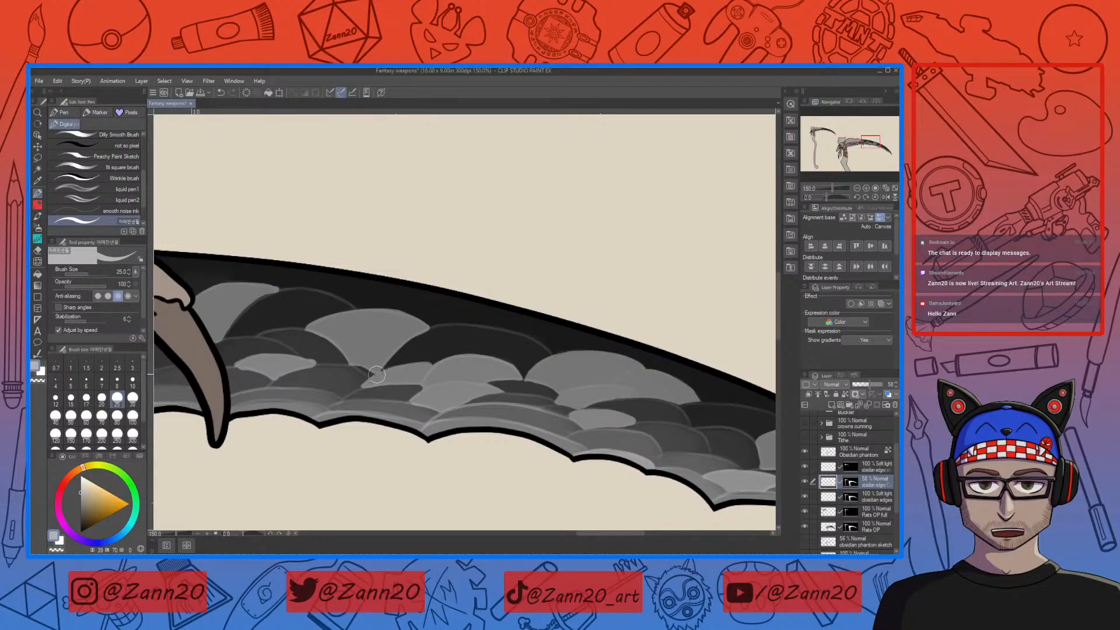
drag(380, 299, 425, 310)
key(ctrl+z)
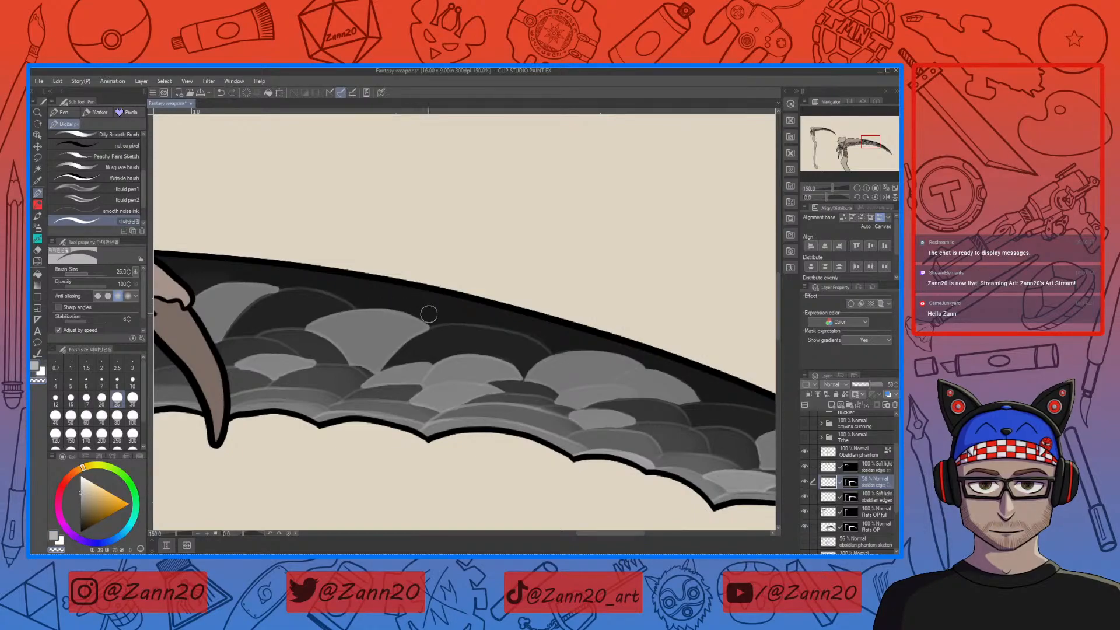
Refine the light grey facet beside the jaw's large fang, alternating between the grey and transparent colour
drag(254, 378, 497, 396)
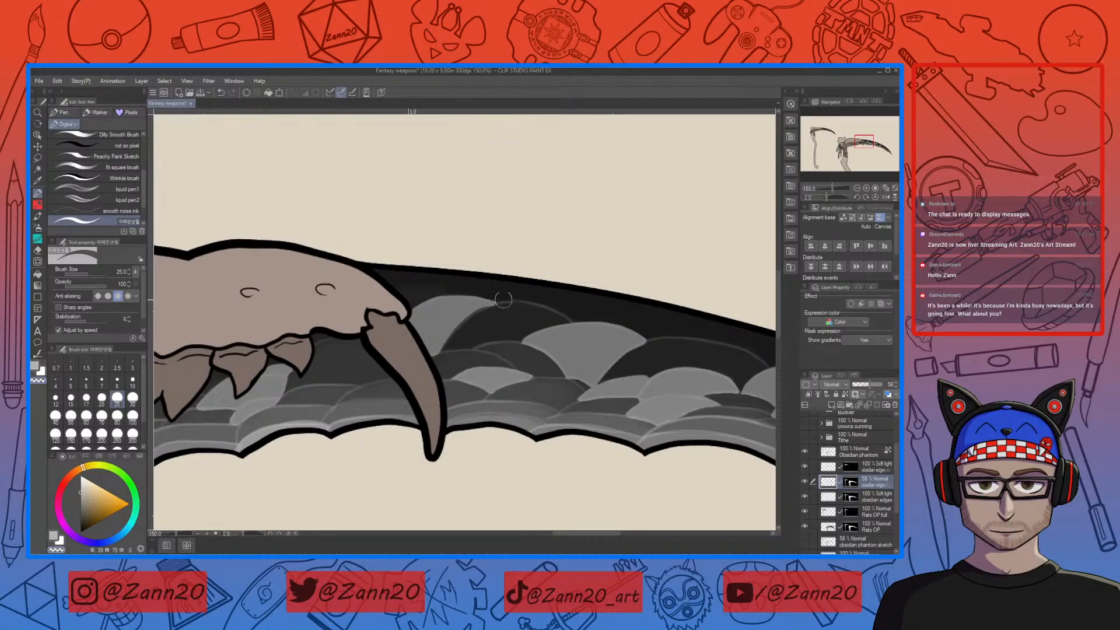
key(c)
mouse_move(489, 304)
mouse_down()
mouse_move(444, 329)
mouse_move(430, 355)
mouse_up()
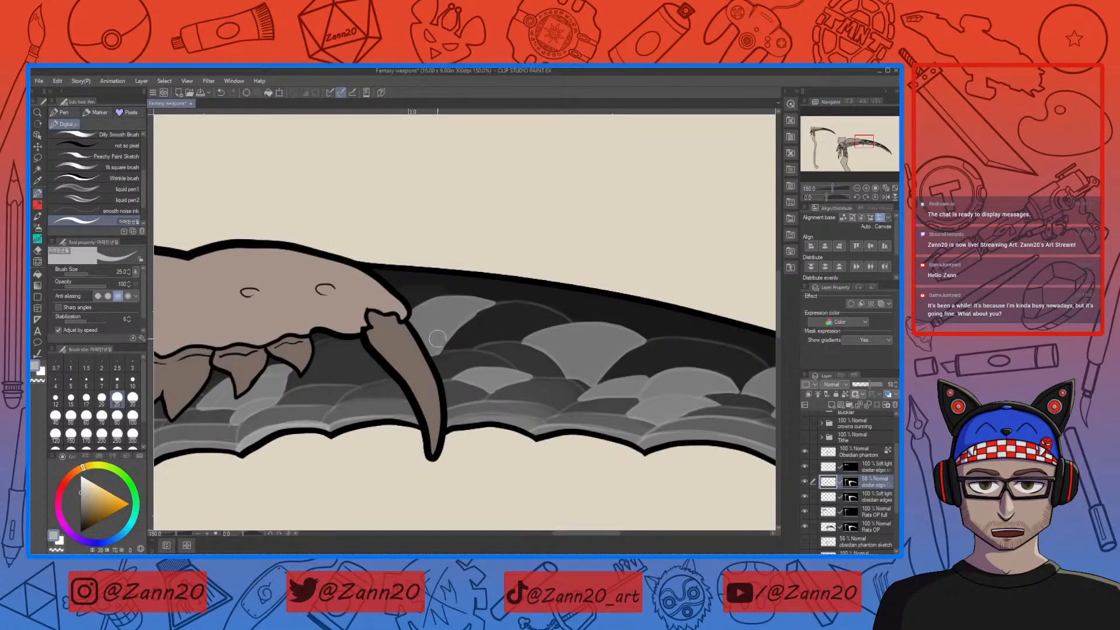
drag(400, 417, 429, 416)
key(c)
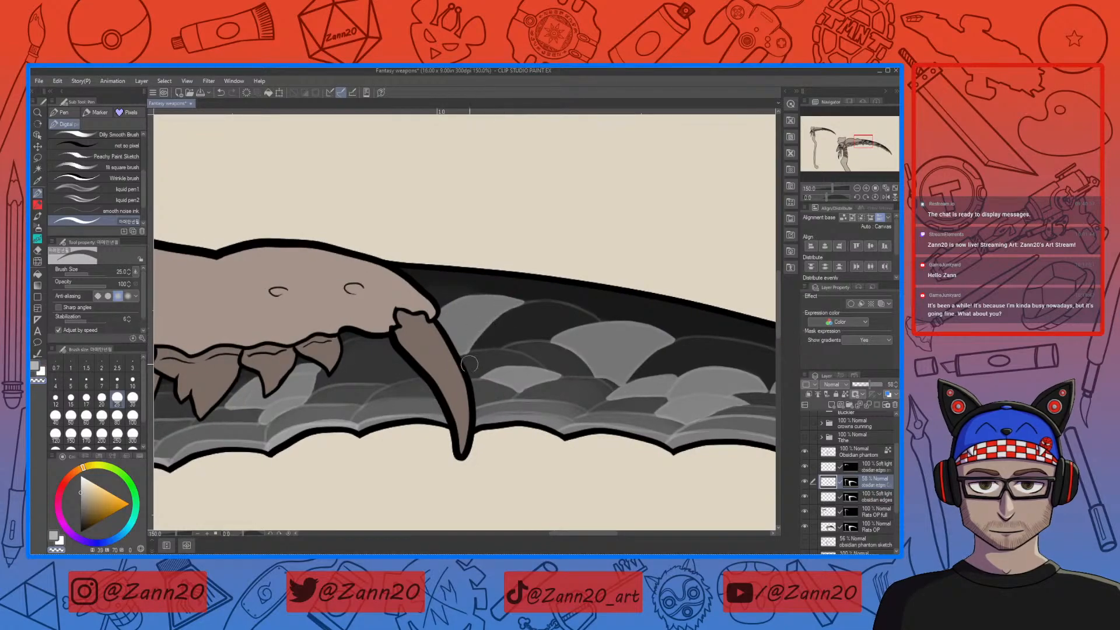
drag(475, 358, 515, 352)
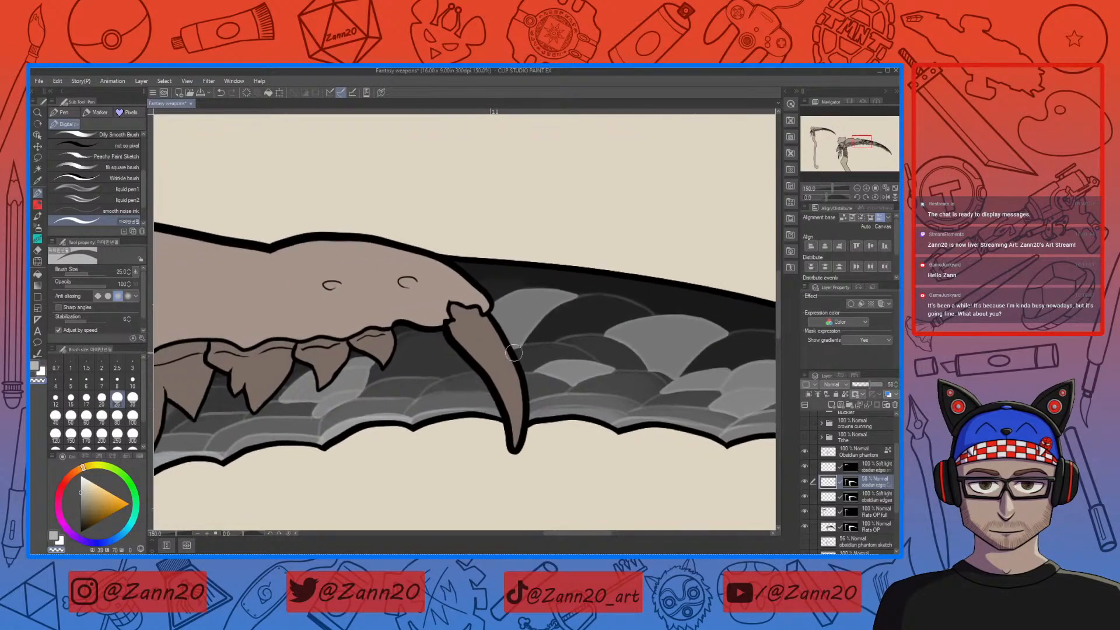
Clean up the light facets beneath the jaw's small front teeth, adding grey and trimming the edges with the transparent colour
mouse_move(426, 430)
mouse_down()
mouse_move(540, 397)
mouse_move(491, 403)
mouse_move(542, 403)
mouse_up()
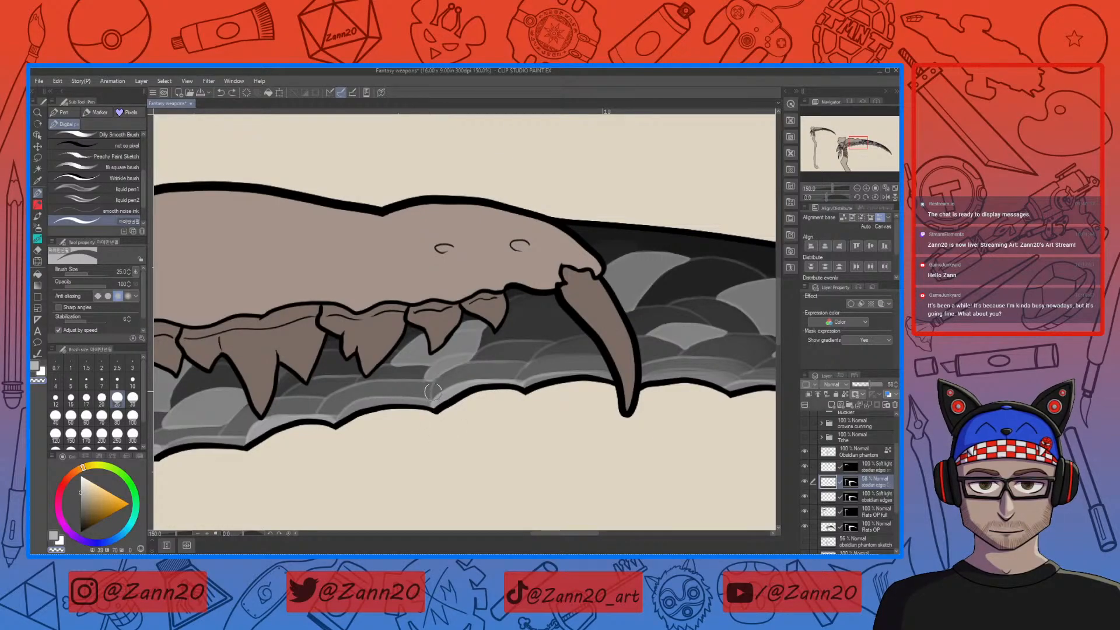
key(c)
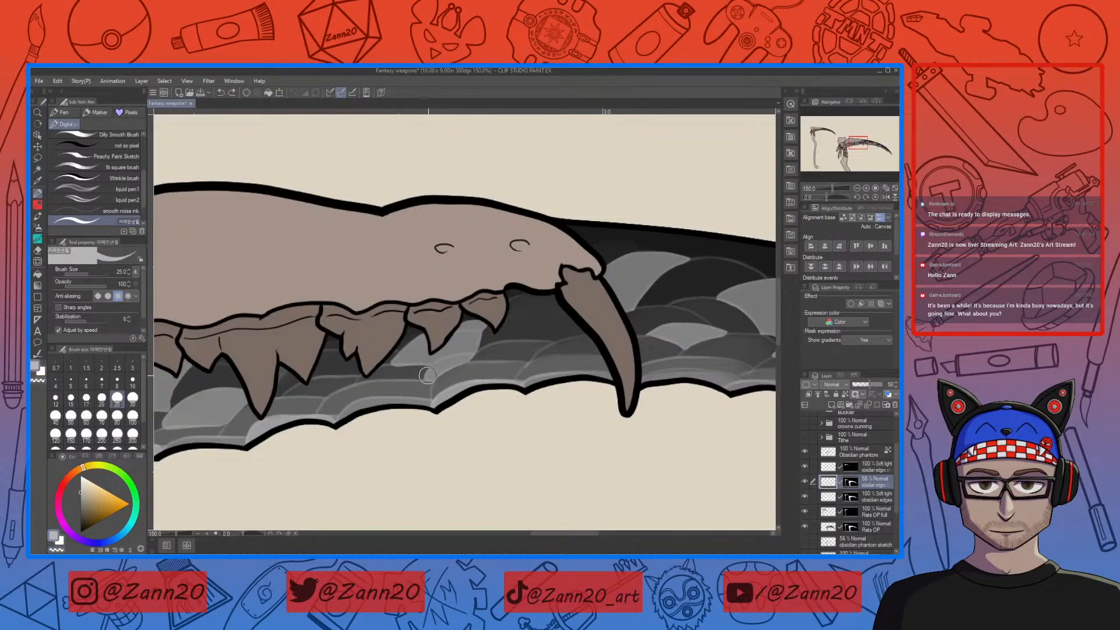
drag(435, 379, 470, 360)
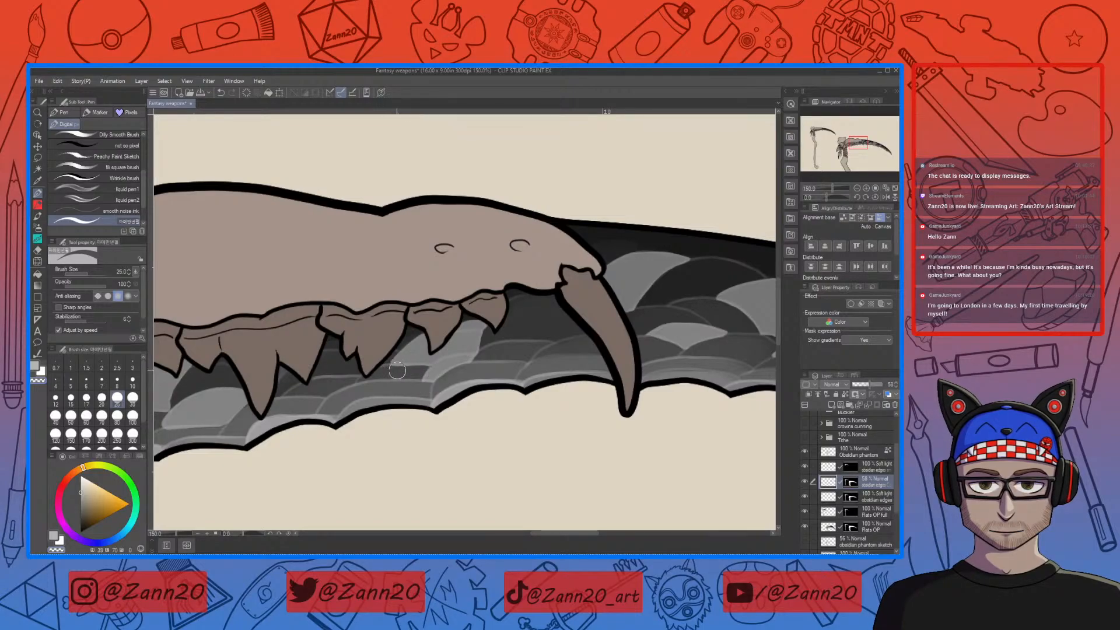
key(c)
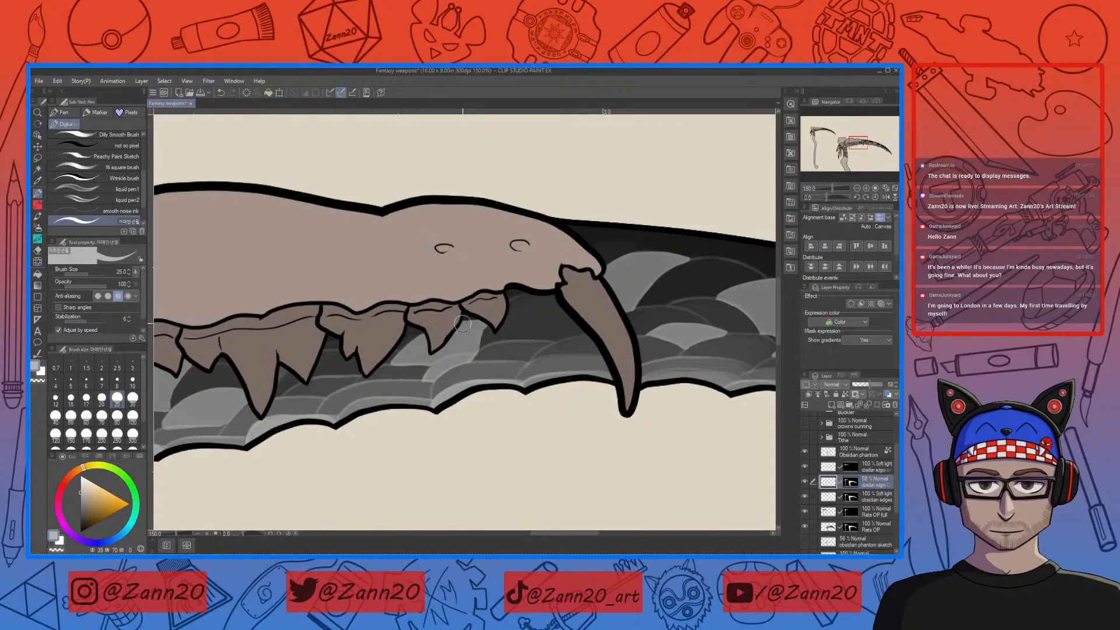
key(c)
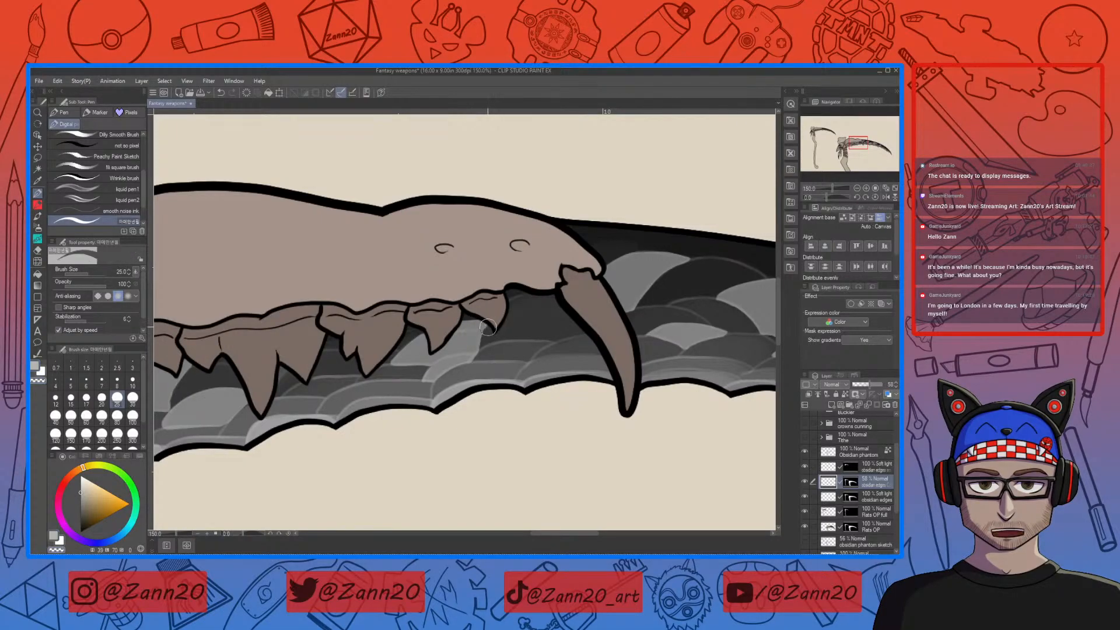
drag(490, 326, 485, 336)
Touch up the light facet at the main blade's base next to the leather wraps, using grey and transparent strokes
drag(374, 412, 510, 372)
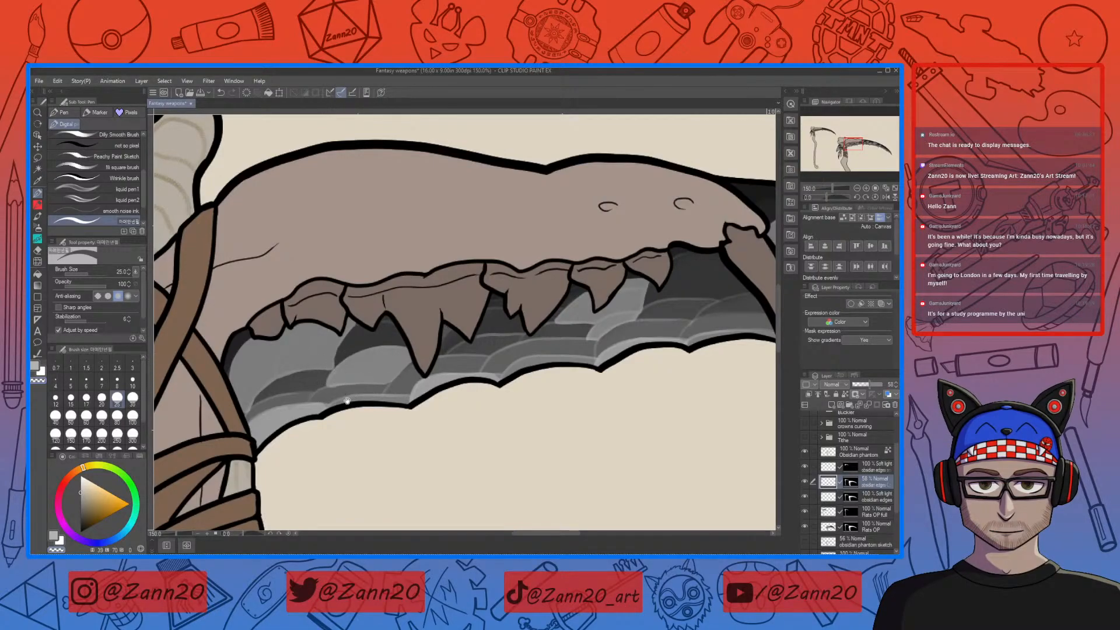
drag(346, 399, 486, 361)
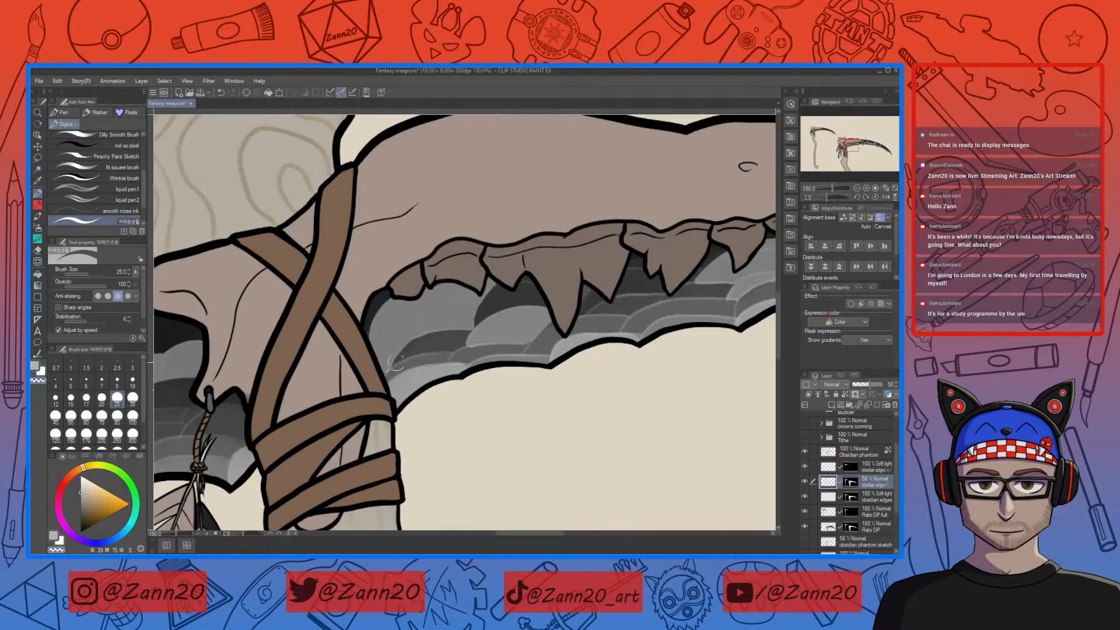
drag(404, 351, 393, 368)
key(c)
mouse_move(413, 369)
mouse_down()
mouse_move(466, 367)
mouse_move(393, 373)
mouse_up()
key(c)
Refine the rear blade's light facets beside the bone edge and at the inner corner near the leather wraps
drag(410, 420, 670, 382)
drag(424, 339, 460, 337)
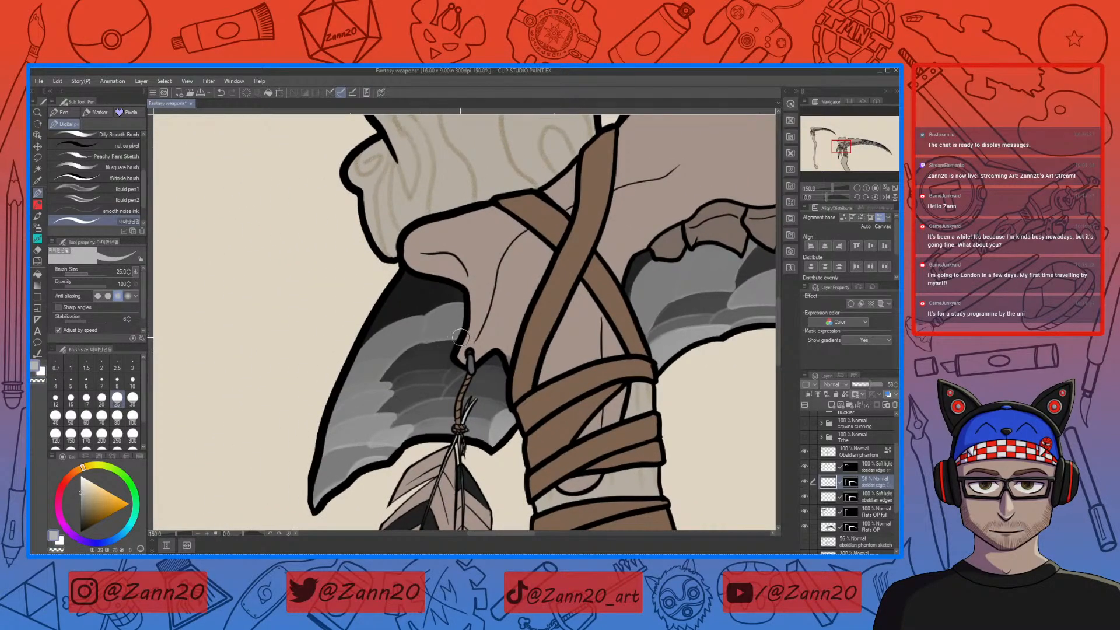
key(c)
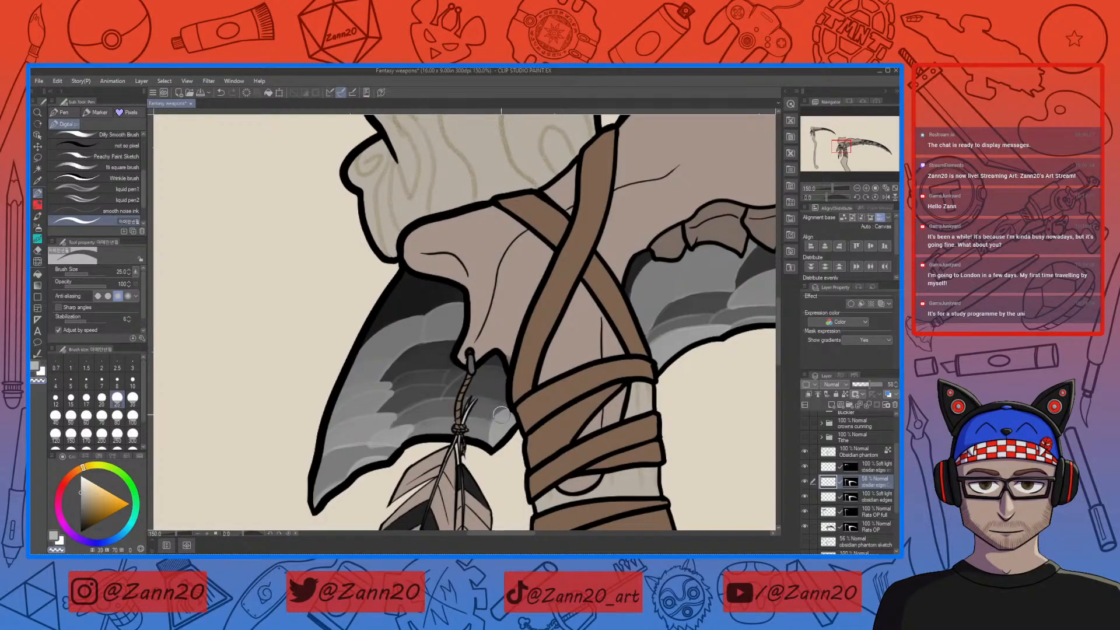
key(c)
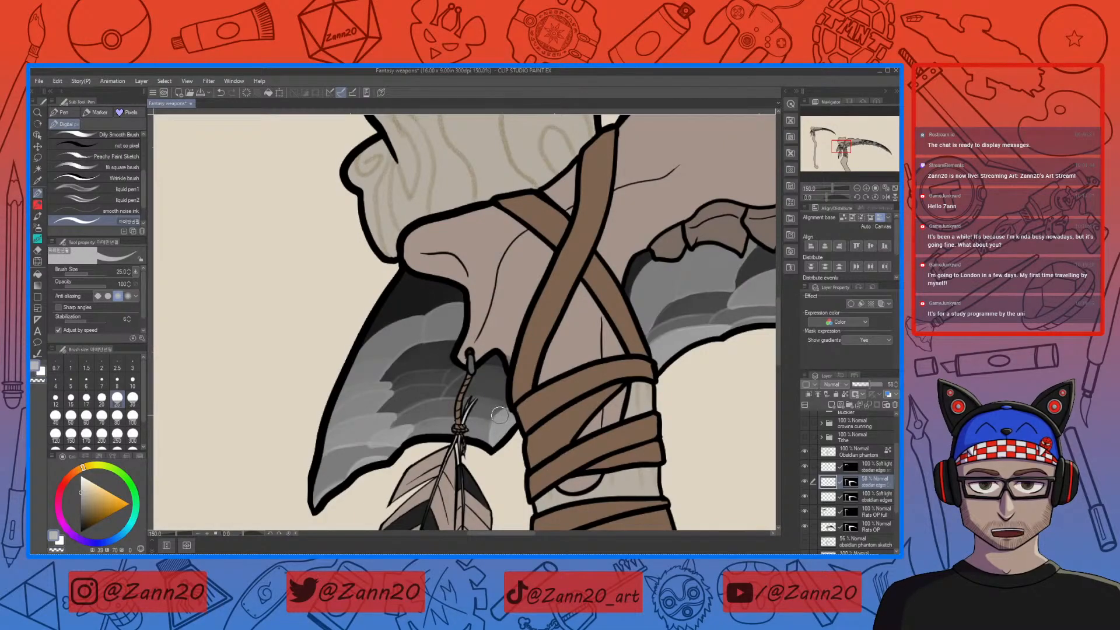
key(c)
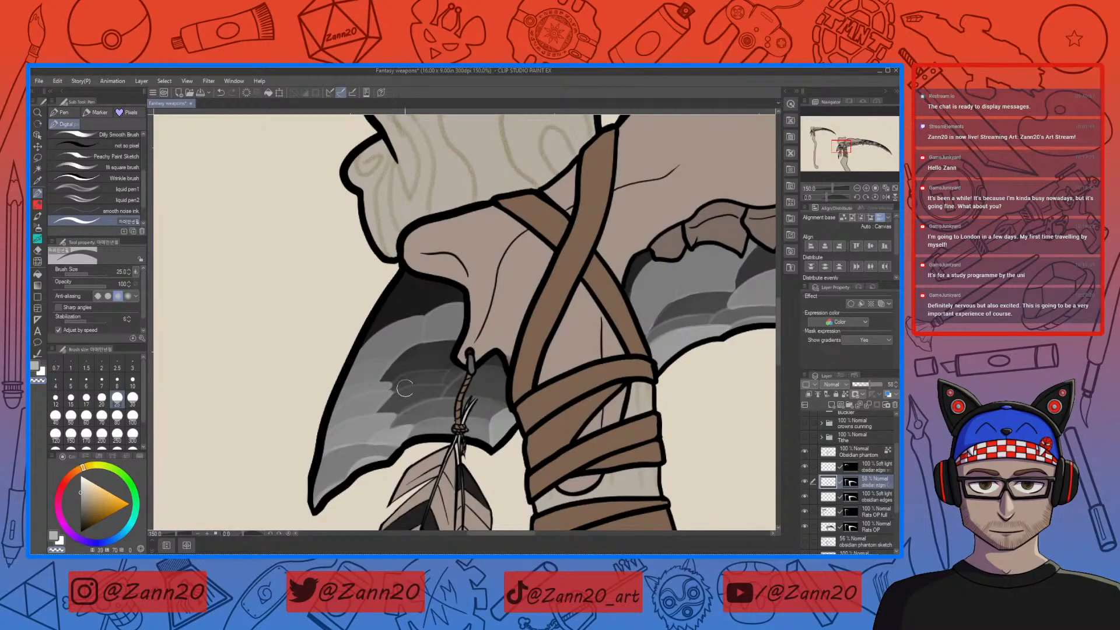
Clean up the rear blade's middle facets and cutting edge, alternating between the grey and transparent colour
key(c)
key(c)
key(c)
key(c)
drag(702, 449, 568, 332)
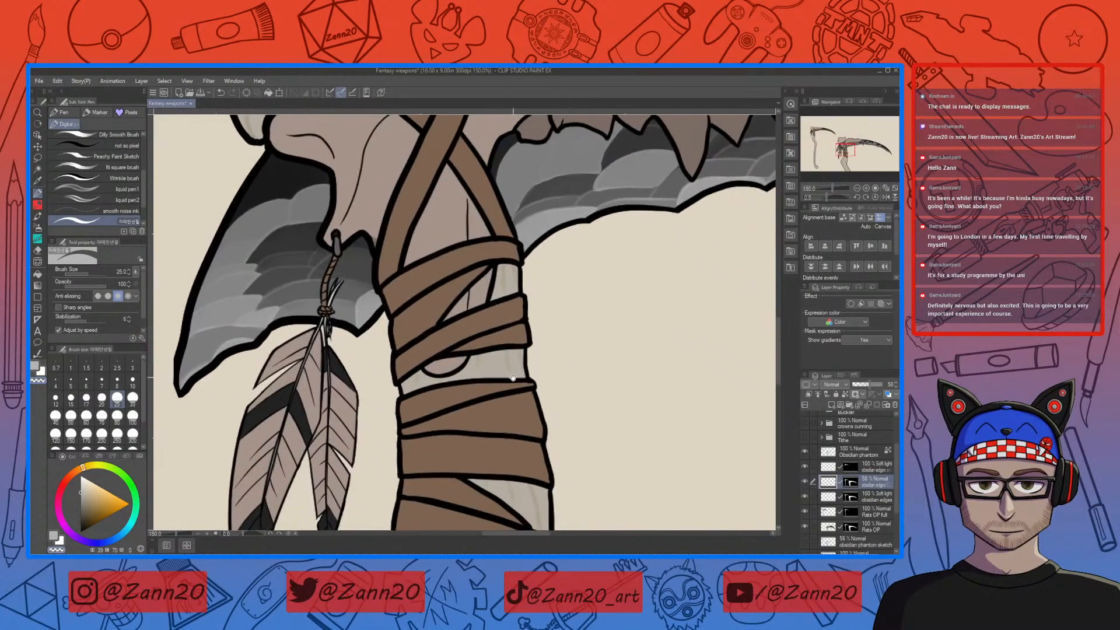
drag(513, 377, 611, 399)
key(c)
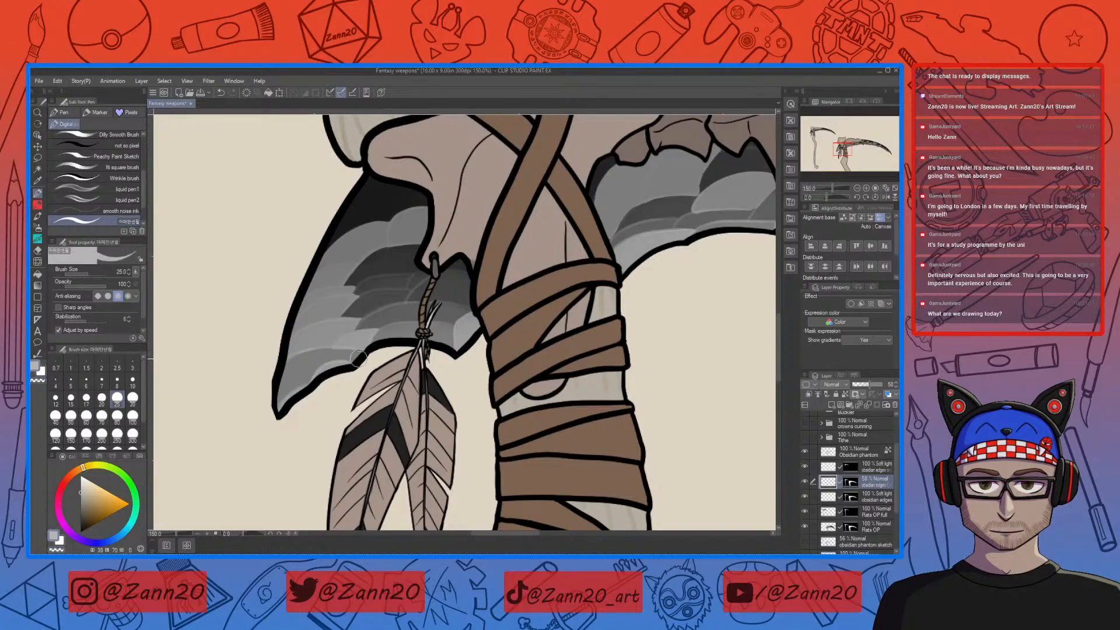
Review the whole scythe, and sample the main blade's dark base colour from the Flats OP layer
drag(661, 407, 503, 401)
key(ctrl+minus)
key(ctrl+minus)
key(ctrl+minus)
drag(618, 444, 405, 388)
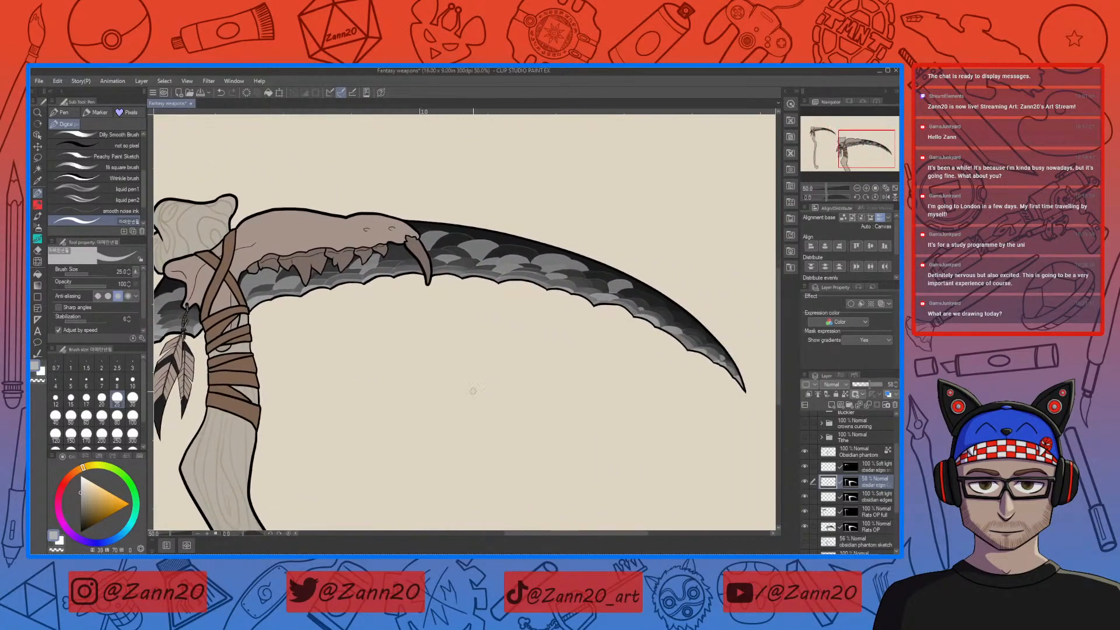
key(ctrl+minus)
drag(488, 403, 546, 394)
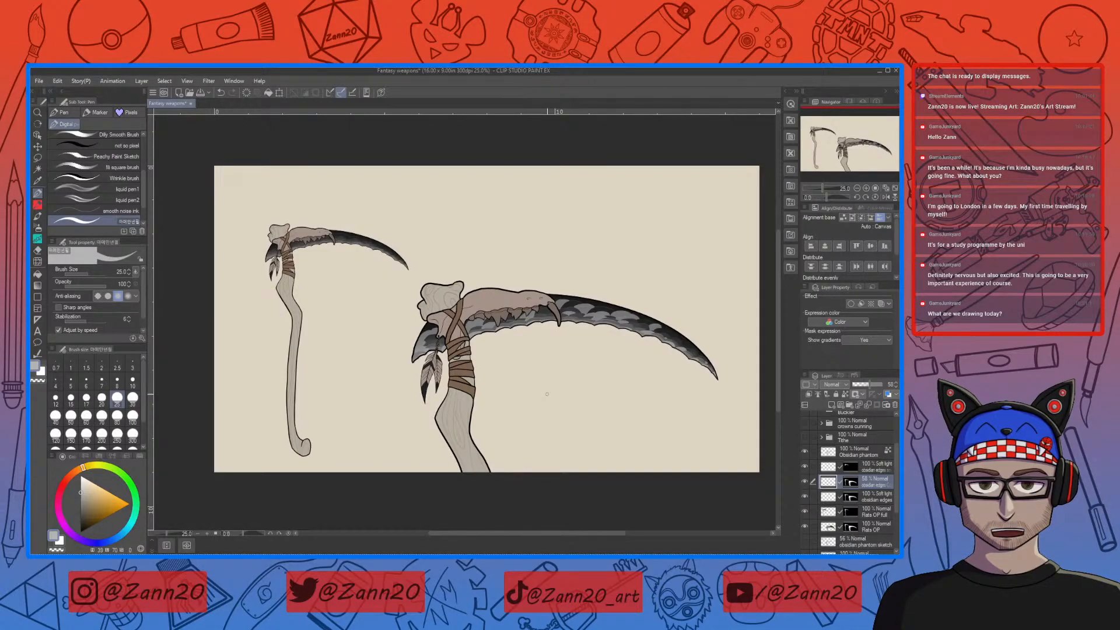
right_click(599, 299)
click(833, 525)
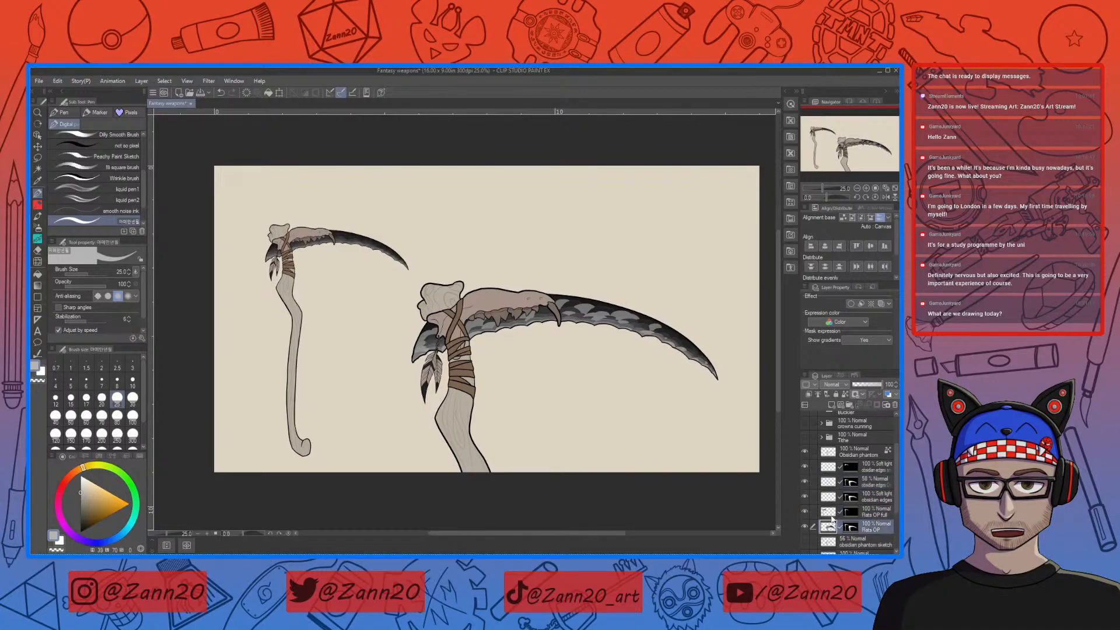
right_click(593, 302)
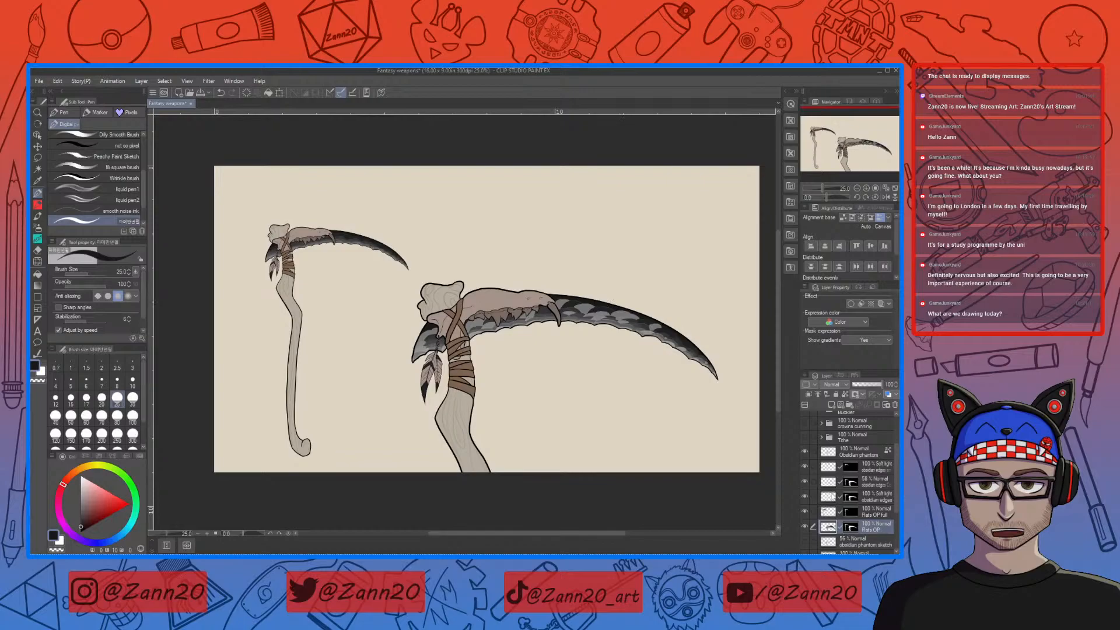
Rename the 58% Normal facet highlight layer as "obsidian shine" and keep it active
click(831, 483)
double_click(873, 484)
key(End)
text(shine)
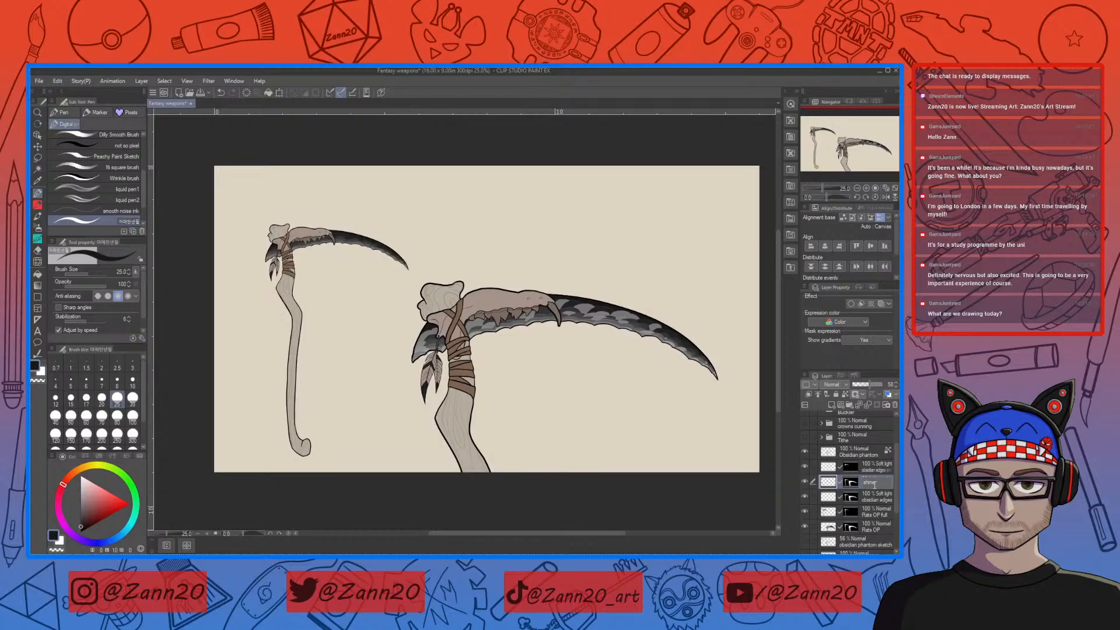
click(830, 487)
Reduce the brush size to 8 for fine line work on the main blade
key(ctrl+plus)
key(ctrl+plus)
drag(647, 319, 455, 407)
key(ctrl+plus)
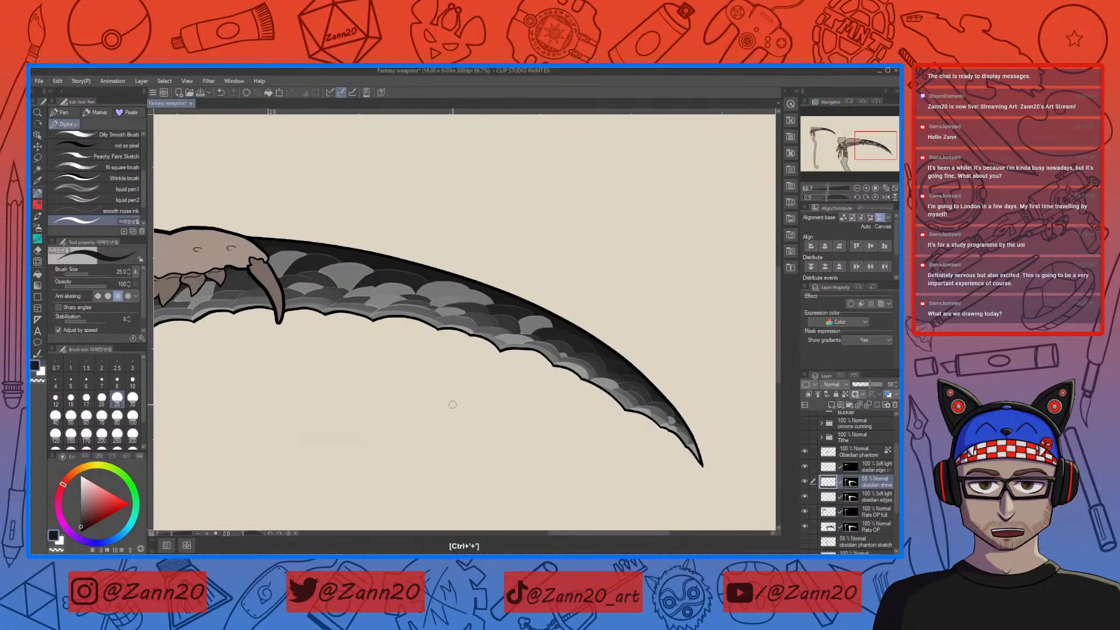
key(ctrl+plus)
key(ctrl+plus)
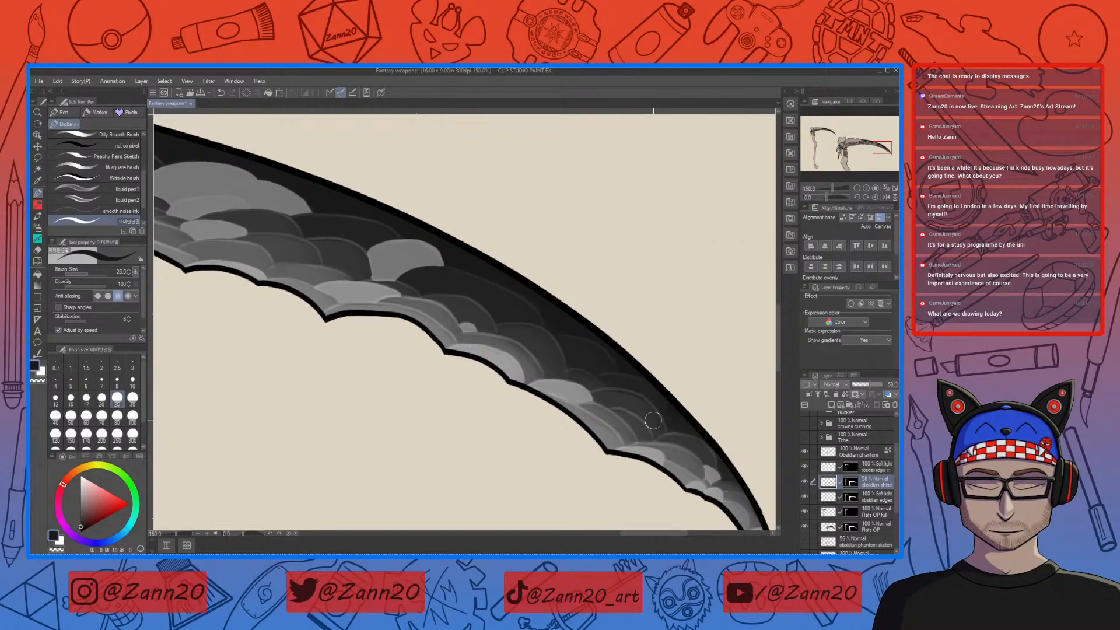
drag(711, 494, 611, 417)
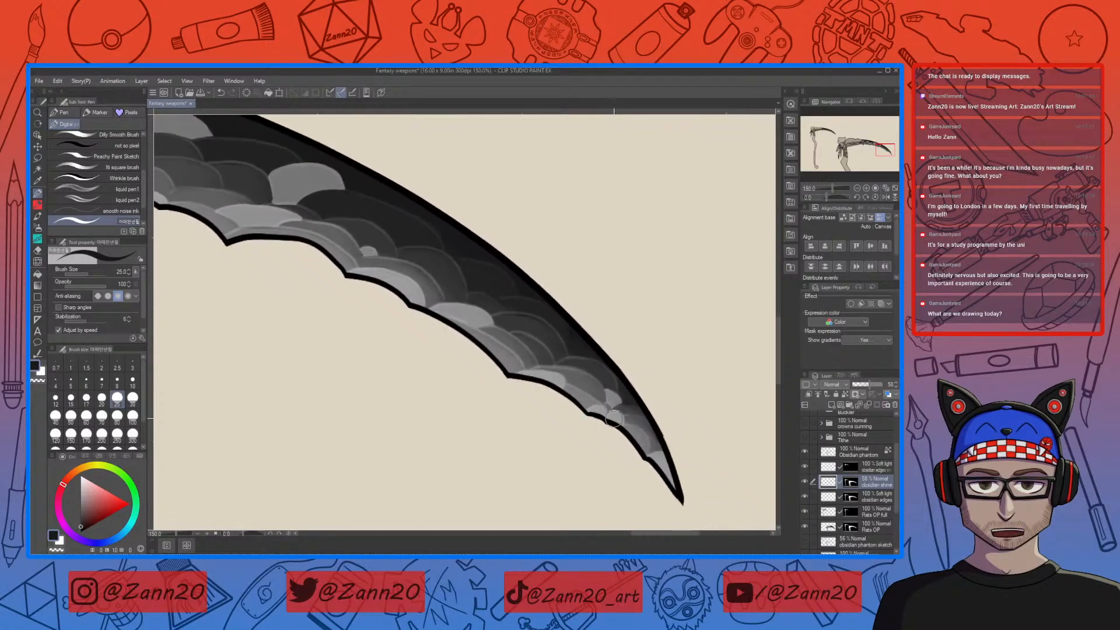
key(bracketleft)
key(bracketleft)
key(bracketleft)
key(bracketleft)
key(bracketleft)
key(bracketleft)
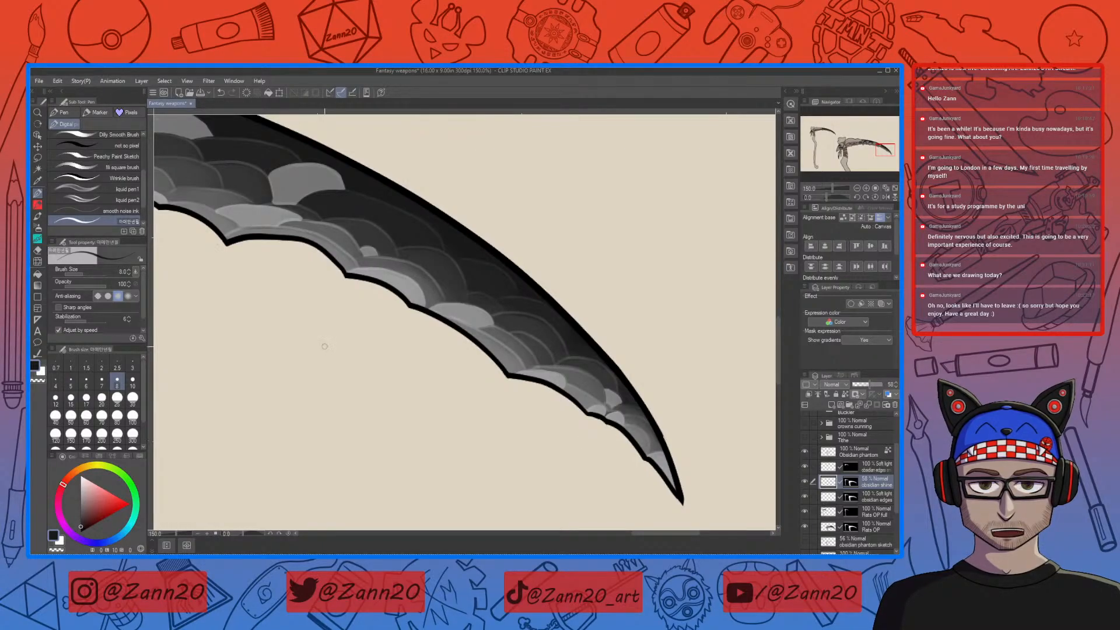
Draw thin dark separation lines between the overlapping light facets in the large mid-blade group
drag(319, 332, 527, 428)
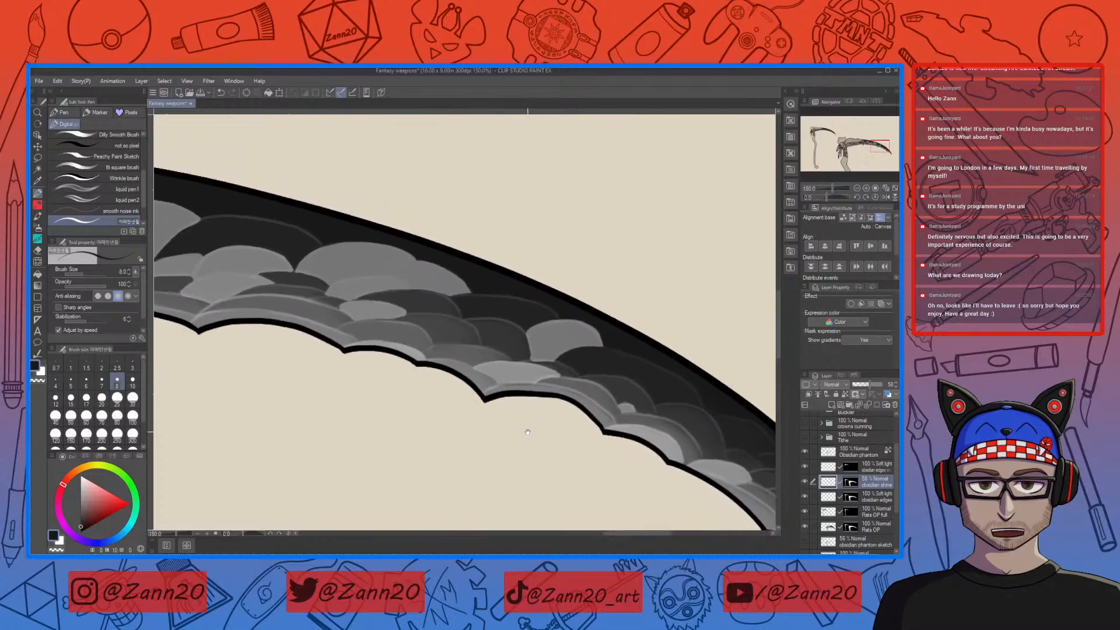
drag(439, 387, 488, 421)
drag(487, 356, 524, 405)
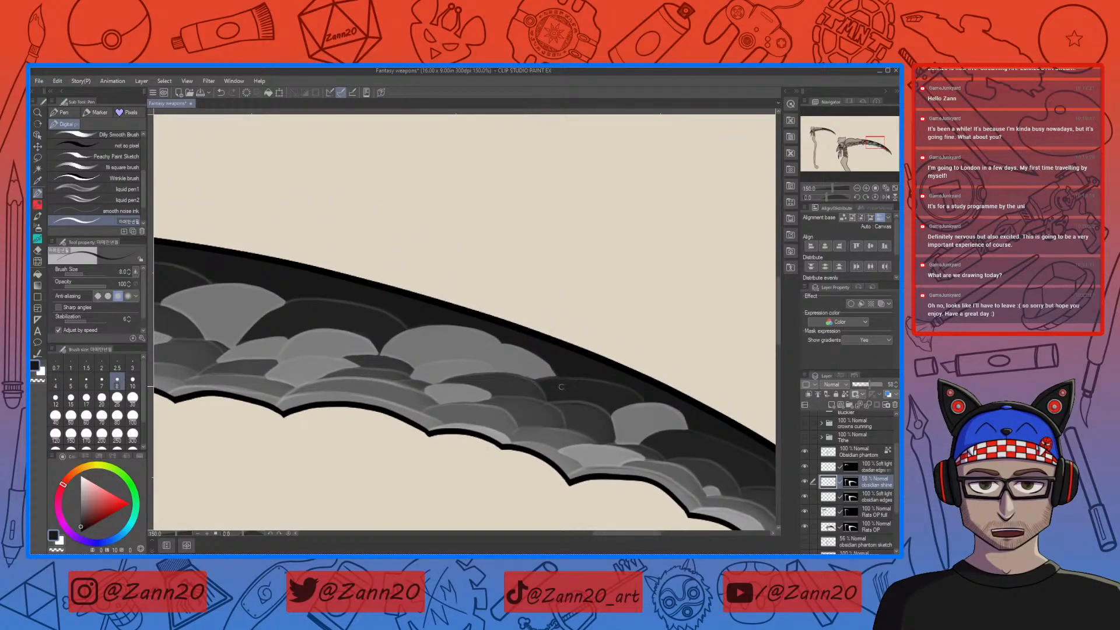
drag(525, 382, 505, 314)
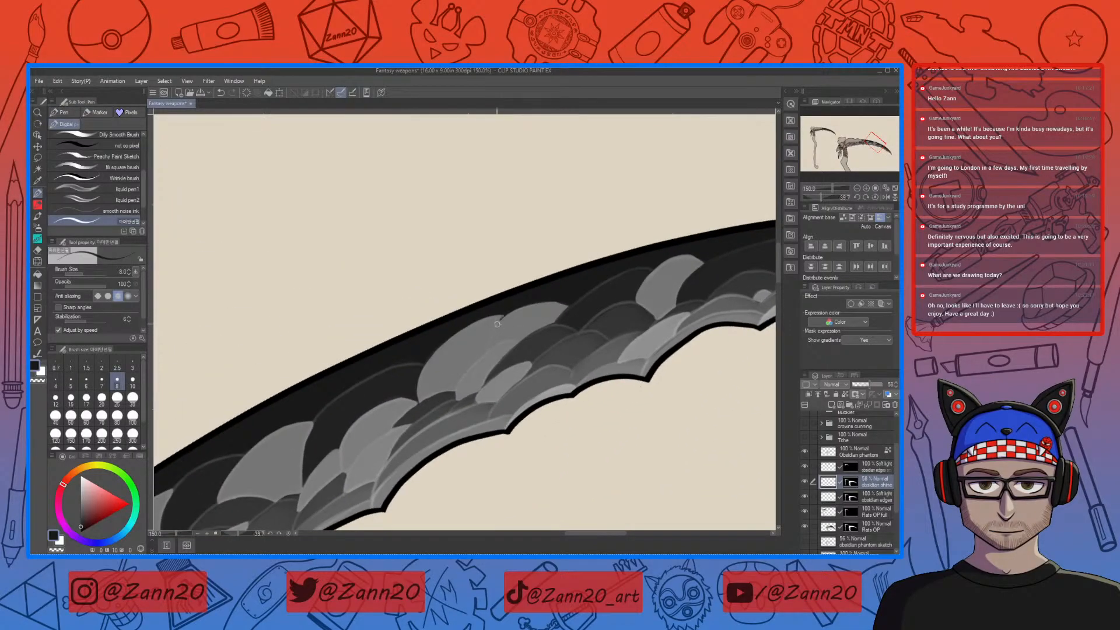
mouse_move(494, 327)
mouse_down()
mouse_move(488, 348)
mouse_move(501, 316)
mouse_up()
drag(491, 338, 488, 350)
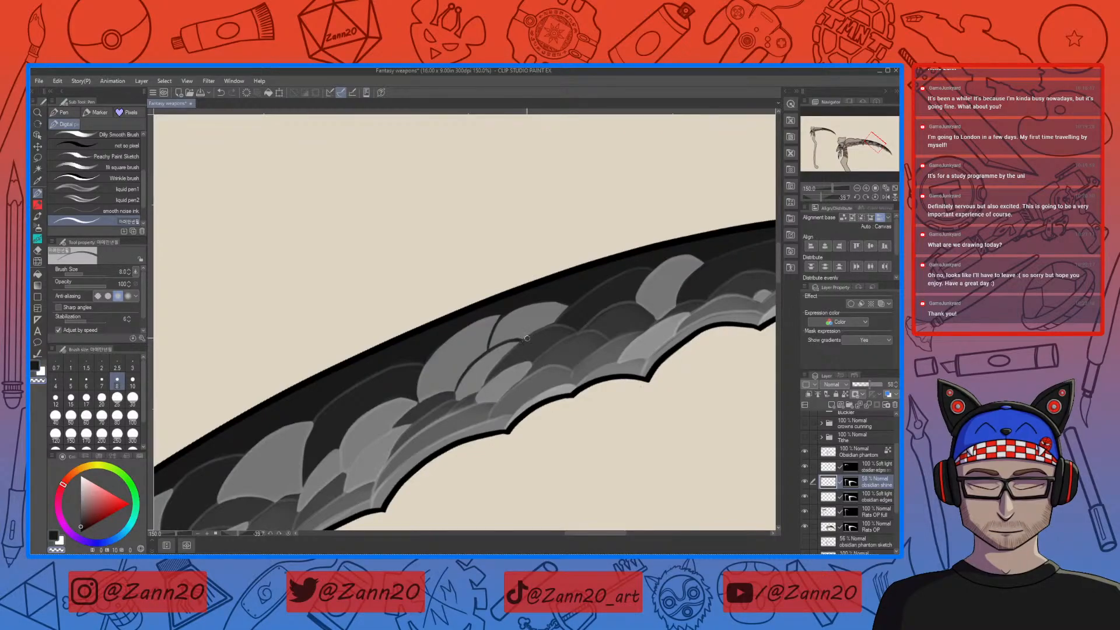
Draw thin dark separation lines between the overlapping light facets in the main-blade group between mid-blade and the fang
drag(497, 456, 588, 411)
key(c)
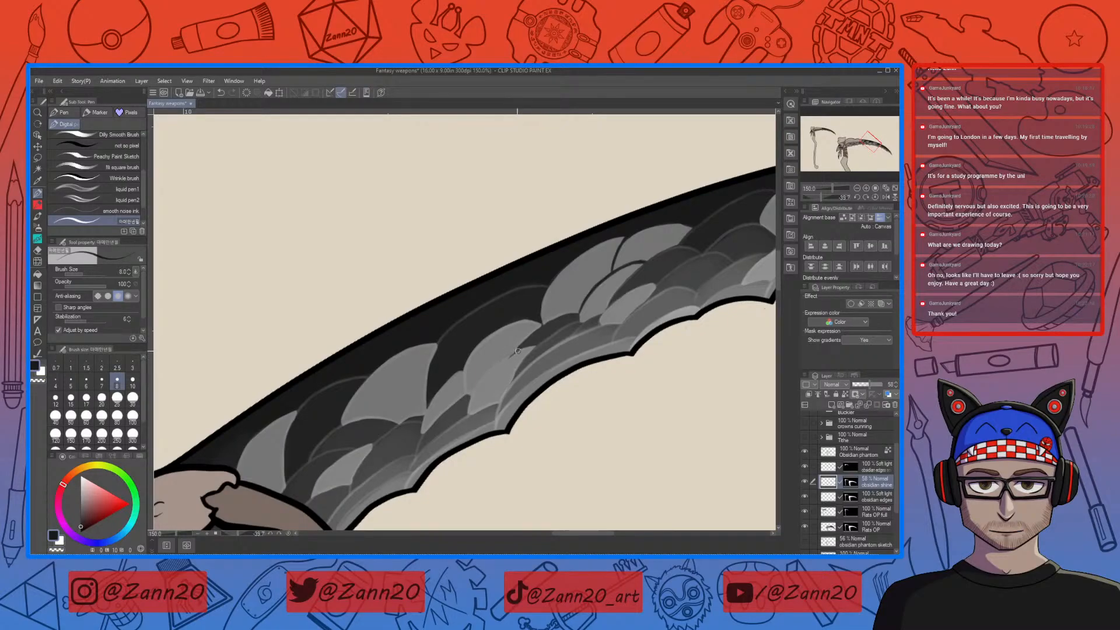
drag(504, 358, 487, 373)
key(c)
drag(469, 410, 487, 380)
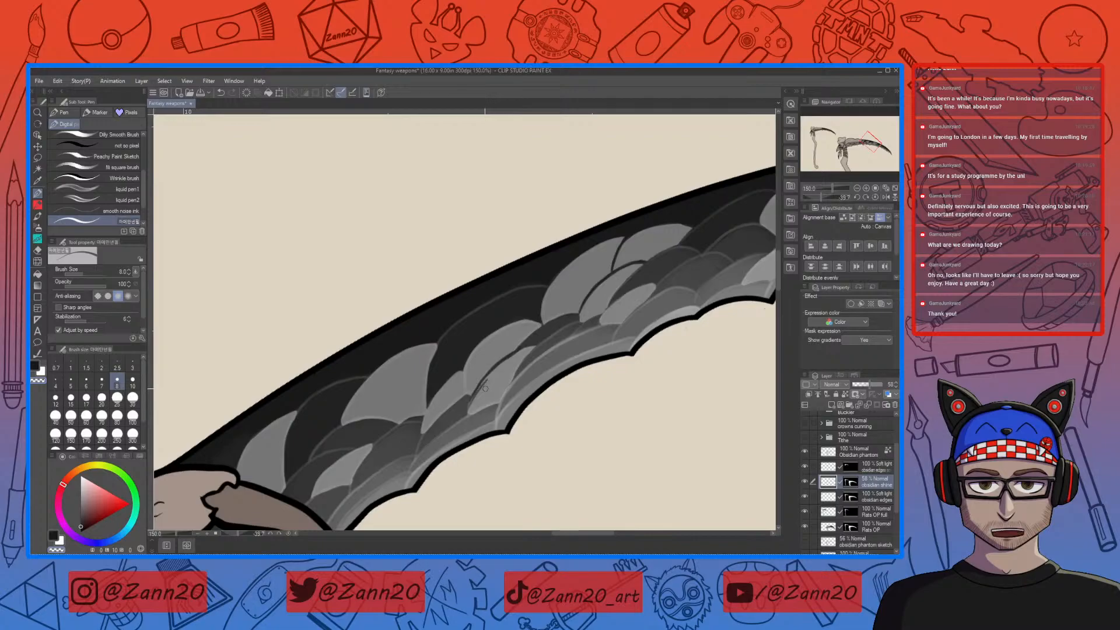
key(ctrl+z)
key(c)
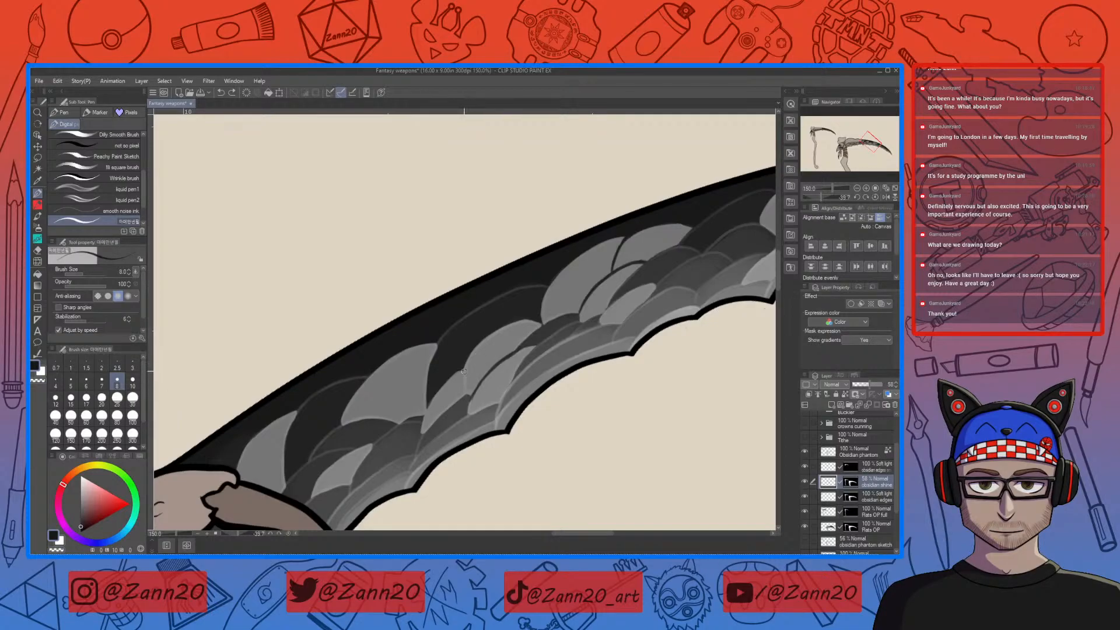
mouse_move(469, 387)
mouse_down()
mouse_move(466, 378)
mouse_move(466, 389)
mouse_up()
drag(525, 341, 544, 319)
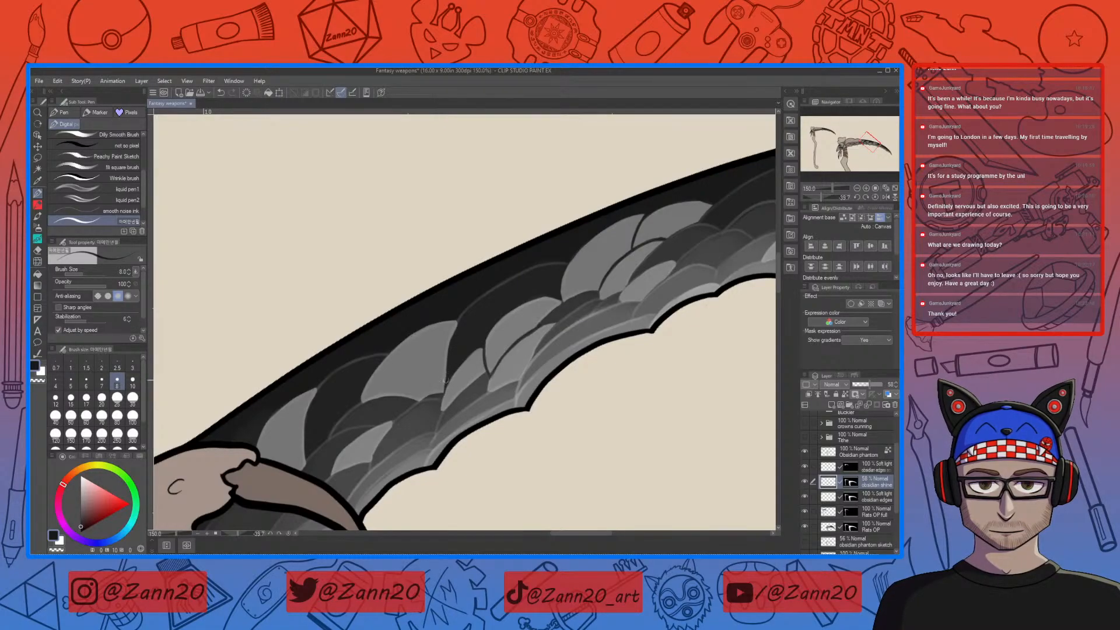
Draw a thin dark line dividing the large light facet at the main blade's base, below the jaw's rear teeth
drag(442, 442, 616, 288)
drag(495, 418, 623, 295)
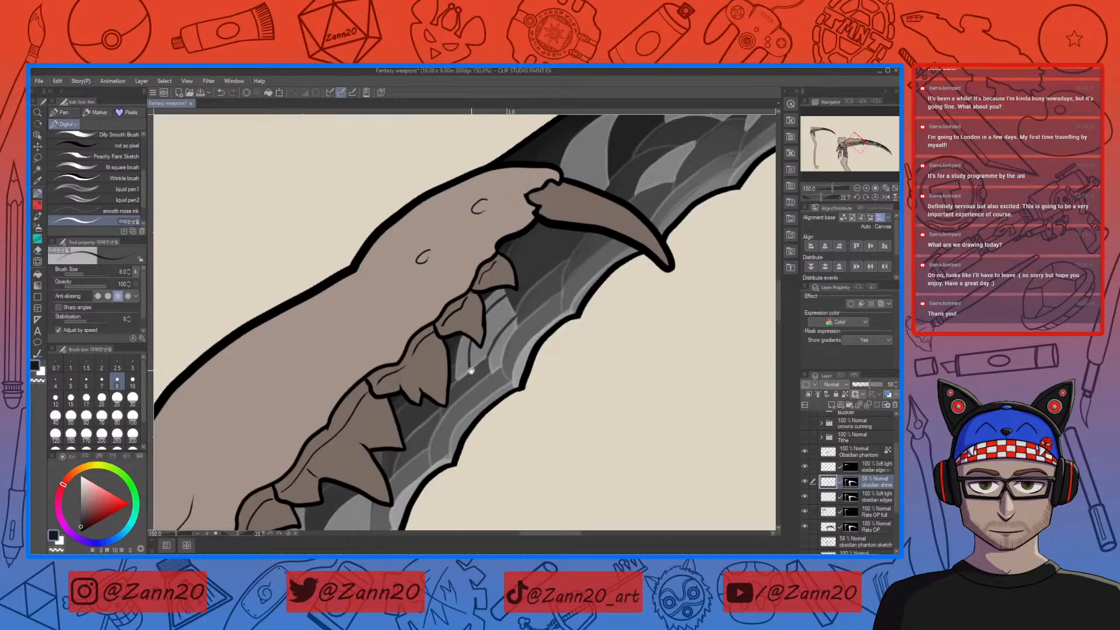
drag(473, 368, 579, 250)
drag(537, 444, 544, 358)
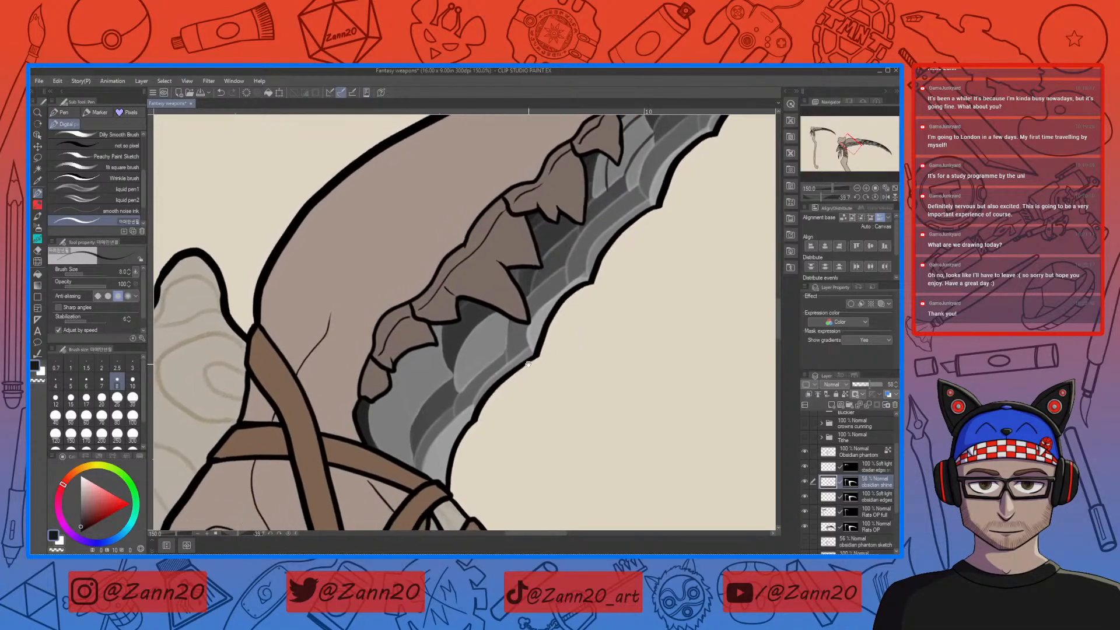
drag(404, 355, 414, 425)
drag(404, 354, 414, 419)
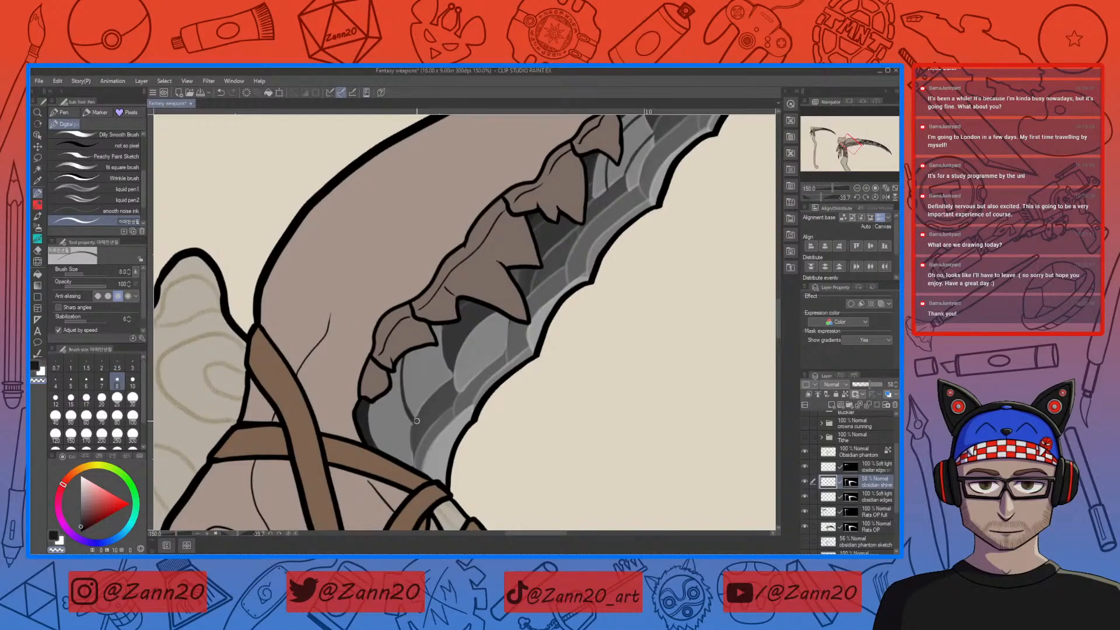
key(c)
Separate the light facets along the upper outer side of the rear blade with thin dark lines
drag(481, 450, 574, 341)
mouse_move(534, 468)
mouse_down()
mouse_move(520, 432)
mouse_move(546, 332)
mouse_move(620, 280)
mouse_up()
drag(504, 403, 488, 461)
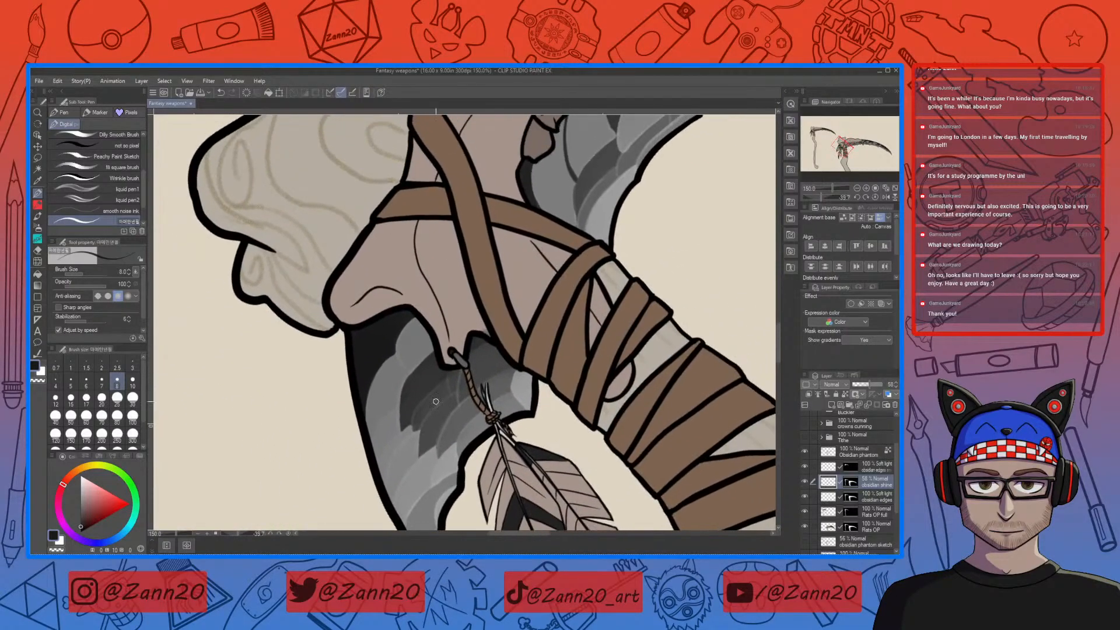
drag(394, 346, 414, 379)
alt+click(408, 367)
key(c)
drag(402, 402, 370, 444)
drag(397, 405, 370, 445)
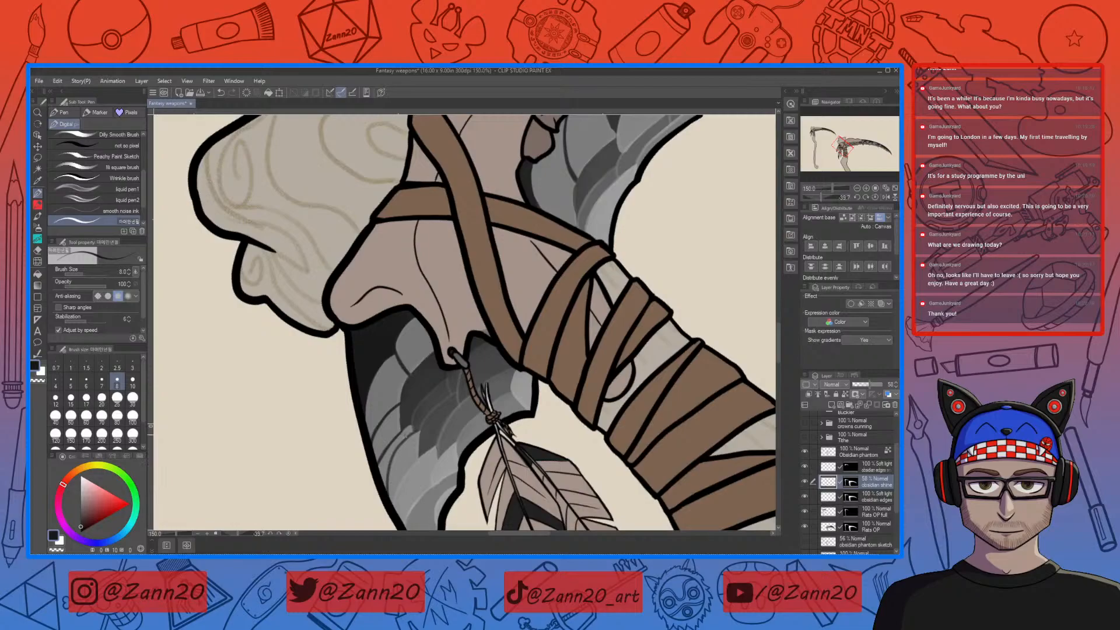
mouse_move(392, 459)
mouse_down()
mouse_move(387, 490)
mouse_move(440, 362)
mouse_move(417, 409)
mouse_up()
key(ctrl+z)
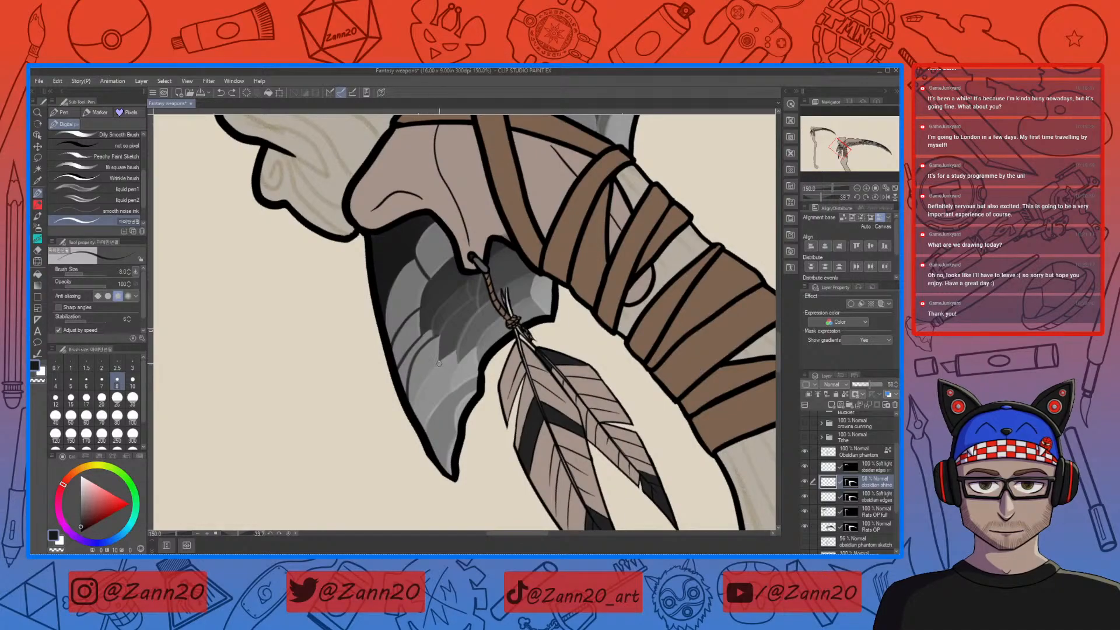
Draw thin dark separation lines between the light facets on the rear blade's lower half and beside the feather cord
drag(412, 412, 437, 366)
drag(489, 441, 503, 427)
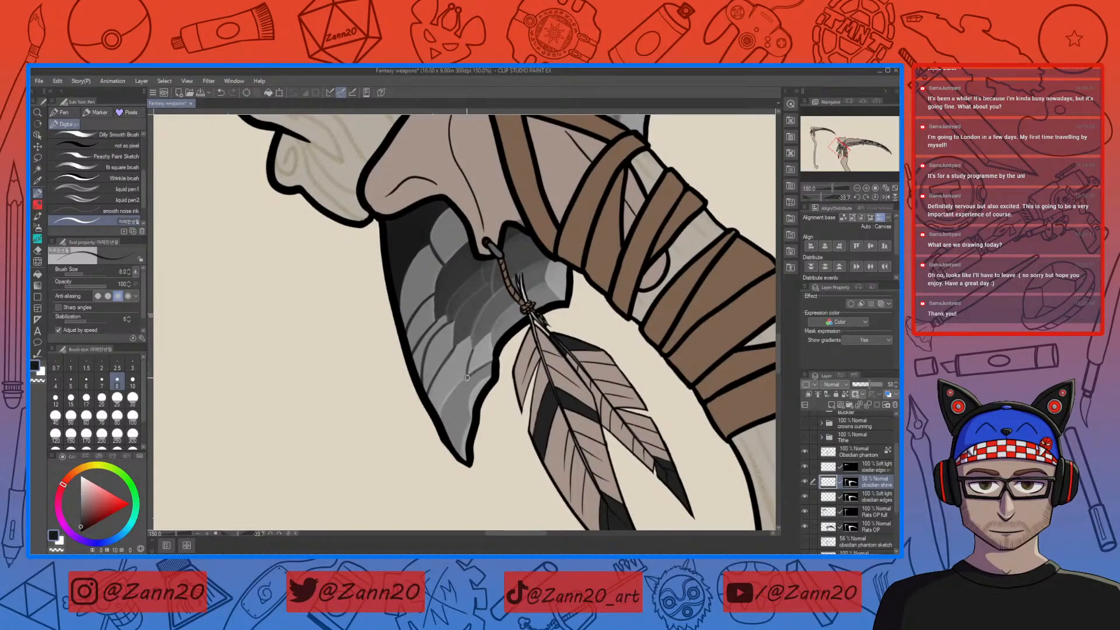
drag(467, 376, 436, 423)
drag(466, 378, 439, 419)
mouse_move(471, 415)
mouse_down()
mouse_move(473, 395)
mouse_move(493, 373)
mouse_up()
drag(606, 378, 517, 443)
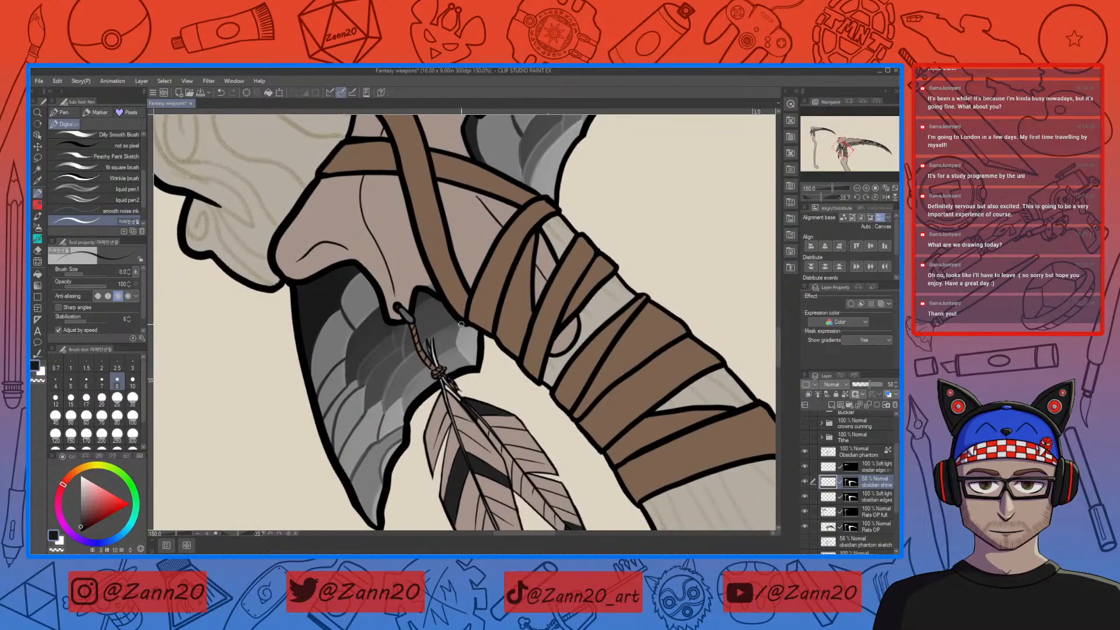
drag(456, 335, 472, 368)
Check the rear blade from a distance and touch up the dark lines between its lower facets towards the tip
key(ctrl+minus)
key(ctrl+minus)
key(ctrl+minus)
key(ctrl+minus)
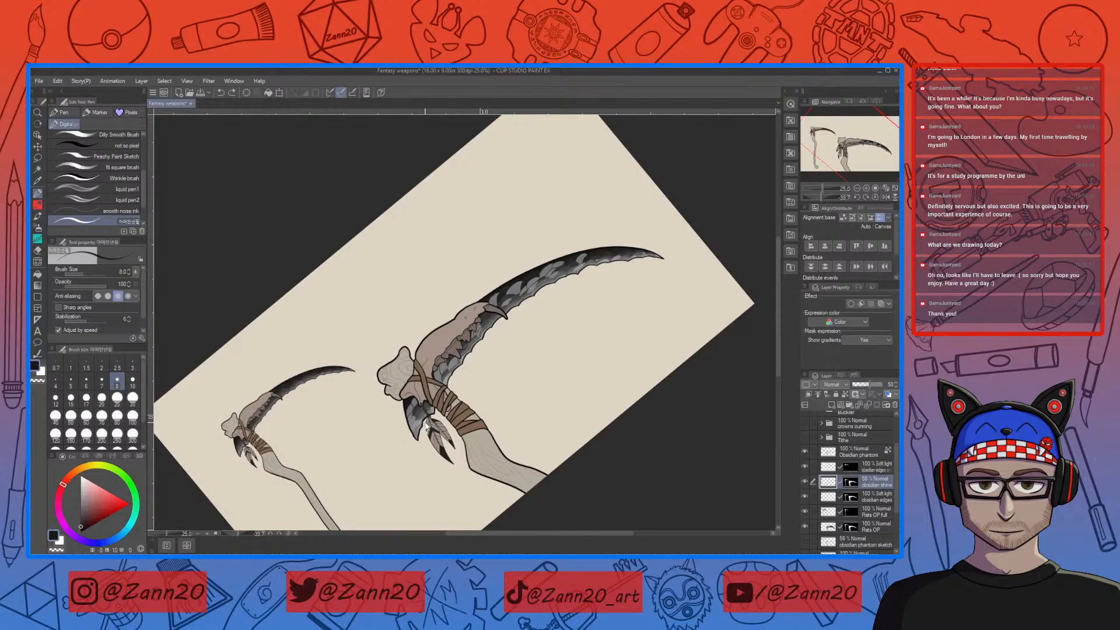
key(ctrl+plus)
key(ctrl+plus)
key(ctrl+plus)
key(ctrl+plus)
key(ctrl+plus)
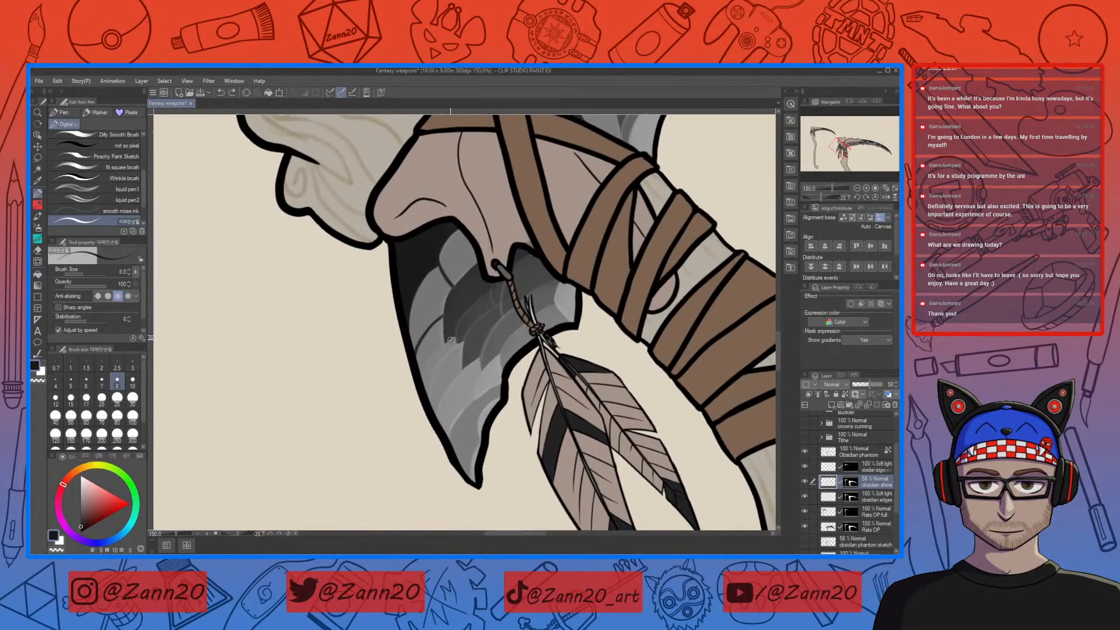
mouse_move(445, 343)
mouse_down()
mouse_move(422, 371)
mouse_move(435, 415)
mouse_up()
drag(500, 397, 482, 435)
key(ctrl+z)
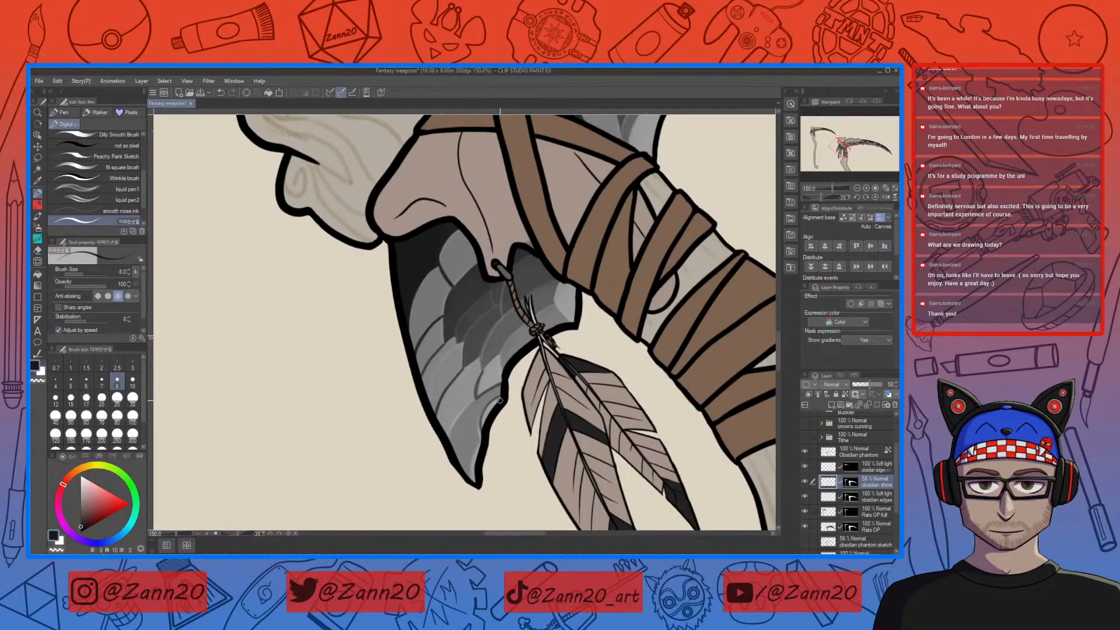
drag(474, 449, 478, 483)
Reset the canvas rotation to upright and review the facet separation across the whole scythe
key(ctrl+minus)
key(ctrl+minus)
key(ctrl+minus)
key(ctrl+minus)
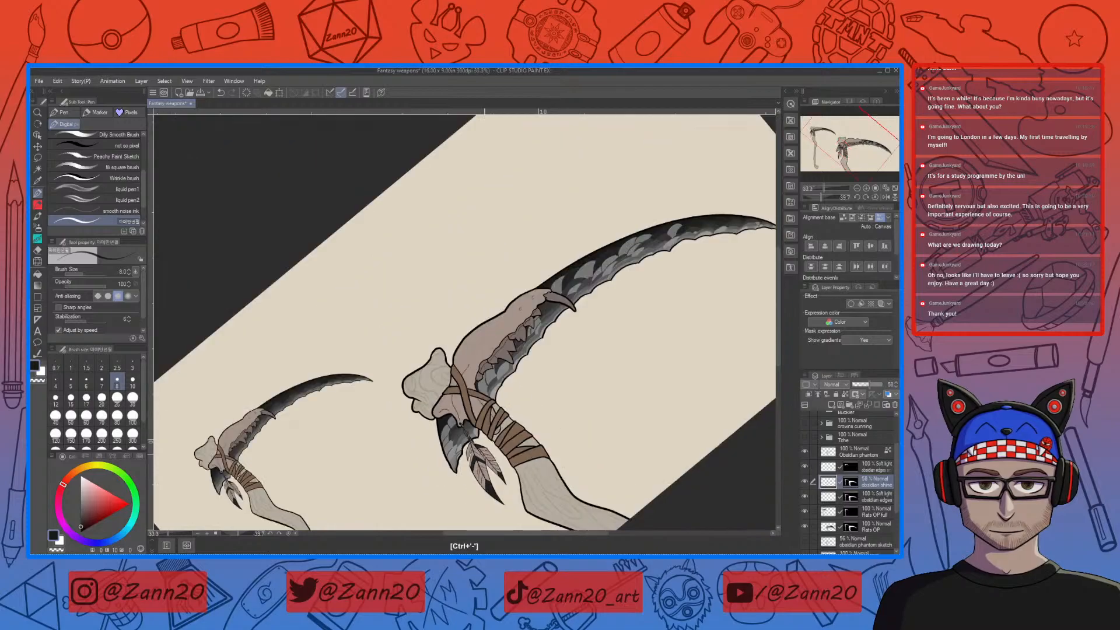
drag(574, 212, 688, 315)
drag(639, 448, 525, 389)
key(ctrl+minus)
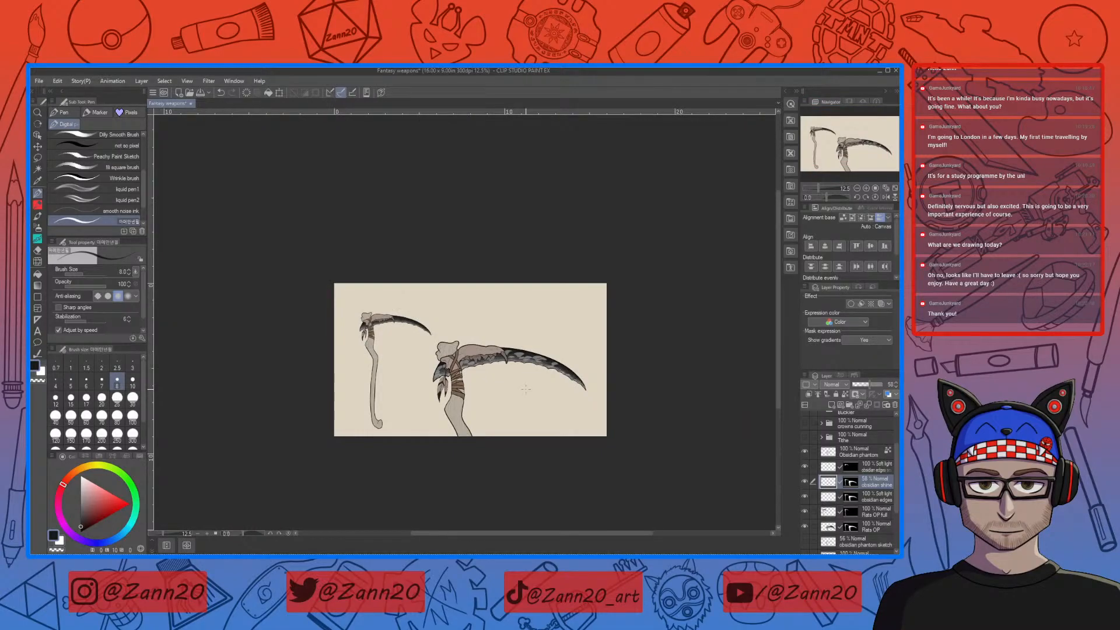
key(ctrl+plus)
key(ctrl+plus)
key(ctrl+plus)
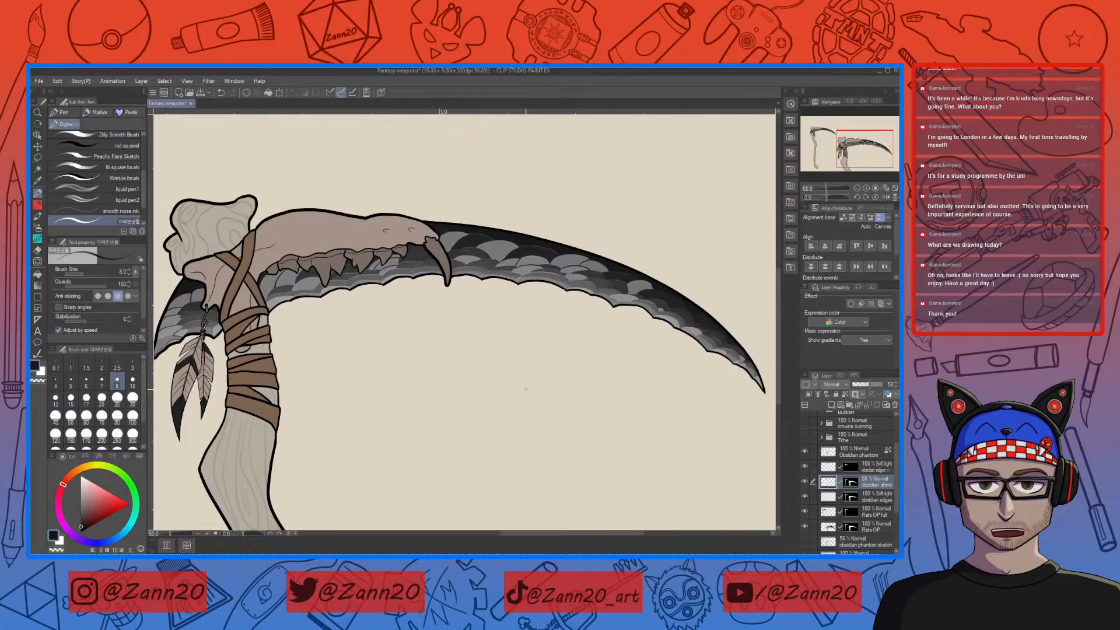
Make the Flats OP layer active and sample a mid grey from the facets along the main blade's cutting edge
click(828, 529)
key(ctrl+plus)
key(ctrl+plus)
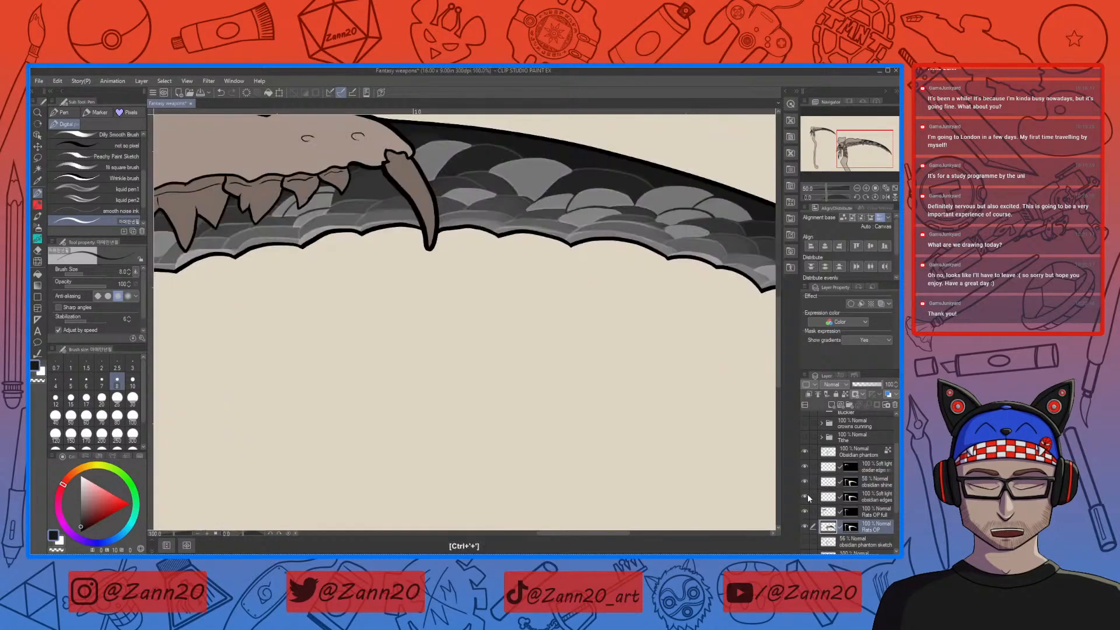
drag(614, 269, 333, 472)
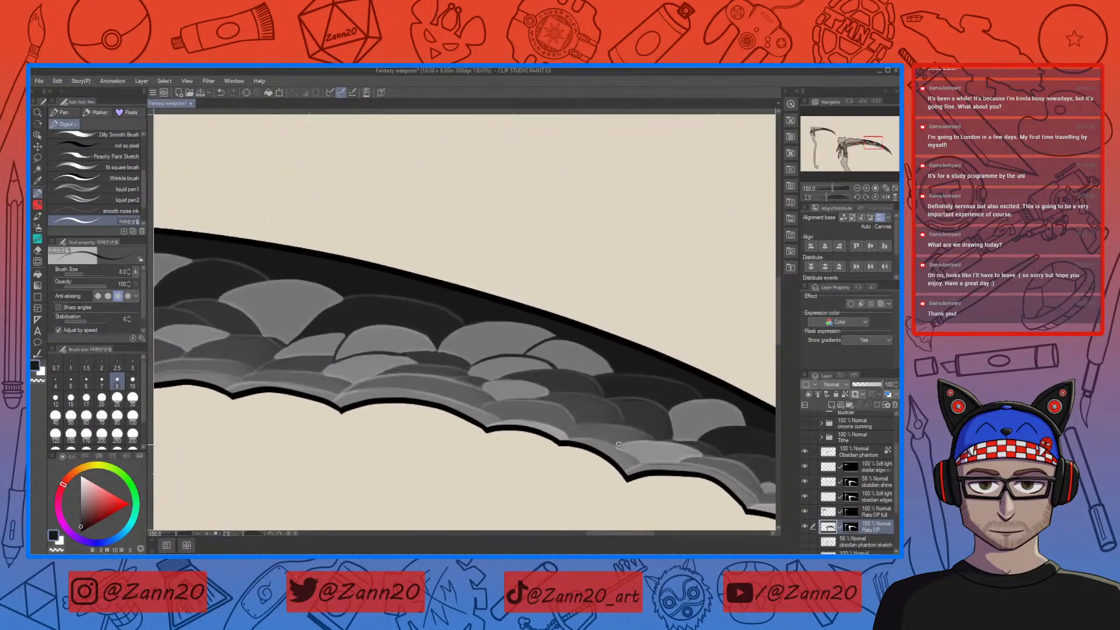
drag(594, 432, 530, 341)
right_click(555, 368)
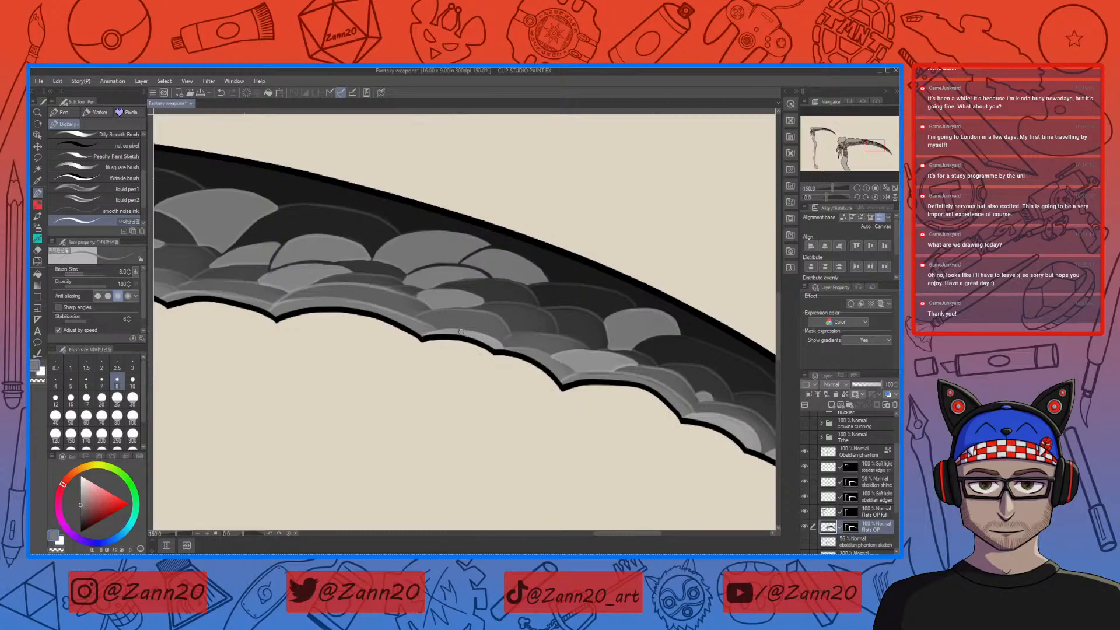
drag(653, 434, 600, 434)
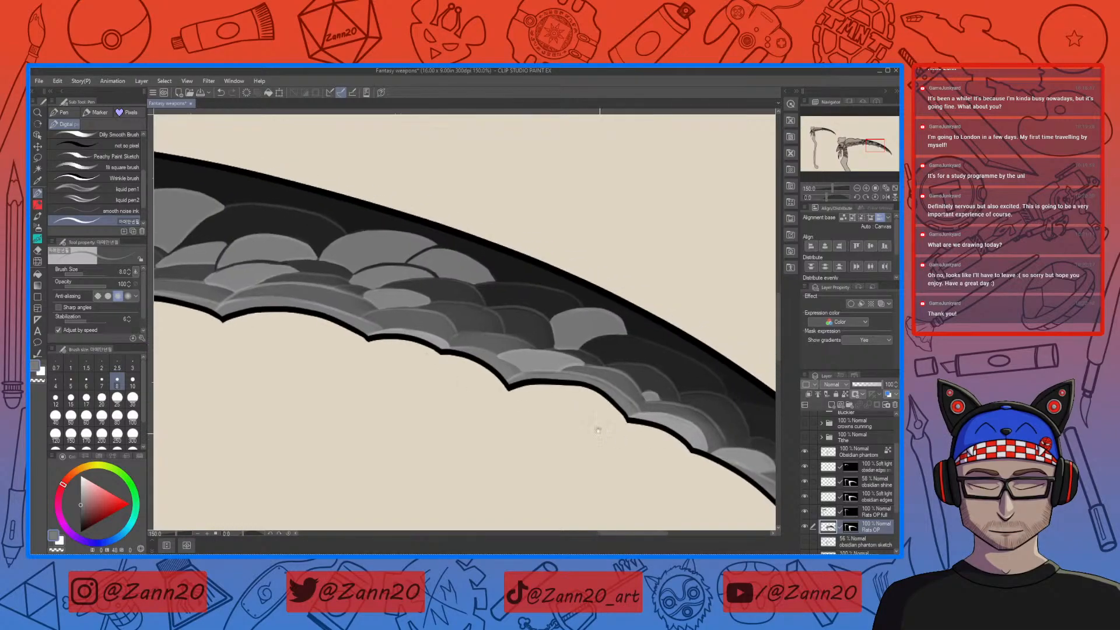
drag(578, 376, 525, 374)
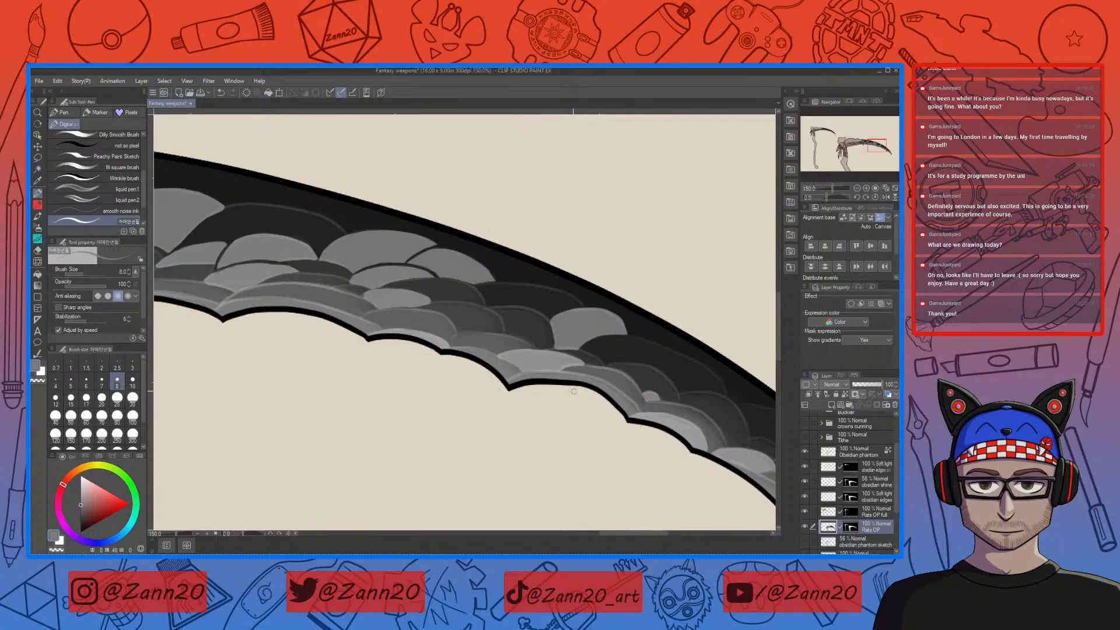
key(ctrl+z)
Inspect the facets and cutting edge close up from the main blade's tip back to the rear blade
drag(637, 439, 472, 390)
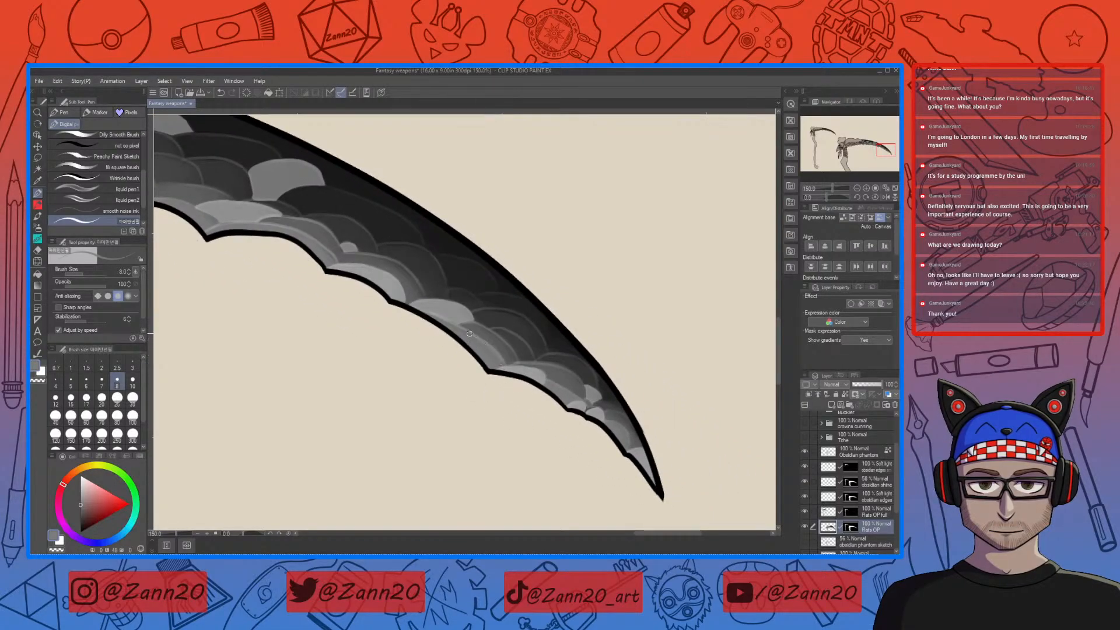
mouse_move(584, 462)
mouse_down()
mouse_move(540, 437)
mouse_move(701, 459)
mouse_up()
drag(254, 301, 551, 452)
drag(452, 432, 516, 460)
drag(411, 428, 526, 462)
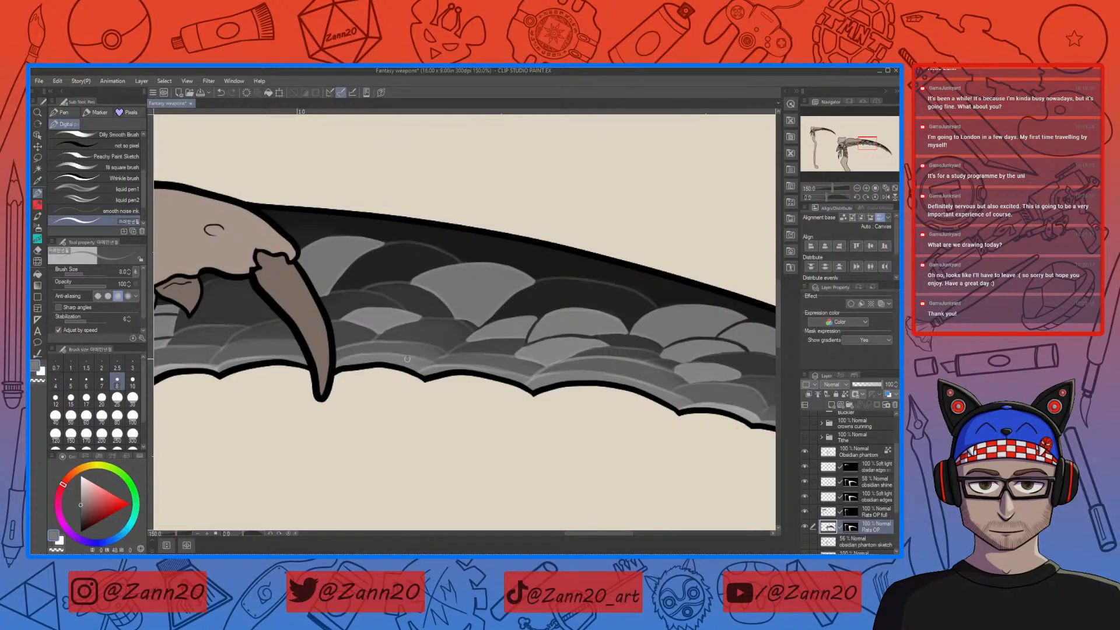
drag(410, 411, 608, 431)
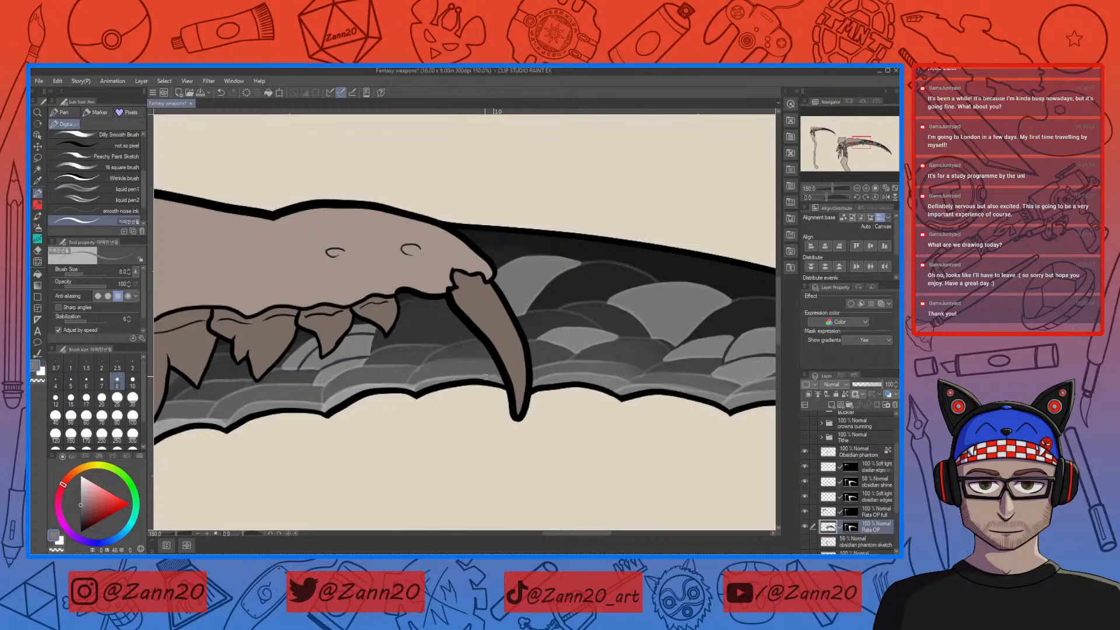
drag(392, 424, 570, 403)
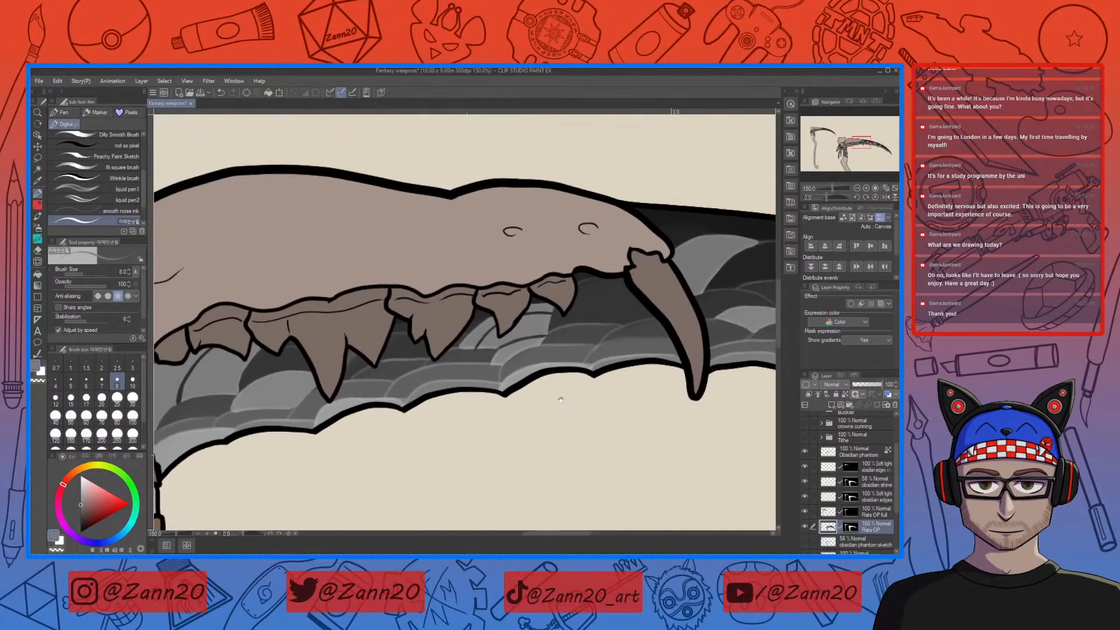
drag(420, 426, 586, 382)
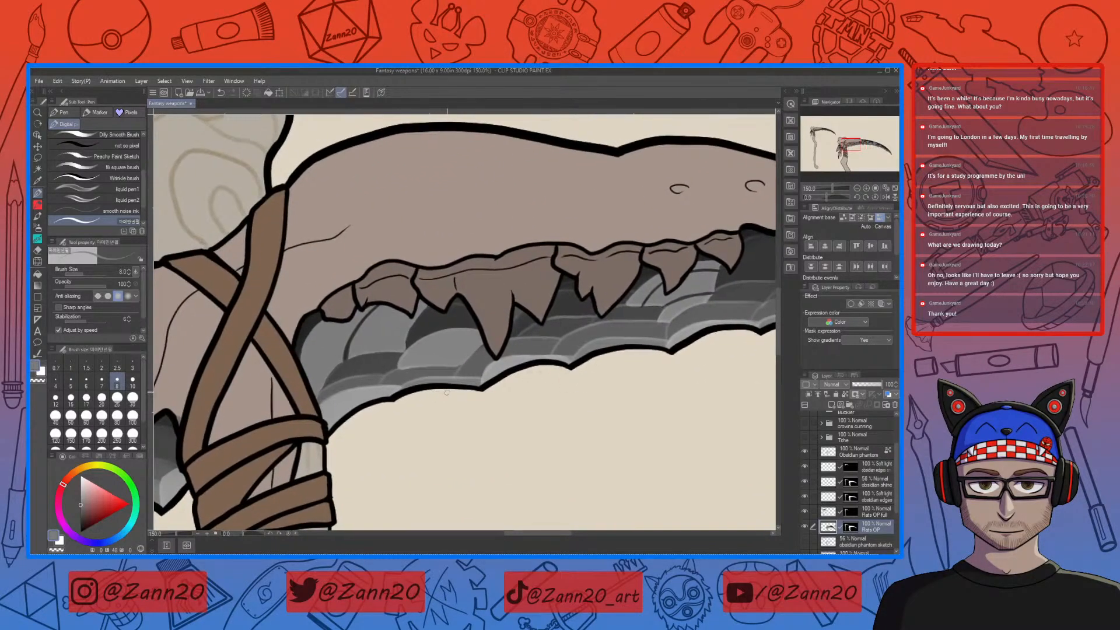
drag(440, 377, 694, 347)
drag(523, 407, 558, 372)
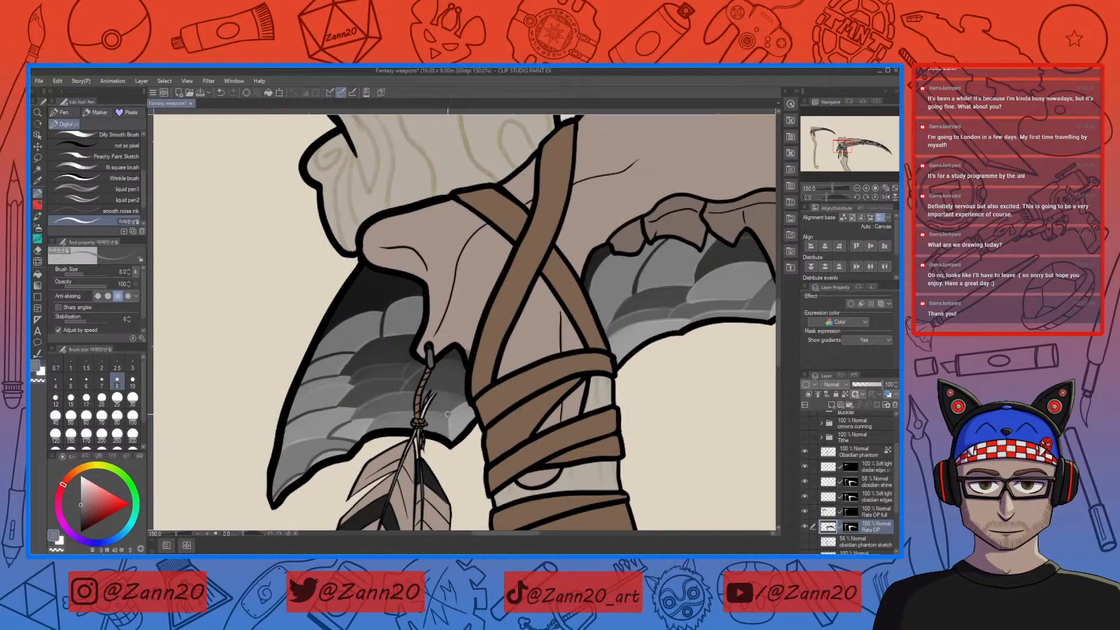
Examine both scythes at reduced size, and compare the large scythe's overall blade shading with its tip section
key(ctrl+minus)
key(ctrl+minus)
key(ctrl+minus)
key(ctrl+minus)
key(ctrl+minus)
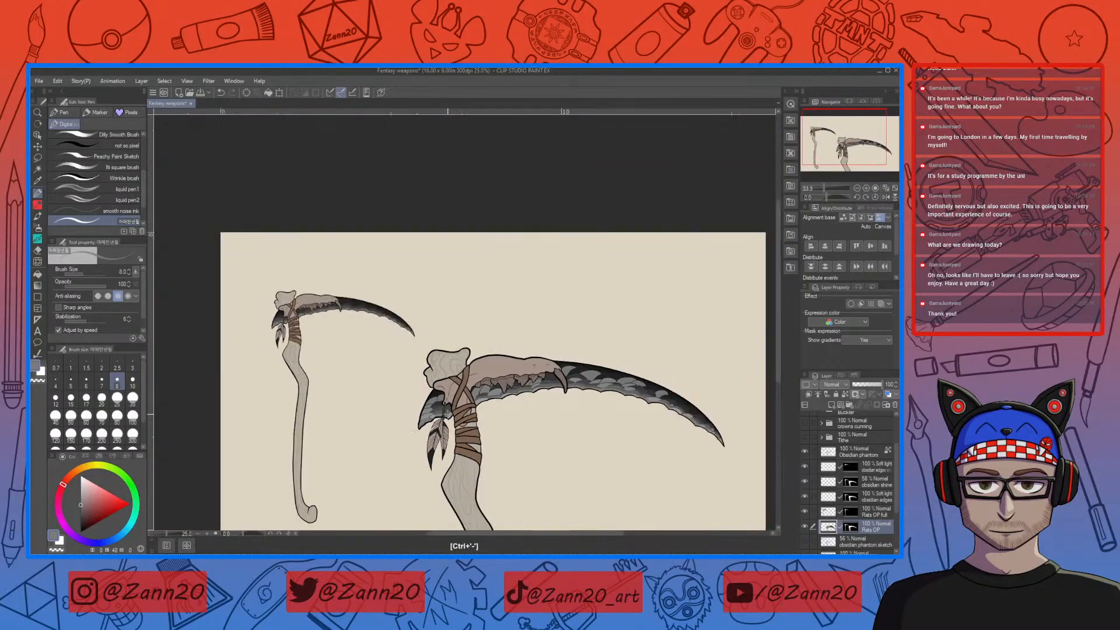
key(ctrl+minus)
key(ctrl+minus)
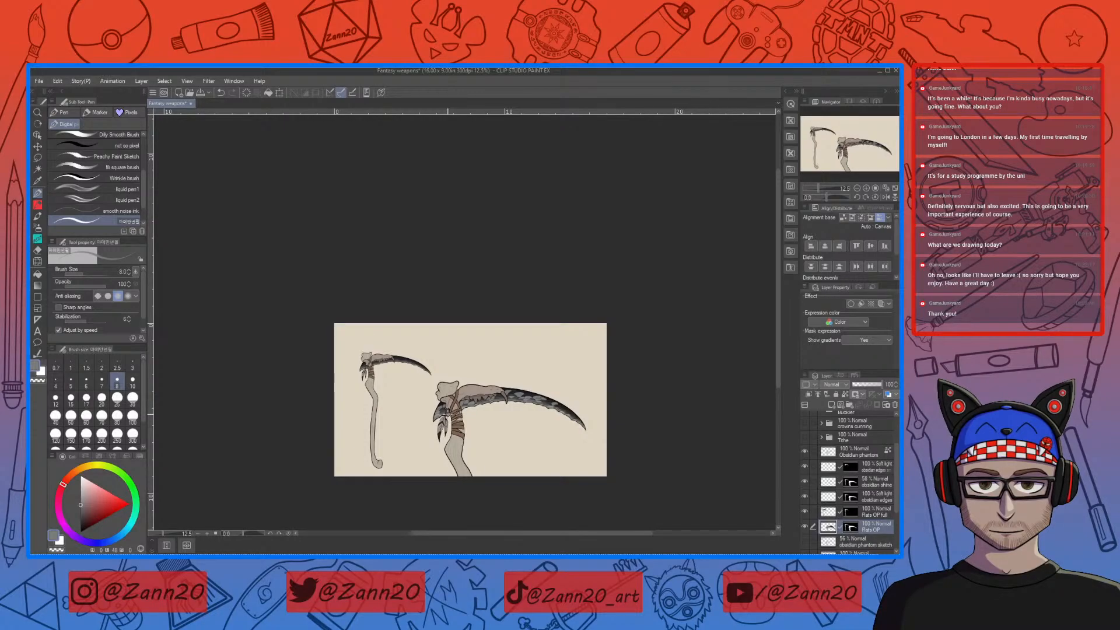
key(ctrl+plus)
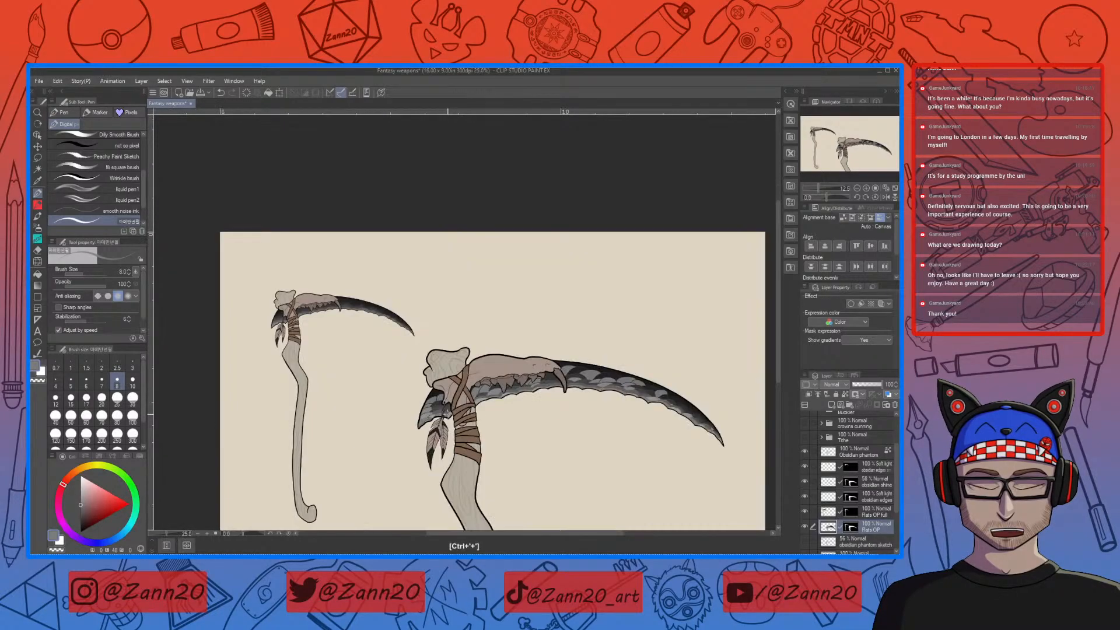
key(ctrl+plus)
drag(593, 419, 482, 408)
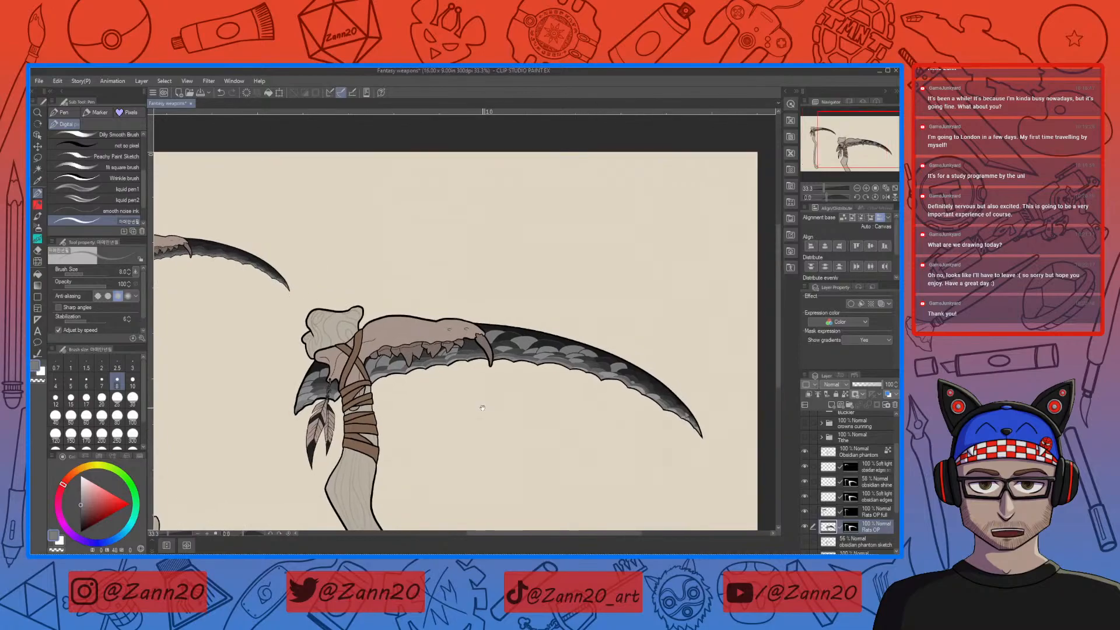
drag(649, 455, 604, 429)
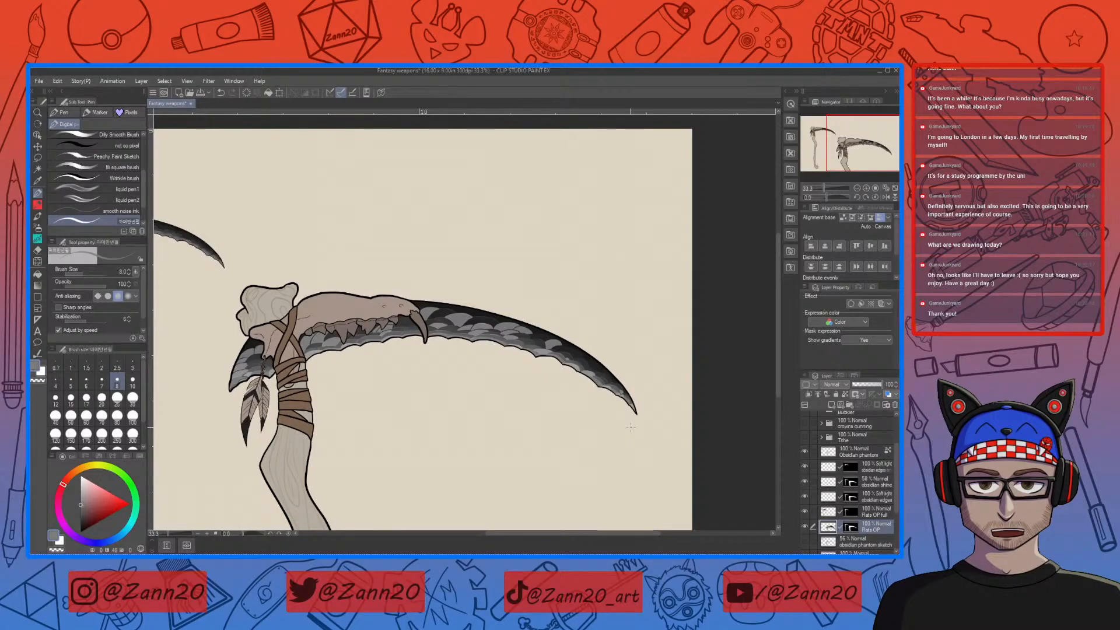
key(ctrl+plus)
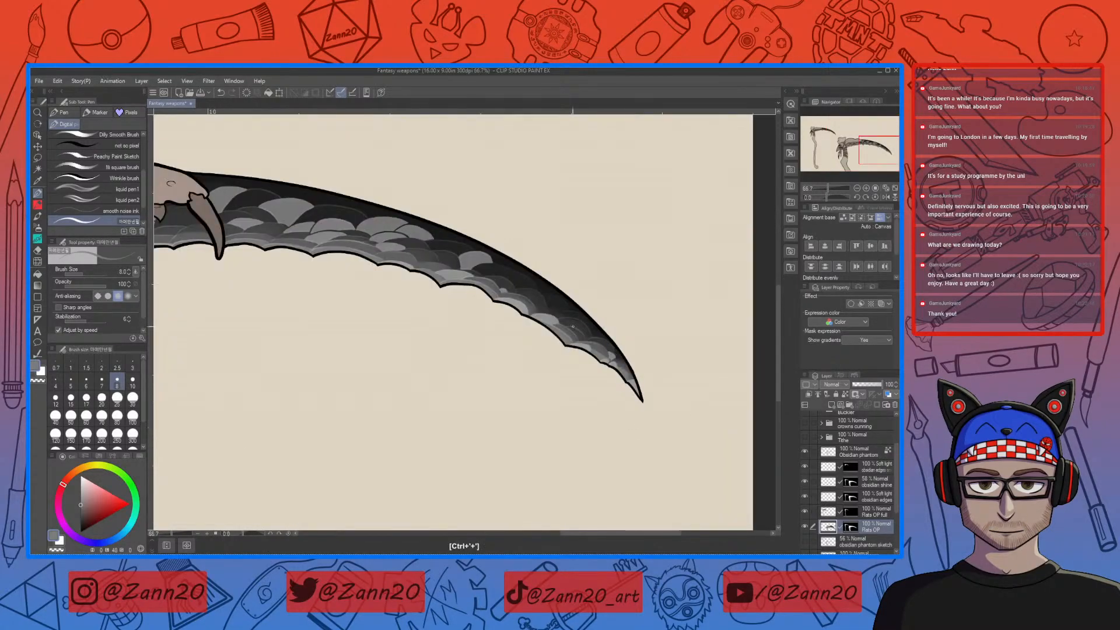
Sample a near-black tone from the main blade's dark facets and make the obsidian shine layer active
key(ctrl+plus)
key(ctrl+plus)
drag(572, 338, 620, 493)
drag(578, 409, 609, 473)
right_click(559, 311)
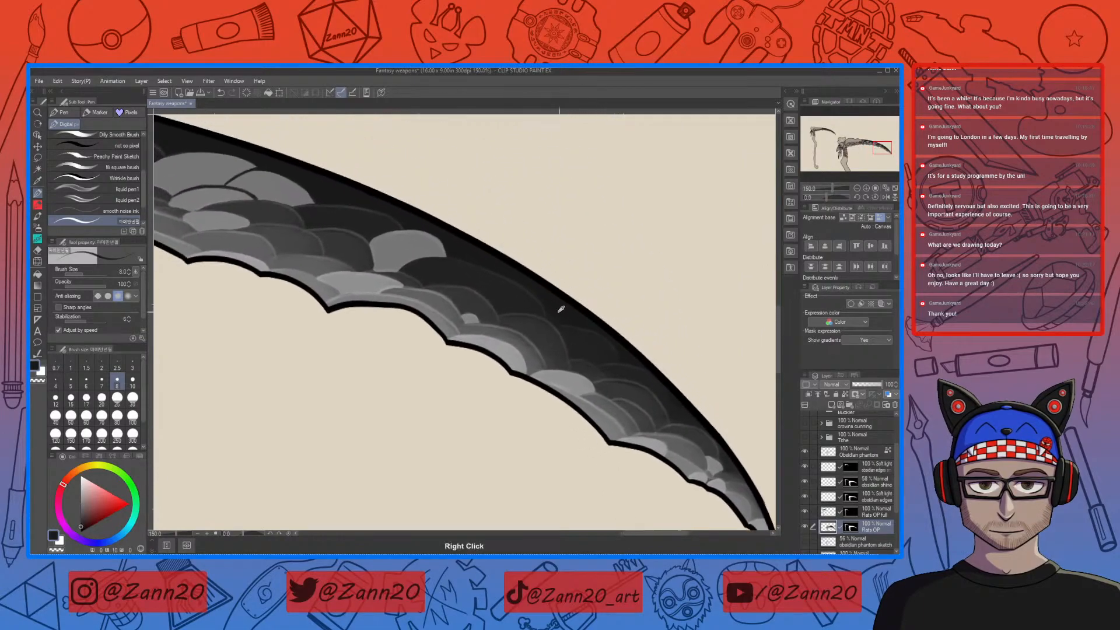
click(831, 482)
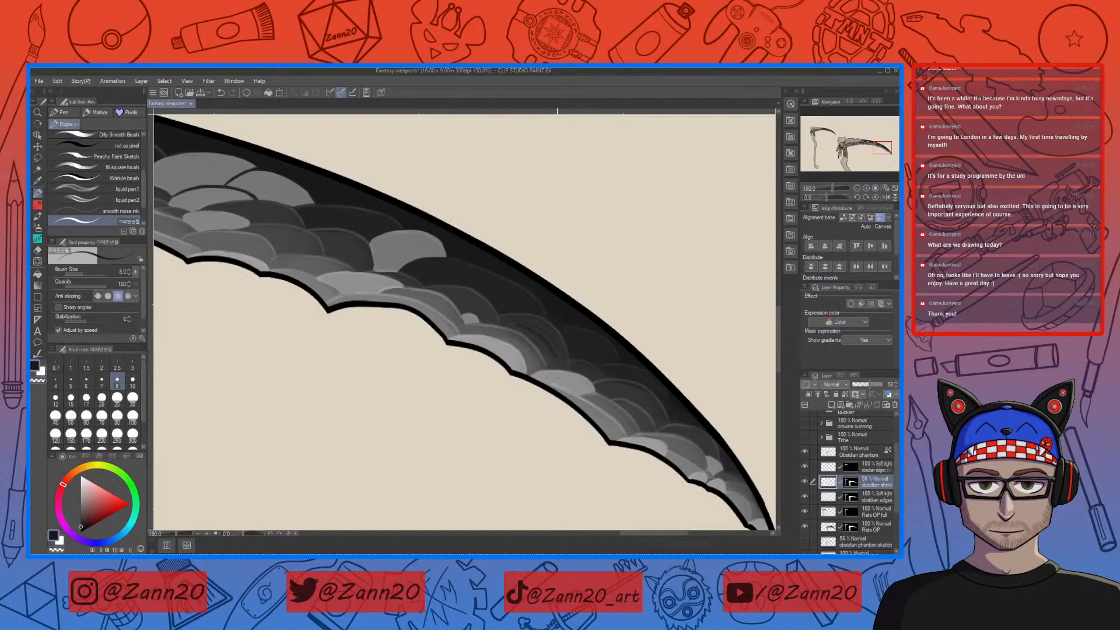
Undo the last stroke on the main blade and enlarge the brush to size 17
key(ctrl+minus)
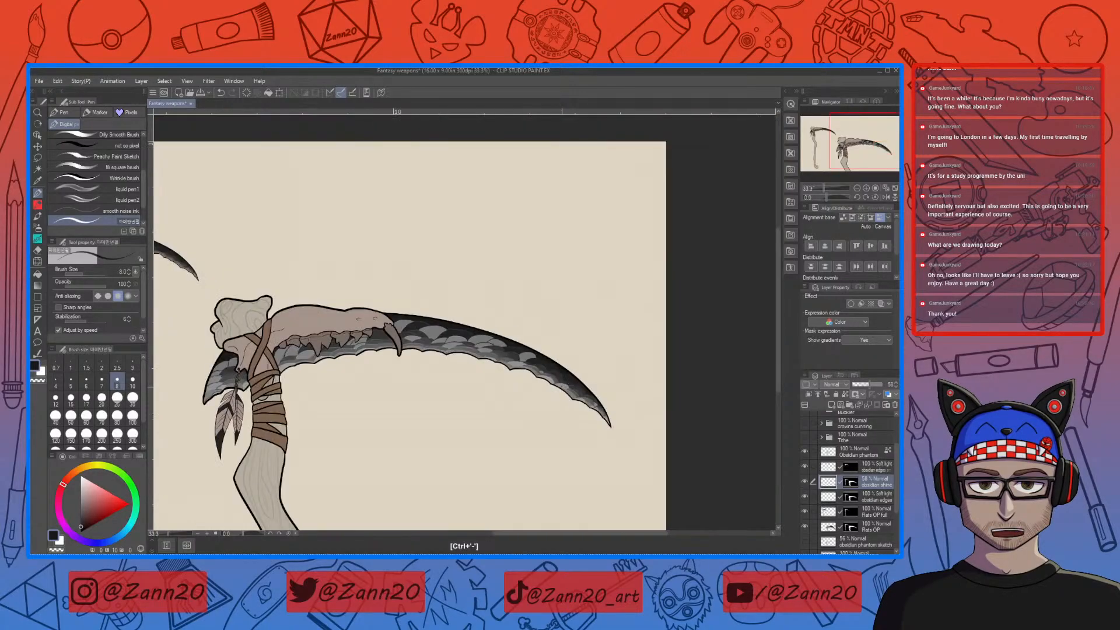
key(ctrl+plus)
key(ctrl+plus)
key(ctrl+plus)
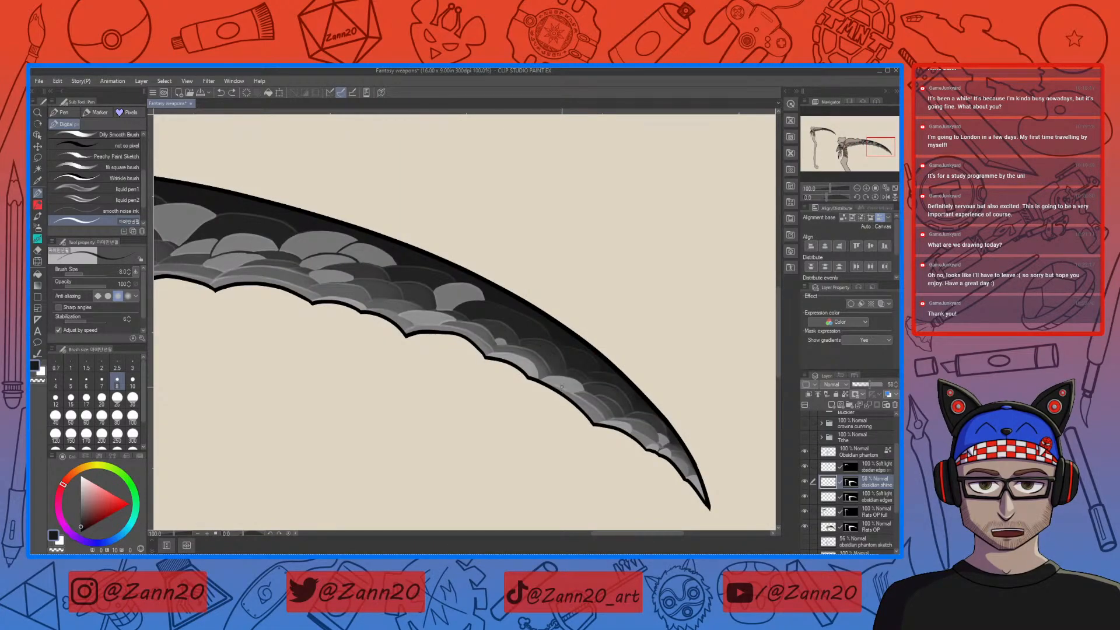
drag(663, 432, 490, 434)
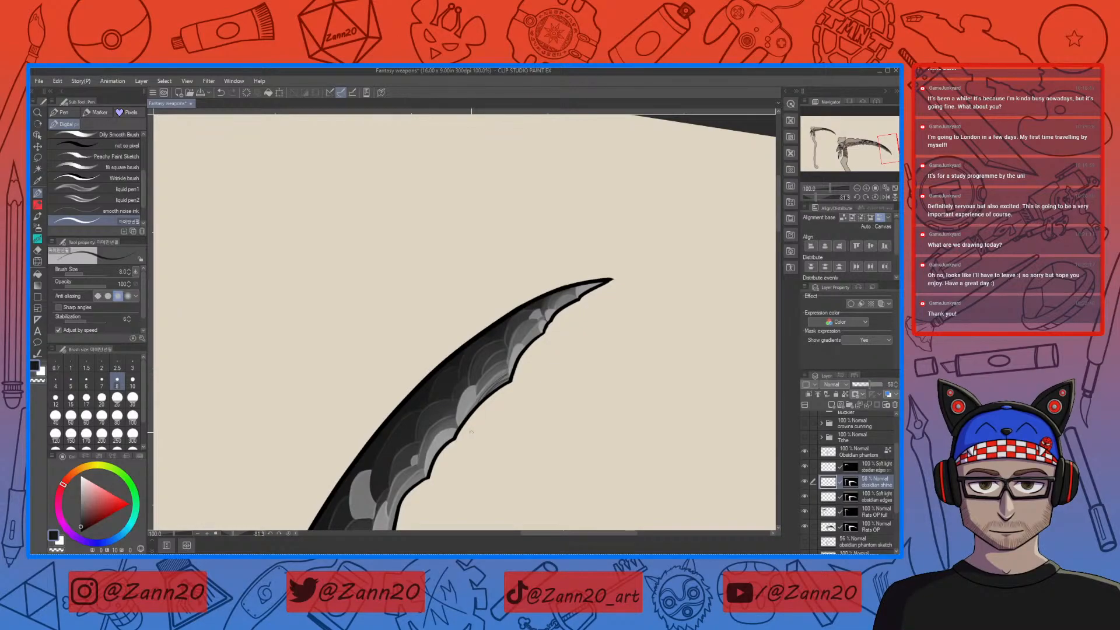
key(ctrl+z)
key(bracketright)
key(bracketright)
key(bracketright)
key(bracketright)
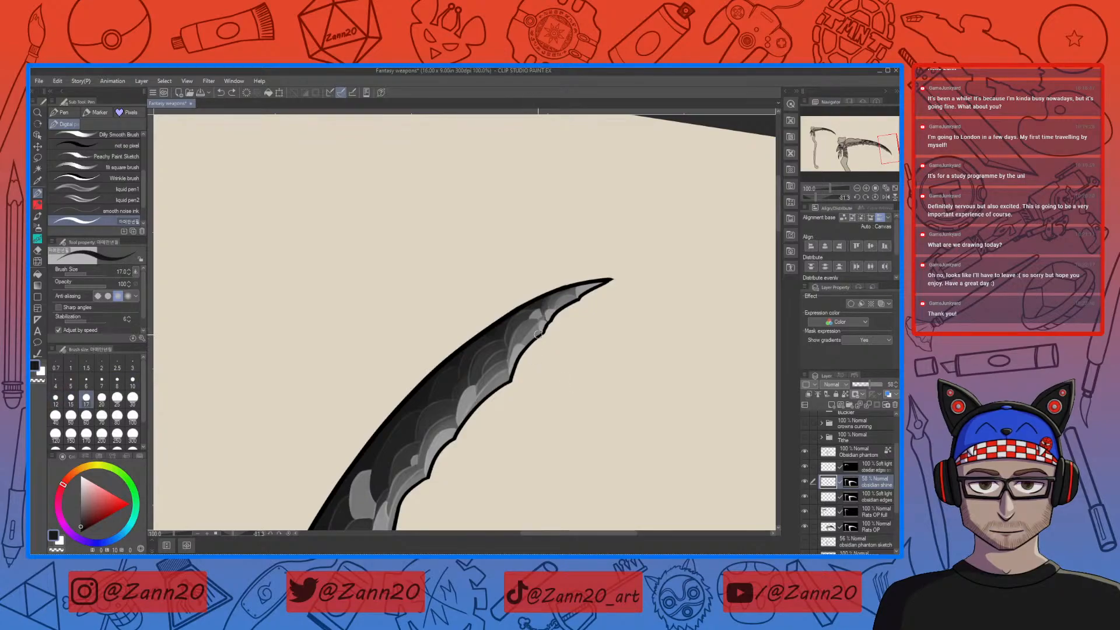
Try dark curved strokes over the facets near the main blade's cutting edge, and undo the last one
drag(506, 380, 481, 399)
drag(437, 446, 500, 338)
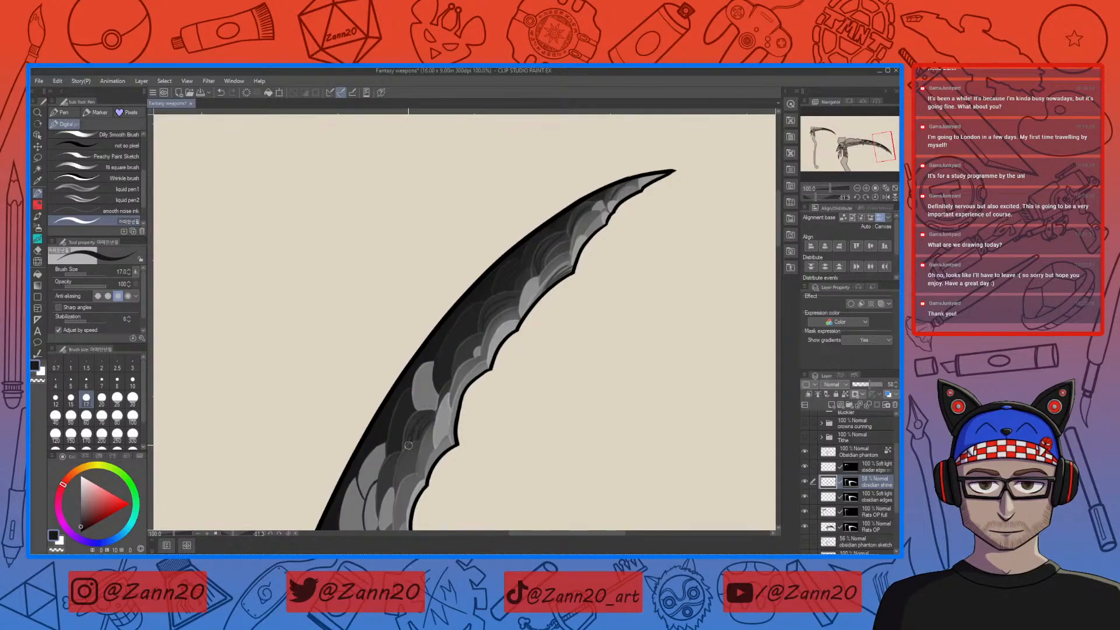
drag(430, 418, 421, 433)
drag(491, 435, 426, 370)
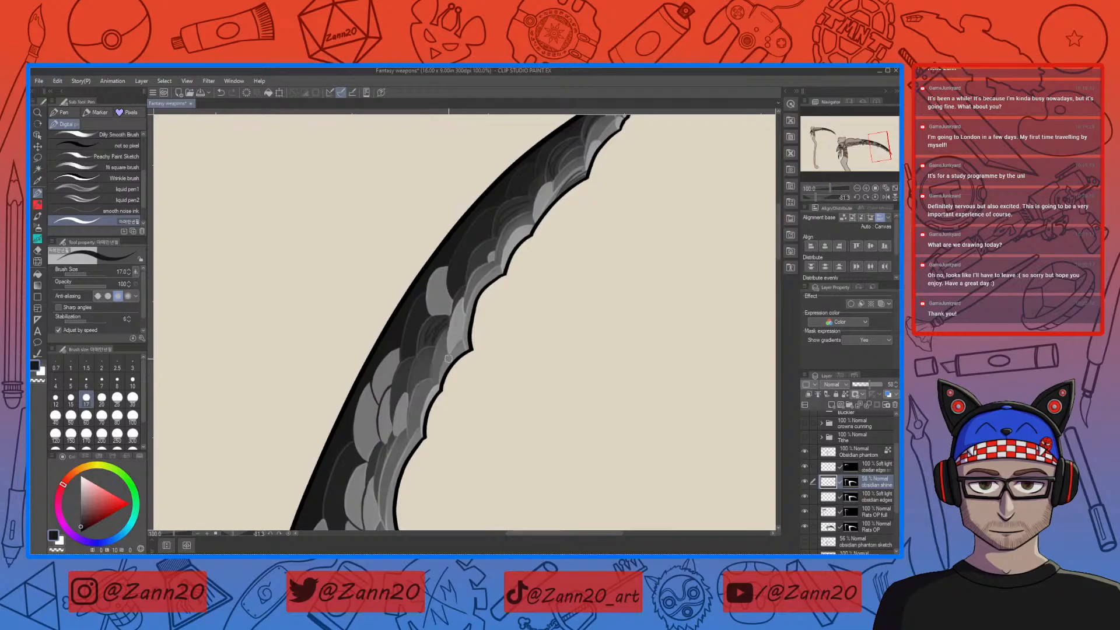
key(ctrl+minus)
key(ctrl+minus)
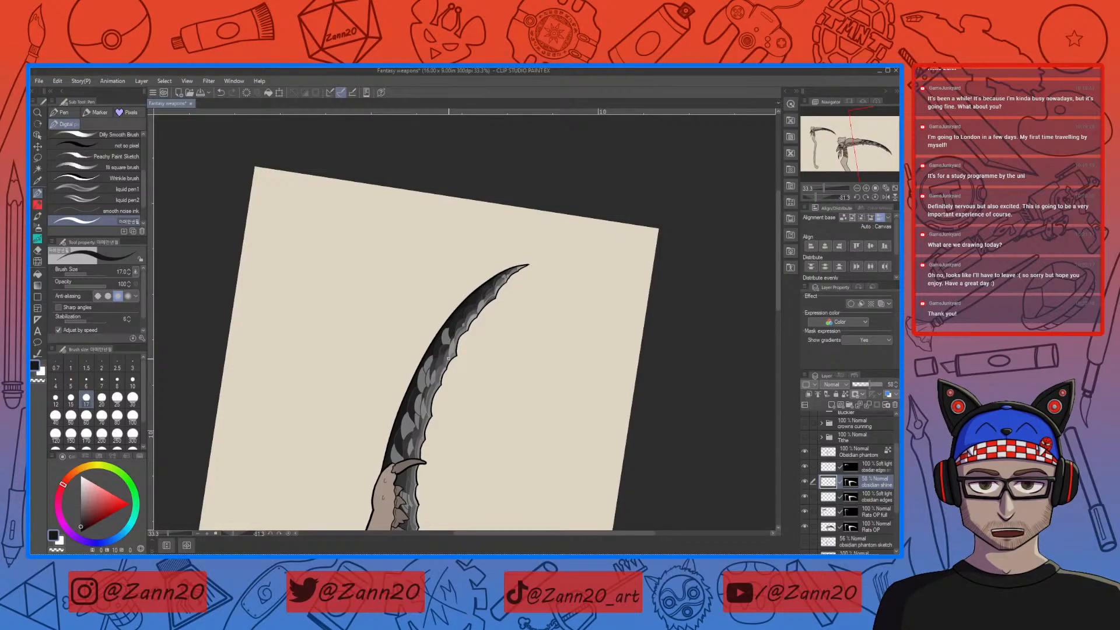
key(ctrl+z)
Reset the canvas rotation to upright and add a new raster layer above the obsidian shine layer
drag(502, 239, 648, 334)
drag(432, 400, 575, 414)
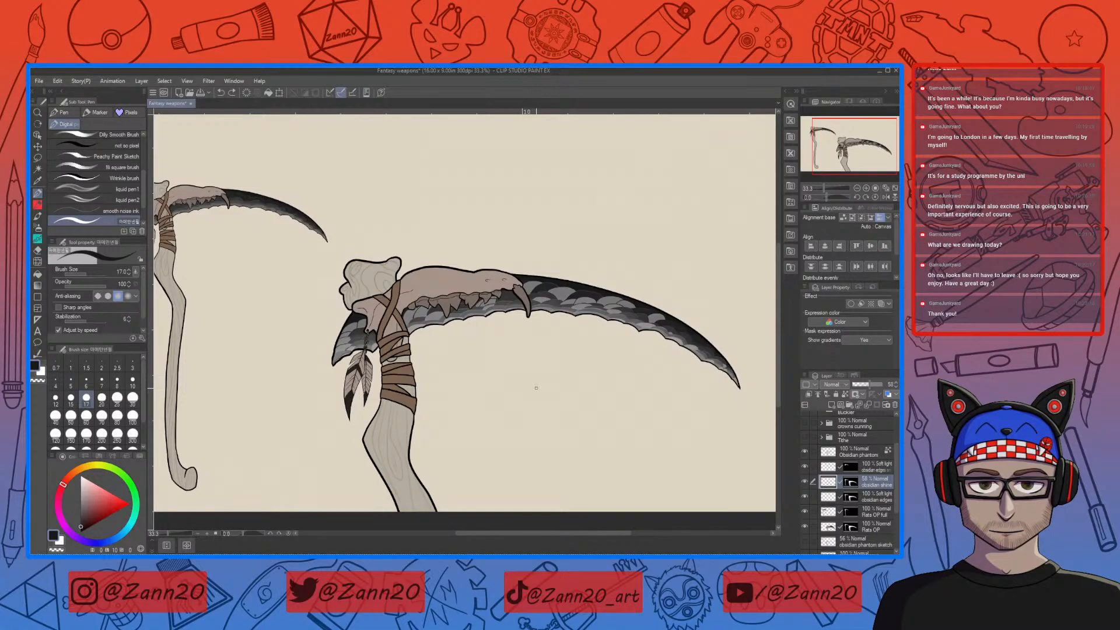
drag(662, 401, 611, 387)
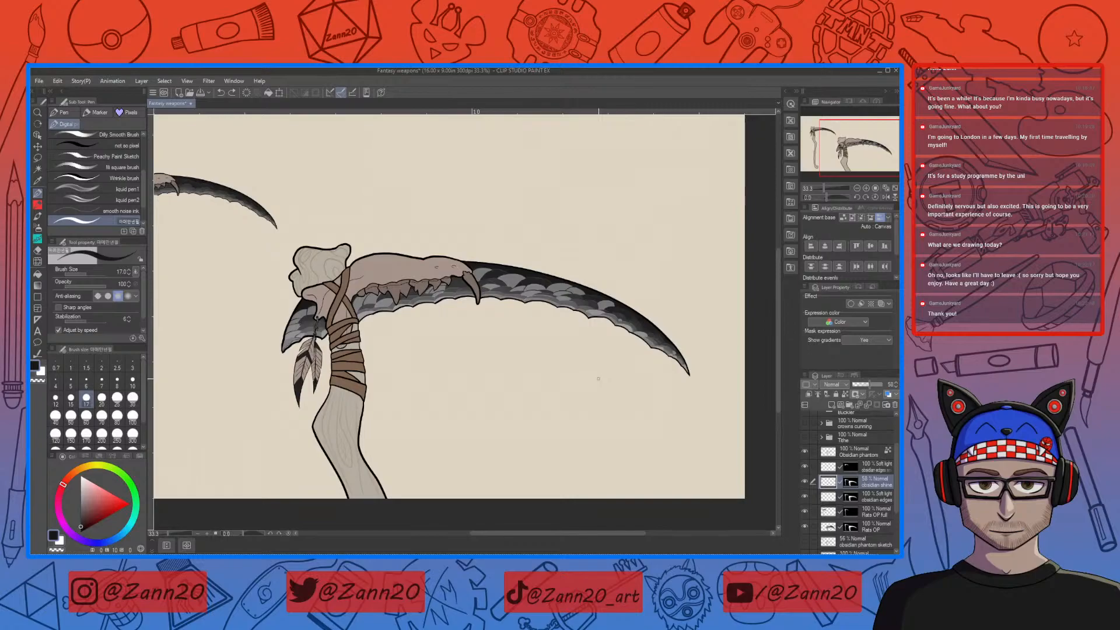
key(ctrl+plus)
key(ctrl+plus)
key(ctrl+plus)
drag(433, 183, 532, 392)
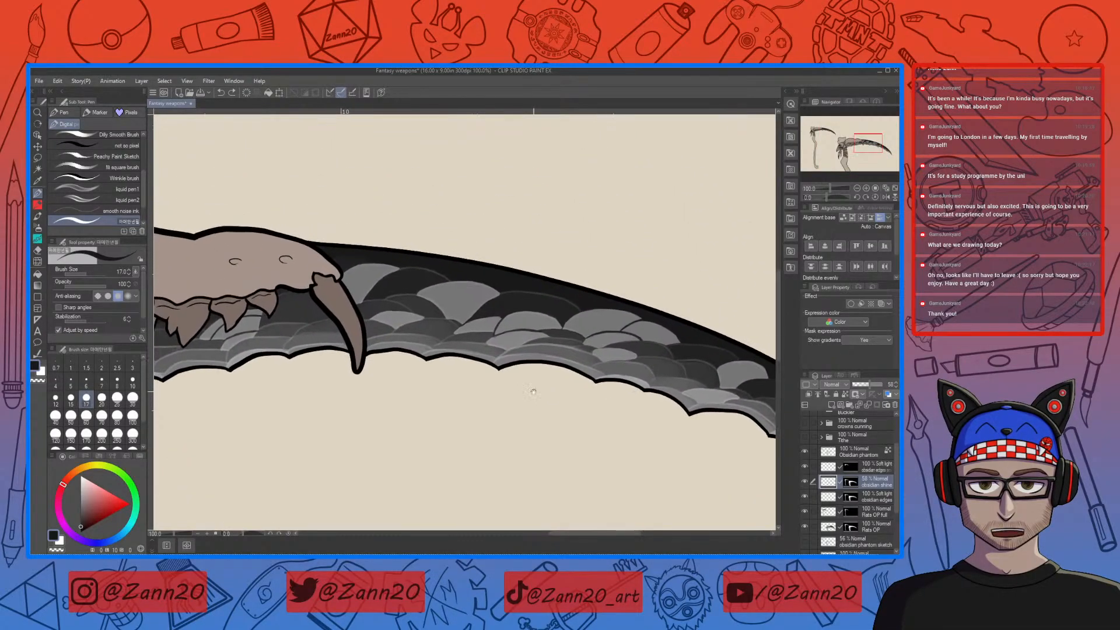
click(841, 404)
Hatch dark curved chip lines across the light facets from the main blade's middle to its tip with the size 17 pen
mouse_move(653, 418)
mouse_down()
mouse_move(496, 393)
mouse_move(576, 375)
mouse_move(527, 367)
mouse_move(579, 369)
mouse_move(583, 353)
mouse_move(609, 346)
mouse_move(557, 339)
mouse_up()
key(b)
drag(670, 428, 547, 368)
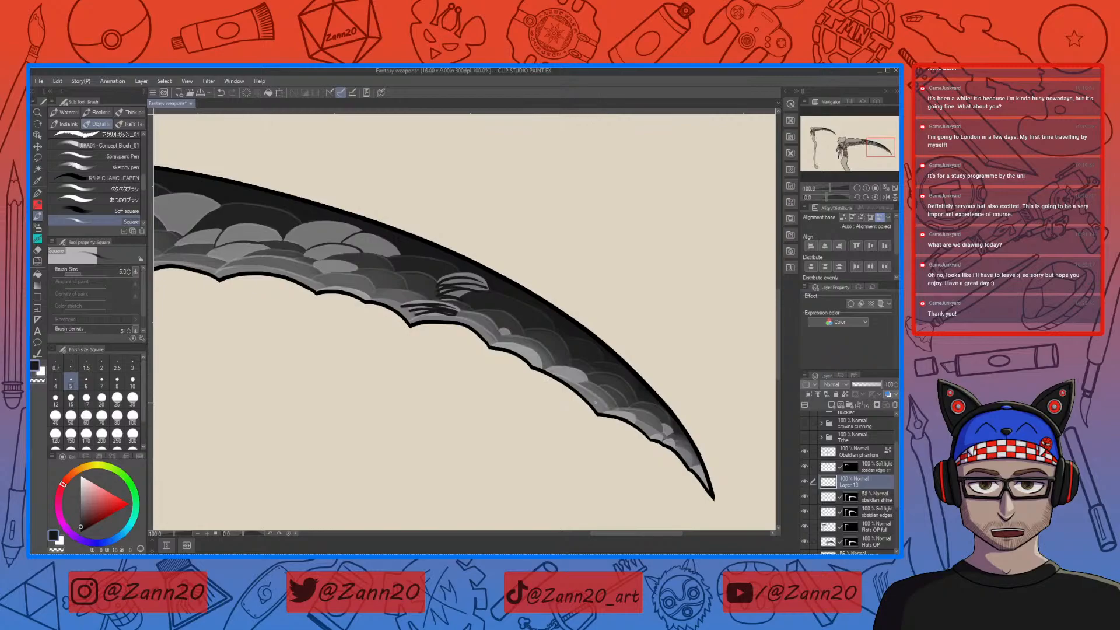
key(p)
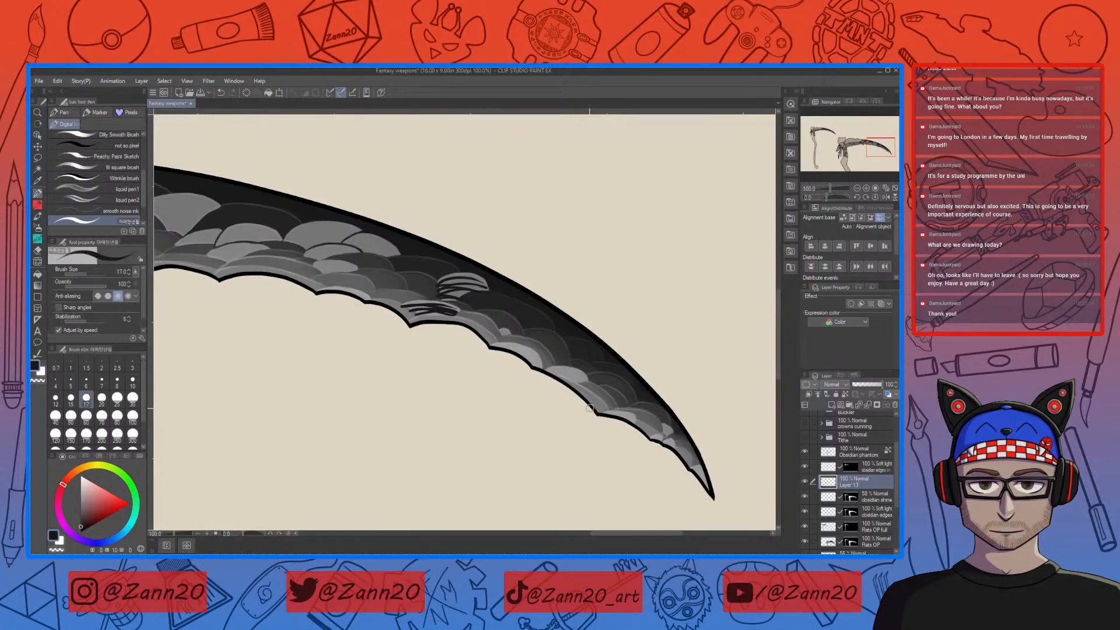
mouse_move(603, 415)
mouse_down()
mouse_move(633, 421)
mouse_move(623, 415)
mouse_up()
drag(547, 372, 586, 380)
drag(523, 350, 543, 372)
mouse_move(646, 438)
mouse_down()
mouse_move(674, 448)
mouse_move(672, 431)
mouse_up()
drag(689, 469, 704, 484)
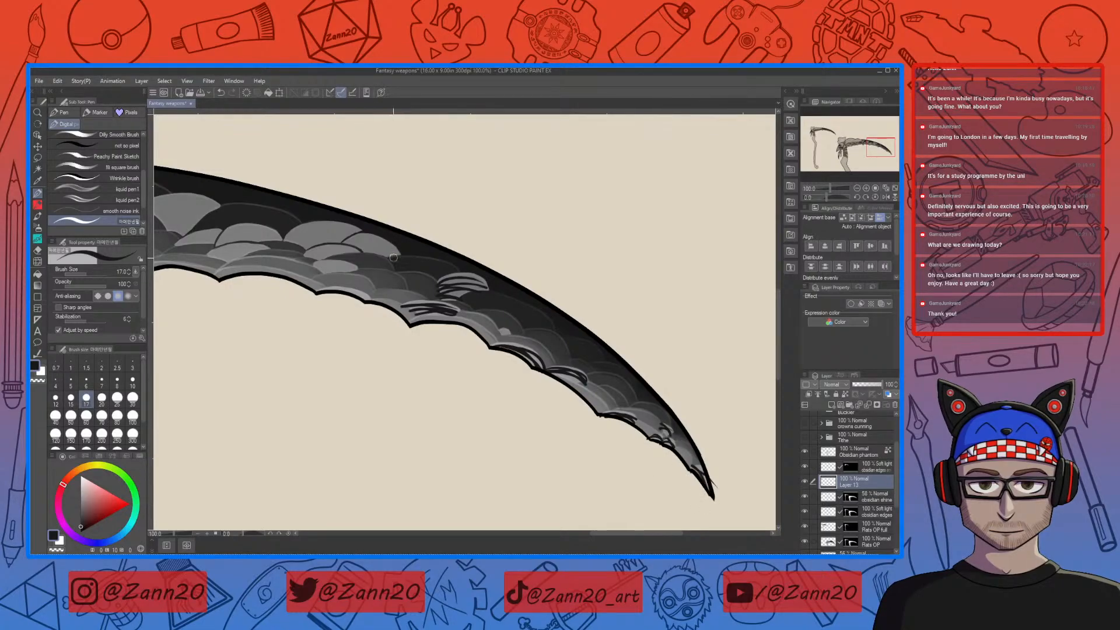
Hatch dark chip lines over the light facets in the main blade's middle section and undo the last stroke
mouse_move(387, 250)
mouse_down()
mouse_move(349, 255)
mouse_move(340, 239)
mouse_move(299, 249)
mouse_move(279, 232)
mouse_up()
mouse_move(353, 269)
mouse_down()
mouse_move(302, 258)
mouse_move(306, 269)
mouse_up()
drag(310, 340, 524, 394)
drag(470, 306, 412, 317)
mouse_move(480, 296)
mouse_down()
mouse_move(430, 302)
mouse_move(489, 295)
mouse_move(449, 284)
mouse_move(478, 283)
mouse_move(384, 297)
mouse_move(424, 284)
mouse_move(387, 308)
mouse_move(417, 287)
mouse_move(428, 296)
mouse_move(389, 304)
mouse_move(438, 287)
mouse_move(369, 309)
mouse_move(395, 283)
mouse_move(375, 282)
mouse_move(403, 291)
mouse_move(363, 272)
mouse_up()
key(ctrl+z)
Hatch the large light facets beside the skull's fang, undoing three strokes and redrawing the lines
drag(411, 275, 353, 261)
mouse_move(430, 261)
mouse_down()
mouse_move(368, 254)
mouse_move(283, 269)
mouse_move(275, 248)
mouse_move(278, 272)
mouse_move(270, 266)
mouse_up()
key(ctrl+z)
key(ctrl+z)
key(ctrl+z)
mouse_move(328, 235)
mouse_down()
mouse_move(277, 244)
mouse_move(289, 236)
mouse_up()
drag(350, 297, 310, 295)
drag(351, 293, 302, 288)
Hatch dark curved lines over the blade facets beneath the skull's teeth, from the fang back to the leather wraps
mouse_move(278, 363)
mouse_down()
mouse_move(382, 367)
mouse_move(504, 397)
mouse_up()
drag(414, 332, 375, 361)
mouse_move(429, 314)
mouse_down()
mouse_move(381, 362)
mouse_move(364, 342)
mouse_up()
drag(305, 423, 498, 384)
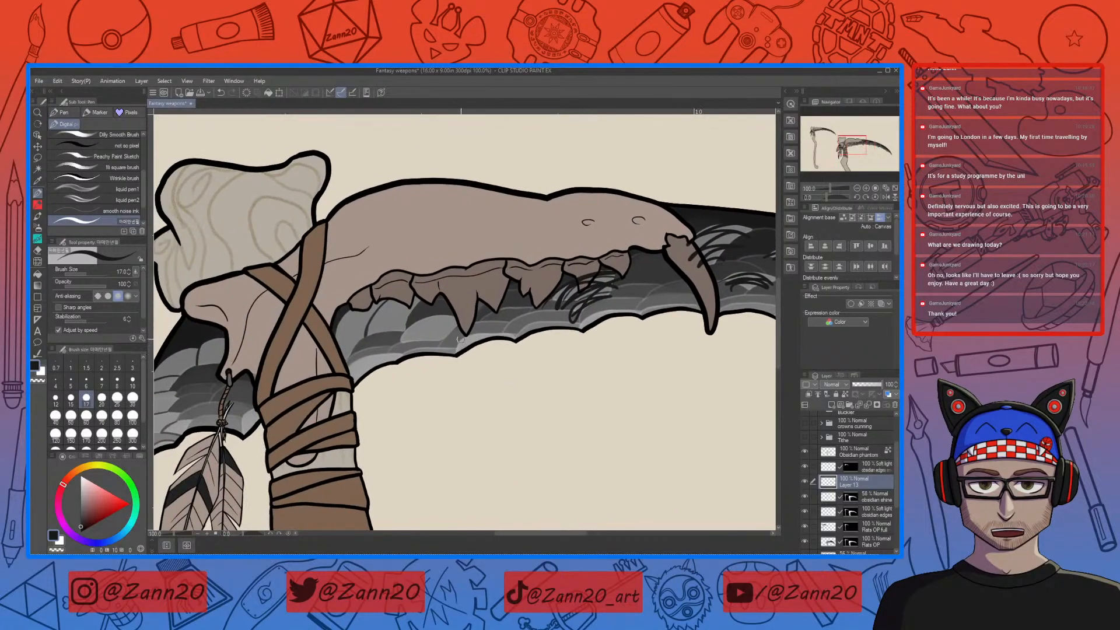
drag(460, 324, 400, 356)
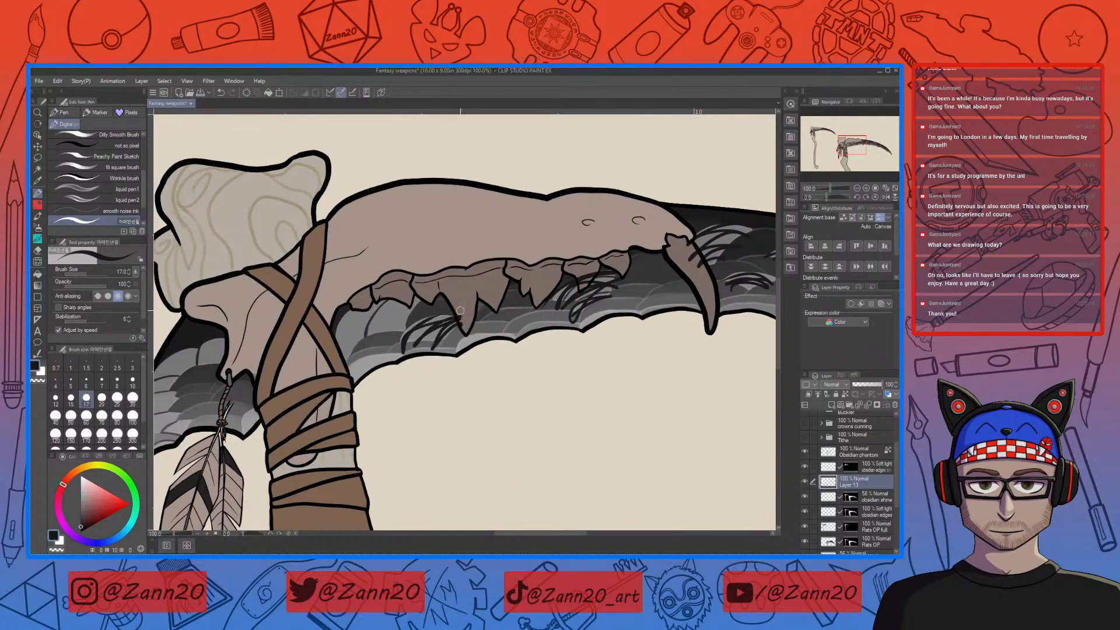
mouse_move(422, 304)
mouse_down()
mouse_move(396, 339)
mouse_move(367, 345)
mouse_up()
mouse_move(382, 300)
mouse_down()
mouse_move(358, 340)
mouse_move(355, 309)
mouse_move(373, 301)
mouse_move(344, 383)
mouse_up()
drag(401, 349, 349, 385)
drag(469, 342, 453, 352)
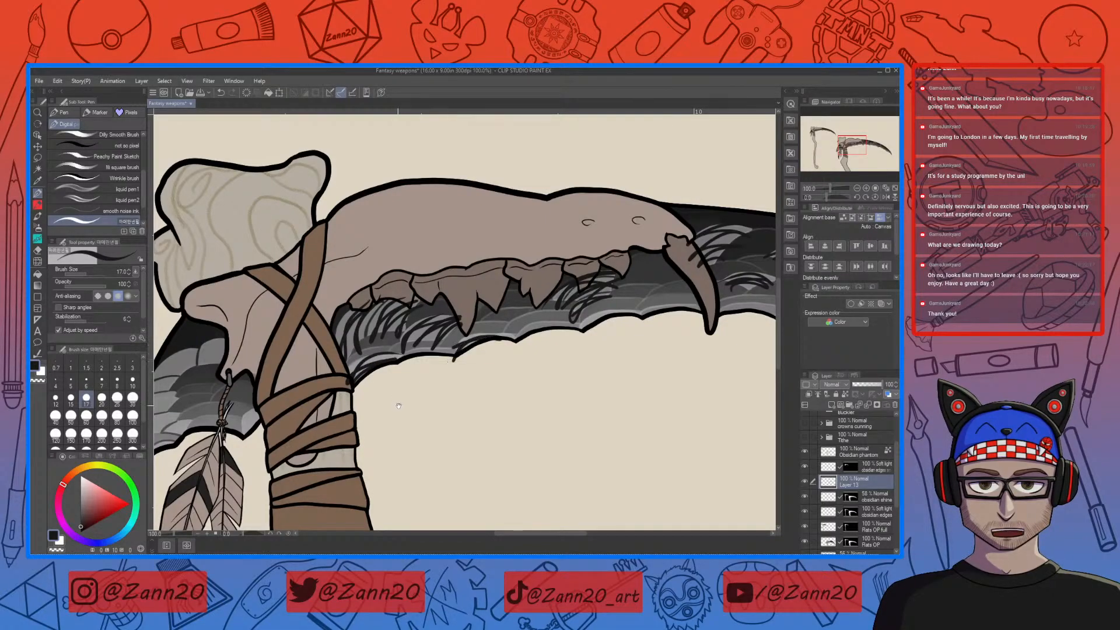
Hatch dark chip lines across the light facets of the rear blade behind the feathers
drag(601, 340, 826, 289)
drag(469, 385, 491, 361)
drag(475, 367, 493, 354)
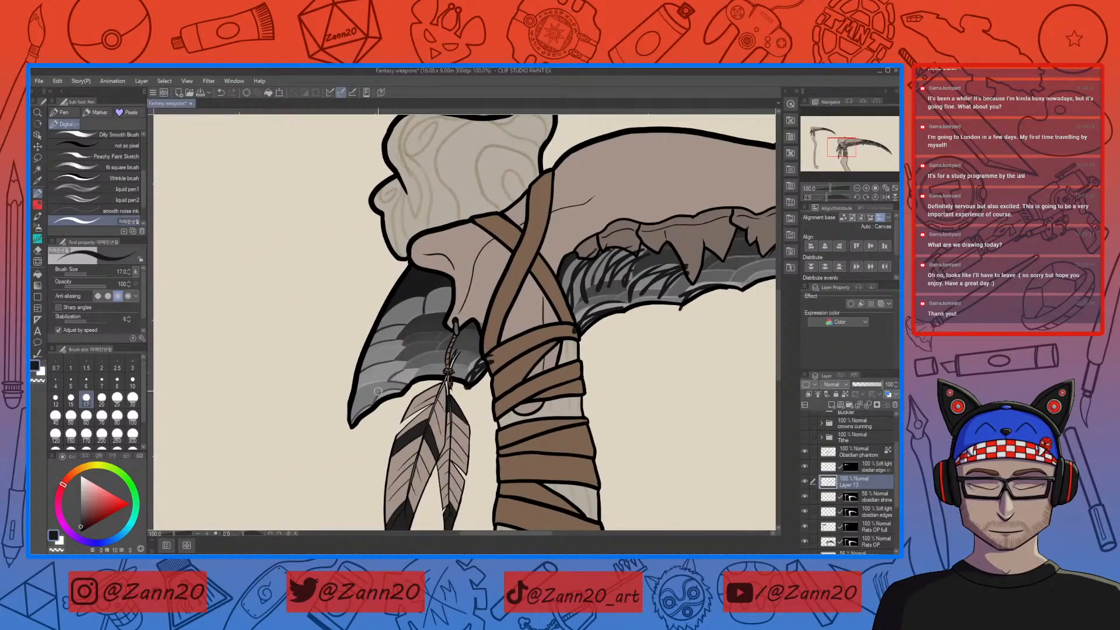
mouse_move(376, 401)
mouse_down()
mouse_move(406, 391)
mouse_move(355, 415)
mouse_move(382, 393)
mouse_move(351, 413)
mouse_move(374, 381)
mouse_move(357, 386)
mouse_move(396, 378)
mouse_move(355, 380)
mouse_move(396, 364)
mouse_move(398, 384)
mouse_move(400, 372)
mouse_move(421, 374)
mouse_move(367, 365)
mouse_move(410, 340)
mouse_move(367, 345)
mouse_move(401, 329)
mouse_up()
mouse_move(374, 338)
mouse_down()
mouse_move(408, 319)
mouse_move(374, 329)
mouse_move(415, 304)
mouse_move(381, 320)
mouse_move(426, 313)
mouse_move(406, 301)
mouse_move(438, 292)
mouse_move(447, 309)
mouse_move(452, 291)
mouse_move(431, 318)
mouse_move(450, 296)
mouse_up()
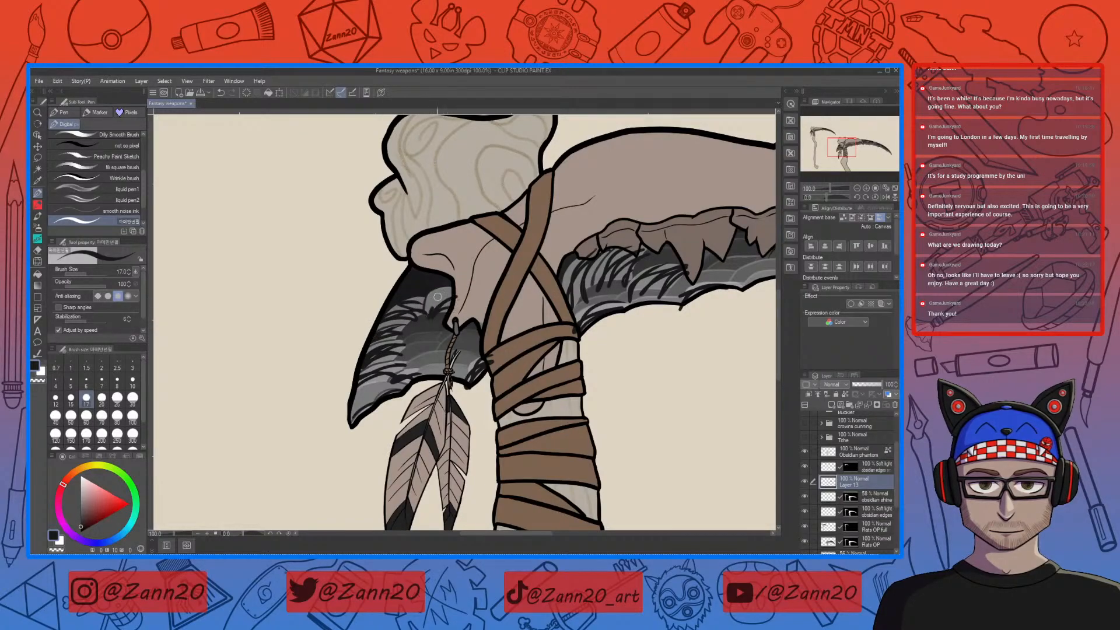
Try the Multiply, Screen, Overlay and Soft light blending modes on the new hatching layer
drag(640, 419, 597, 413)
key(ctrl+minus)
key(ctrl+minus)
key(ctrl+minus)
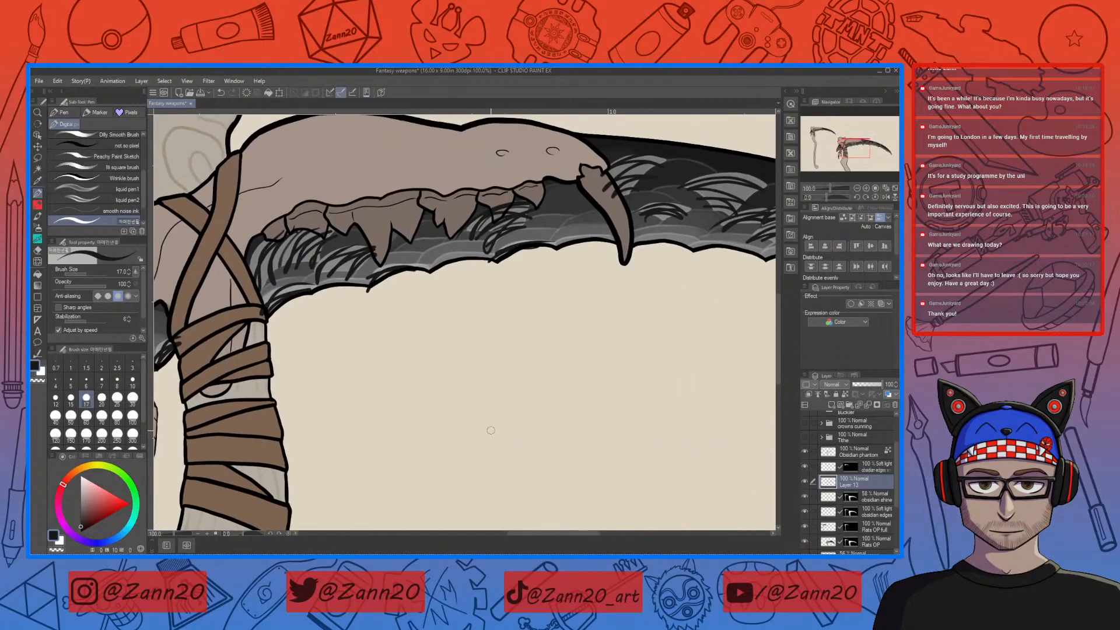
key(ctrl+minus)
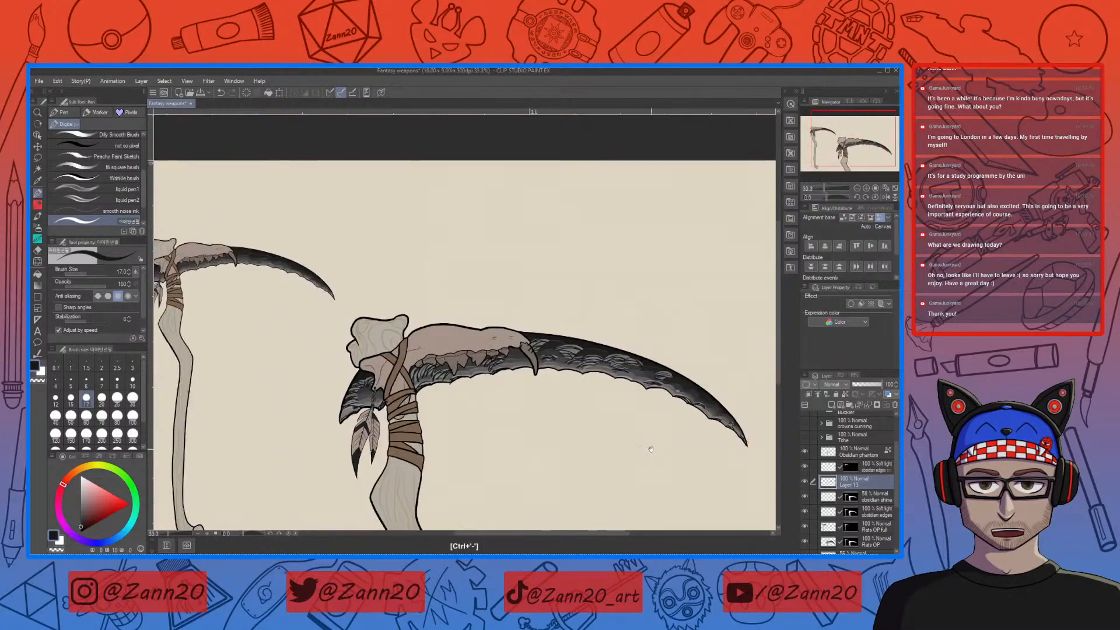
drag(613, 437, 542, 383)
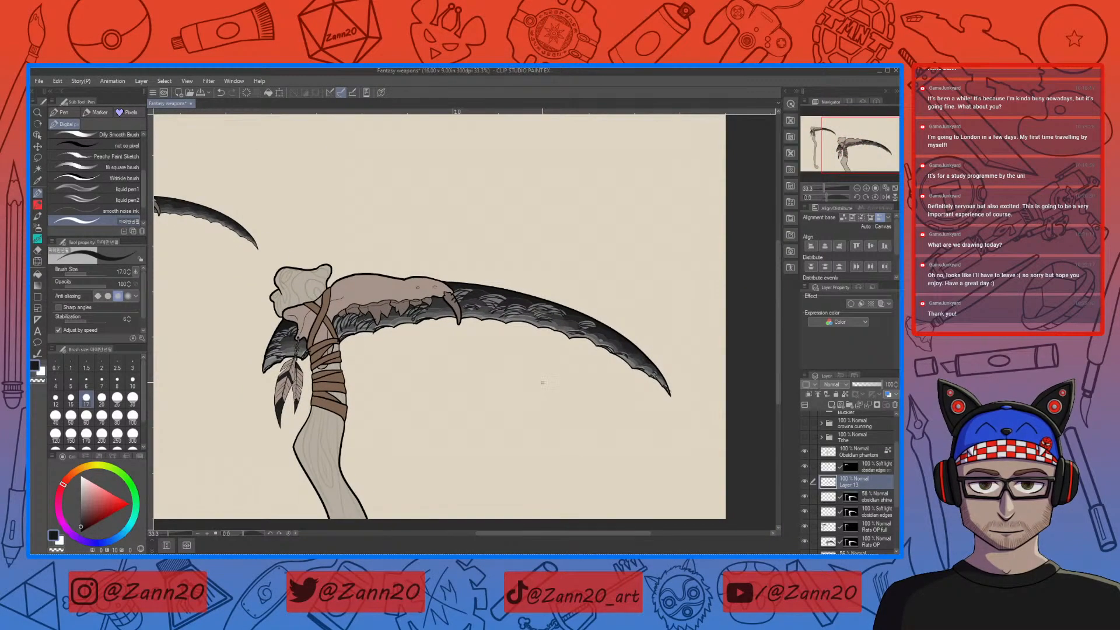
click(831, 384)
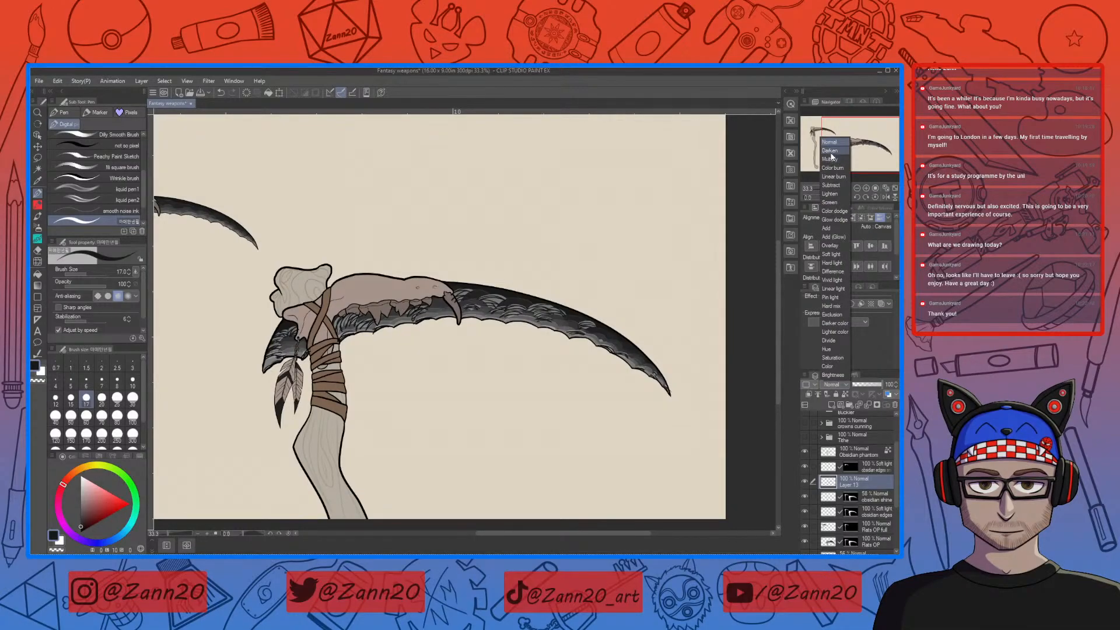
click(831, 159)
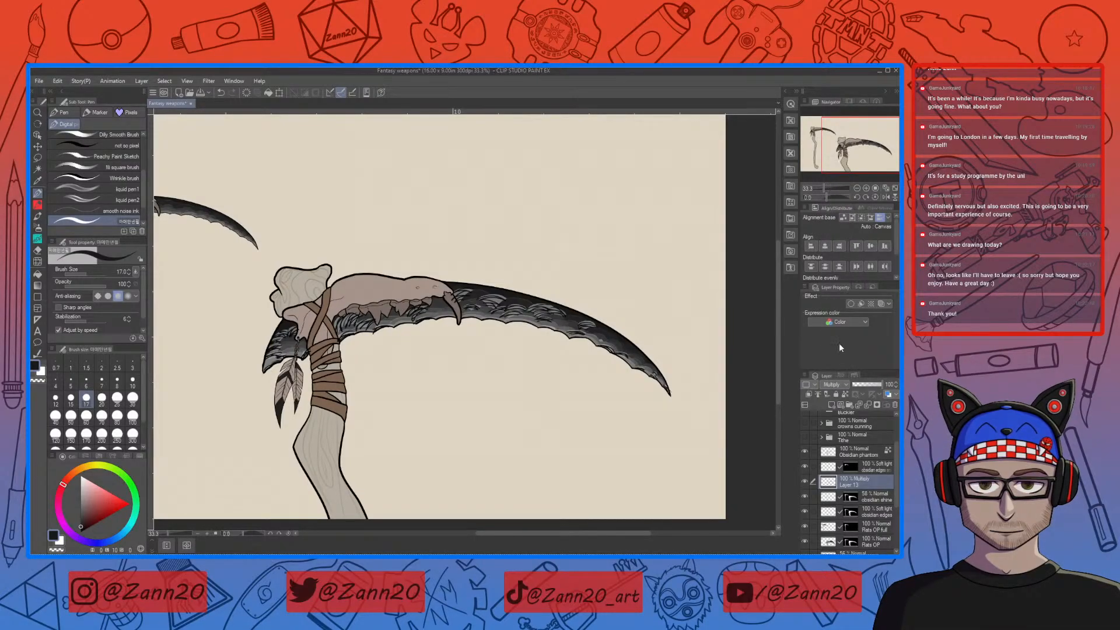
click(833, 383)
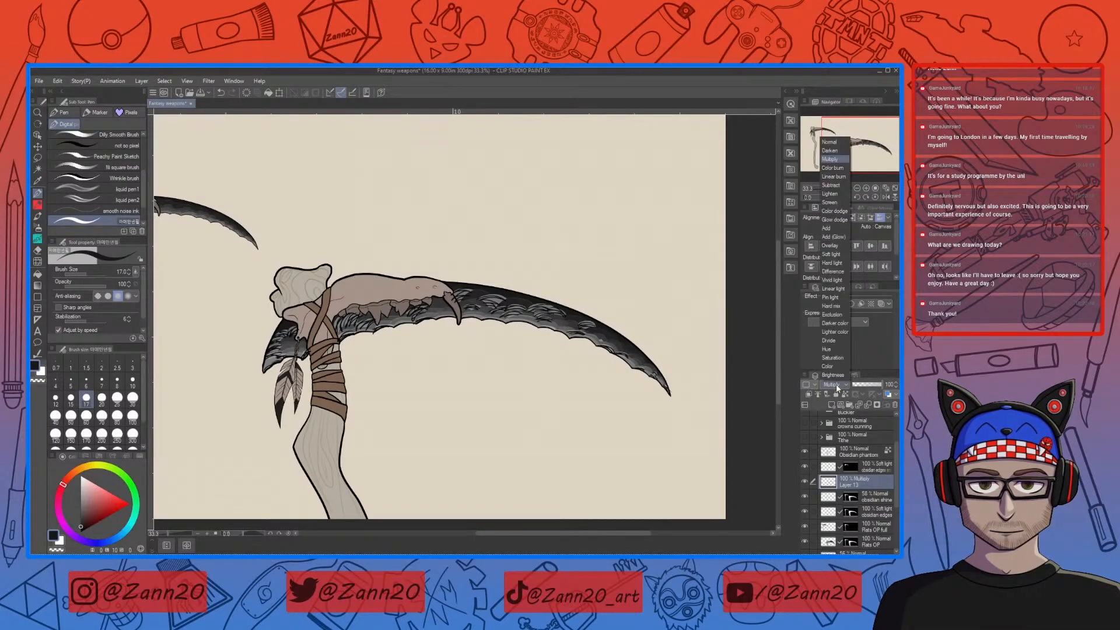
click(830, 202)
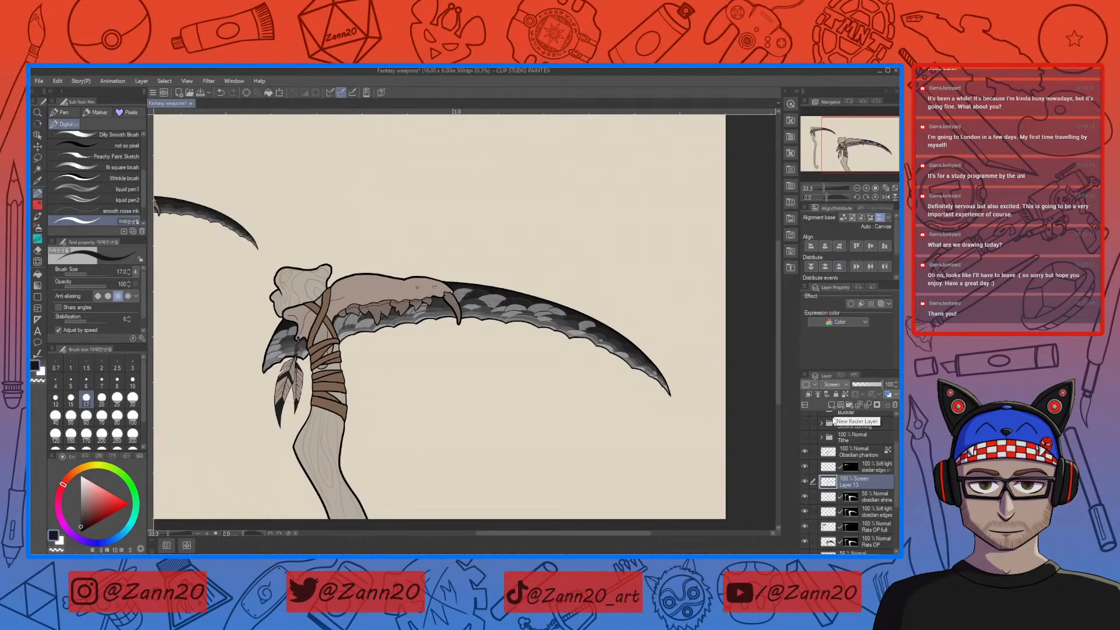
click(835, 383)
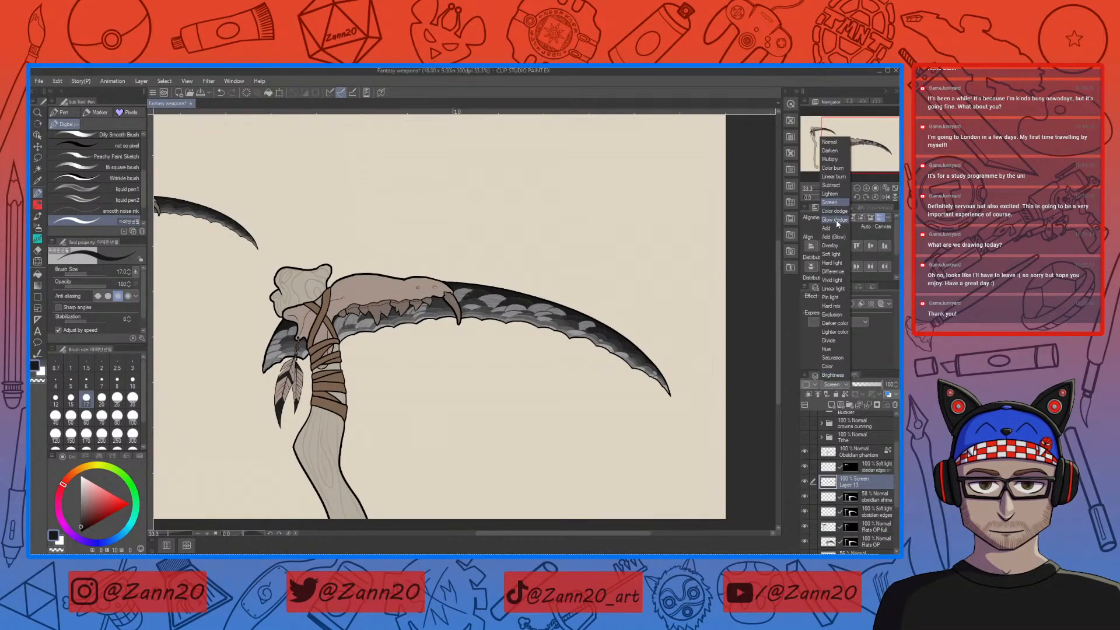
click(835, 246)
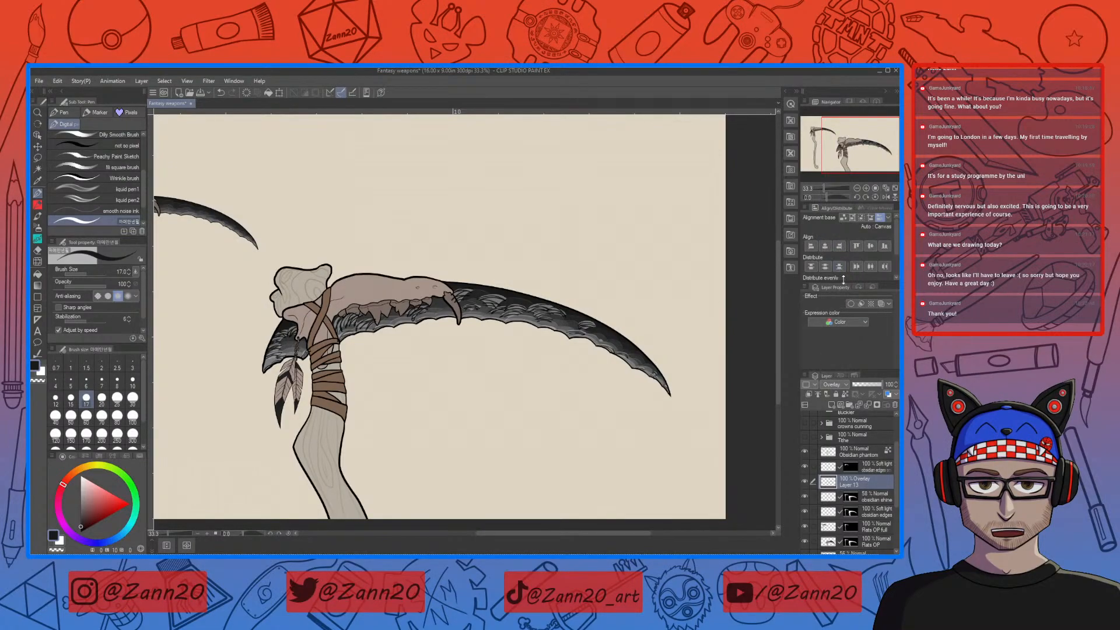
click(840, 386)
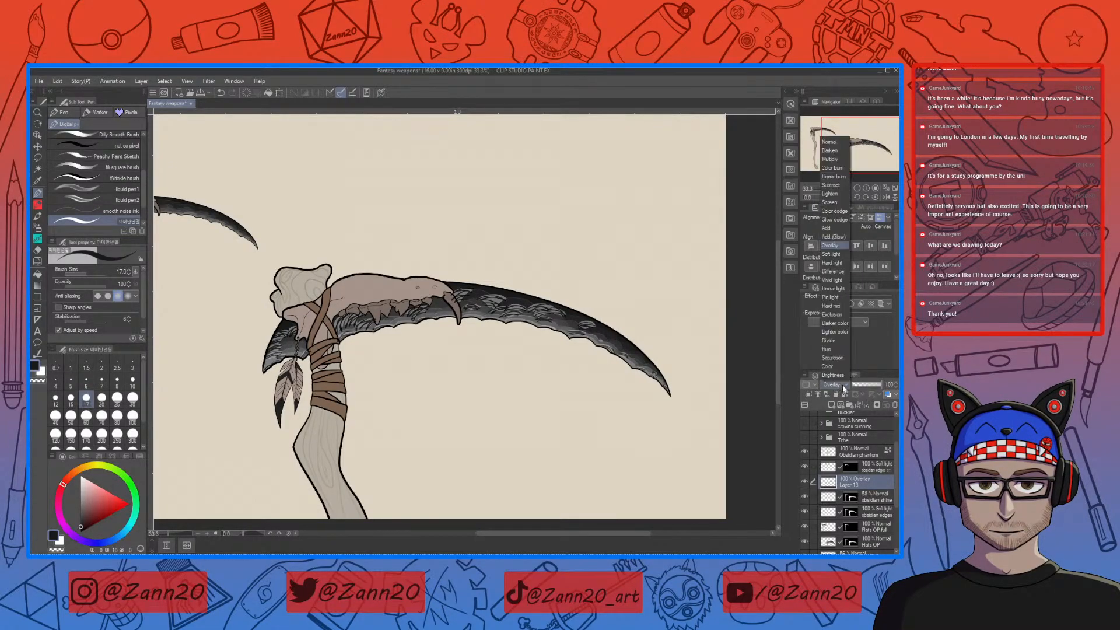
click(835, 255)
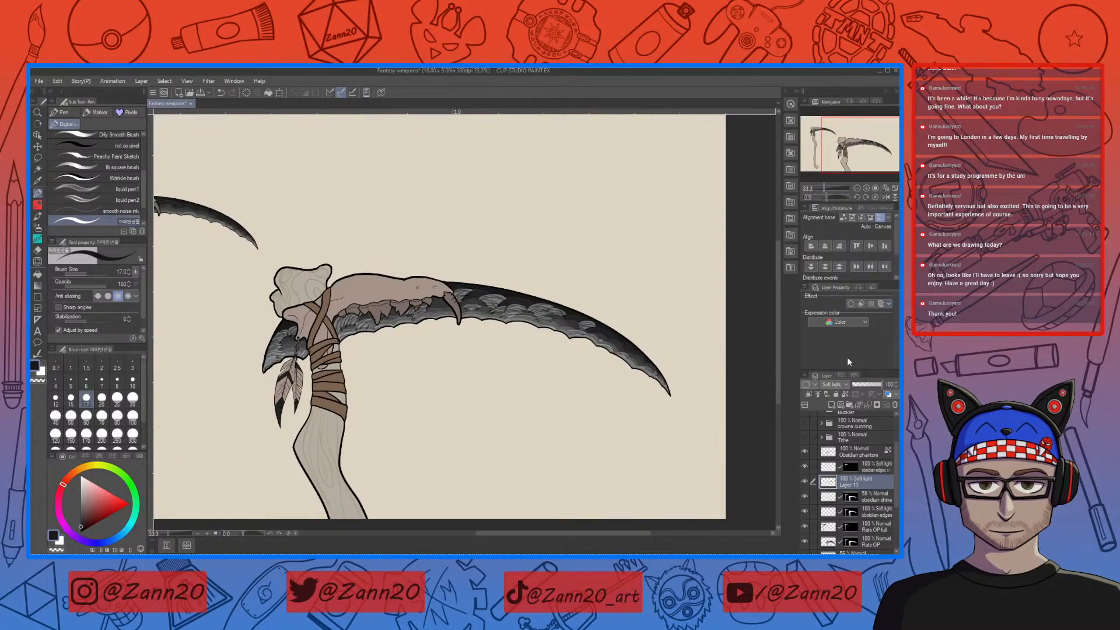
Set the hatching layer's blending mode to Hard light and inspect the hatching from the fang to the main blade's tip
click(835, 385)
click(834, 264)
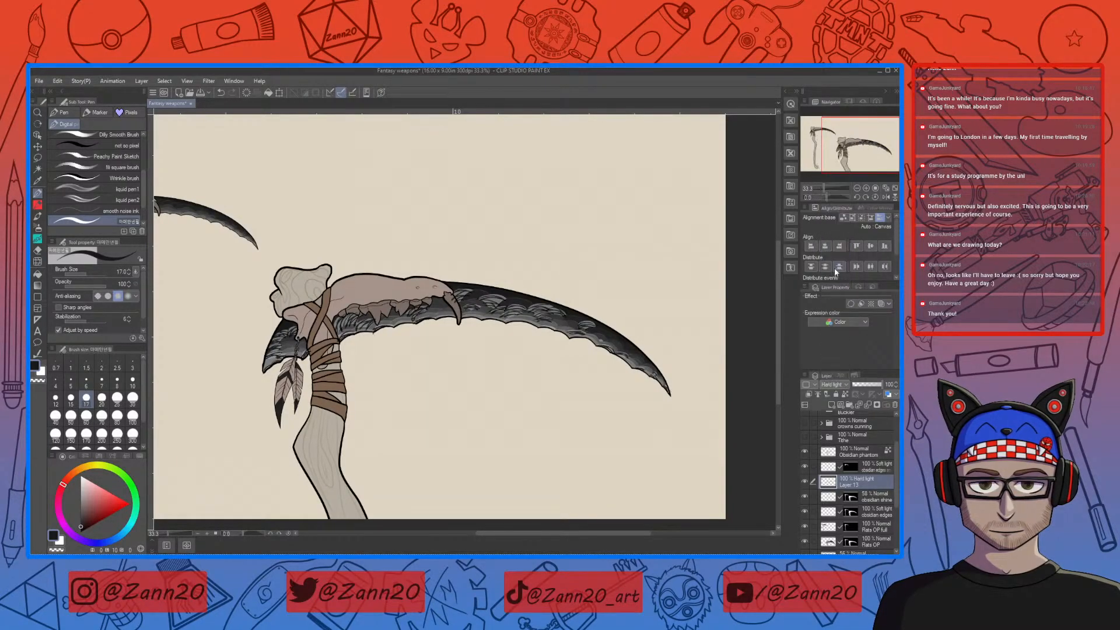
key(ctrl+plus)
key(ctrl+plus)
key(ctrl+plus)
key(ctrl+plus)
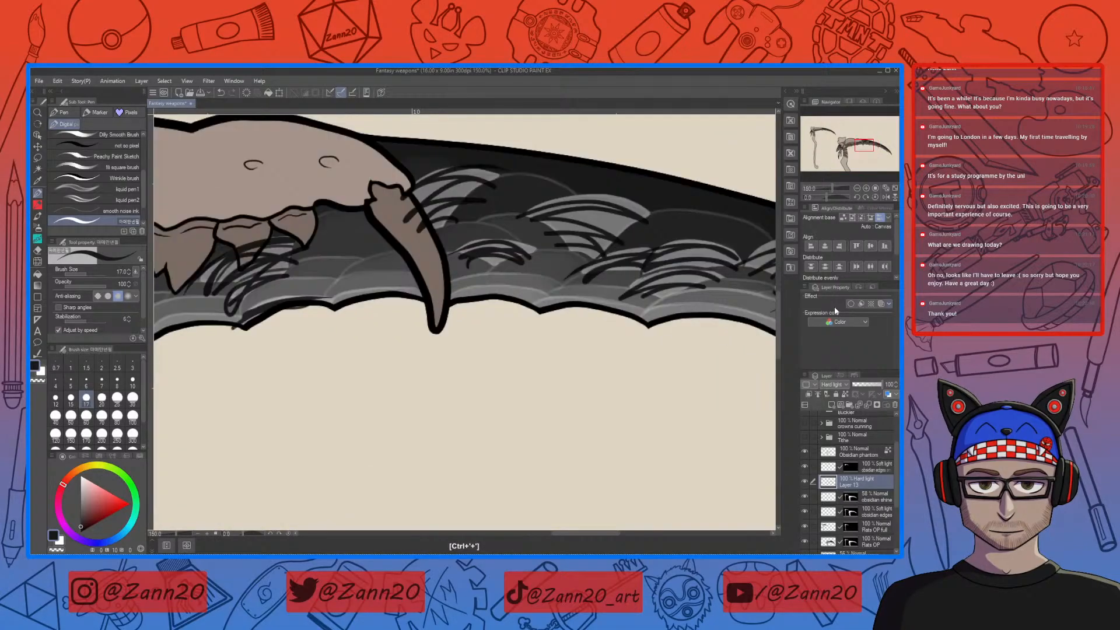
drag(612, 350, 196, 422)
drag(606, 462, 391, 359)
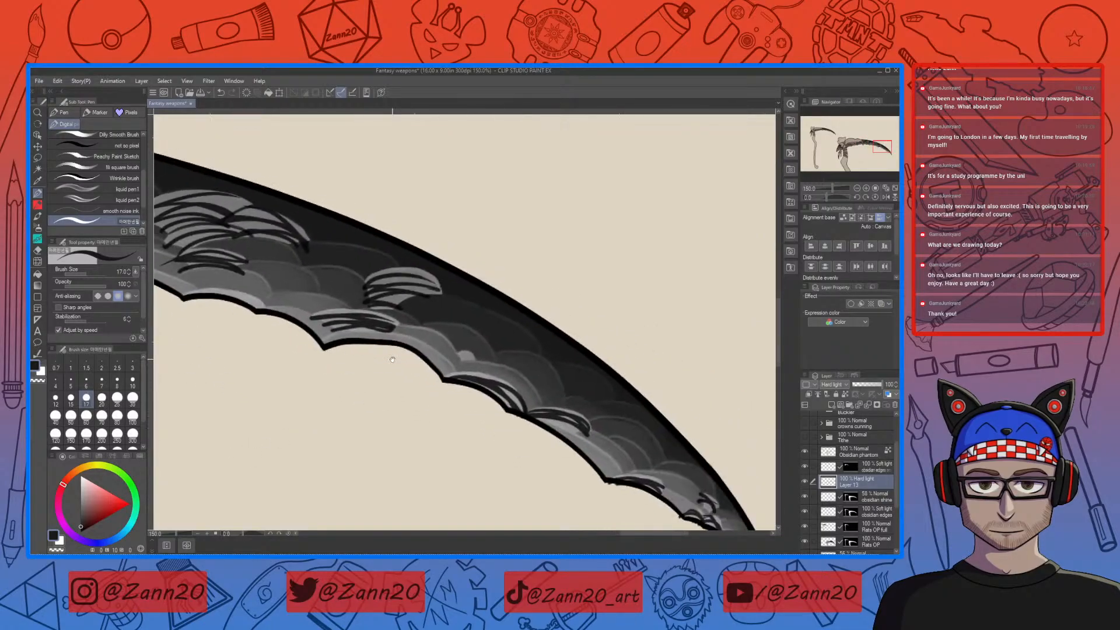
drag(537, 432, 426, 359)
drag(584, 492, 532, 439)
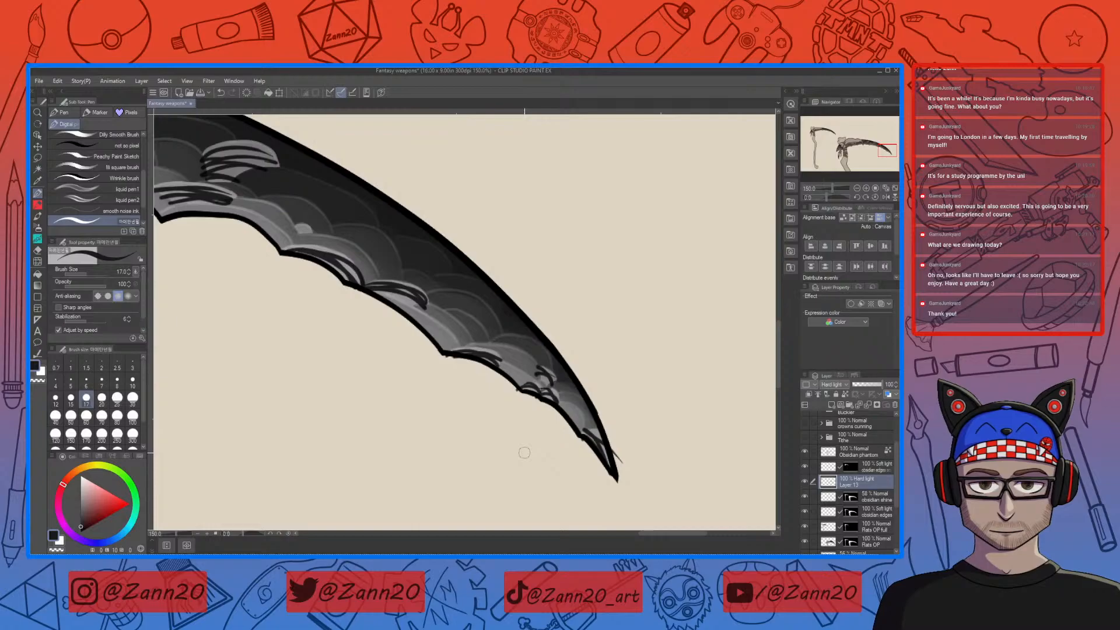
Set the hatching layer's blending mode to Vivid light and thin the hatch lines at the main blade's tip with transparent color
click(839, 386)
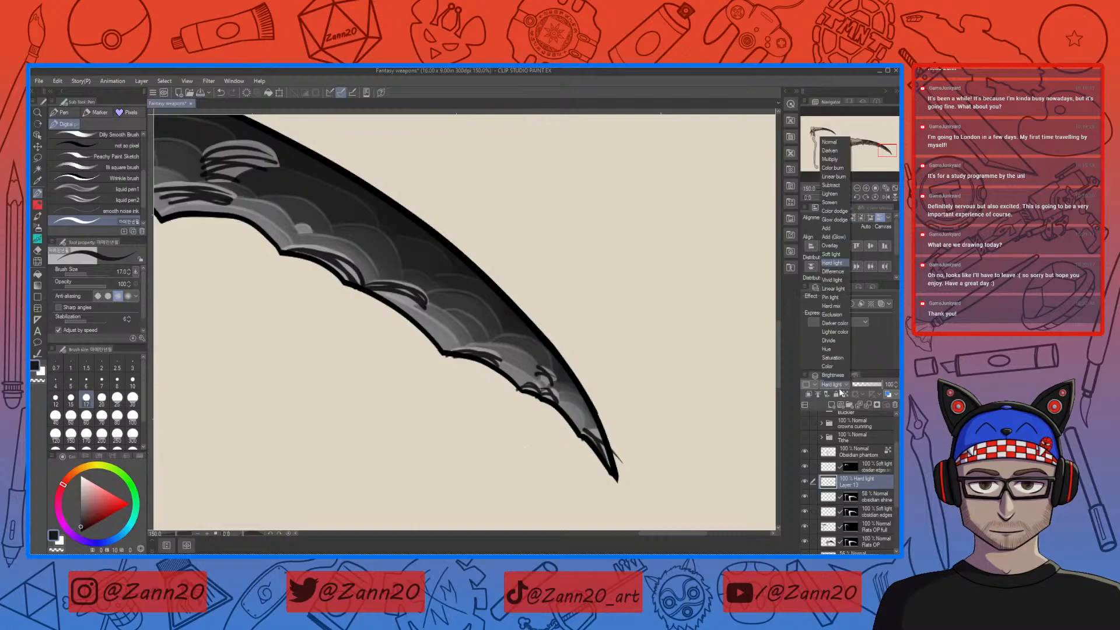
click(835, 279)
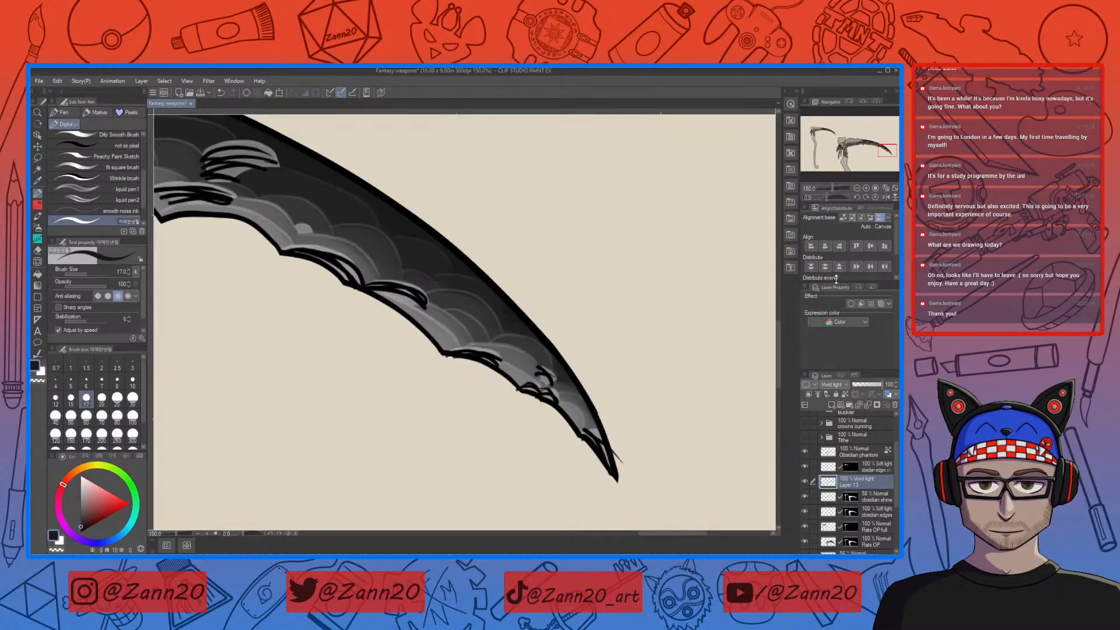
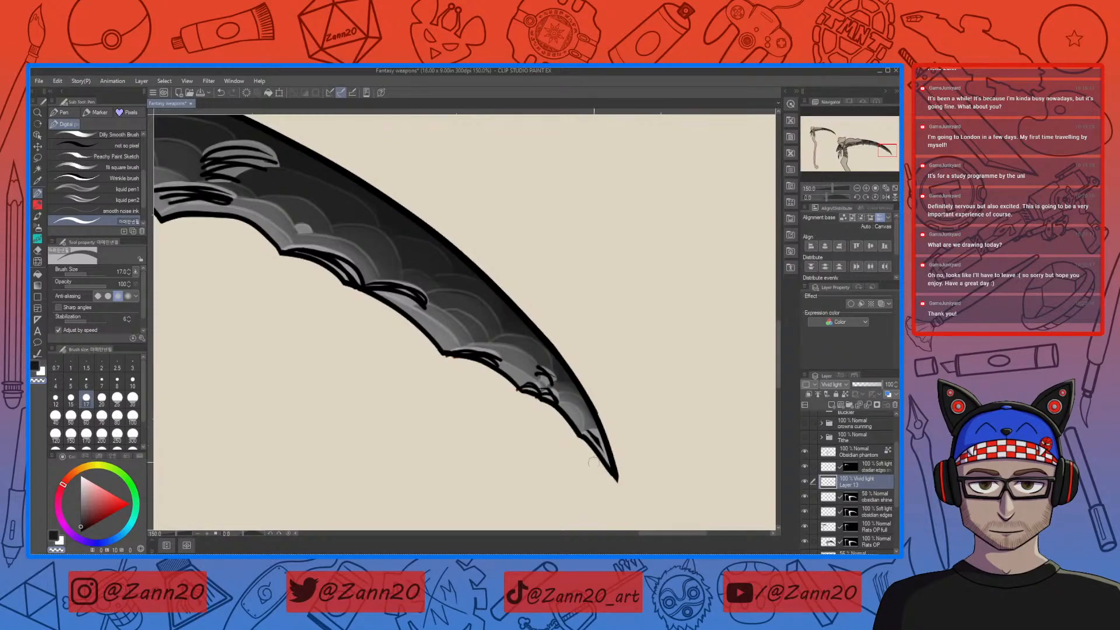
drag(586, 434, 603, 468)
drag(543, 397, 555, 401)
drag(565, 337, 634, 387)
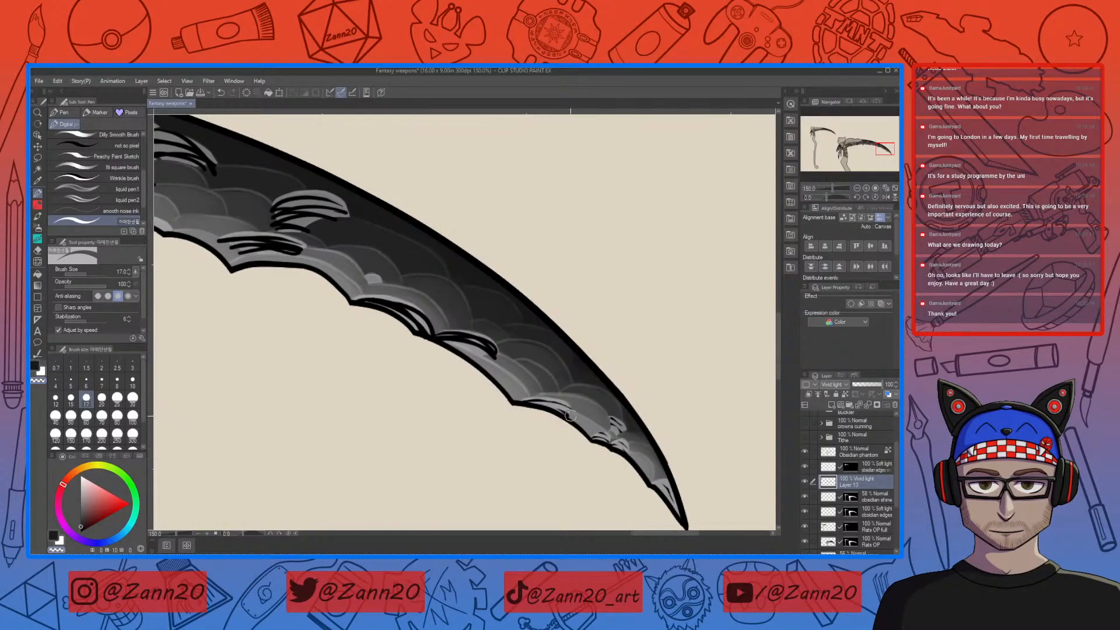
Thin and taper the dark hatch lines on the lower-edge facets a little back from the main blade's tip
key(ctrl+z)
drag(532, 401, 571, 410)
mouse_move(523, 403)
mouse_down()
mouse_move(566, 412)
mouse_move(550, 407)
mouse_move(558, 404)
mouse_move(578, 421)
mouse_up()
drag(496, 418, 516, 456)
drag(520, 390, 507, 394)
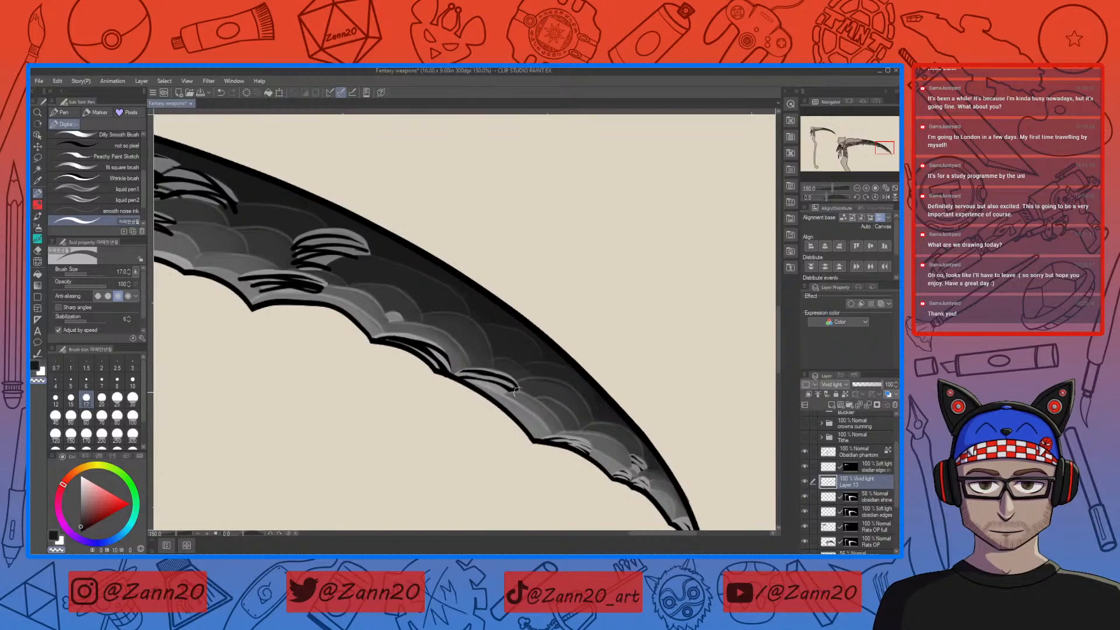
key(ctrl+z)
drag(517, 392, 449, 379)
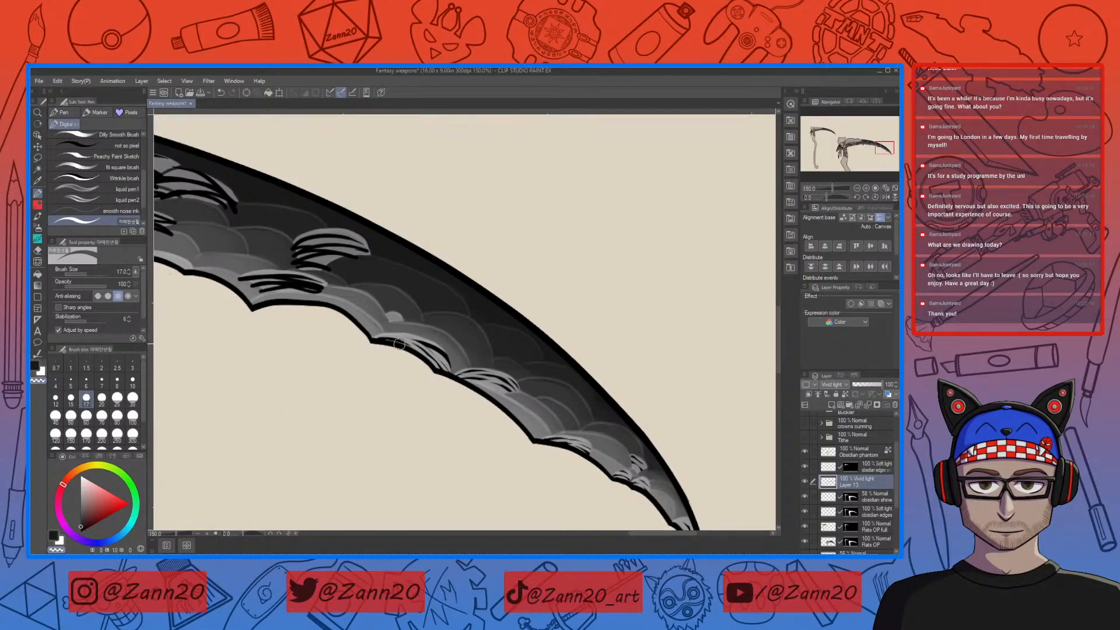
drag(455, 368, 421, 339)
drag(410, 391, 497, 448)
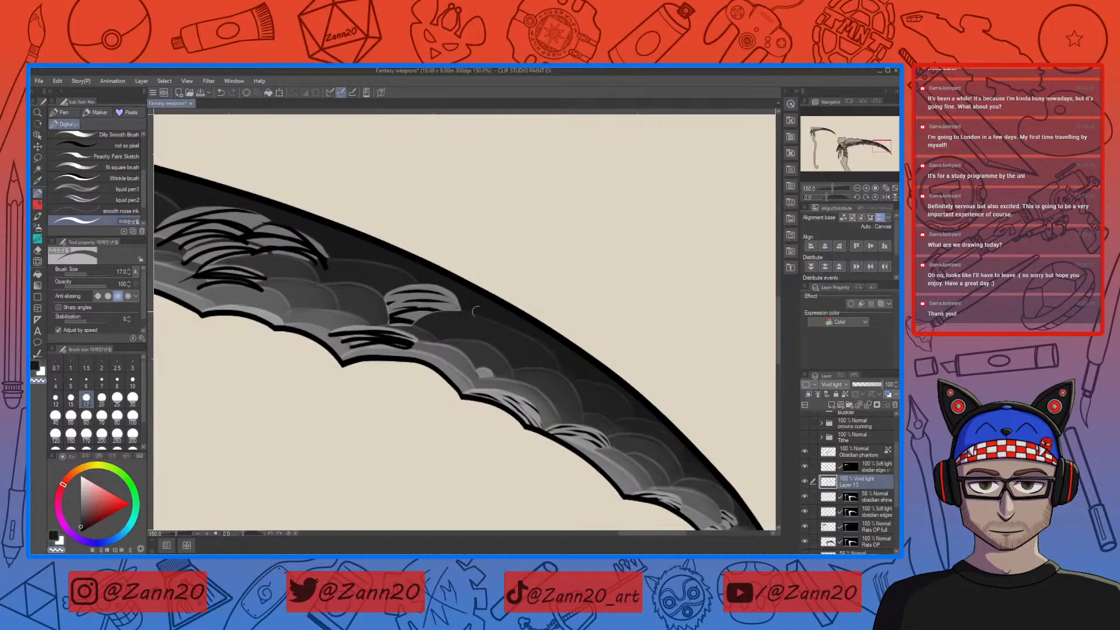
Trim the dark hatch lines on the isolated light facet near the upper edge of the main blade's outer half
mouse_move(385, 323)
mouse_down()
mouse_move(427, 323)
mouse_move(440, 341)
mouse_move(406, 324)
mouse_move(426, 320)
mouse_move(383, 322)
mouse_move(414, 319)
mouse_up()
key(ctrl+z)
drag(391, 311, 440, 315)
key(ctrl+z)
key(ctrl+z)
key(ctrl+z)
drag(403, 309, 439, 309)
Thin the dark hatch lines on the lower-edge facet directly beneath the isolated light facet
drag(380, 372, 439, 387)
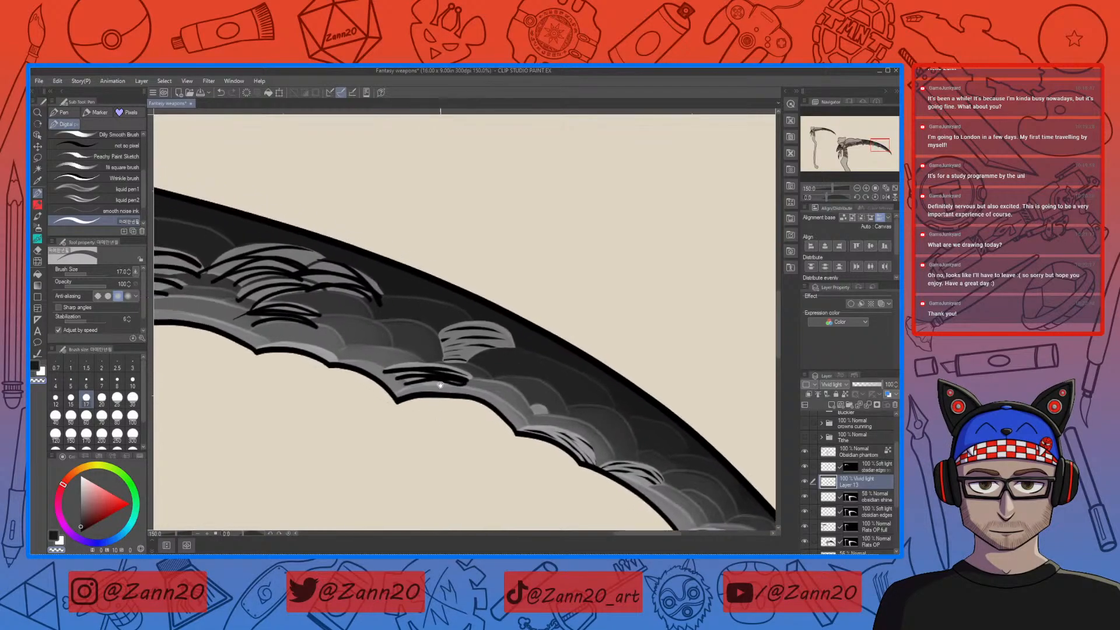
drag(408, 435, 461, 455)
mouse_move(529, 397)
mouse_down()
mouse_move(450, 388)
mouse_move(337, 443)
mouse_move(462, 379)
mouse_move(393, 426)
mouse_move(414, 420)
mouse_move(452, 378)
mouse_move(403, 423)
mouse_move(459, 394)
mouse_move(441, 407)
mouse_move(537, 434)
mouse_move(535, 411)
mouse_move(457, 397)
mouse_up()
key(ctrl+z)
drag(526, 400, 453, 395)
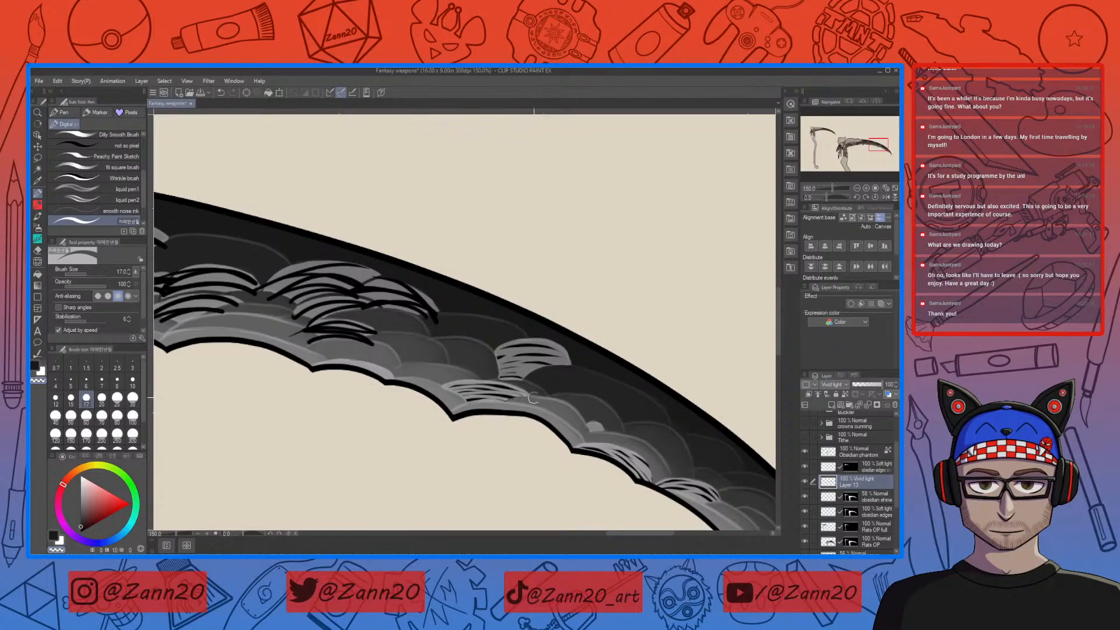
Thin the hatch lines across the cluster of light facets in the middle of the main blade
drag(328, 379, 281, 331)
key(ctrl+minus)
key(ctrl+minus)
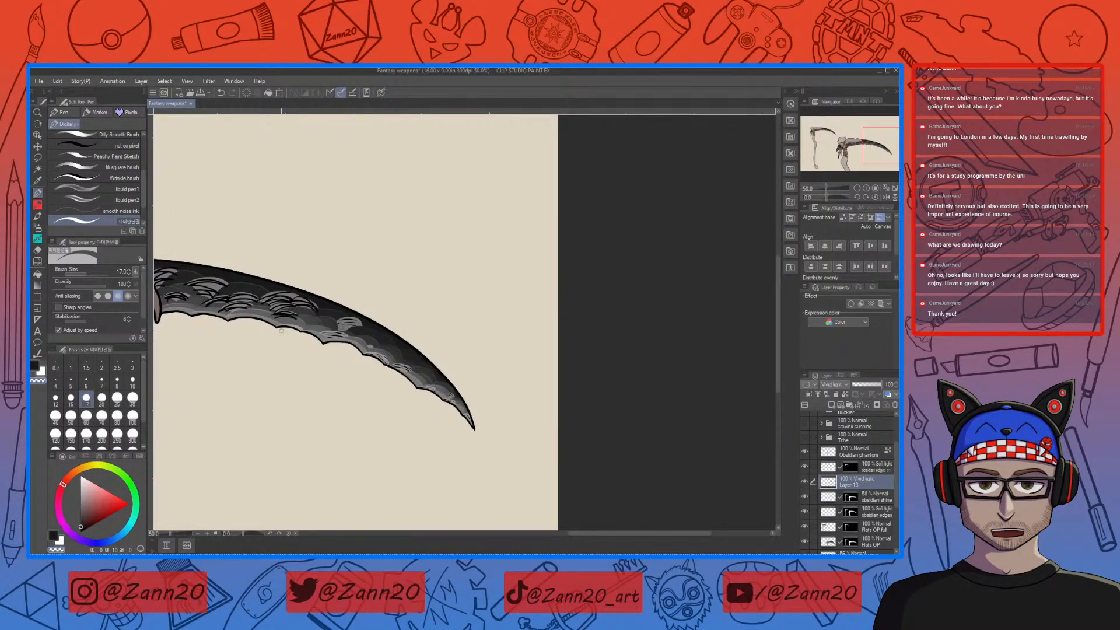
key(ctrl+minus)
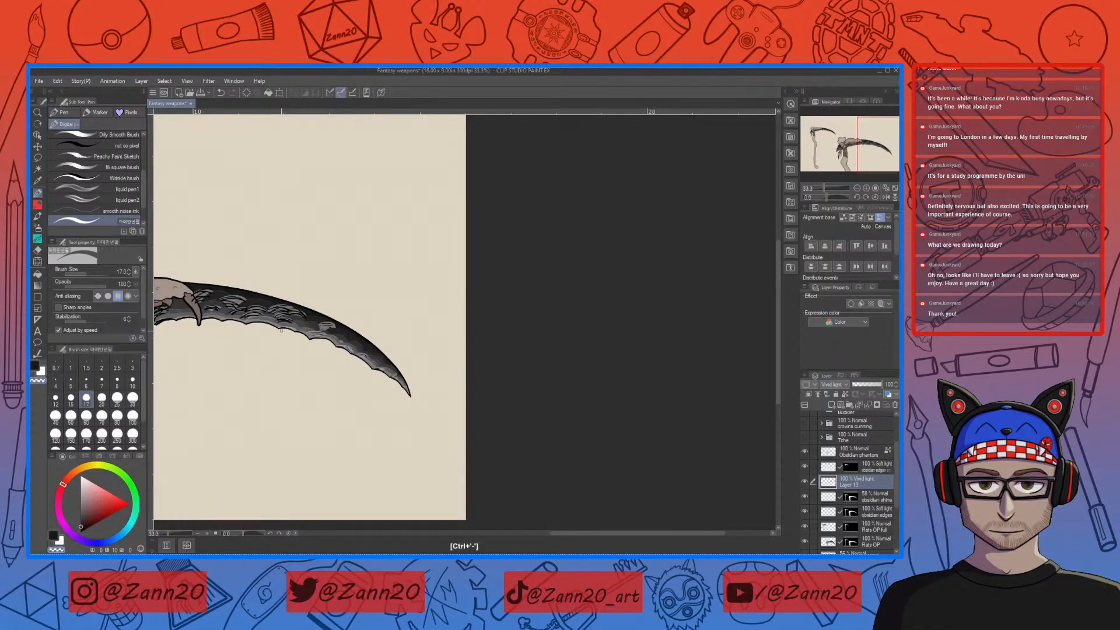
key(ctrl+plus)
key(ctrl+plus)
key(ctrl+plus)
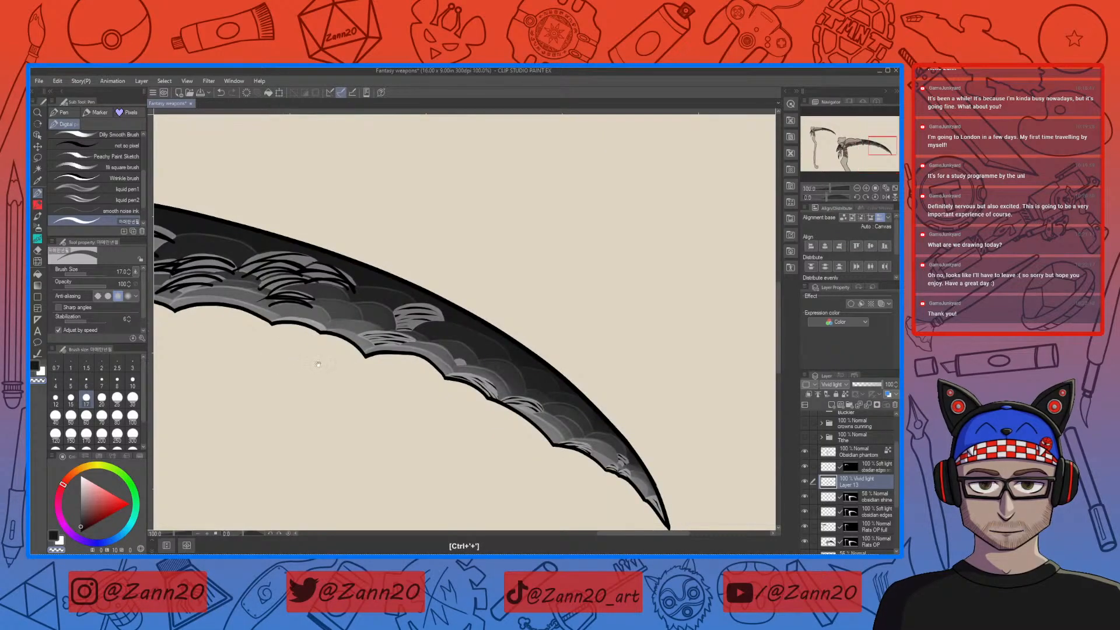
drag(312, 362, 504, 446)
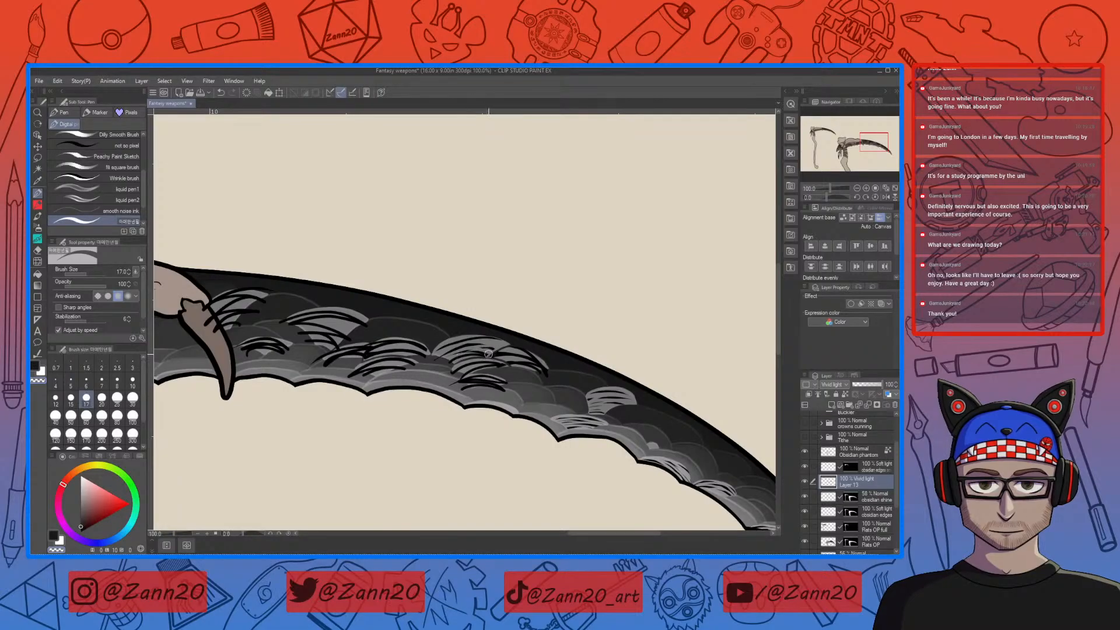
key(ctrl+z)
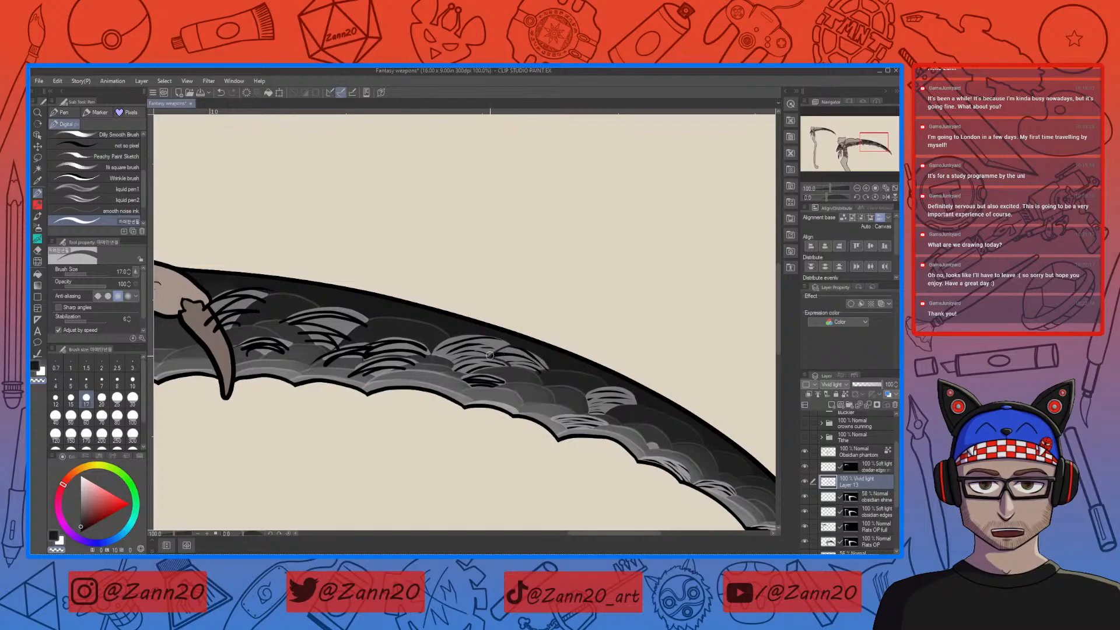
drag(490, 356, 530, 364)
drag(537, 398, 535, 383)
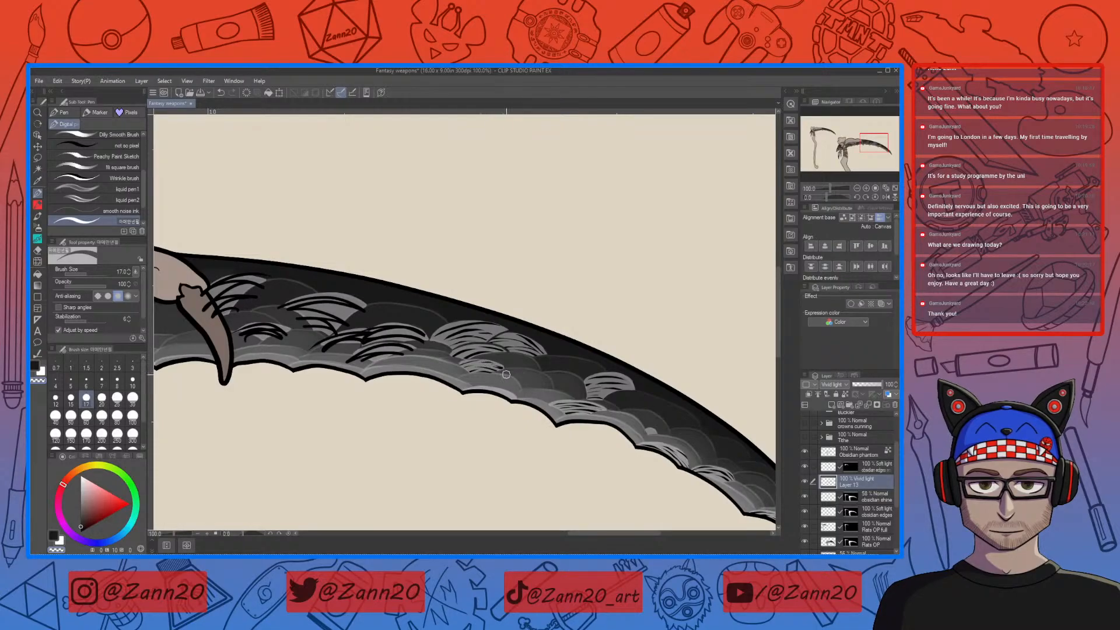
Carve the hatch lines thinner on the next facet cluster between mid-blade and the skull's fang
drag(419, 432, 505, 460)
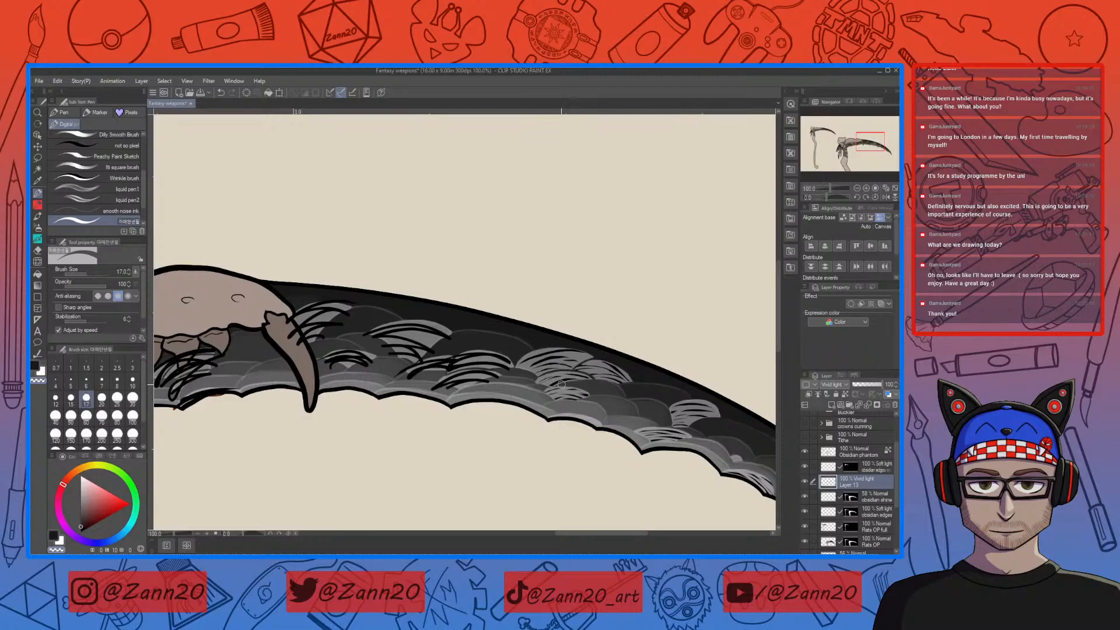
drag(453, 367, 465, 382)
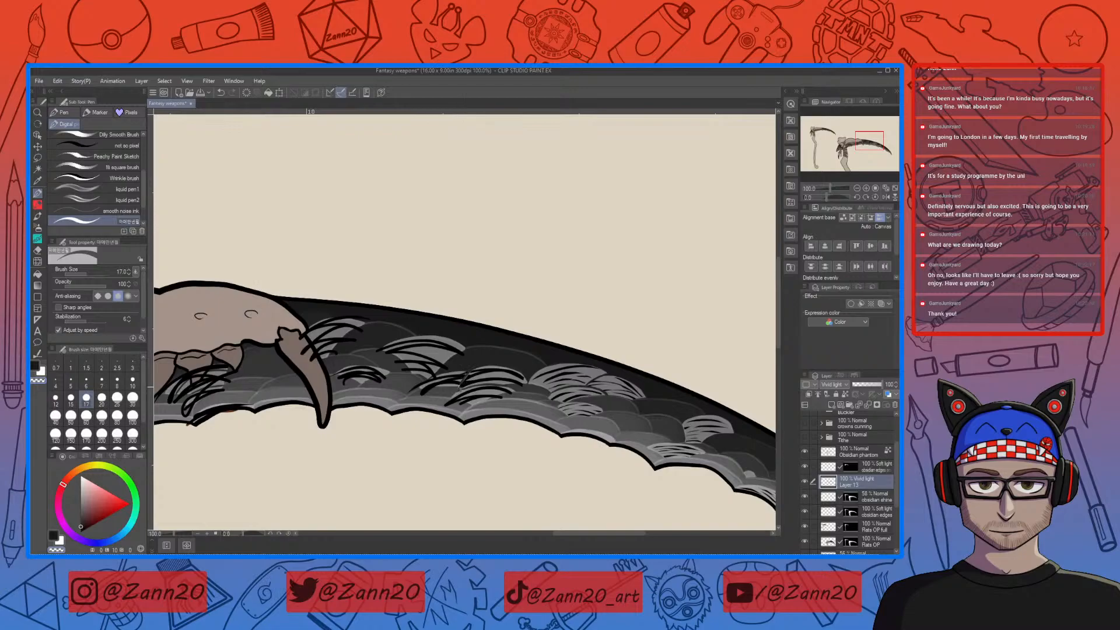
drag(468, 373, 459, 389)
drag(461, 374, 414, 384)
key(ctrl+z)
key(ctrl+y)
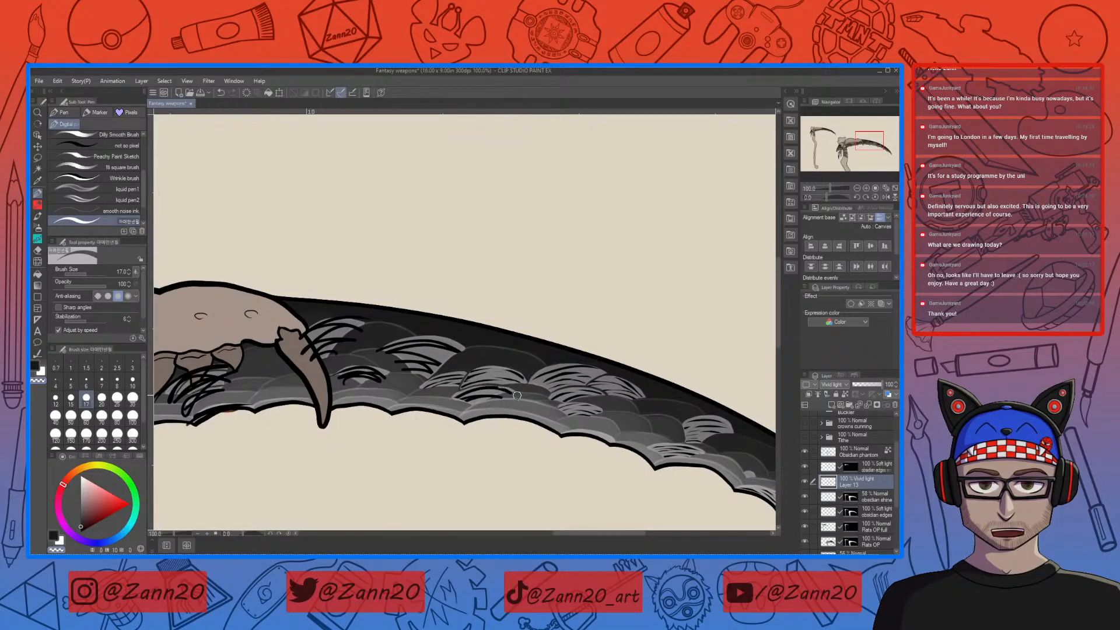
drag(513, 392, 452, 399)
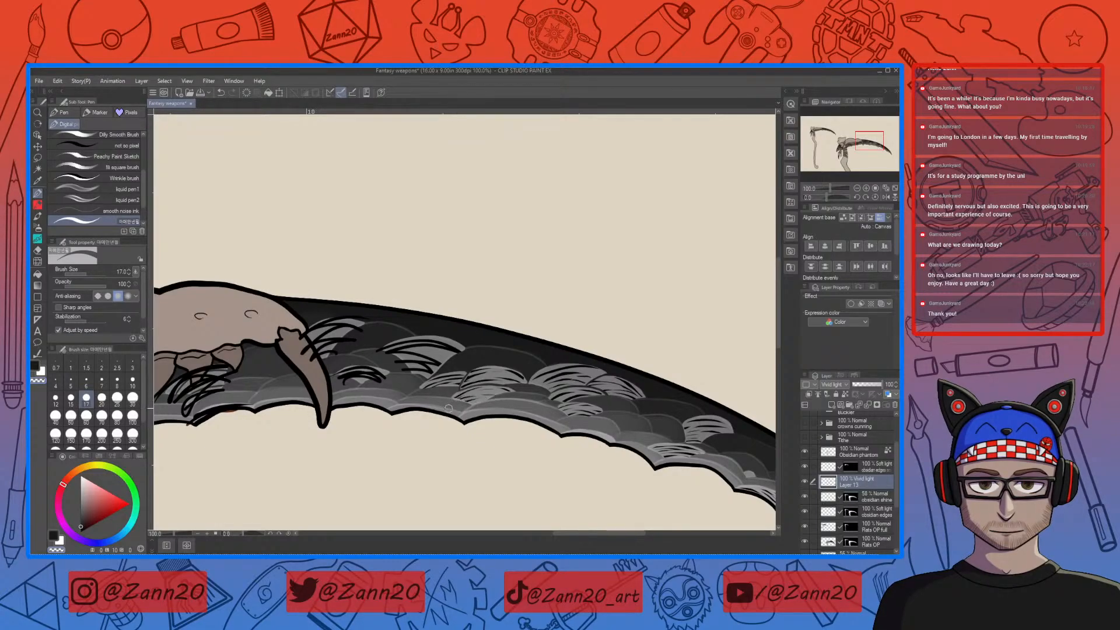
drag(433, 400, 488, 406)
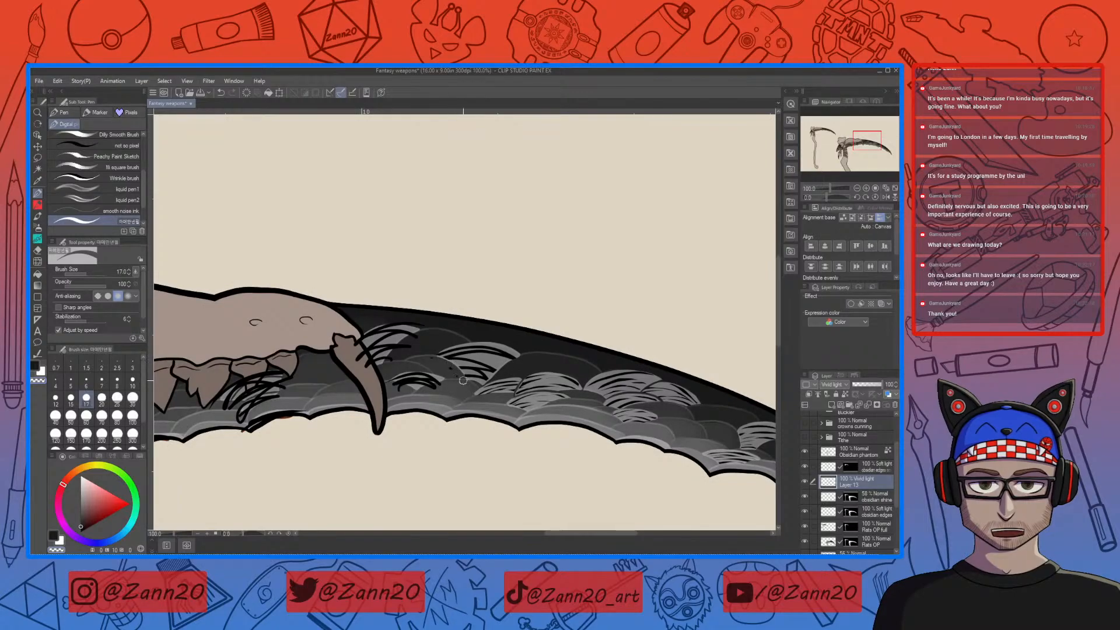
Thin the hatch lines on the light upper facet a short way beyond the fang
drag(580, 377, 562, 375)
mouse_move(426, 355)
mouse_down()
mouse_move(500, 373)
mouse_move(495, 353)
mouse_move(439, 348)
mouse_move(418, 357)
mouse_up()
key(ctrl+z)
mouse_move(502, 353)
mouse_down()
mouse_move(423, 358)
mouse_move(494, 363)
mouse_move(464, 360)
mouse_move(486, 370)
mouse_move(443, 368)
mouse_up()
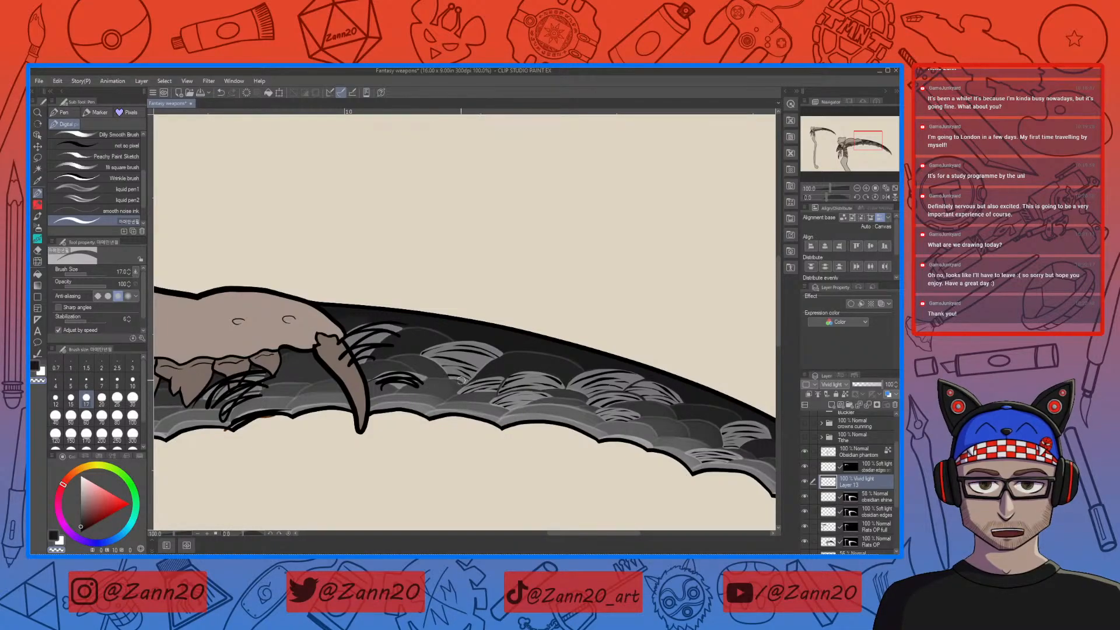
Thin the hatch lines on the small low facet and the upper facet right beside the fang
drag(466, 443, 550, 438)
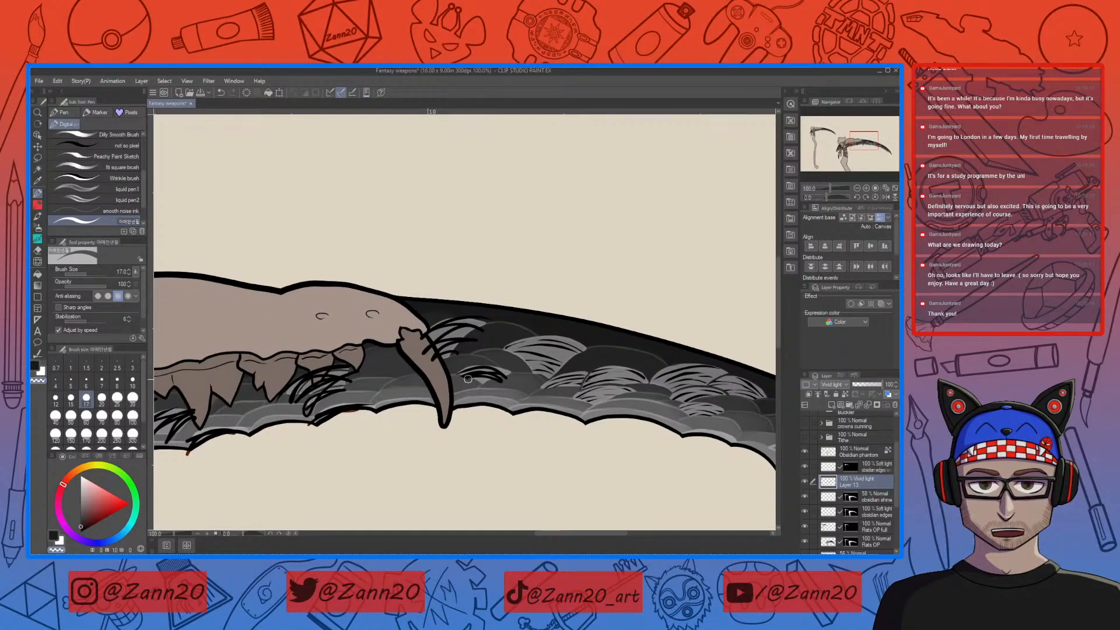
drag(452, 376, 466, 383)
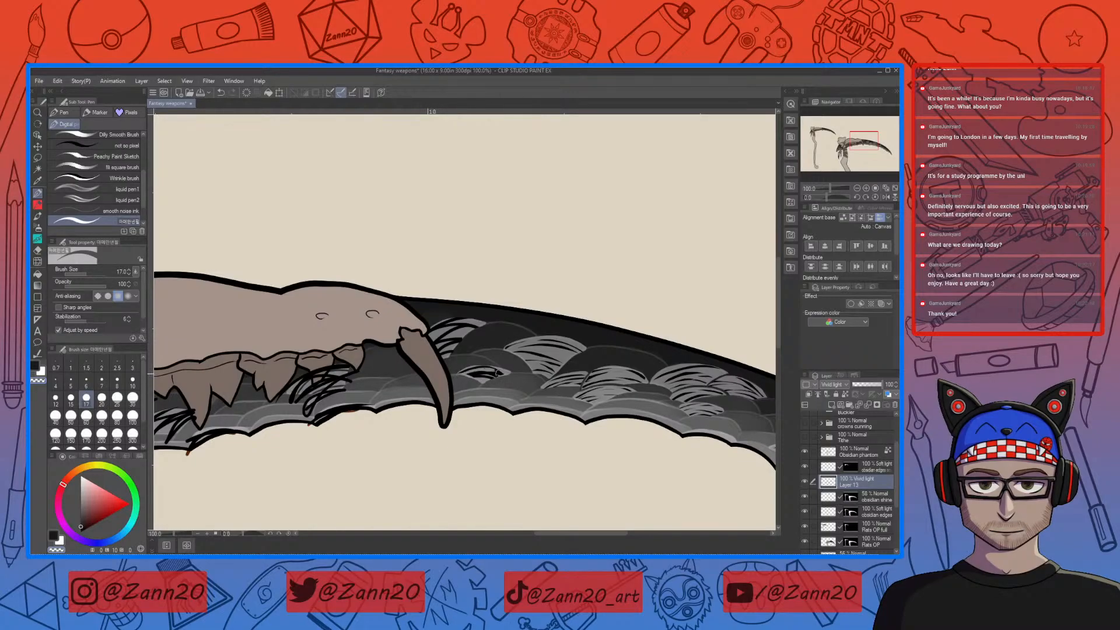
key(ctrl+z)
key(ctrl+y)
key(ctrl+z)
drag(479, 371, 459, 372)
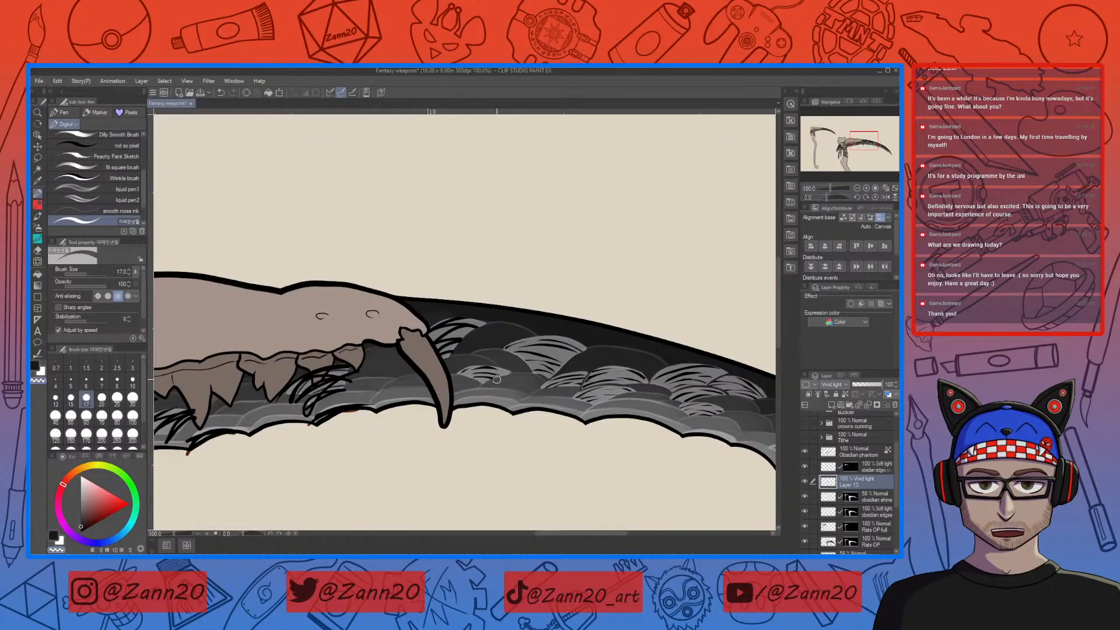
drag(483, 396, 502, 431)
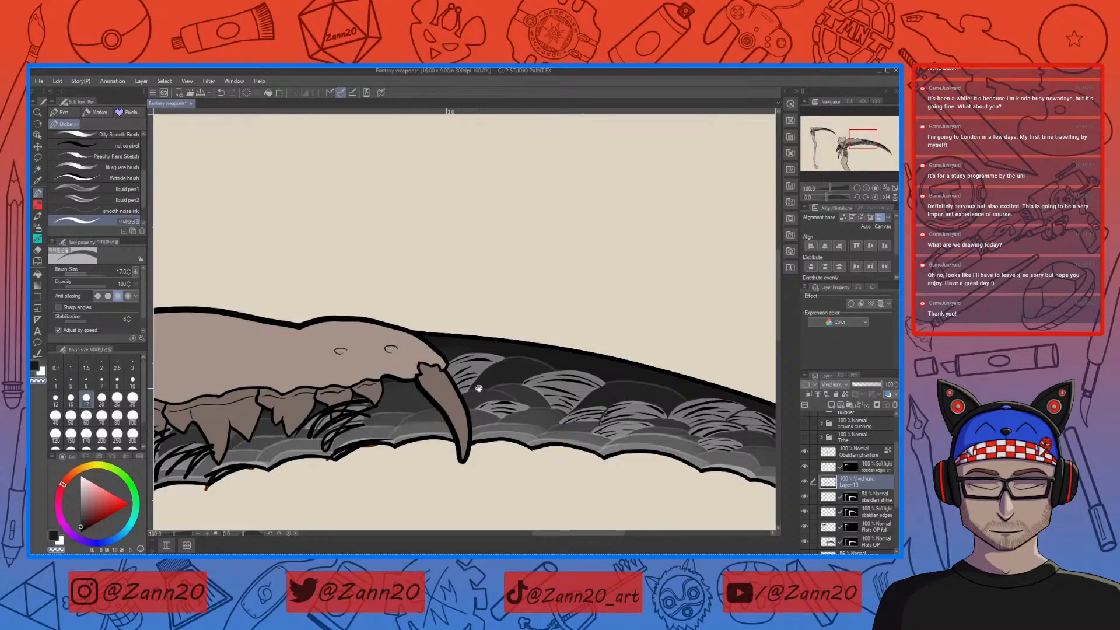
drag(479, 387, 515, 327)
Thin the hatch lines on the blade facets beneath the skull's small front teeth
drag(499, 431, 554, 444)
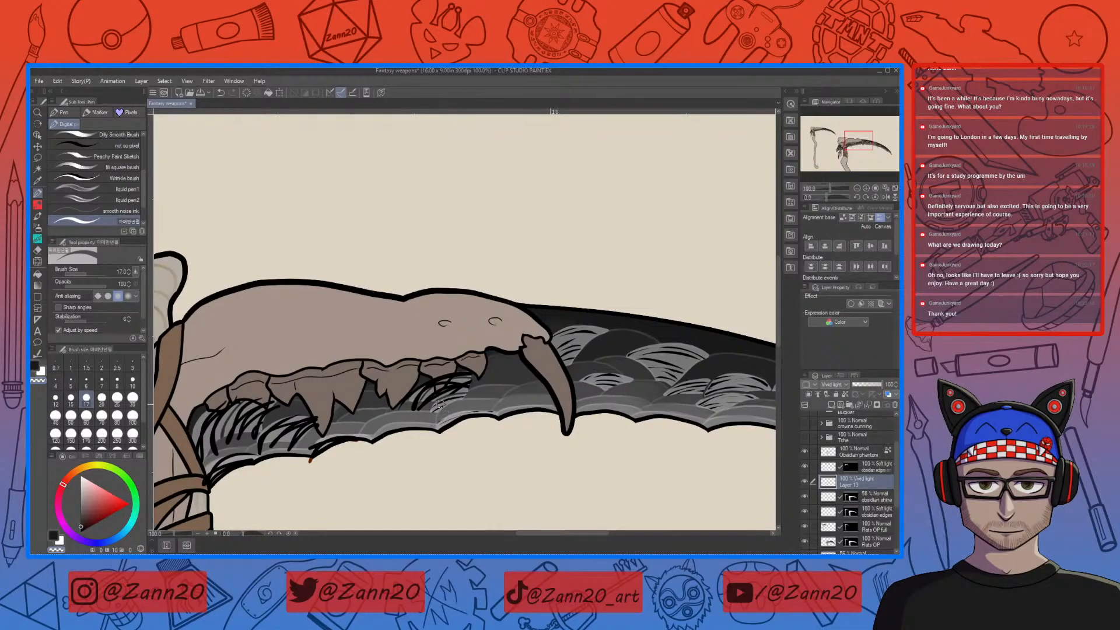
mouse_move(472, 386)
mouse_down()
mouse_move(421, 403)
mouse_move(462, 389)
mouse_move(412, 386)
mouse_up()
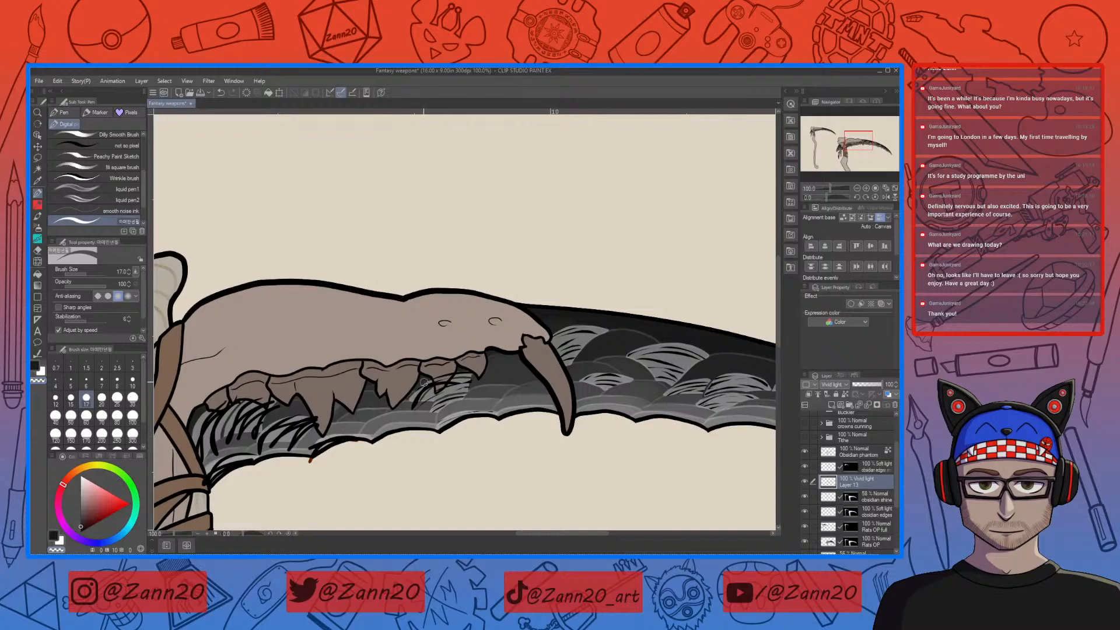
drag(413, 407, 432, 388)
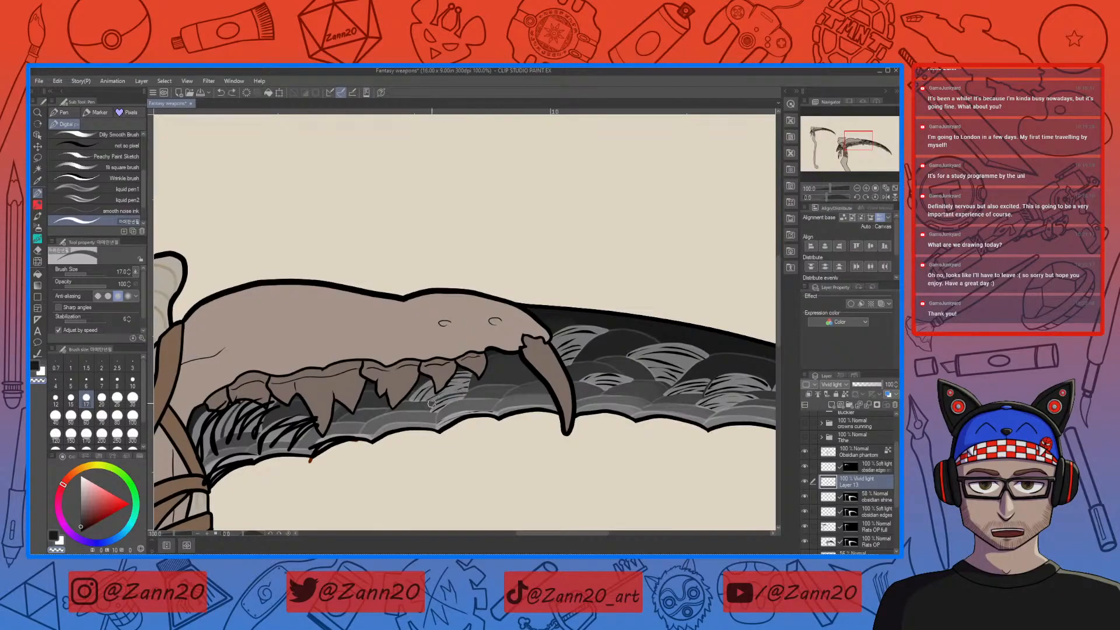
Thin the hatch lines beneath the skull's large back teeth, up to the leather wraps
drag(309, 460, 436, 430)
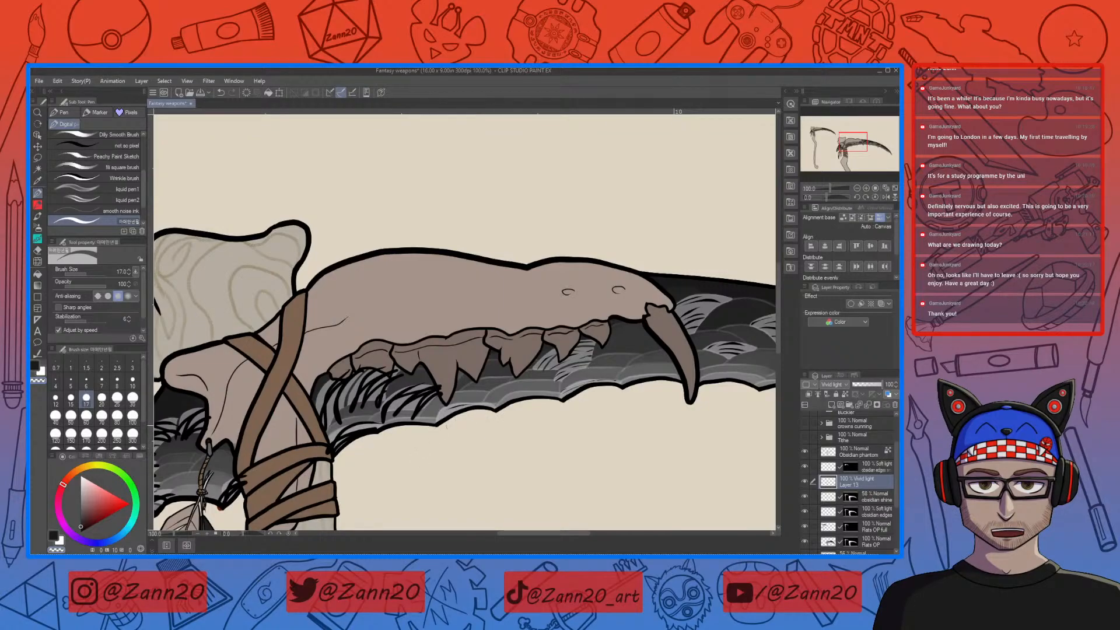
drag(402, 453, 454, 442)
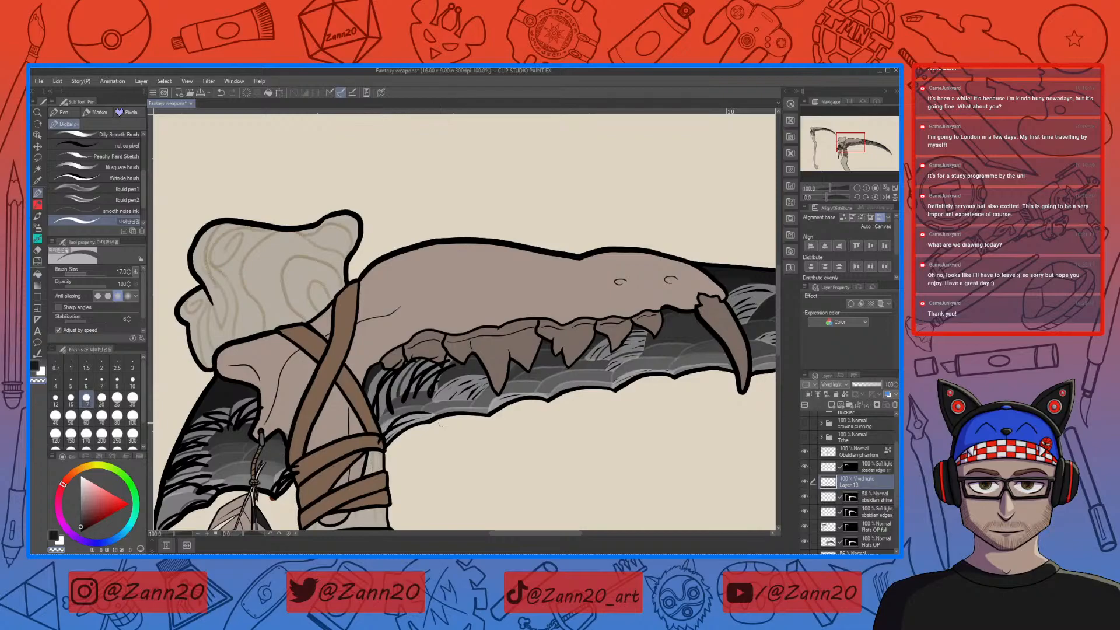
drag(379, 443, 438, 417)
drag(437, 365, 408, 392)
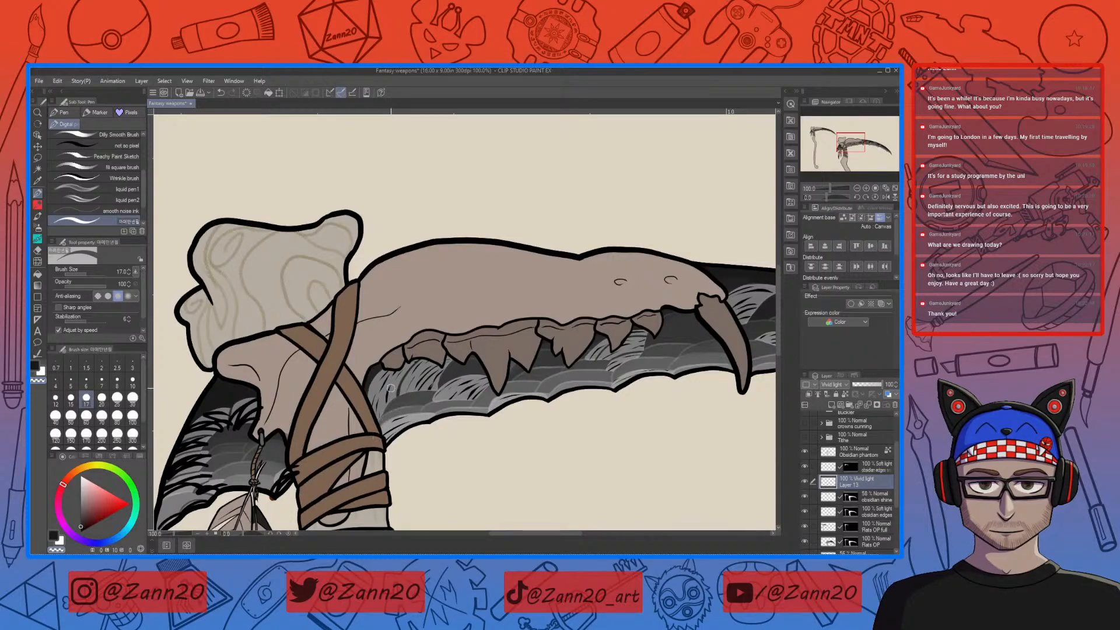
Thin the hatch lines on the upper and middle facets of the short rear blade behind the wraps
mouse_move(419, 430)
mouse_down()
mouse_move(447, 379)
mouse_move(507, 344)
mouse_move(547, 341)
mouse_up()
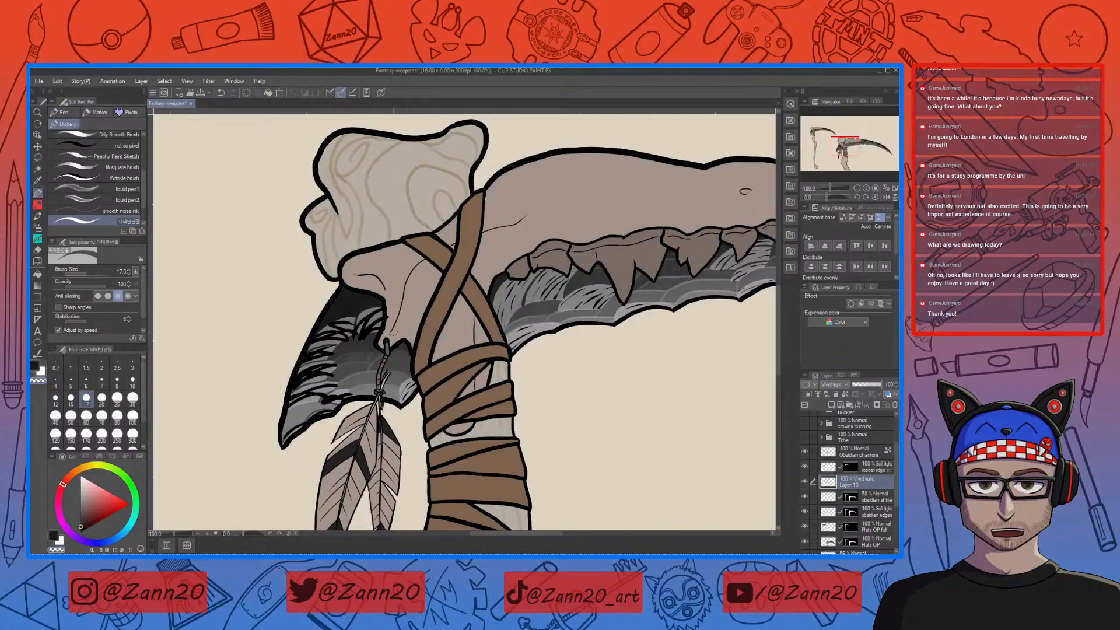
mouse_move(363, 339)
mouse_down()
mouse_move(410, 314)
mouse_move(382, 310)
mouse_move(354, 352)
mouse_move(369, 322)
mouse_move(359, 331)
mouse_move(395, 310)
mouse_move(361, 323)
mouse_up()
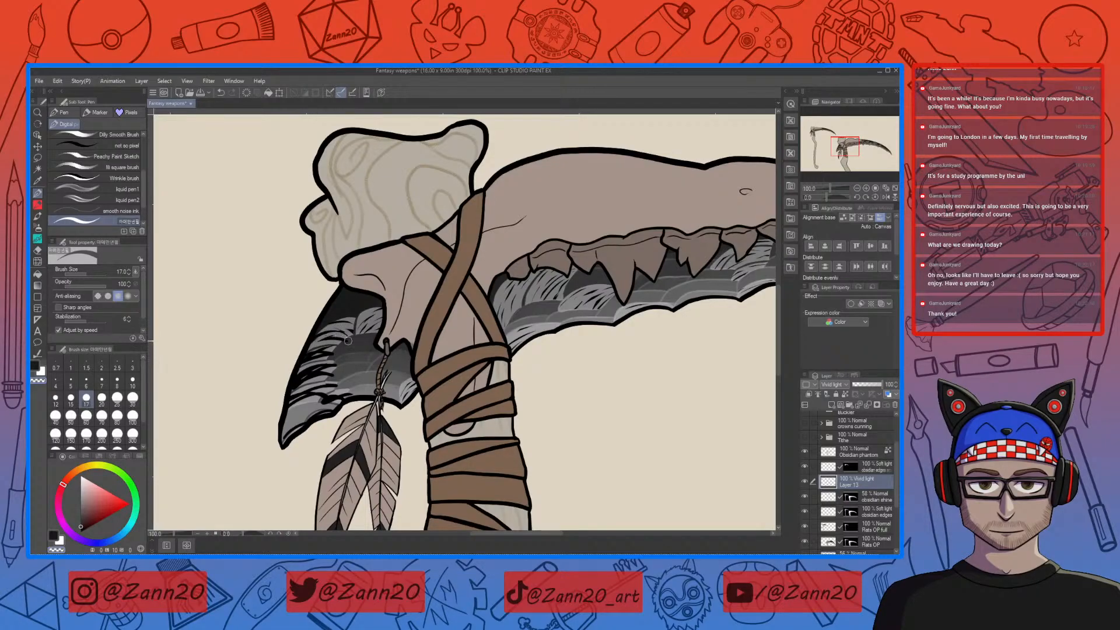
drag(304, 368, 321, 352)
drag(300, 358, 337, 347)
drag(296, 360, 323, 351)
mouse_move(296, 365)
mouse_down()
mouse_move(347, 349)
mouse_move(366, 363)
mouse_move(335, 353)
mouse_up()
mouse_move(340, 367)
mouse_down()
mouse_move(298, 379)
mouse_move(333, 373)
mouse_up()
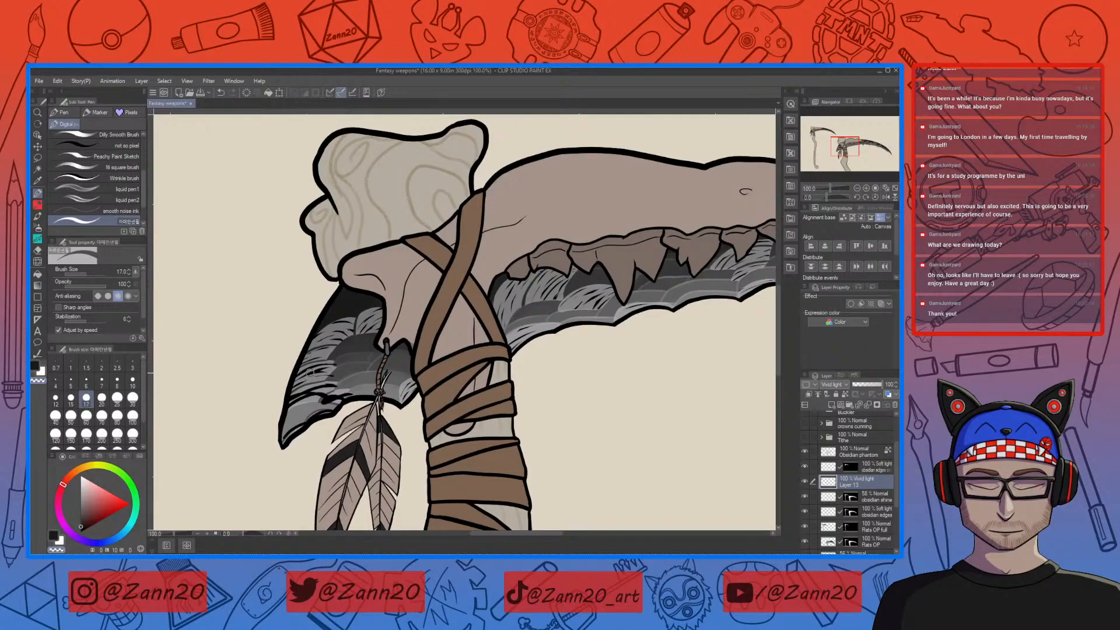
drag(301, 375, 330, 367)
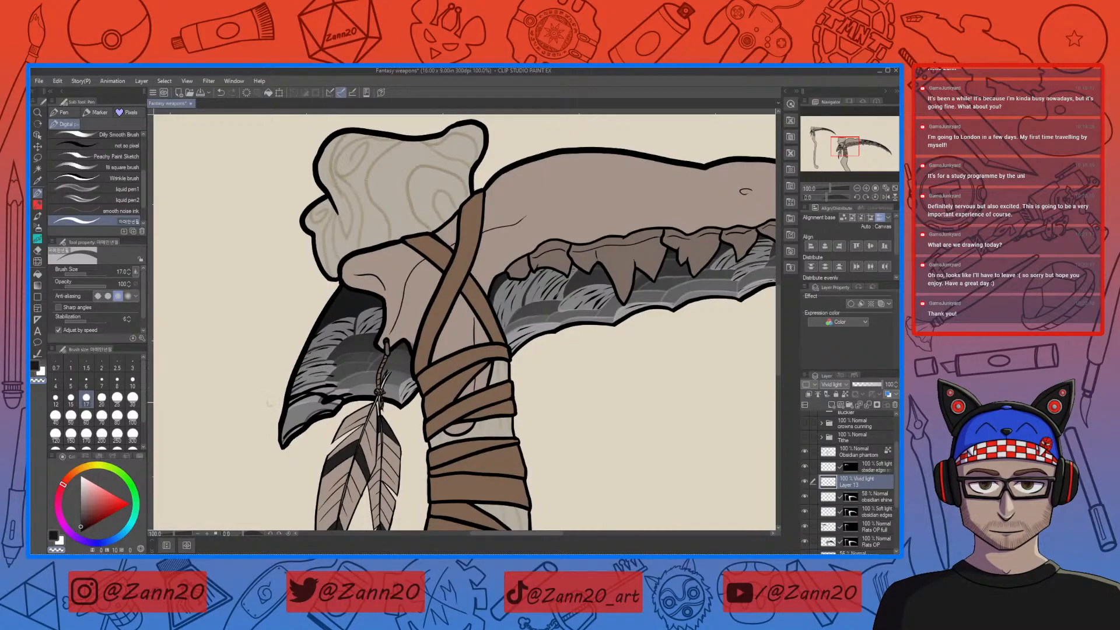
Thin the hatch lines on the short rear blade's lower facets toward its tip, undoing the last stroke
drag(319, 364, 337, 366)
drag(284, 440, 307, 424)
mouse_move(321, 403)
mouse_down()
mouse_move(362, 401)
mouse_move(350, 392)
mouse_move(323, 416)
mouse_move(366, 394)
mouse_move(354, 390)
mouse_move(340, 409)
mouse_up()
key(ctrl+z)
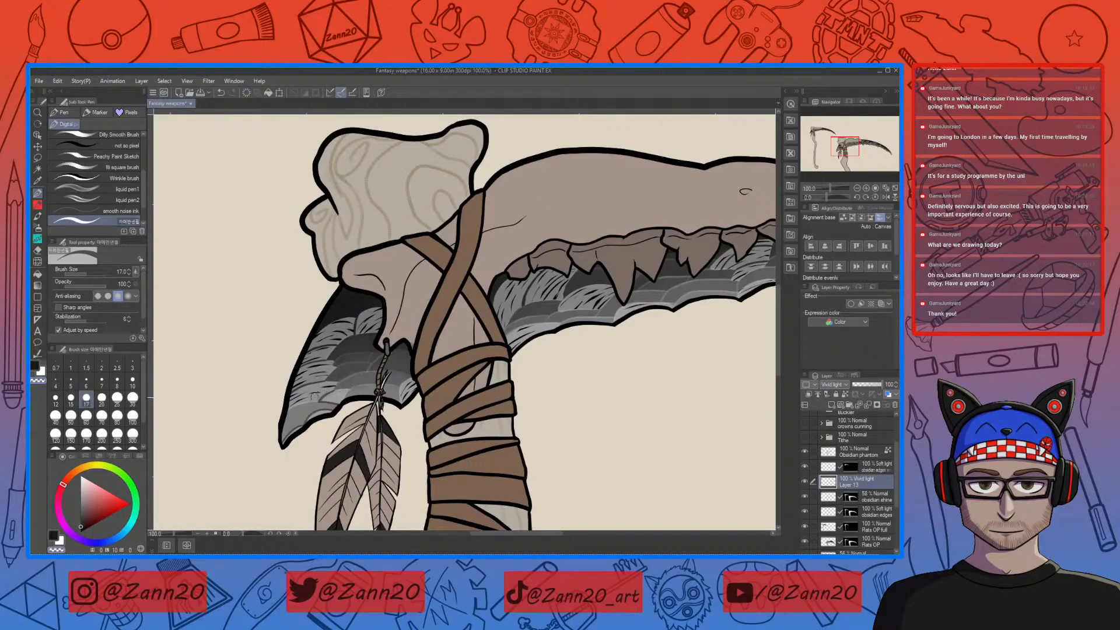
Thin the hatch lines on the serrated edge facets along the outer part of the long blade
key(ctrl+minus)
key(ctrl+minus)
key(ctrl+minus)
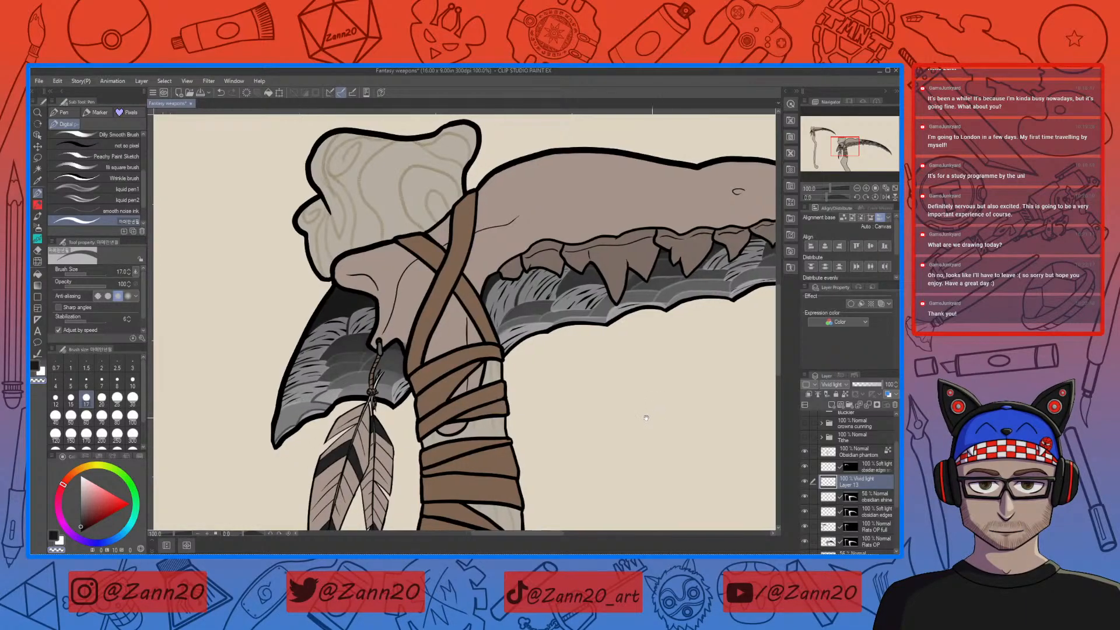
key(ctrl+minus)
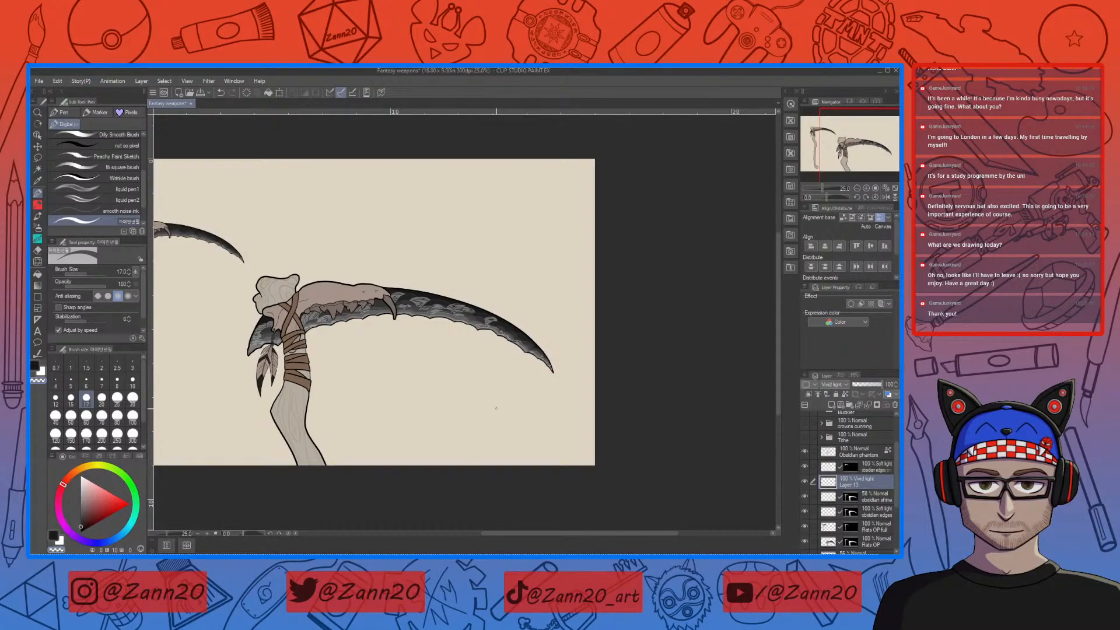
key(ctrl+plus)
key(ctrl+plus)
key(ctrl+plus)
drag(625, 331, 497, 430)
key(ctrl+plus)
drag(519, 363, 497, 411)
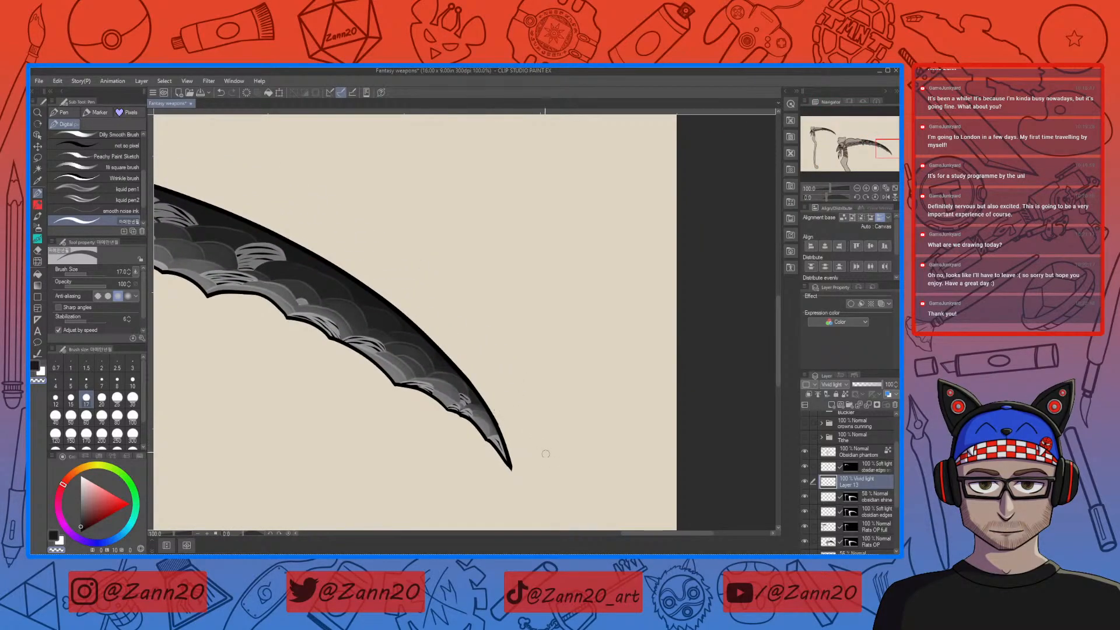
key(ctrl+plus)
drag(567, 453, 491, 386)
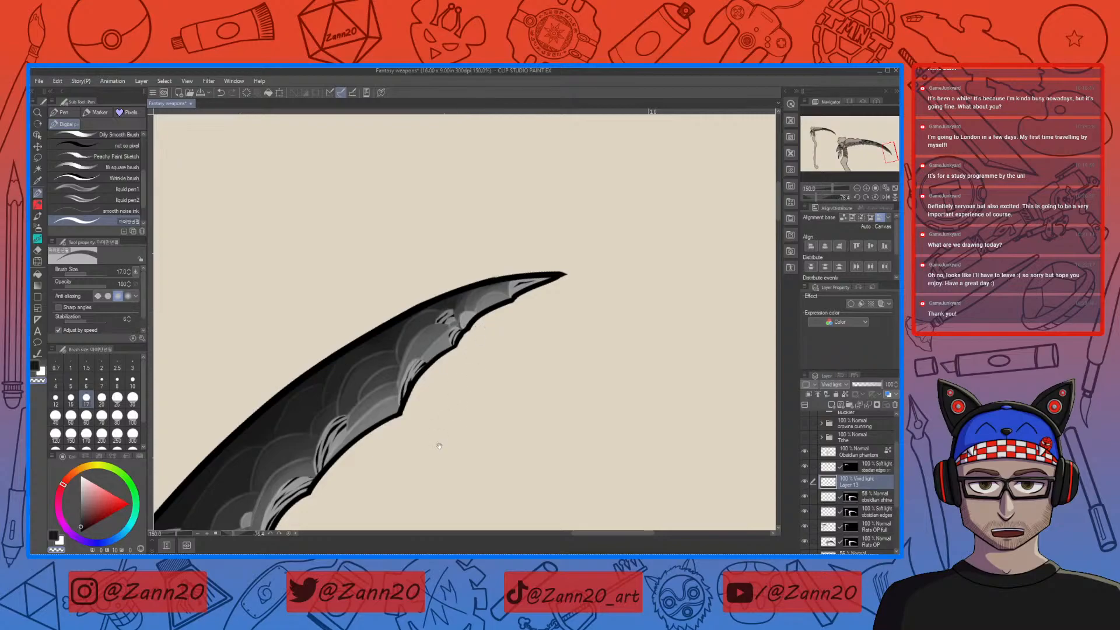
drag(438, 445, 521, 304)
drag(456, 386, 489, 371)
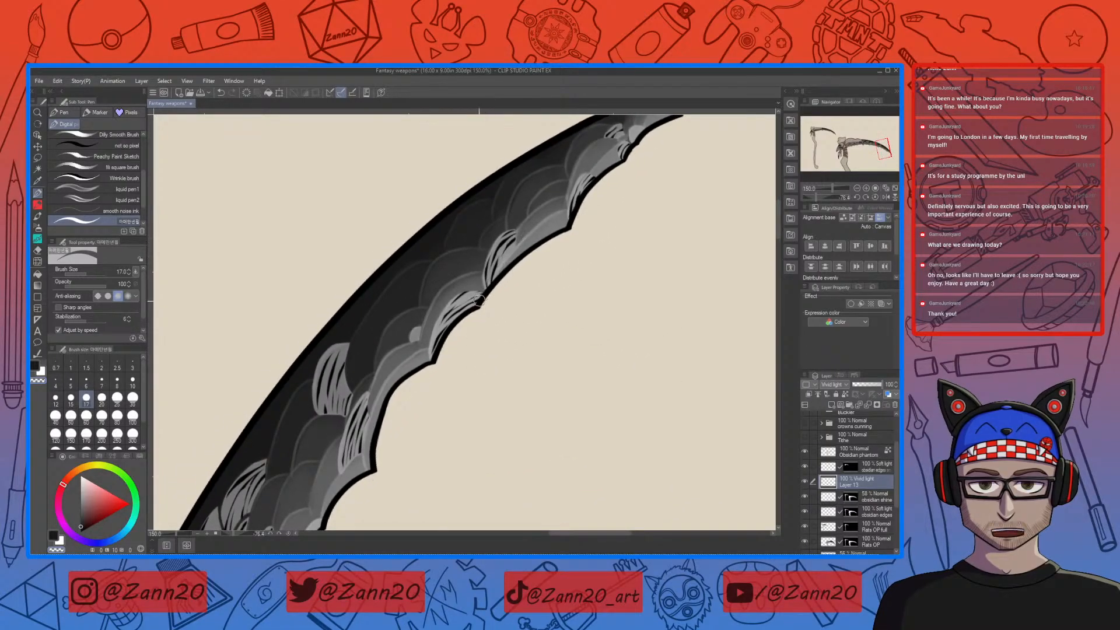
drag(480, 298, 448, 324)
drag(417, 427, 472, 397)
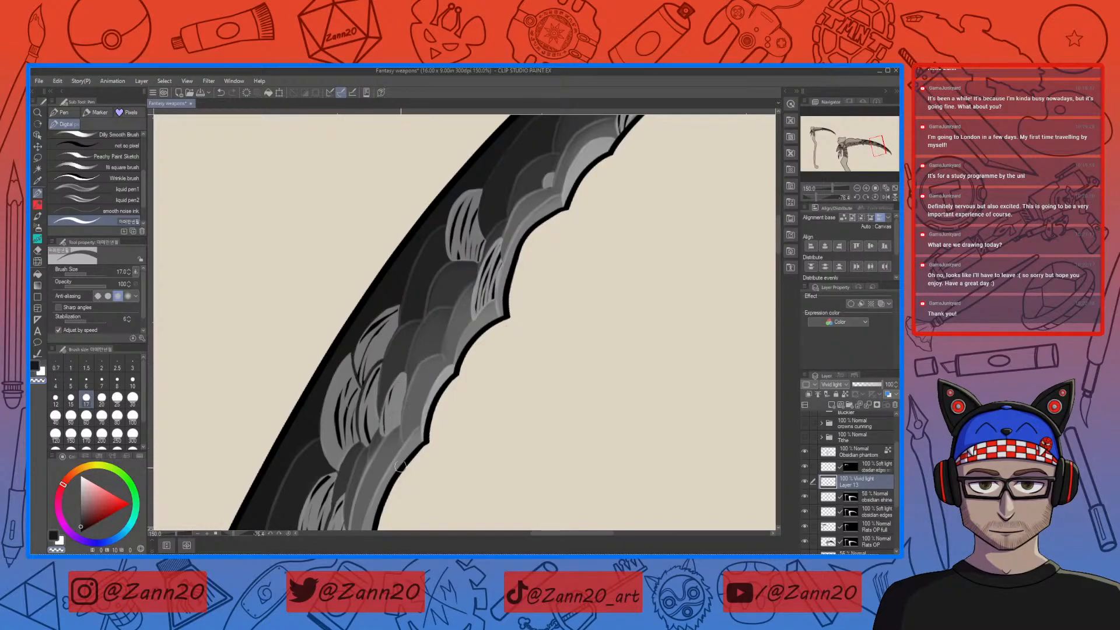
Thin the hatch lines on the long blade's middle facets, up to the small facet beside the fang
scroll(404, 428, up, 3)
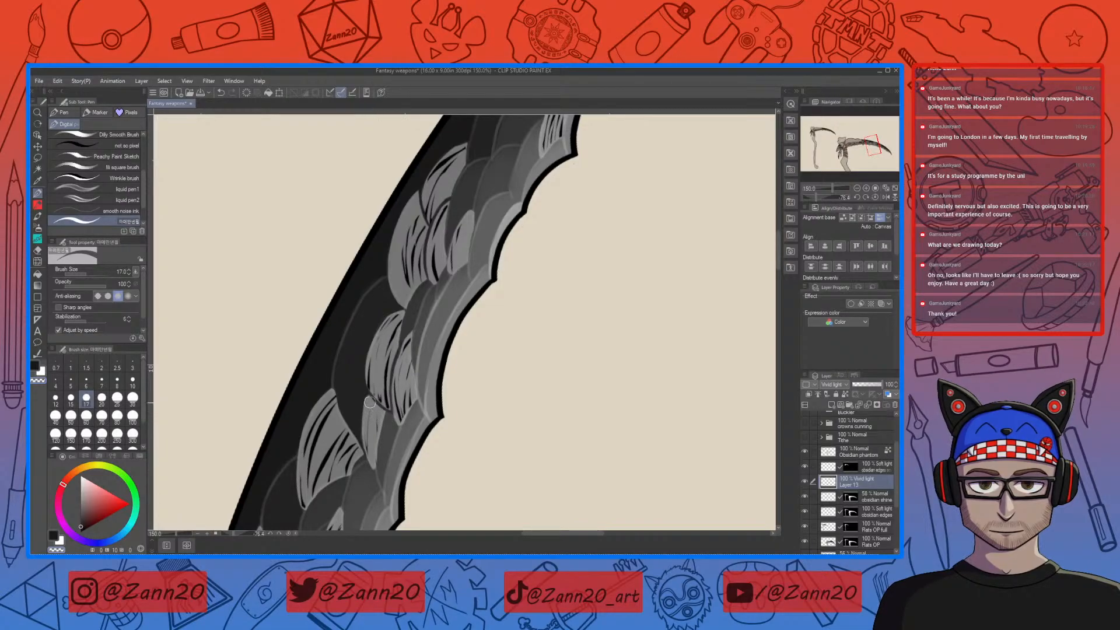
drag(406, 447, 493, 270)
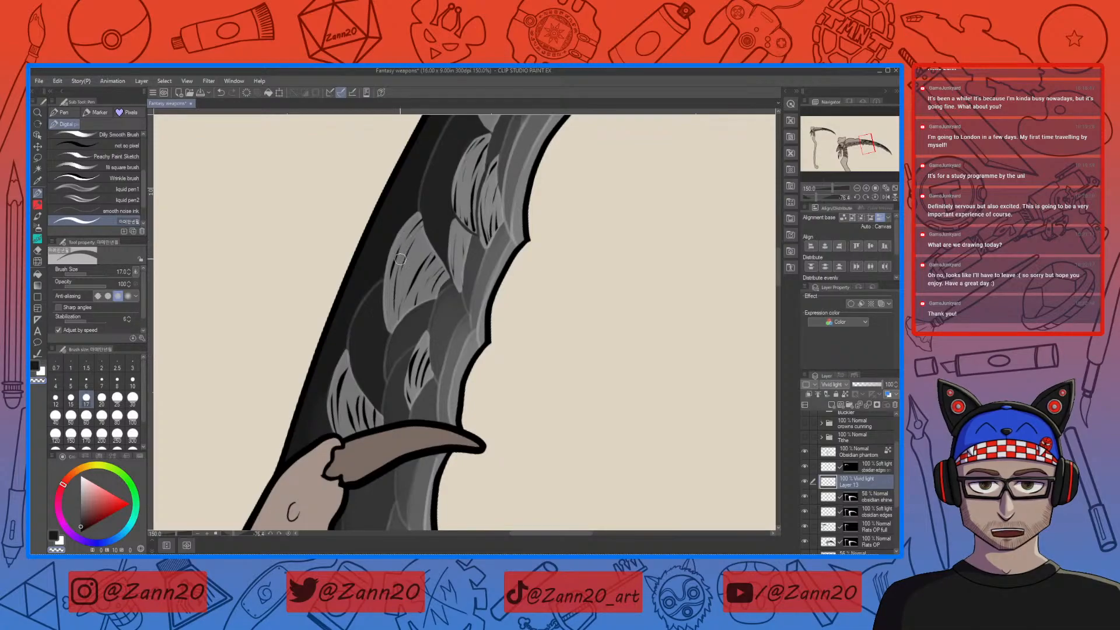
drag(466, 450, 411, 410)
mouse_move(362, 309)
mouse_down()
mouse_move(355, 365)
mouse_move(386, 294)
mouse_move(360, 364)
mouse_move(374, 326)
mouse_up()
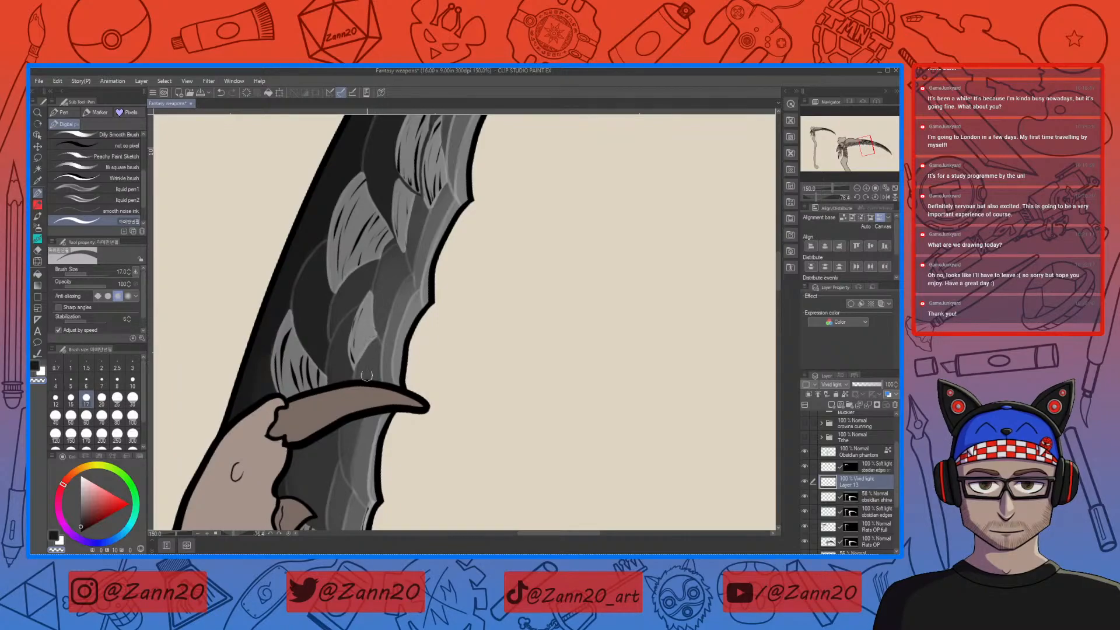
Refine the thinned hatch lines on the blade facets behind the fang, beneath the skull's small front teeth
drag(358, 397, 467, 313)
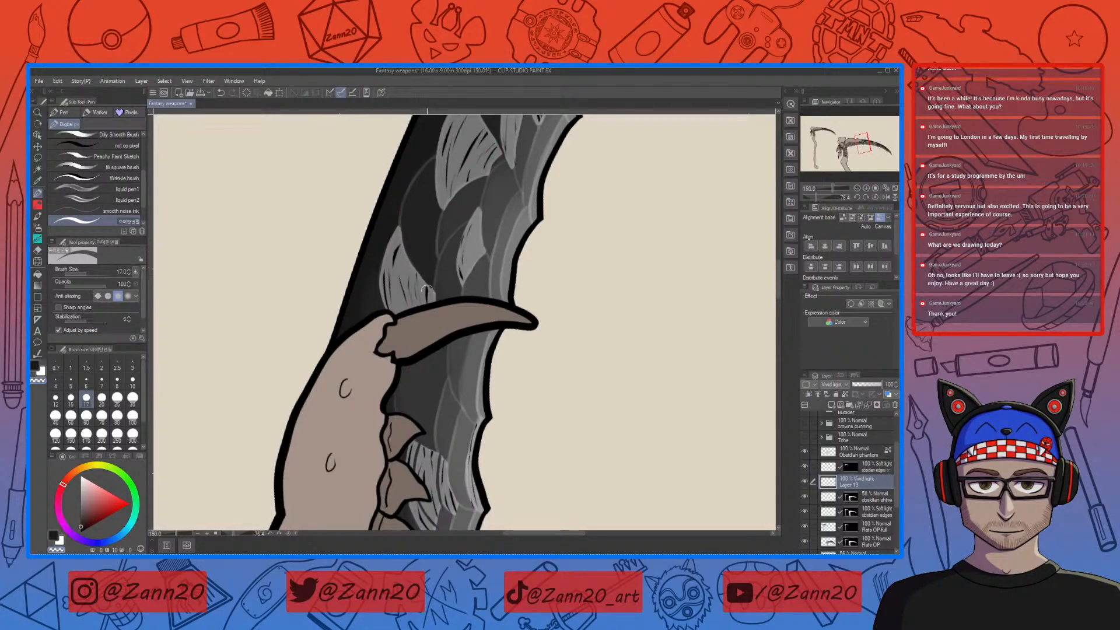
mouse_move(510, 457)
mouse_down()
mouse_move(465, 382)
mouse_move(471, 321)
mouse_up()
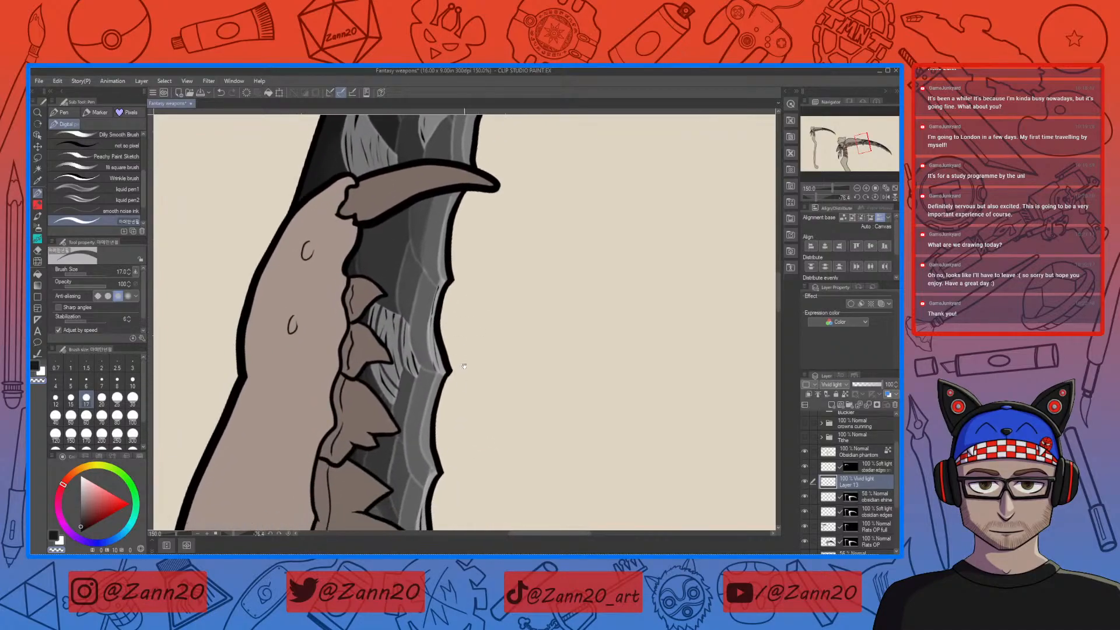
drag(451, 412, 429, 379)
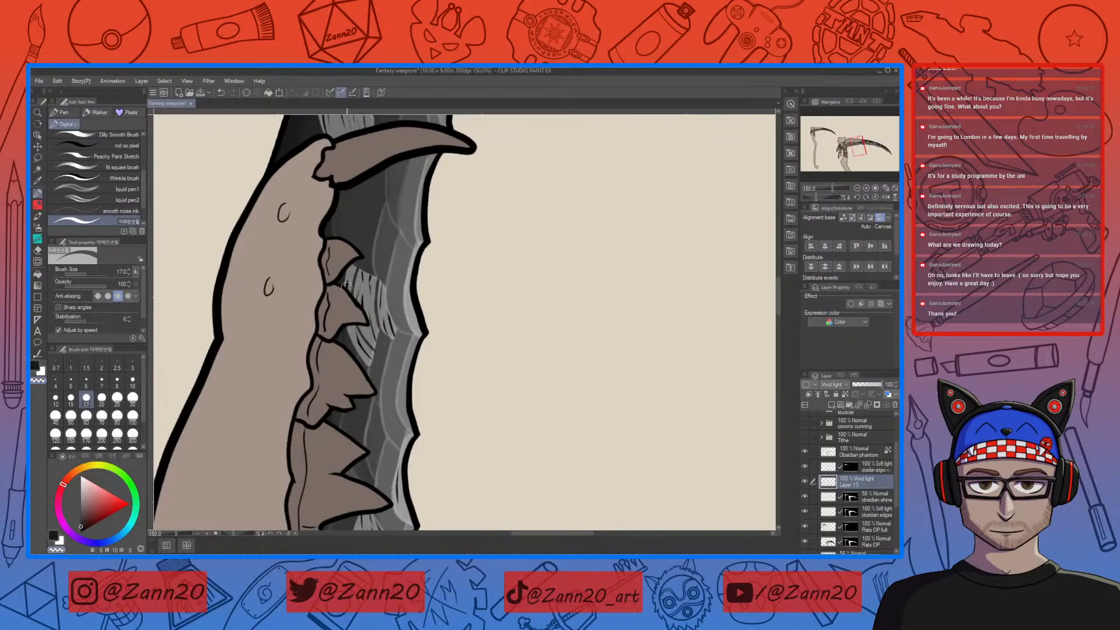
drag(351, 317, 372, 360)
Refine the hatch lines on the light facet beneath the skull's large back teeth, near the leather wraps
drag(432, 448, 414, 366)
mouse_move(404, 486)
mouse_down()
mouse_move(430, 393)
mouse_move(355, 347)
mouse_up()
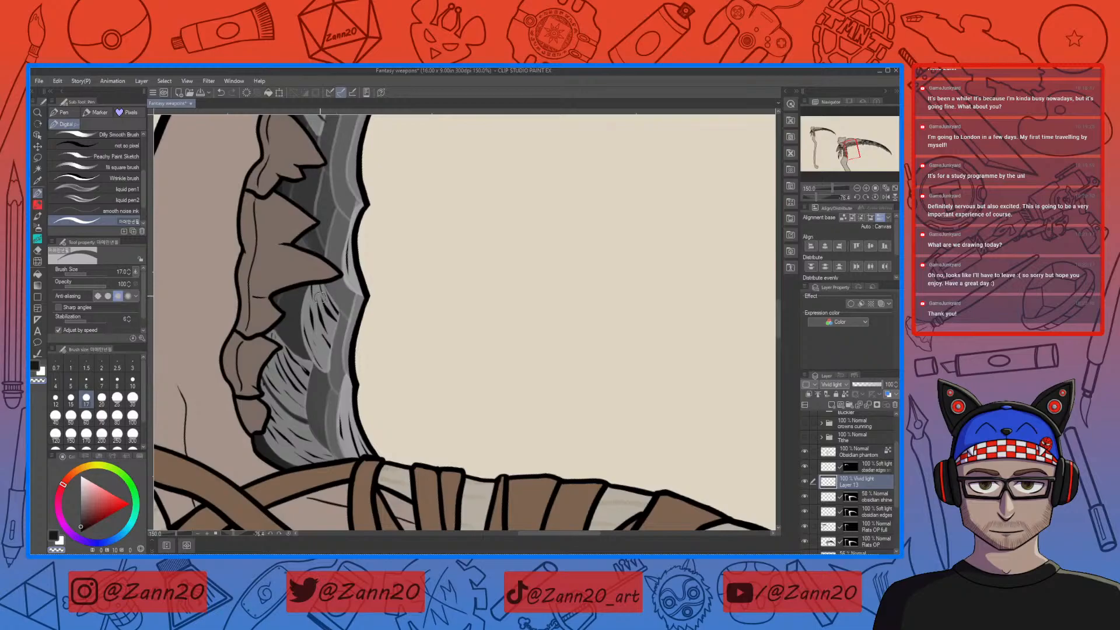
drag(310, 305, 335, 373)
mouse_move(313, 329)
mouse_down()
mouse_move(334, 385)
mouse_move(330, 372)
mouse_up()
mouse_move(318, 299)
mouse_down()
mouse_move(324, 332)
mouse_move(365, 274)
mouse_up()
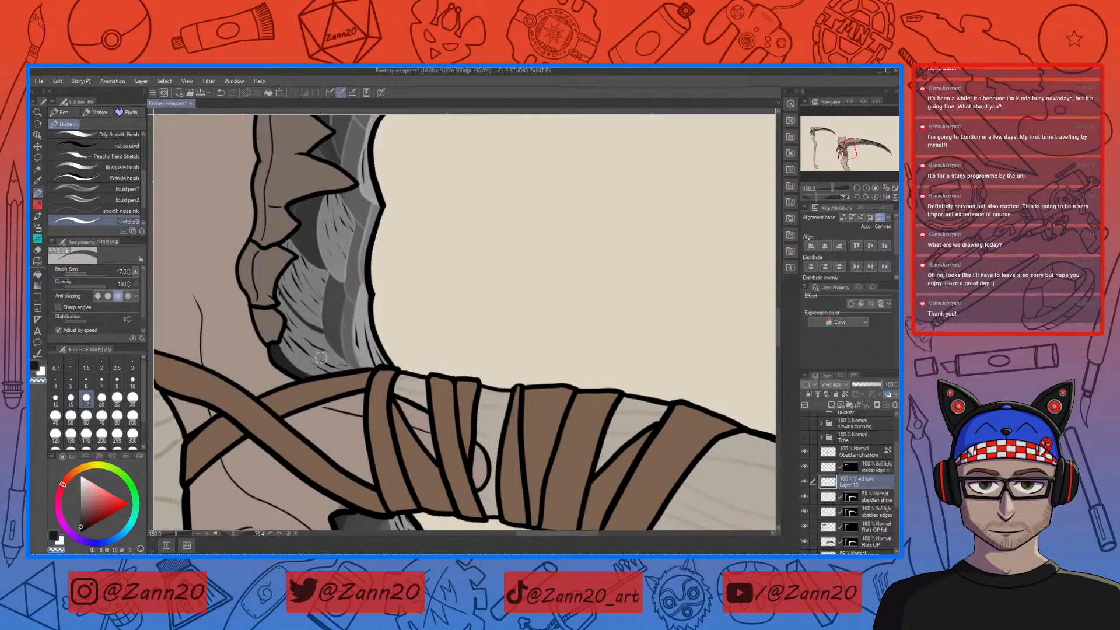
Undo the last stroke on the short rear blade's hatching beside the feathers
drag(461, 414, 507, 257)
drag(510, 444, 489, 375)
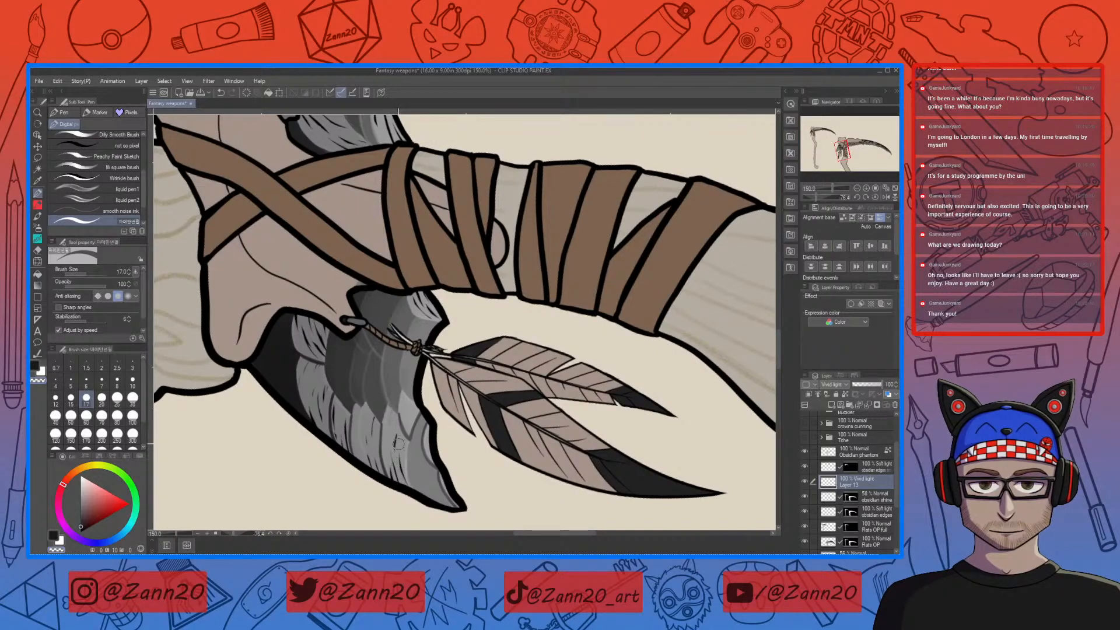
key(ctrl+z)
key(r)
drag(546, 417, 286, 386)
Examine the hatching on both obsidian blades against the whole scythe, from full-canvas and closer views
key(ctrl+minus)
key(ctrl+minus)
key(ctrl+minus)
key(ctrl+minus)
key(ctrl+minus)
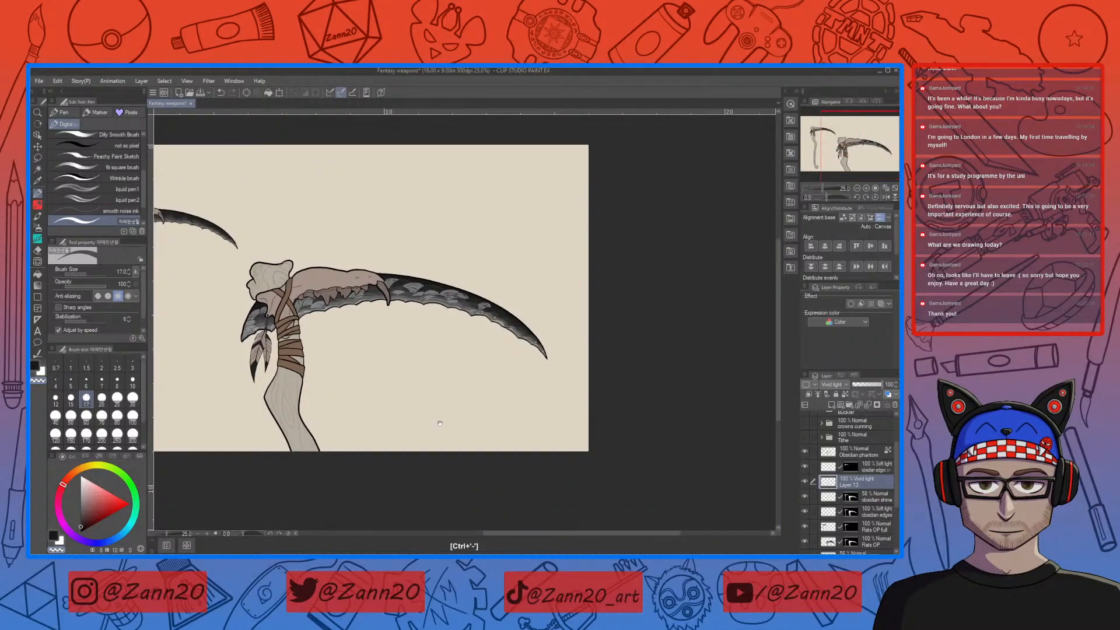
drag(438, 421, 511, 412)
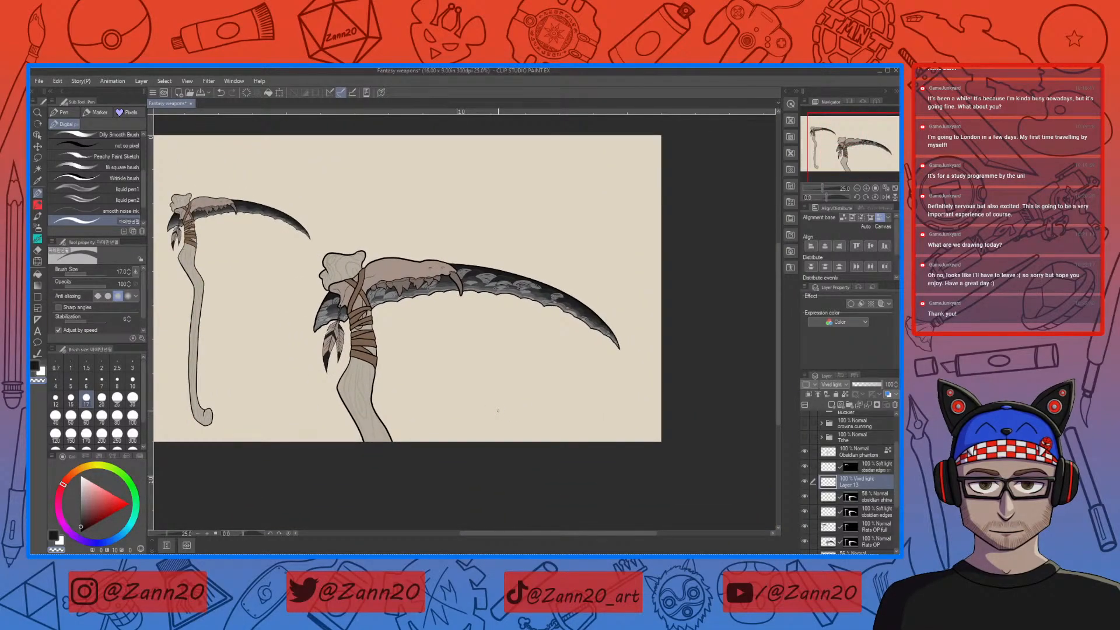
key(e)
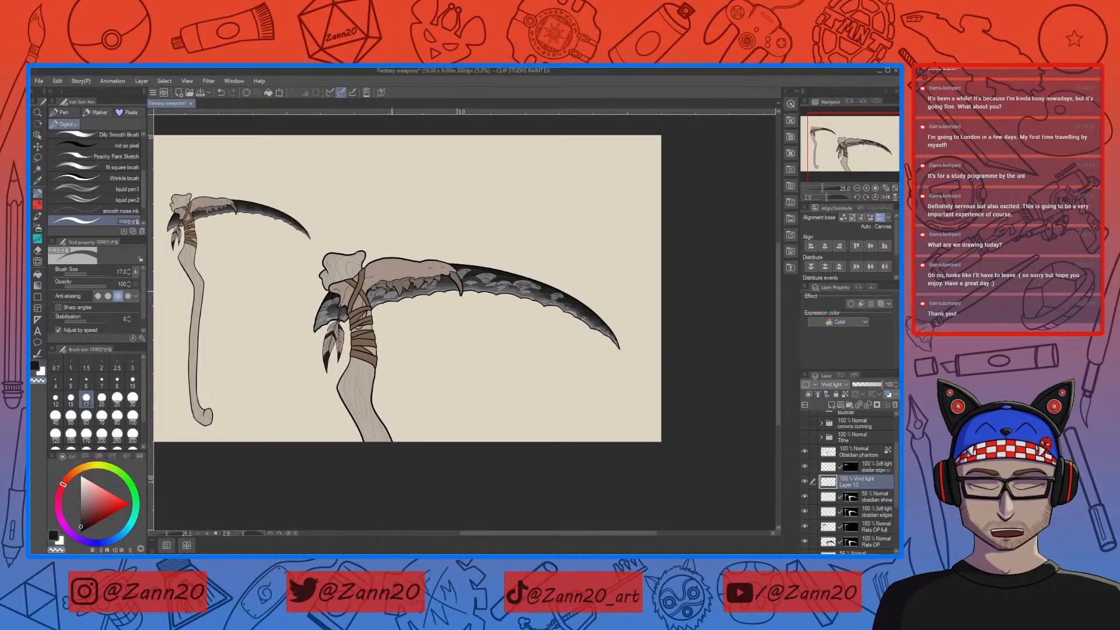
key(p)
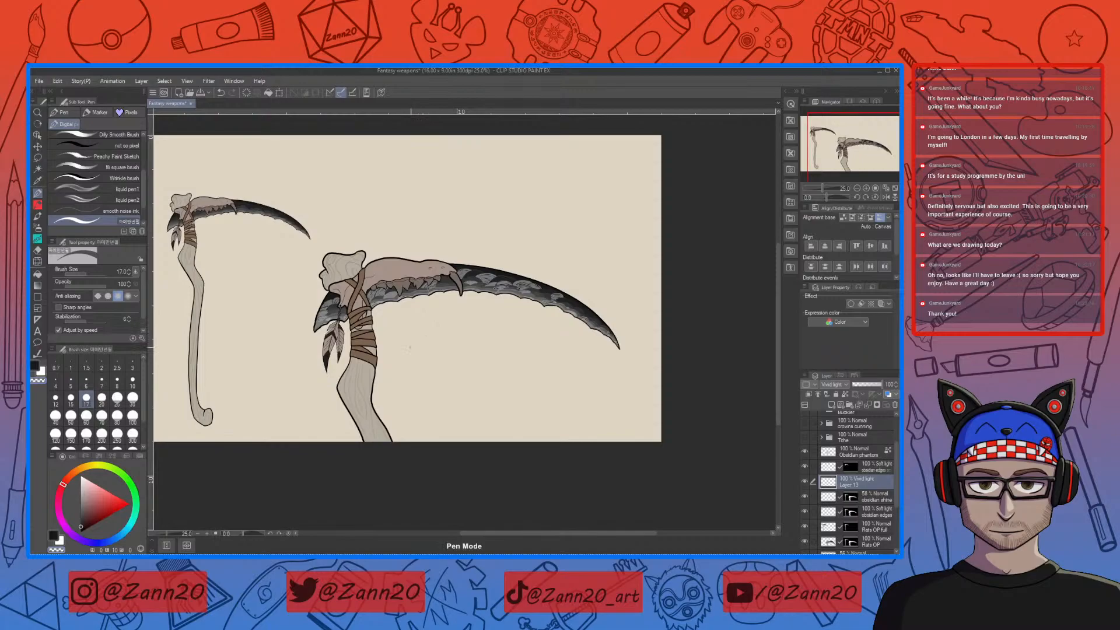
key(e)
drag(531, 351, 511, 385)
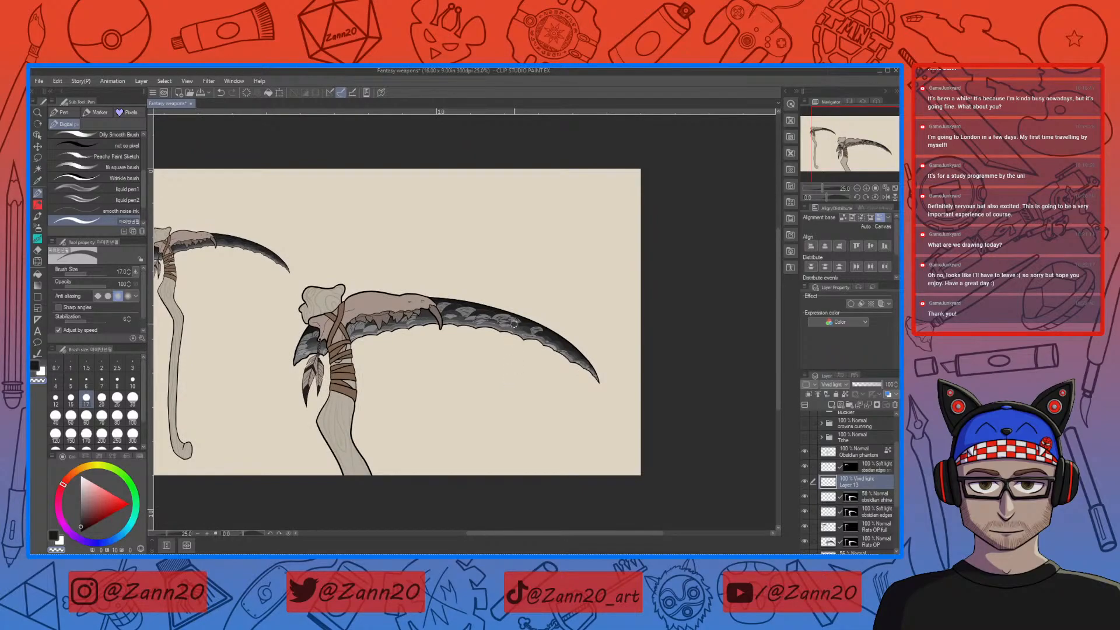
drag(387, 439, 491, 421)
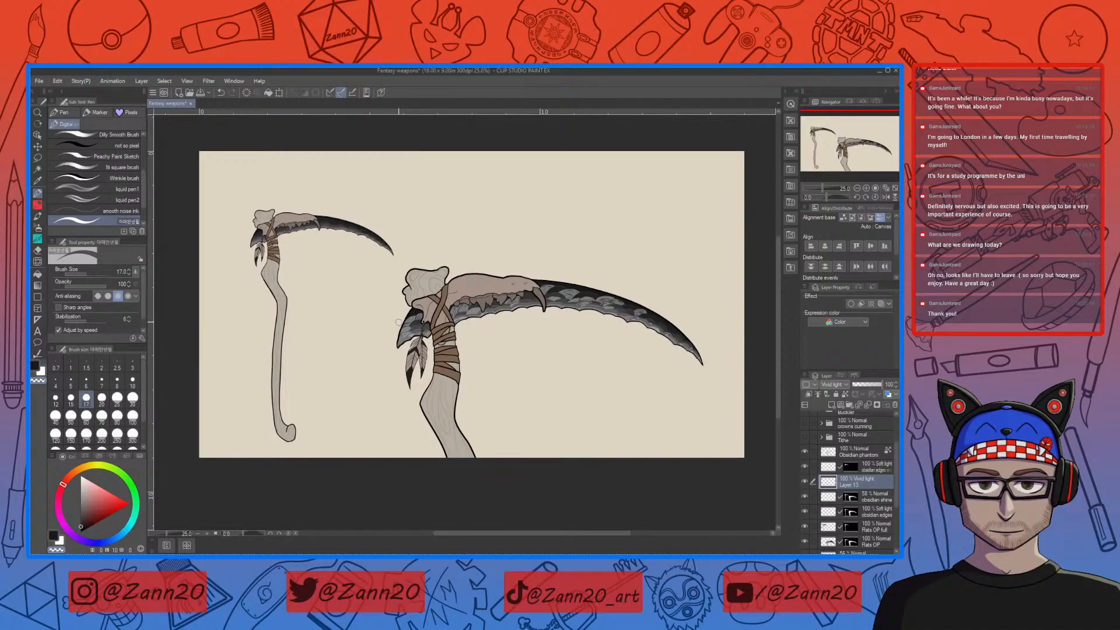
drag(610, 402, 539, 403)
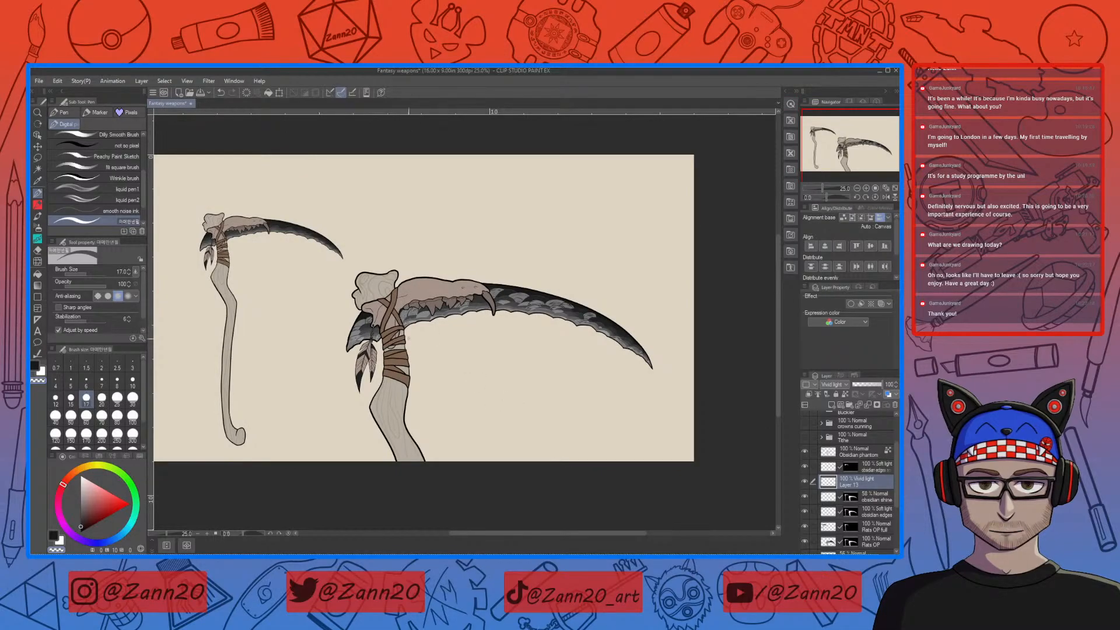
drag(607, 420, 534, 424)
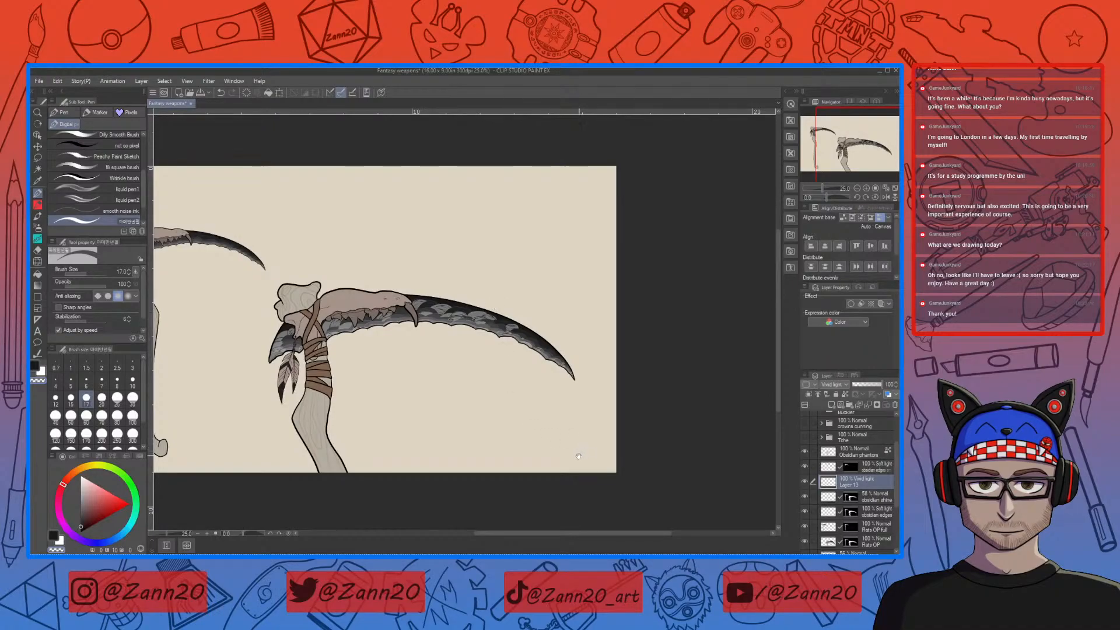
drag(578, 455, 571, 443)
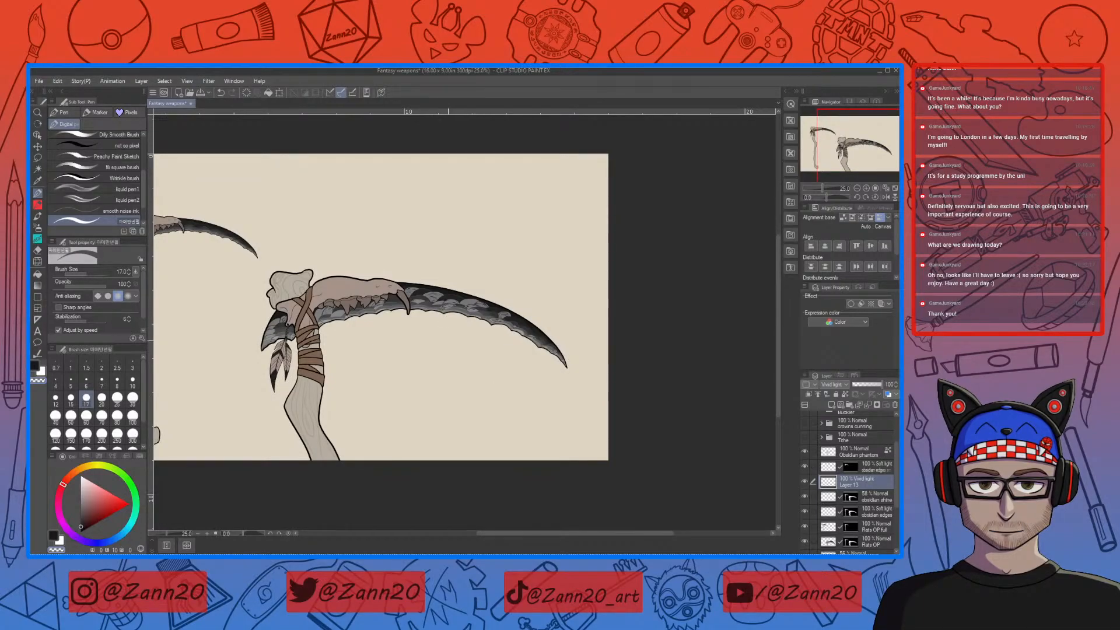
key(ctrl+minus)
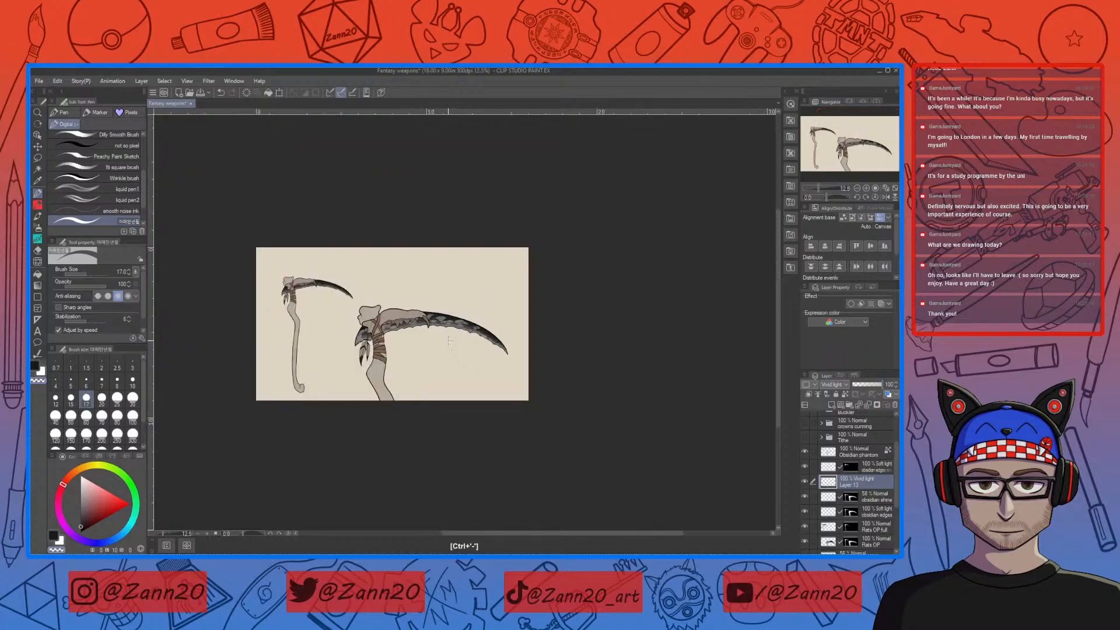
drag(448, 340, 541, 364)
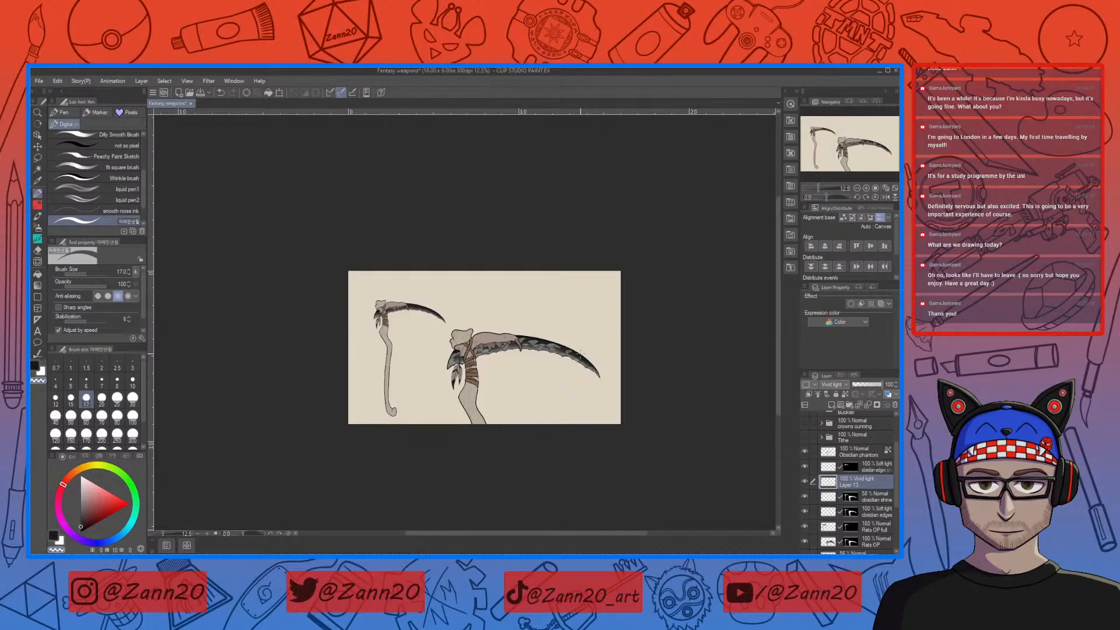
key(ctrl+plus)
key(ctrl+plus)
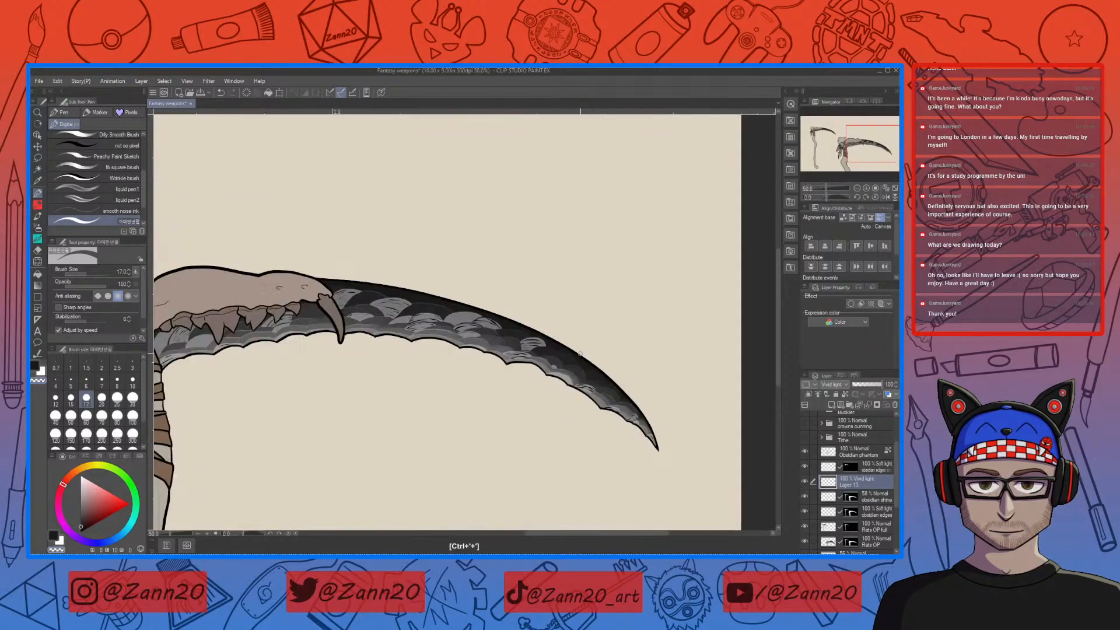
drag(421, 436, 448, 449)
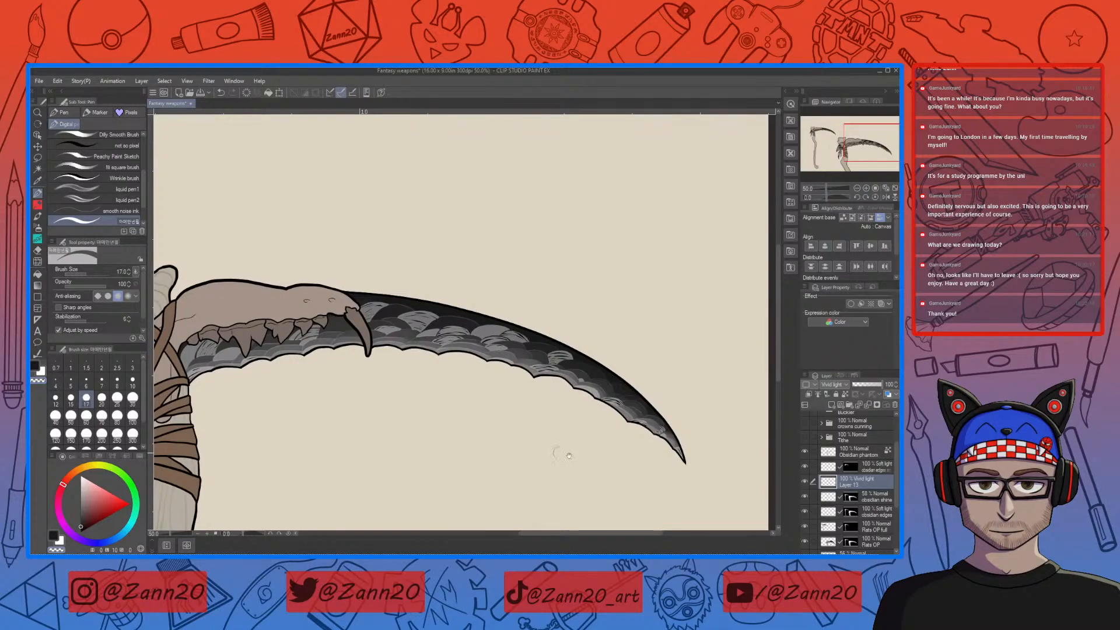
key(ctrl+minus)
key(ctrl+minus)
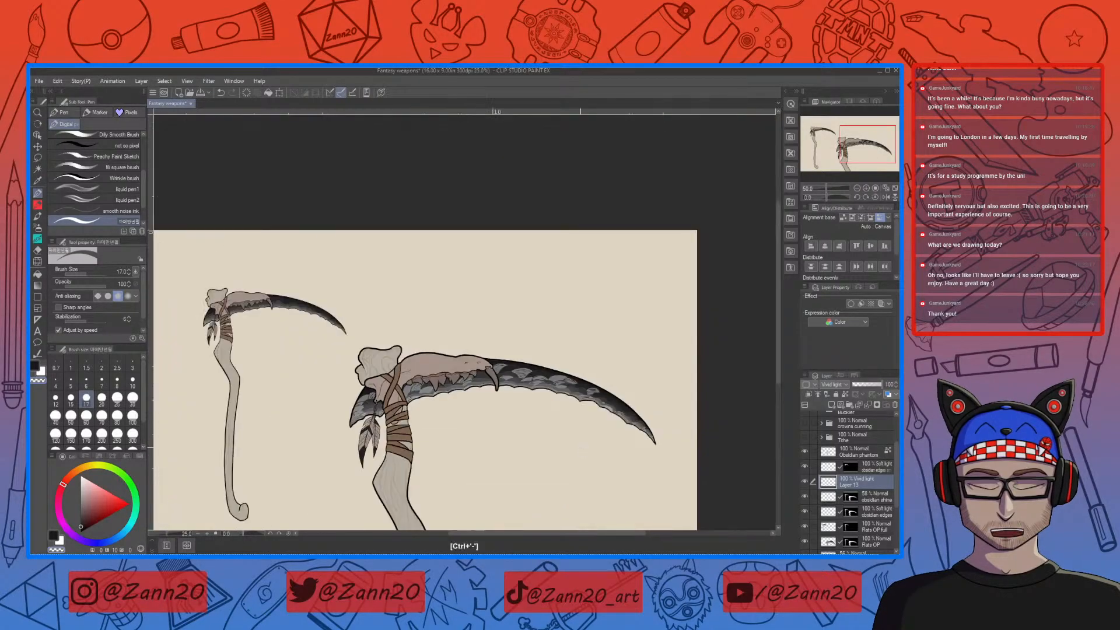
drag(612, 435, 606, 348)
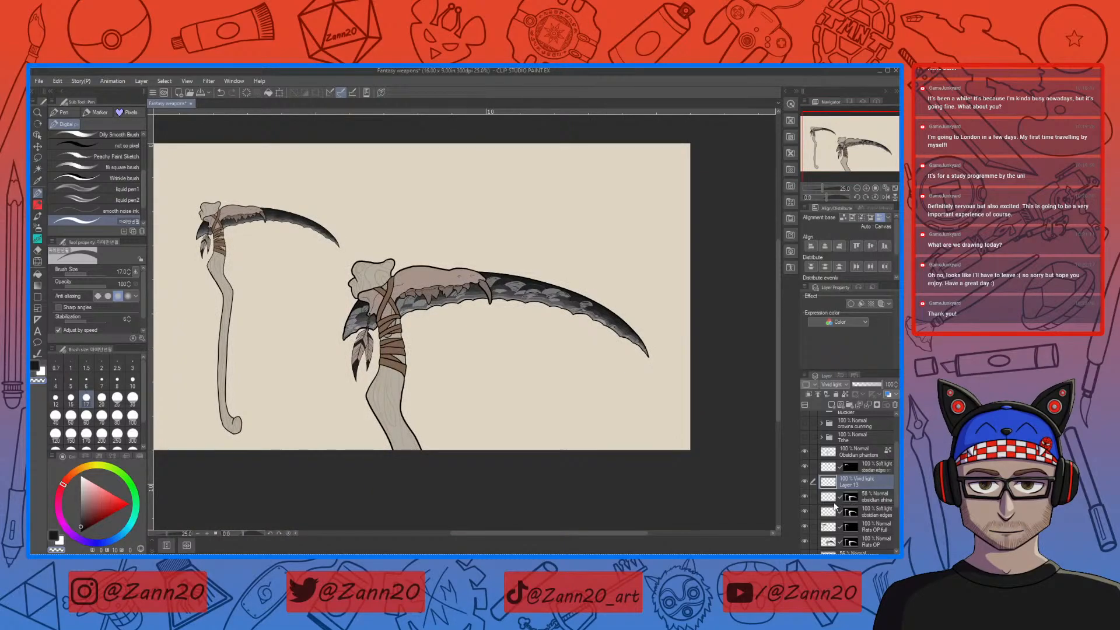
Copy the large scythe's blade hatching and obsidian shine from both layers within a lasso selection and paste them as new layers
click(805, 498)
click(805, 498)
ctrl+click(832, 501)
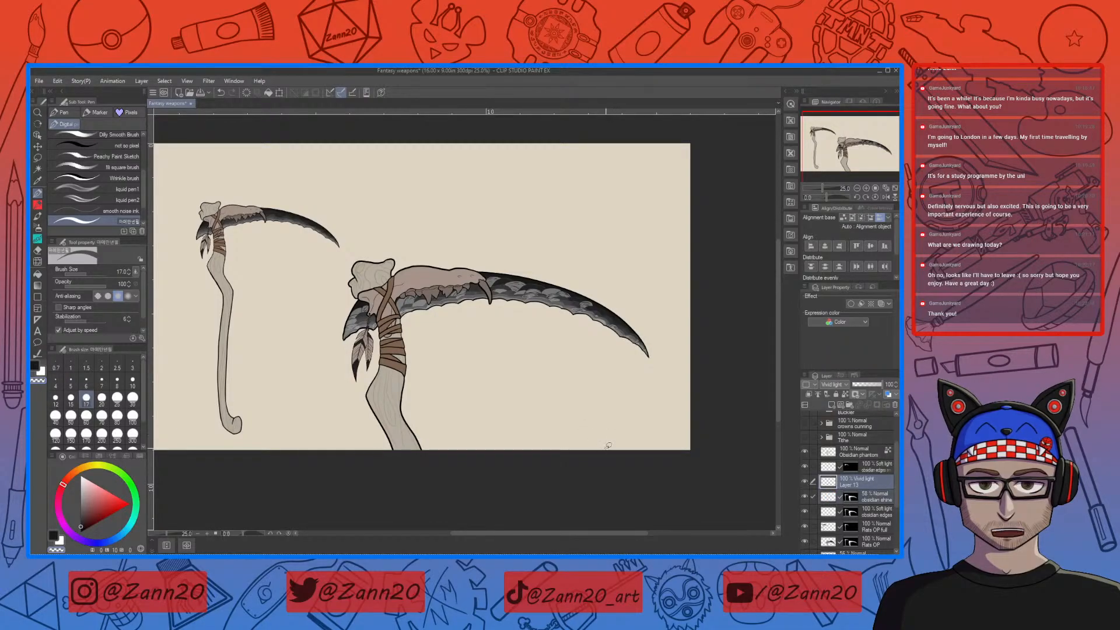
key(m)
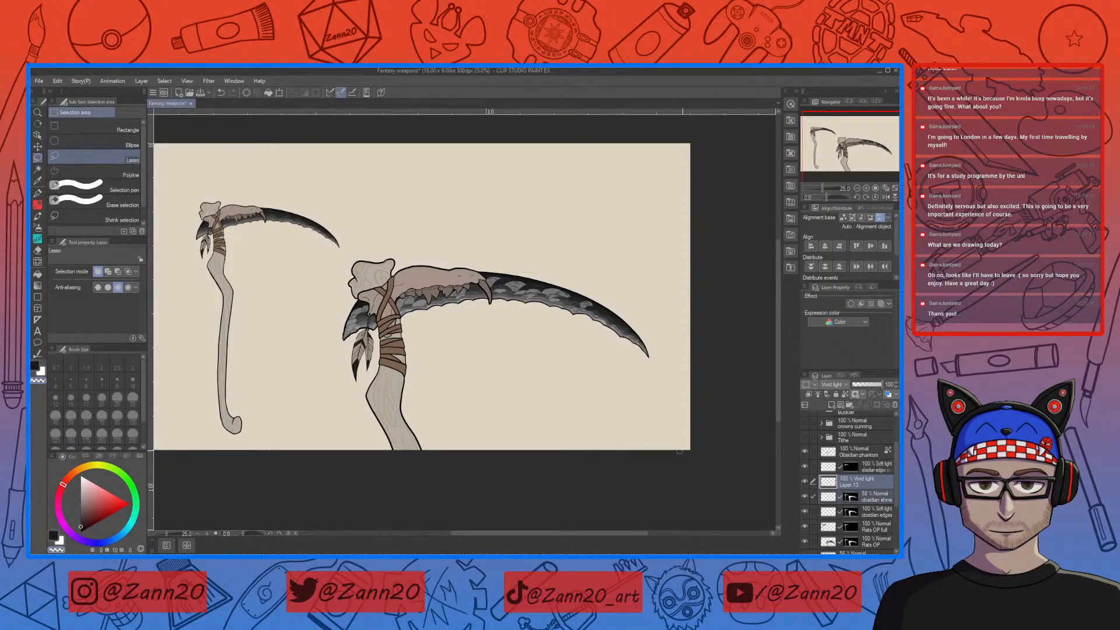
mouse_move(651, 381)
mouse_down()
mouse_move(647, 314)
mouse_move(583, 270)
mouse_move(439, 238)
mouse_move(364, 255)
mouse_move(314, 326)
mouse_move(351, 351)
mouse_move(459, 337)
mouse_move(613, 376)
mouse_move(668, 361)
mouse_move(651, 382)
mouse_up()
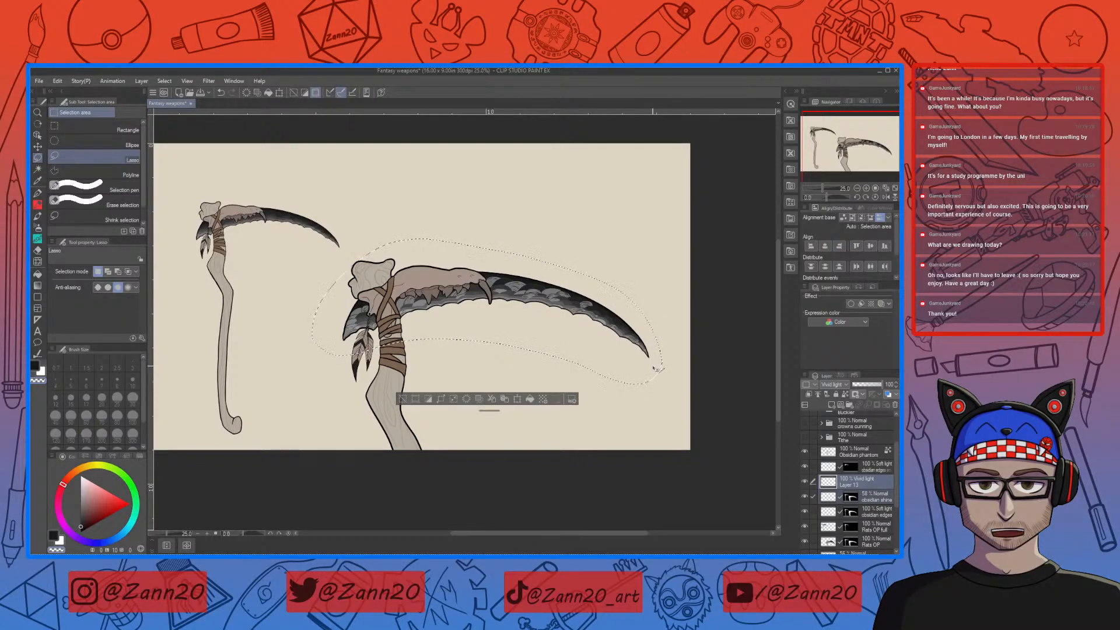
key(ctrl+c)
key(ctrl+v)
Scale the pasted hatching and shine down to about 49% and place them over the small scythe's blades
key(ctrl+t)
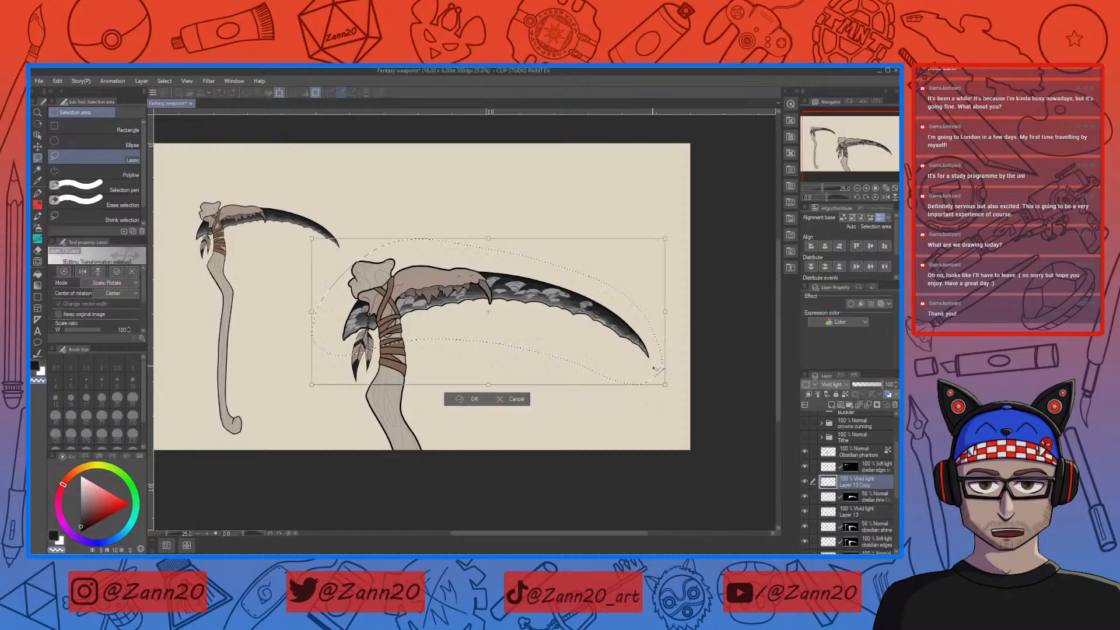
mouse_move(606, 346)
mouse_down()
mouse_move(428, 280)
mouse_move(607, 367)
mouse_up()
drag(589, 482, 583, 458)
mouse_move(650, 403)
mouse_down()
mouse_move(489, 312)
mouse_move(529, 352)
mouse_up()
mouse_move(488, 317)
mouse_down()
mouse_move(470, 310)
mouse_move(485, 318)
mouse_up()
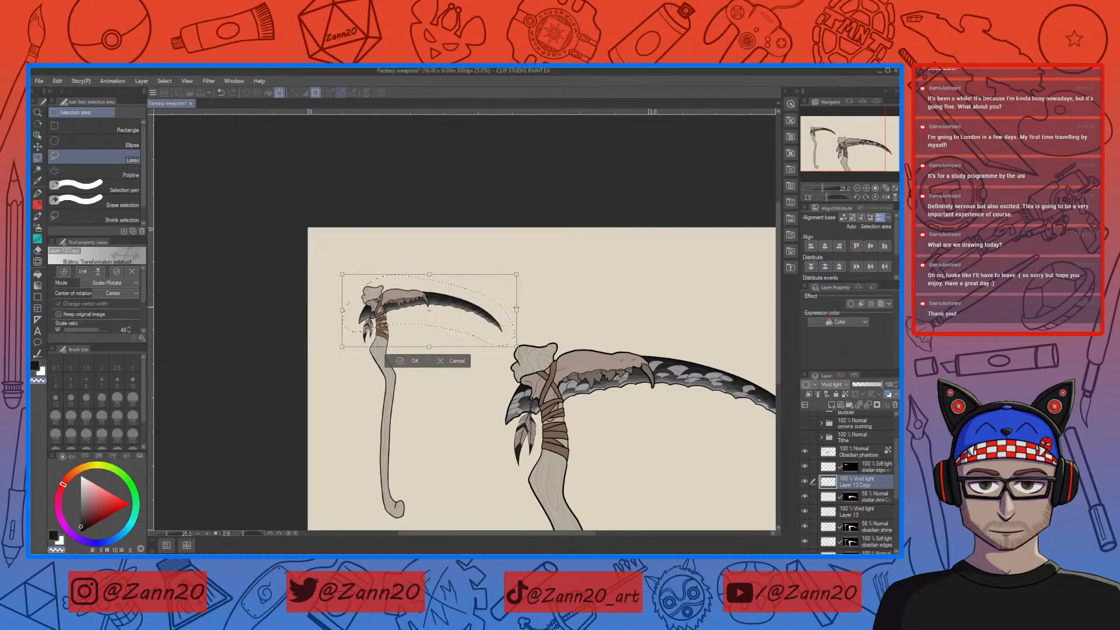
Shrink the pasted shading slightly, adjust its rotation, and shift it to follow the small scythe's curved blade
key(ctrl+plus)
key(ctrl+plus)
key(ctrl+plus)
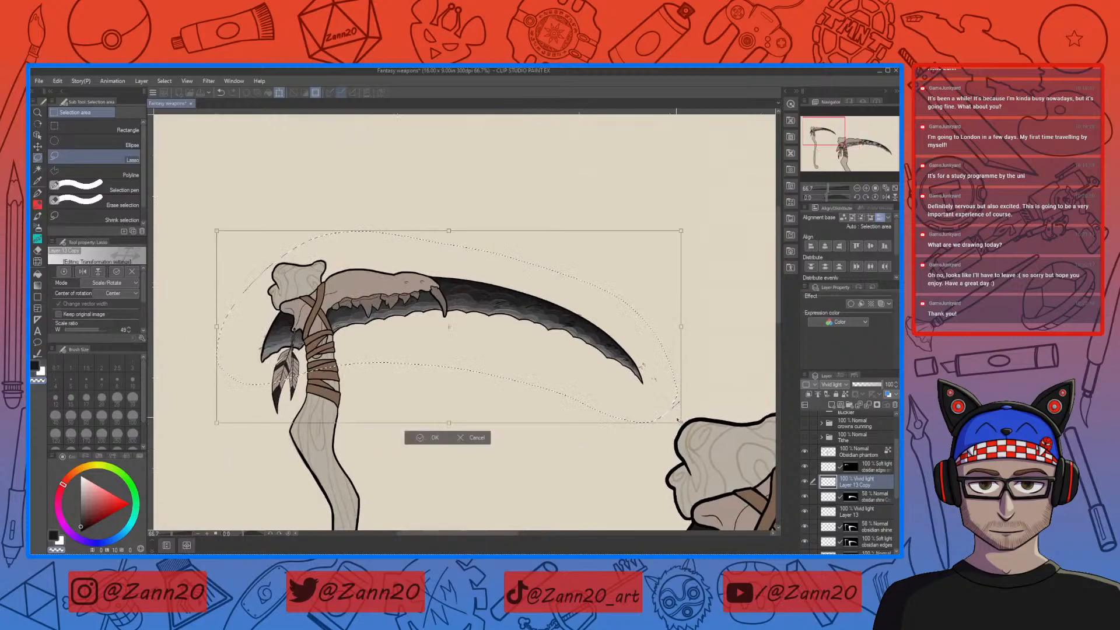
drag(680, 422, 648, 397)
drag(649, 398, 649, 397)
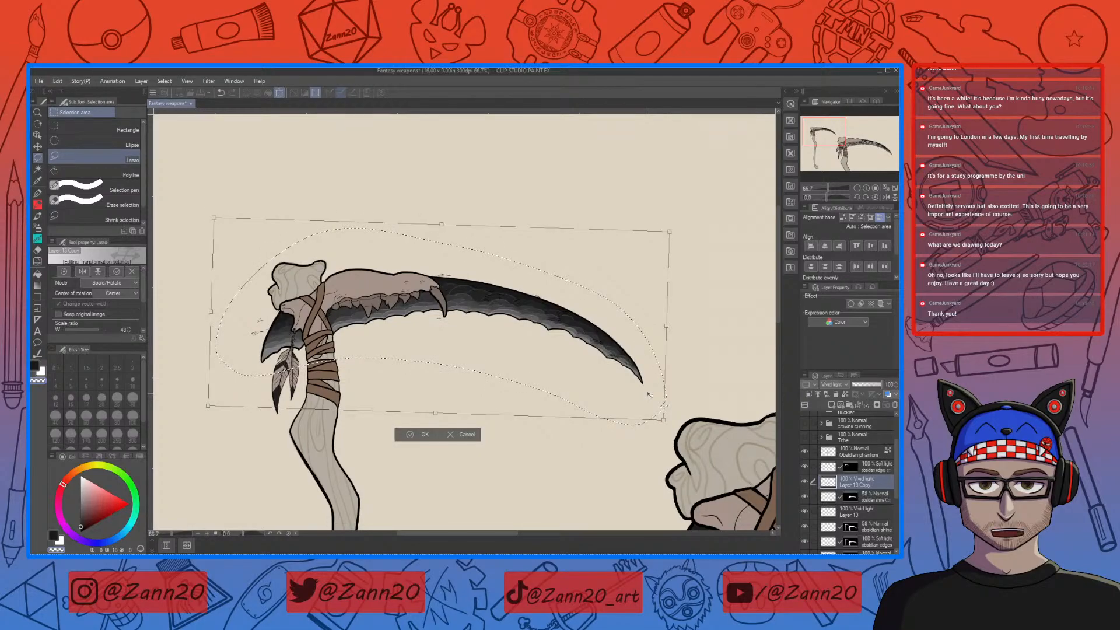
drag(685, 228, 683, 220)
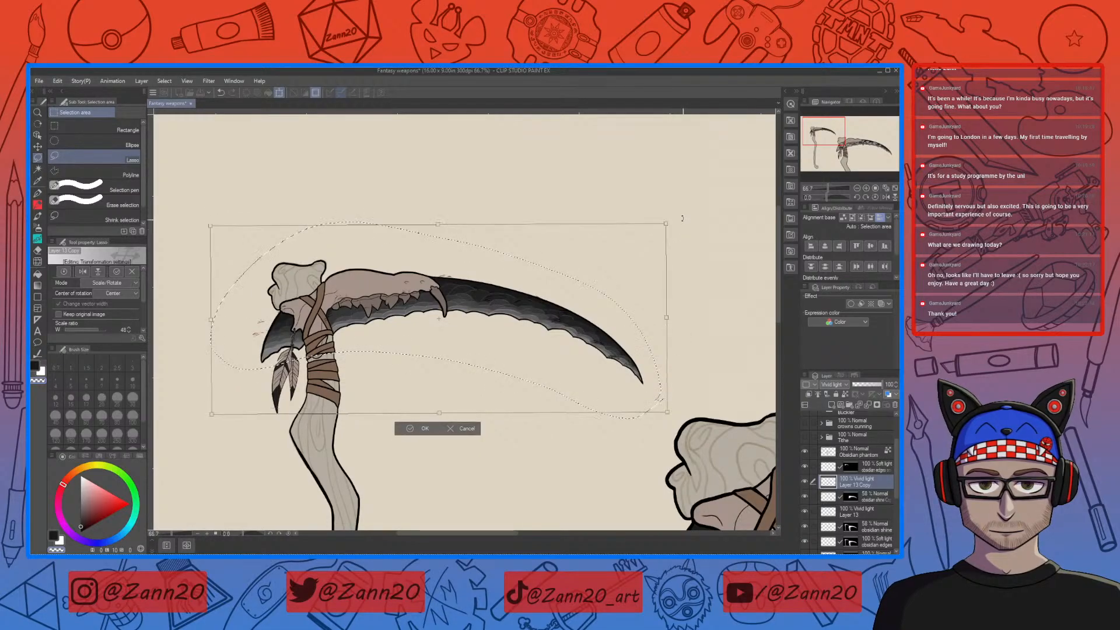
drag(535, 362, 544, 367)
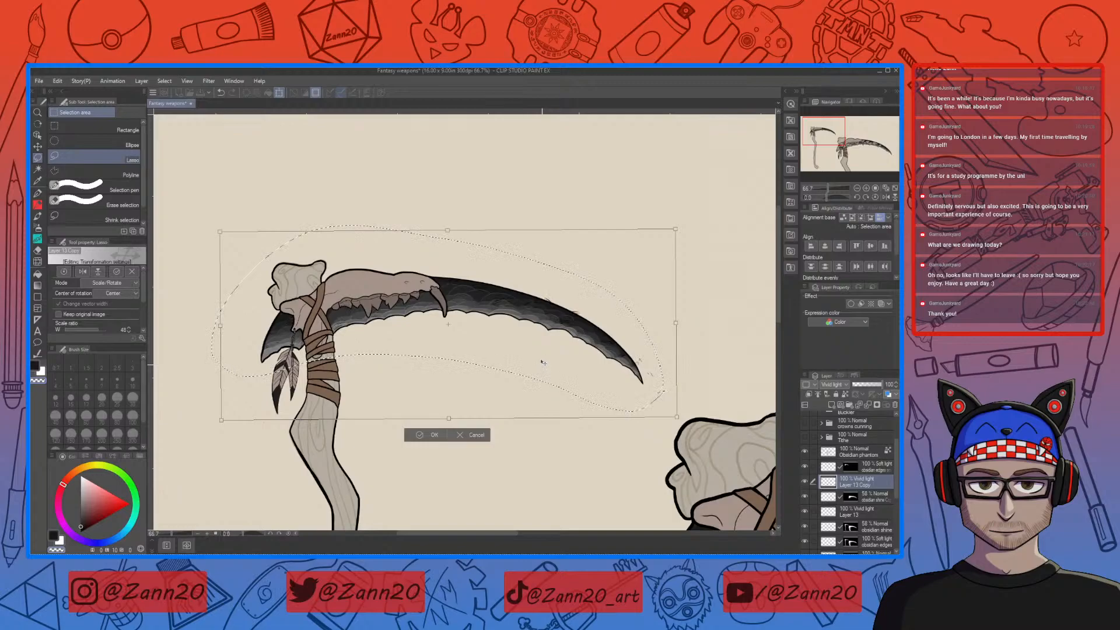
Fine-tune the pasted shading to about 47% scale, align it with the small blades, apply the transformation and clear the selection
drag(678, 418, 643, 381)
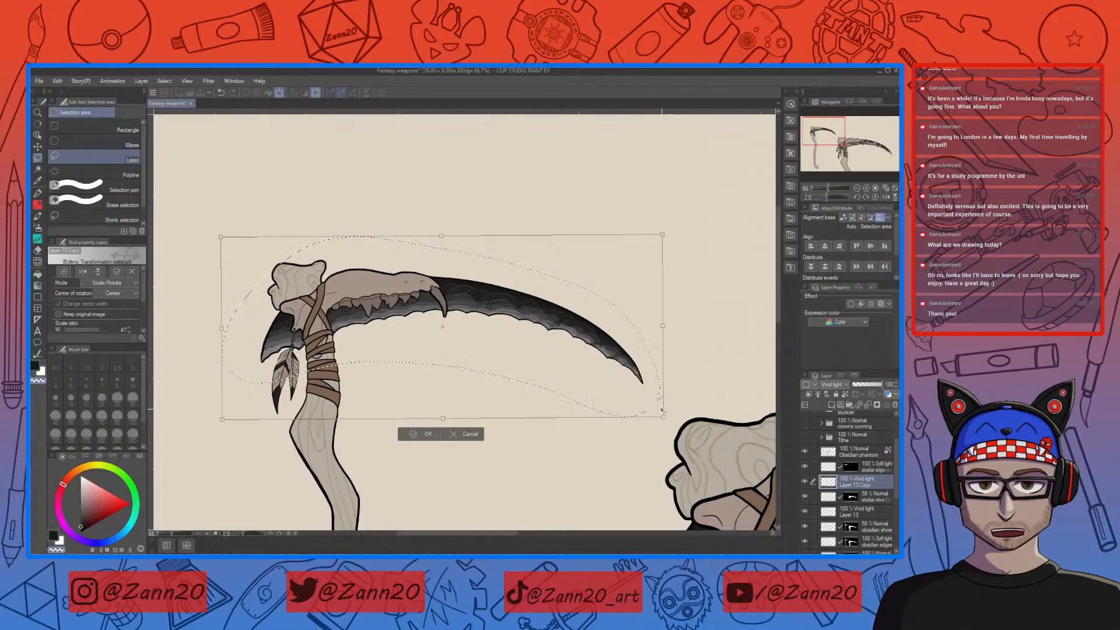
drag(664, 417, 659, 415)
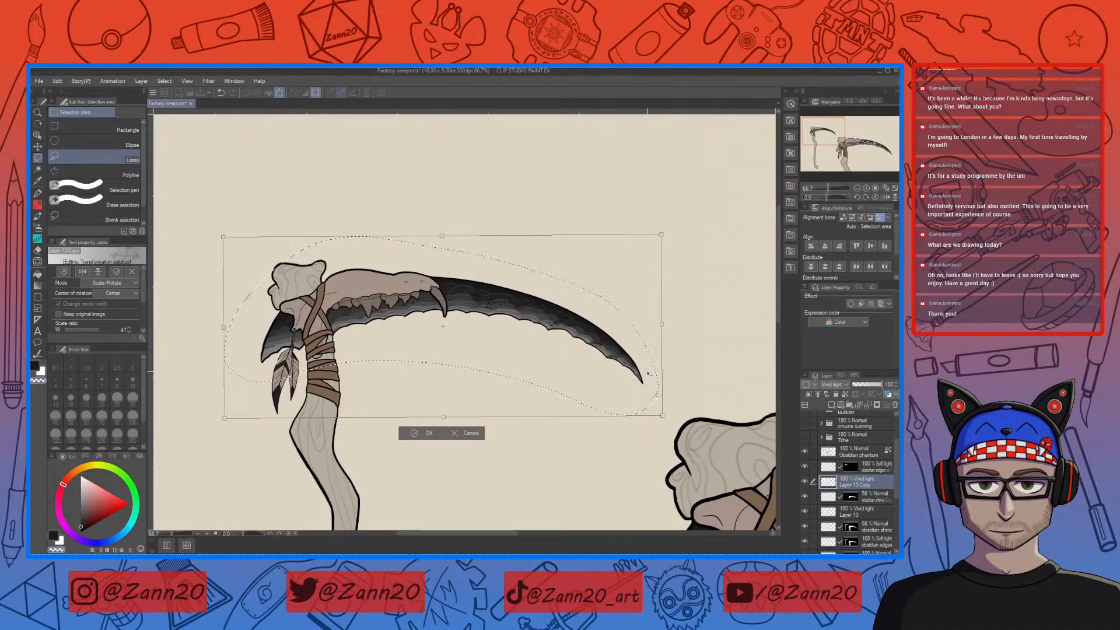
drag(670, 419, 669, 422)
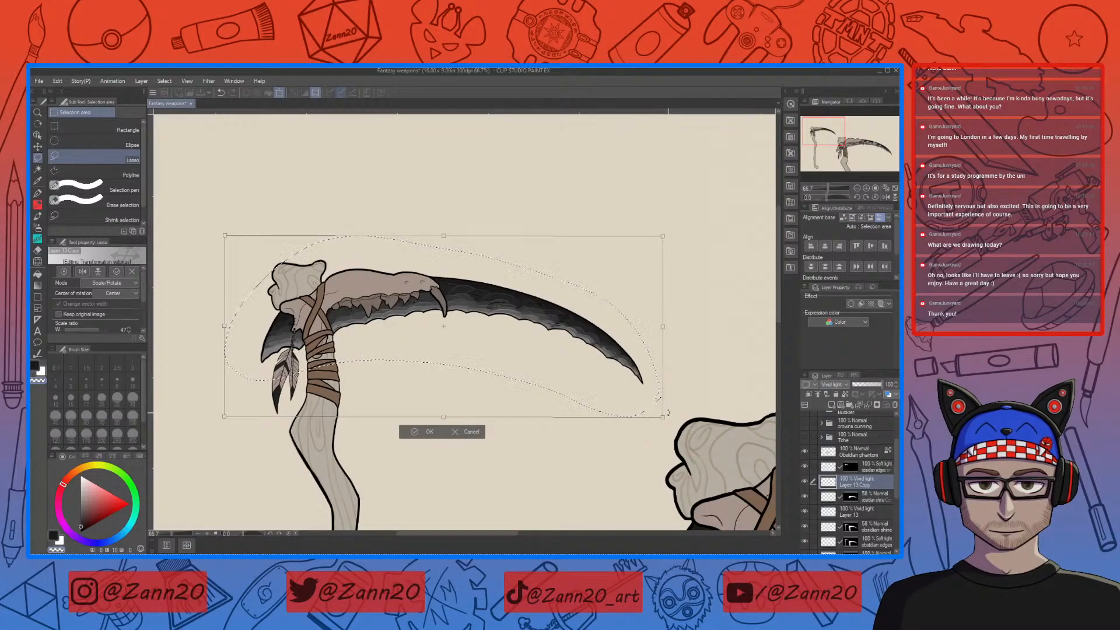
key(Left)
drag(670, 419, 670, 419)
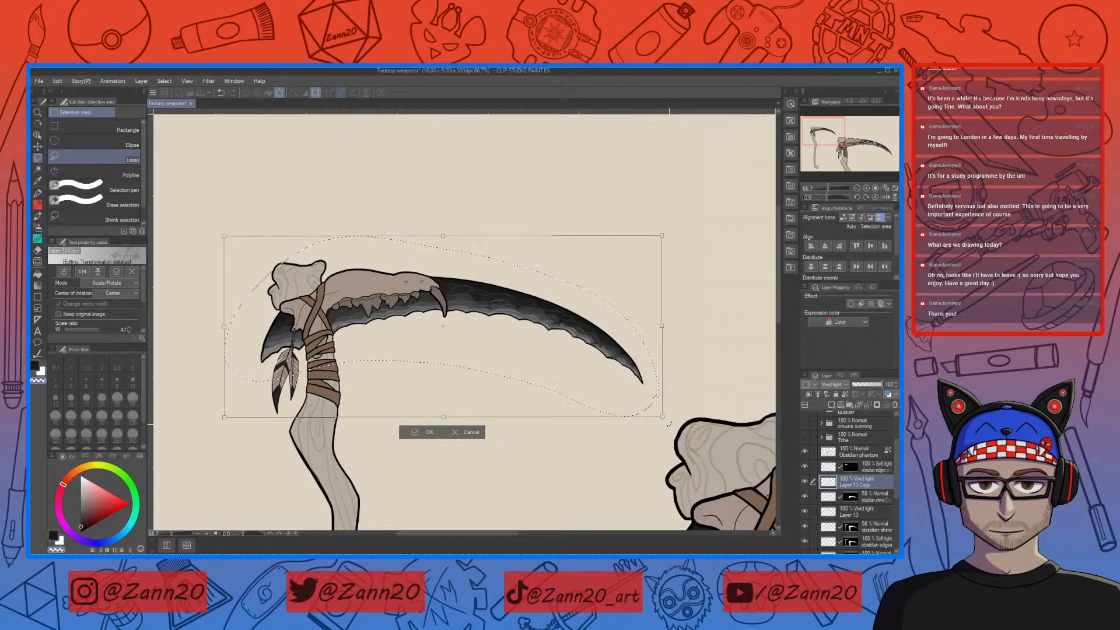
key(Left)
key(Left)
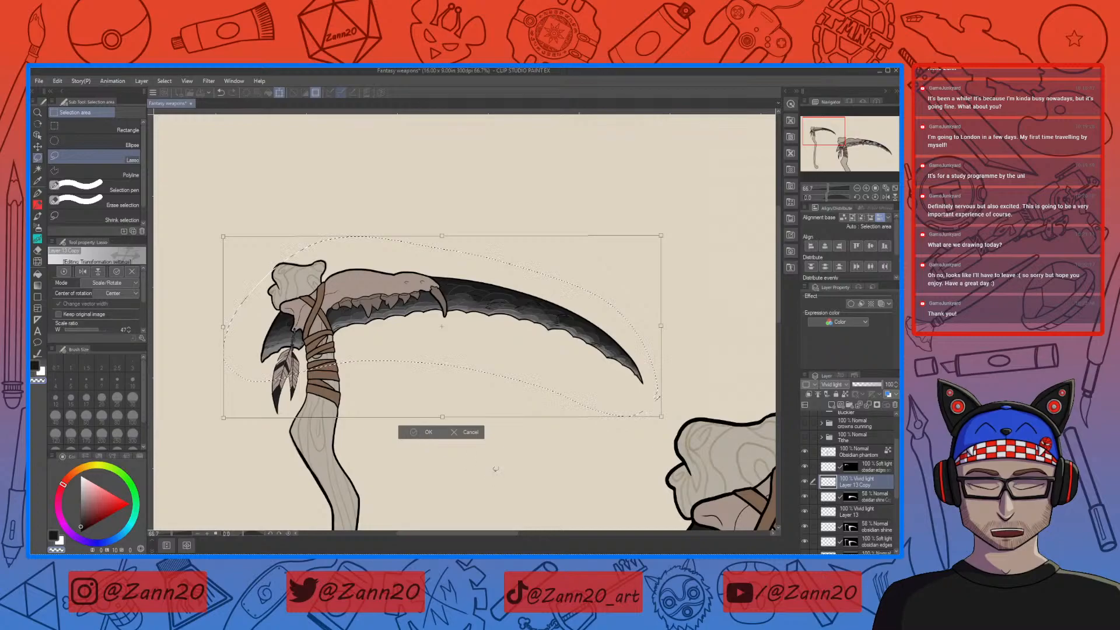
key(Return)
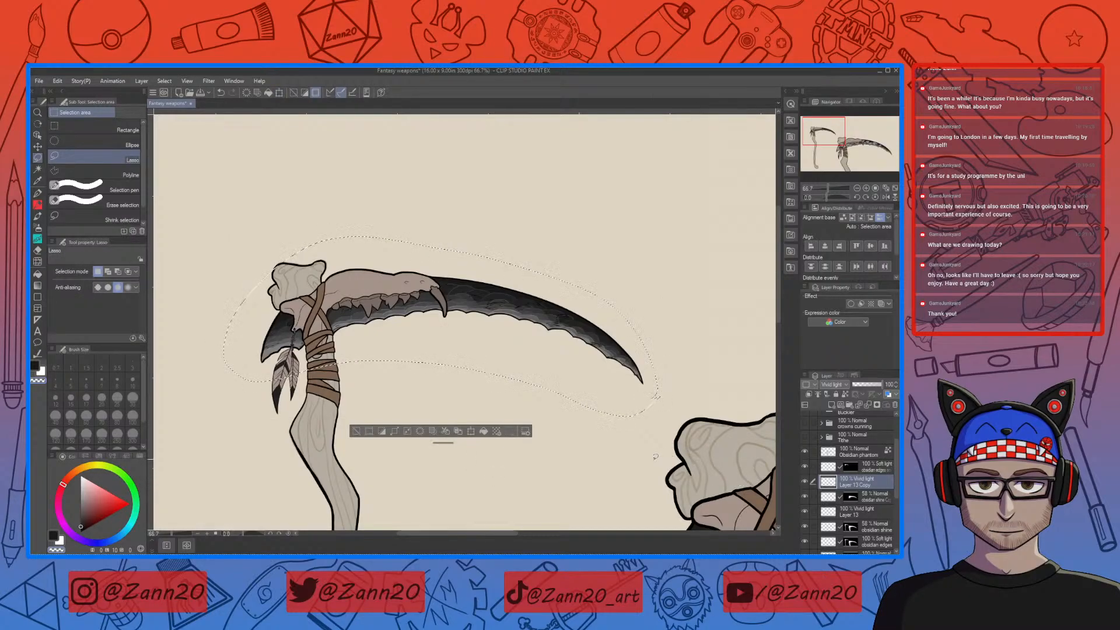
key(ctrl+d)
Compare the blades with the copied obsidian shine layer hidden and shown, and select that layer
drag(723, 495, 548, 372)
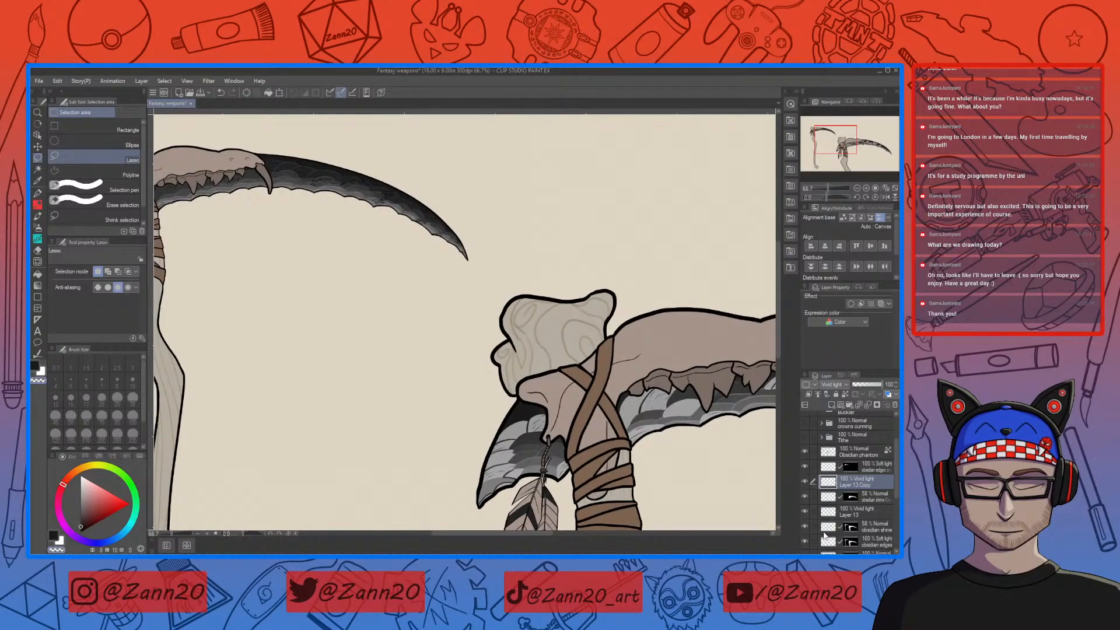
click(805, 496)
click(805, 498)
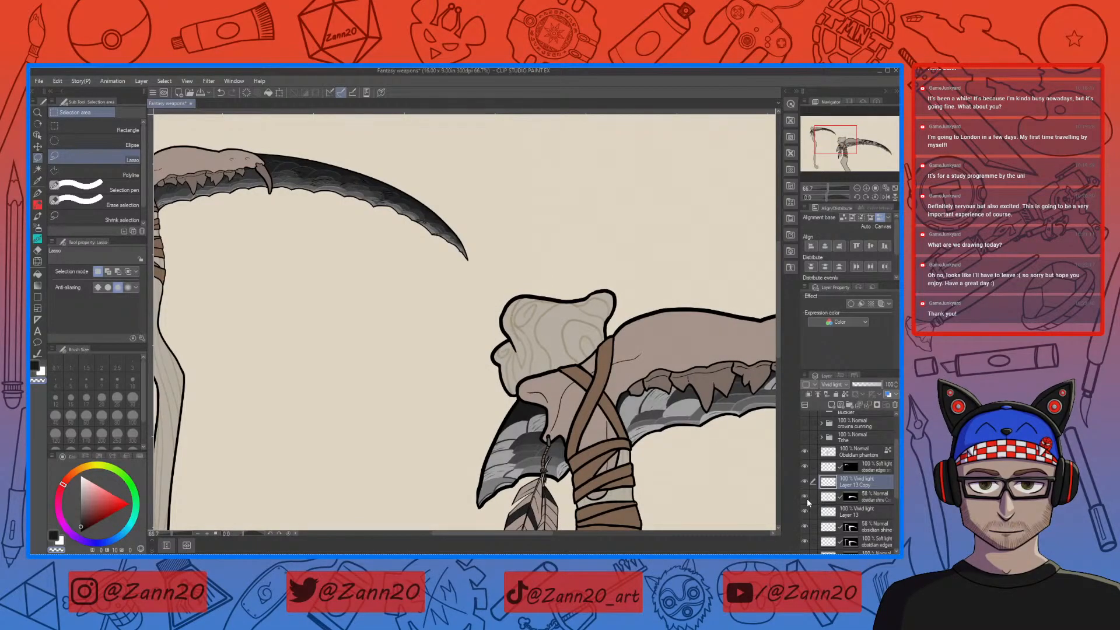
click(851, 498)
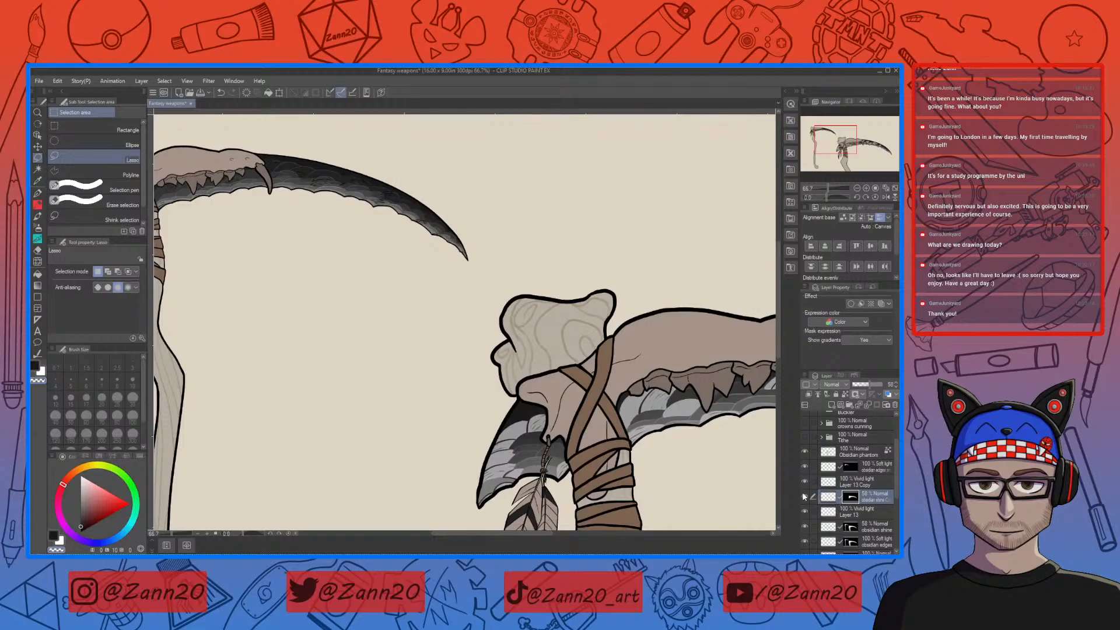
Transform the obsidian shine Copy layer, scaling it down to about 47% and placing it over the small scythe's blade
key(ctrl+minus)
key(ctrl+minus)
key(ctrl+minus)
drag(662, 400, 540, 396)
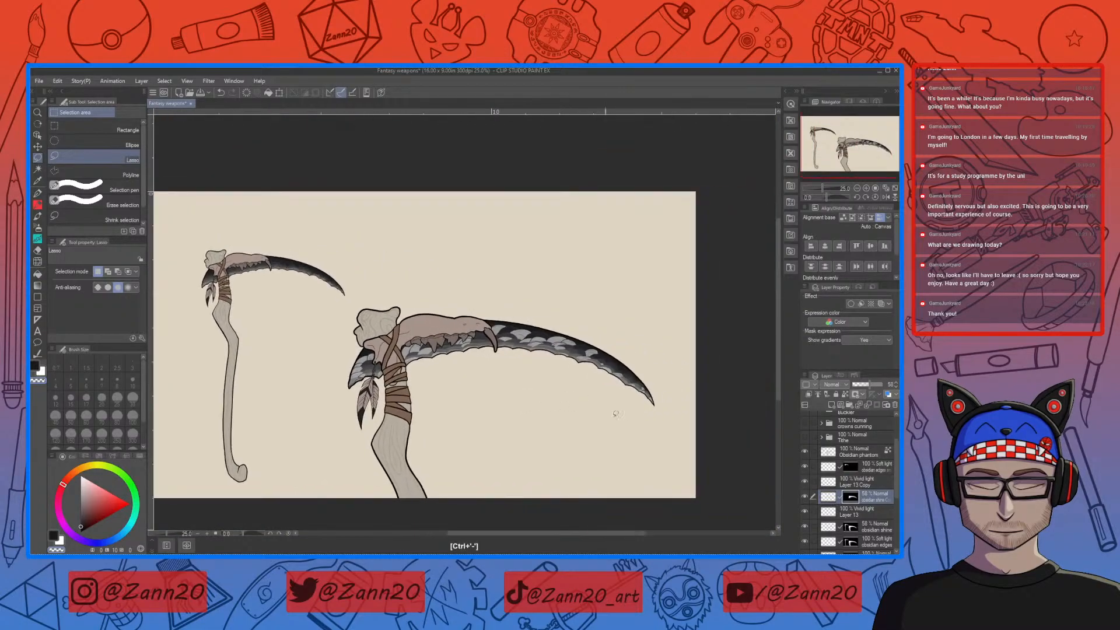
key(ctrl+t)
drag(605, 364, 543, 387)
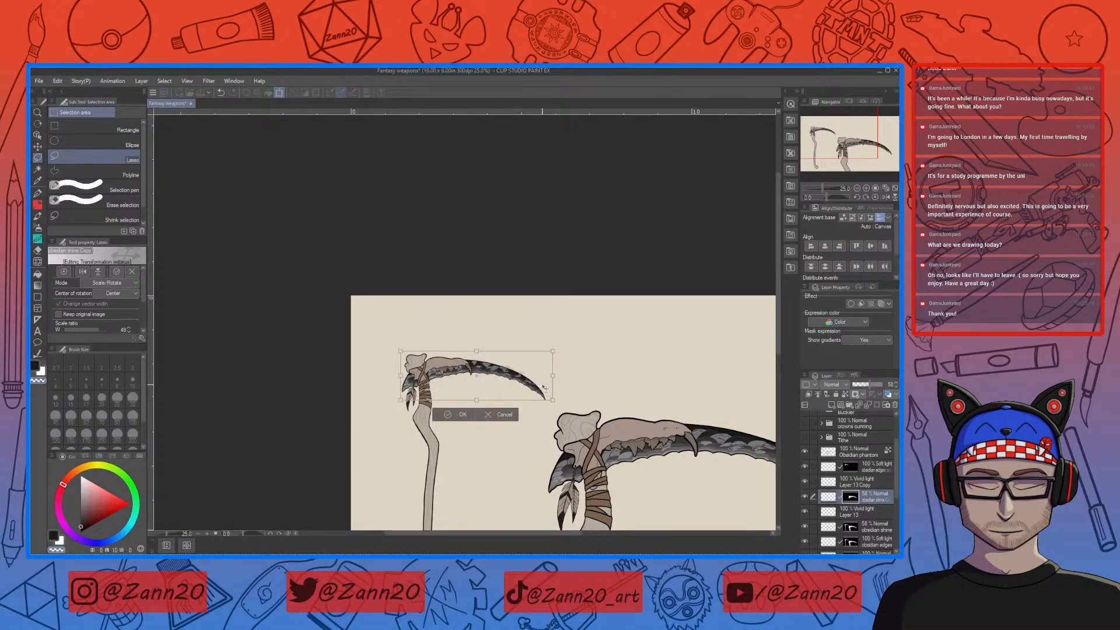
key(ctrl+plus)
key(ctrl+plus)
key(ctrl+plus)
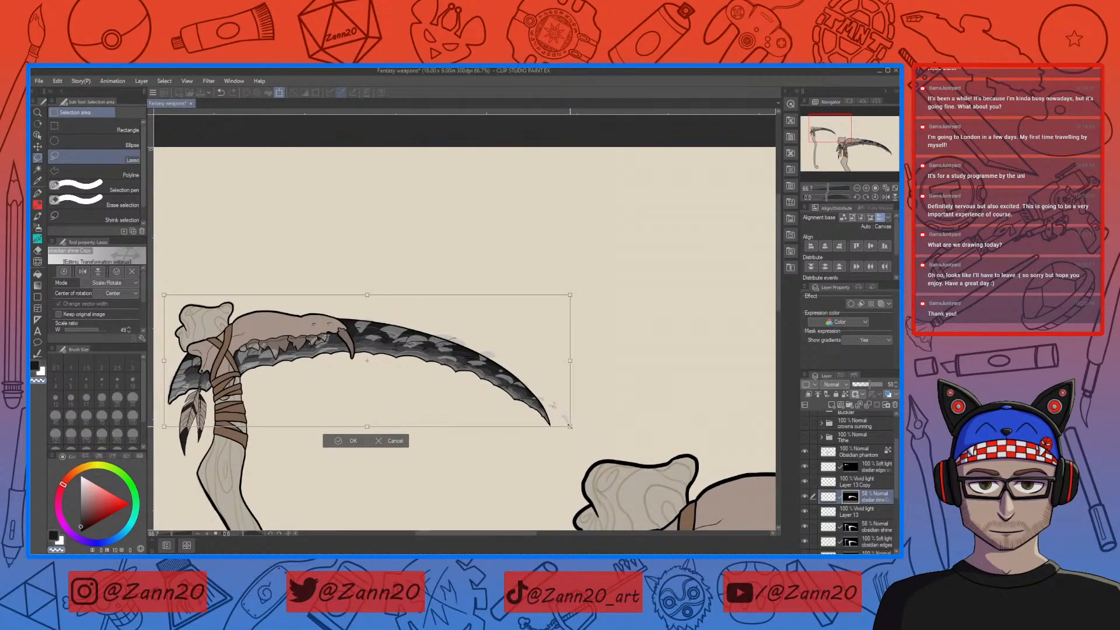
drag(570, 426, 547, 418)
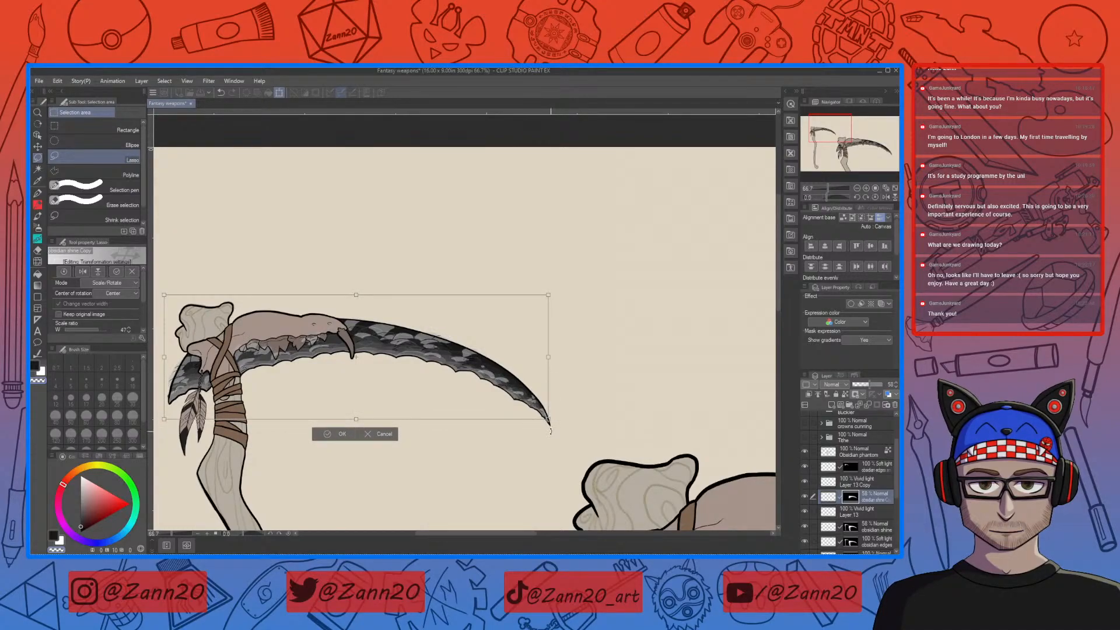
Nudge the shine copy down and slightly right on the small scythe, rotating it slightly counterclockwise to follow the blade
key(Down)
key(Down)
key(Down)
key(Down)
key(Down)
key(Down)
key(Down)
key(Down)
key(Down)
key(Down)
drag(560, 428, 561, 427)
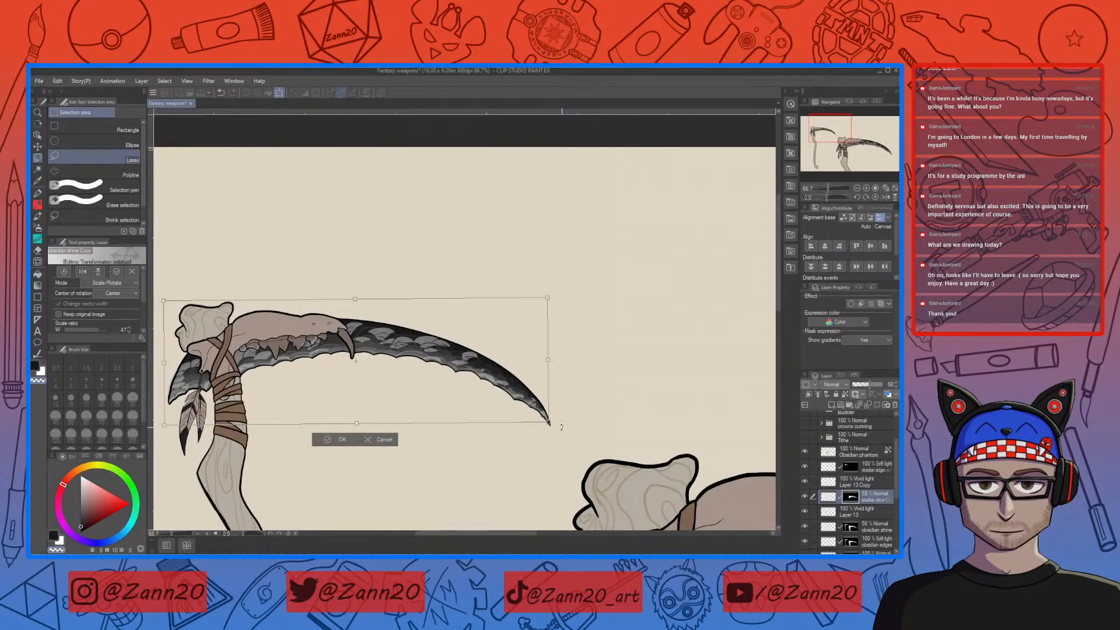
key(Right)
key(Right)
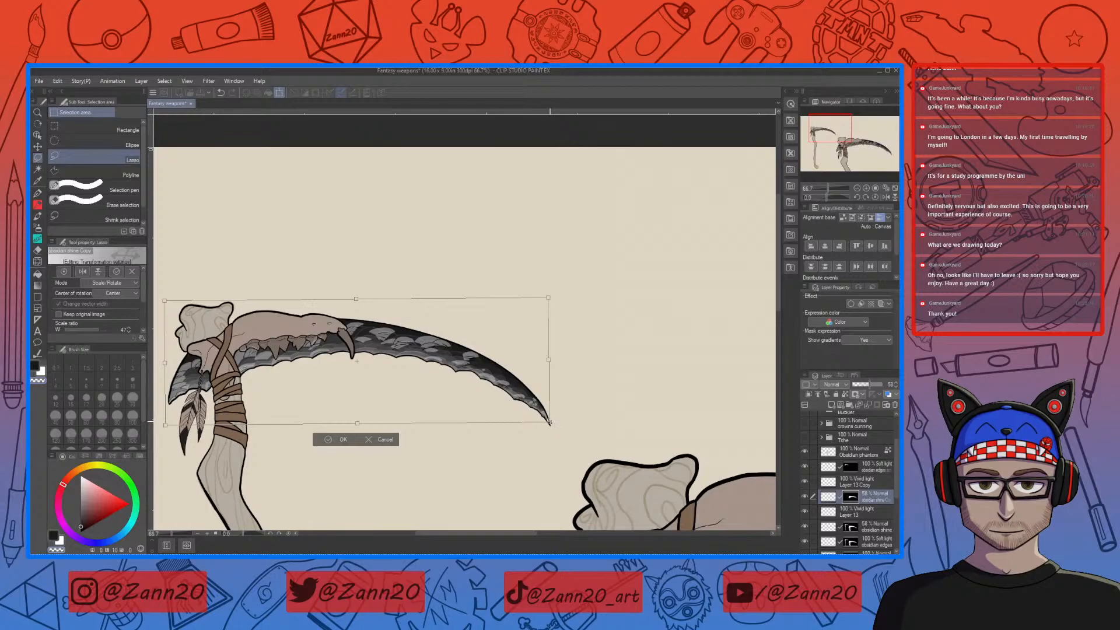
Shrink the shine copy slightly from its blade-tip corner and nudge it right and down onto the small blade
drag(549, 423, 548, 421)
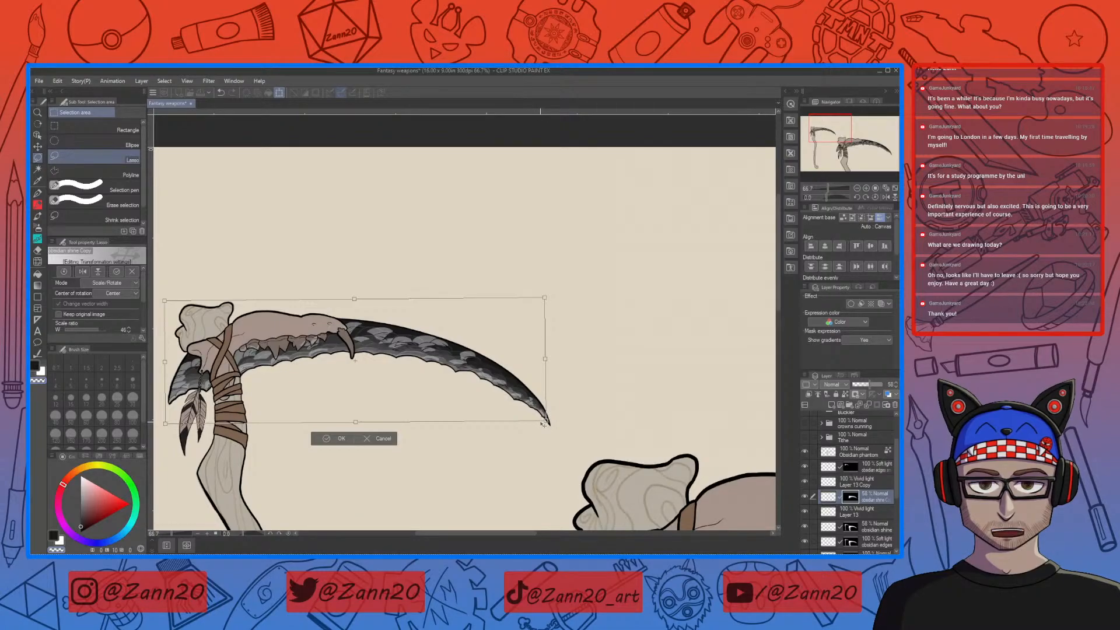
key(Right)
key(Right)
key(Right)
key(Right)
key(Down)
key(Down)
key(Down)
key(Down)
key(Down)
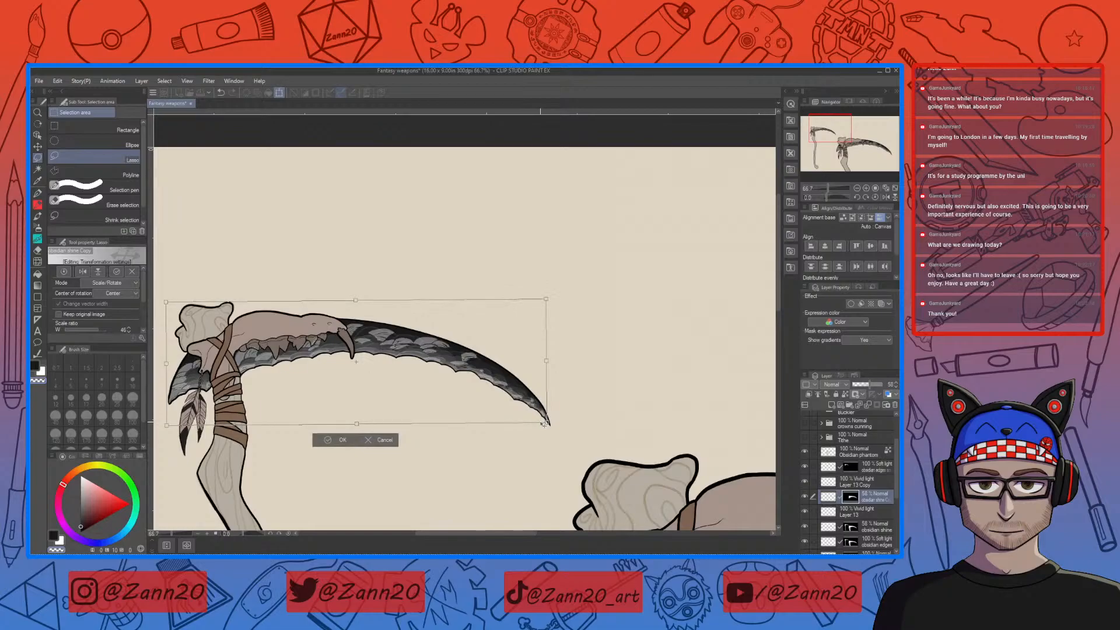
Rotate the shine copy slightly clockwise and nudge it right to meet the tip of the small blade
drag(556, 294, 557, 297)
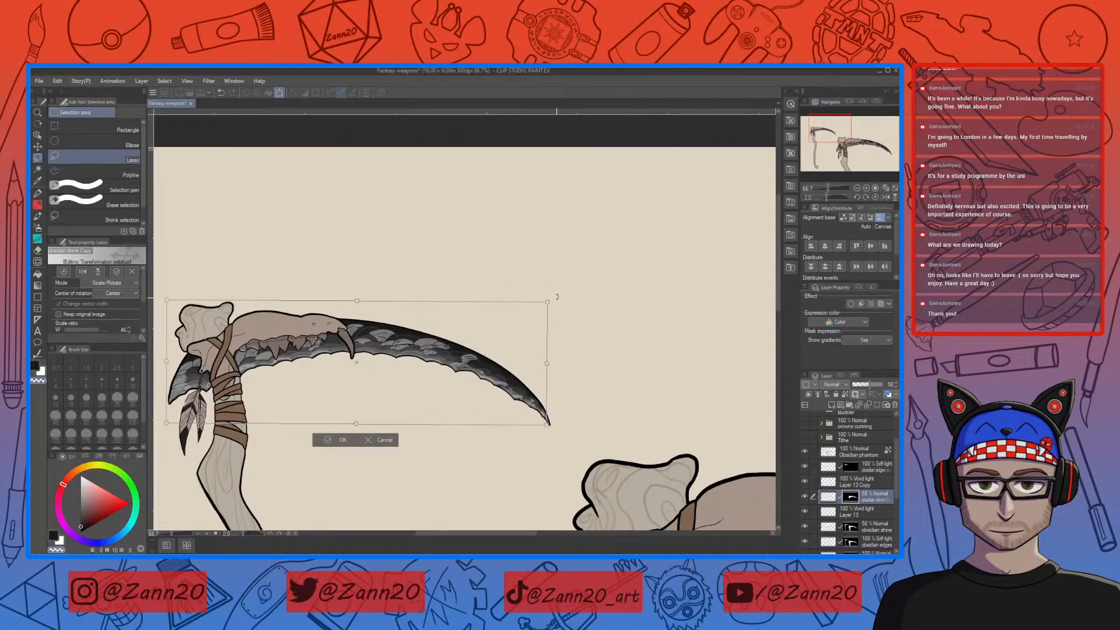
key(Right)
key(Right)
key(Right)
key(Right)
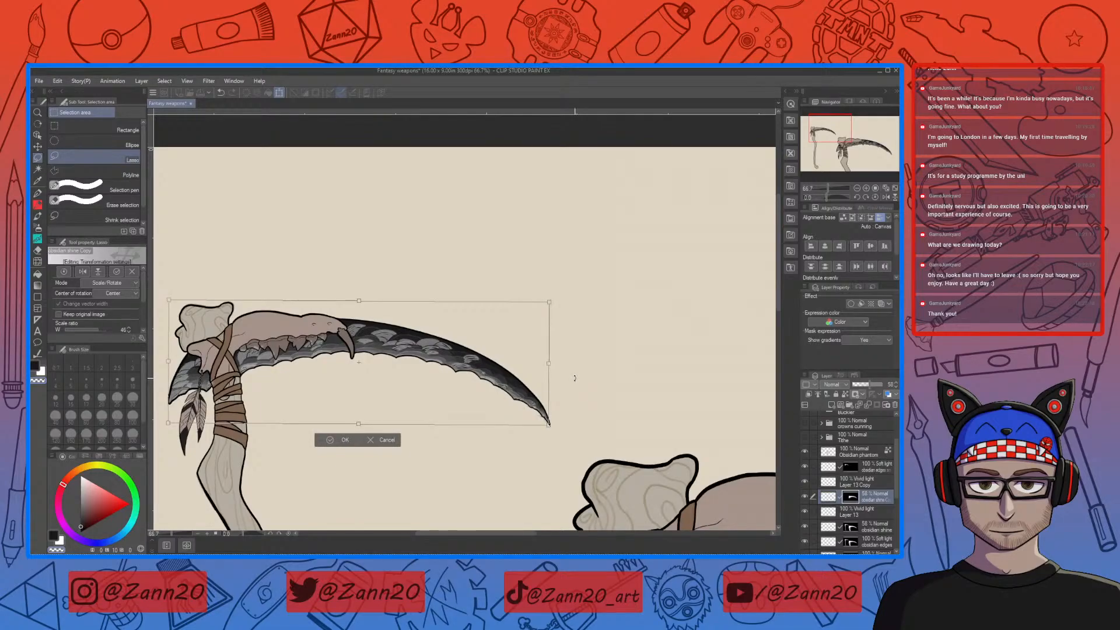
key(Right)
key(Right)
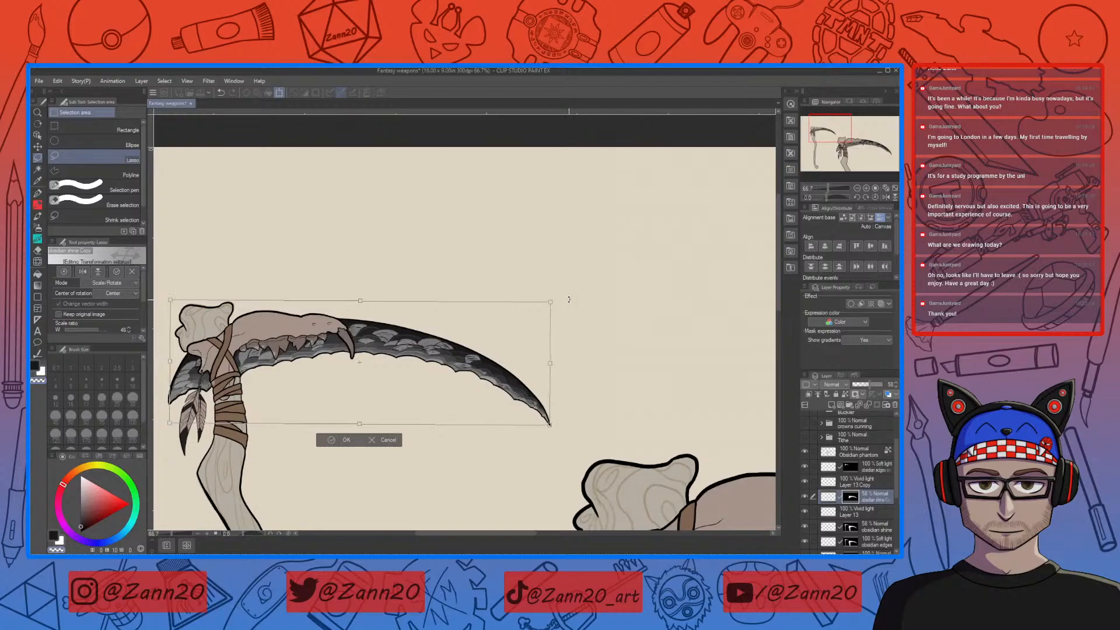
Rotate the shine copy a little further clockwise and nudge it left and down to fit the blade's rear point
drag(565, 300, 565, 302)
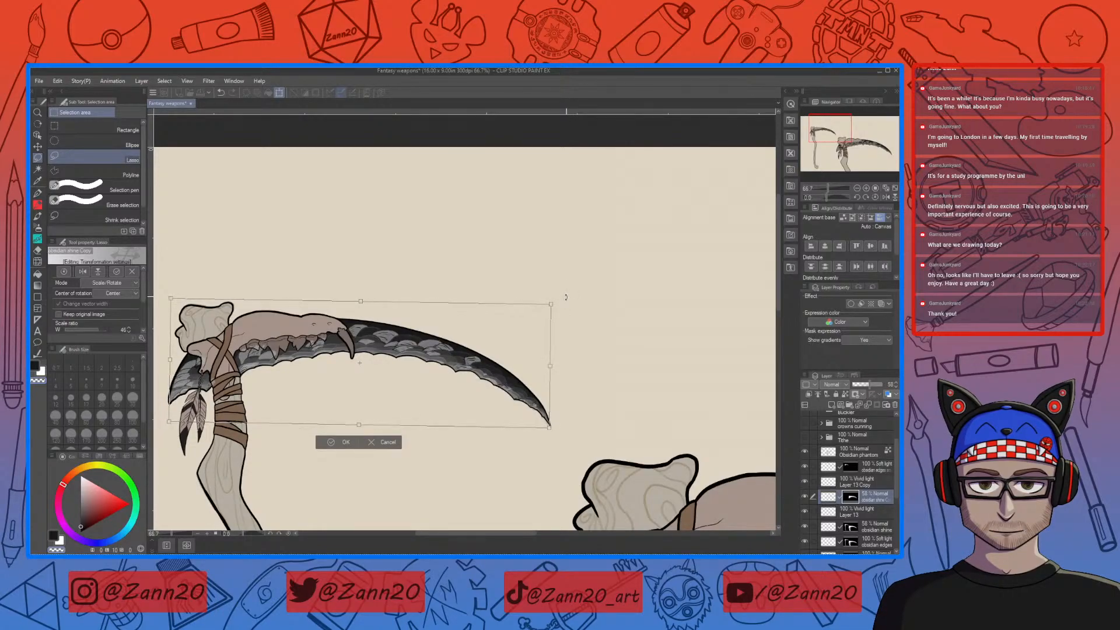
key(Left)
key(Left)
key(Down)
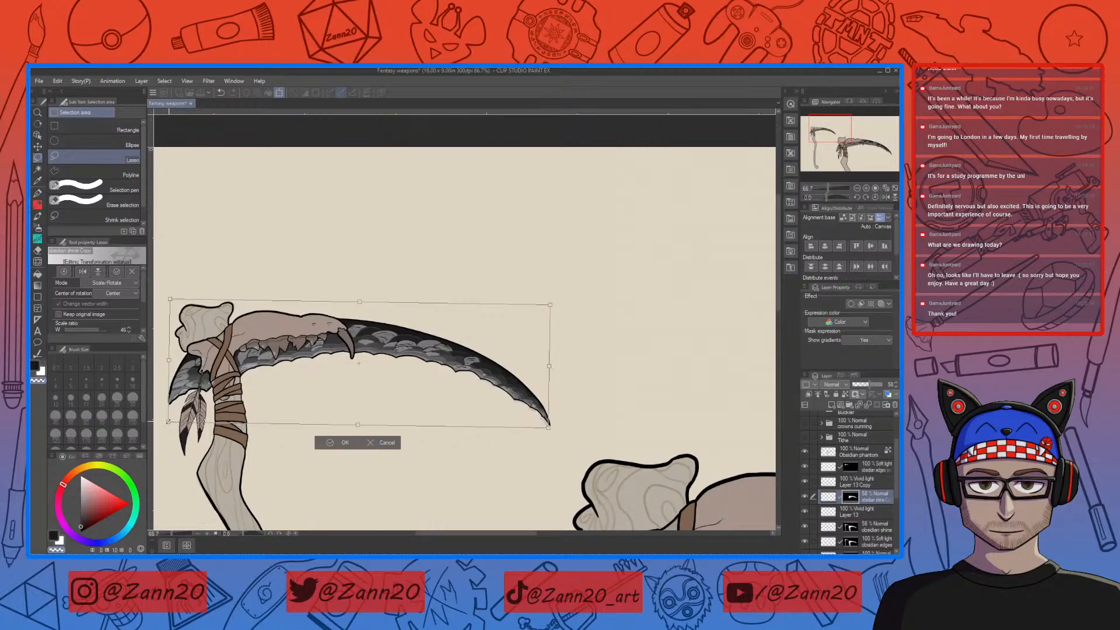
key(Down)
key(Left)
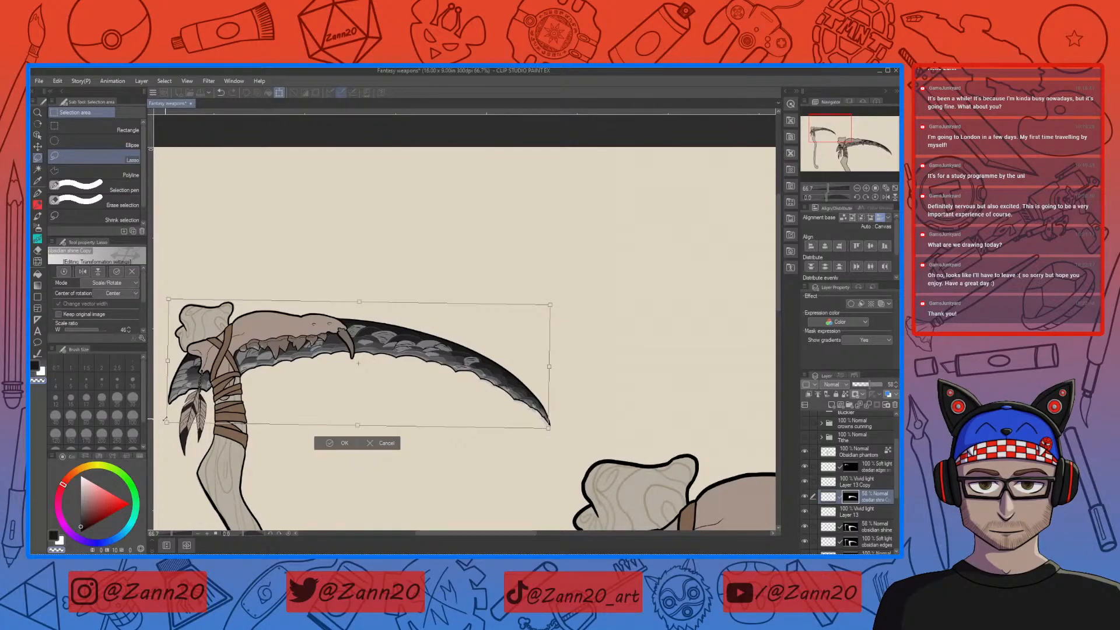
key(Right)
key(Right)
key(Down)
key(Left)
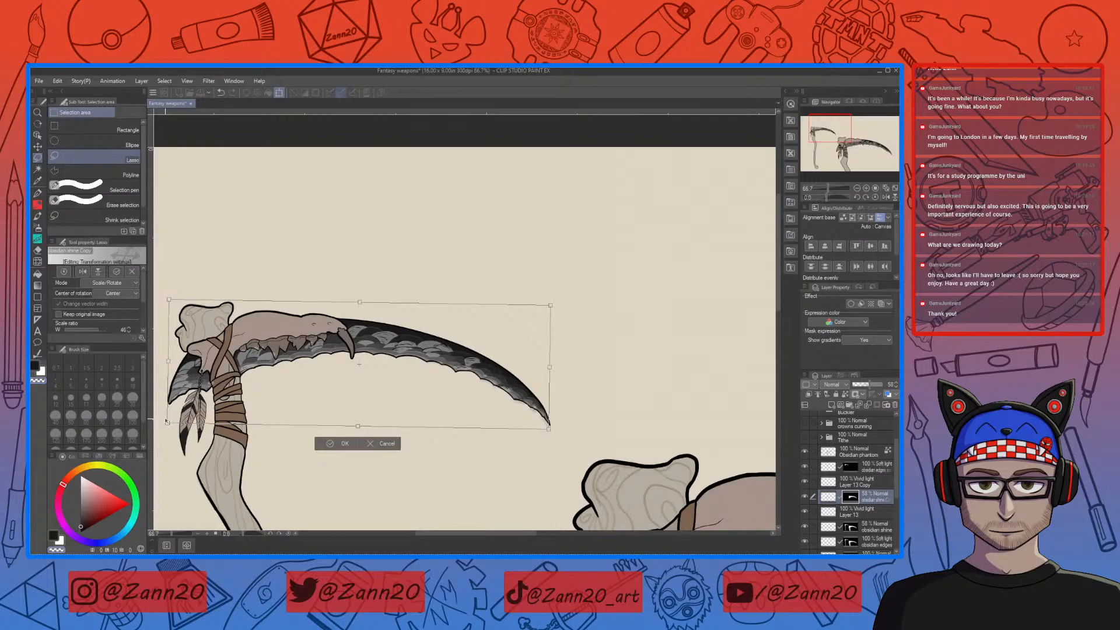
Enlarge the shine copy slightly to about 47% and readjust its angle and position against the small blade's outline
drag(550, 305, 551, 302)
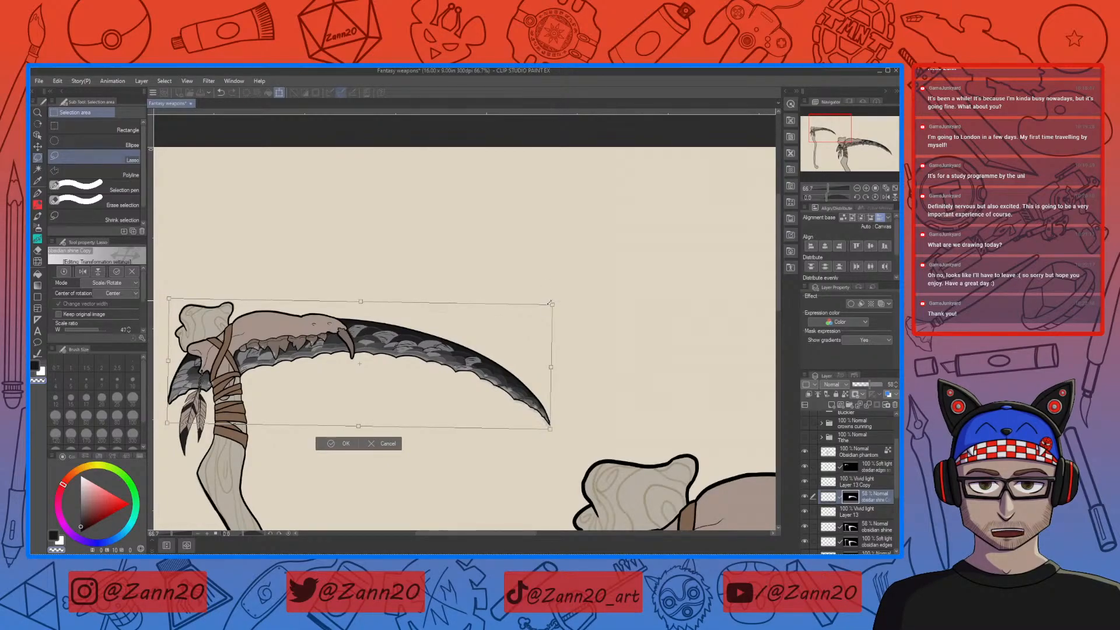
drag(538, 385, 537, 386)
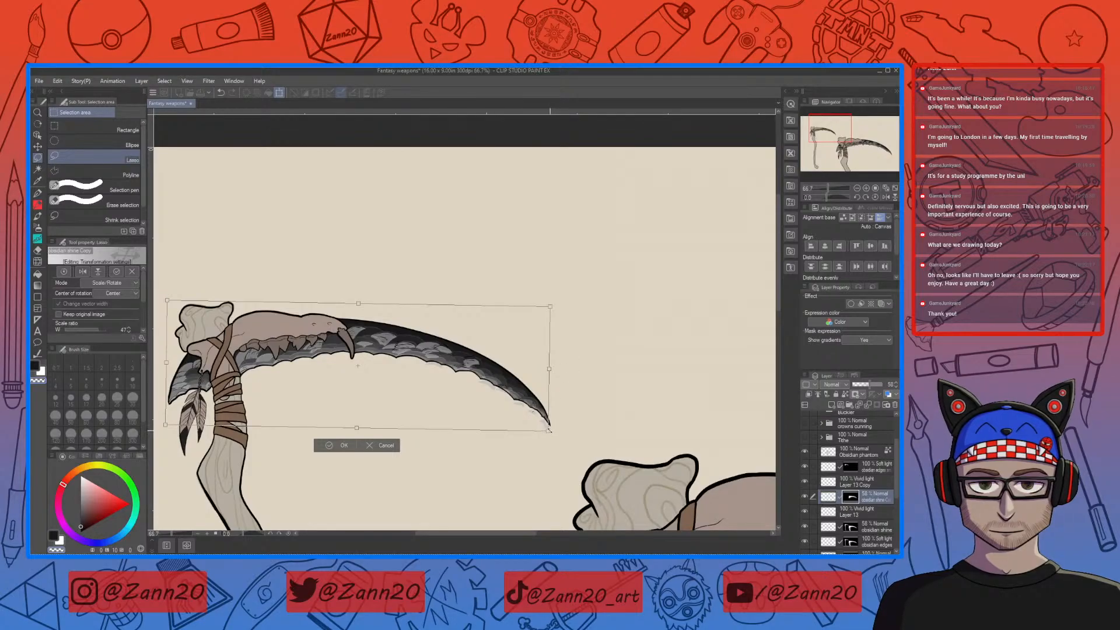
drag(549, 430, 552, 430)
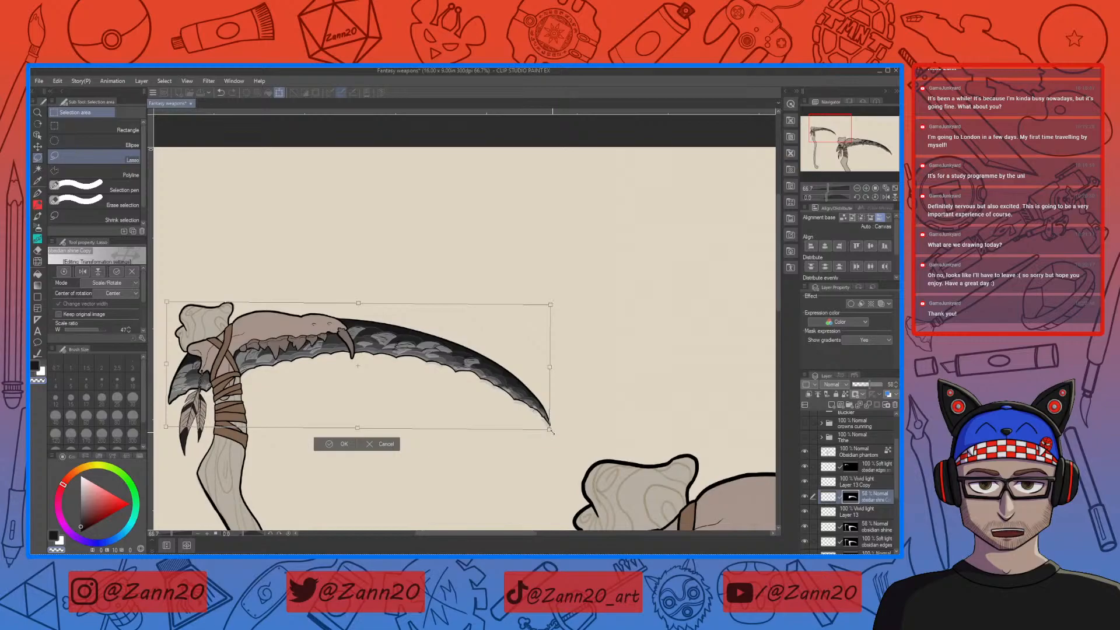
key(Right)
key(Up)
key(Up)
key(Right)
key(Right)
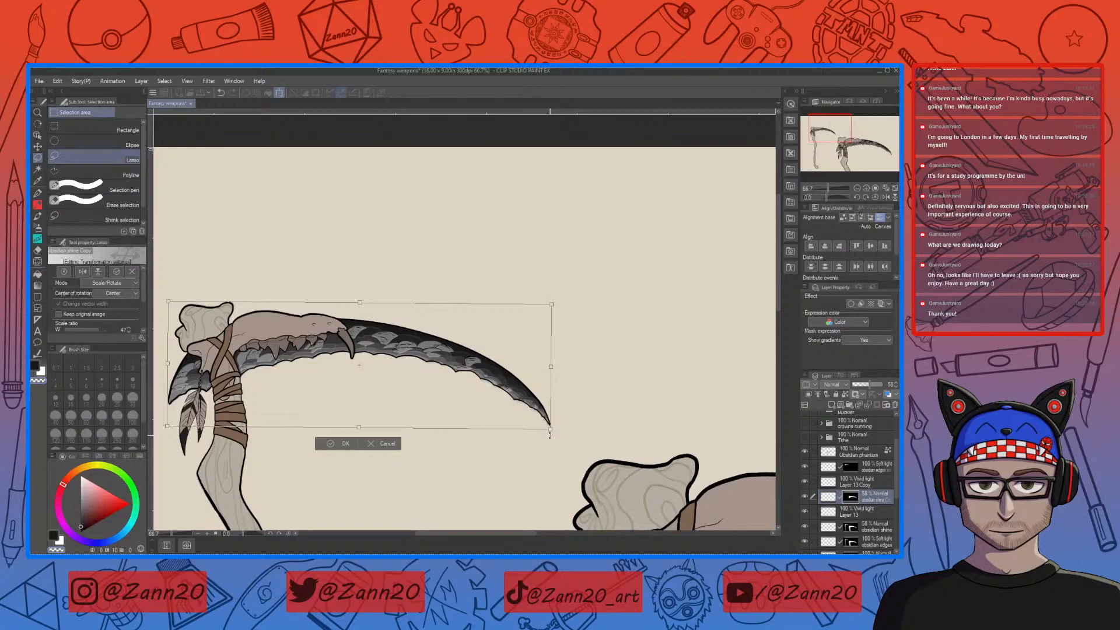
Enlarge the shine copy slightly beyond the blade tip and nudge it left to cover the whole small blade
key(Left)
key(Left)
key(Left)
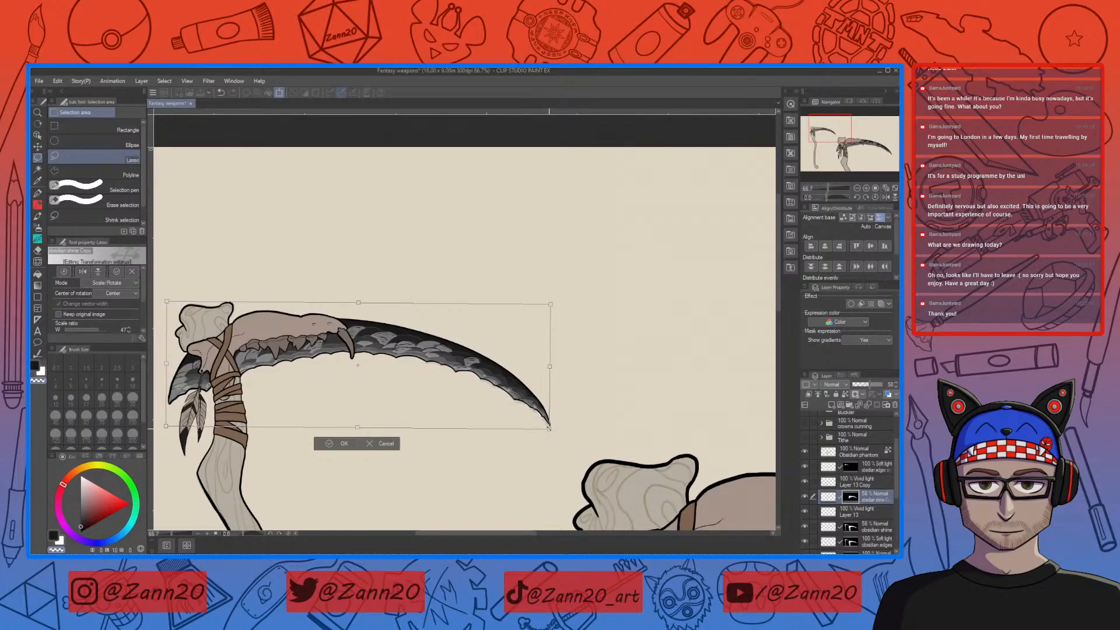
drag(548, 428, 550, 430)
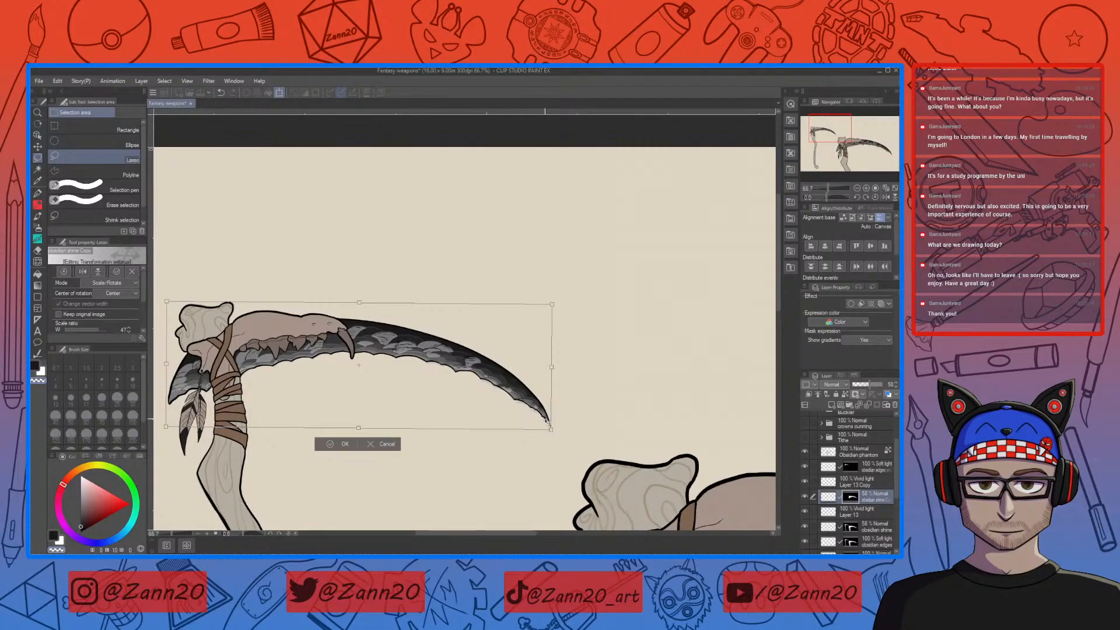
drag(551, 430, 553, 429)
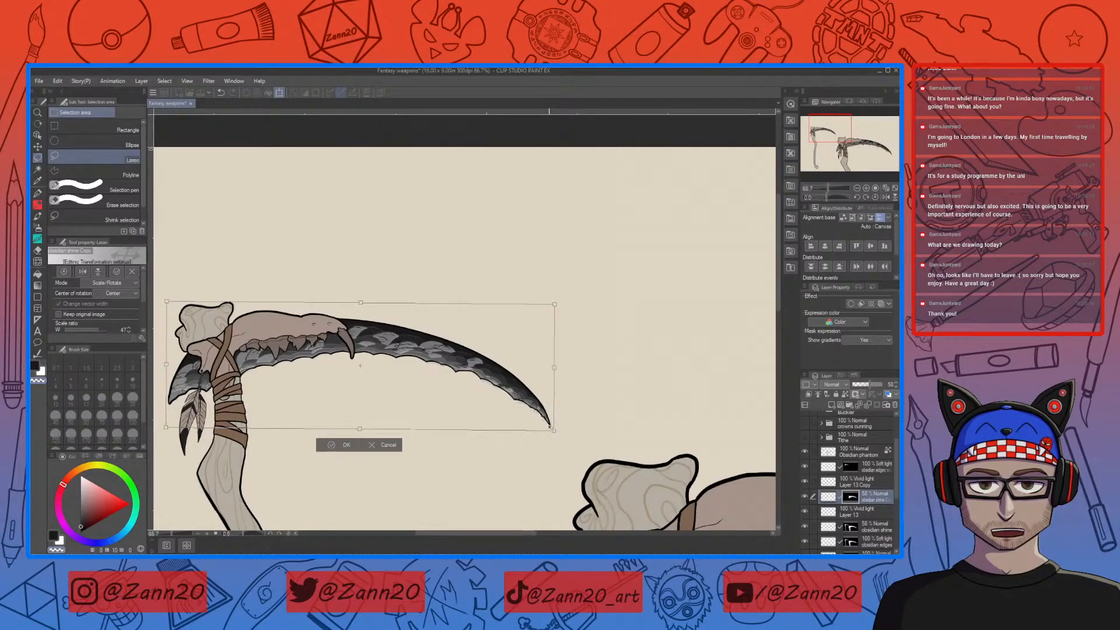
key(Left)
key(Left)
key(Left)
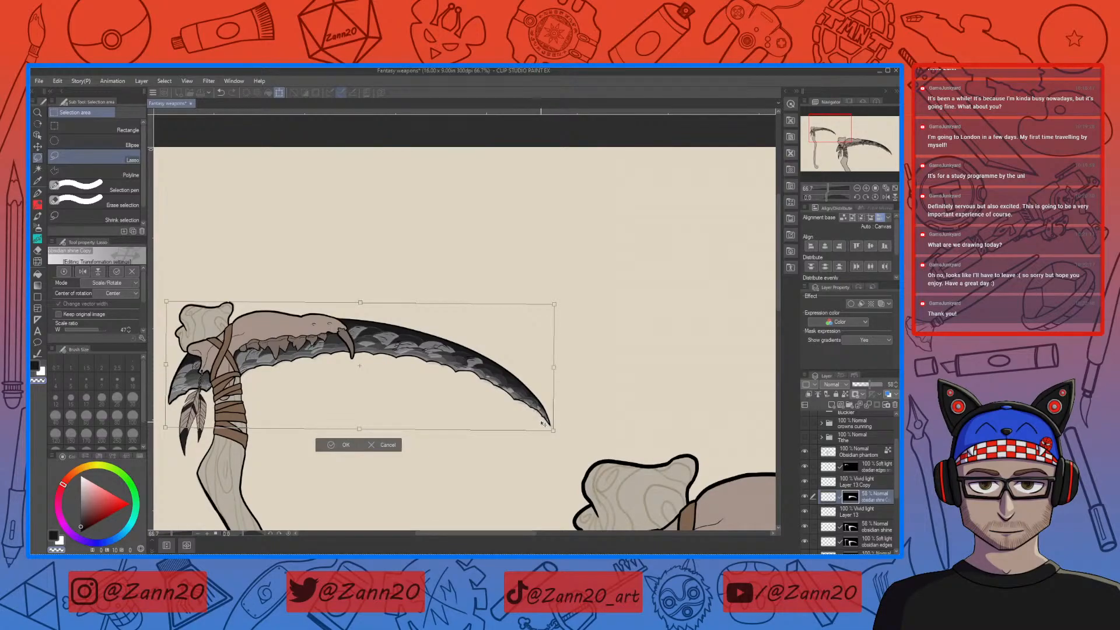
key(Left)
key(Left)
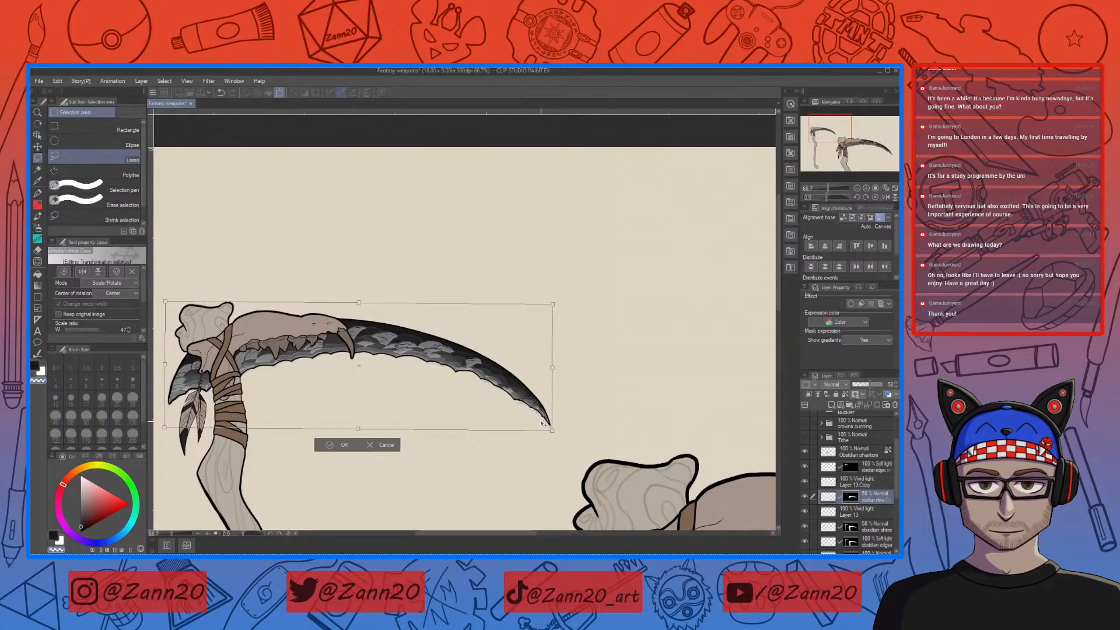
Nudge the shine copy slightly up and right, and apply the transformation
key(Up)
key(Up)
key(Right)
key(Right)
key(Up)
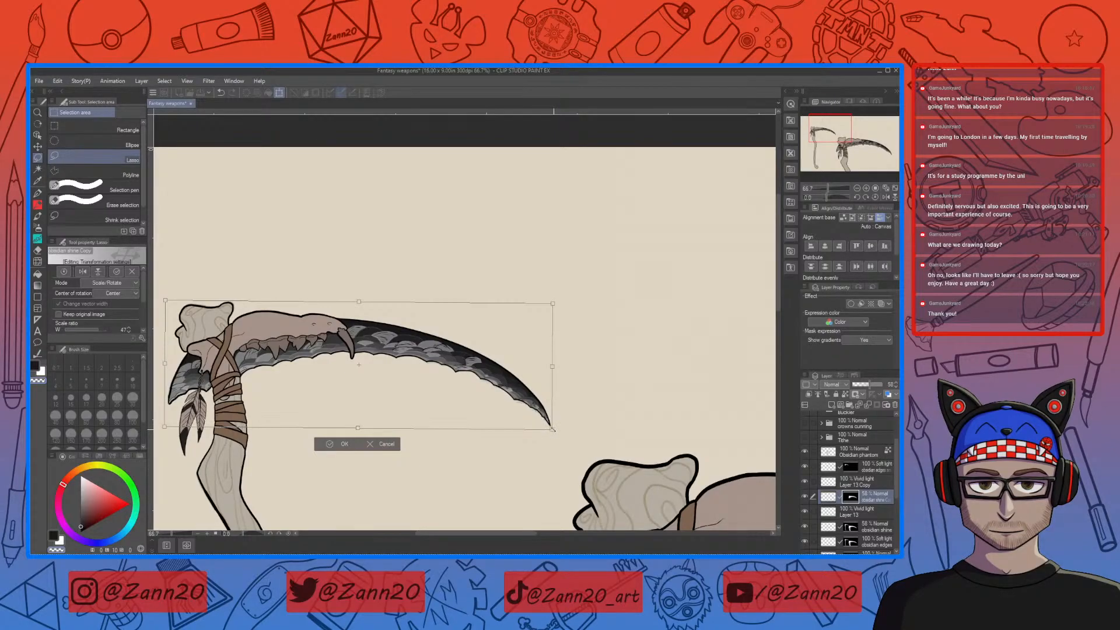
click(364, 444)
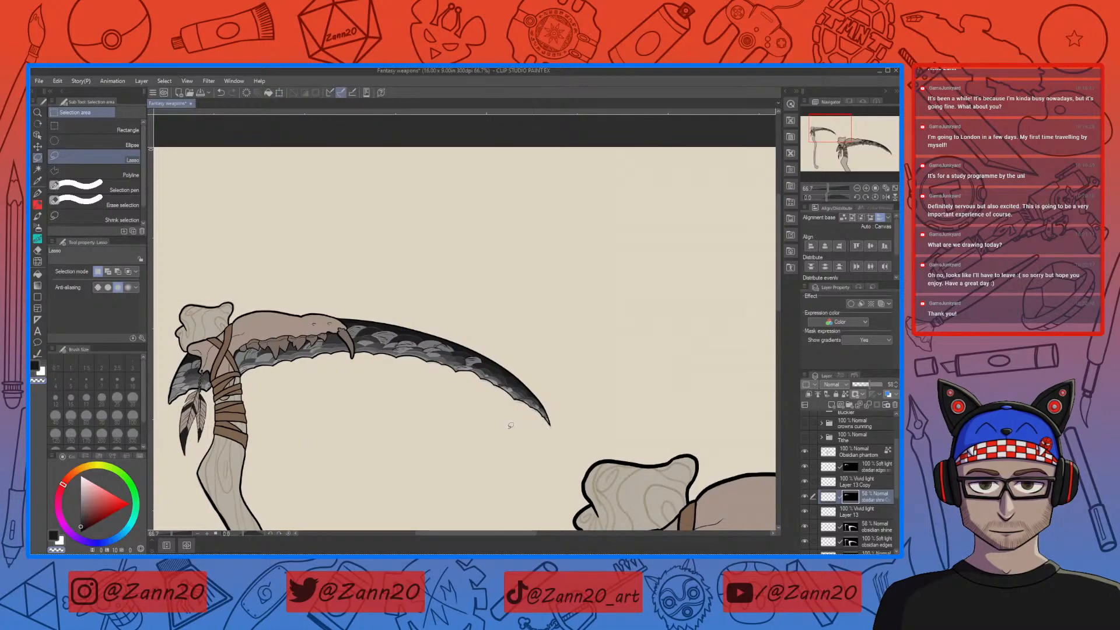
Mask out the shine spilling past the small blade's lower edge near the tip, using the size 17 pen with transparent color
drag(371, 433, 488, 418)
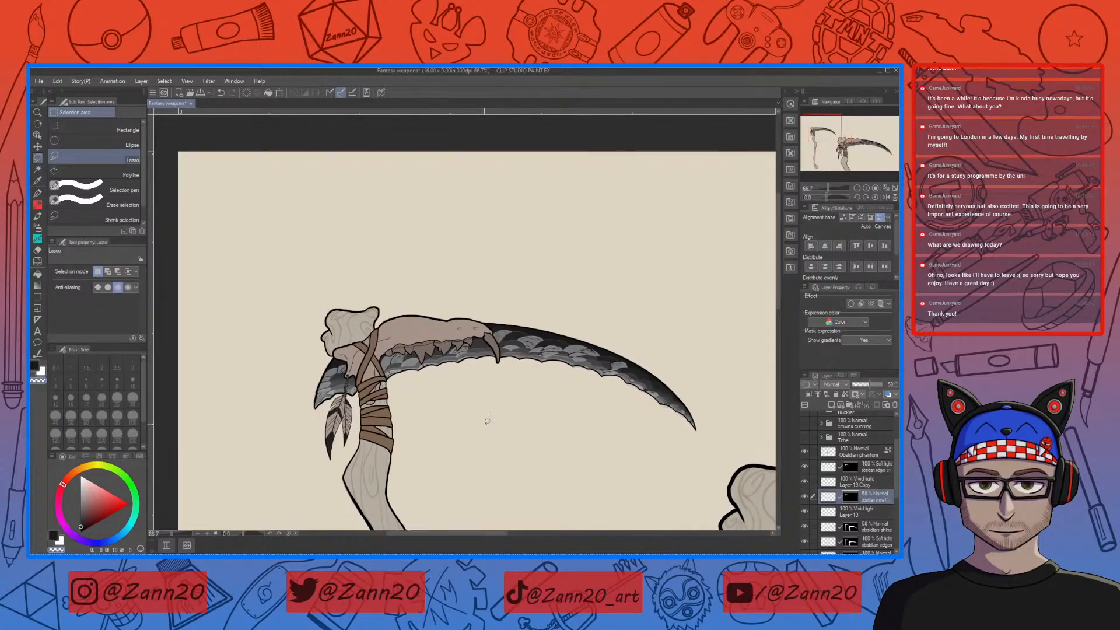
scroll(694, 426, up, 3)
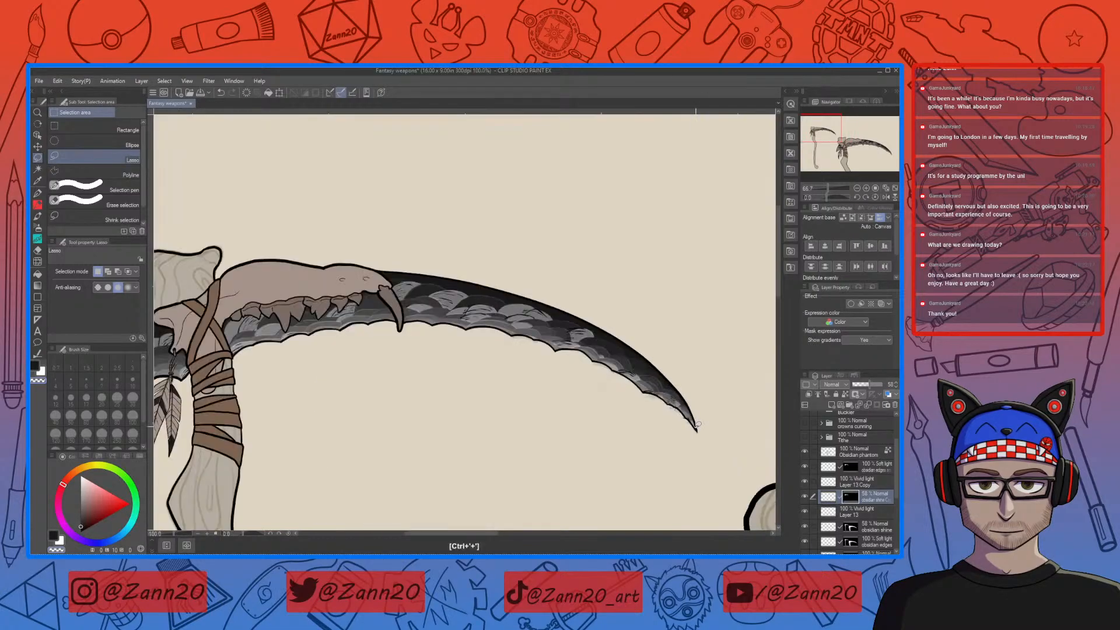
key(e)
key(p)
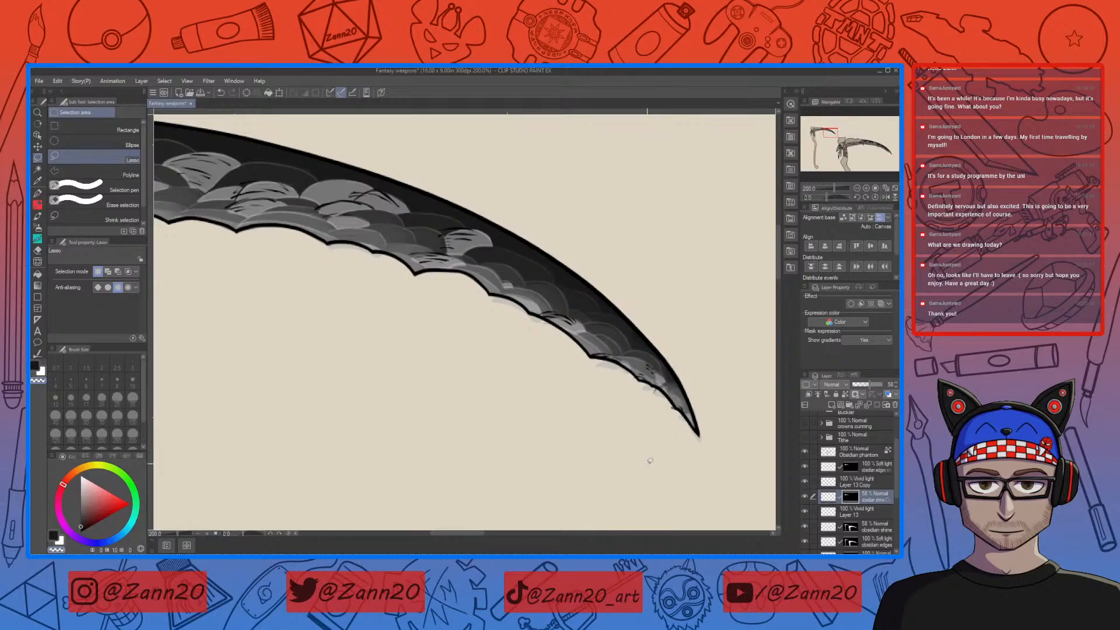
key(p)
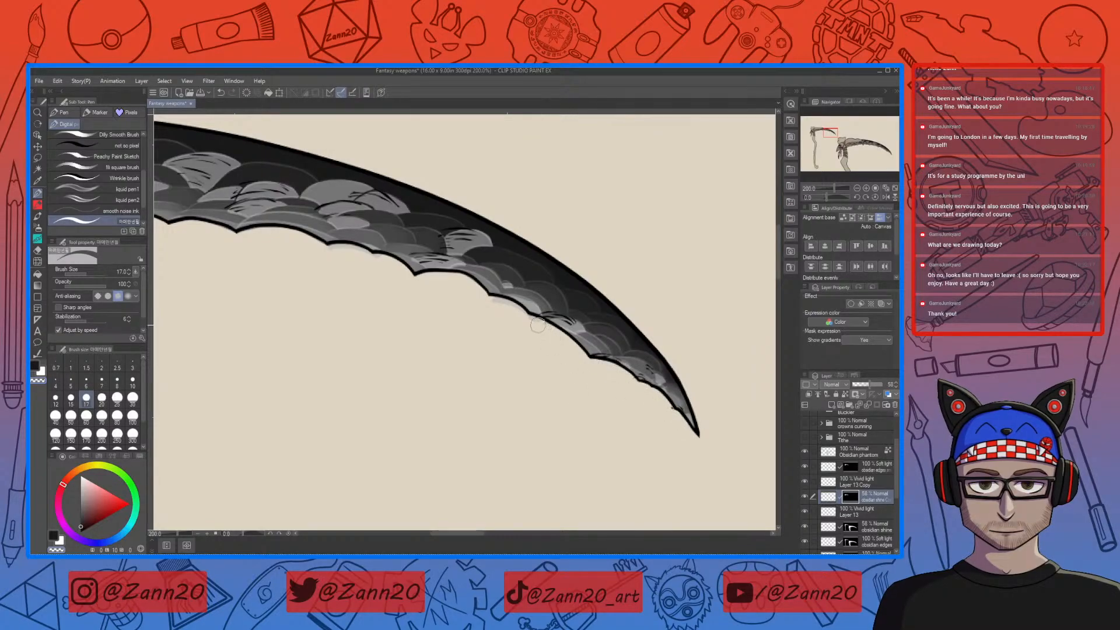
drag(468, 364, 615, 435)
drag(549, 376, 583, 373)
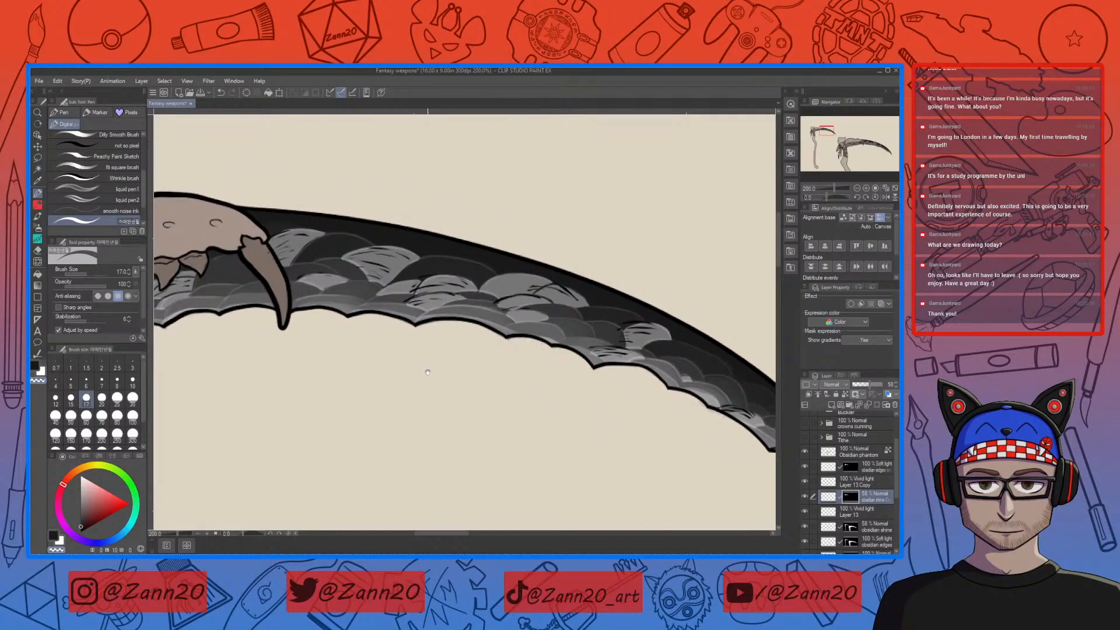
Clean up the remaining shine spill along the rest of the small blade's edge and outside its rear point
drag(474, 371, 581, 393)
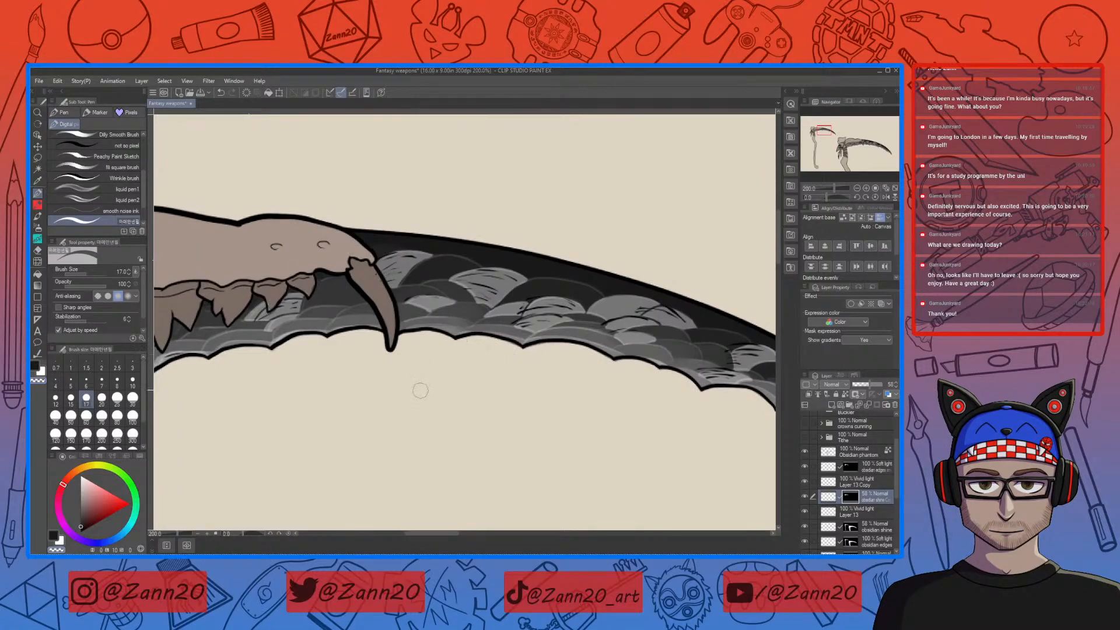
drag(422, 390, 654, 358)
drag(476, 393, 679, 372)
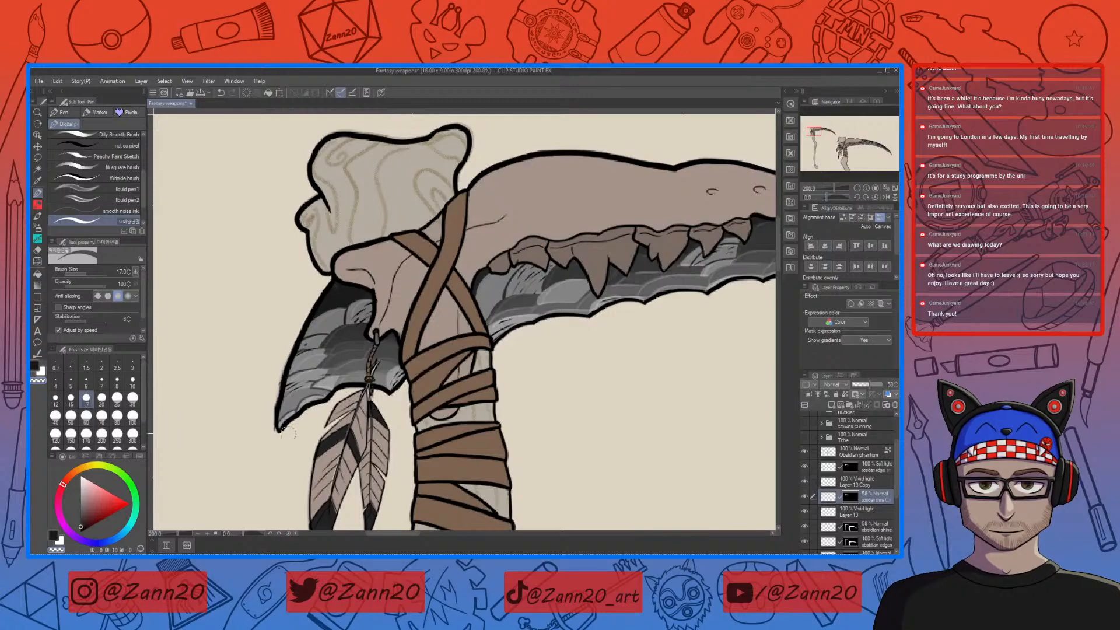
key(ctrl+z)
drag(275, 379, 273, 402)
drag(660, 391, 557, 369)
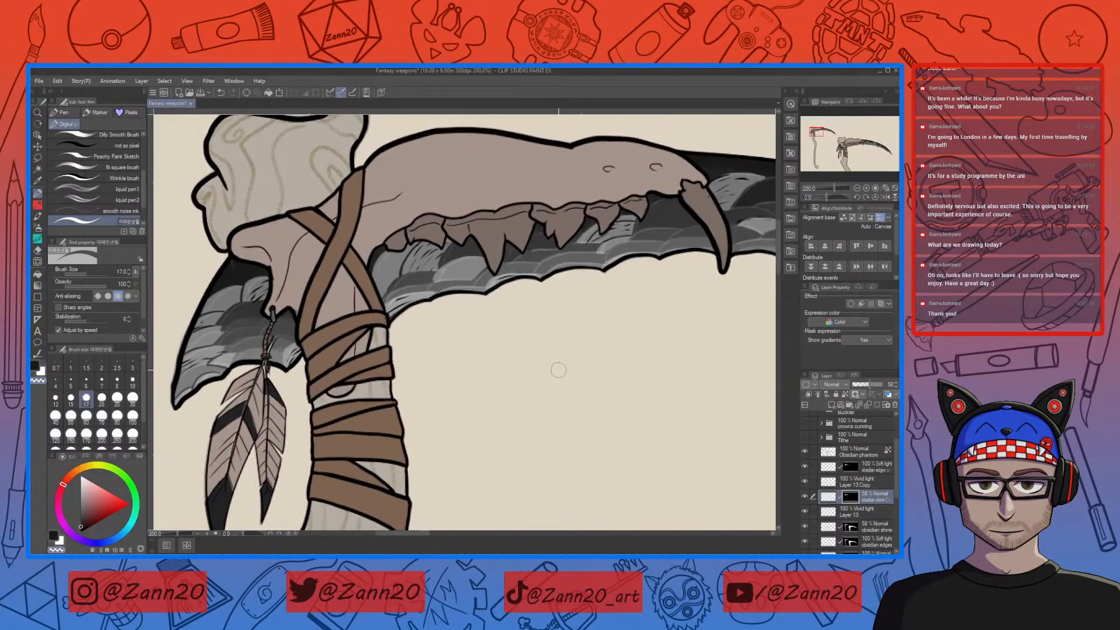
Select Layer 13 Copy and examine the small scythe's blade from handle to tip, then both scythes together
click(838, 482)
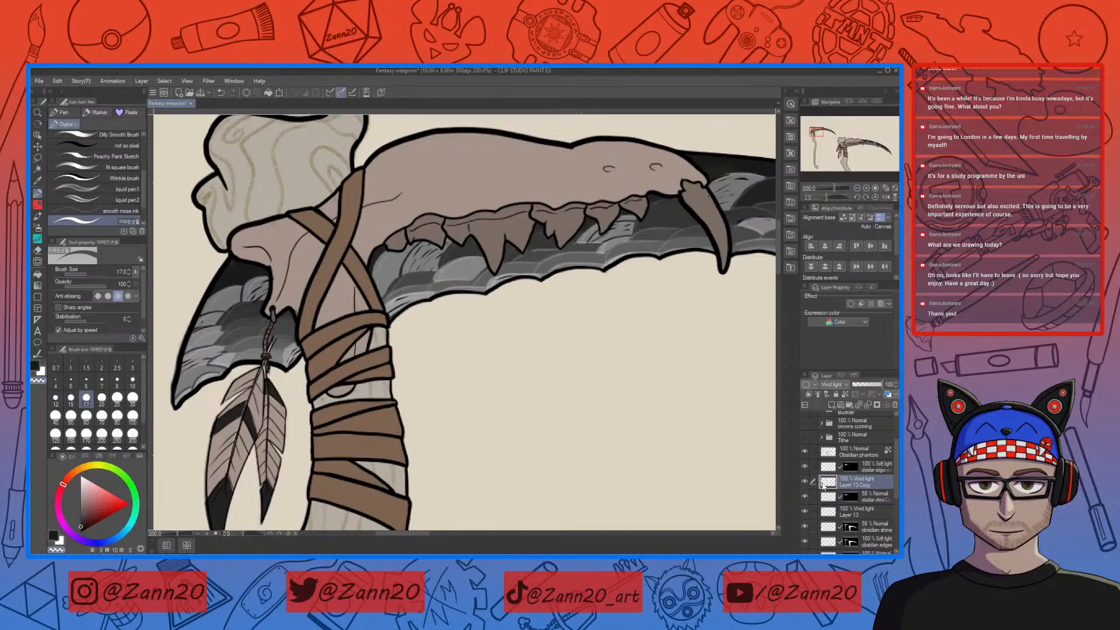
mouse_move(576, 388)
mouse_down()
mouse_move(595, 393)
mouse_move(544, 418)
mouse_move(614, 407)
mouse_up()
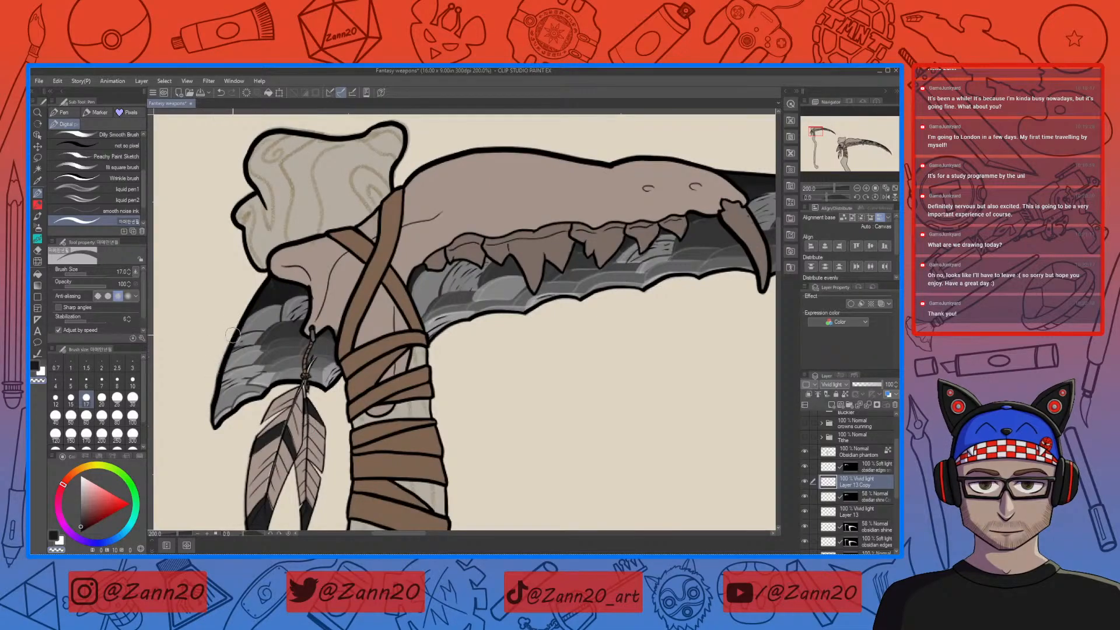
drag(541, 339, 371, 350)
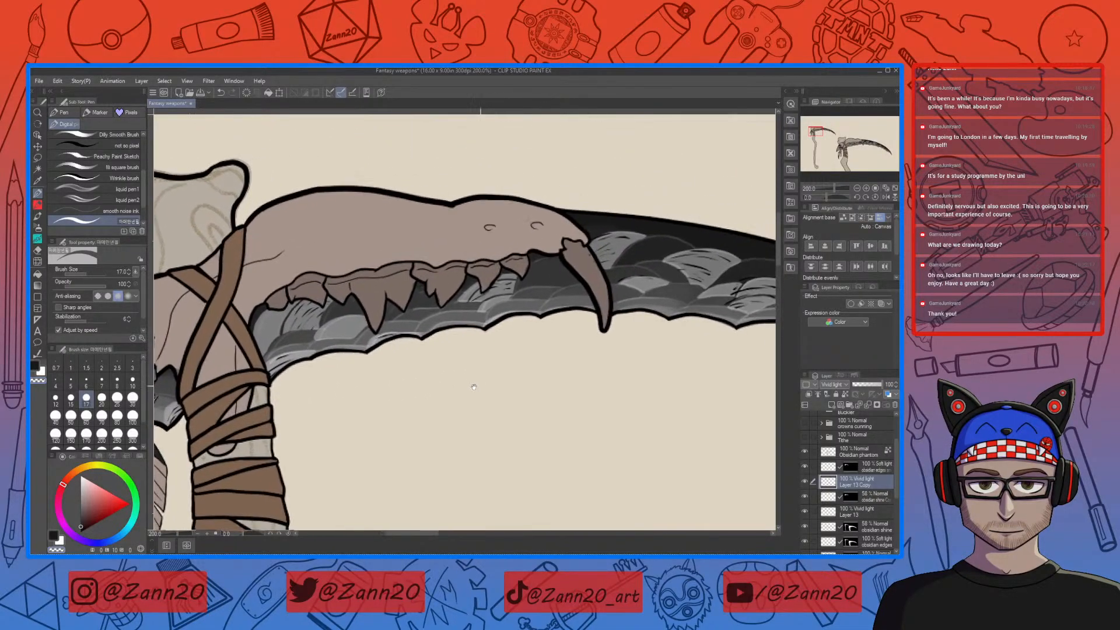
drag(600, 375, 263, 371)
drag(679, 464, 478, 393)
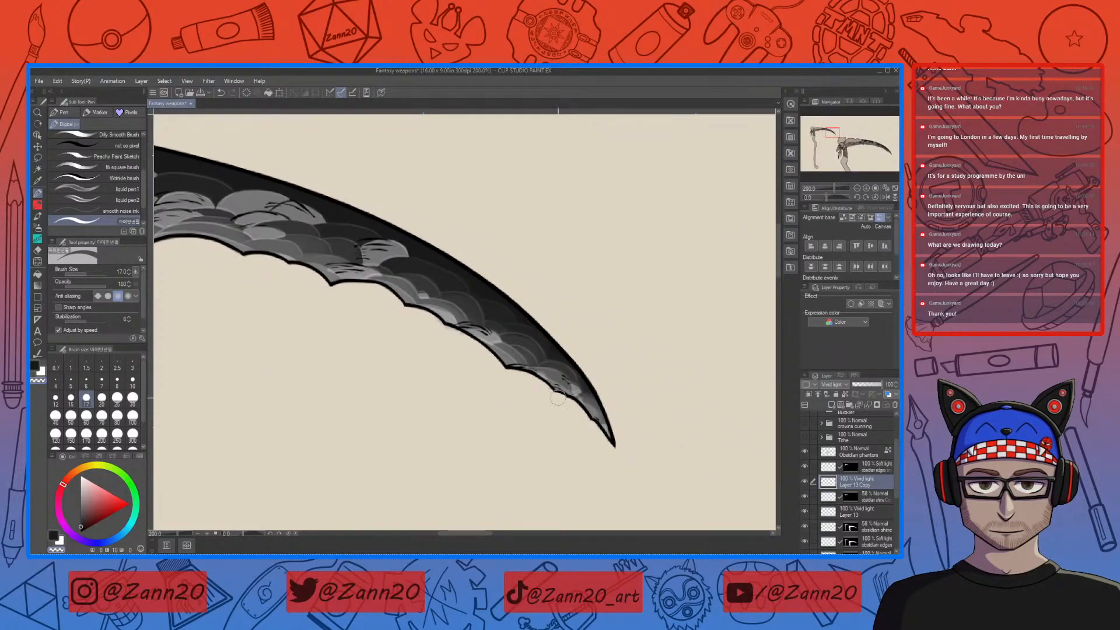
mouse_move(630, 447)
mouse_down()
mouse_move(657, 445)
mouse_move(464, 276)
mouse_up()
key(ctrl+minus)
key(ctrl+minus)
key(ctrl+minus)
key(ctrl+minus)
key(ctrl+minus)
drag(681, 454, 569, 393)
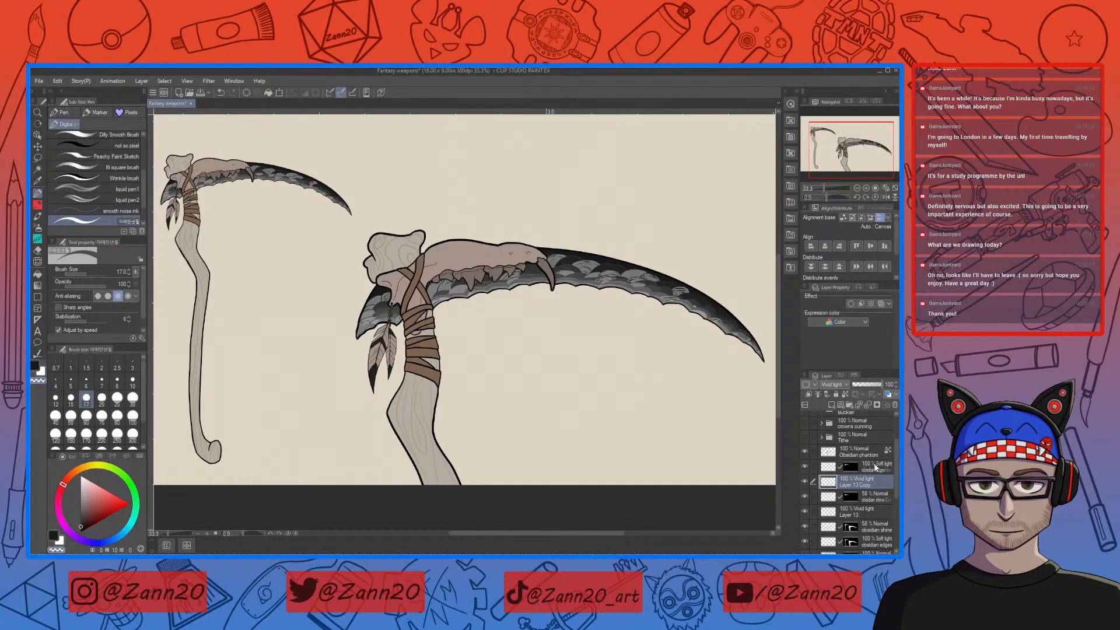
Create a layer folder above the Obsidian phantom line layer and name it "obsidian phantom"
scroll(874, 466, down, 3)
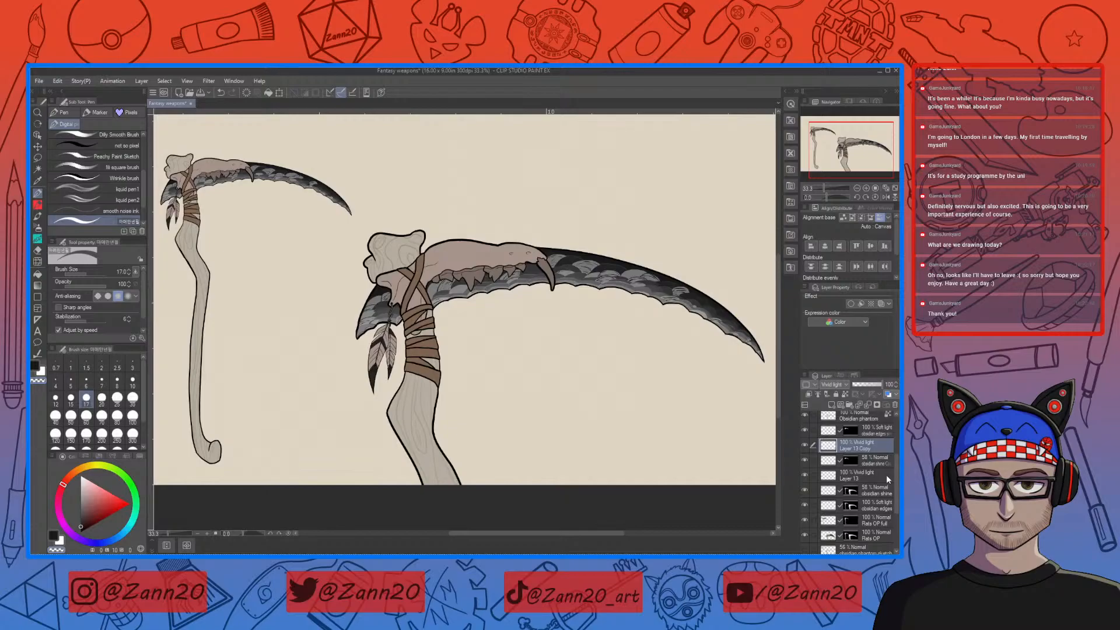
scroll(893, 475, up, 5)
scroll(893, 455, down, 4)
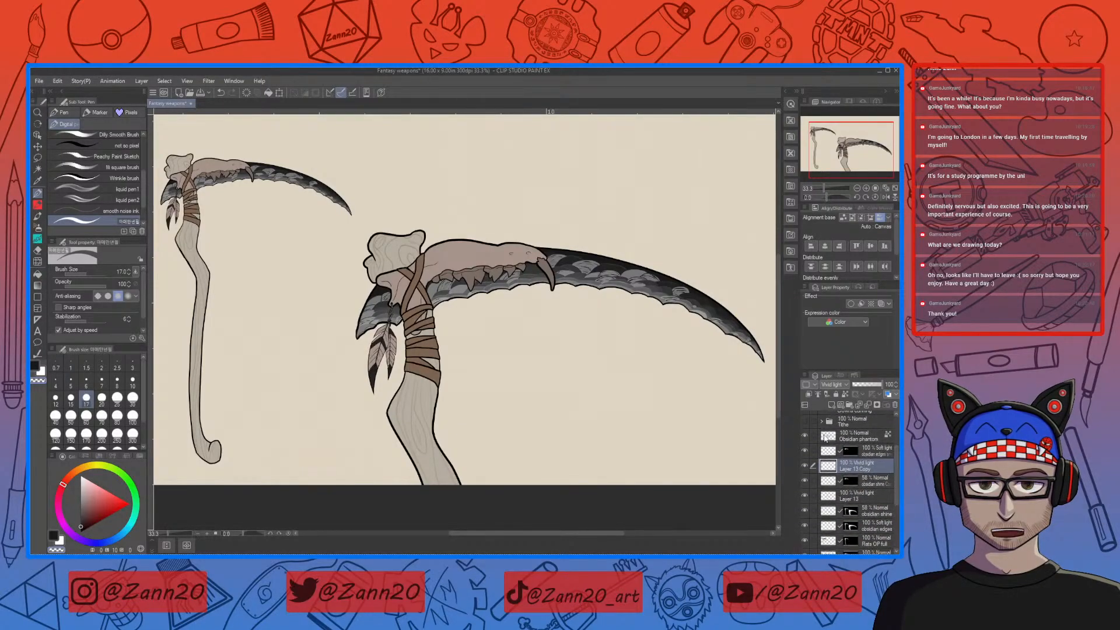
click(860, 436)
click(849, 406)
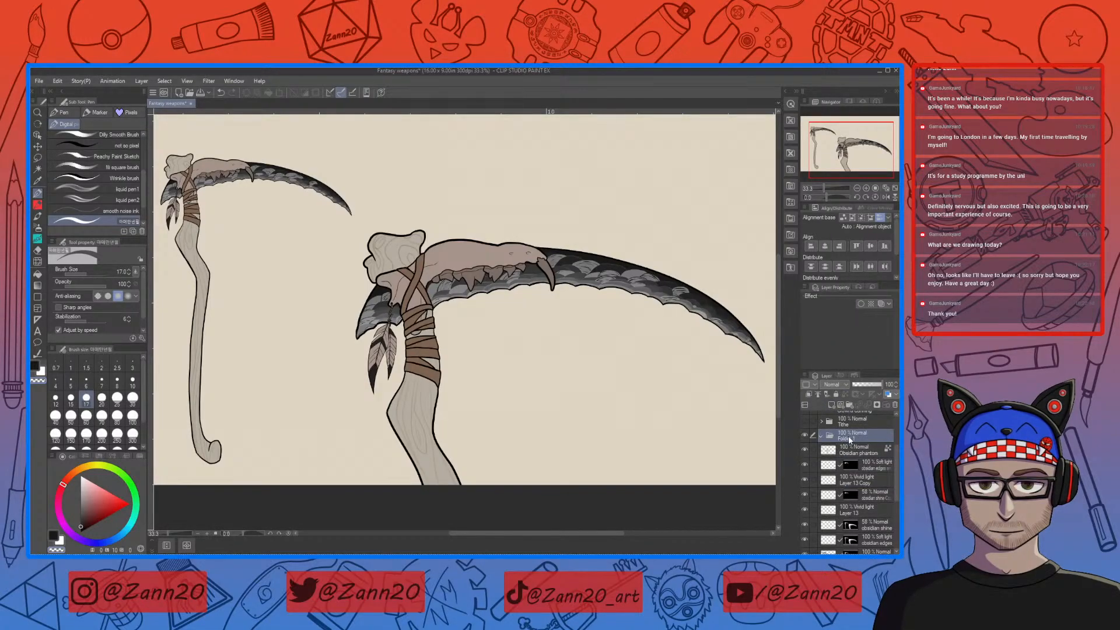
double_click(849, 437)
drag(858, 436, 732, 468)
text(obsidian phantom)
key(Return)
Move all scythe layers, from Obsidian phantom down to obsidian phantom ideas, into the obsidian phantom folder
click(890, 453)
scroll(890, 452, down, 5)
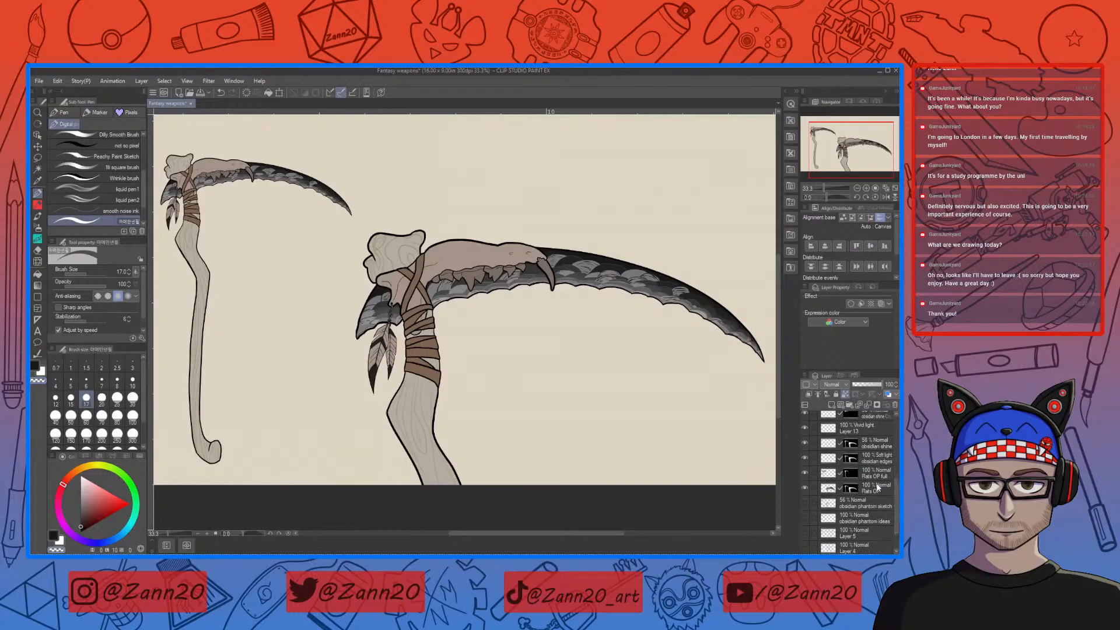
shift+click(830, 521)
scroll(852, 484, up, 9)
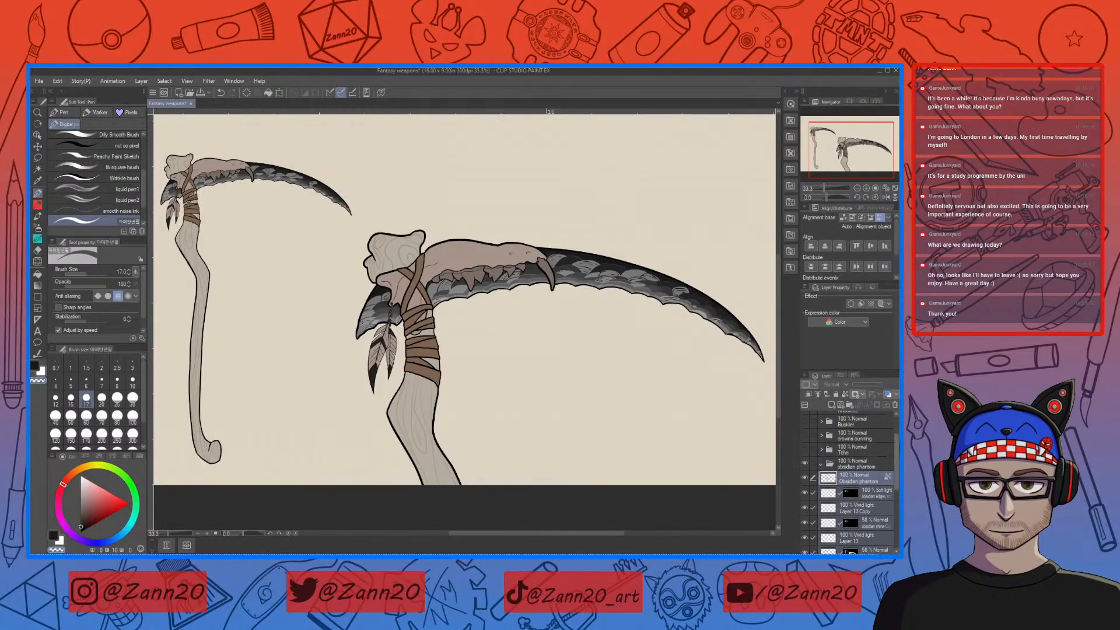
drag(832, 499, 828, 488)
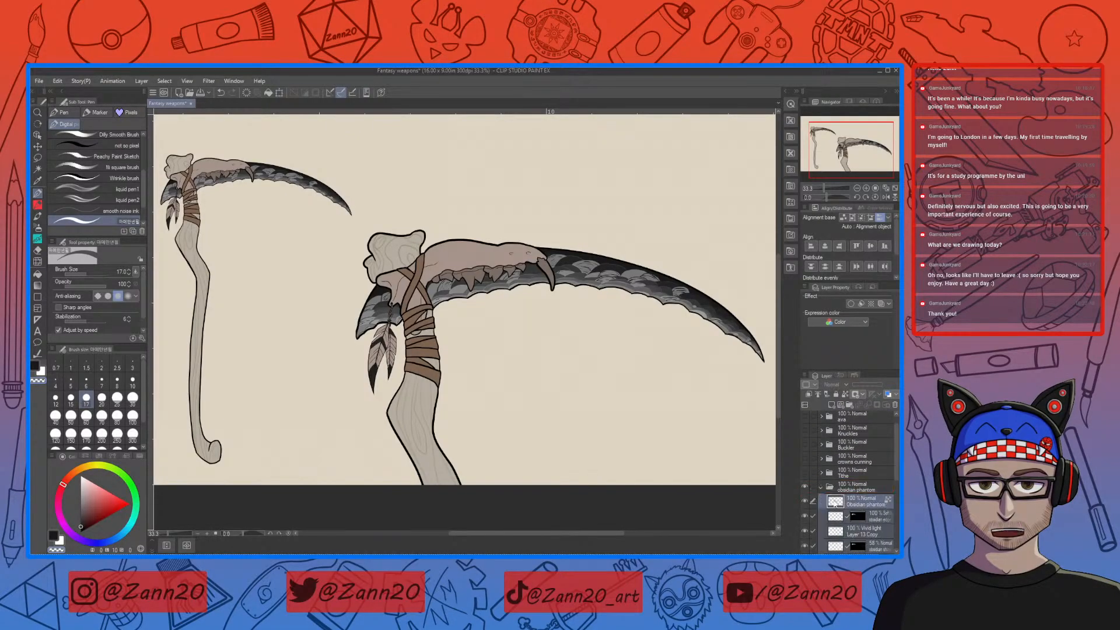
click(838, 503)
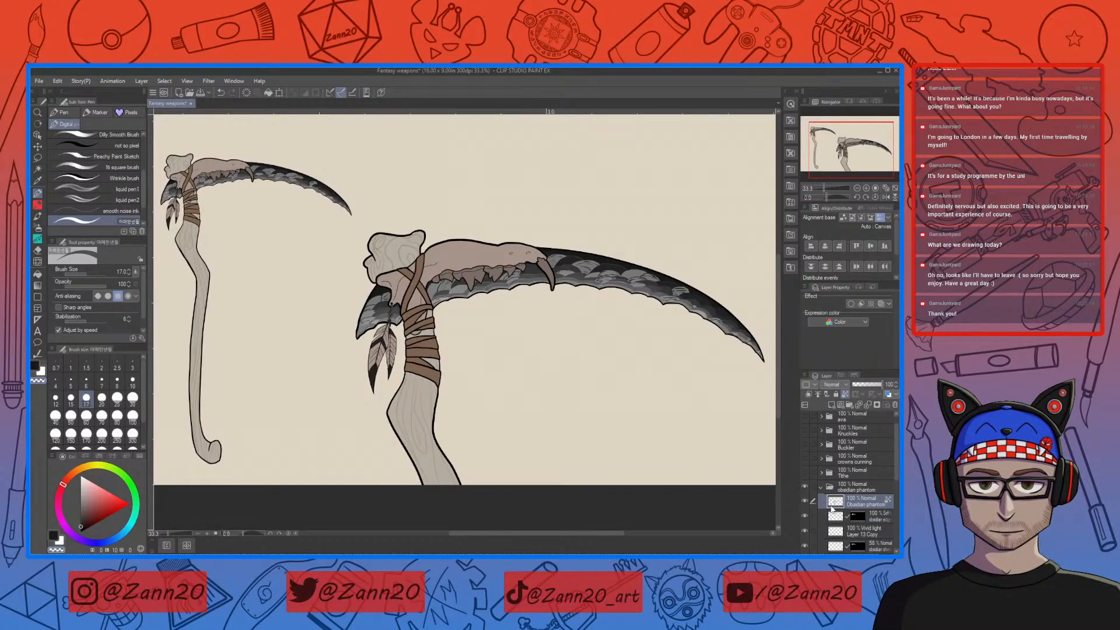
Duplicate the Flats OP layer with its mask and place the copy directly beneath the Obsidian phantom line layer
click(840, 516)
scroll(892, 483, down, 2)
scroll(892, 496, down, 3)
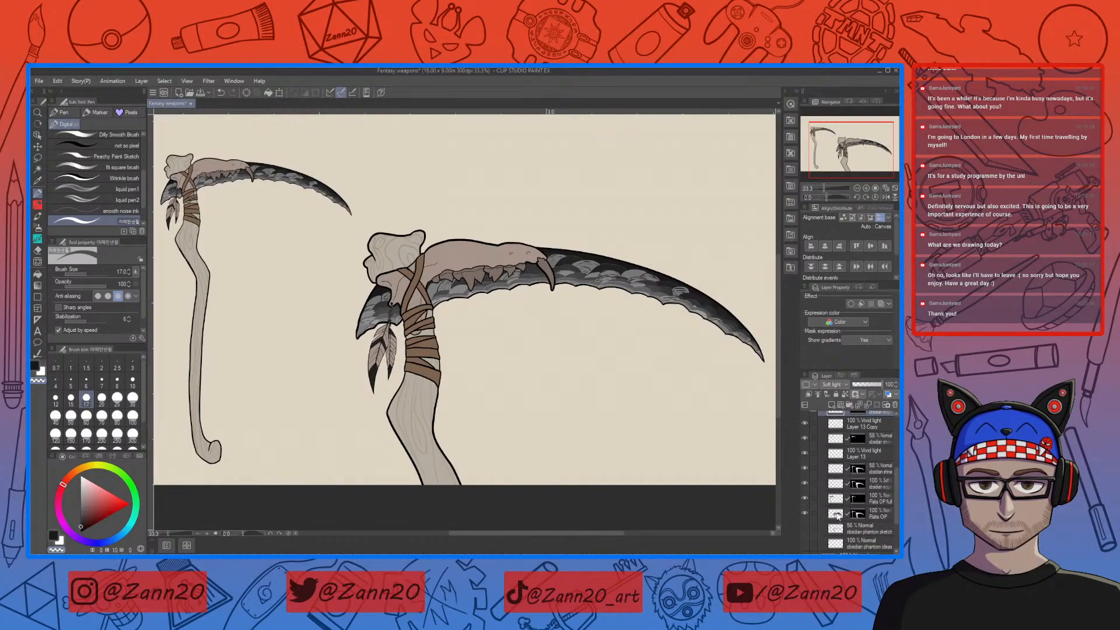
click(837, 515)
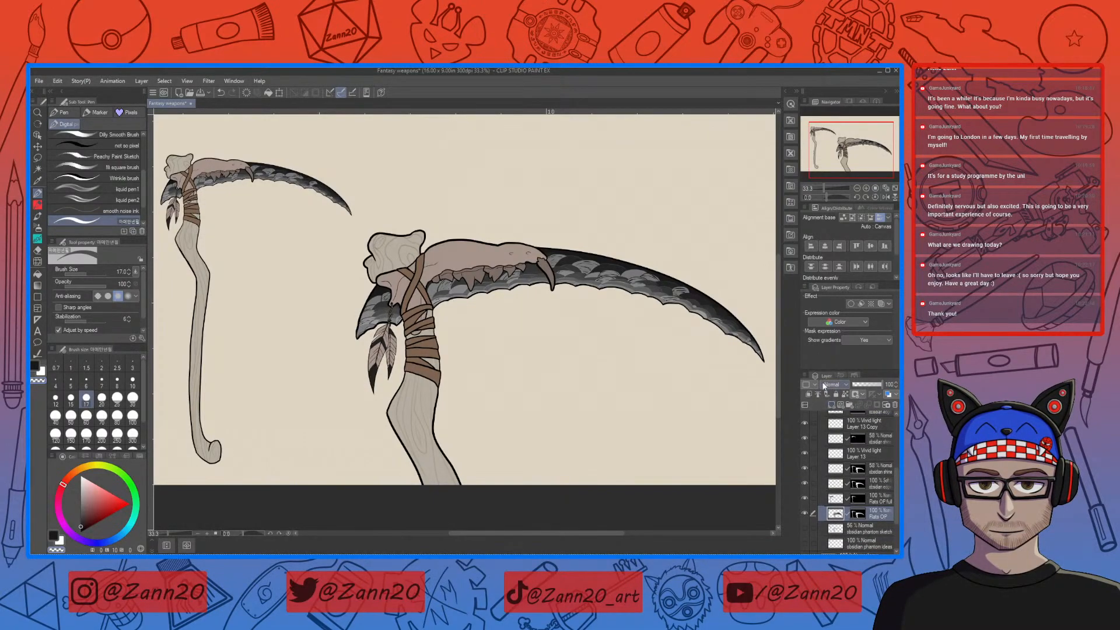
click(807, 385)
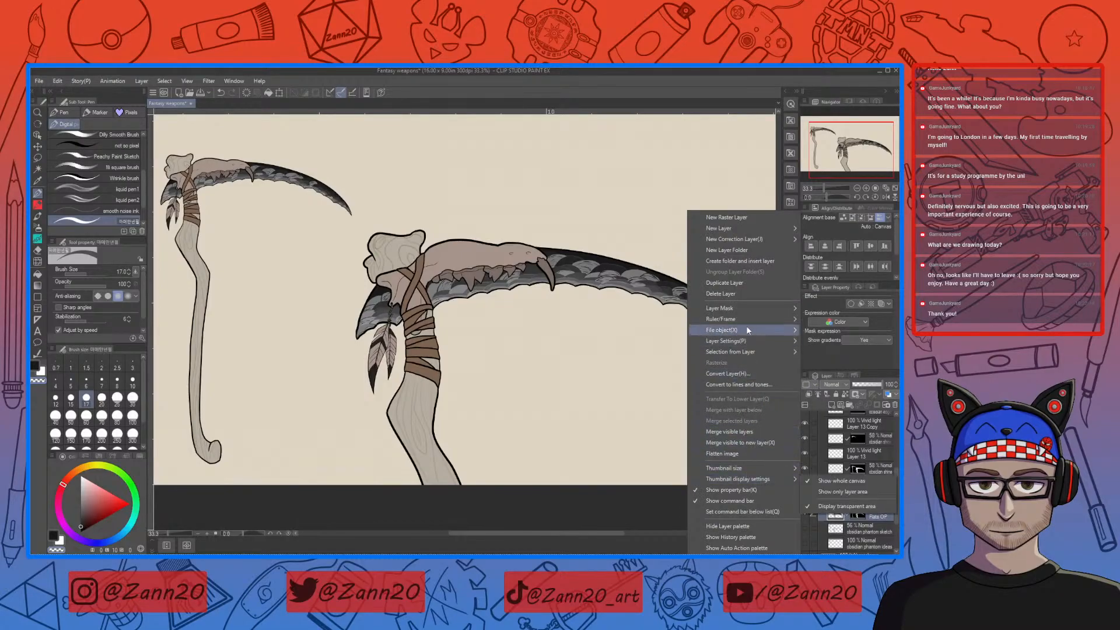
click(724, 283)
drag(838, 521, 841, 483)
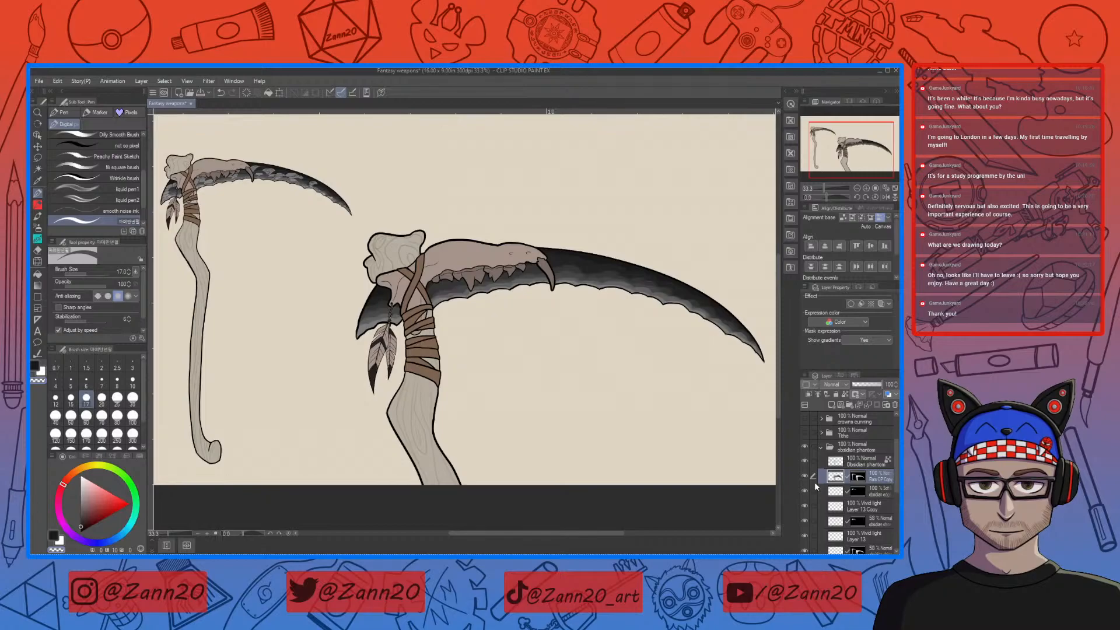
Clear the painted contents of the flats copy, keeping its mask, and rename the layer "shadows"
key(Delete)
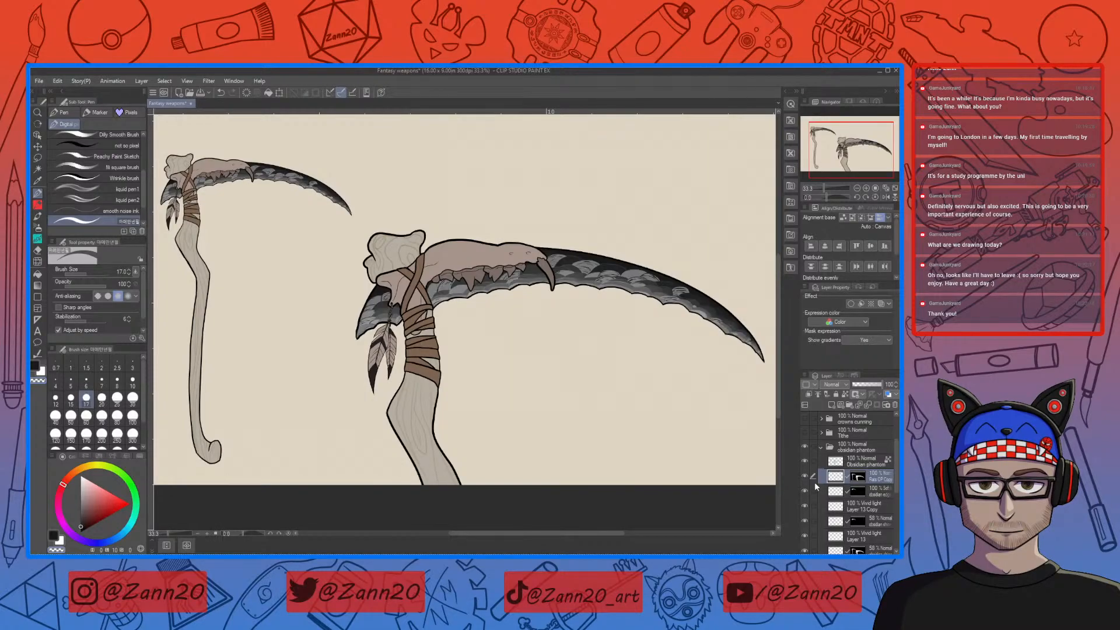
click(876, 478)
double_click(877, 479)
text(shadows)
key(Return)
Paint a dark blue-violet shadow along the lower edge of the large blade's tip with the pen at size 80
mouse_move(89, 514)
mouse_down()
mouse_move(87, 542)
mouse_move(96, 512)
mouse_up()
click(83, 540)
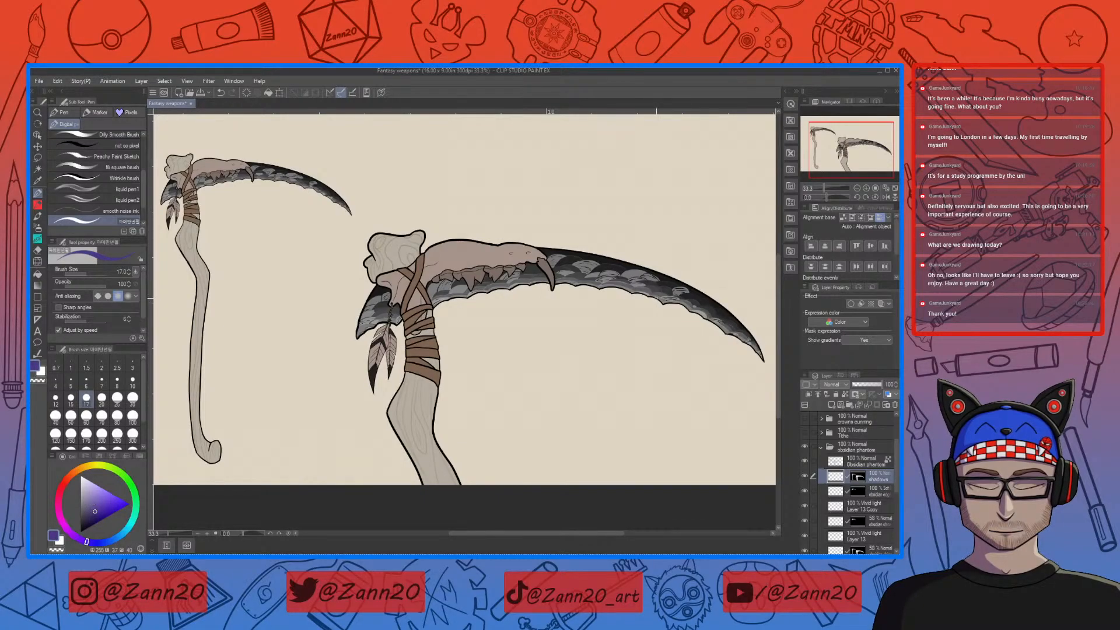
key(bracketright)
key(bracketright)
key(bracketright)
key(bracketright)
key(bracketright)
key(bracketright)
key(bracketright)
key(bracketright)
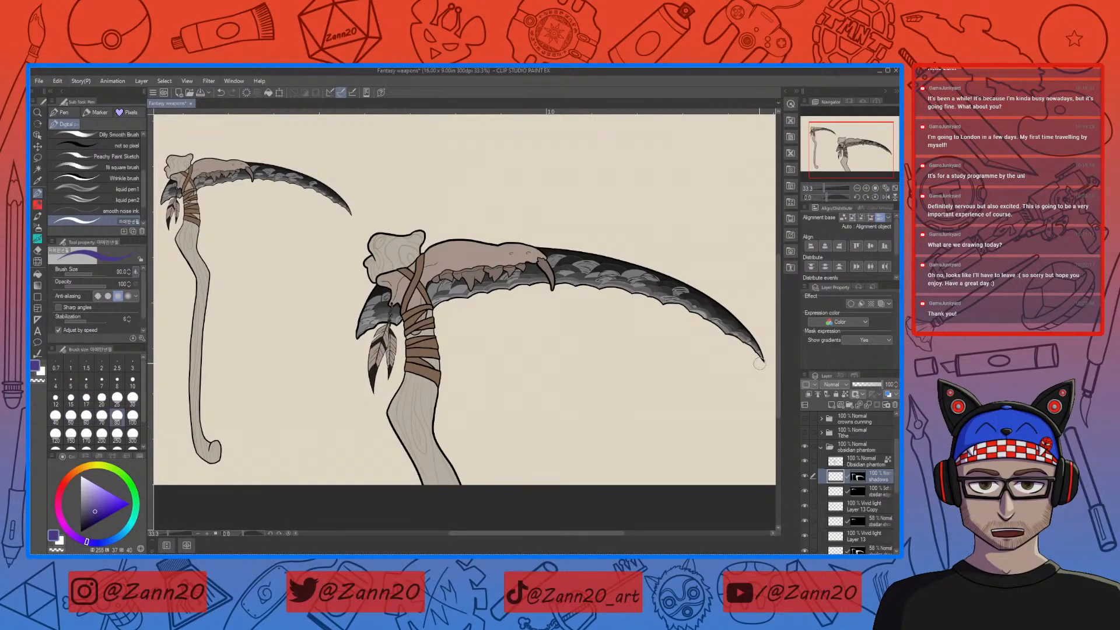
drag(758, 354, 715, 324)
key(ctrl+z)
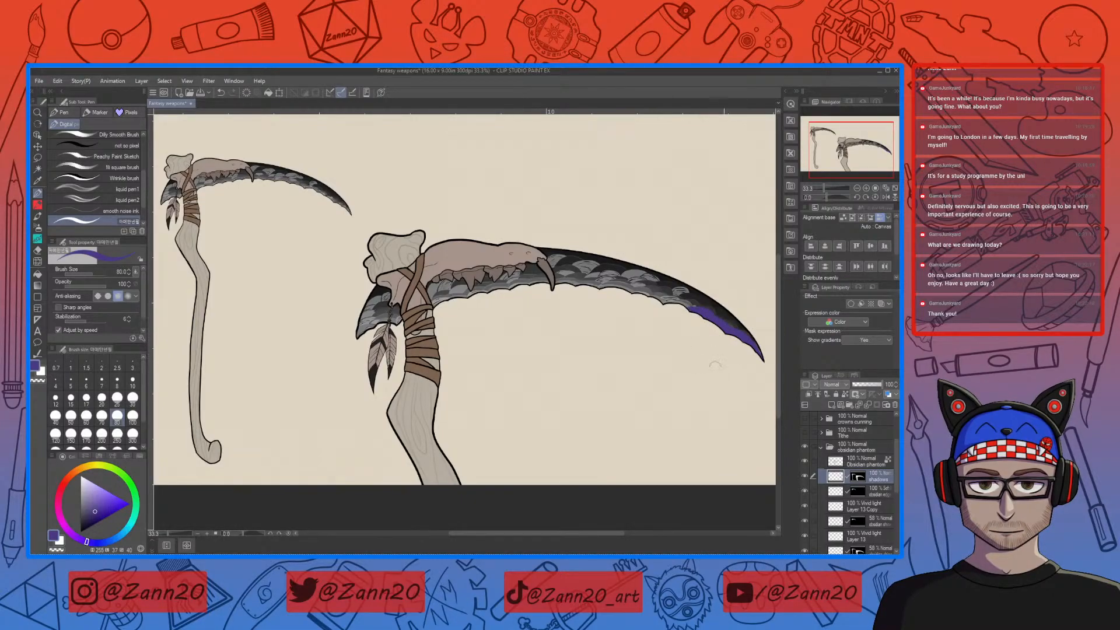
Extend the purple shadow along the large blade's scalloped lower edge from the tip toward the middle of the blade
key(ctrl+plus)
key(ctrl+plus)
drag(458, 424, 439, 447)
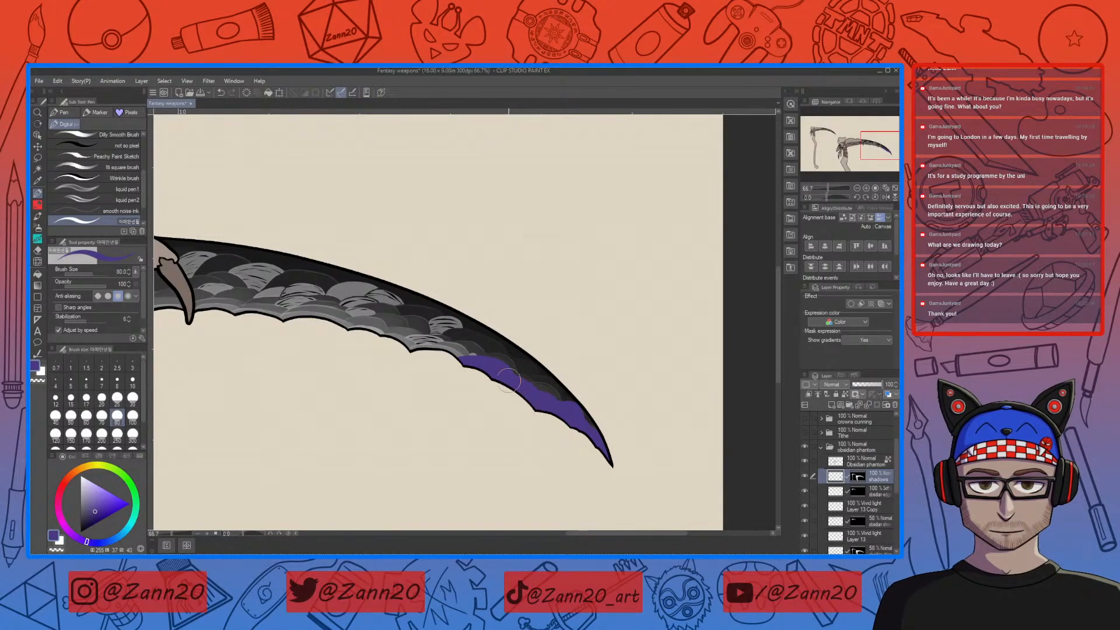
mouse_move(478, 363)
mouse_down()
mouse_move(448, 355)
mouse_move(481, 361)
mouse_move(458, 348)
mouse_move(443, 370)
mouse_move(459, 357)
mouse_move(432, 341)
mouse_move(401, 353)
mouse_move(409, 372)
mouse_move(428, 346)
mouse_move(421, 326)
mouse_move(385, 326)
mouse_move(428, 333)
mouse_move(409, 321)
mouse_move(422, 325)
mouse_move(429, 345)
mouse_move(402, 336)
mouse_move(421, 386)
mouse_move(546, 461)
mouse_move(540, 393)
mouse_move(512, 396)
mouse_move(476, 434)
mouse_move(537, 402)
mouse_move(496, 436)
mouse_move(531, 409)
mouse_move(507, 430)
mouse_move(505, 400)
mouse_move(484, 401)
mouse_move(481, 423)
mouse_move(512, 400)
mouse_move(453, 396)
mouse_move(426, 429)
mouse_move(475, 399)
mouse_move(459, 415)
mouse_move(434, 395)
mouse_up()
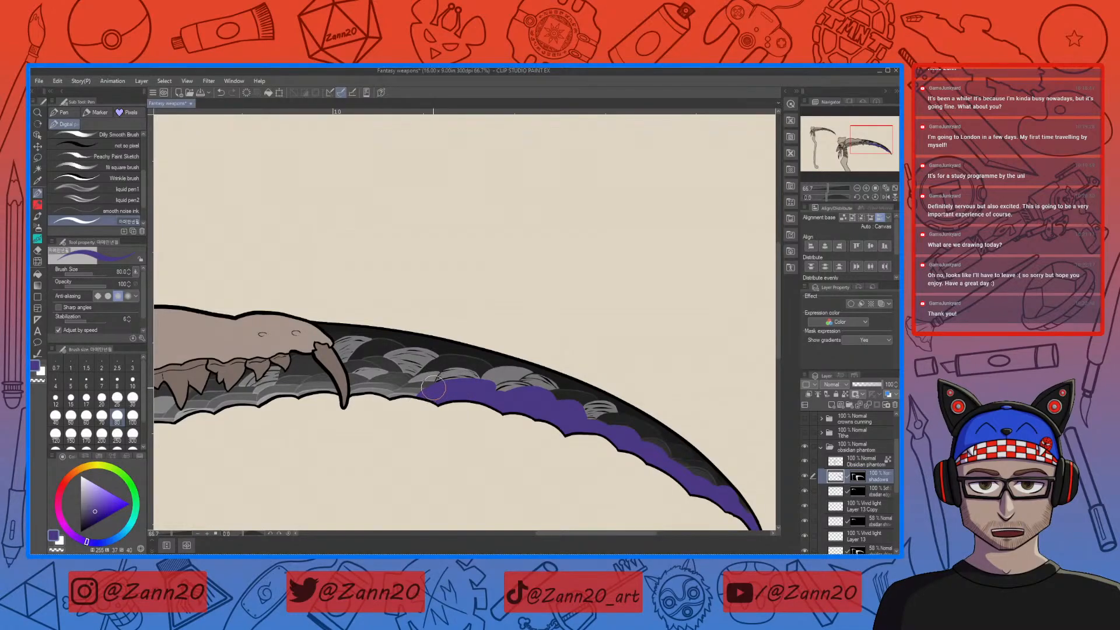
mouse_move(465, 385)
mouse_down()
mouse_move(433, 404)
mouse_move(443, 378)
mouse_move(409, 383)
mouse_move(399, 425)
mouse_move(437, 387)
mouse_move(402, 386)
mouse_up()
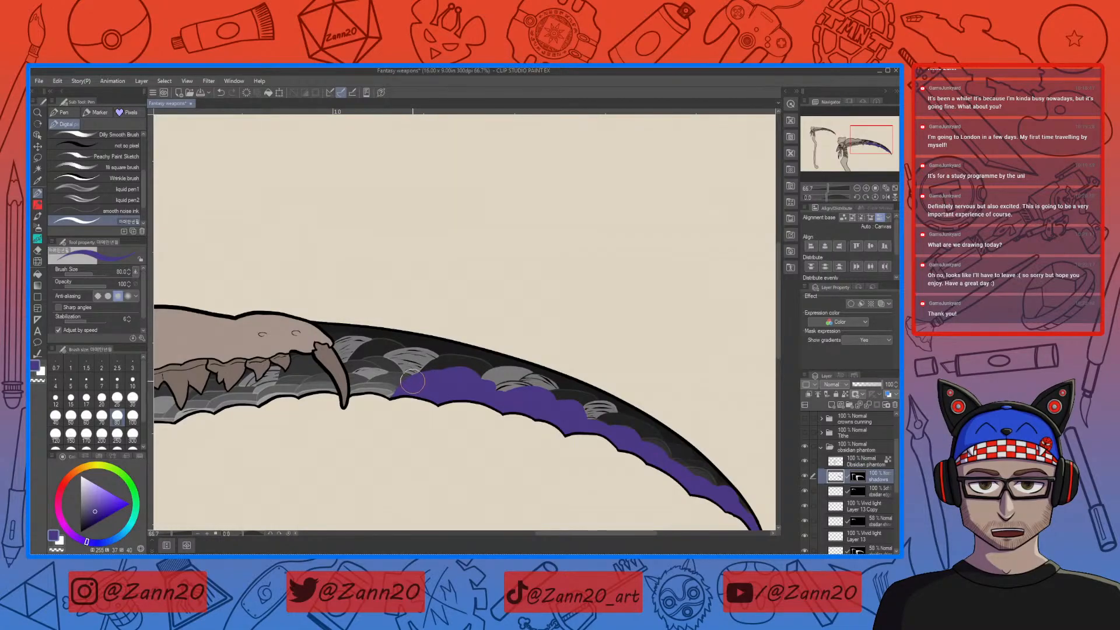
Shade the large blade around the fang and beneath the jaw's teeth, as far as the leather wrapping
mouse_move(434, 354)
mouse_down()
mouse_move(410, 389)
mouse_move(435, 356)
mouse_move(390, 357)
mouse_move(364, 391)
mouse_move(412, 367)
mouse_move(394, 366)
mouse_move(408, 368)
mouse_move(389, 409)
mouse_move(379, 383)
mouse_move(394, 363)
mouse_move(368, 413)
mouse_up()
mouse_move(381, 364)
mouse_down()
mouse_move(362, 386)
mouse_move(361, 366)
mouse_move(347, 368)
mouse_move(352, 416)
mouse_move(511, 440)
mouse_move(548, 419)
mouse_move(485, 412)
mouse_move(458, 433)
mouse_move(497, 425)
mouse_move(481, 428)
mouse_move(495, 431)
mouse_move(472, 400)
mouse_move(454, 410)
mouse_move(475, 410)
mouse_move(461, 398)
mouse_move(443, 416)
mouse_move(486, 414)
mouse_move(427, 456)
mouse_up()
mouse_move(448, 419)
mouse_down()
mouse_move(429, 428)
mouse_move(446, 407)
mouse_move(428, 409)
mouse_move(422, 447)
mouse_move(415, 430)
mouse_move(408, 443)
mouse_move(416, 414)
mouse_move(401, 434)
mouse_move(408, 425)
mouse_up()
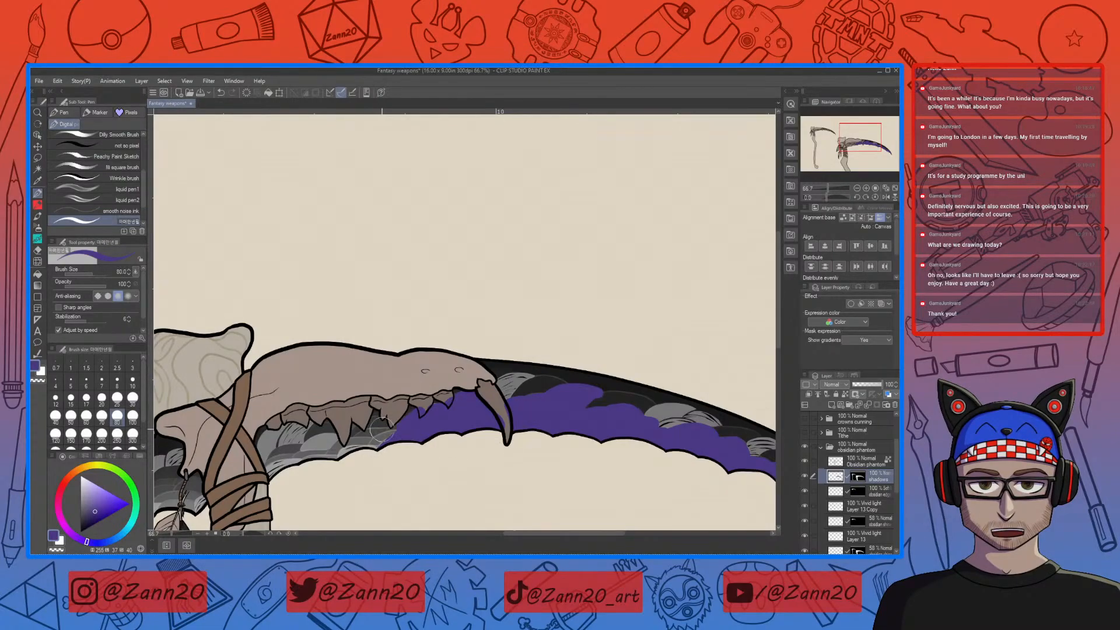
mouse_move(392, 430)
mouse_down()
mouse_move(367, 458)
mouse_move(404, 421)
mouse_move(390, 438)
mouse_move(387, 424)
mouse_move(365, 426)
mouse_move(375, 422)
mouse_move(353, 435)
mouse_move(386, 435)
mouse_move(330, 475)
mouse_move(340, 444)
mouse_move(327, 469)
mouse_move(335, 431)
mouse_move(317, 431)
mouse_move(306, 456)
mouse_move(335, 438)
mouse_move(324, 464)
mouse_move(306, 434)
mouse_move(313, 427)
mouse_move(312, 445)
mouse_move(330, 450)
mouse_move(275, 454)
mouse_move(271, 478)
mouse_up()
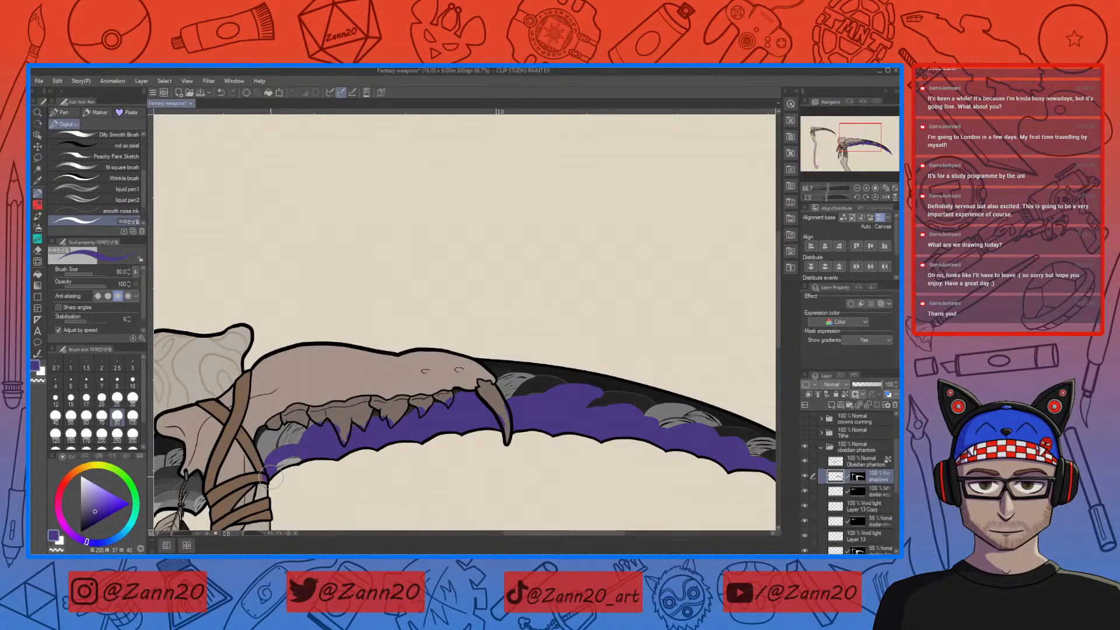
Add purple shadows to the jawbone's large fang and the small teeth nearest to it
mouse_move(513, 439)
mouse_down()
mouse_move(469, 463)
mouse_move(421, 450)
mouse_move(410, 428)
mouse_up()
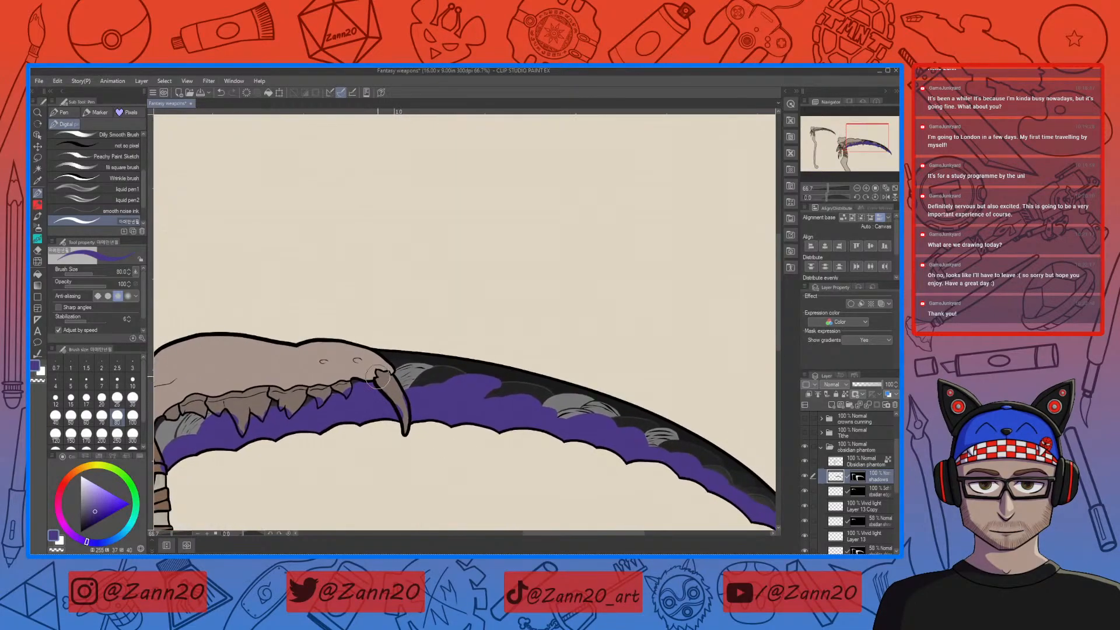
drag(378, 385, 404, 434)
drag(389, 374, 392, 376)
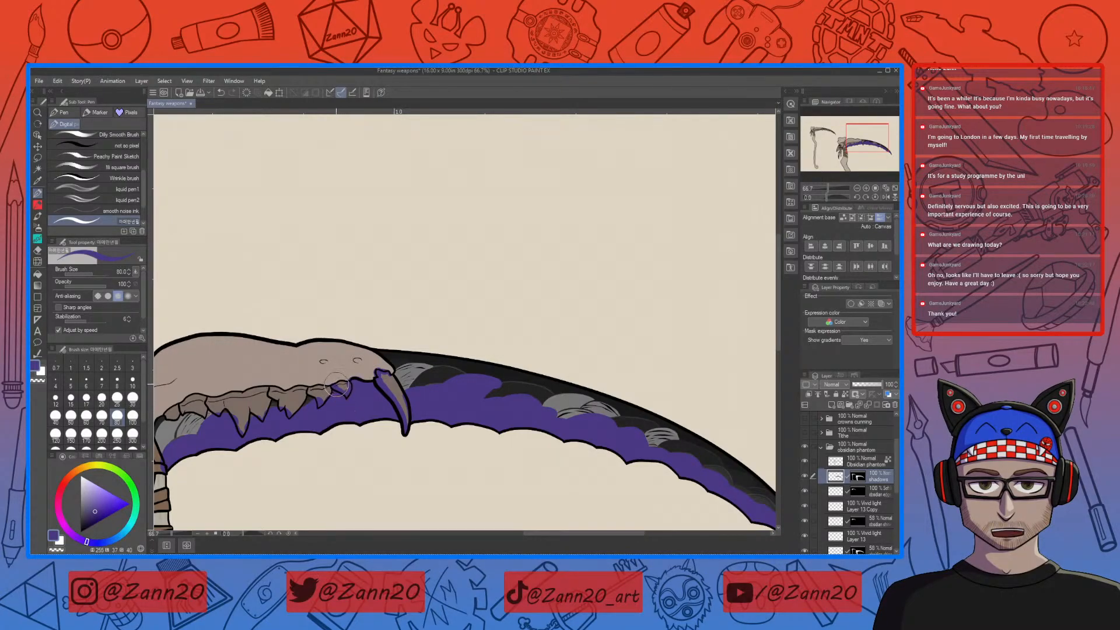
drag(337, 387, 312, 395)
Fill the jawbone's two small holes with shadow and shade the remaining teeth and gum line toward the wrapping
mouse_move(333, 392)
mouse_down()
mouse_move(315, 412)
mouse_move(305, 397)
mouse_move(297, 413)
mouse_move(306, 389)
mouse_move(269, 394)
mouse_move(399, 367)
mouse_move(376, 373)
mouse_move(356, 419)
mouse_move(479, 449)
mouse_up()
click(480, 392)
click(447, 393)
mouse_move(447, 393)
mouse_down()
mouse_move(518, 369)
mouse_move(523, 355)
mouse_up()
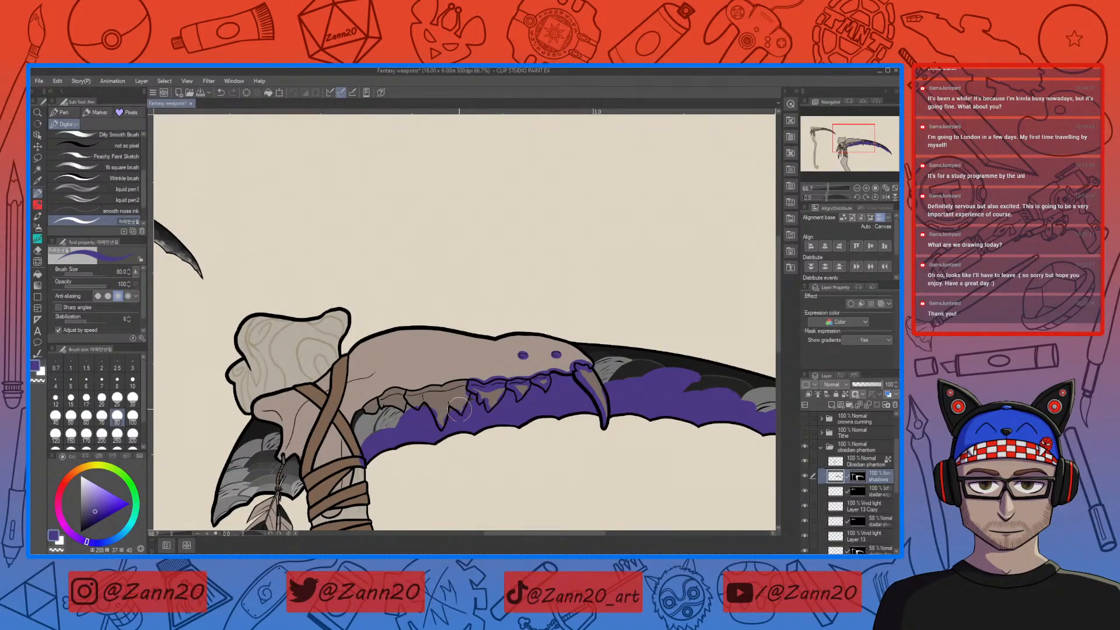
mouse_move(423, 396)
mouse_down()
mouse_move(444, 437)
mouse_move(433, 413)
mouse_move(445, 434)
mouse_move(456, 421)
mouse_move(406, 395)
mouse_move(473, 381)
mouse_move(394, 389)
mouse_move(352, 420)
mouse_move(382, 402)
mouse_up()
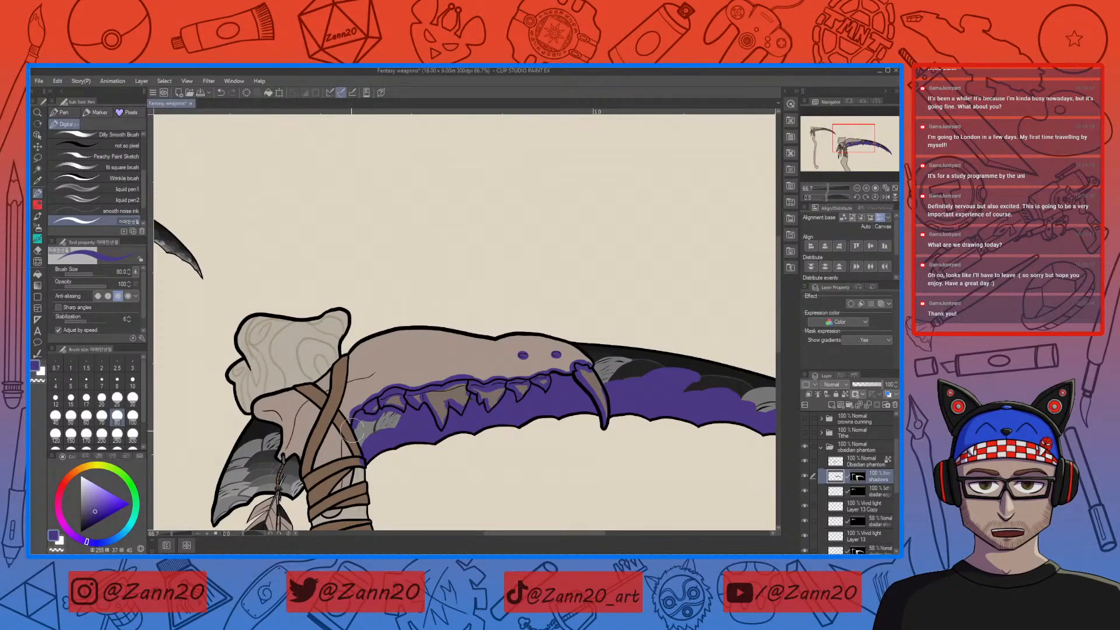
Shade the left side and upper-right corner of the bone knob at the head of the large scythe
drag(546, 429, 572, 411)
drag(521, 454, 525, 416)
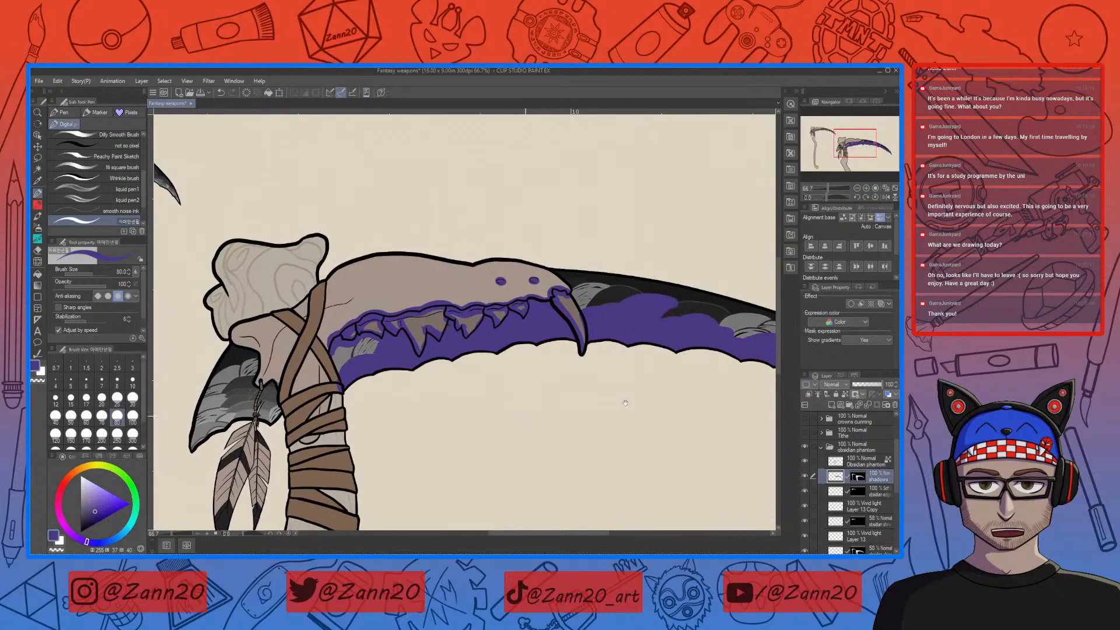
drag(625, 402, 573, 404)
drag(441, 424, 569, 413)
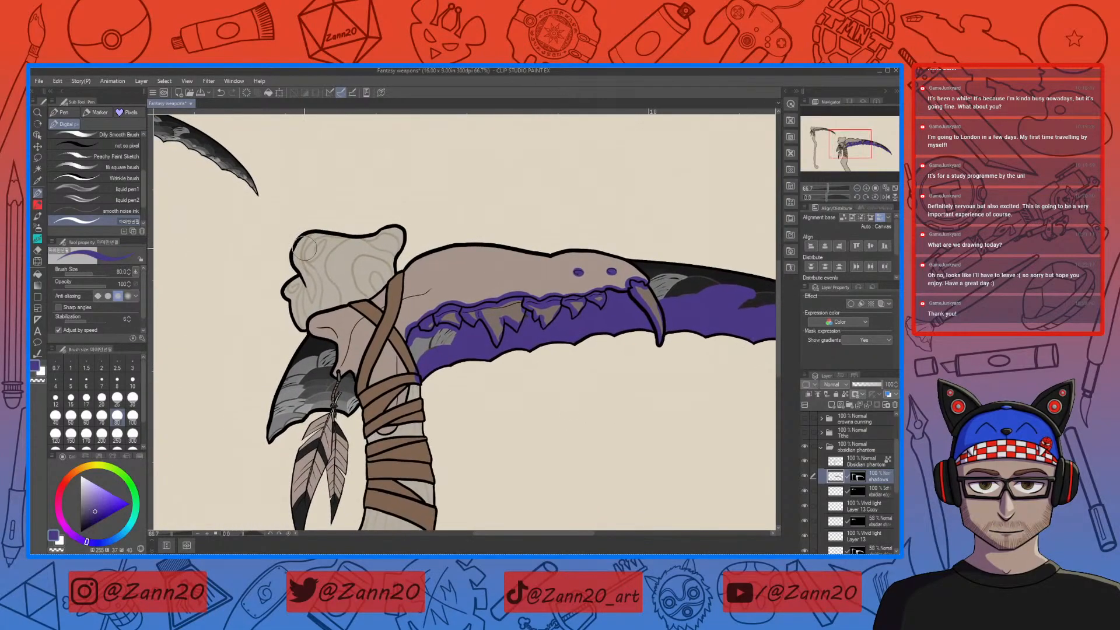
mouse_move(303, 236)
mouse_down()
mouse_move(312, 302)
mouse_move(291, 288)
mouse_up()
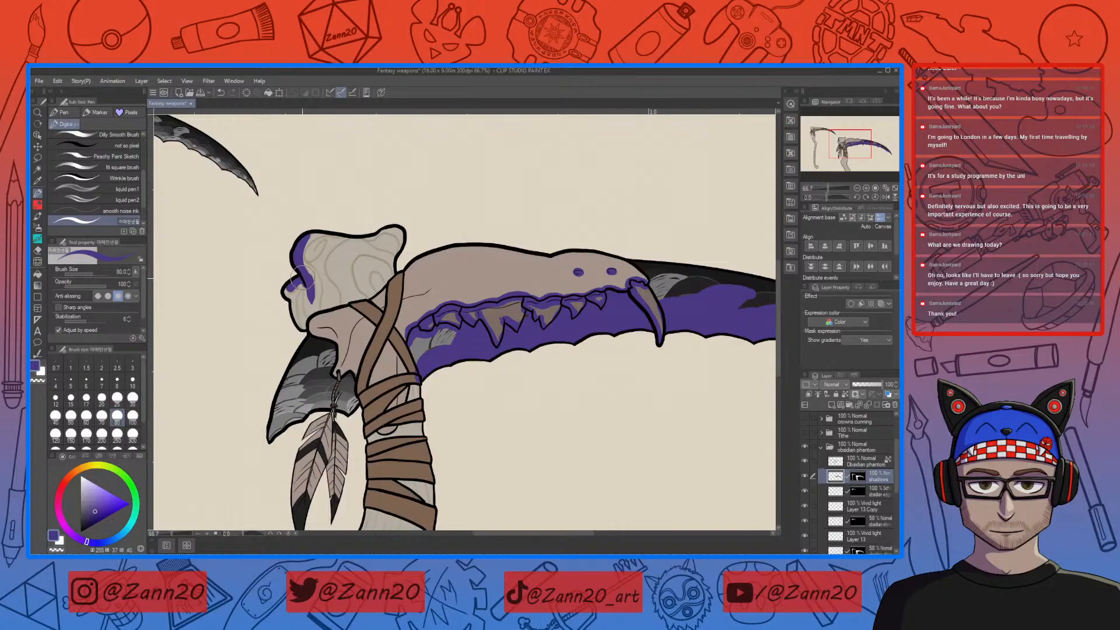
key(ctrl+z)
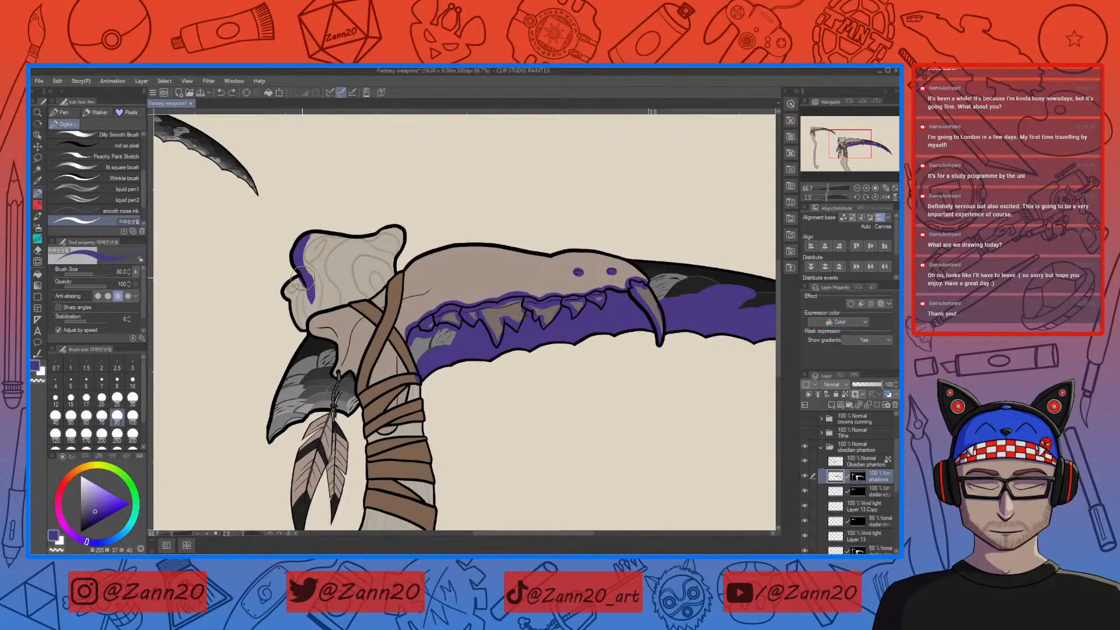
drag(286, 290, 299, 328)
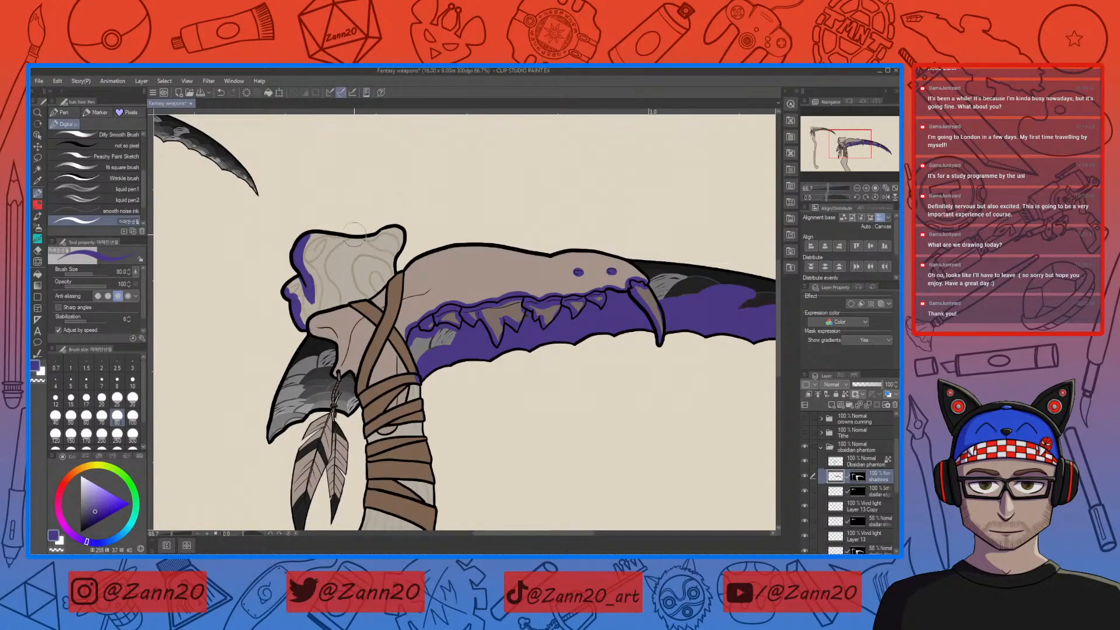
drag(384, 231, 372, 238)
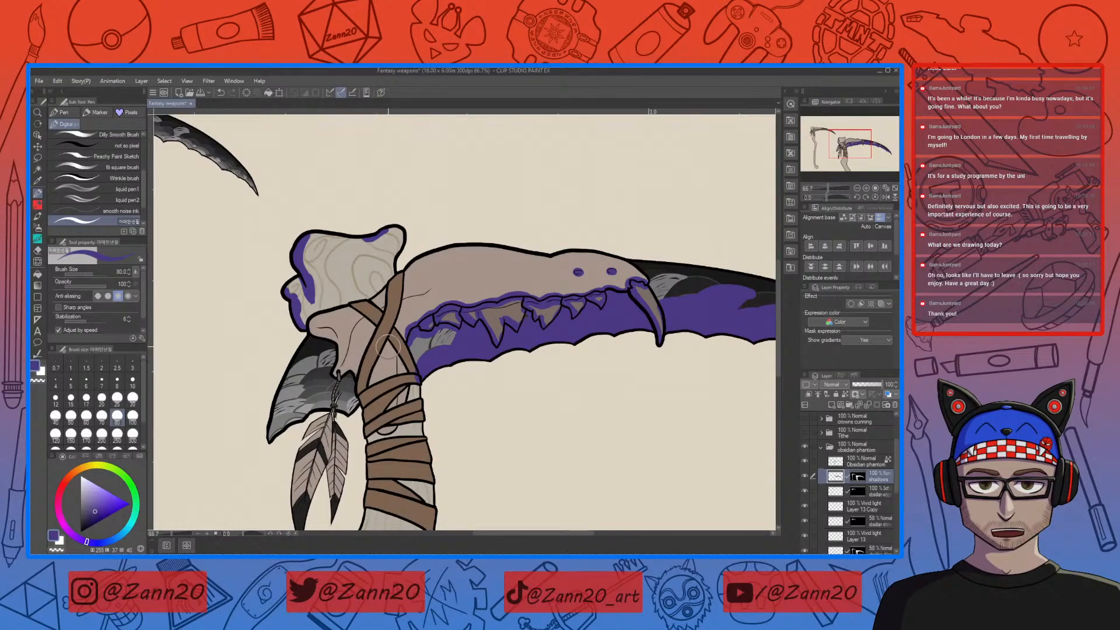
Shade the crossed leather straps and the upper bands of the wrapping on the large scythe in purple
drag(388, 341, 405, 369)
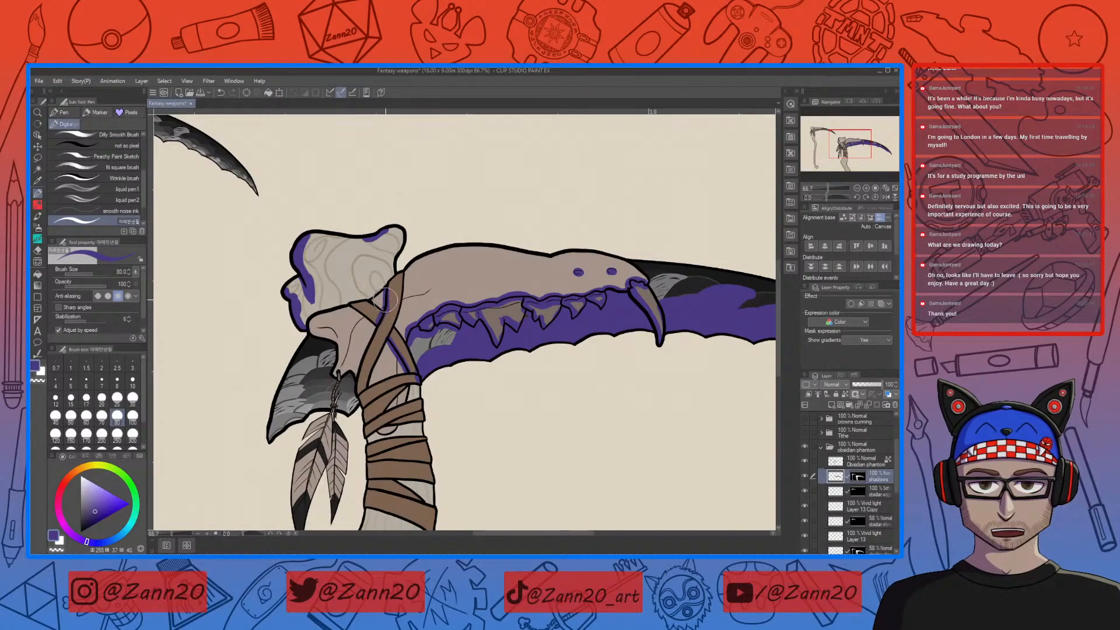
drag(379, 318, 353, 388)
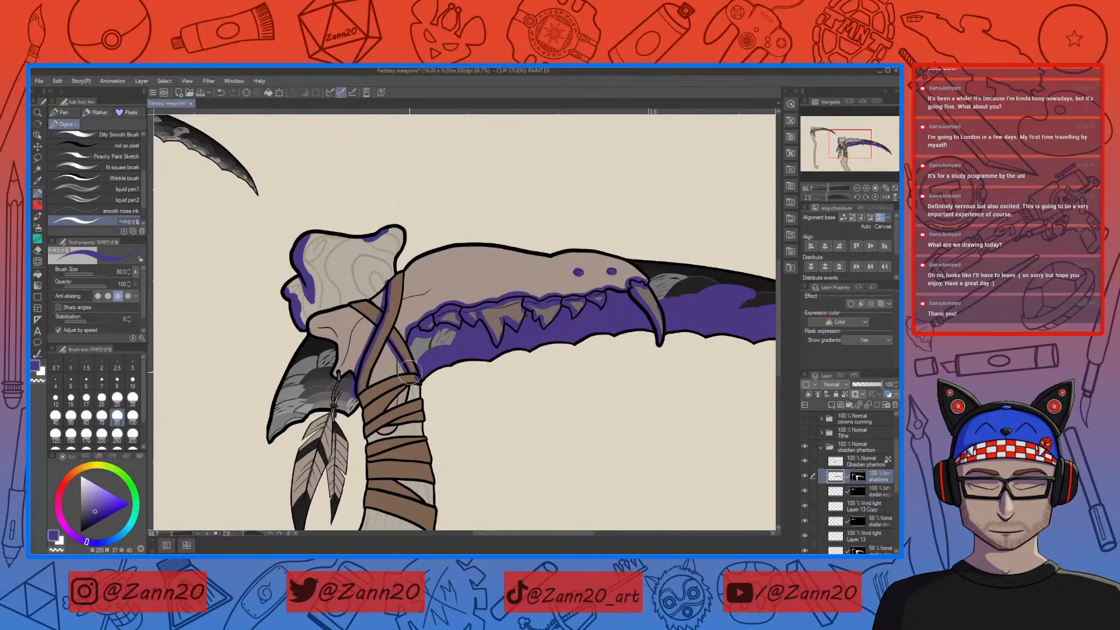
mouse_move(419, 382)
mouse_down()
mouse_move(363, 411)
mouse_move(407, 387)
mouse_move(364, 437)
mouse_move(419, 409)
mouse_move(389, 425)
mouse_move(427, 423)
mouse_move(406, 439)
mouse_up()
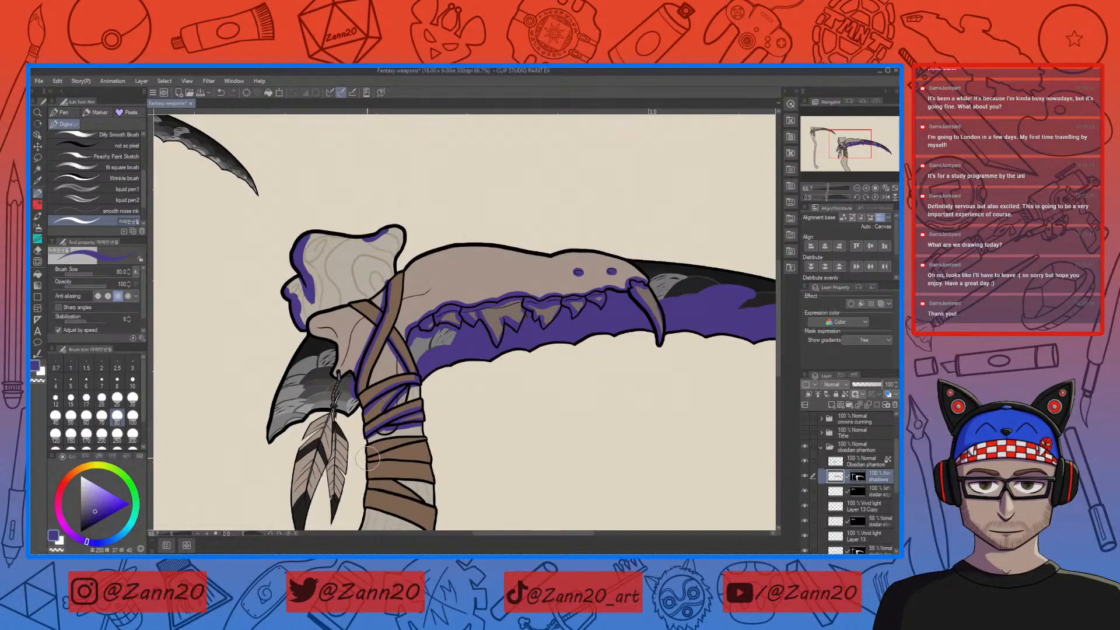
Shade the lower part of the small rear blade, the jawbone's back end and the crease beside the crossed straps
mouse_move(274, 435)
mouse_down()
mouse_move(299, 418)
mouse_move(268, 428)
mouse_move(307, 420)
mouse_move(273, 413)
mouse_move(316, 418)
mouse_move(273, 413)
mouse_move(317, 402)
mouse_up()
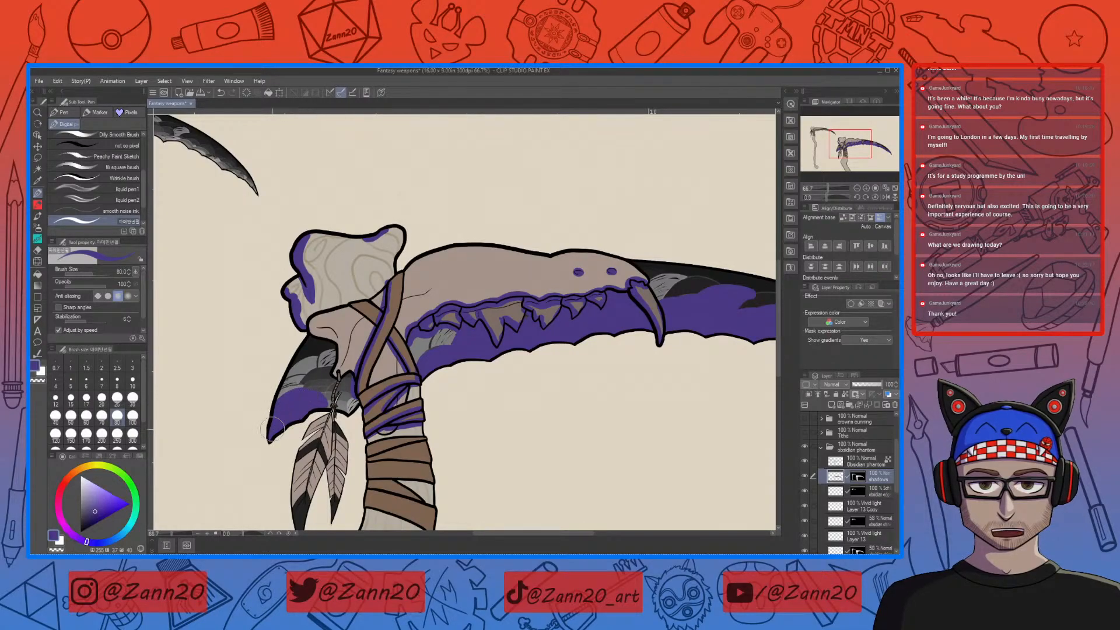
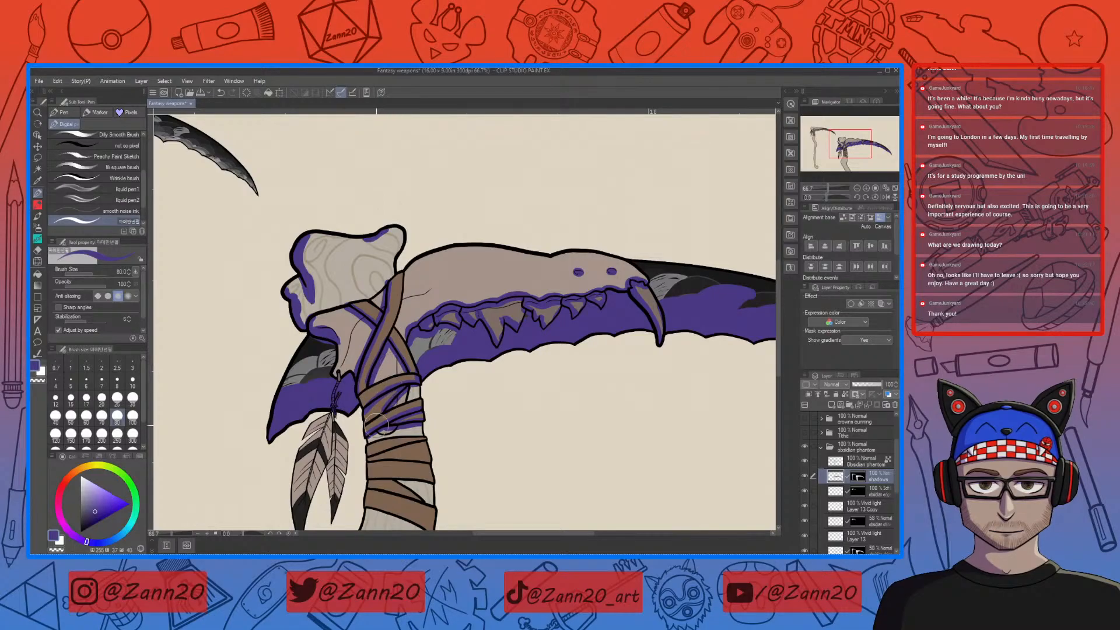
drag(365, 319, 344, 365)
drag(401, 300, 433, 287)
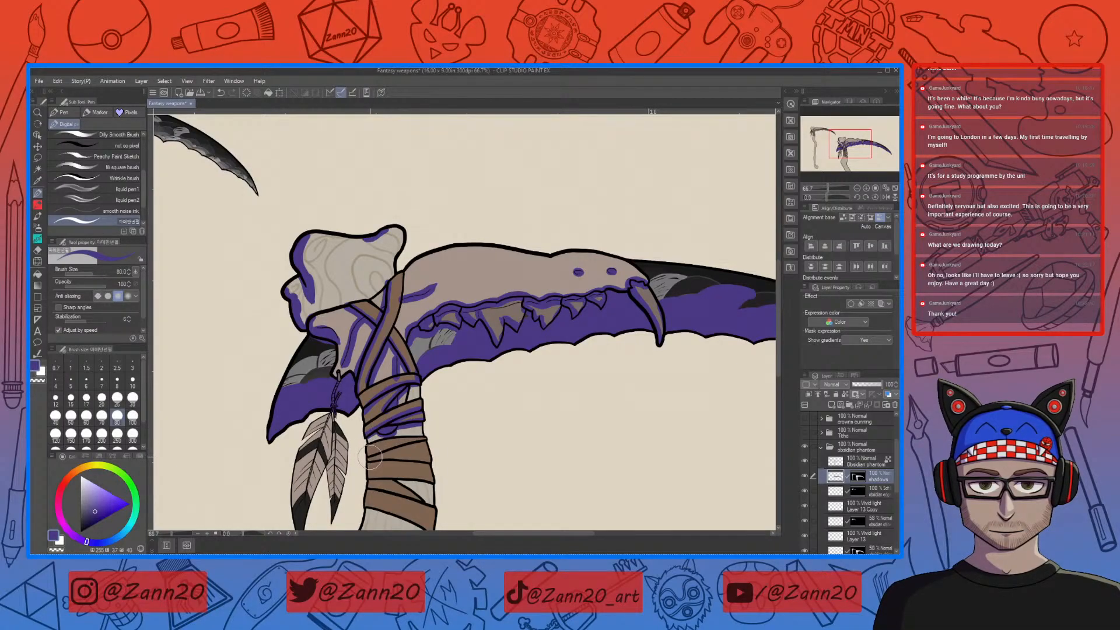
Add purple shadows to the lower leather bands, down to where the wrapping meets the wooden handle
drag(368, 457, 432, 442)
mouse_move(364, 462)
mouse_down()
mouse_move(428, 463)
mouse_move(370, 479)
mouse_move(438, 486)
mouse_move(369, 487)
mouse_move(427, 511)
mouse_up()
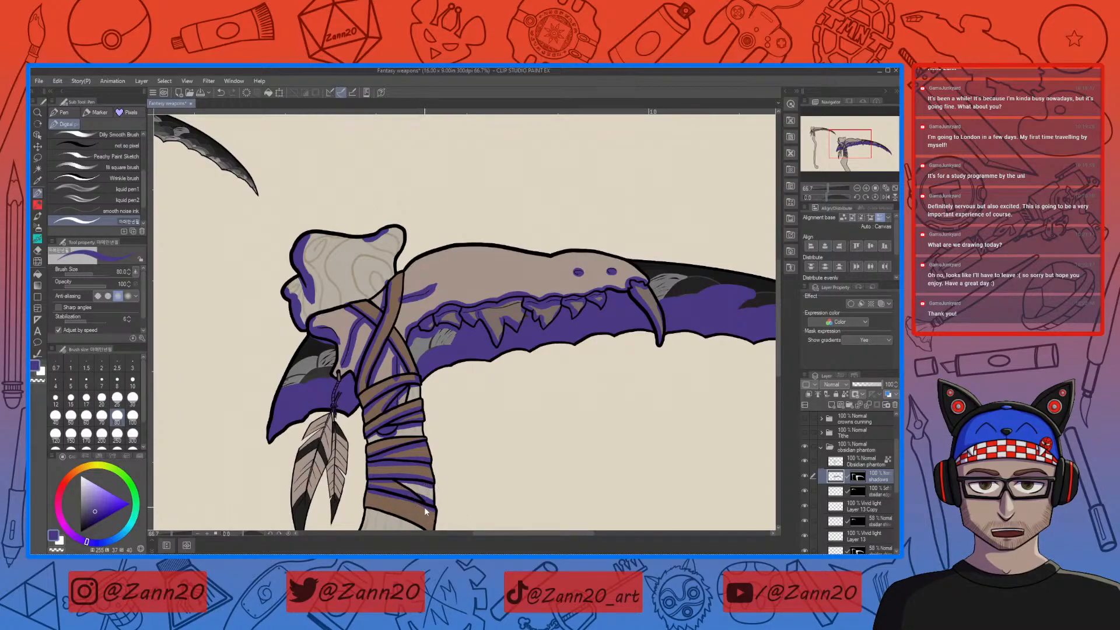
mouse_move(388, 498)
mouse_down()
mouse_move(436, 398)
mouse_move(417, 413)
mouse_move(479, 443)
mouse_up()
drag(420, 396, 413, 394)
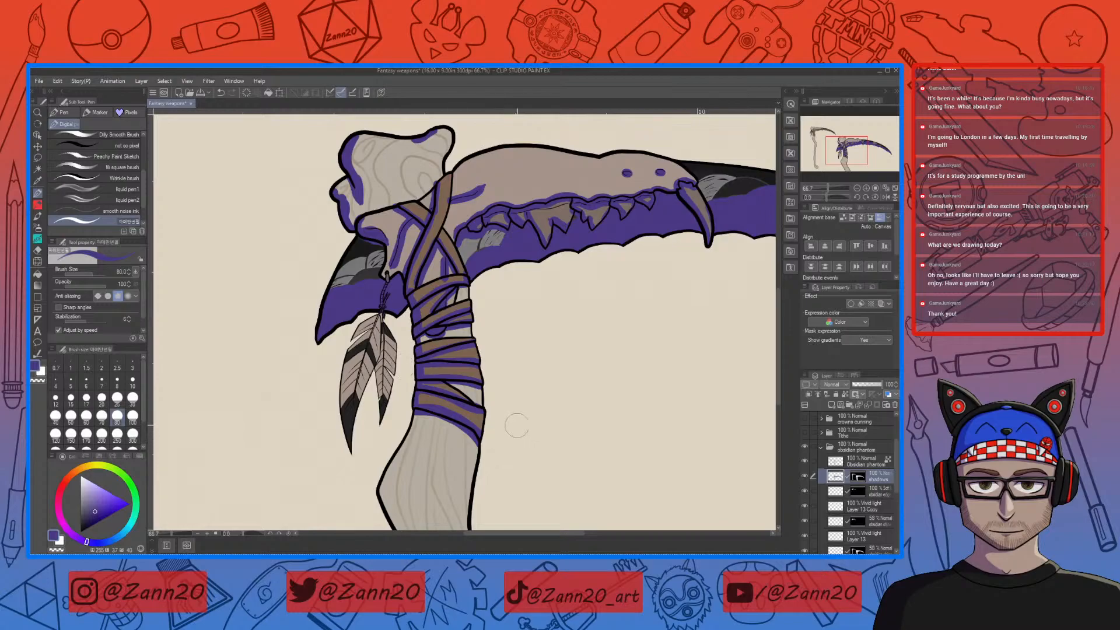
Paint a widening purple shadow along the left edge of the wooden handle, from its bend to the canvas edge
scroll(536, 449, down, 5)
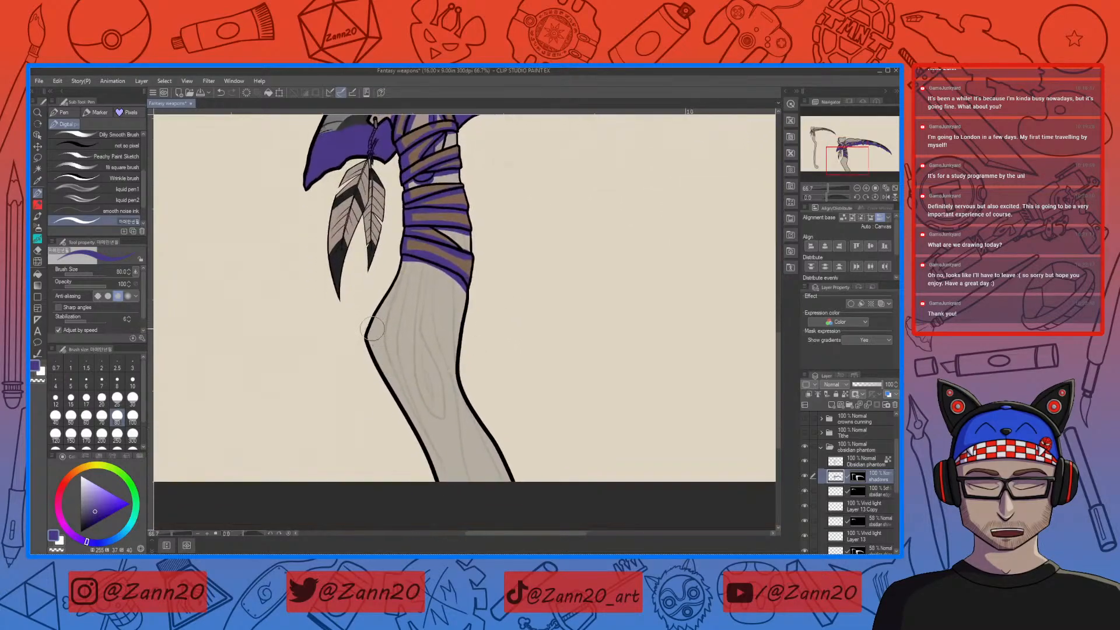
drag(373, 317, 426, 451)
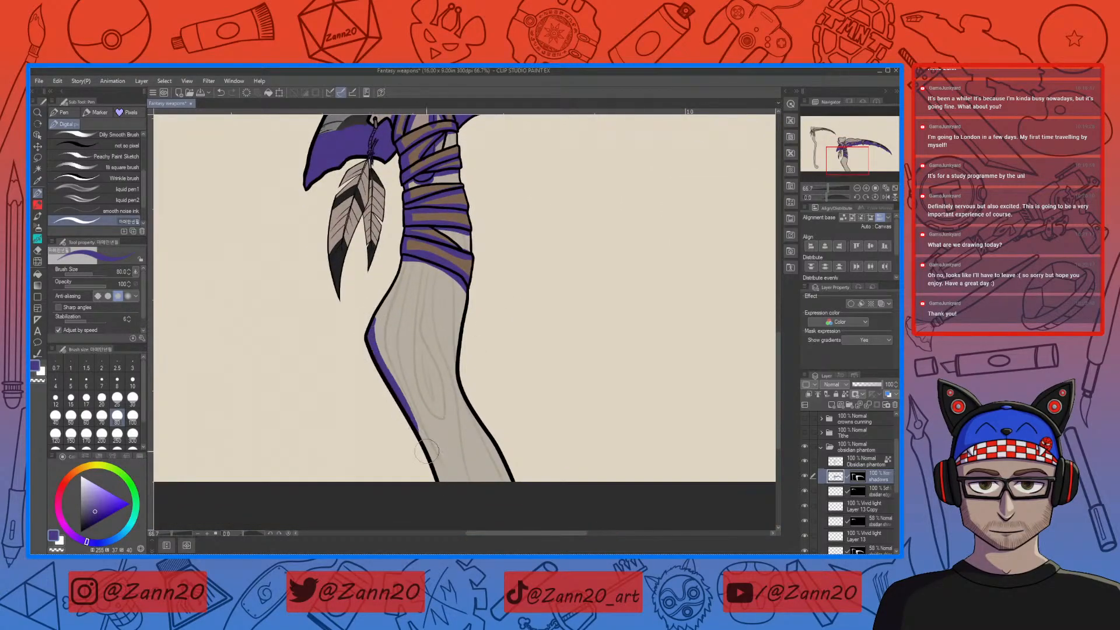
drag(374, 312, 421, 449)
drag(379, 323, 431, 461)
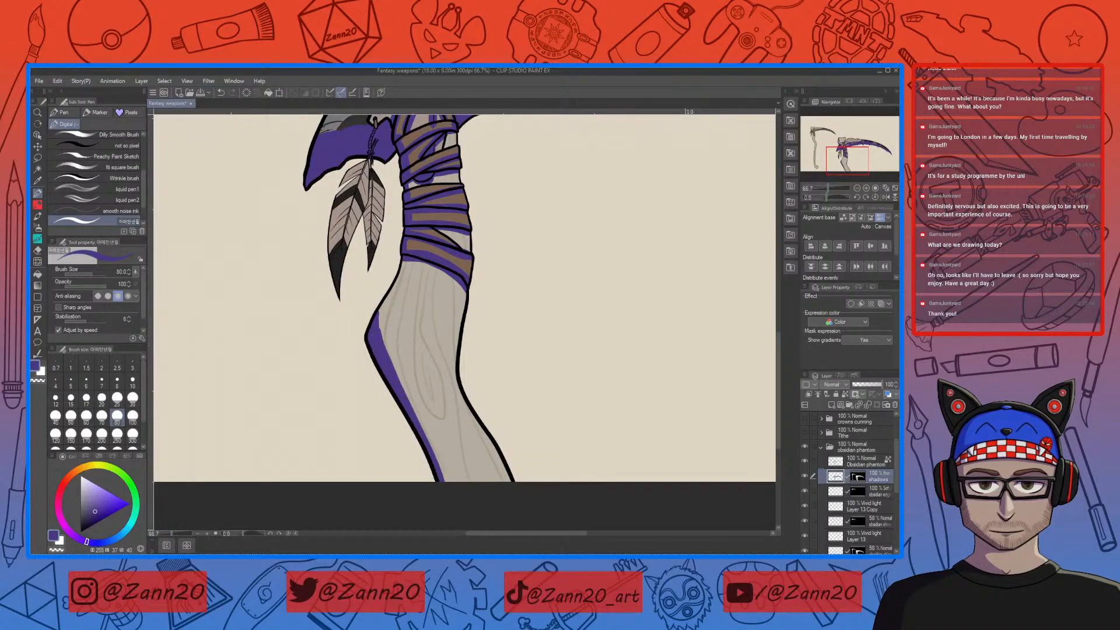
drag(378, 302, 439, 471)
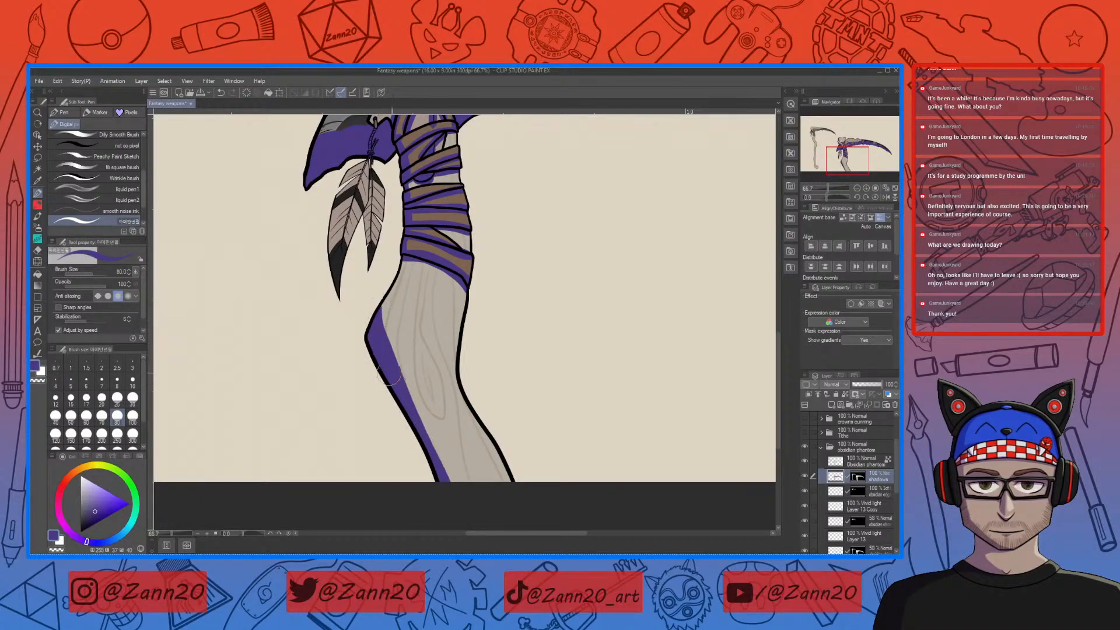
drag(392, 380, 465, 511)
Shade both hanging feathers, covering the right feather and the outer edge and upper part of the left one
drag(531, 334, 506, 414)
drag(540, 308, 527, 377)
mouse_move(547, 332)
mouse_down()
mouse_move(502, 442)
mouse_move(533, 435)
mouse_up()
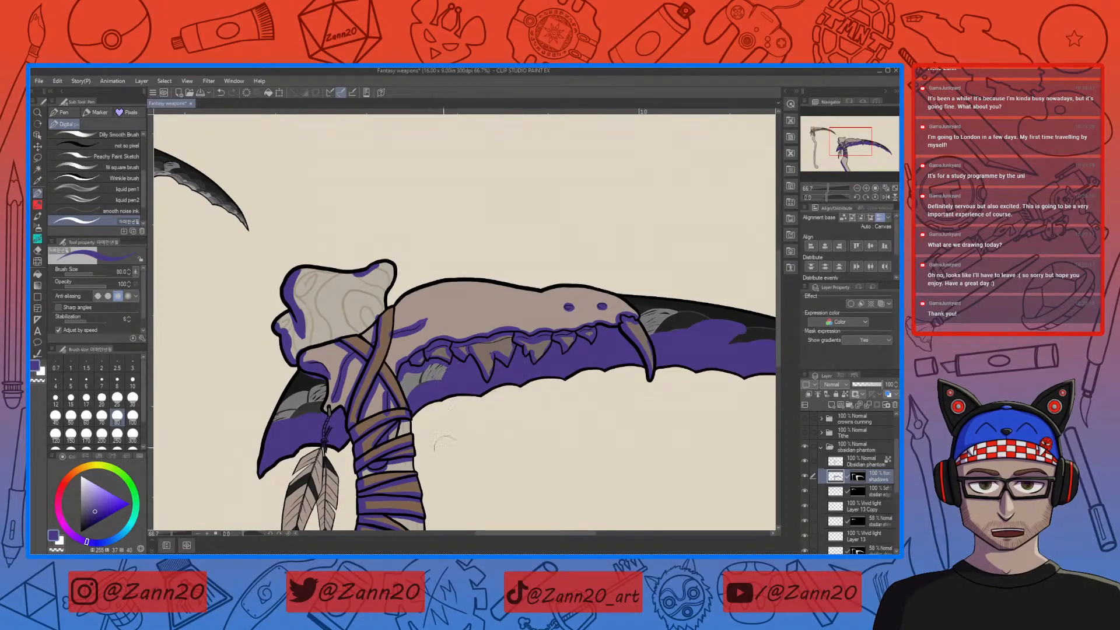
drag(635, 452, 692, 378)
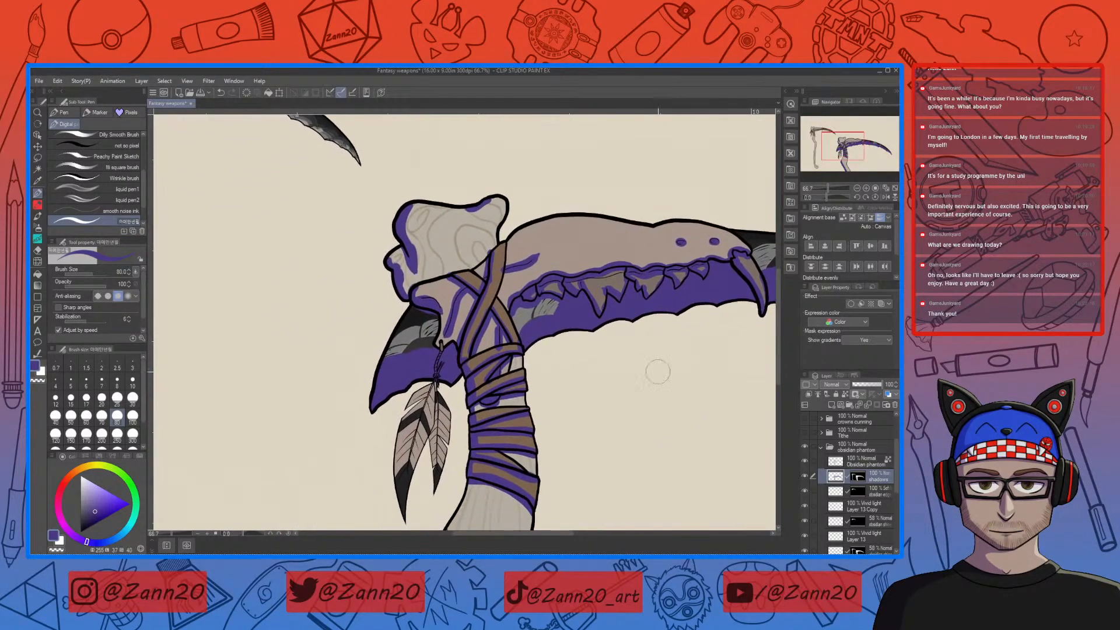
drag(441, 421, 454, 371)
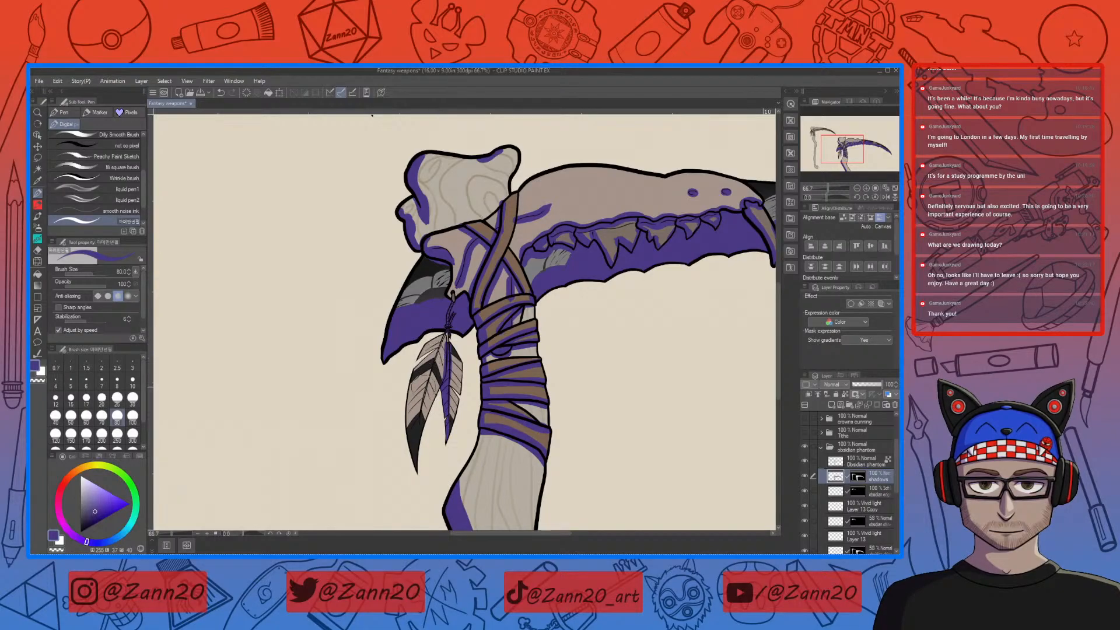
drag(410, 373, 415, 469)
drag(419, 359, 442, 347)
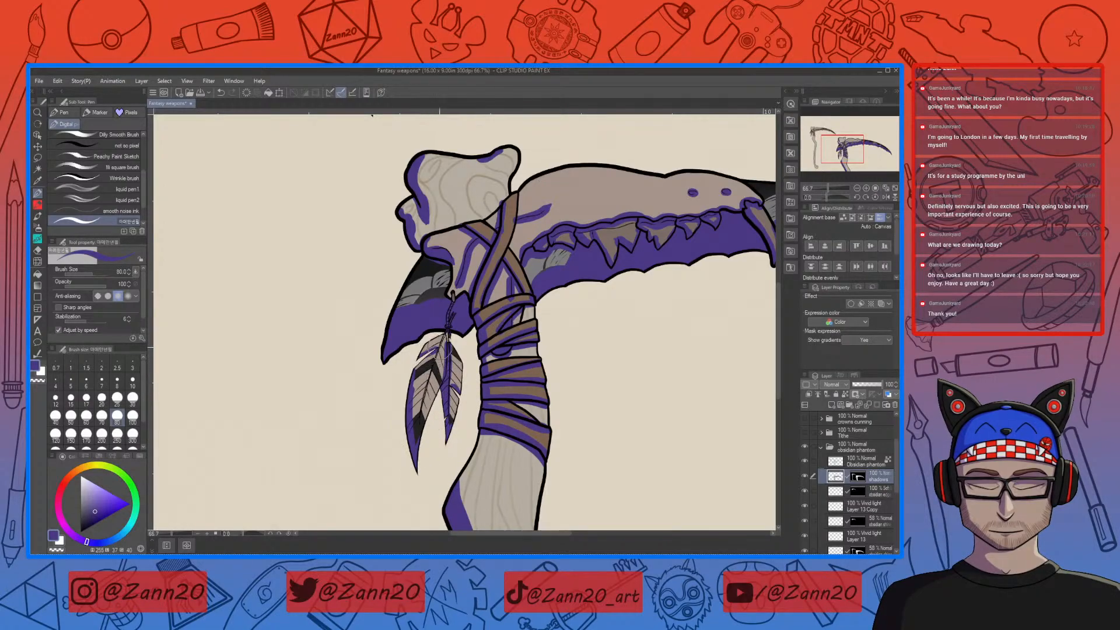
Examine the shading across the large scythe, from the wrapped handle to the blade tip, and compare it with the small scythe
drag(610, 365, 545, 490)
mouse_move(444, 318)
mouse_down()
mouse_move(408, 423)
mouse_move(491, 377)
mouse_up()
key(ctrl+z)
drag(668, 404, 519, 364)
drag(626, 428, 508, 506)
drag(492, 413, 590, 394)
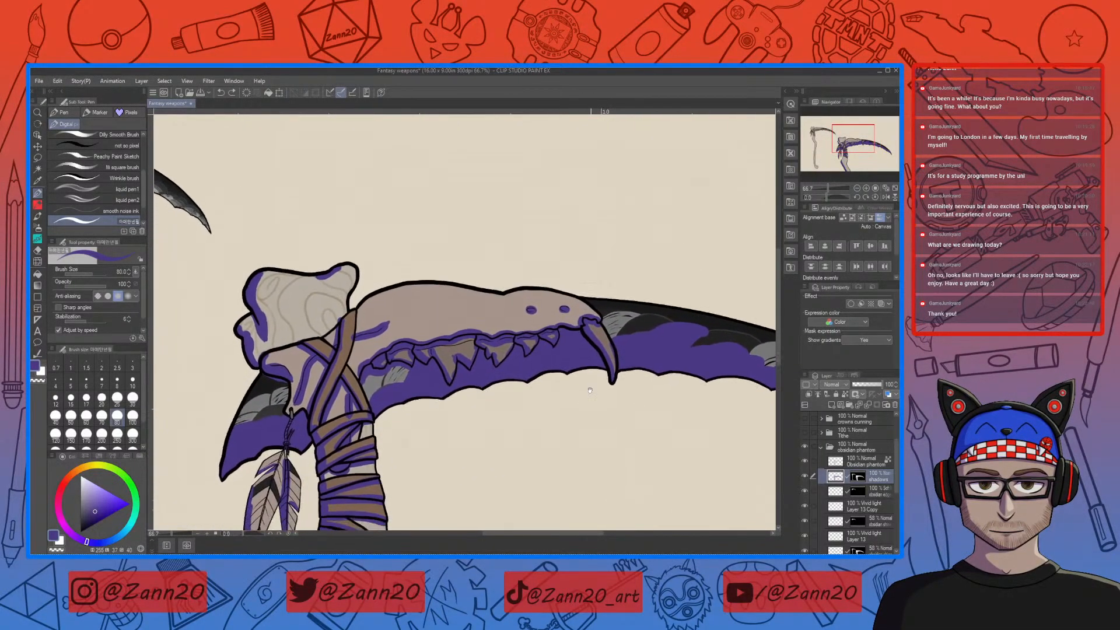
drag(551, 456, 589, 399)
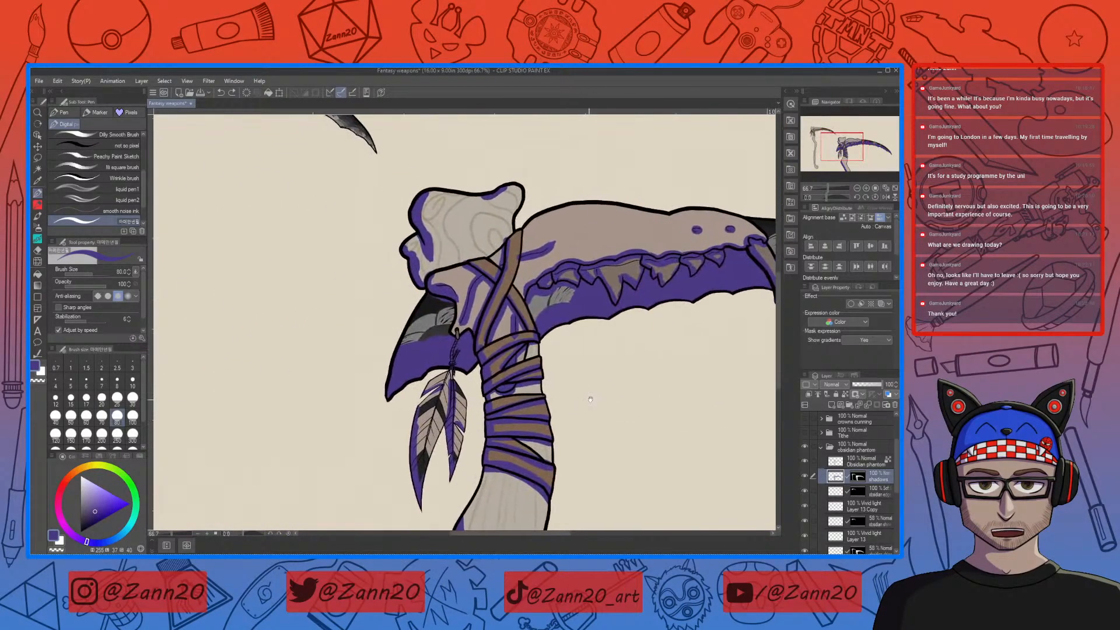
key(ctrl+minus)
key(ctrl+minus)
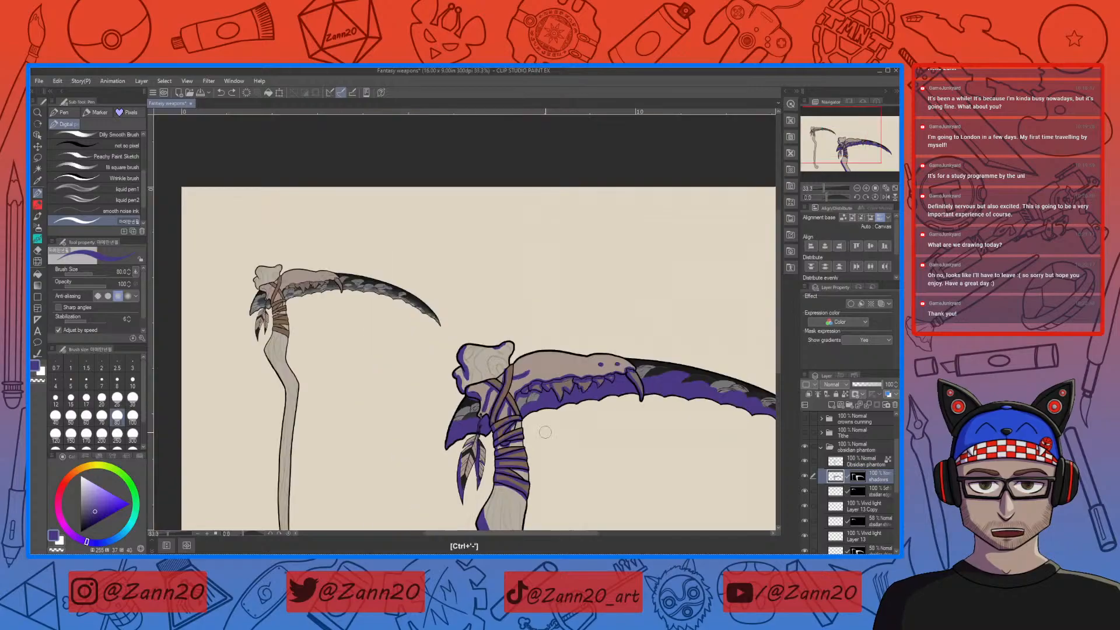
drag(436, 417, 309, 327)
drag(660, 454, 613, 452)
drag(692, 417, 677, 510)
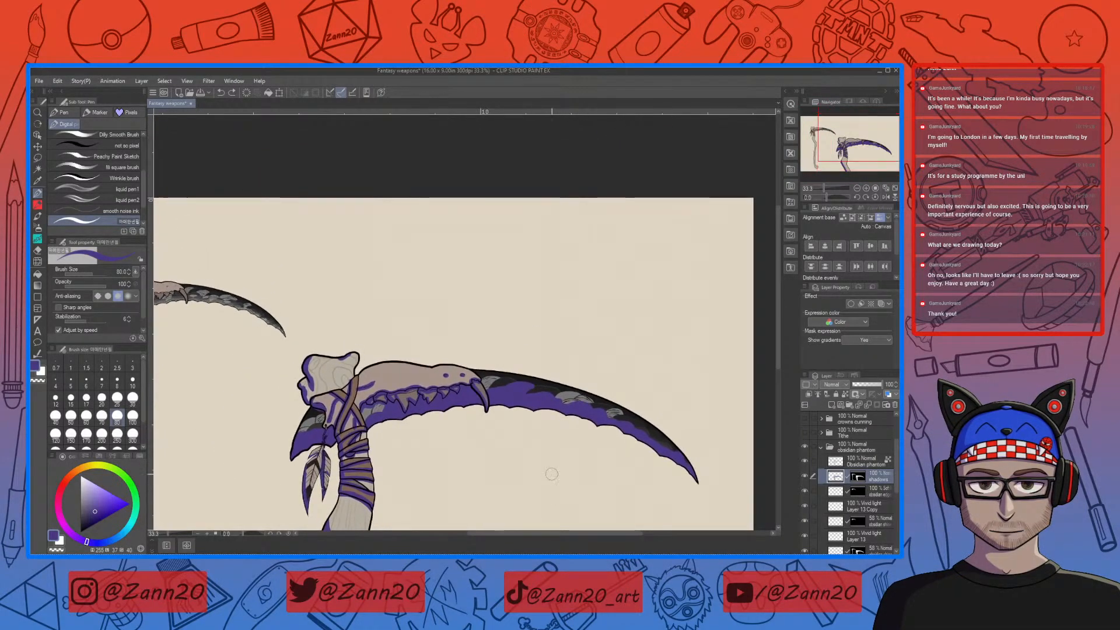
Reduce the brush size to 25 and lower the shadow layer's opacity to 74%
key(bracketleft)
key(bracketleft)
key(bracketleft)
key(bracketleft)
key(bracketleft)
key(bracketleft)
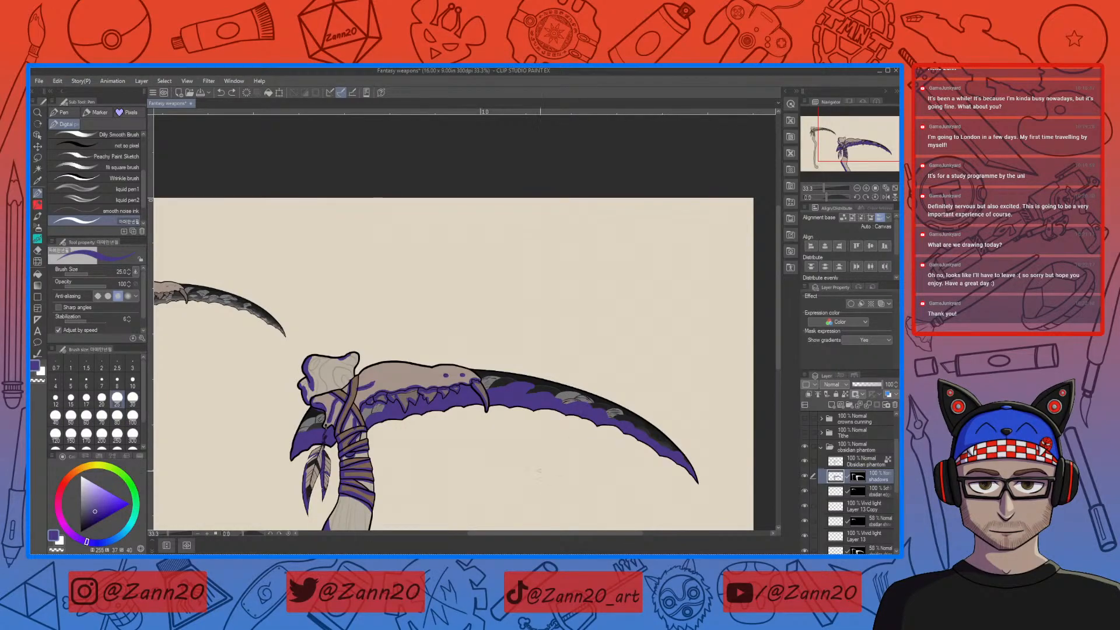
click(873, 384)
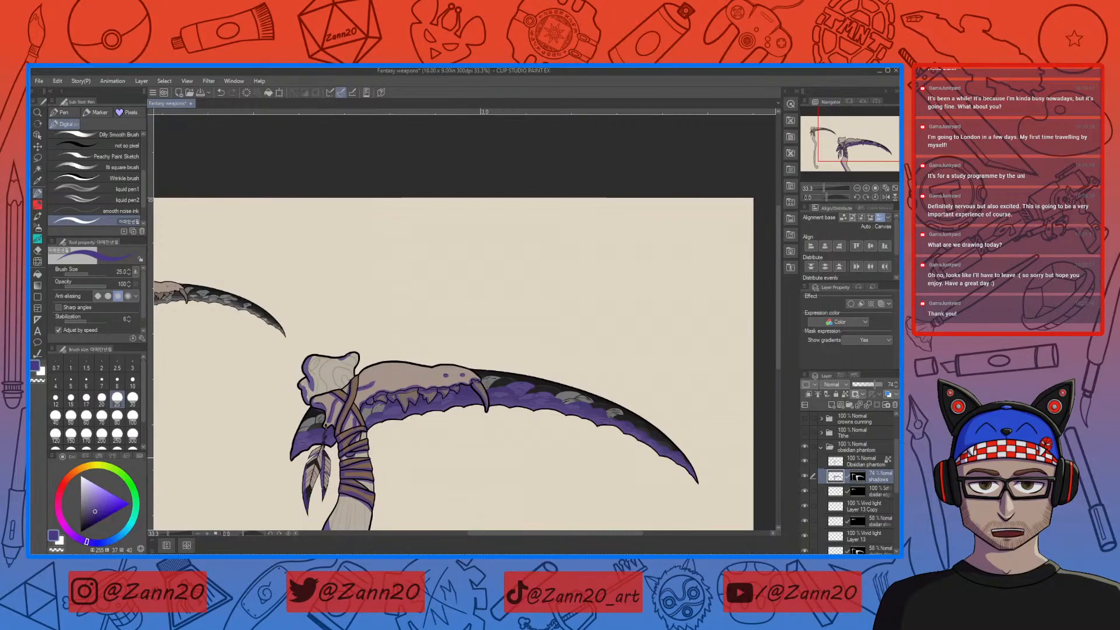
Refine the shadow edge near the large blade's tip, alternating between the purple and the transparent color
drag(460, 459, 483, 429)
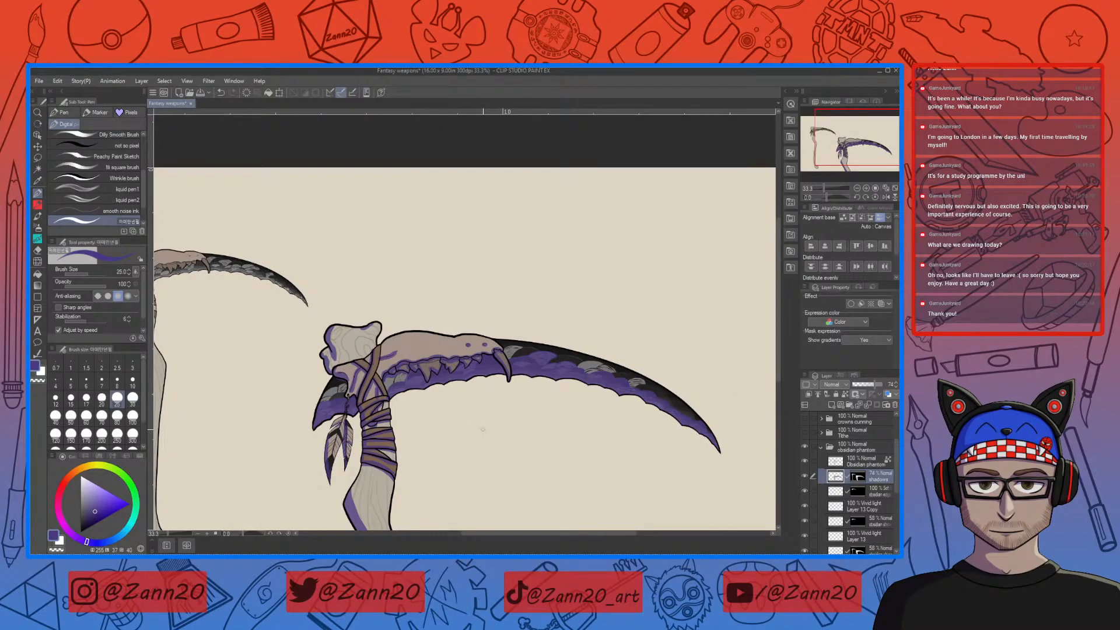
key(ctrl+plus)
key(ctrl+plus)
drag(682, 376, 333, 364)
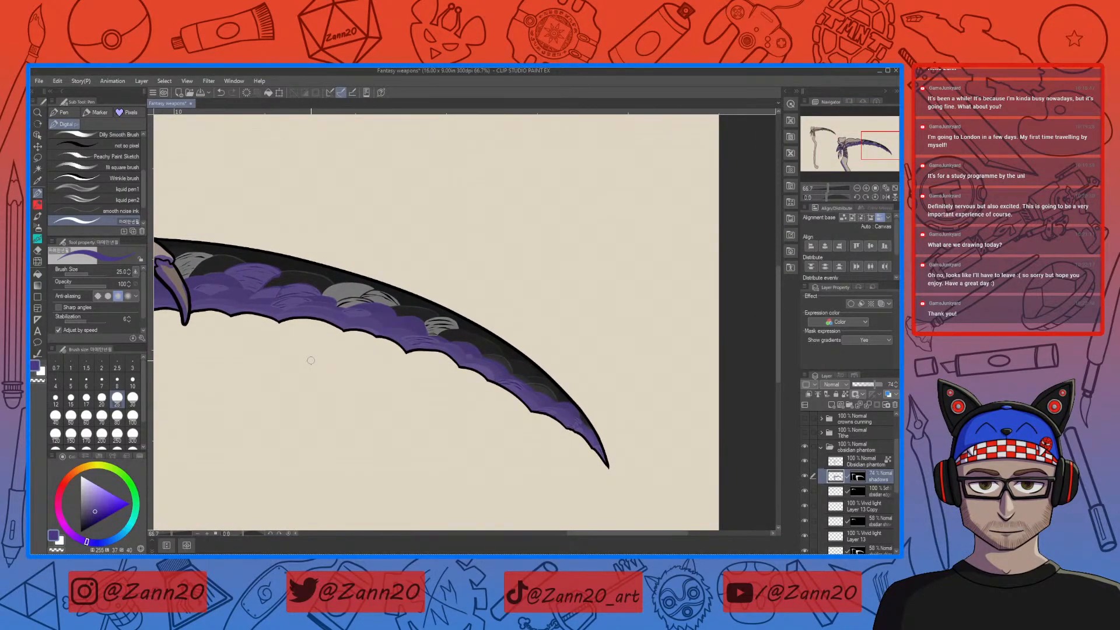
key(c)
key(ctrl+plus)
key(ctrl+plus)
key(ctrl+plus)
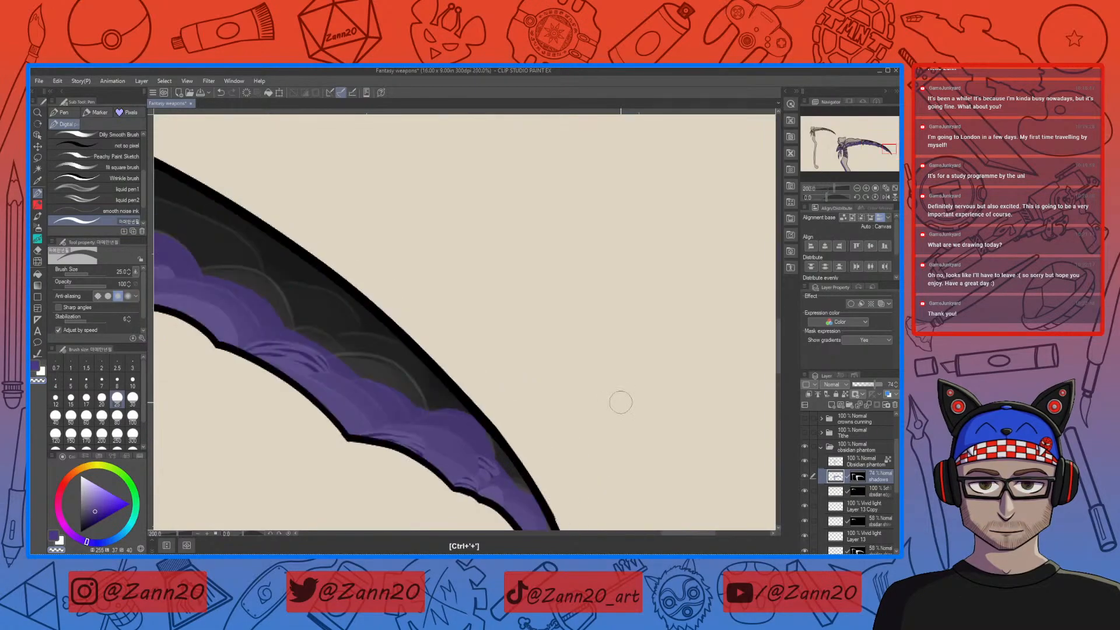
drag(543, 375, 516, 299)
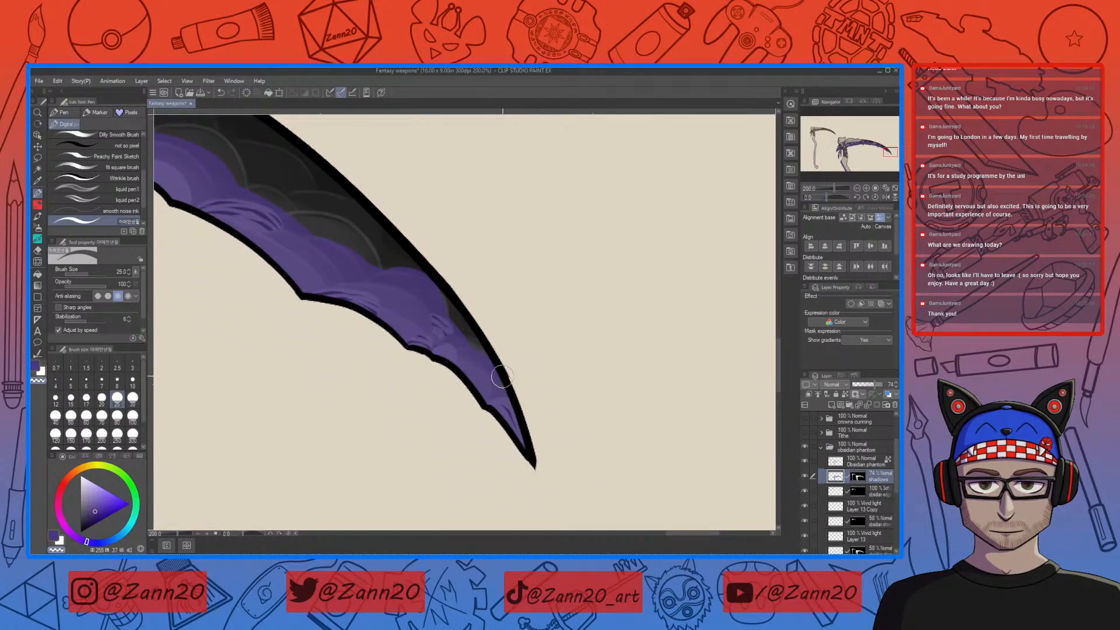
key(c)
key(c)
drag(461, 327, 492, 362)
key(c)
mouse_move(450, 302)
mouse_down()
mouse_move(460, 318)
mouse_move(445, 298)
mouse_up()
key(c)
key(c)
Clean up the scalloped shadow edge along the outer half of the blade, up to the small striped grey facet
mouse_move(384, 267)
mouse_down()
mouse_move(424, 273)
mouse_move(612, 392)
mouse_up()
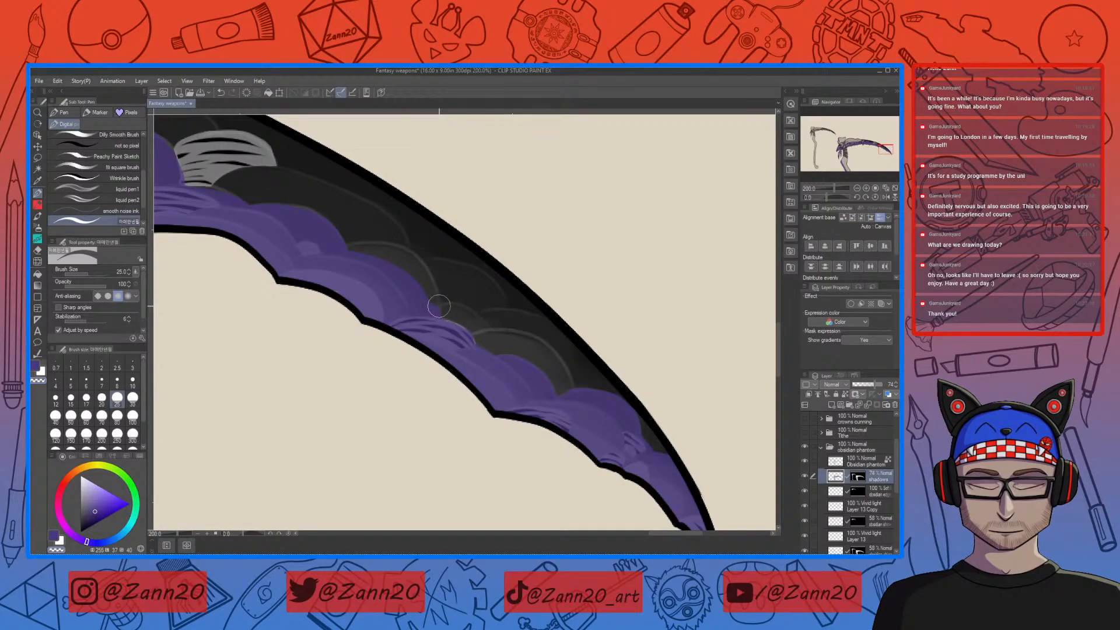
drag(438, 305, 505, 357)
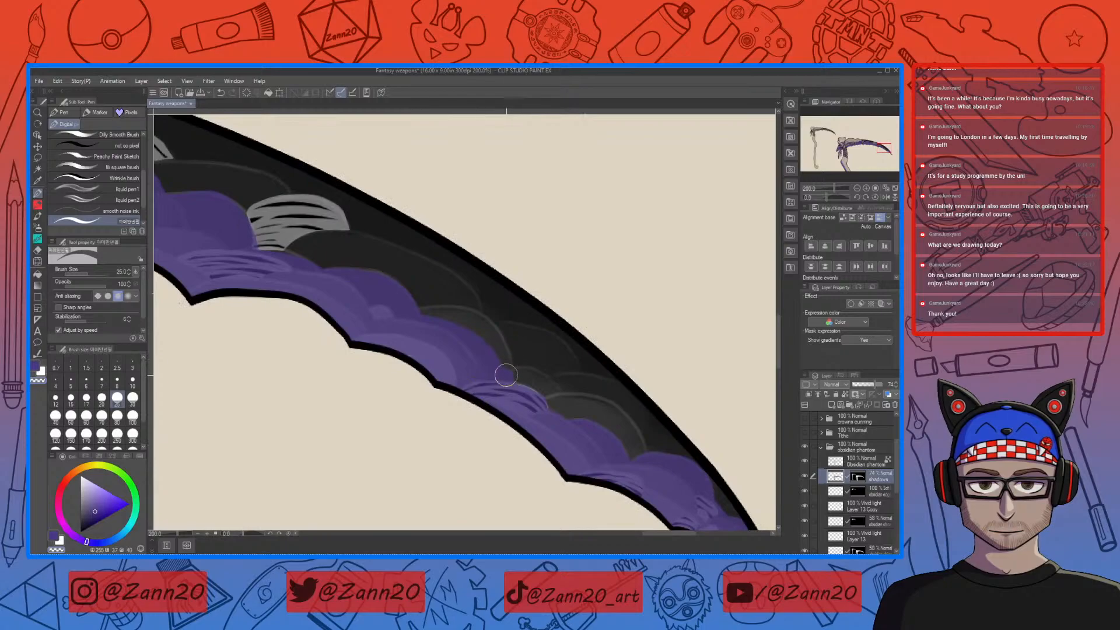
mouse_move(507, 366)
mouse_down()
mouse_move(497, 339)
mouse_move(455, 310)
mouse_move(423, 314)
mouse_up()
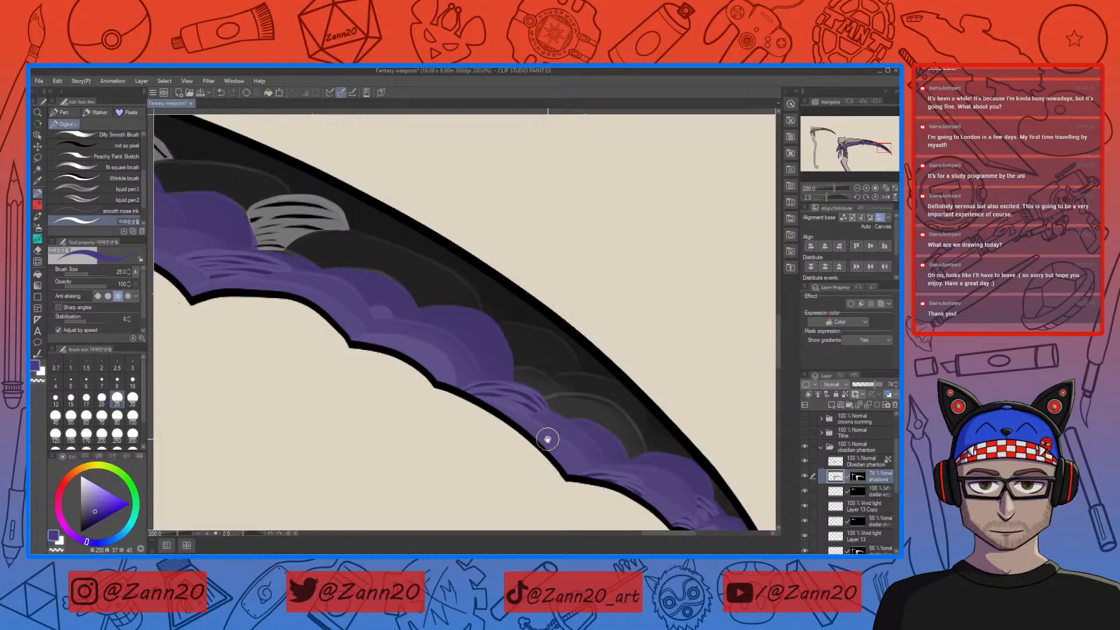
drag(506, 339, 610, 419)
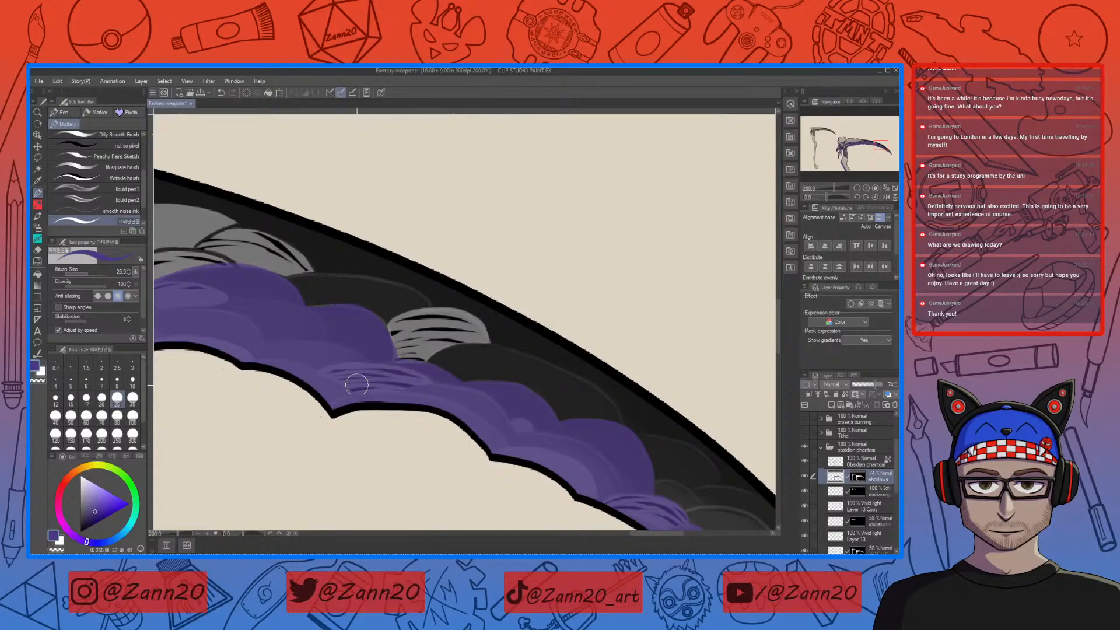
drag(334, 450, 435, 504)
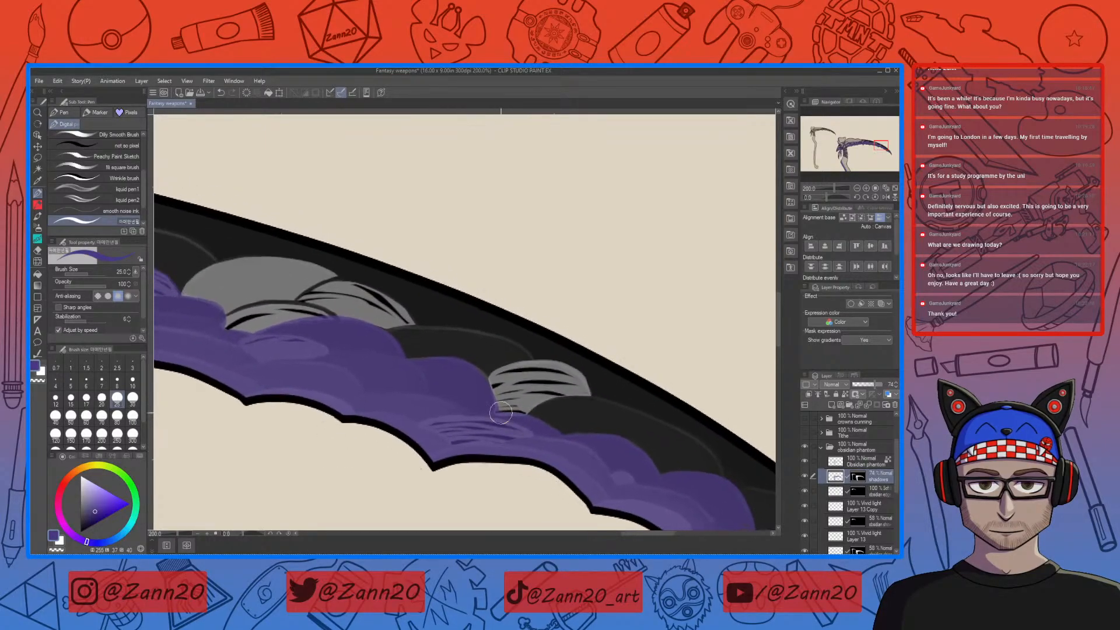
drag(494, 411, 482, 379)
Refine the shadow boundary beneath the large light-grey facet at mid-blade, painting purple and erasing with the transparent color
drag(389, 368, 557, 417)
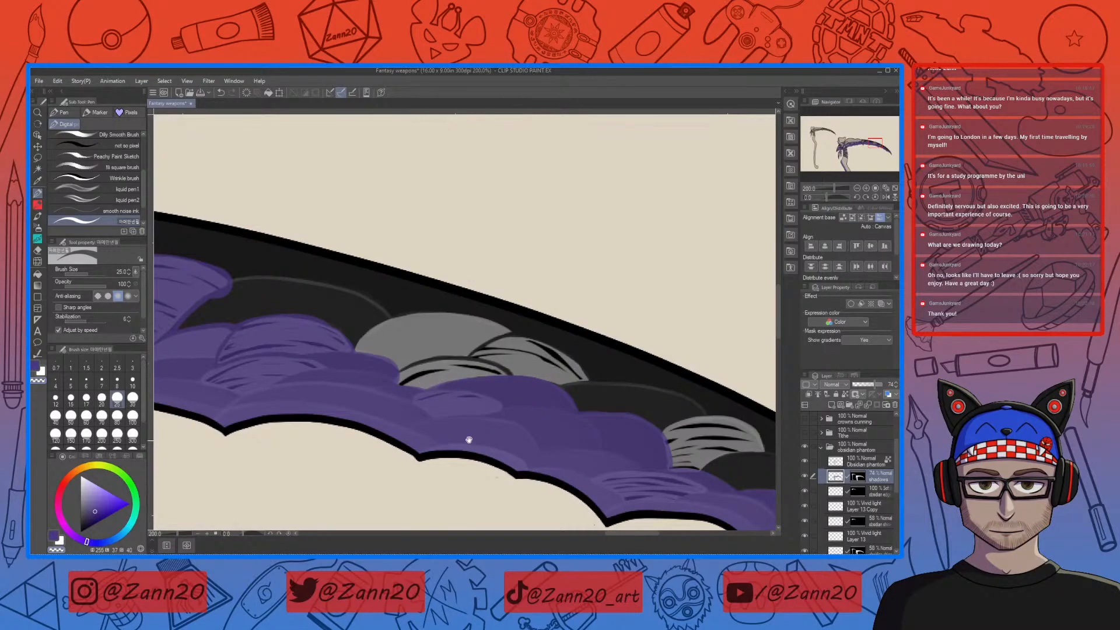
drag(463, 443, 582, 400)
alt+click(541, 377)
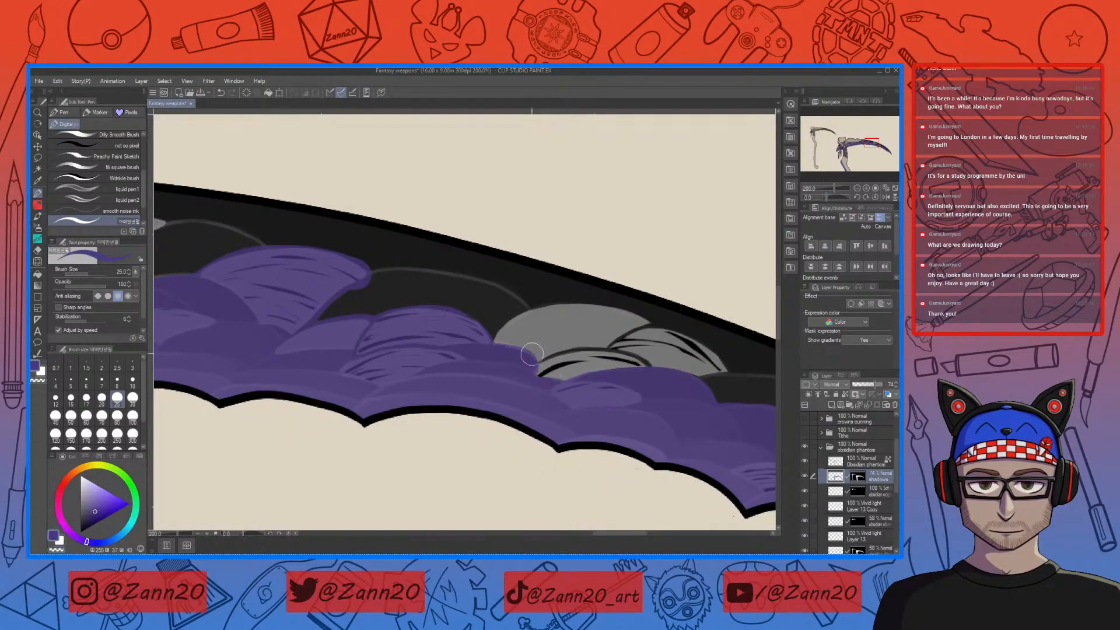
drag(498, 338, 558, 360)
key(c)
mouse_move(497, 336)
mouse_down()
mouse_move(549, 351)
mouse_move(497, 339)
mouse_move(558, 369)
mouse_up()
drag(495, 341, 519, 336)
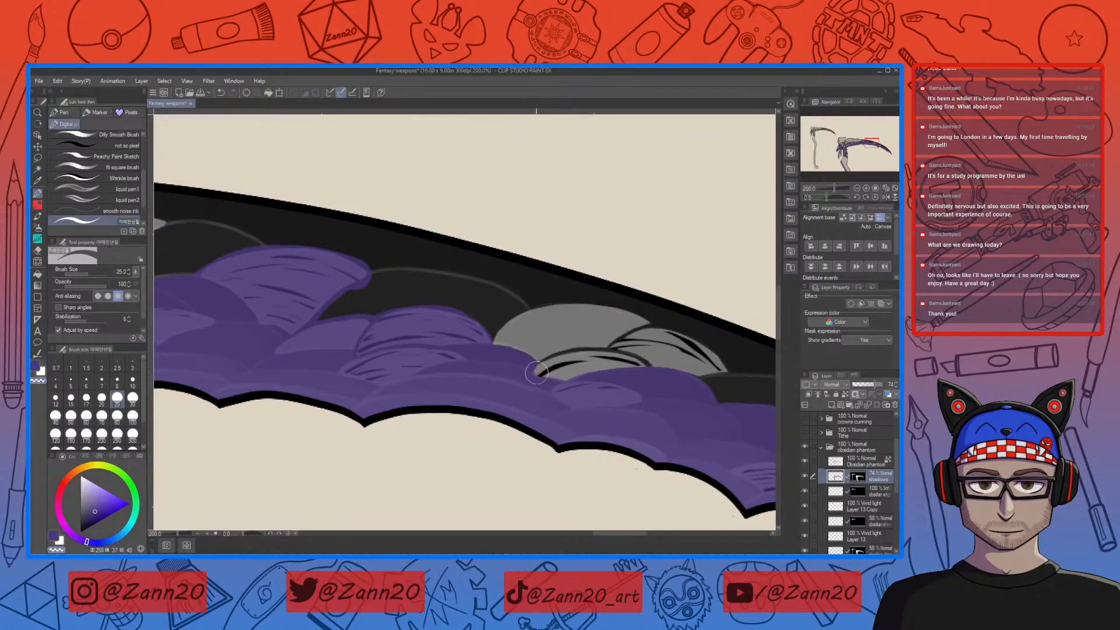
drag(508, 403, 557, 446)
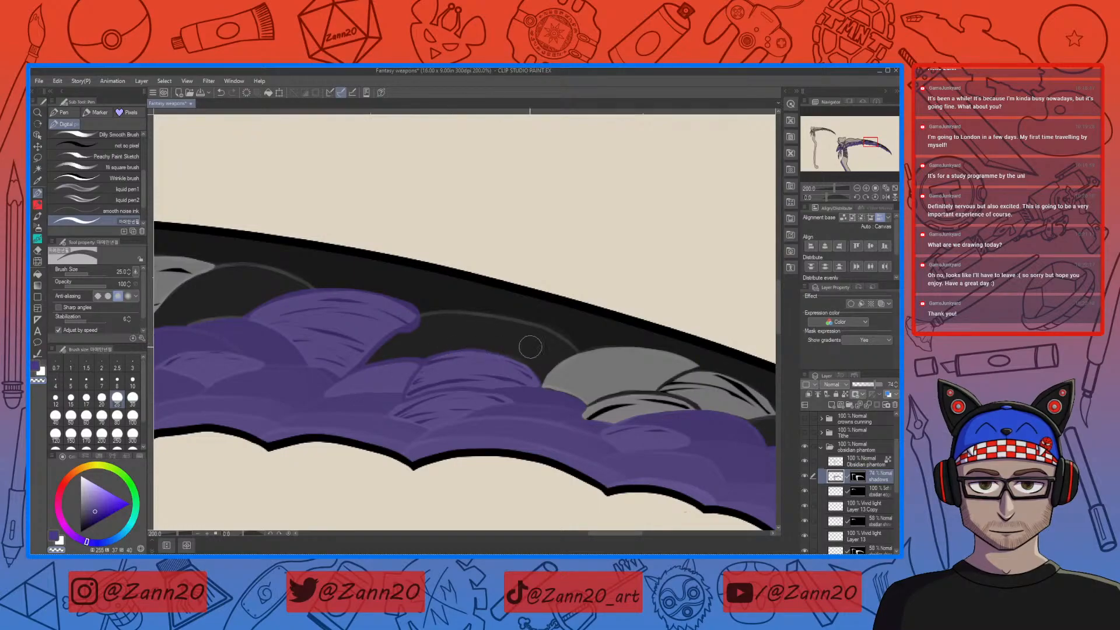
Refine the shadow edges around the dark facet between the two striped purple facets at mid-blade
drag(452, 380, 532, 395)
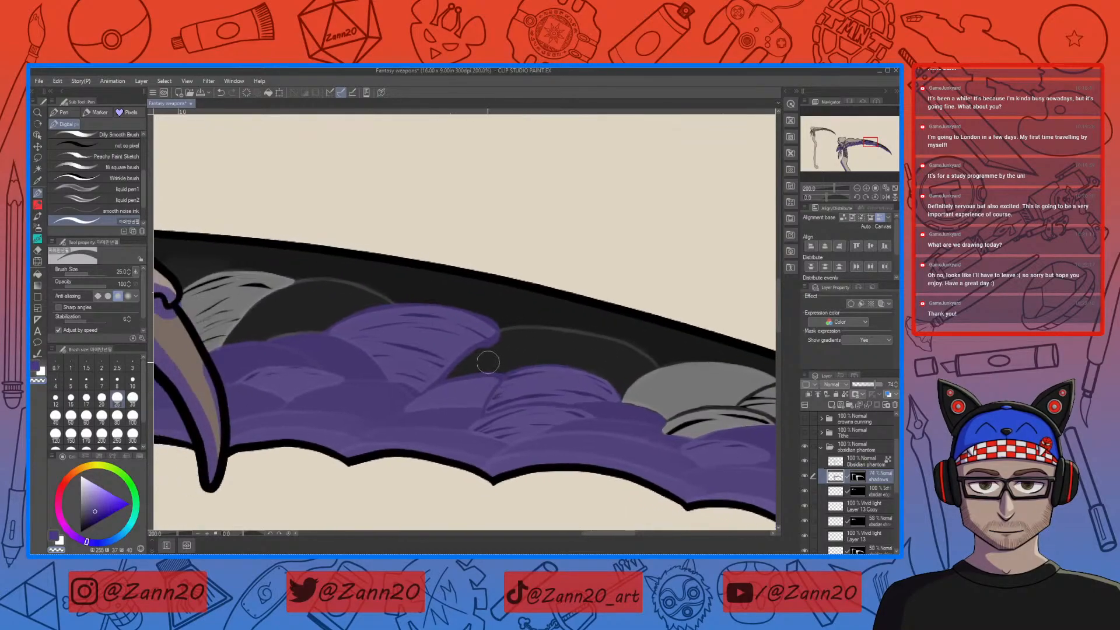
drag(452, 373, 499, 334)
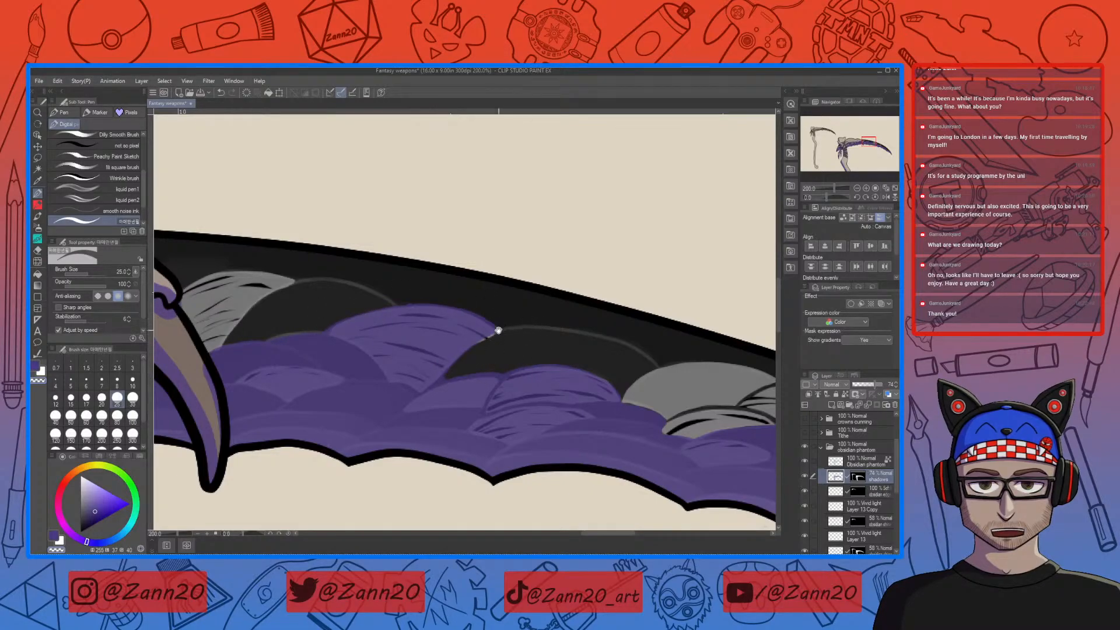
drag(461, 369, 487, 369)
mouse_move(494, 328)
mouse_down()
mouse_move(506, 410)
mouse_move(537, 334)
mouse_move(470, 353)
mouse_move(523, 330)
mouse_move(433, 394)
mouse_move(491, 368)
mouse_move(421, 410)
mouse_move(469, 380)
mouse_move(551, 369)
mouse_move(515, 375)
mouse_move(523, 384)
mouse_move(537, 376)
mouse_move(512, 373)
mouse_move(555, 375)
mouse_move(522, 397)
mouse_move(556, 370)
mouse_move(525, 393)
mouse_move(551, 381)
mouse_up()
key(c)
key(c)
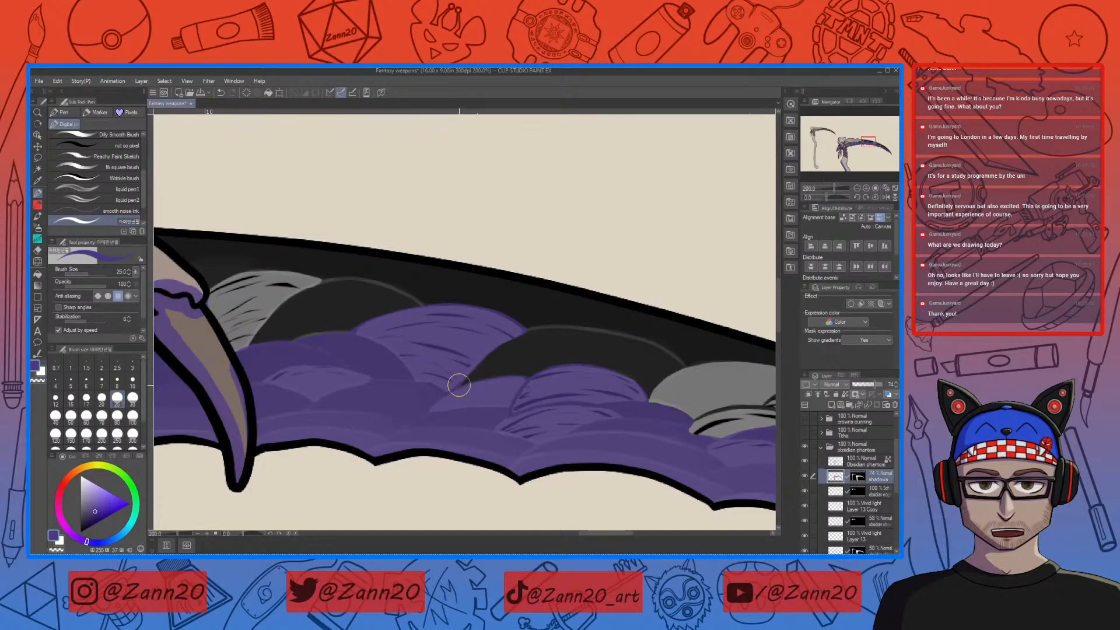
Refine the shadow on the inner blade facets beside the skull's large front fang, using purple and the transparent color
drag(384, 420, 477, 426)
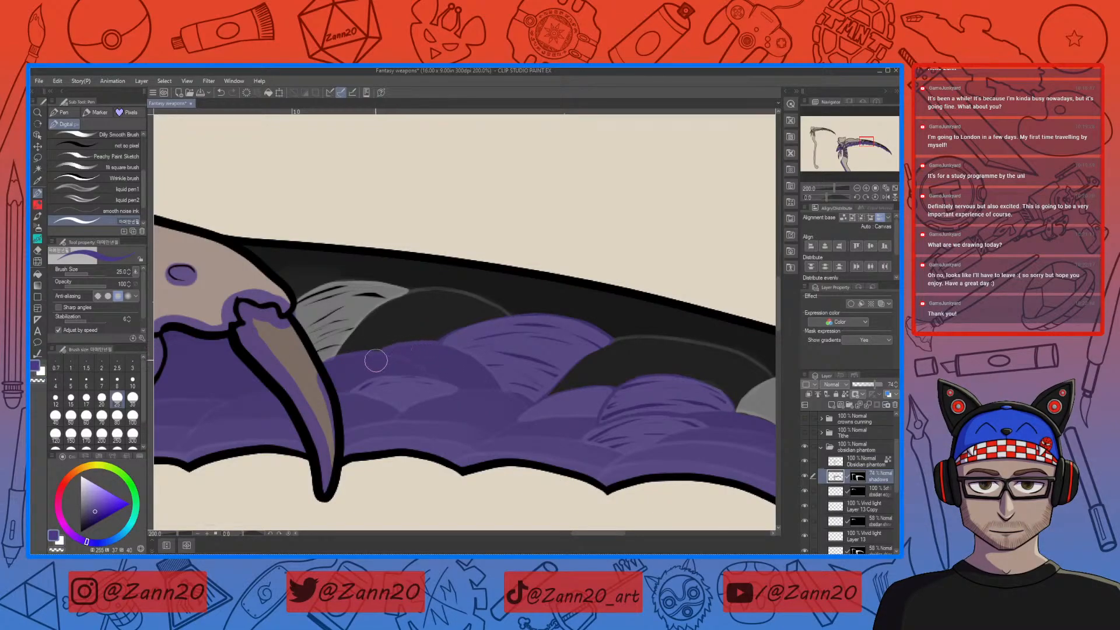
drag(359, 390, 412, 403)
drag(381, 369, 375, 367)
drag(604, 434, 534, 436)
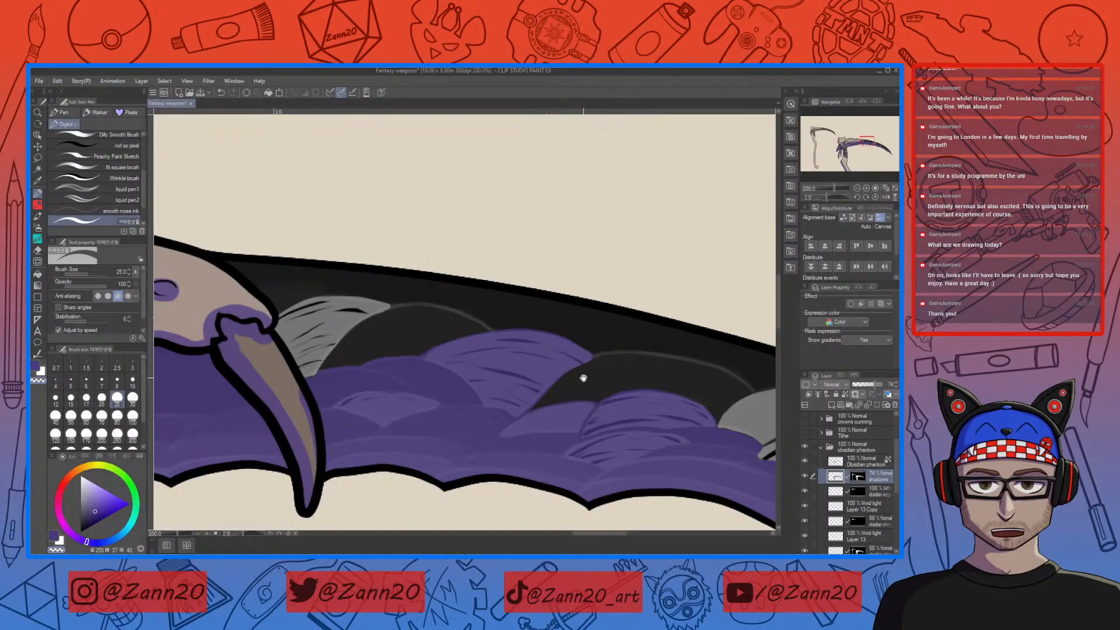
drag(583, 378, 692, 340)
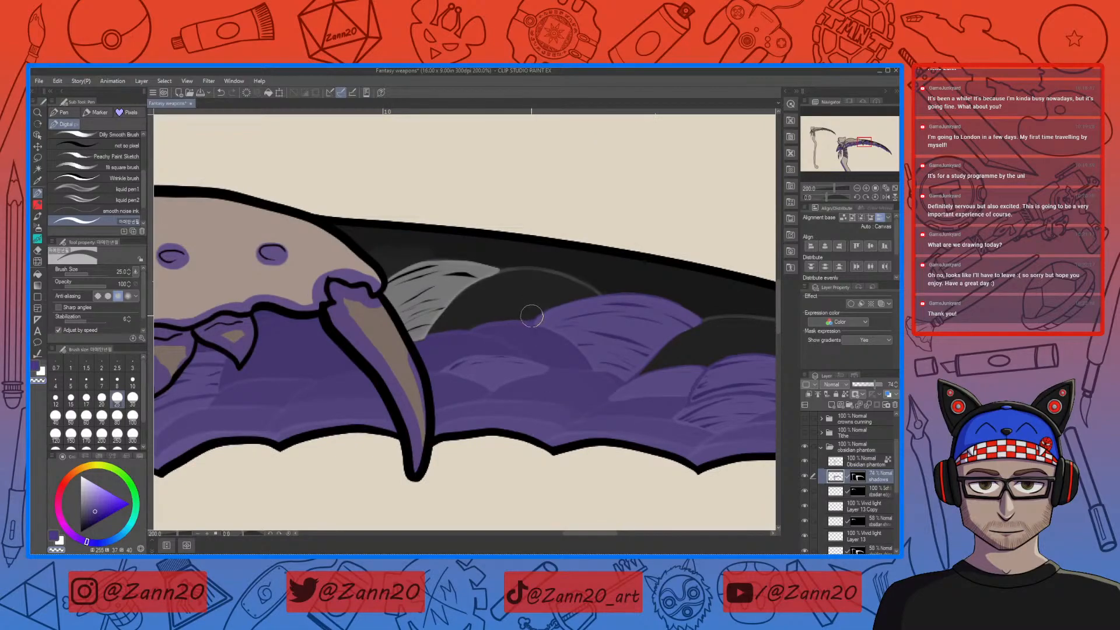
Erase excess shadow from the skull's large front fang and around its socket with the transparent color
drag(493, 417, 531, 418)
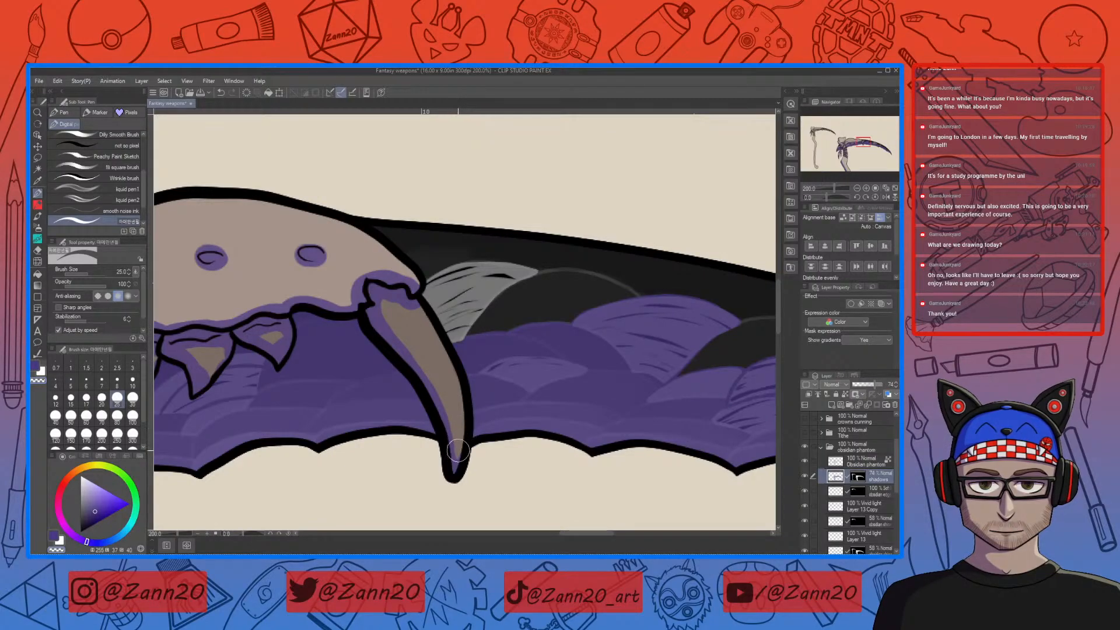
drag(435, 345, 470, 387)
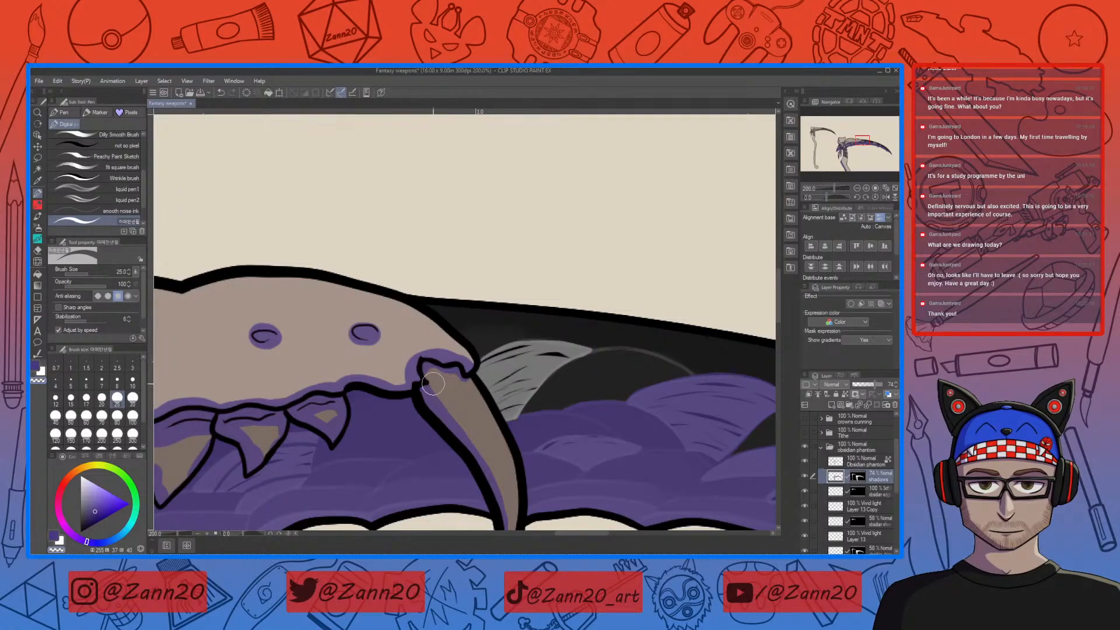
drag(460, 395, 481, 435)
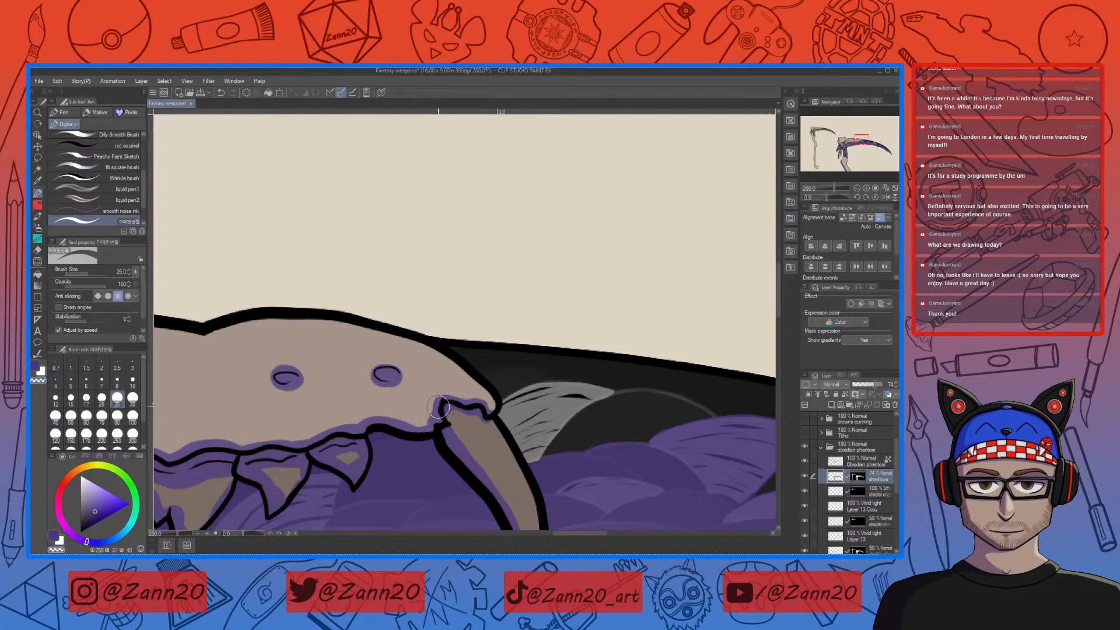
drag(403, 403, 468, 427)
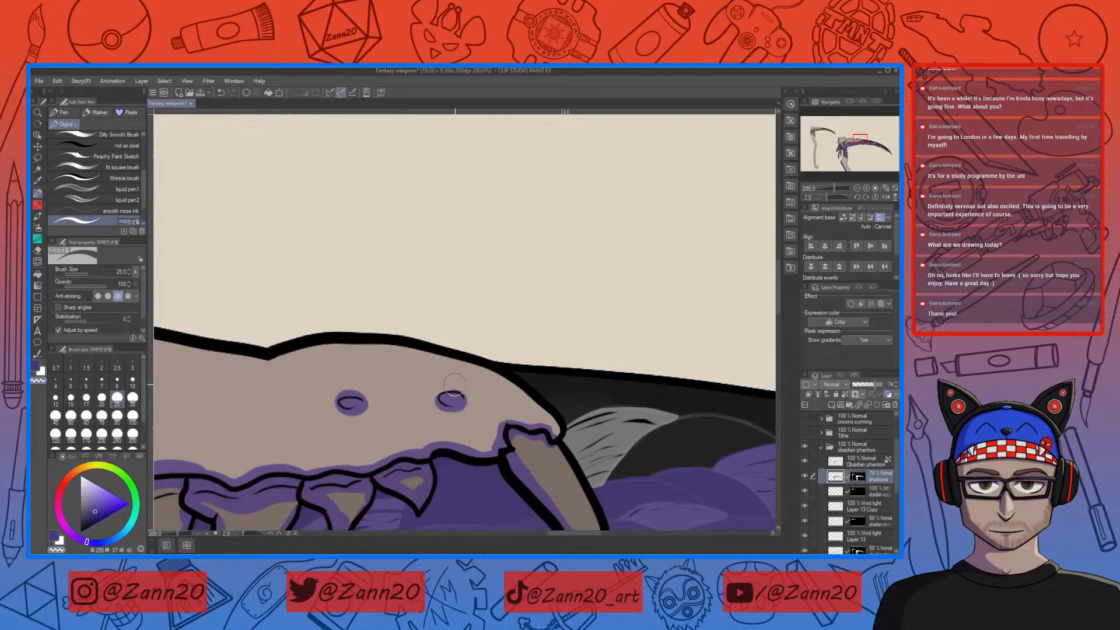
Undo the last stroke and erase the shadow outside the outlines of the skull's two small holes, keeping purple inside them
key(ctrl+z)
mouse_move(433, 400)
mouse_down()
mouse_move(459, 413)
mouse_move(445, 414)
mouse_move(476, 407)
mouse_up()
drag(430, 415, 534, 410)
drag(439, 391, 482, 391)
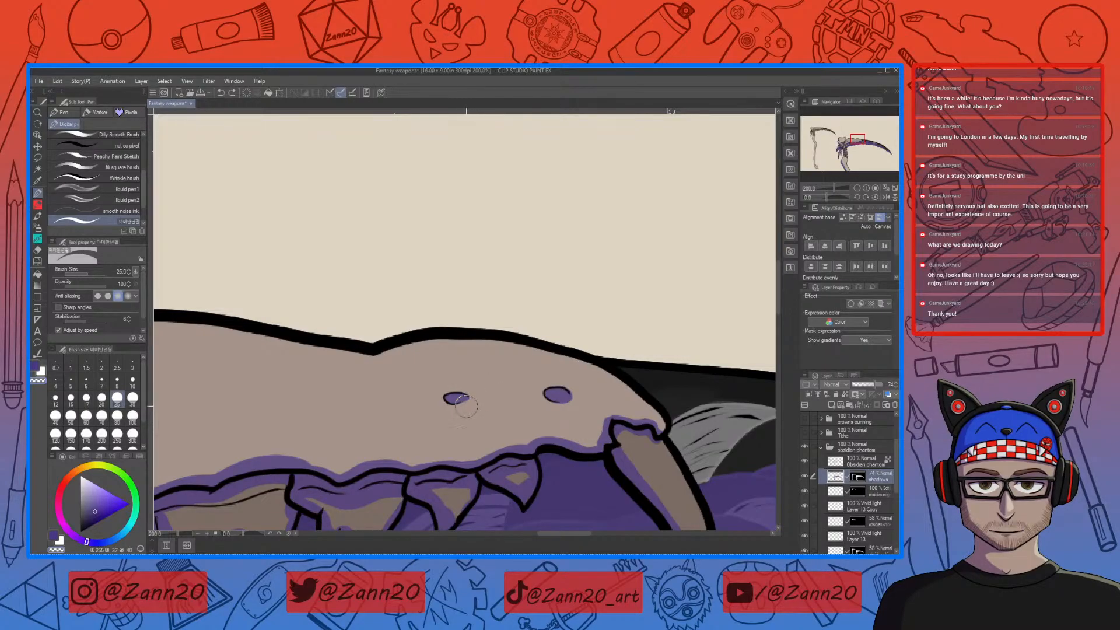
drag(466, 445, 524, 410)
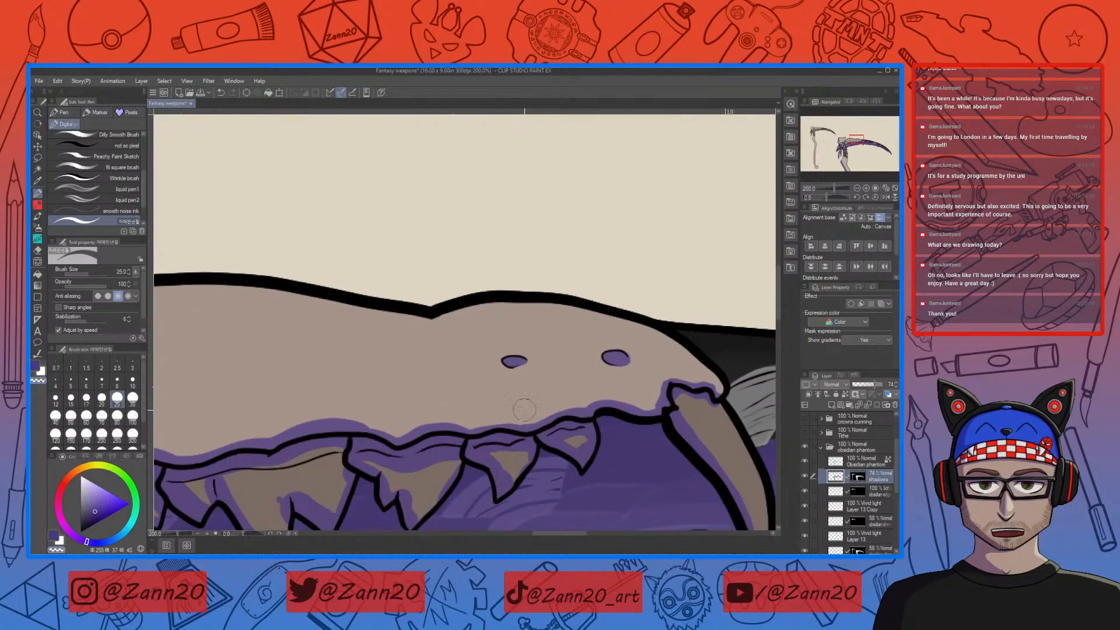
Tidy the shadow along the skull's gum line back to the smallest tooth beside the leather straps, alternating purple and transparent
drag(235, 375, 732, 328)
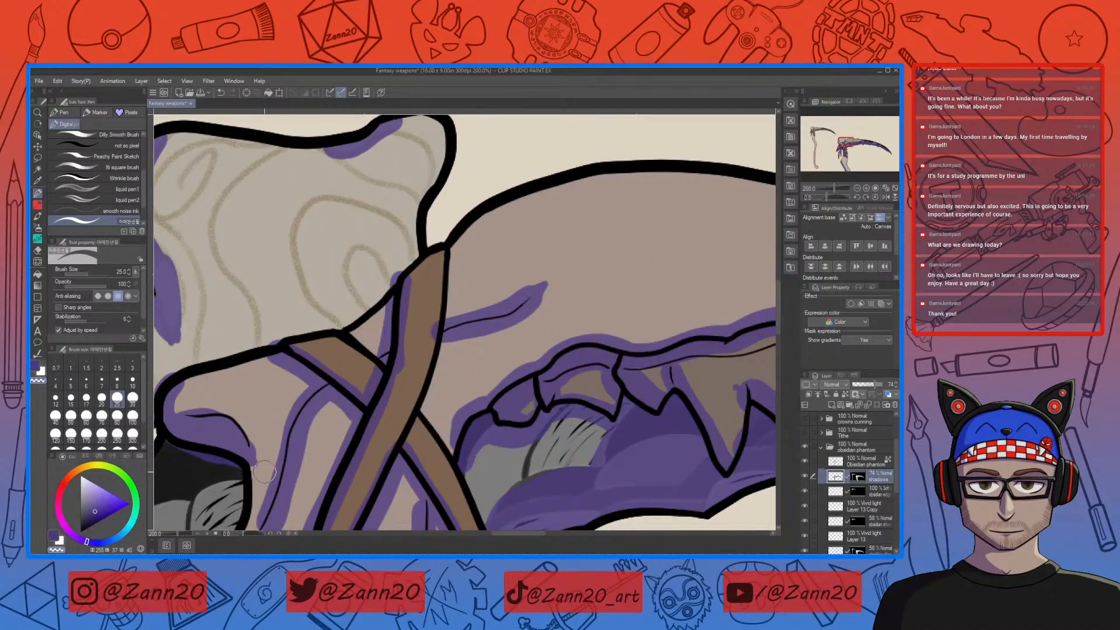
drag(507, 327, 521, 222)
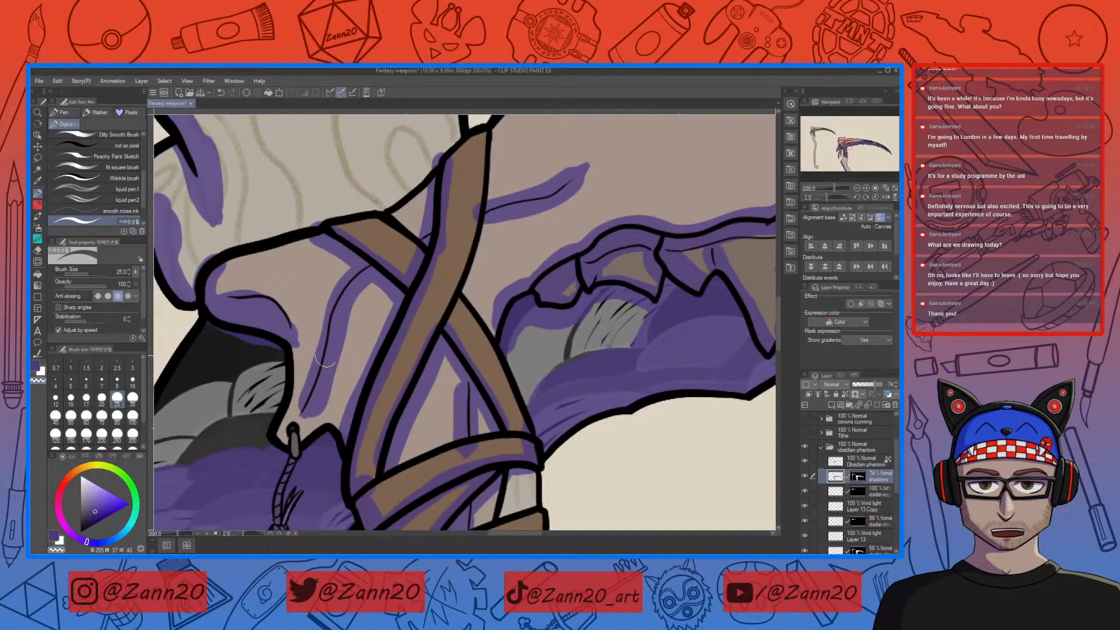
drag(648, 282, 298, 446)
drag(635, 400, 549, 430)
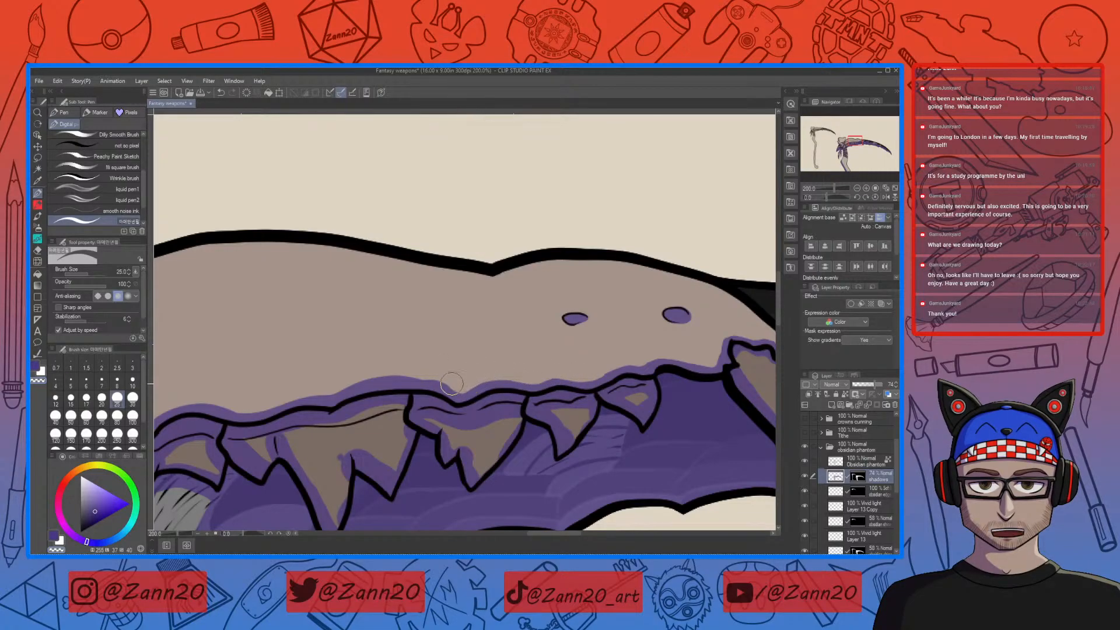
drag(377, 432, 532, 419)
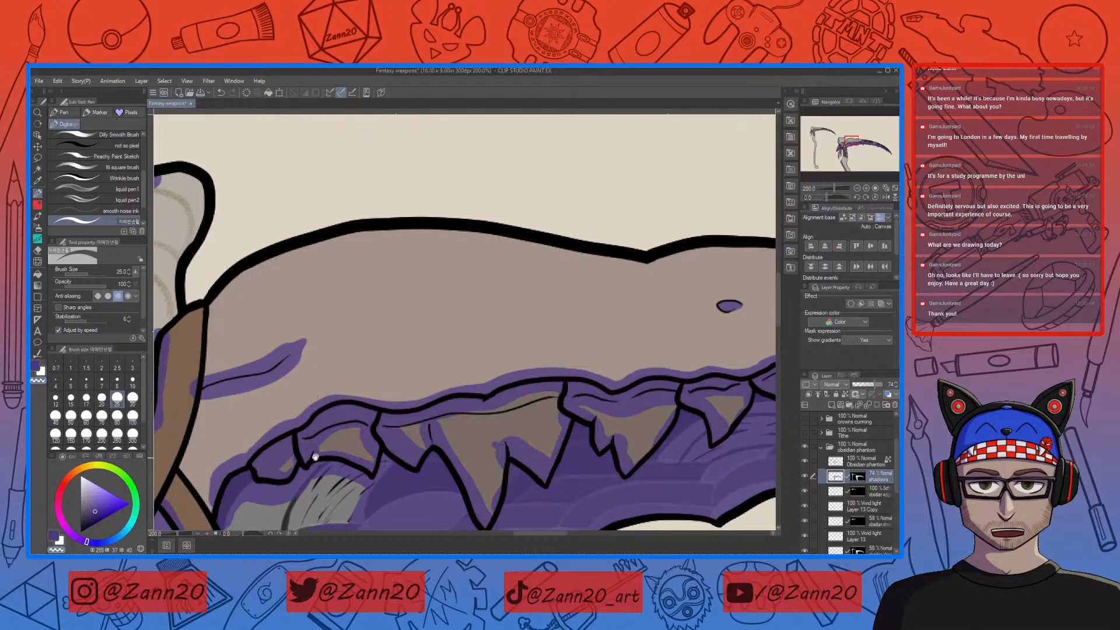
drag(309, 458, 434, 443)
key(c)
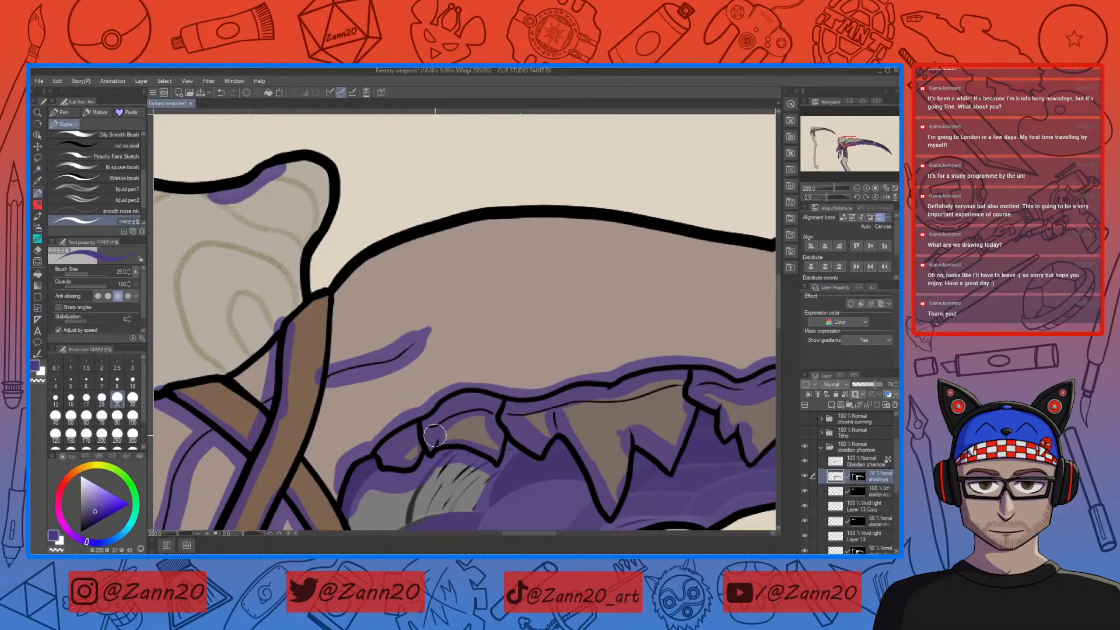
key(c)
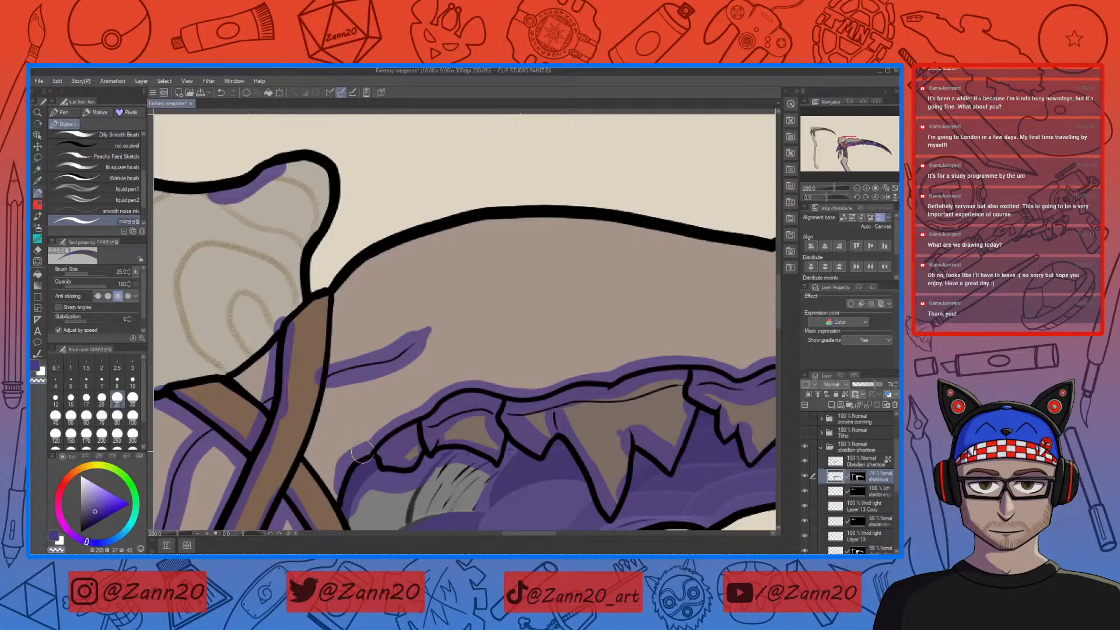
drag(382, 457, 476, 381)
key(c)
key(c)
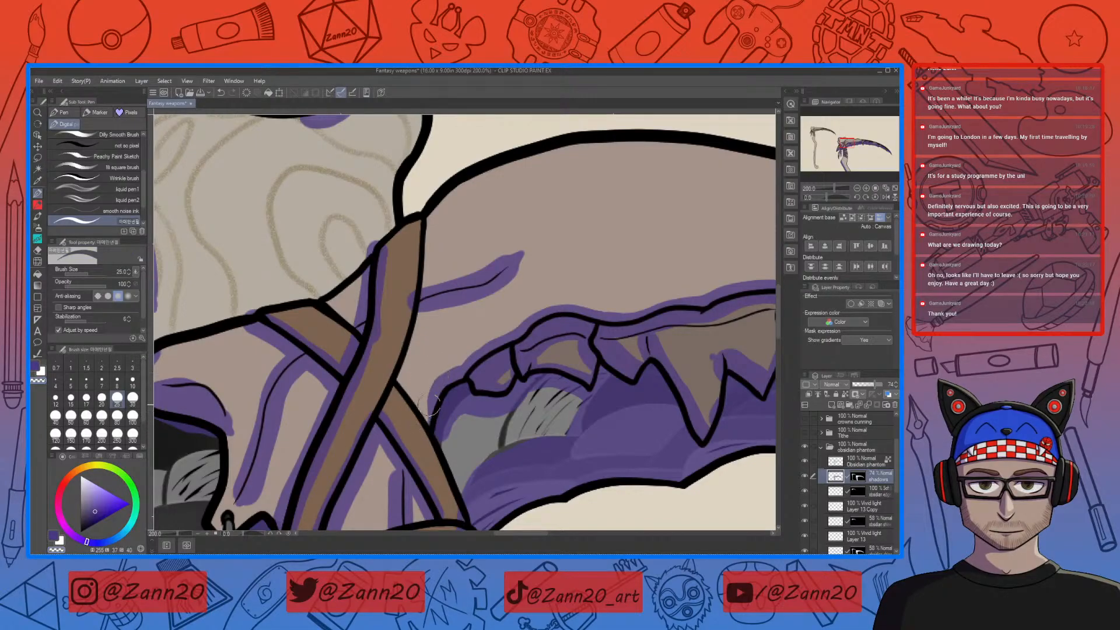
Erase the shadow from the faces of the two rearmost teeth beside the leather straps, redoing one stray stroke
drag(628, 425, 444, 429)
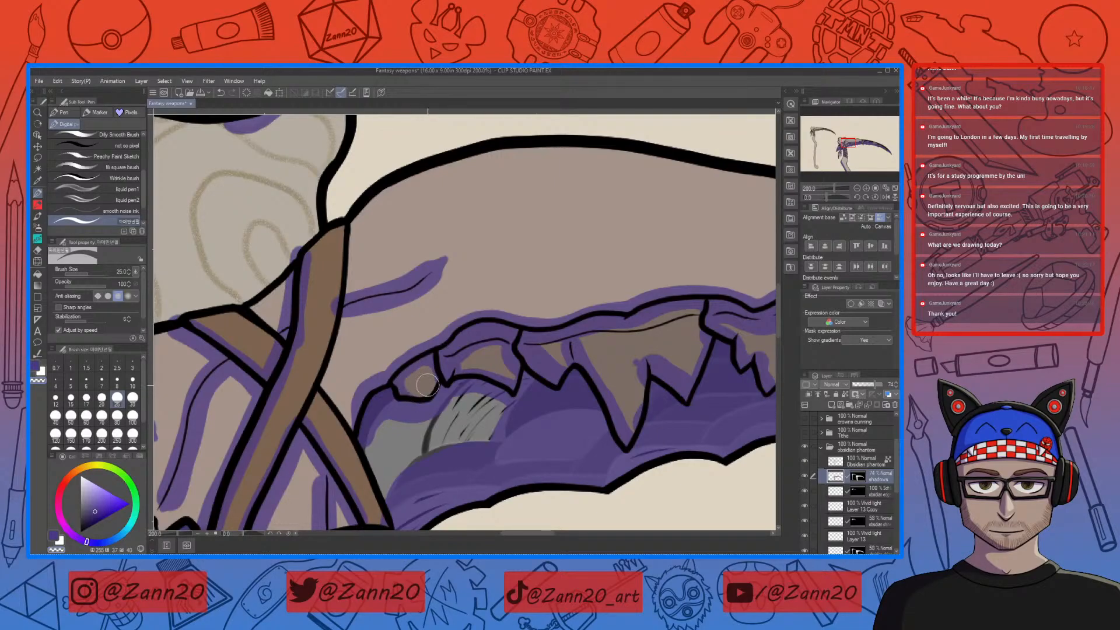
drag(434, 384, 414, 413)
key(ctrl+z)
drag(438, 391, 435, 398)
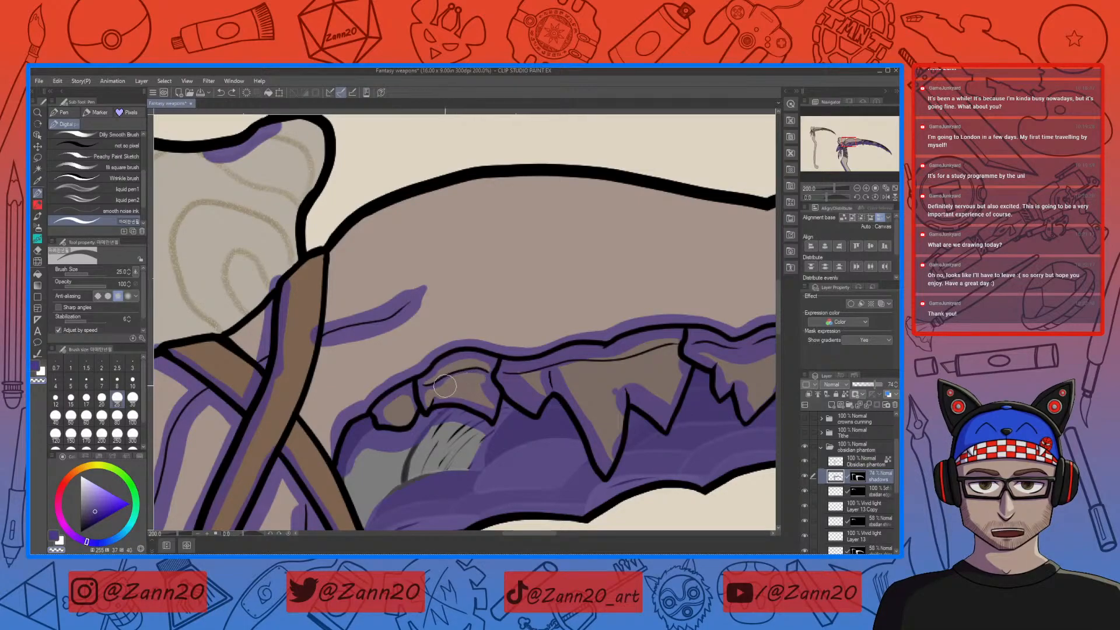
drag(484, 387, 491, 402)
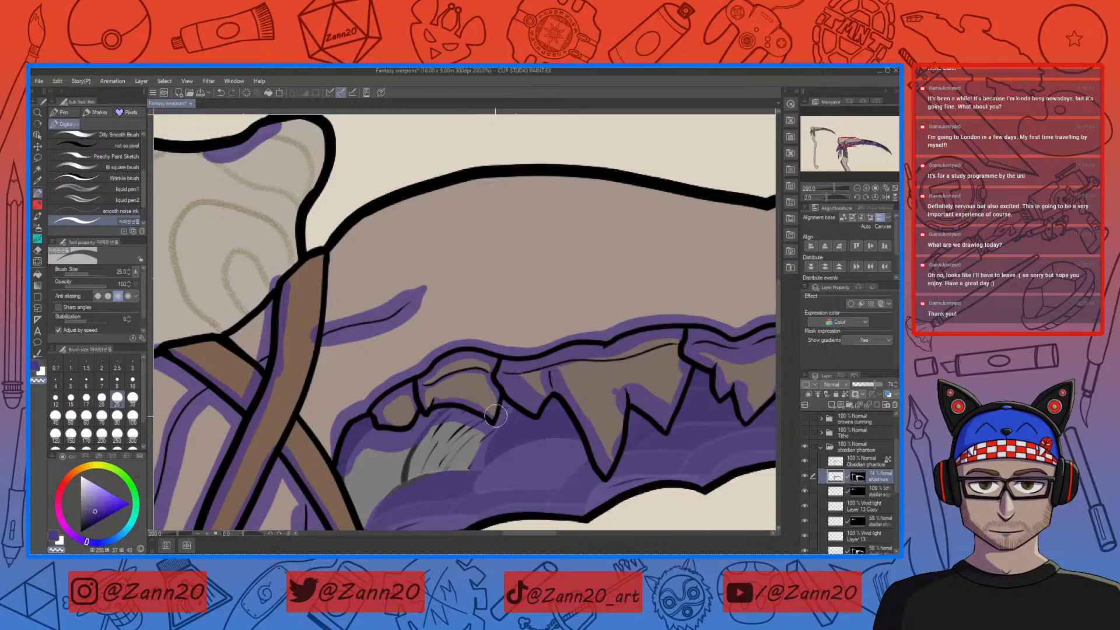
Clear the shadow from the third tooth from the straps and the gum strip above it, touching up with the picked purple
drag(598, 444, 532, 471)
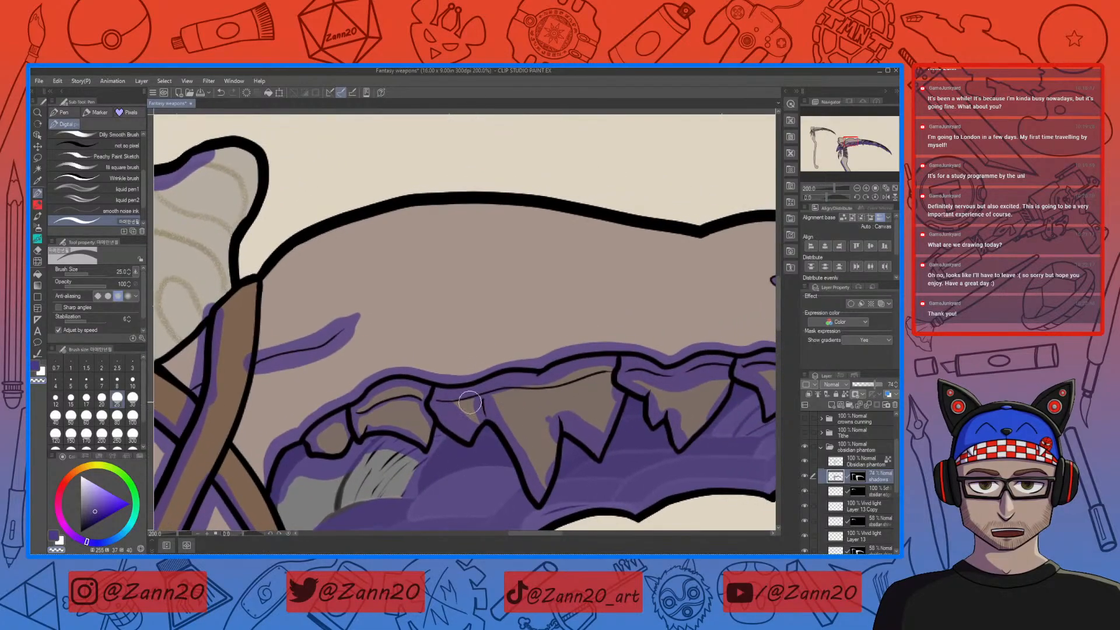
alt+click(454, 398)
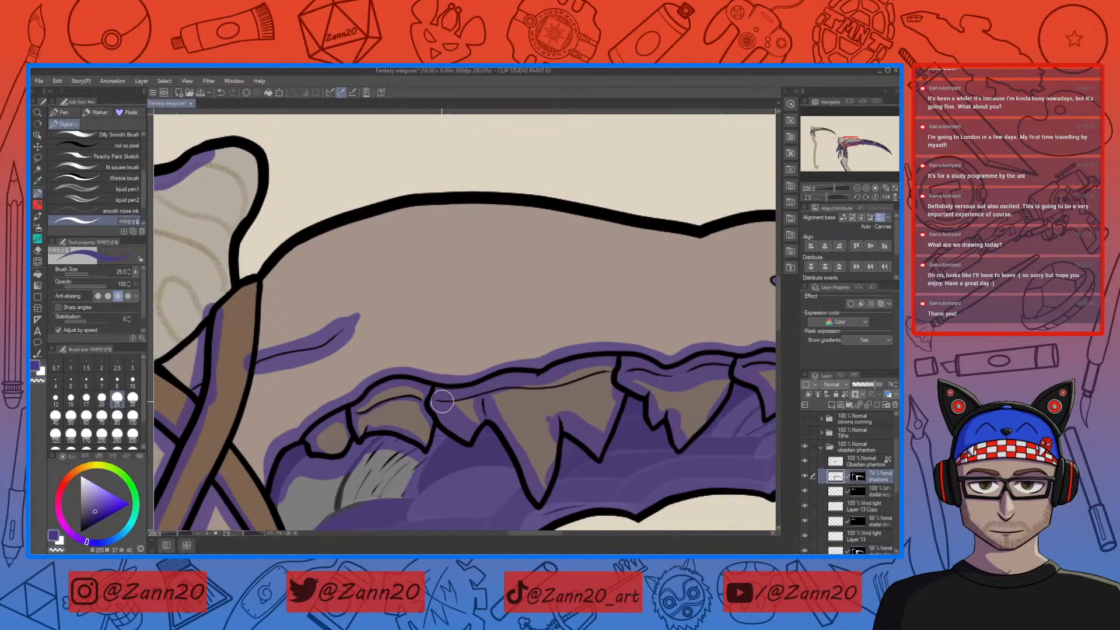
drag(491, 395, 618, 362)
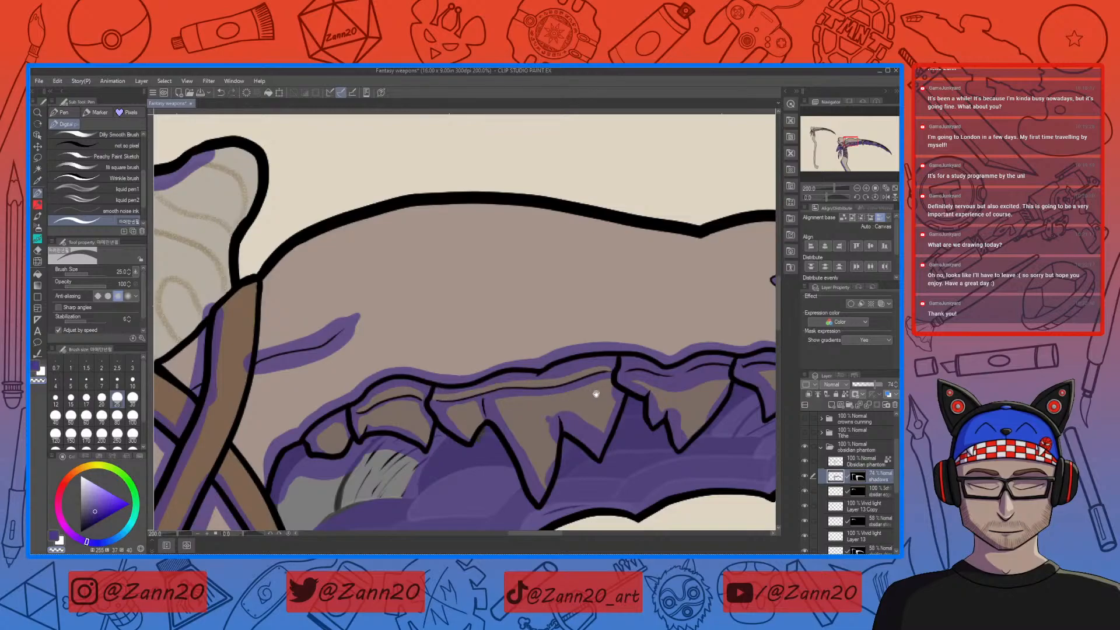
scroll(583, 393, up, 1)
drag(556, 398, 602, 387)
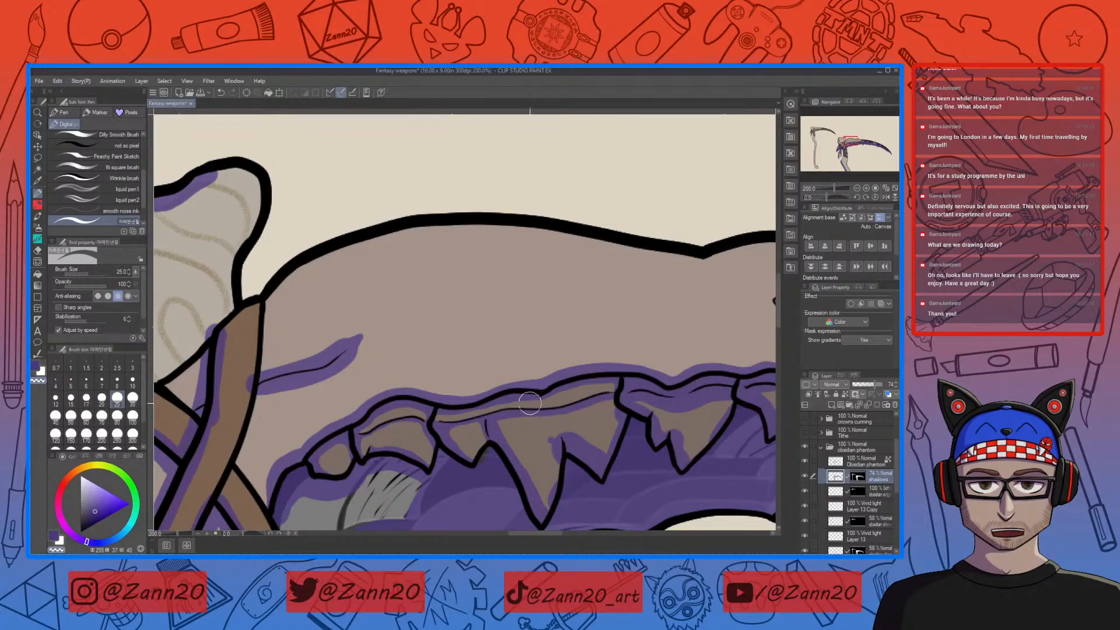
Erase the shadow from the large double-pointed tooth and thin the purple under the gum strip above it
drag(599, 479, 561, 467)
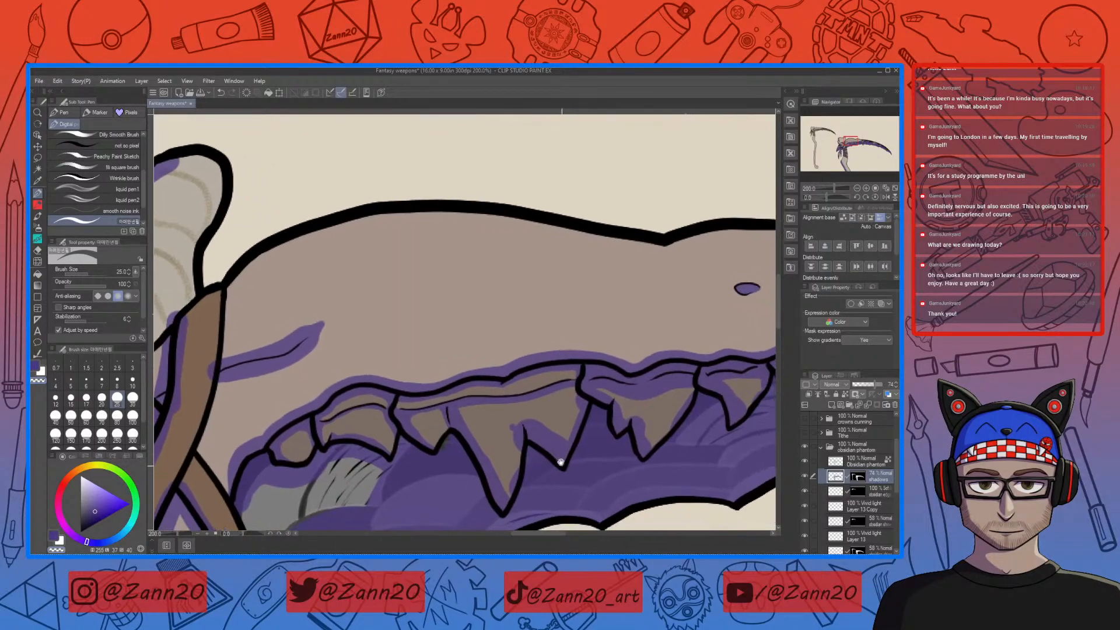
alt+click(565, 389)
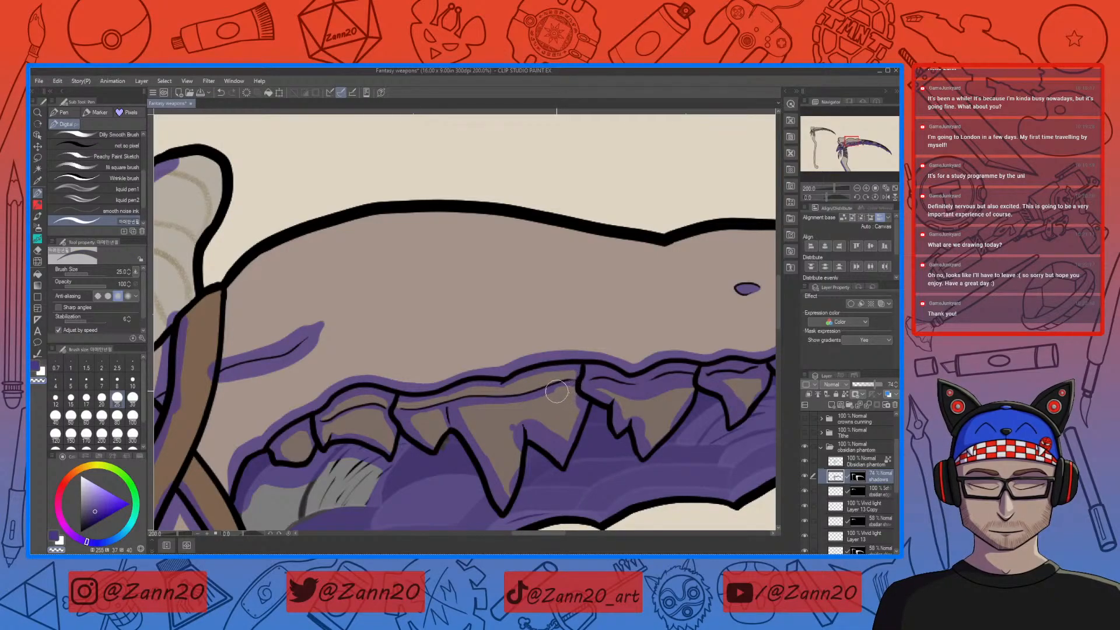
drag(545, 395, 465, 407)
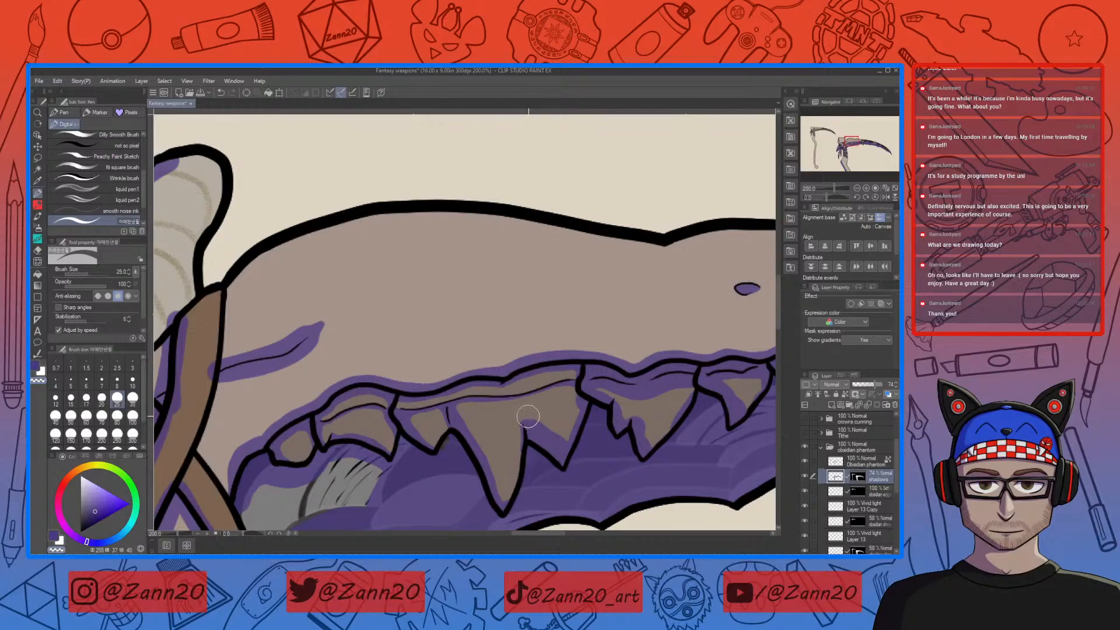
drag(525, 415, 538, 431)
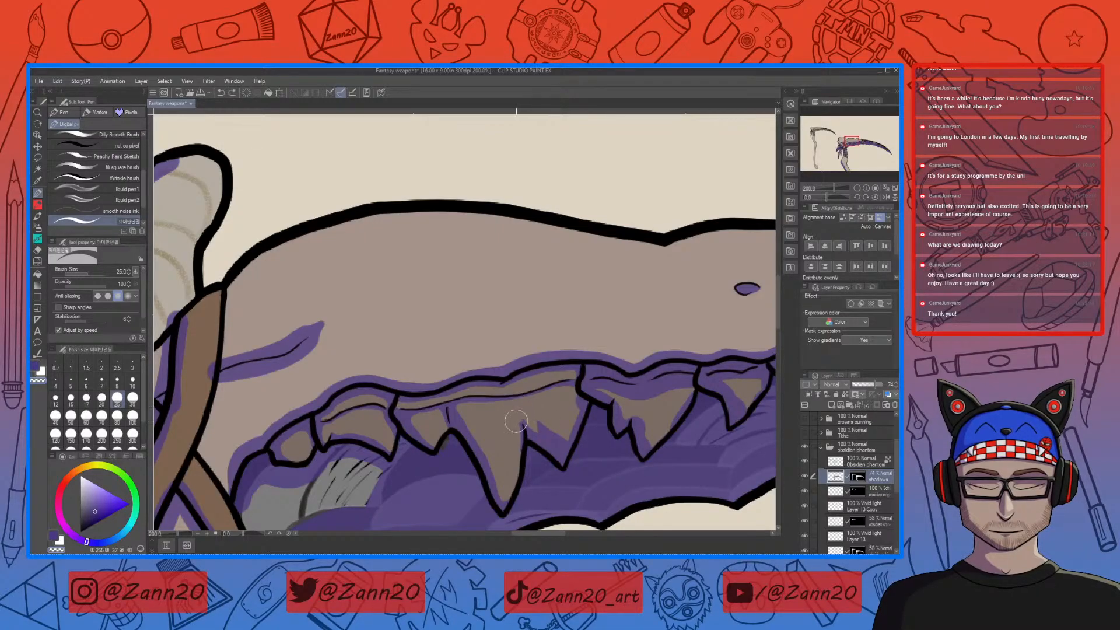
mouse_move(521, 412)
mouse_down()
mouse_move(566, 450)
mouse_move(572, 399)
mouse_move(575, 430)
mouse_move(566, 444)
mouse_move(550, 430)
mouse_move(558, 442)
mouse_move(600, 431)
mouse_move(625, 472)
mouse_up()
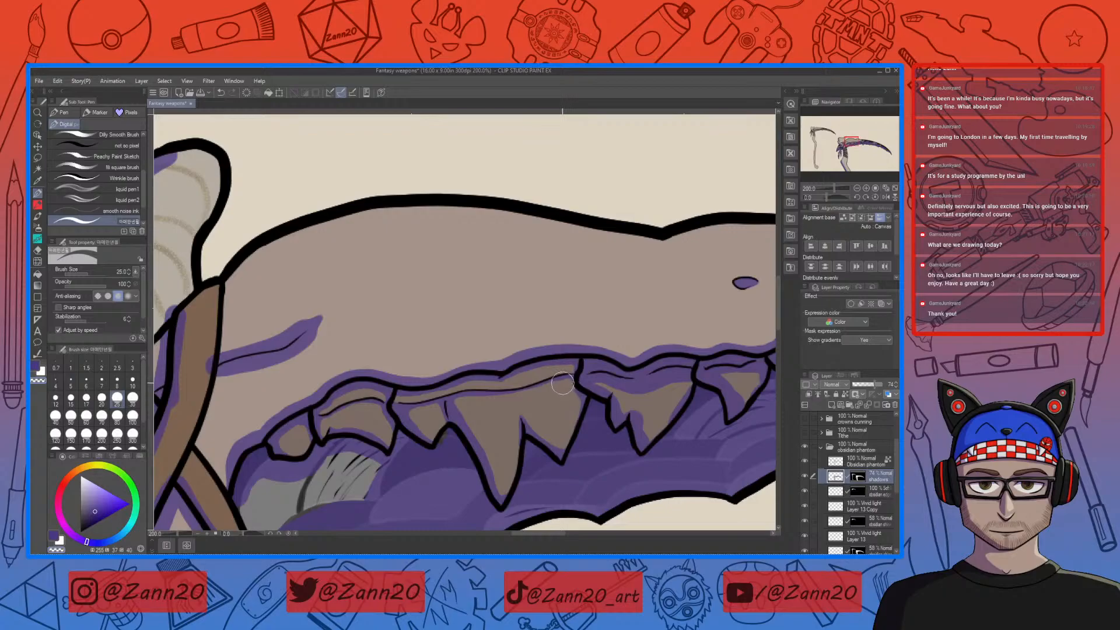
drag(445, 401, 449, 436)
Clean the shadow on the jagged tooth in front of the double-pointed one and its gum strip, alternating purple and transparent
drag(678, 445, 524, 457)
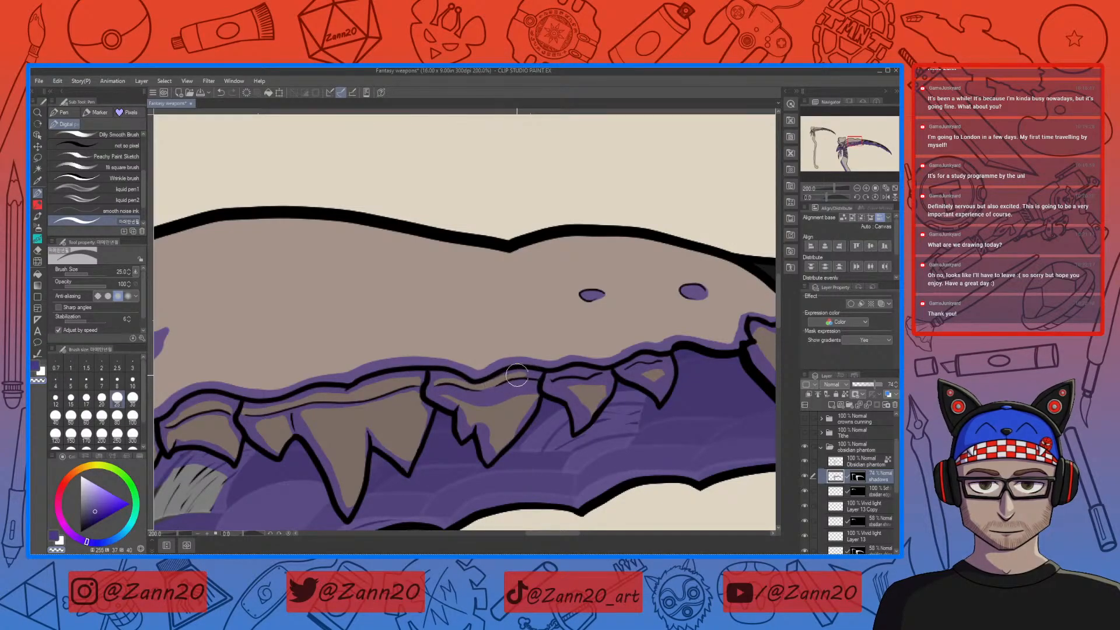
drag(543, 371, 483, 378)
key(c)
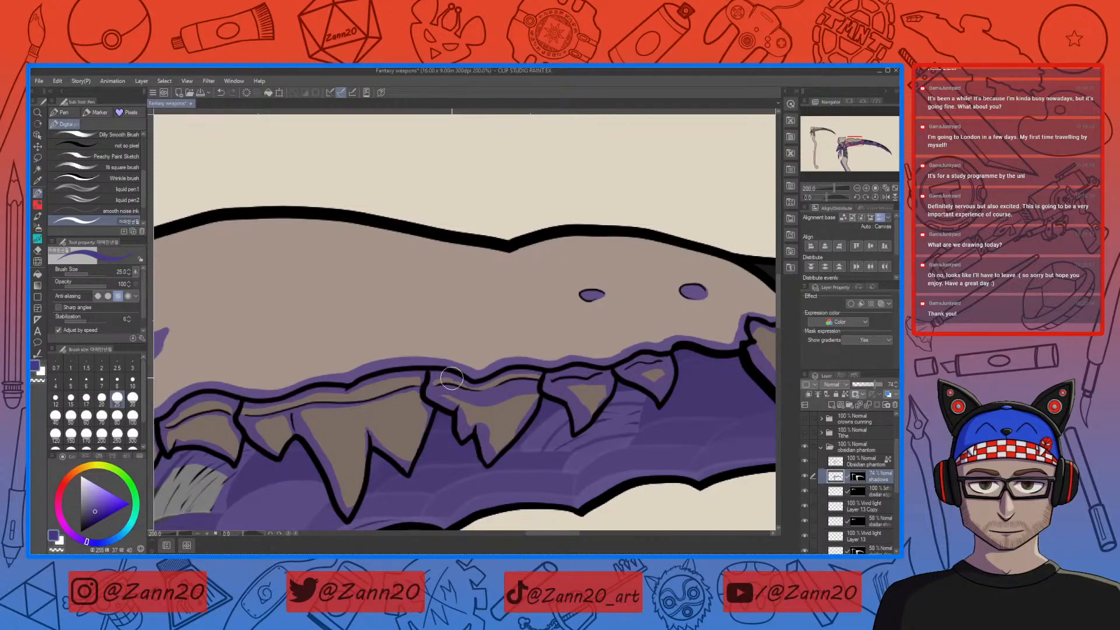
mouse_move(458, 378)
mouse_down()
mouse_move(433, 379)
mouse_move(426, 406)
mouse_move(465, 404)
mouse_up()
key(c)
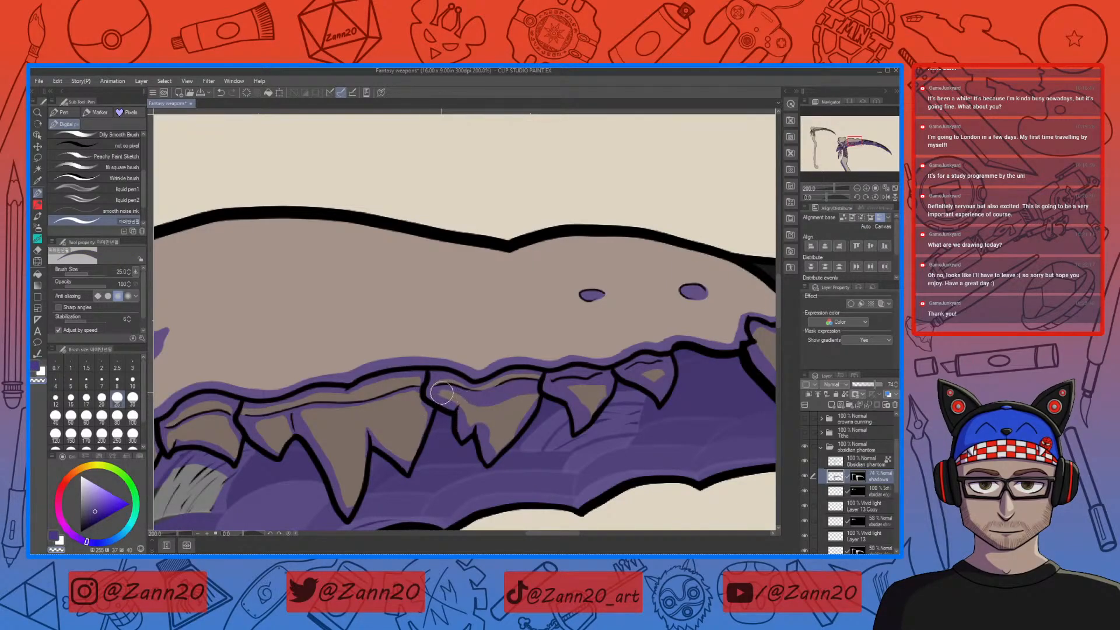
mouse_move(466, 400)
mouse_down()
mouse_move(526, 390)
mouse_move(485, 410)
mouse_move(529, 389)
mouse_move(536, 398)
mouse_move(521, 417)
mouse_move(533, 416)
mouse_move(534, 397)
mouse_move(507, 437)
mouse_move(493, 422)
mouse_move(496, 450)
mouse_move(489, 412)
mouse_move(490, 436)
mouse_move(472, 412)
mouse_move(462, 439)
mouse_move(469, 410)
mouse_move(459, 400)
mouse_move(467, 425)
mouse_up()
key(c)
key(c)
key(c)
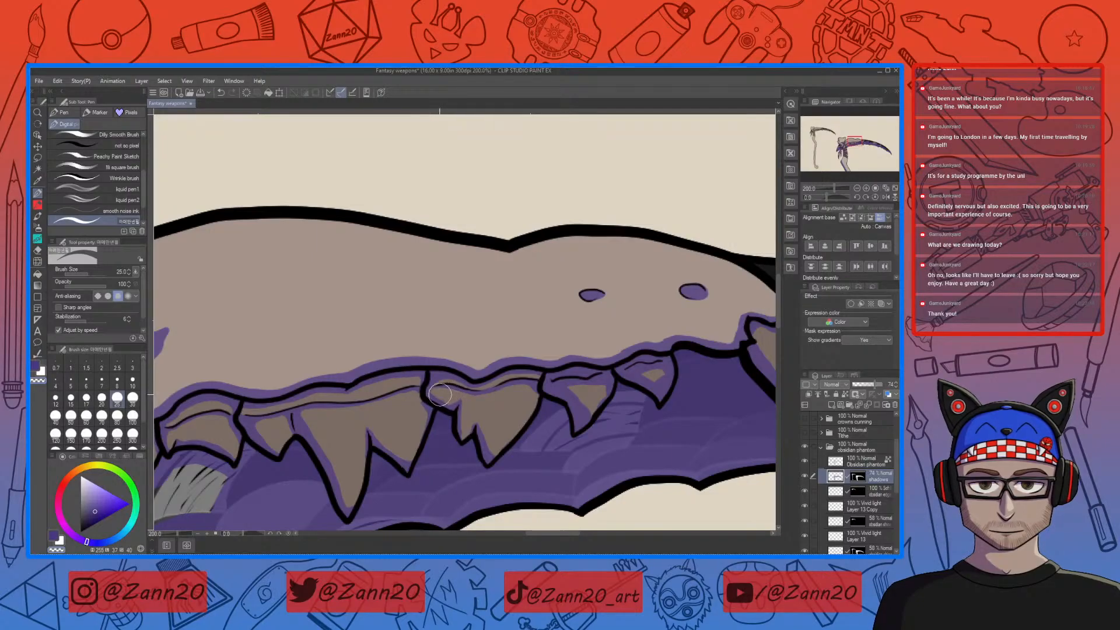
Erase the shadow from the faces of the two small teeth behind the fang, touching up the gum edge in purple
drag(530, 420, 462, 404)
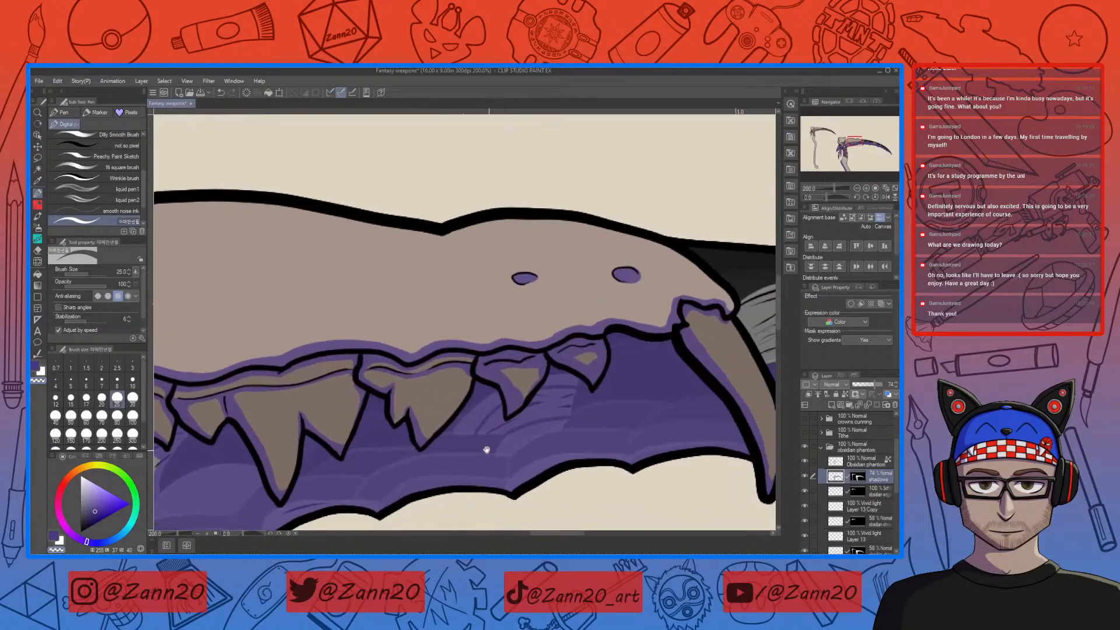
drag(541, 428, 518, 446)
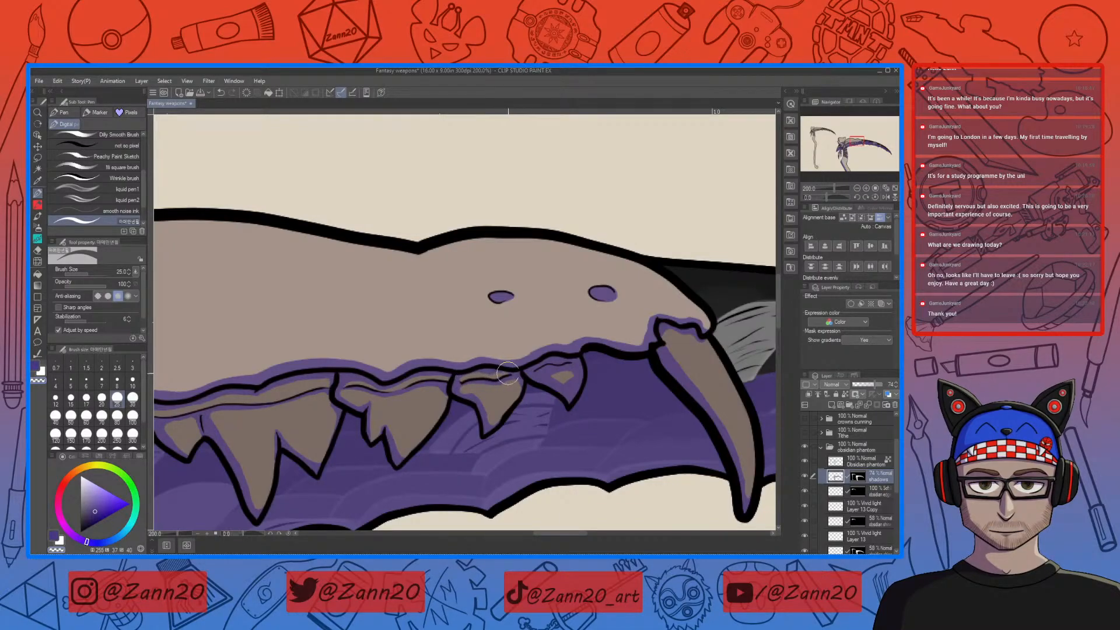
key(c)
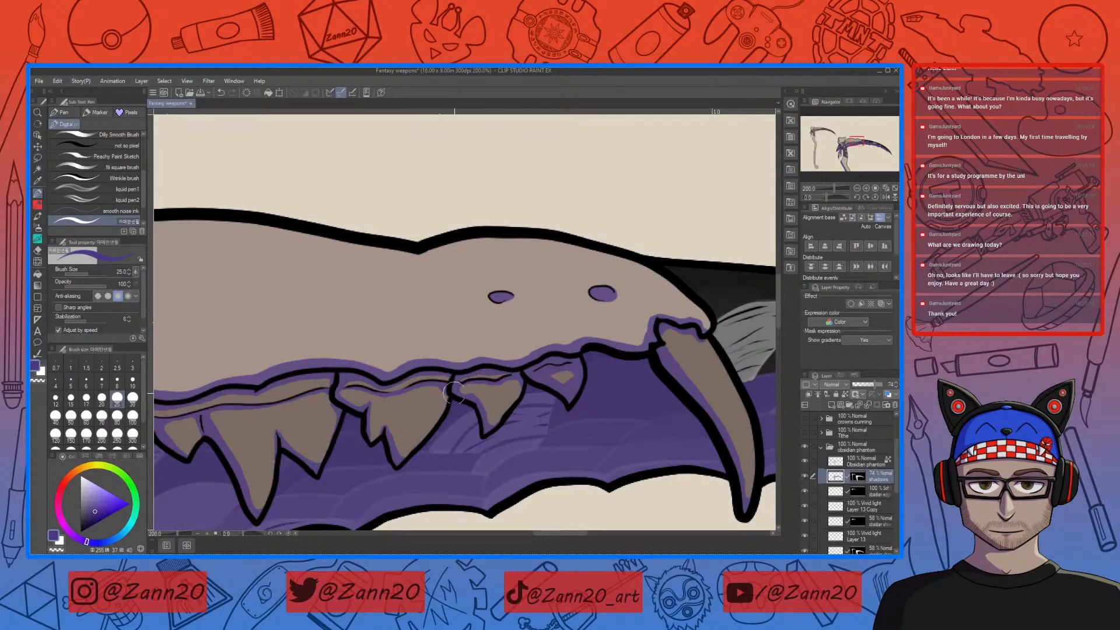
drag(580, 435, 516, 443)
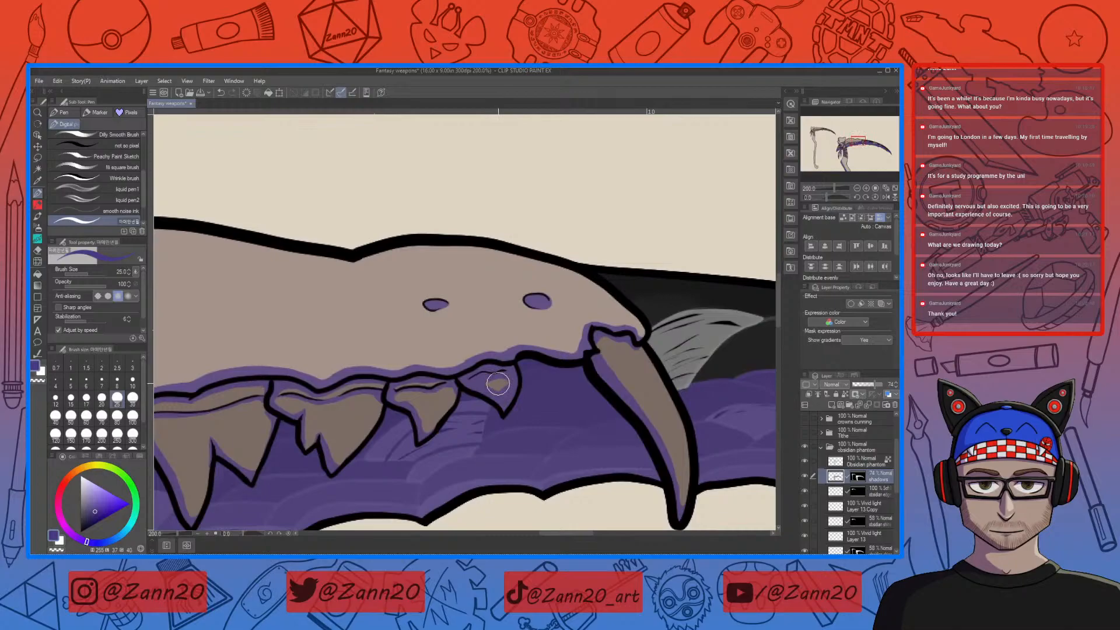
key(c)
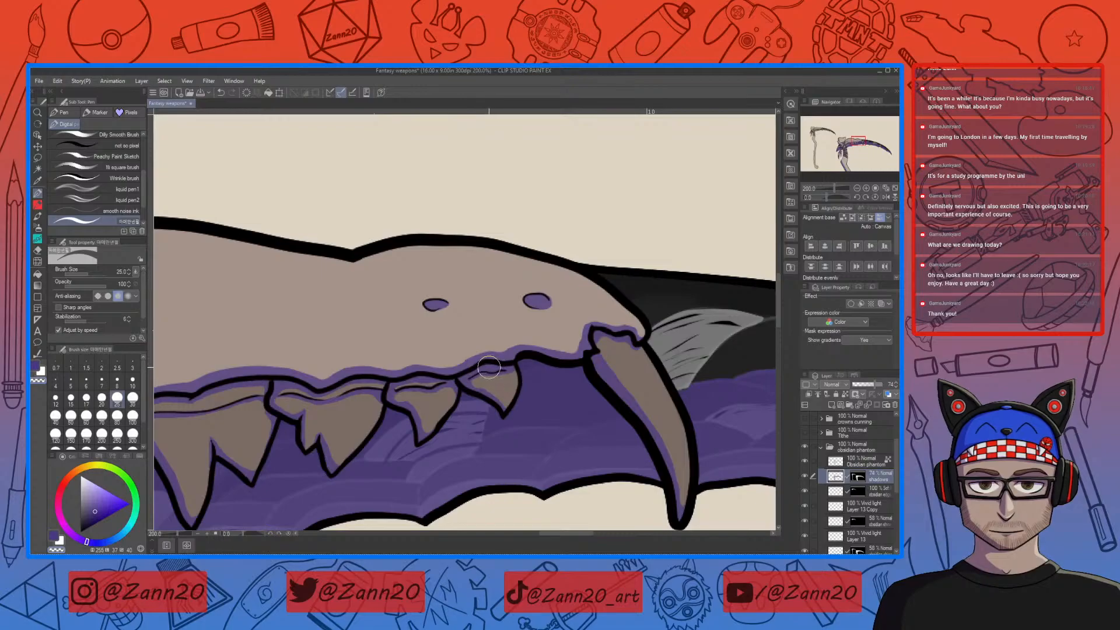
key(c)
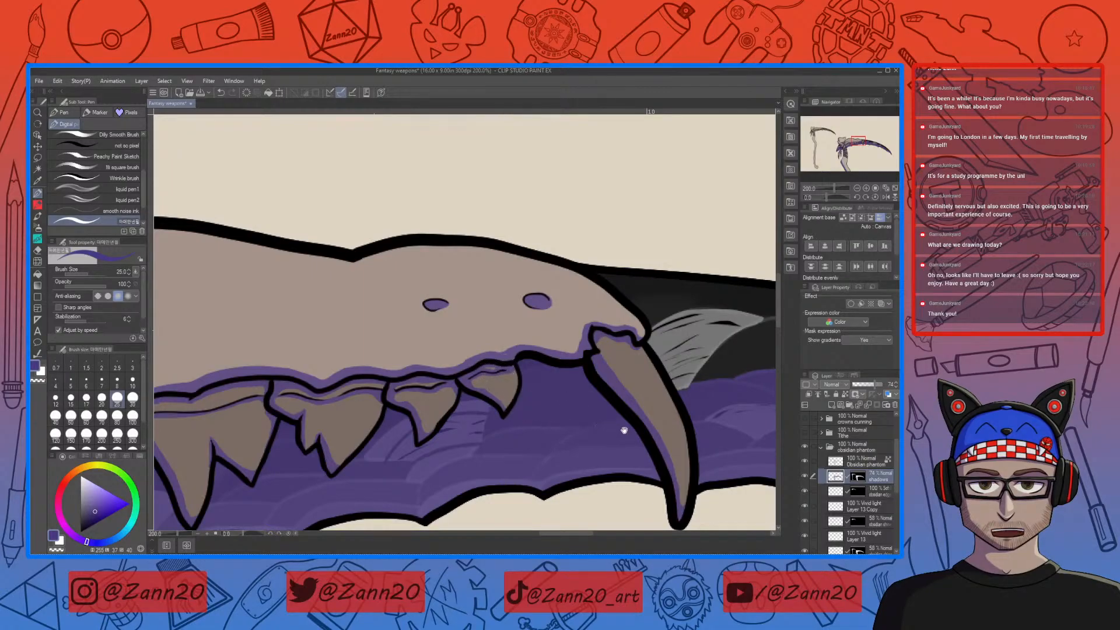
Touch up the shadow at the root of the large front fang, alternating the picked purple and transparent
drag(635, 431, 582, 389)
drag(644, 442, 562, 464)
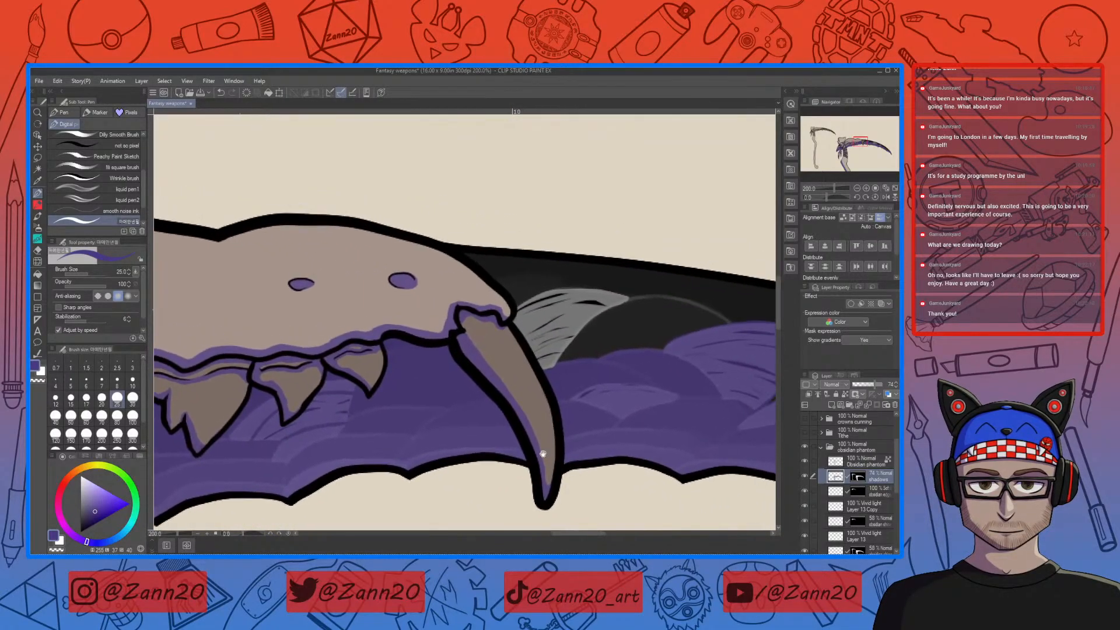
alt+click(468, 335)
key(c)
drag(461, 315, 464, 326)
key(c)
Clean the shadow around the rearmost teeth and erase the purple over the grey blade area beneath them, undoing a stray stroke
mouse_move(422, 442)
mouse_down()
mouse_move(705, 394)
mouse_move(595, 368)
mouse_move(526, 413)
mouse_move(498, 409)
mouse_up()
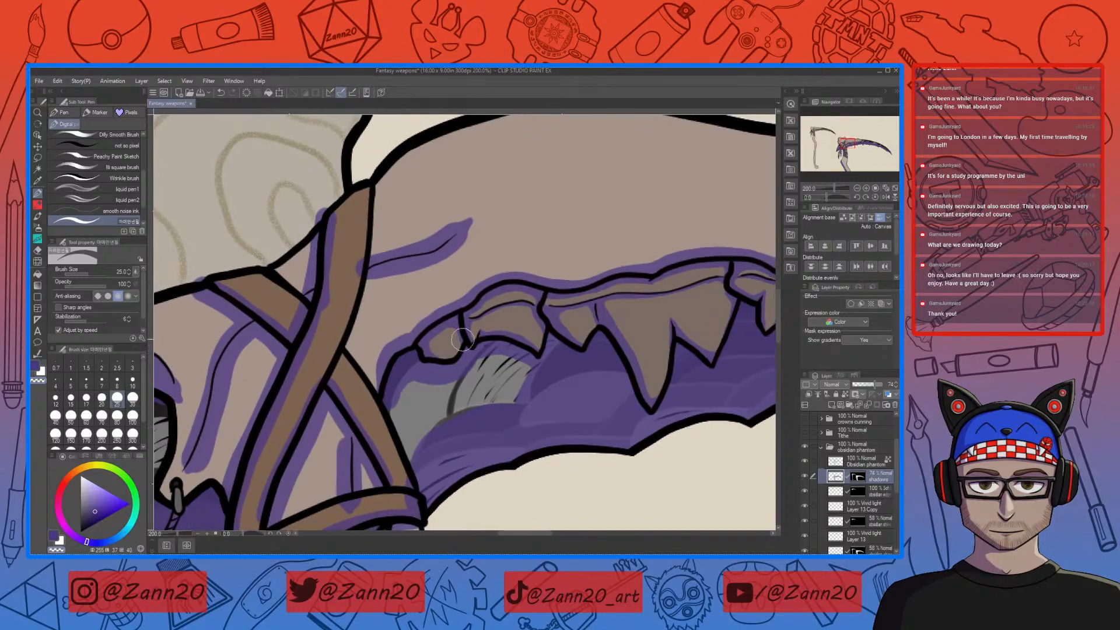
key(c)
drag(459, 331, 463, 339)
drag(482, 401, 522, 430)
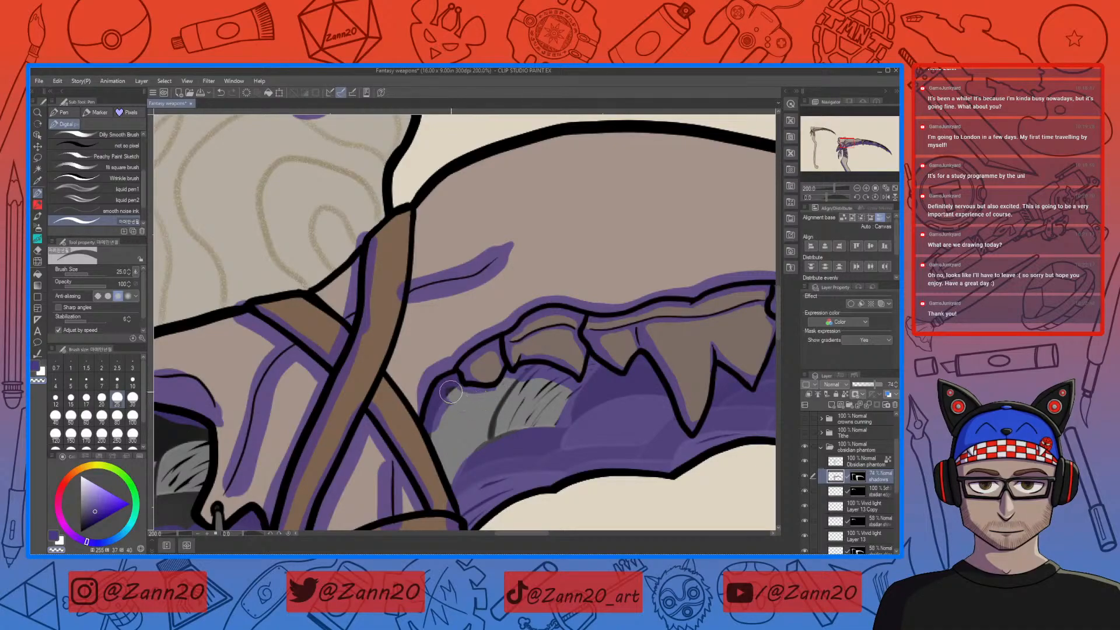
mouse_move(451, 391)
mouse_down()
mouse_move(456, 406)
mouse_move(430, 460)
mouse_up()
drag(603, 441, 538, 450)
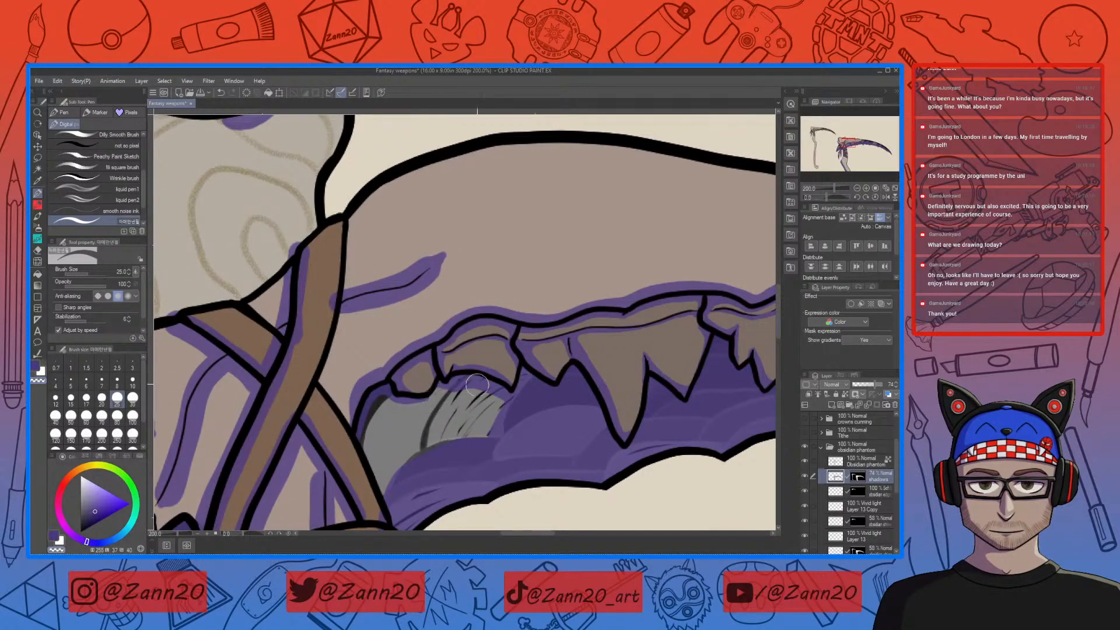
mouse_move(436, 389)
mouse_down()
mouse_move(495, 391)
mouse_move(458, 389)
mouse_move(504, 406)
mouse_move(523, 387)
mouse_move(498, 426)
mouse_move(501, 409)
mouse_move(502, 433)
mouse_move(491, 433)
mouse_move(493, 407)
mouse_move(496, 424)
mouse_move(519, 407)
mouse_up()
key(ctrl+z)
key(c)
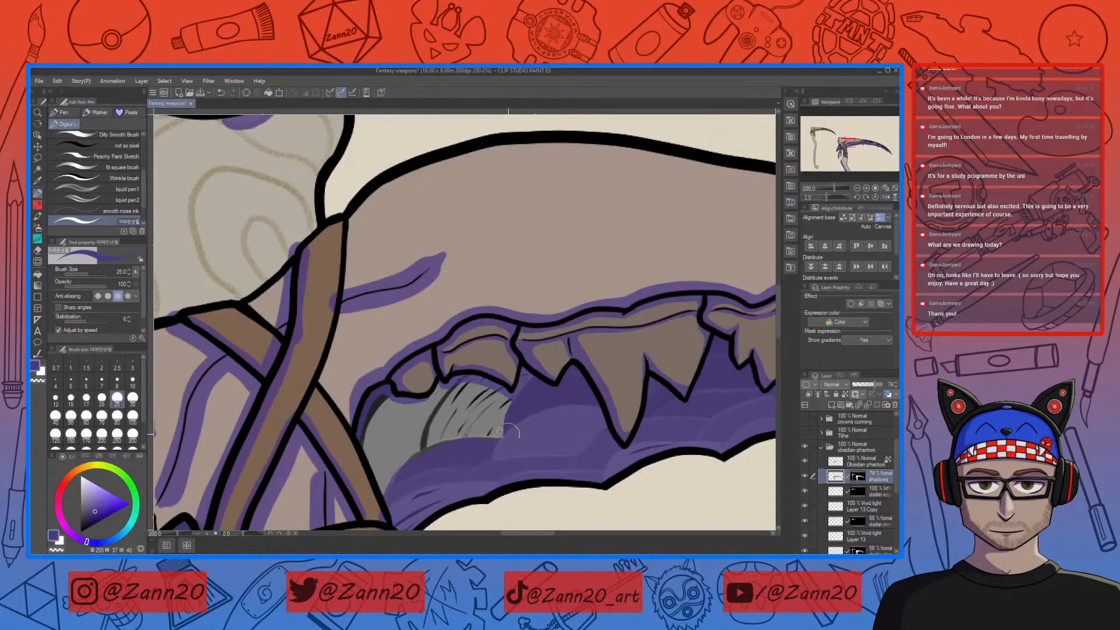
drag(645, 442, 475, 468)
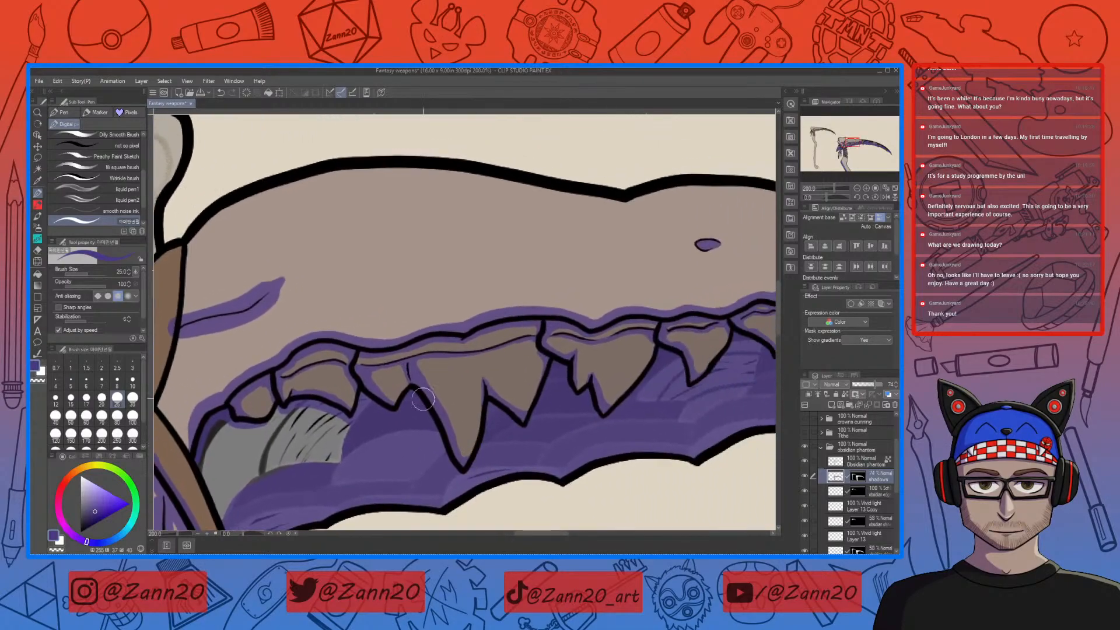
mouse_move(628, 436)
mouse_down()
mouse_move(508, 472)
mouse_move(607, 434)
mouse_move(588, 458)
mouse_move(595, 425)
mouse_move(545, 445)
mouse_move(537, 425)
mouse_move(617, 402)
mouse_move(655, 481)
mouse_up()
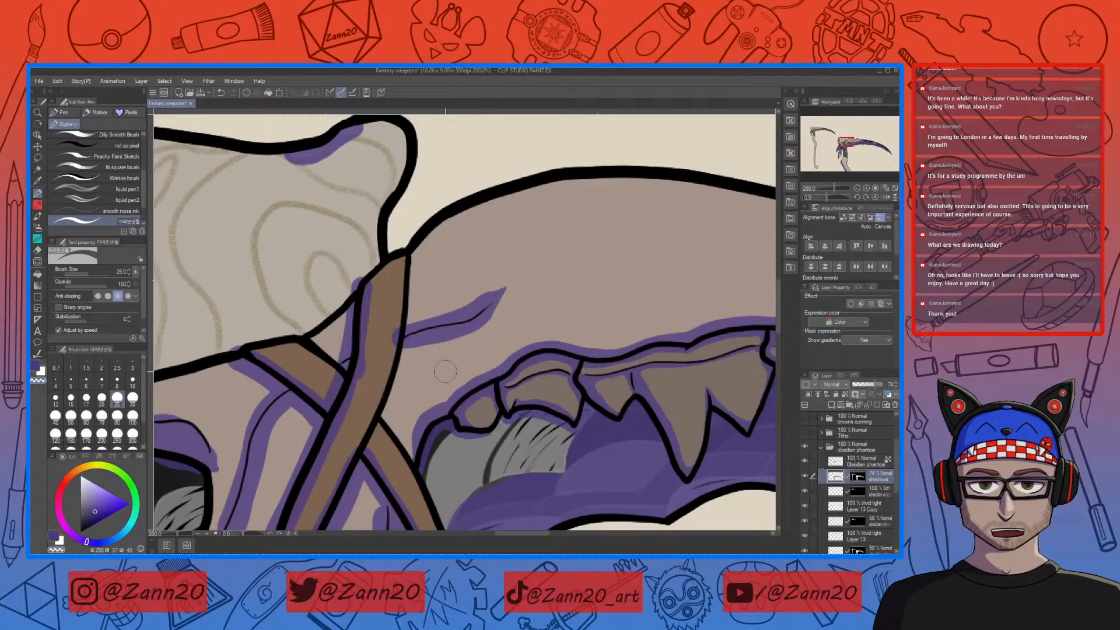
Erase the hard purple shadow around the crease on the skull beside the straps using the Square brush at size 20
key(b)
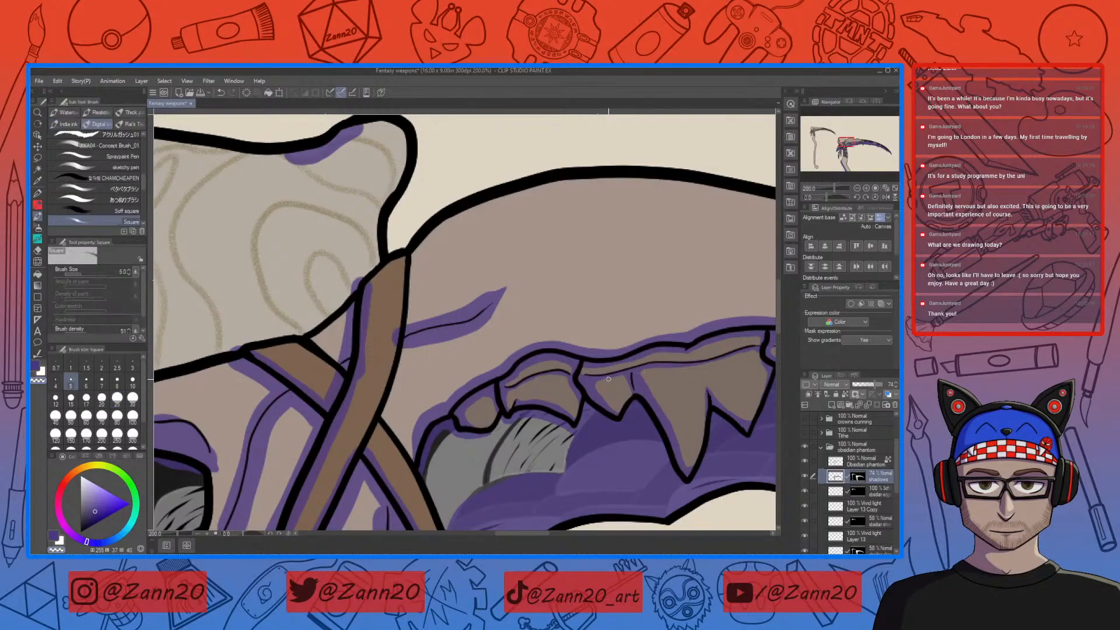
key(bracketright)
key(bracketright)
key(bracketright)
key(bracketright)
key(bracketright)
key(bracketright)
key(bracketright)
key(bracketright)
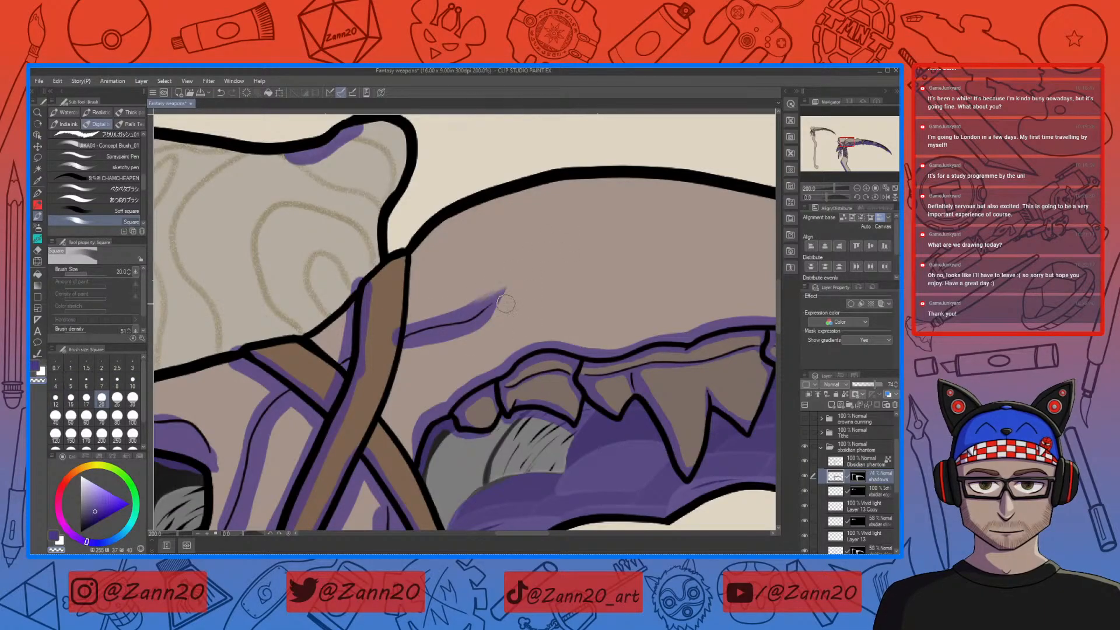
drag(412, 321, 493, 284)
drag(410, 325, 392, 330)
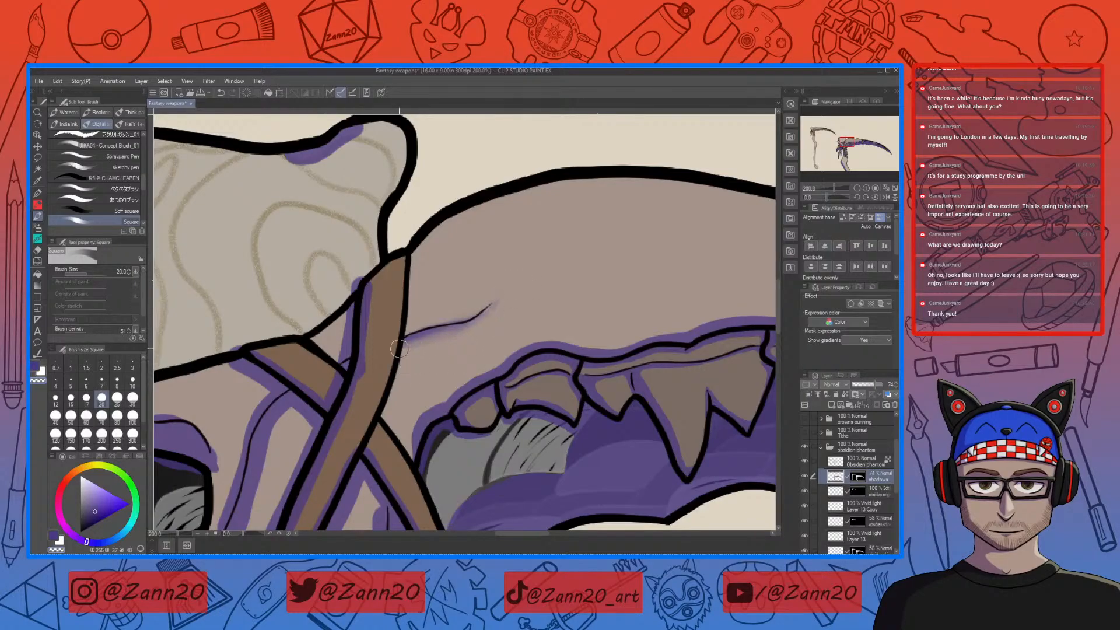
Repaint a soft purple shadow under the skull crease, fading its edges with transparent
key(c)
drag(449, 334, 379, 369)
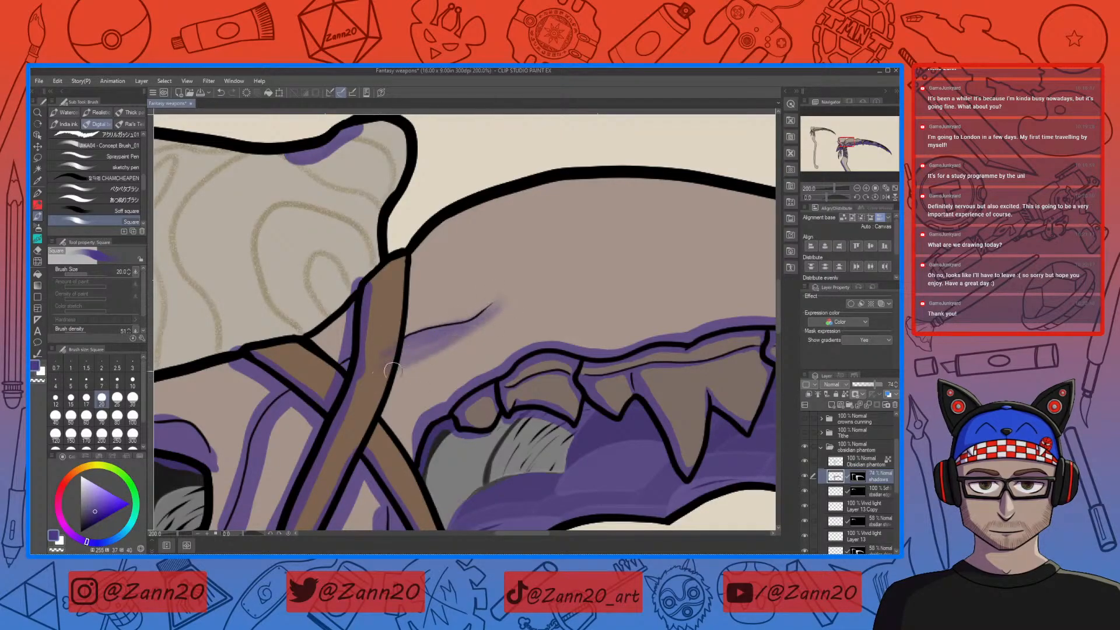
drag(505, 304, 409, 370)
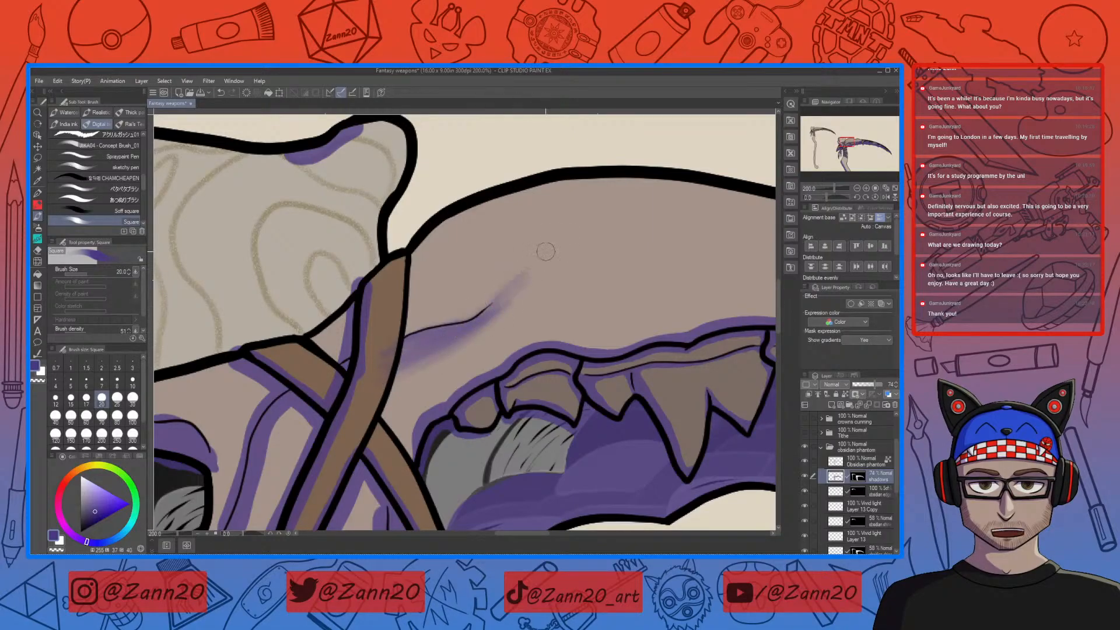
key(c)
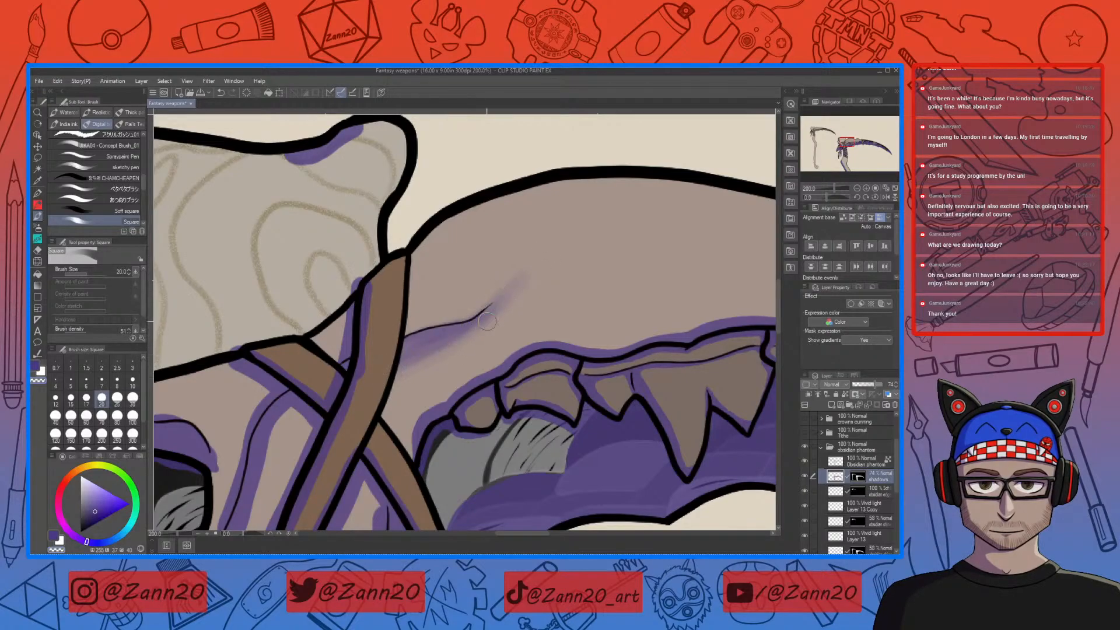
key(c)
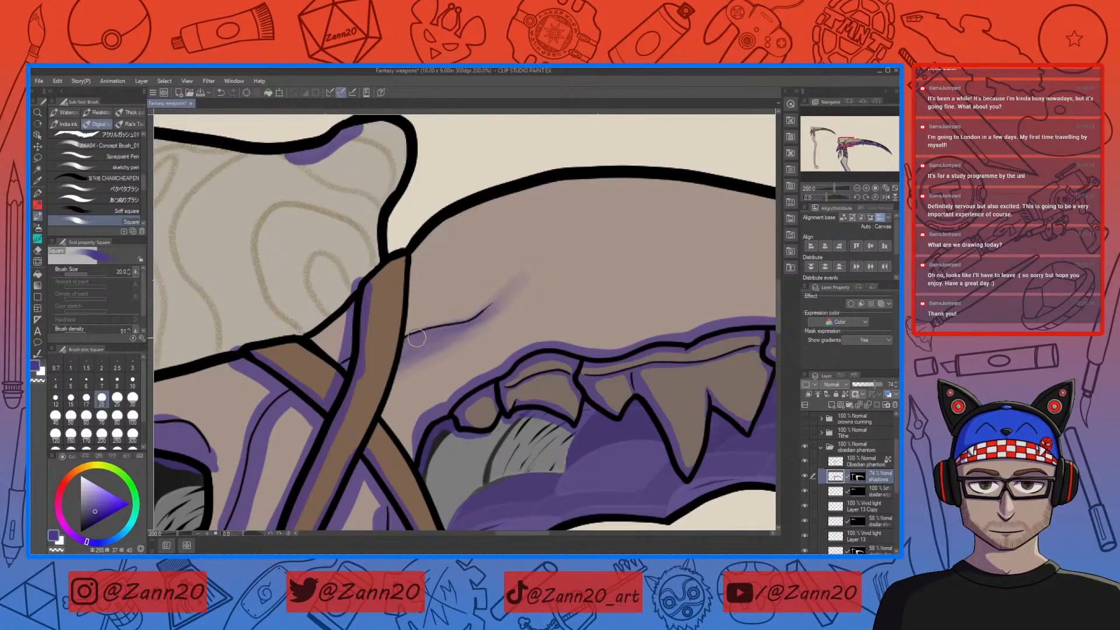
key(c)
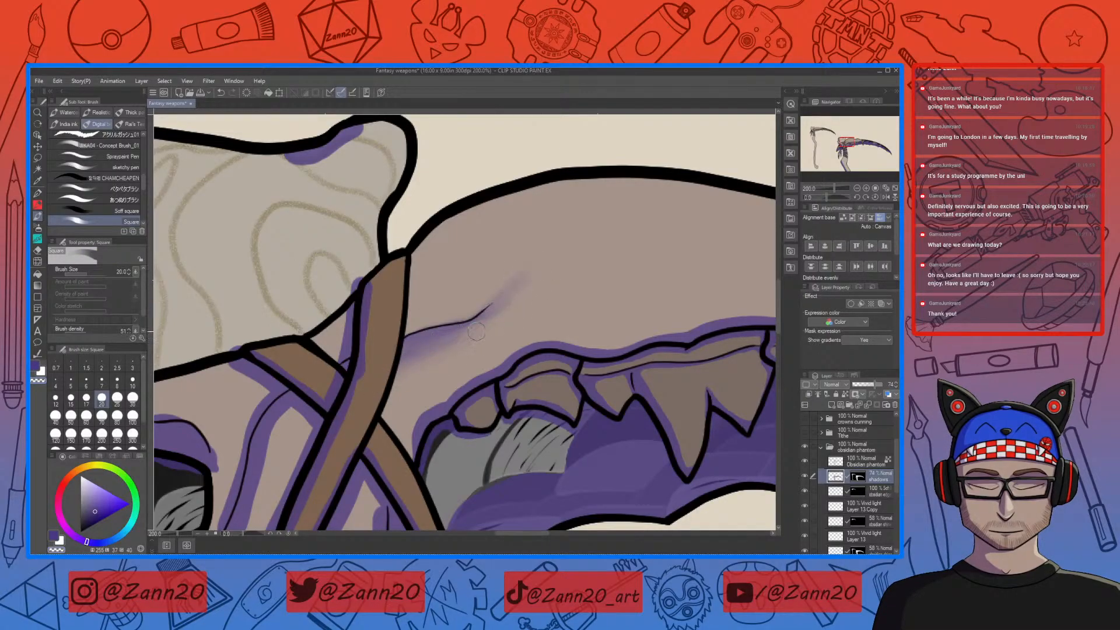
Erase the hard-edged shadow on both sides of the long crease behind the crossed leather straps
drag(468, 396, 544, 390)
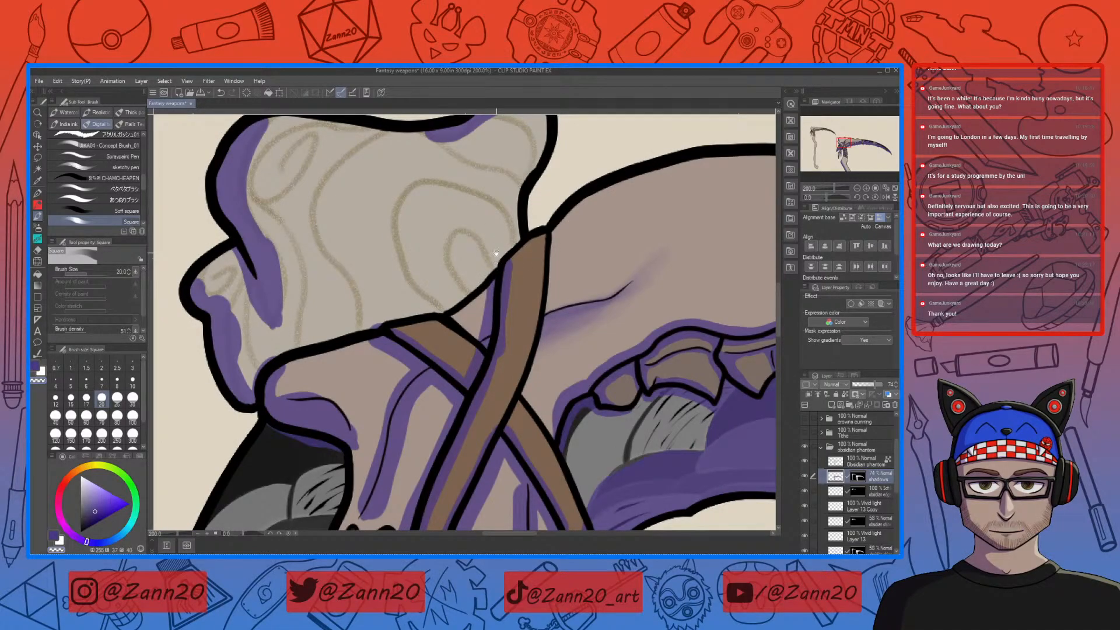
mouse_move(600, 432)
mouse_down()
mouse_move(548, 369)
mouse_move(614, 389)
mouse_up()
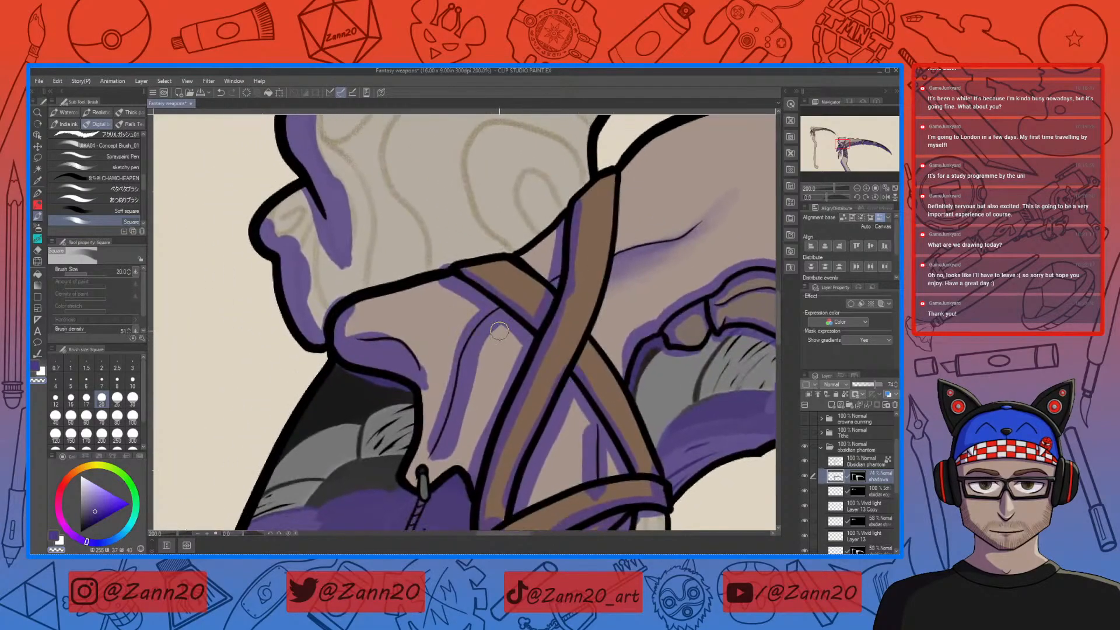
drag(502, 319, 472, 378)
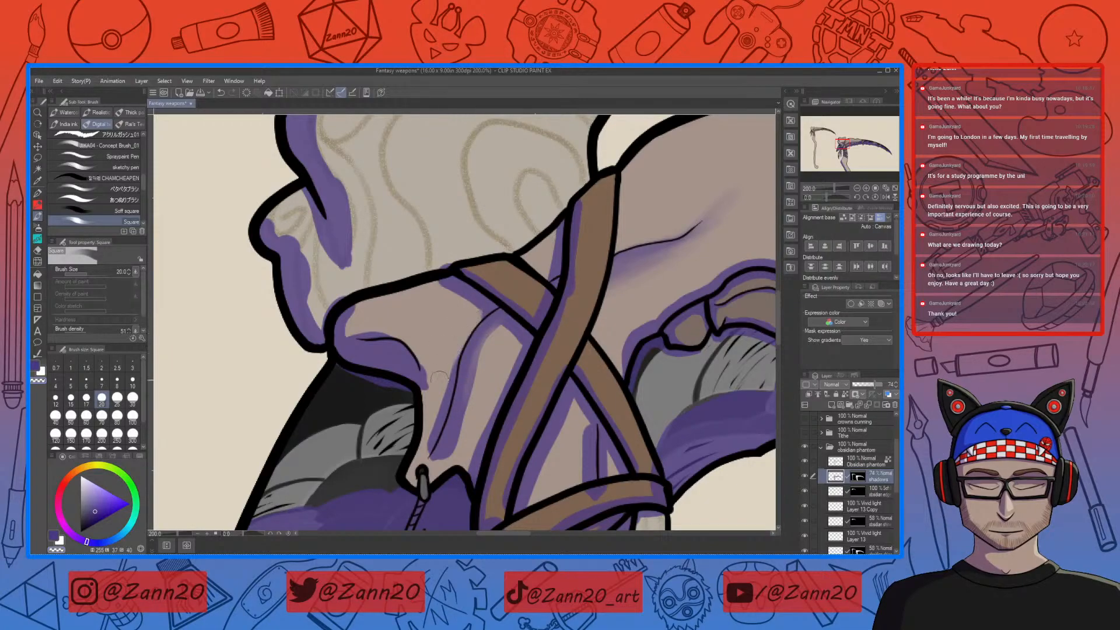
drag(447, 374, 424, 451)
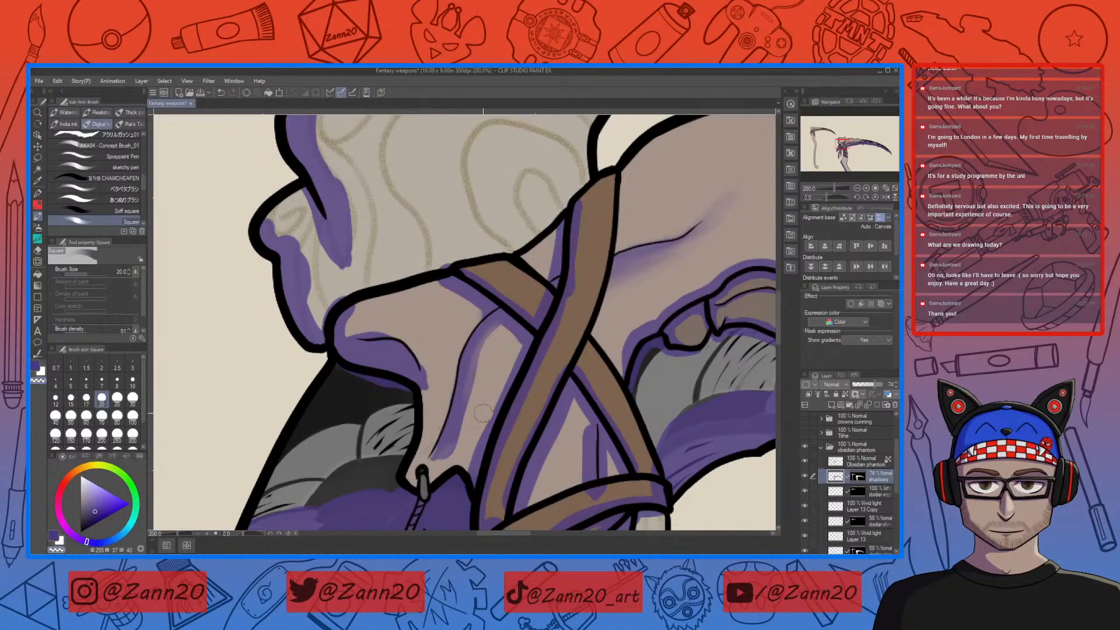
drag(457, 417, 446, 459)
key(c)
key(c)
drag(435, 463, 458, 437)
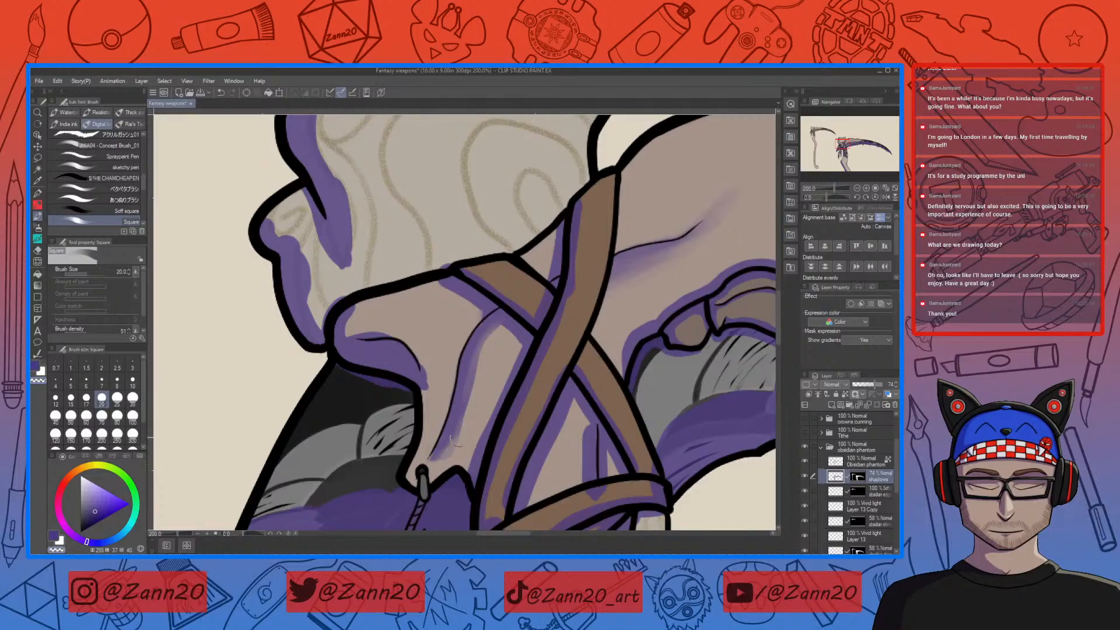
drag(457, 446, 475, 367)
mouse_move(469, 406)
mouse_down()
mouse_move(490, 325)
mouse_move(444, 460)
mouse_move(466, 399)
mouse_move(431, 456)
mouse_move(473, 389)
mouse_move(437, 457)
mouse_move(460, 419)
mouse_move(433, 450)
mouse_move(457, 408)
mouse_move(432, 452)
mouse_move(469, 333)
mouse_move(447, 433)
mouse_move(504, 311)
mouse_move(468, 364)
mouse_up()
Paint a softly blended purple shadow between the long crease and the crossed leather straps
key(c)
mouse_move(509, 332)
mouse_down()
mouse_move(465, 380)
mouse_move(480, 364)
mouse_up()
mouse_move(514, 311)
mouse_down()
mouse_move(470, 349)
mouse_move(489, 318)
mouse_move(489, 334)
mouse_up()
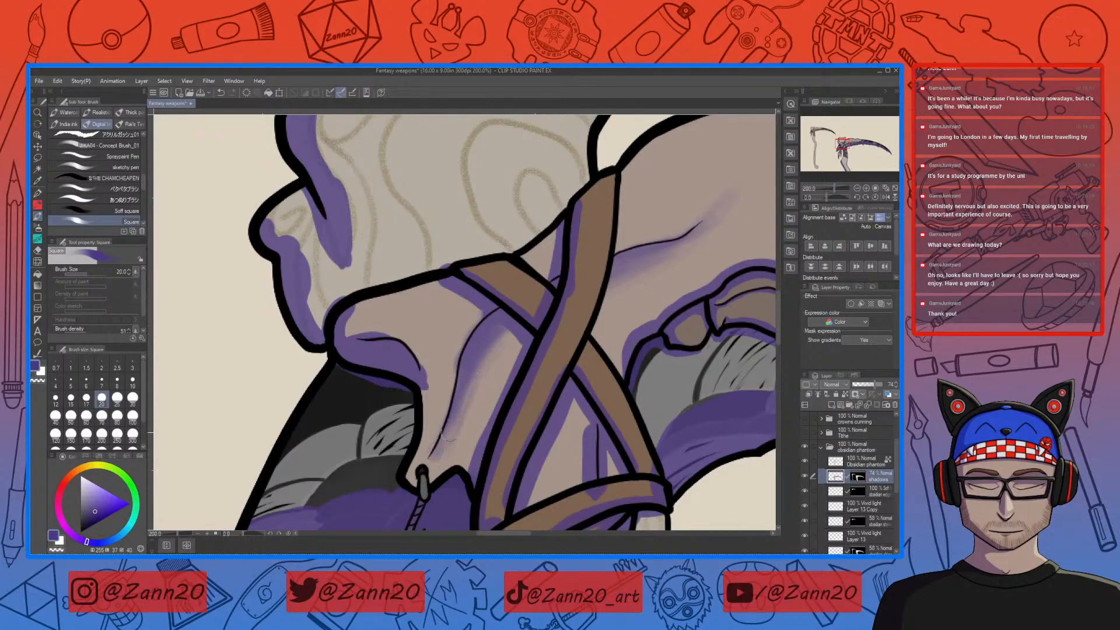
drag(502, 333, 480, 386)
key(c)
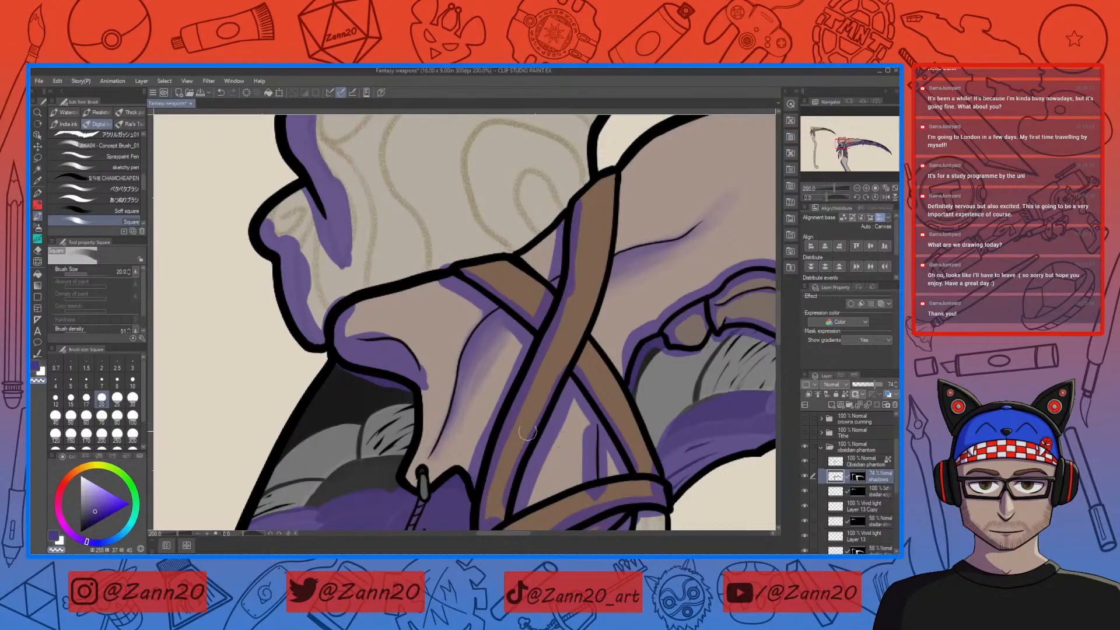
scroll(560, 450, down, 6)
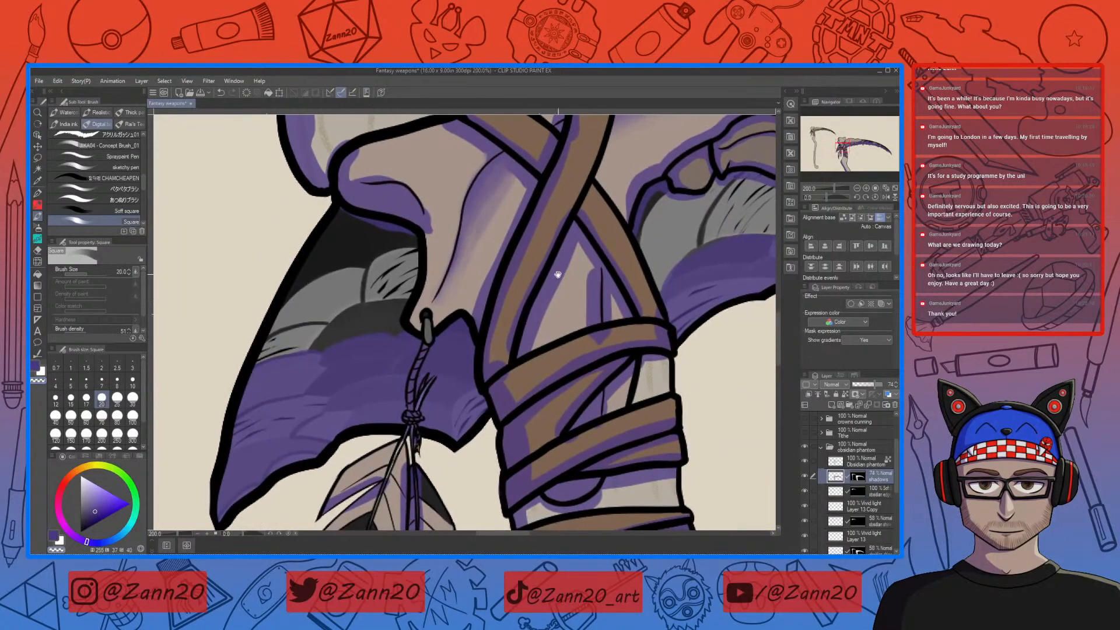
drag(617, 361, 616, 357)
mouse_move(560, 431)
mouse_down()
mouse_move(543, 439)
mouse_move(591, 423)
mouse_up()
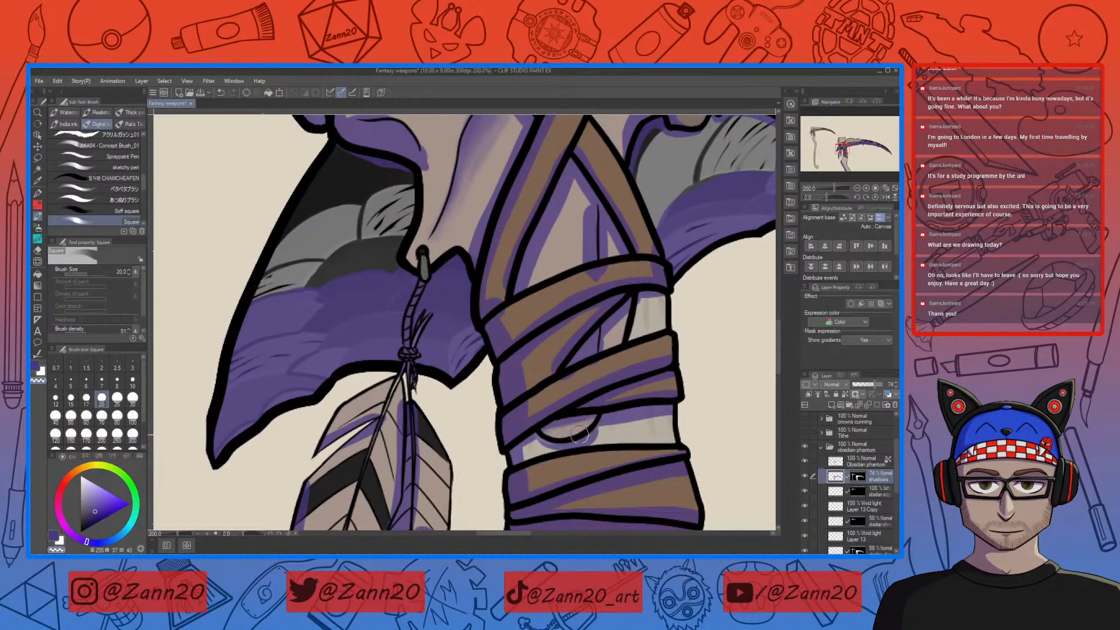
drag(636, 260, 638, 382)
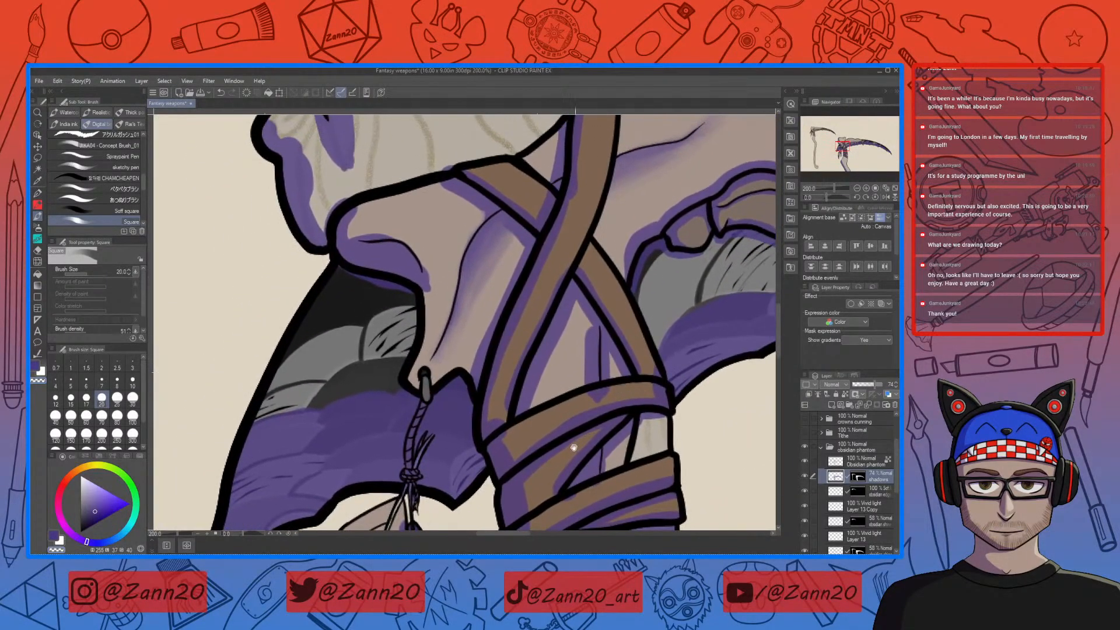
drag(574, 446, 521, 418)
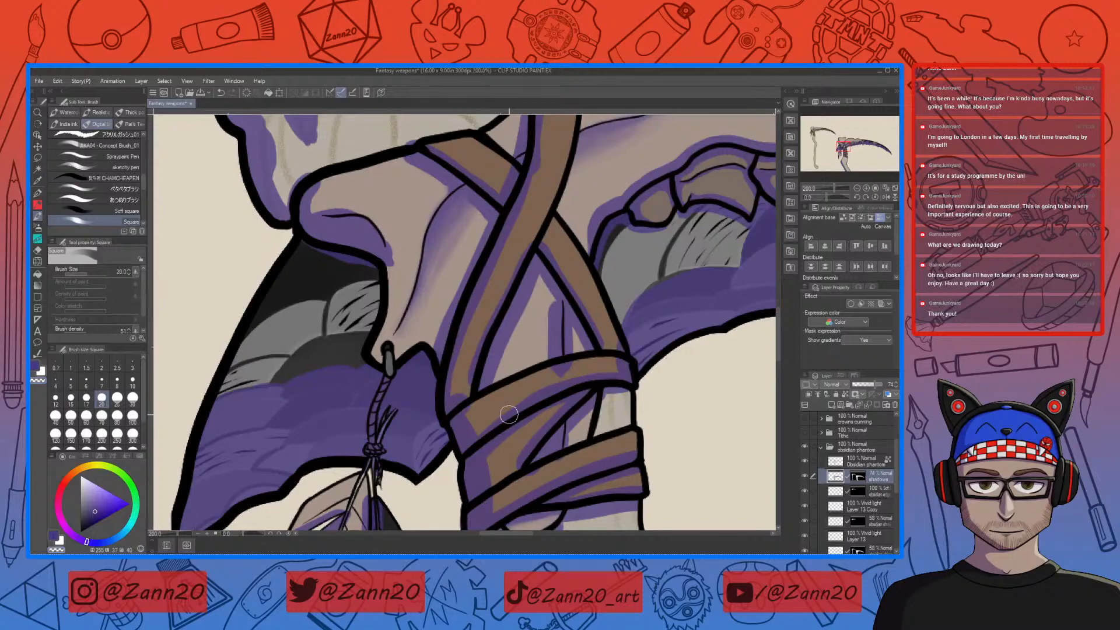
Trim the purple shadows along the patterned bone piece's outer edge and notch into tapered shapes using the pen at size 25
key(p)
key(bracketright)
drag(499, 298, 554, 452)
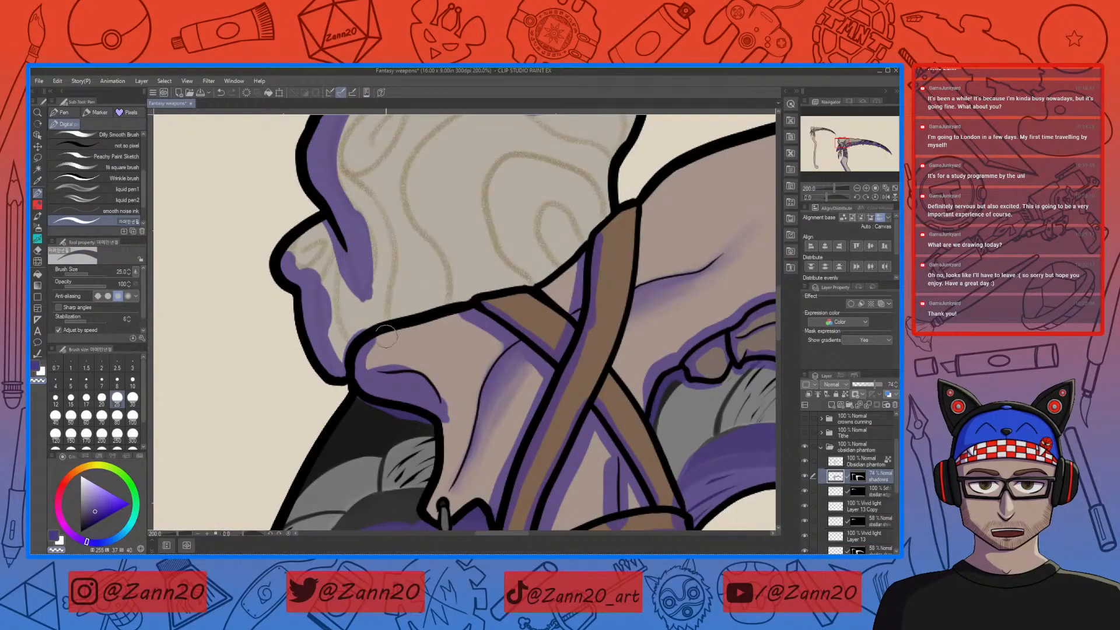
drag(415, 256, 491, 314)
mouse_move(446, 225)
mouse_down()
mouse_move(430, 257)
mouse_move(446, 369)
mouse_up()
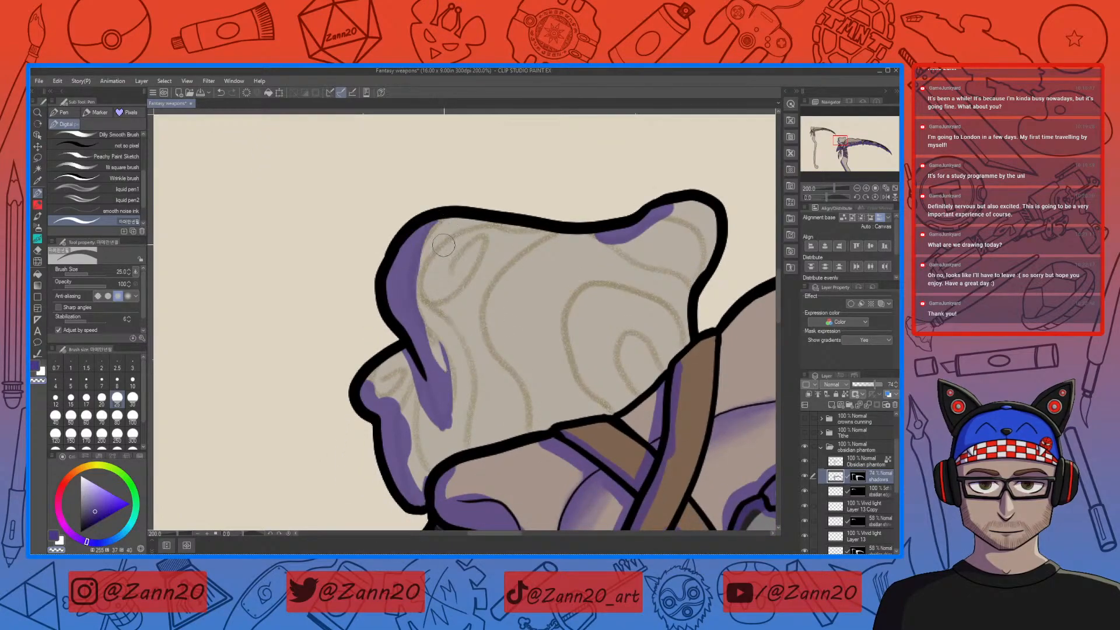
mouse_move(428, 274)
mouse_down()
mouse_move(449, 374)
mouse_move(438, 358)
mouse_move(449, 362)
mouse_move(437, 340)
mouse_move(446, 418)
mouse_move(433, 327)
mouse_move(441, 440)
mouse_move(481, 323)
mouse_move(484, 340)
mouse_move(469, 322)
mouse_move(448, 328)
mouse_move(469, 320)
mouse_move(448, 326)
mouse_move(491, 341)
mouse_move(464, 324)
mouse_move(493, 353)
mouse_move(459, 366)
mouse_move(443, 342)
mouse_move(441, 354)
mouse_move(467, 375)
mouse_move(474, 404)
mouse_move(454, 361)
mouse_move(476, 389)
mouse_move(488, 461)
mouse_up()
key(c)
key(c)
mouse_move(480, 389)
mouse_down()
mouse_move(477, 449)
mouse_move(484, 463)
mouse_move(496, 445)
mouse_move(488, 478)
mouse_up()
key(c)
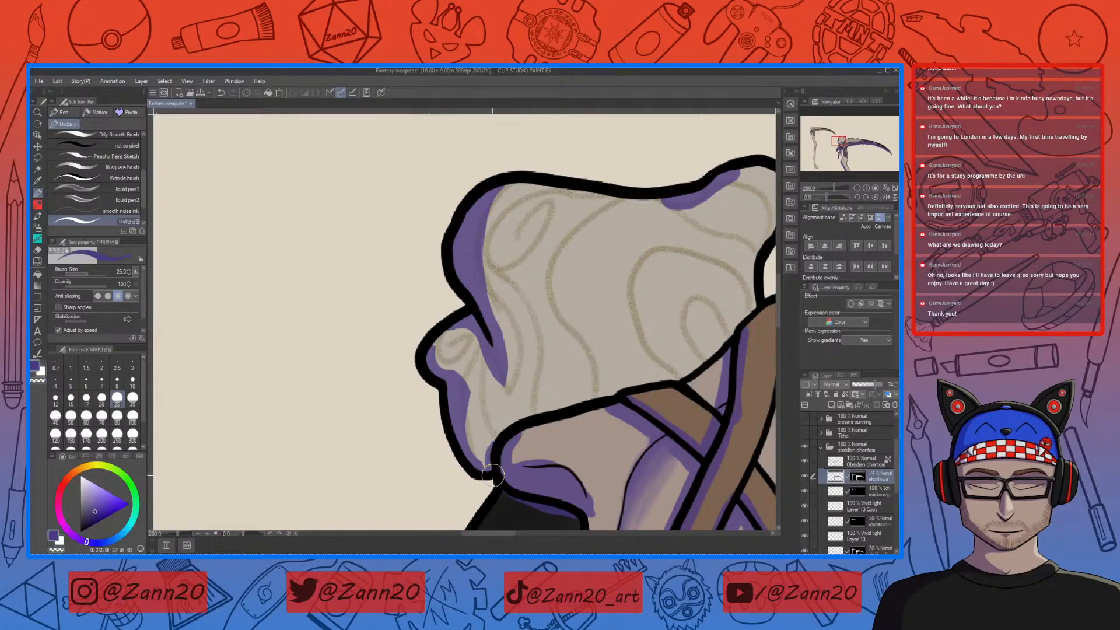
drag(499, 438, 489, 479)
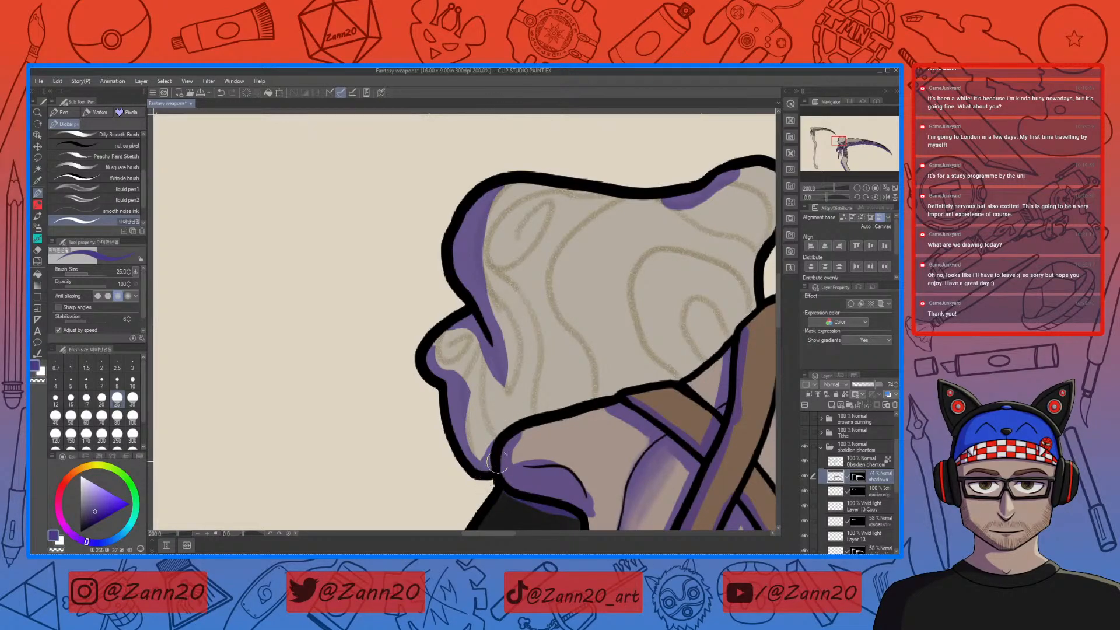
mouse_move(595, 456)
mouse_down()
mouse_move(499, 470)
mouse_move(500, 417)
mouse_move(484, 398)
mouse_up()
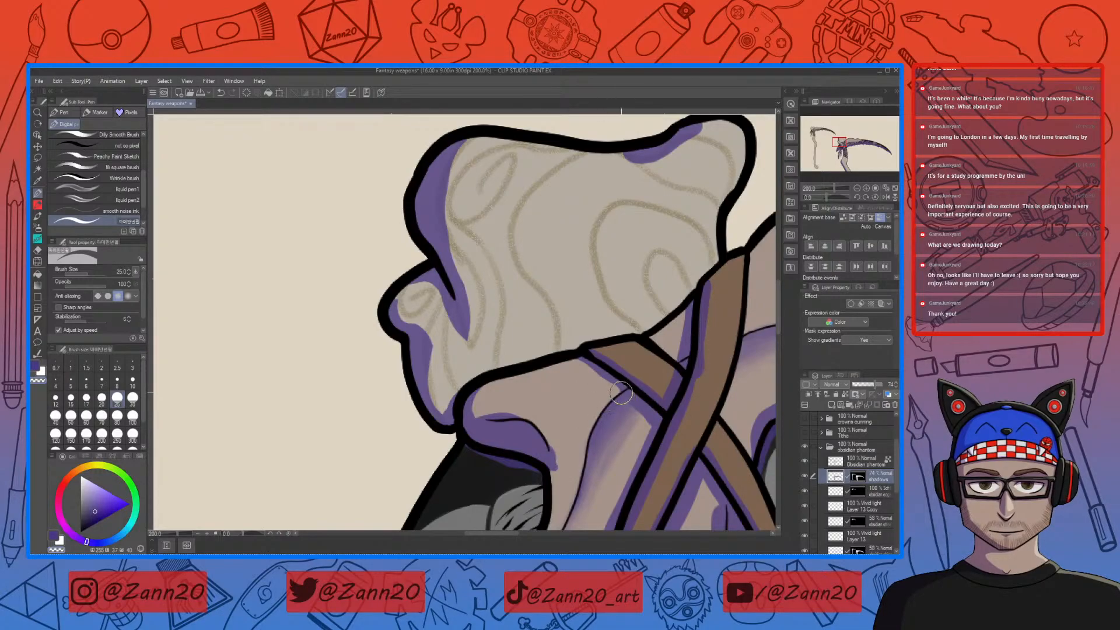
Clean up the purple shadow edges on the short diagonal strap and the upper end of the long strap
key(c)
drag(640, 396, 602, 425)
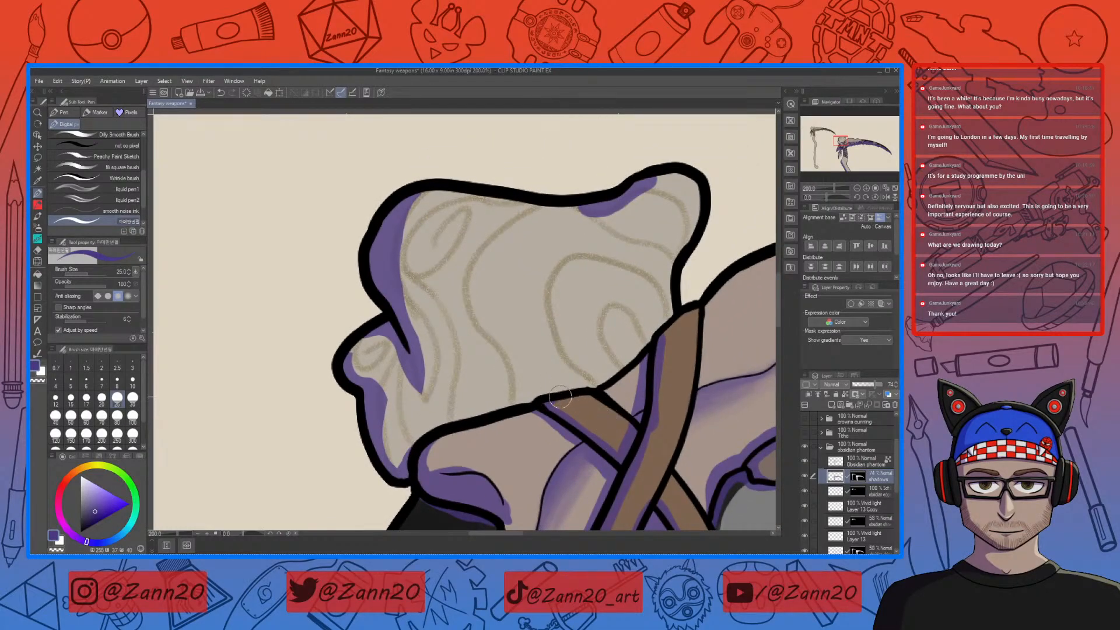
drag(652, 410, 574, 432)
key(c)
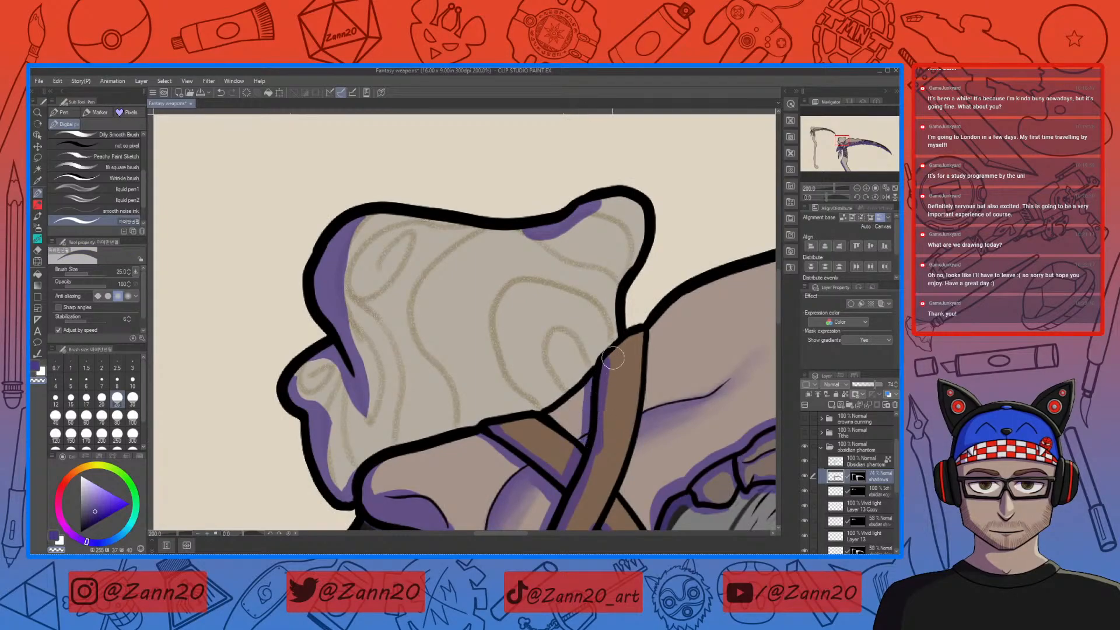
key(c)
drag(610, 389, 600, 472)
key(c)
drag(614, 416, 606, 457)
Narrow the purple shadow on the long crossing strap to a thin band along its length
mouse_move(595, 265)
mouse_down()
mouse_move(617, 352)
mouse_move(654, 284)
mouse_up()
drag(660, 459, 635, 266)
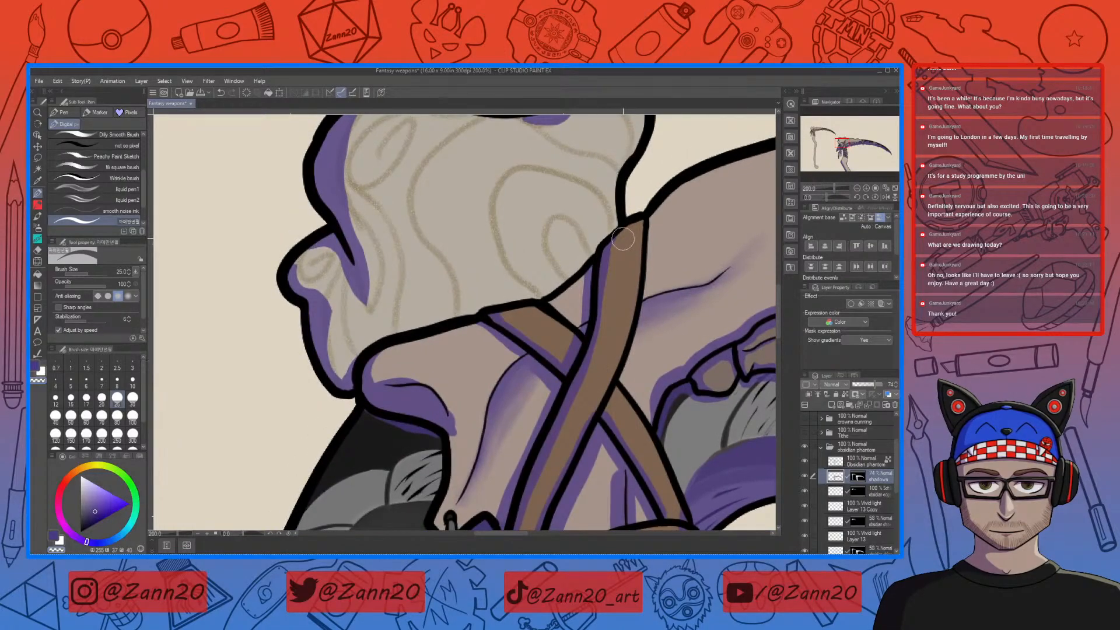
drag(600, 387, 639, 346)
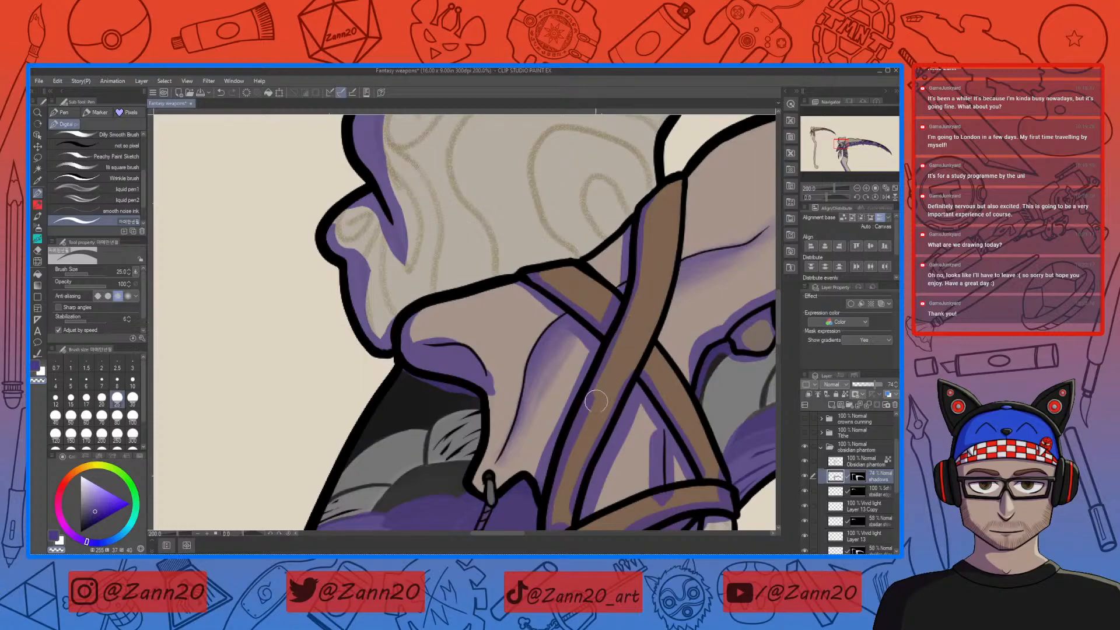
drag(592, 469, 622, 368)
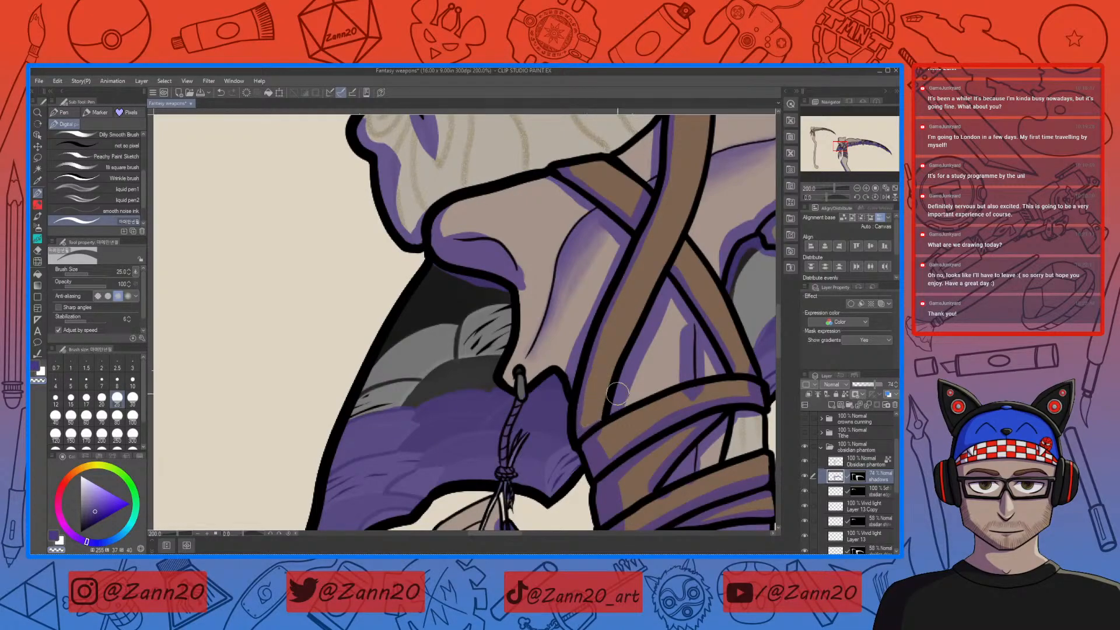
mouse_move(599, 413)
mouse_down()
mouse_move(615, 396)
mouse_move(596, 416)
mouse_up()
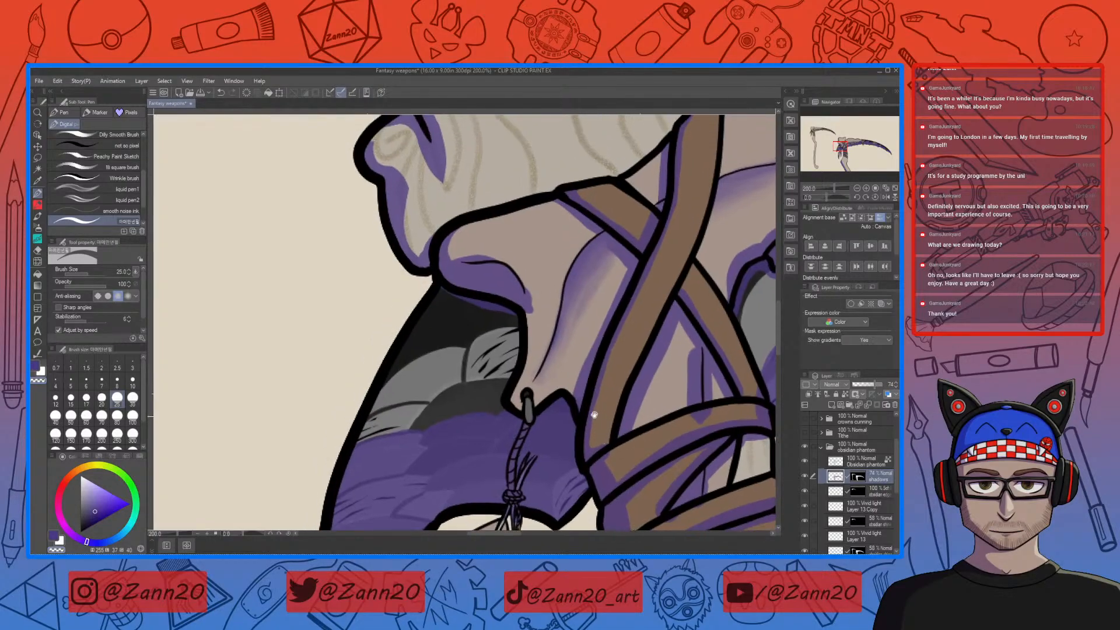
drag(585, 344, 575, 387)
Reduce the shadow under the skull's curved front crease and refine the thin purple edge down to the cord hook
key(c)
mouse_move(513, 258)
mouse_down()
mouse_move(454, 255)
mouse_move(496, 206)
mouse_move(515, 320)
mouse_move(438, 280)
mouse_move(516, 314)
mouse_move(505, 395)
mouse_up()
key(c)
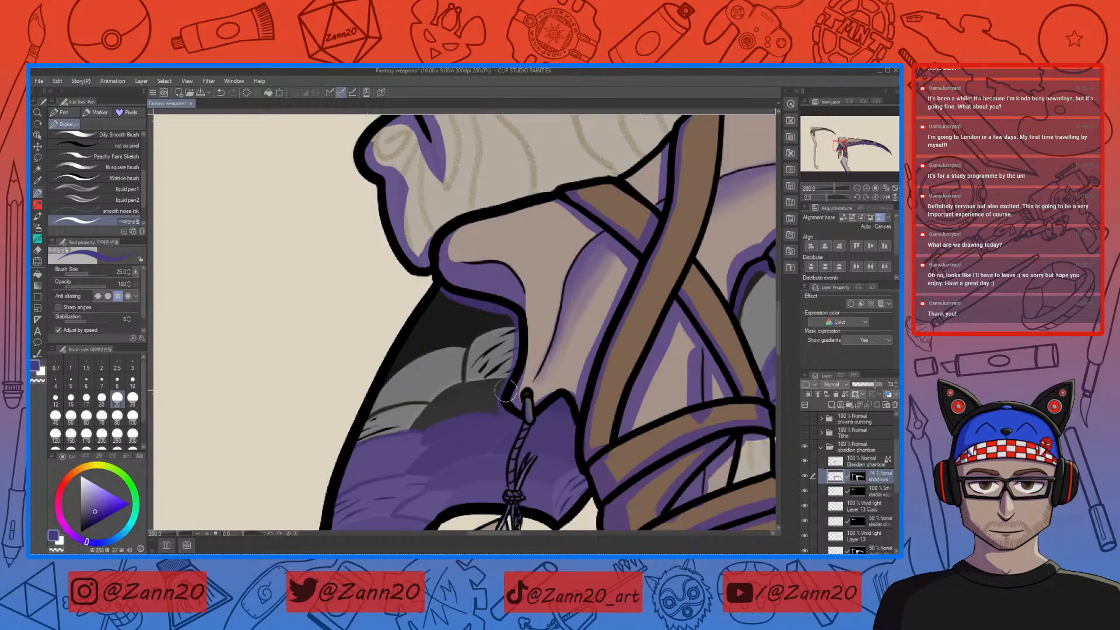
Refine the shadow on the short strap and in the small gap where it passes beneath the long strap
mouse_move(642, 448)
mouse_down()
mouse_move(579, 461)
mouse_move(555, 420)
mouse_up()
drag(640, 426, 586, 452)
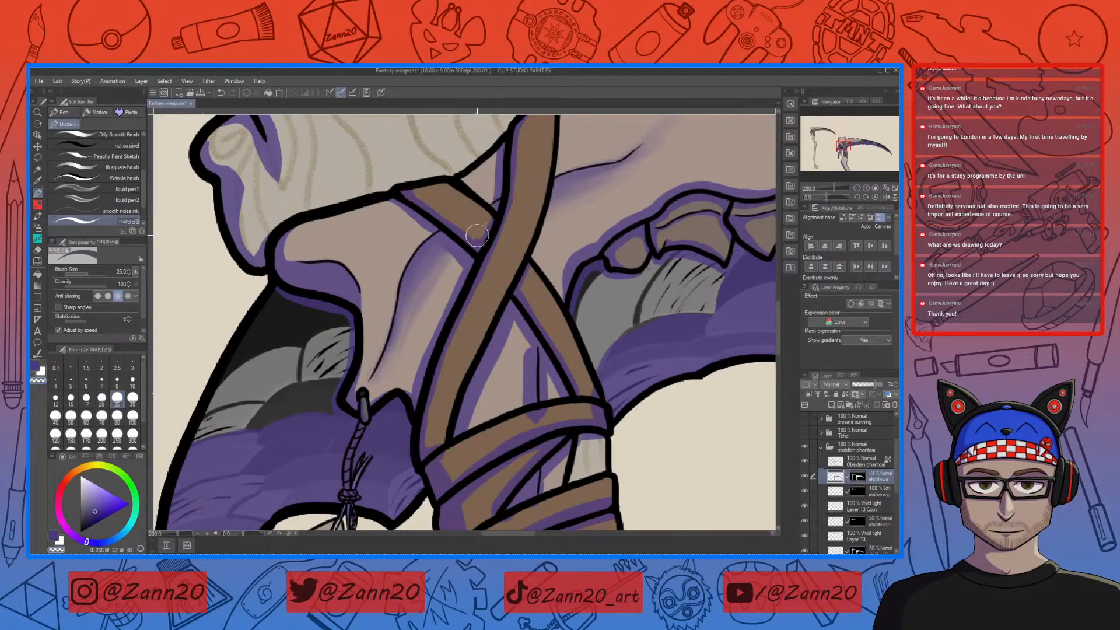
key(c)
drag(624, 407, 629, 448)
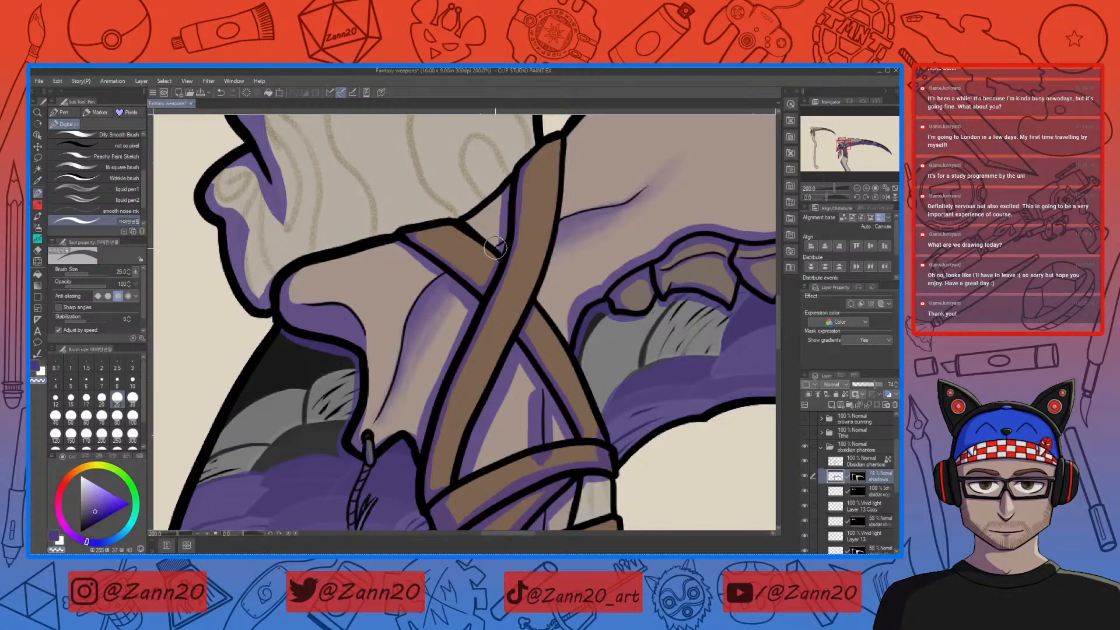
key(c)
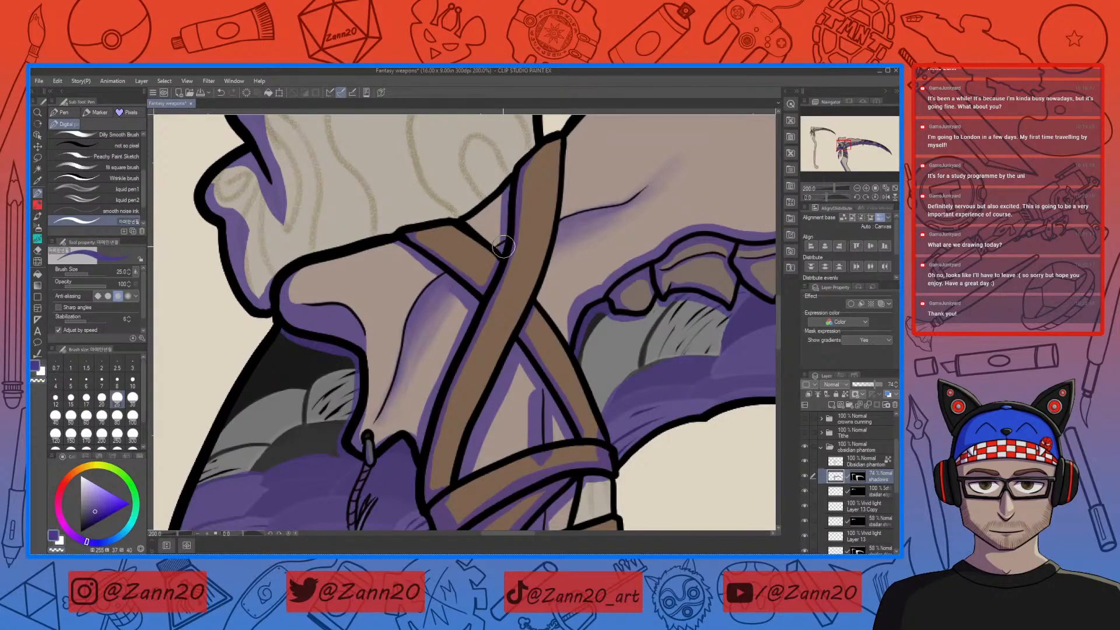
mouse_move(625, 450)
mouse_down()
mouse_move(598, 401)
mouse_move(632, 385)
mouse_up()
key(c)
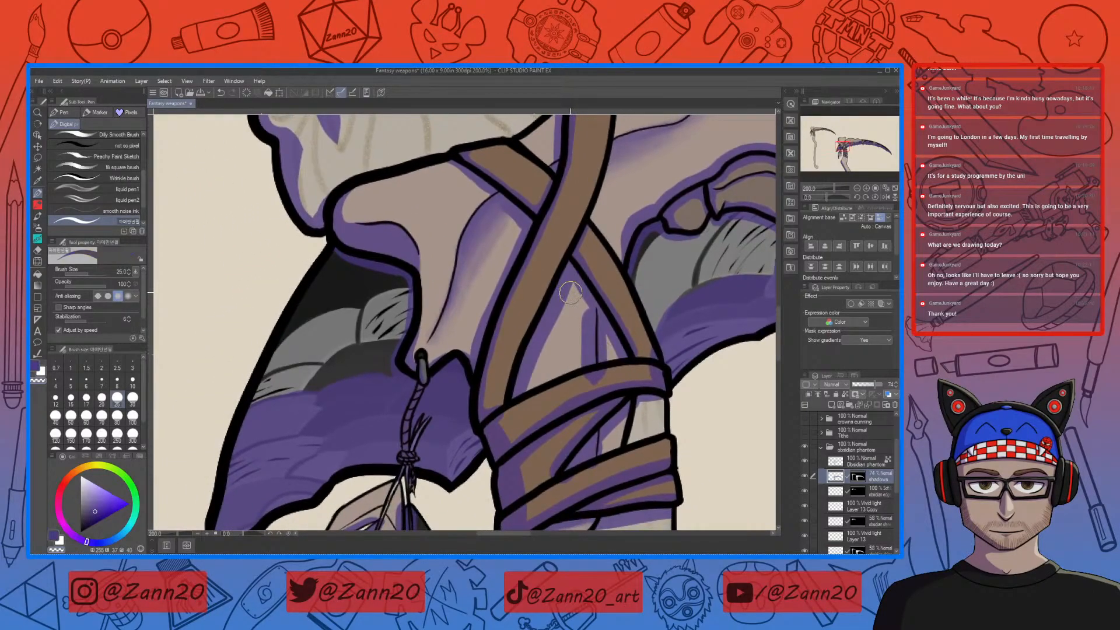
Trim the hard shadows in the triangular gap between the crossed straps and erase the purple spot on the top wrap
mouse_move(572, 290)
mouse_down()
mouse_move(563, 283)
mouse_move(527, 391)
mouse_up()
drag(553, 334, 568, 292)
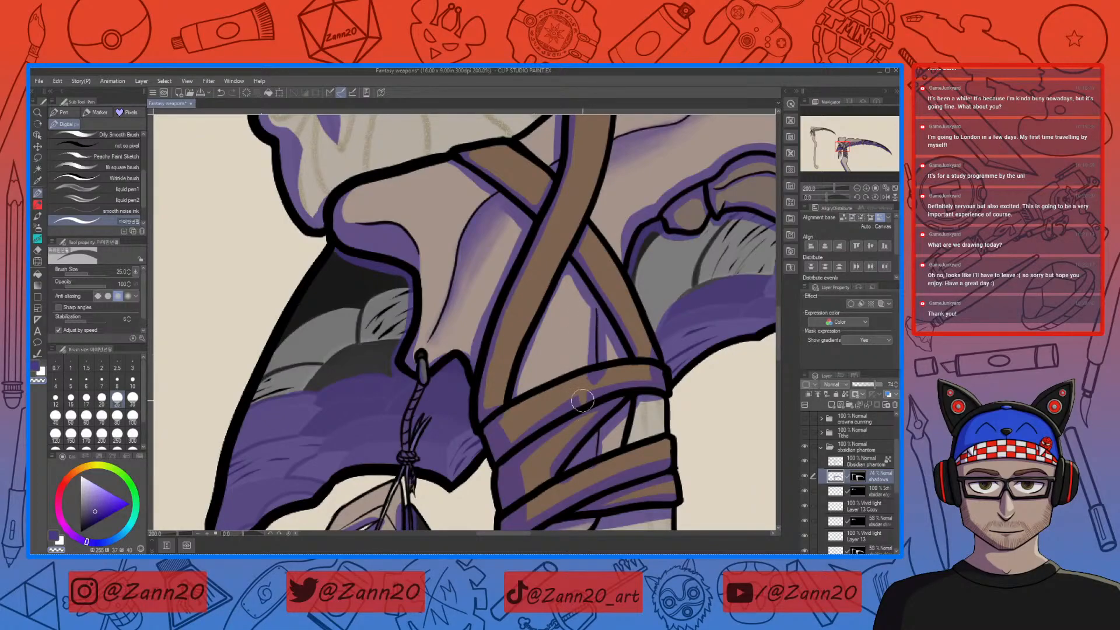
key(ctrl+z)
mouse_move(604, 381)
mouse_down()
mouse_move(579, 383)
mouse_move(617, 373)
mouse_up()
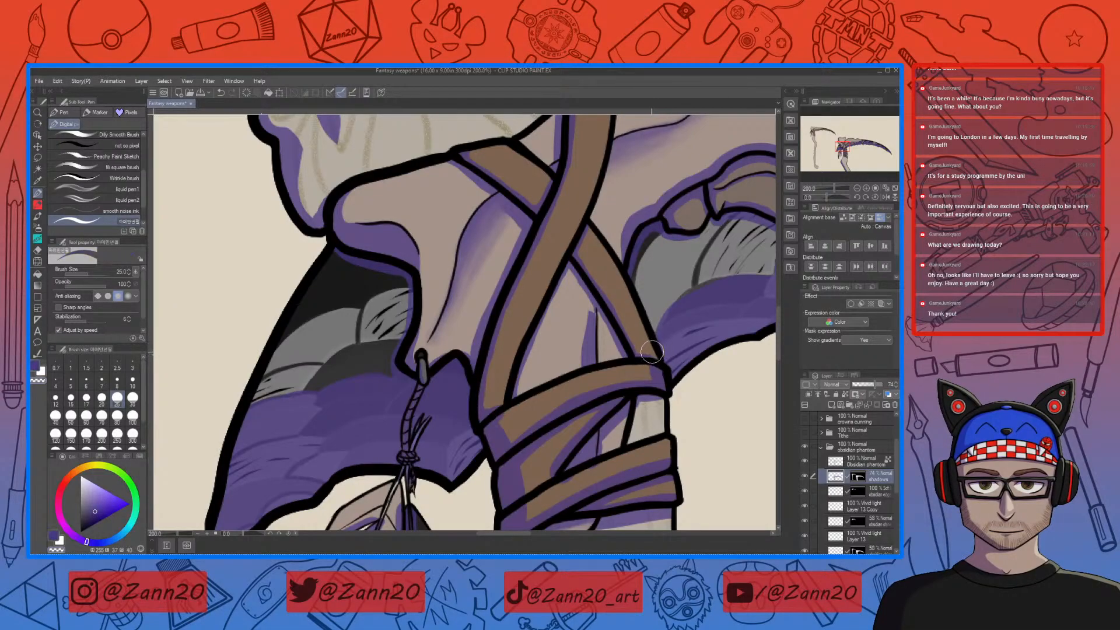
Soften the purple shadow beside the vertical crease in the triangular gap using the Square brush at size 20
key(c)
key(b)
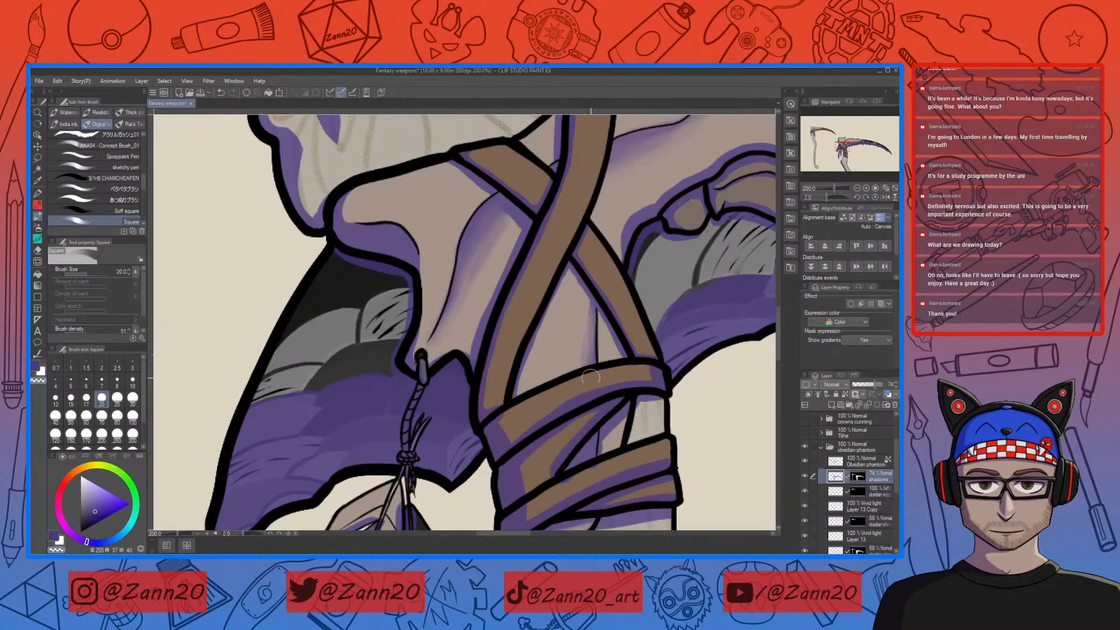
key(c)
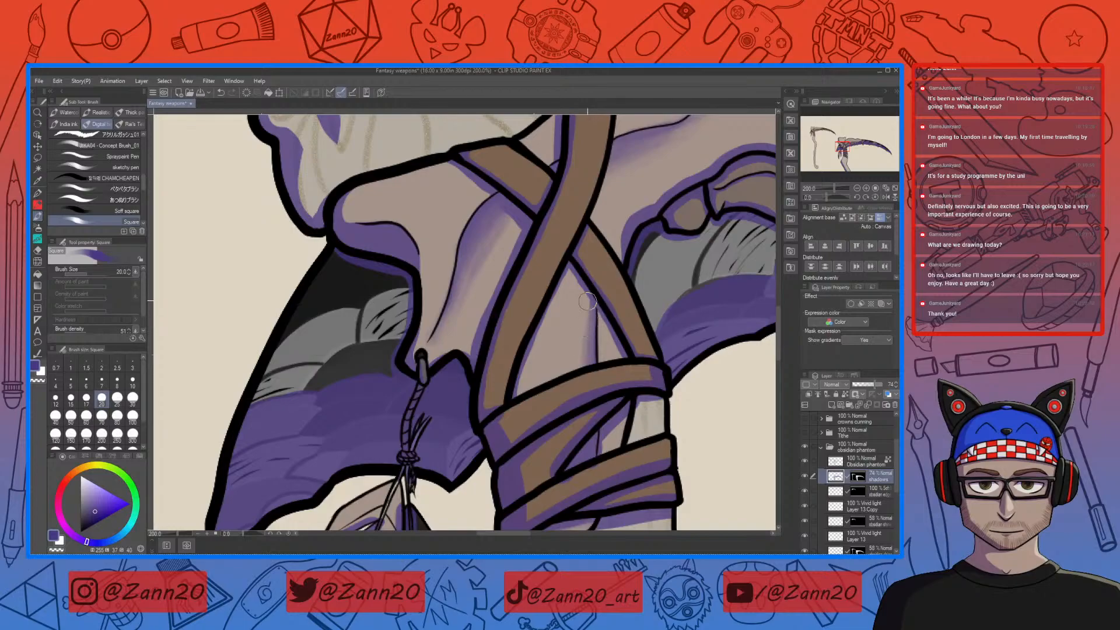
key(c)
Reshape the top wrap's shadow into a thin lower band with the size 25 pen, tidying the pale gap beneath it
key(p)
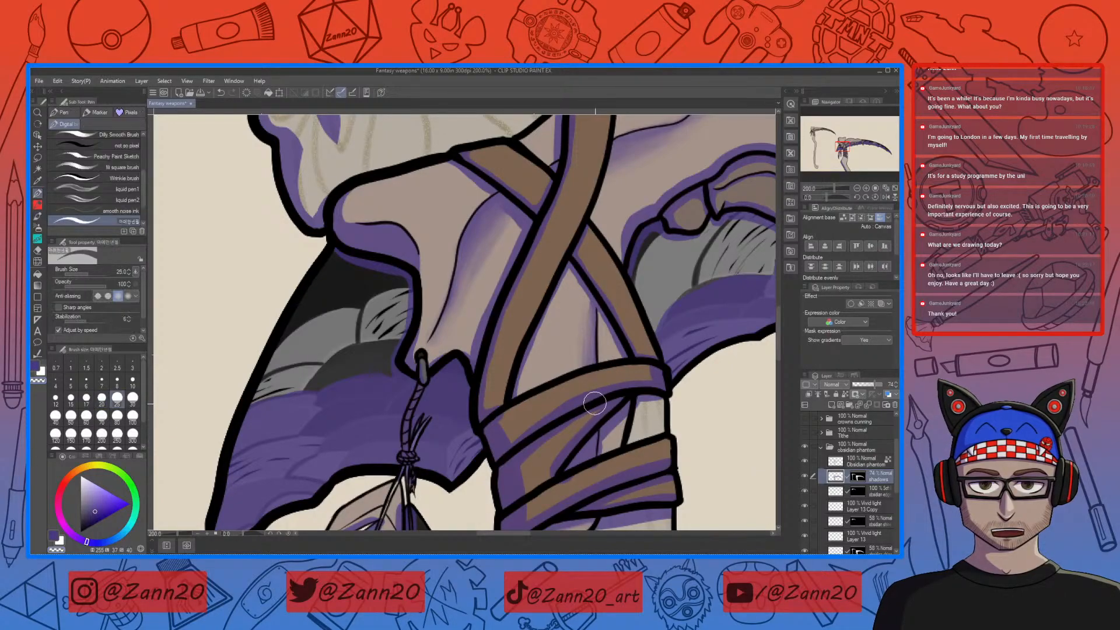
key(c)
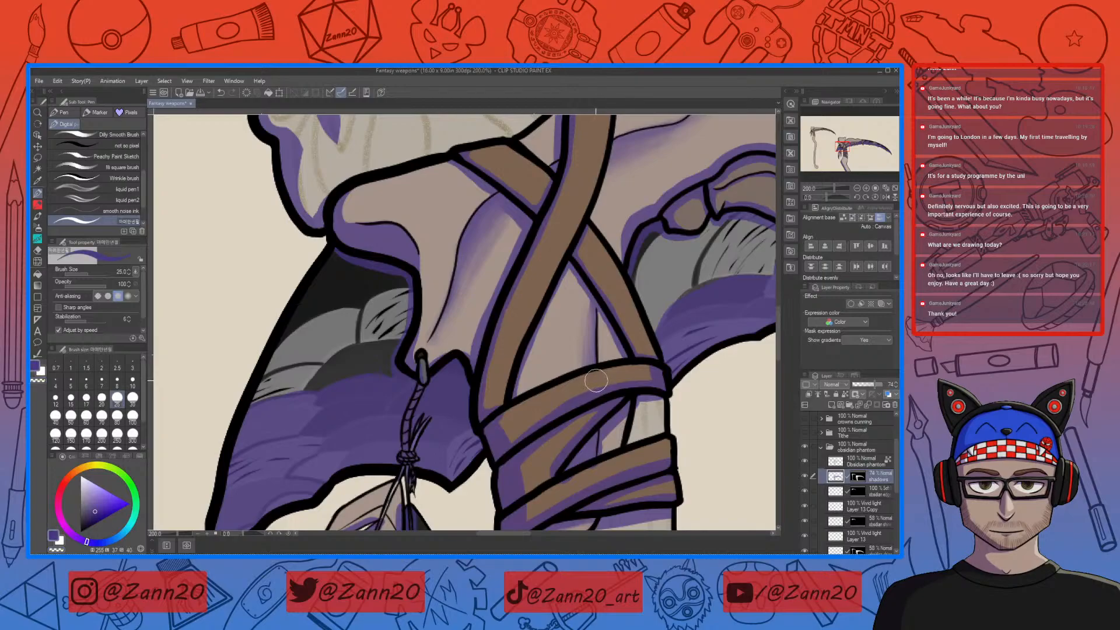
key(c)
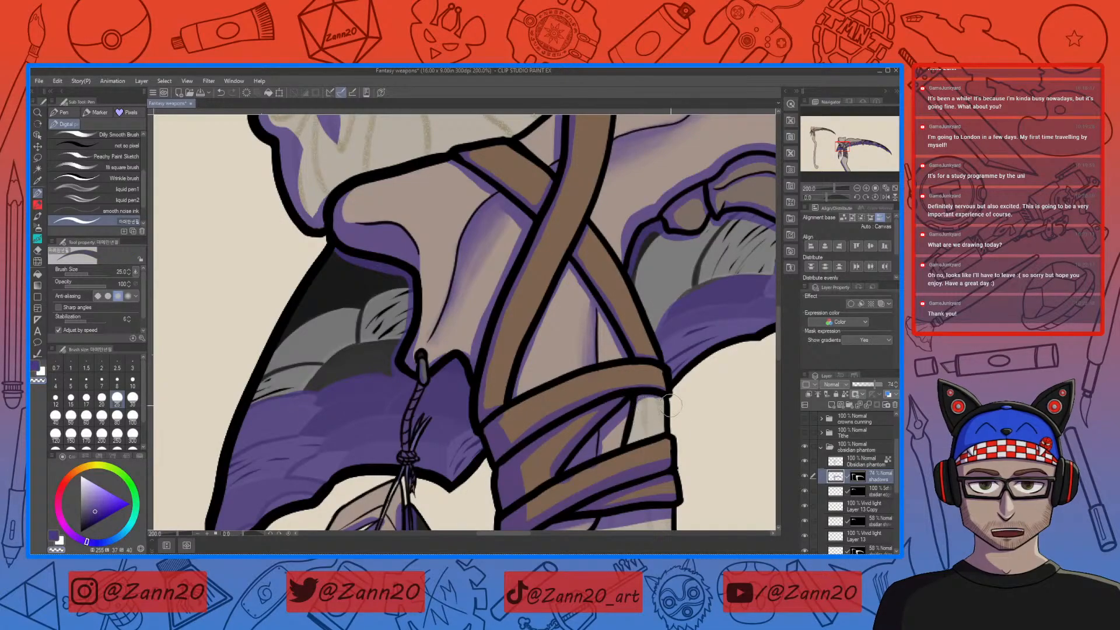
drag(649, 414, 637, 405)
key(c)
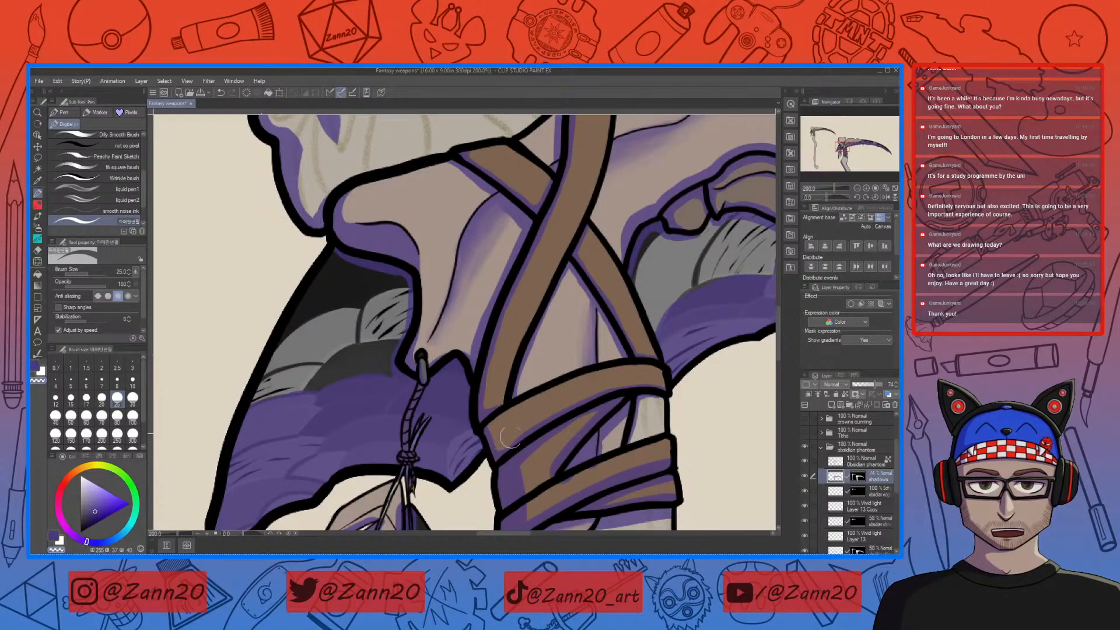
key(c)
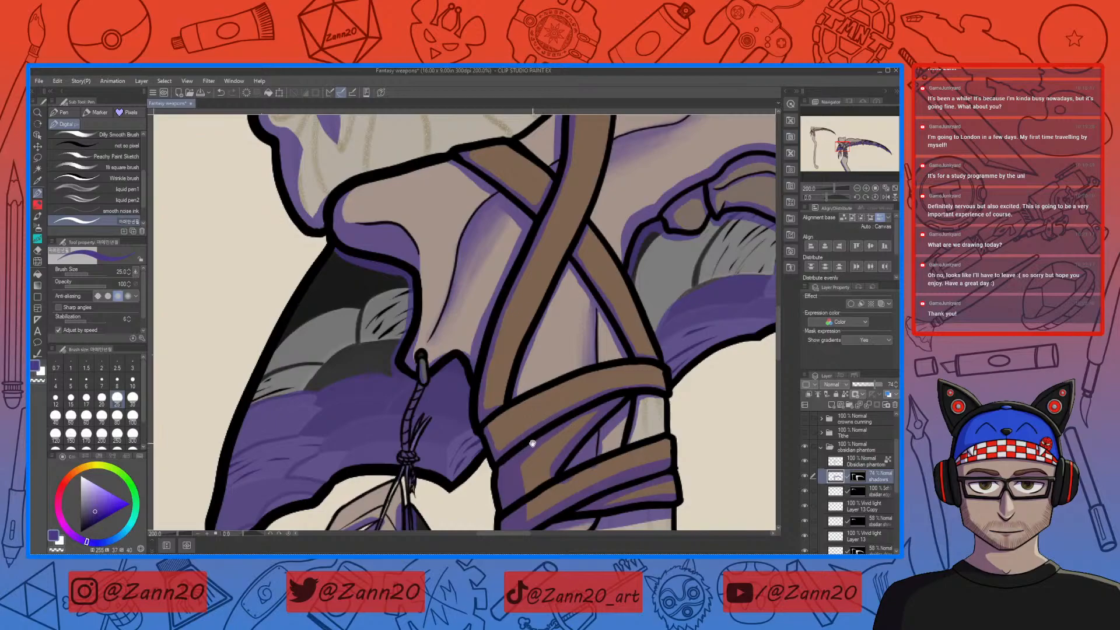
Trim the purple shadow on the diagonal strap under the top wrap, leaving narrow bands along its edges
drag(661, 447, 653, 382)
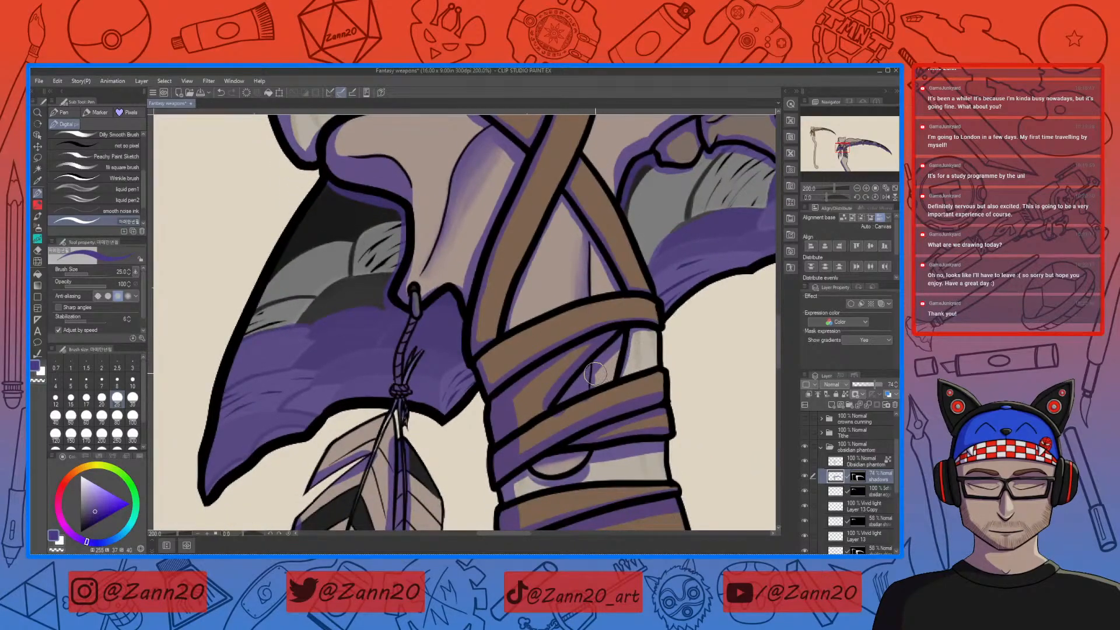
key(c)
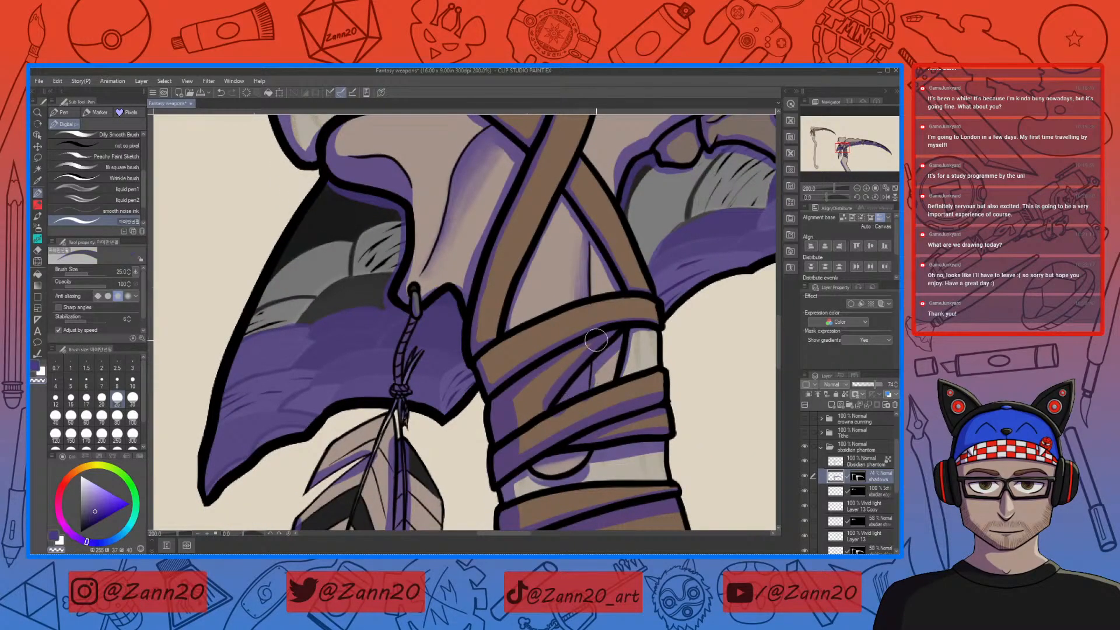
drag(570, 364, 597, 344)
key(c)
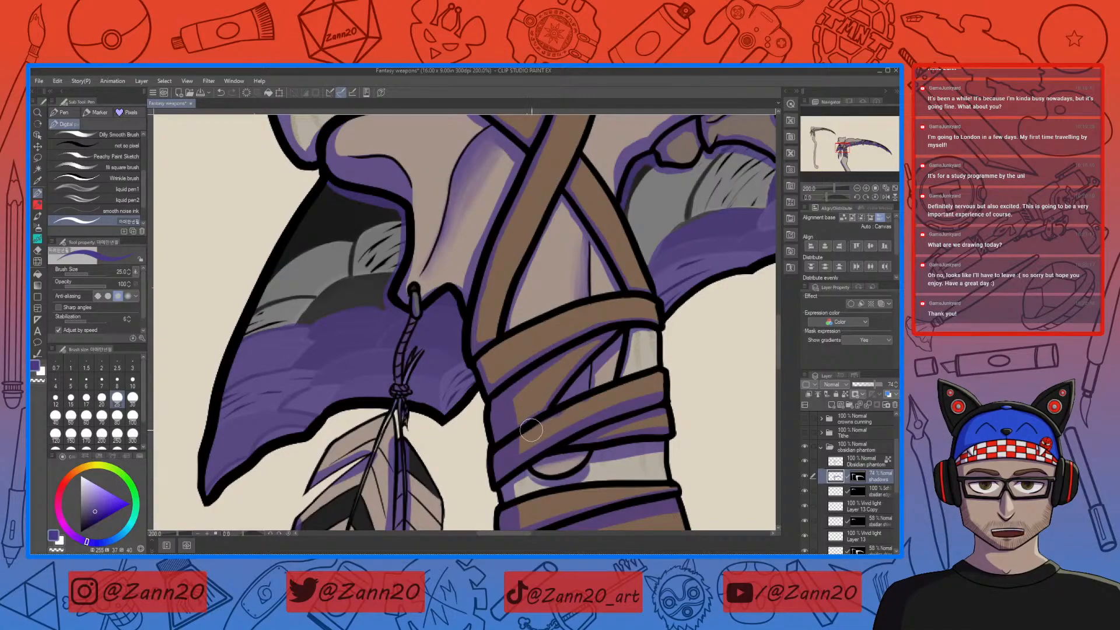
key(c)
mouse_move(534, 387)
mouse_down()
mouse_move(505, 411)
mouse_move(506, 430)
mouse_up()
key(c)
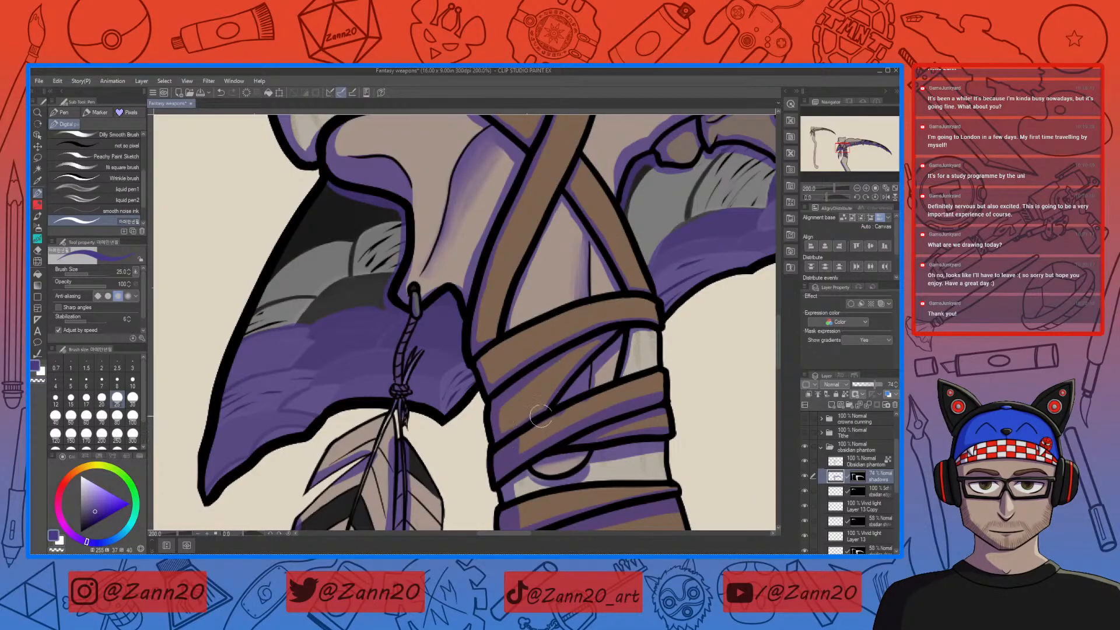
Refine the purple shadow on the narrow bone gap between the diagonal strap and the middle wrap with the pen
key(c)
key(c)
drag(605, 371, 597, 378)
key(c)
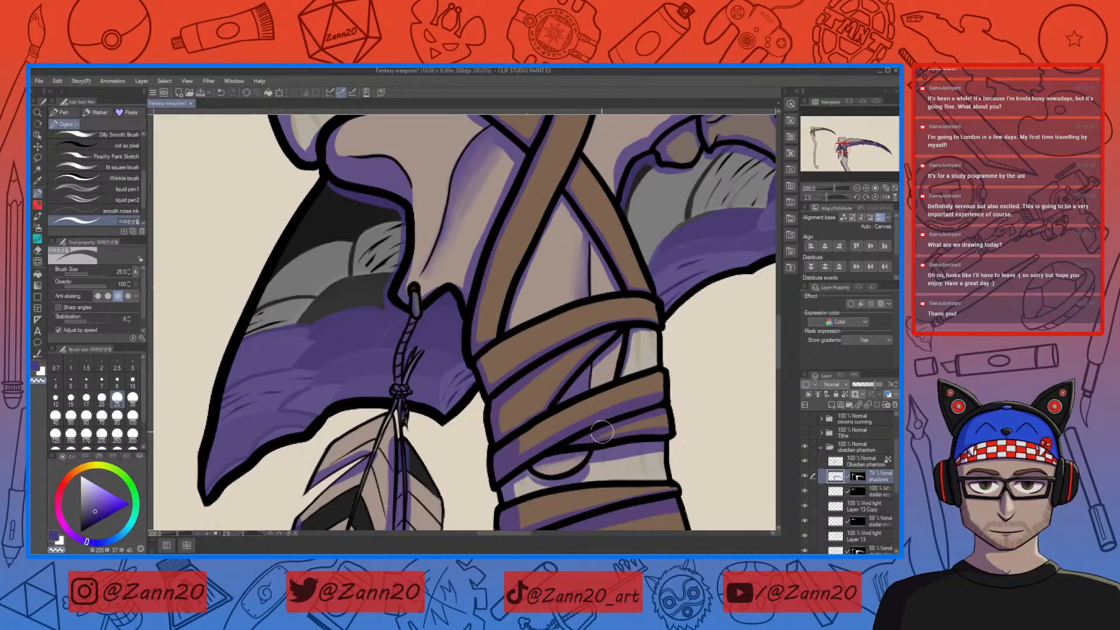
drag(594, 416, 635, 417)
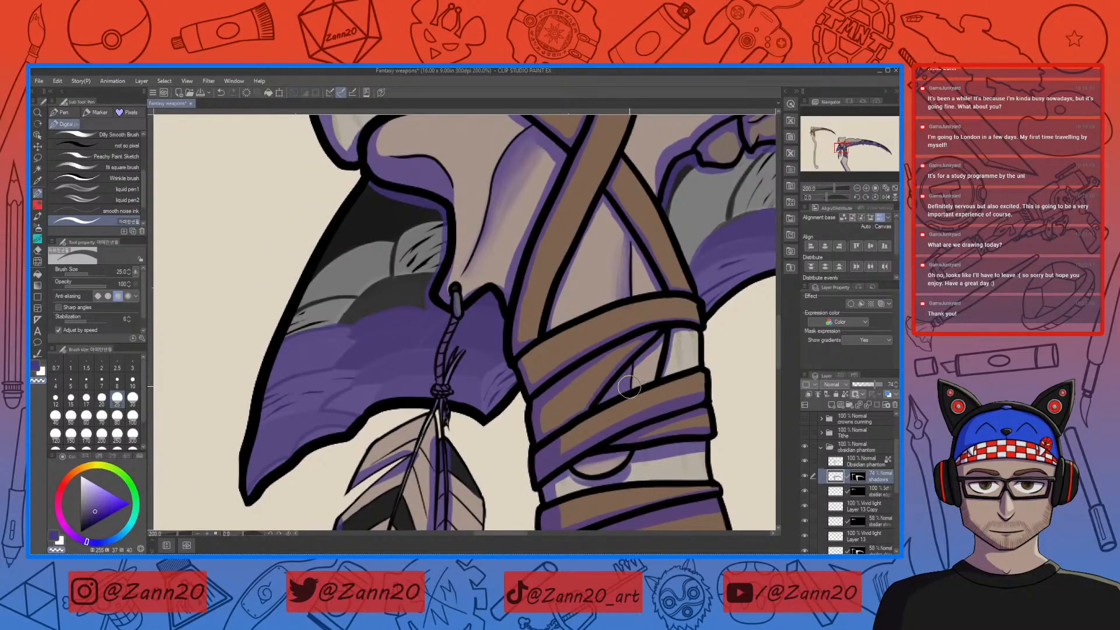
key(c)
drag(629, 371, 610, 401)
key(c)
Blend the narrow bone gap's shadow using the Square brush at size 20, alternating purple and transparent
key(b)
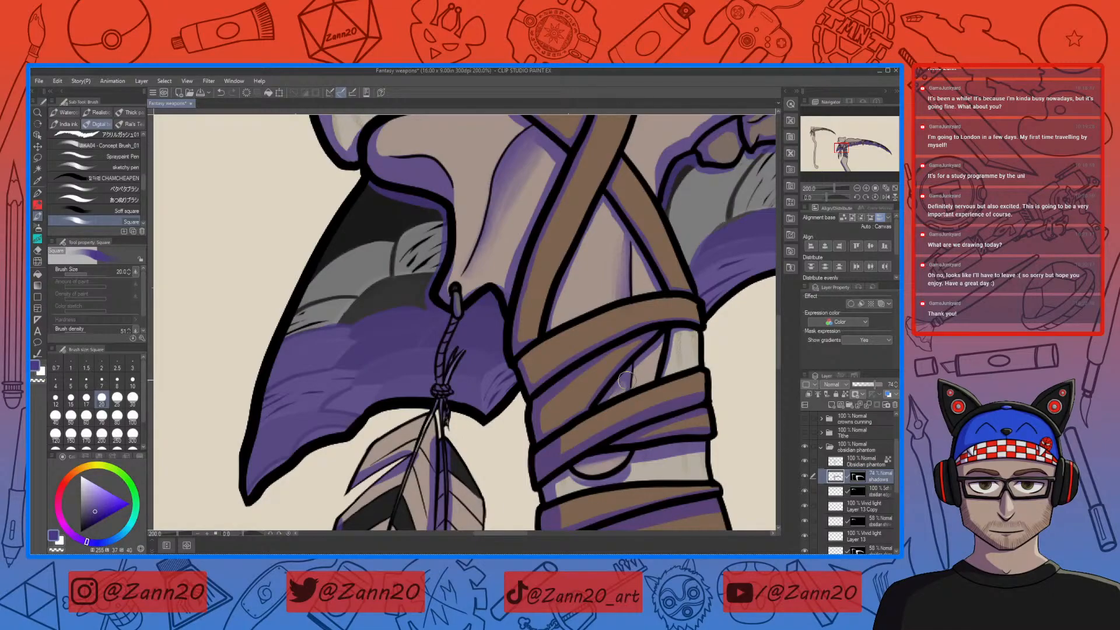
key(c)
key(c)
key(p)
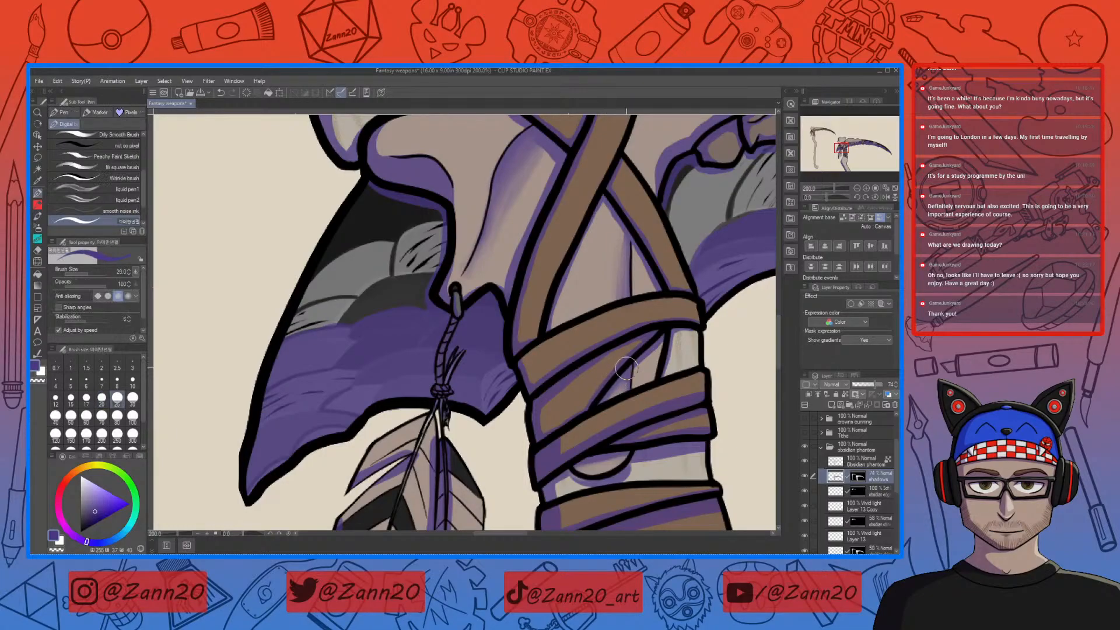
Erase excess purple from the middle wrap to leave a thin shadow along its lower edge
mouse_move(628, 387)
mouse_down()
mouse_move(605, 361)
mouse_move(635, 368)
mouse_move(637, 349)
mouse_up()
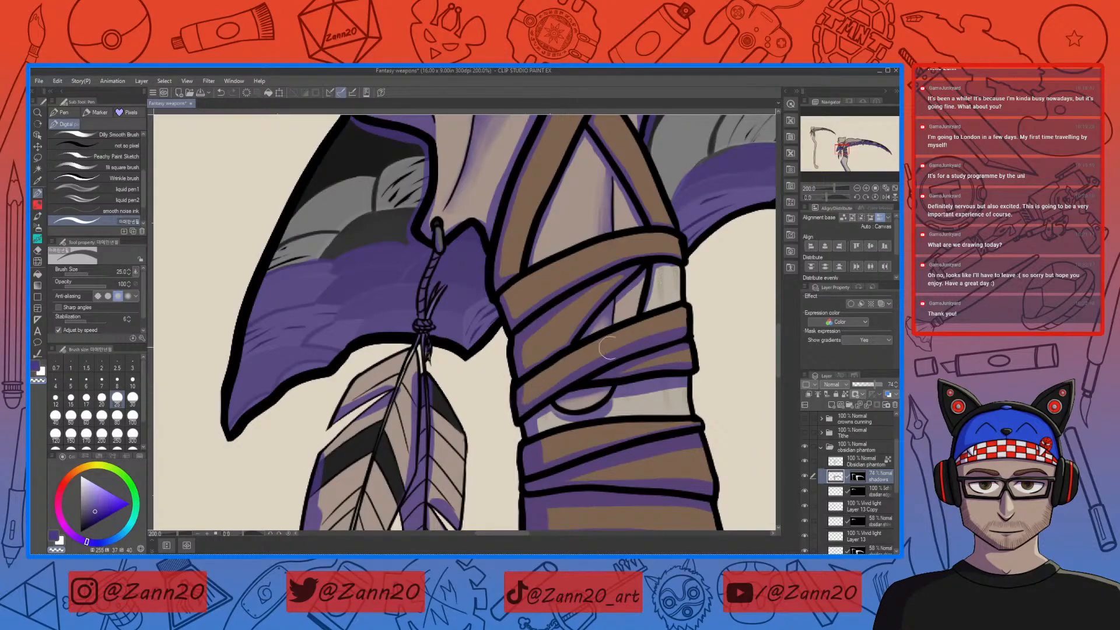
drag(533, 395, 633, 339)
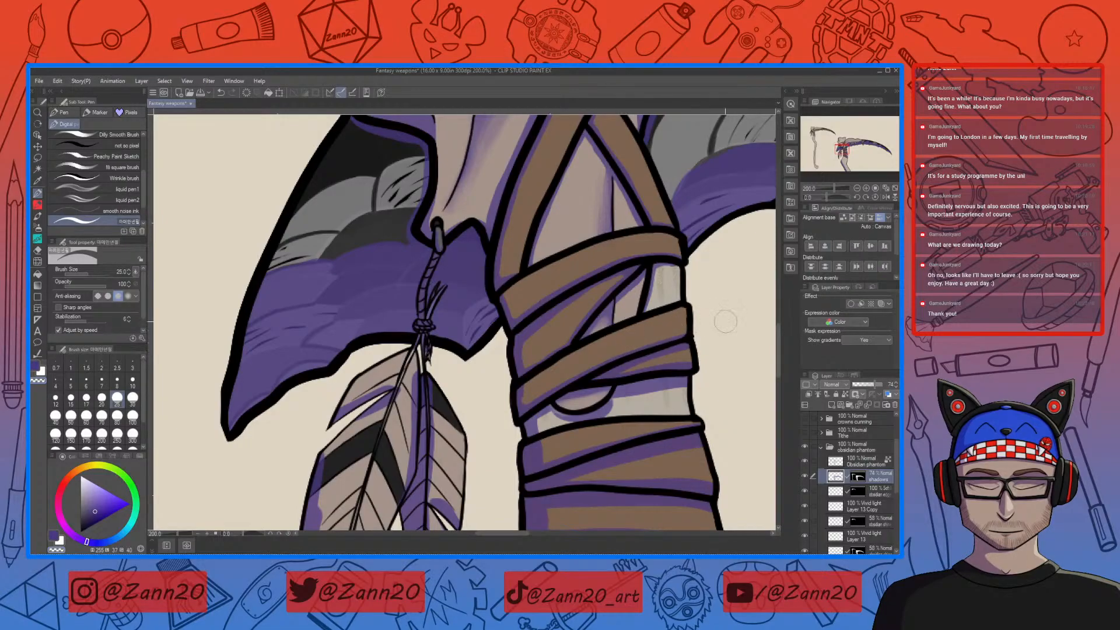
Clean up the purple shadow at the middle wrap's lower end and around the small curved loop beneath it
mouse_move(524, 398)
mouse_down()
mouse_move(537, 379)
mouse_move(521, 414)
mouse_up()
key(c)
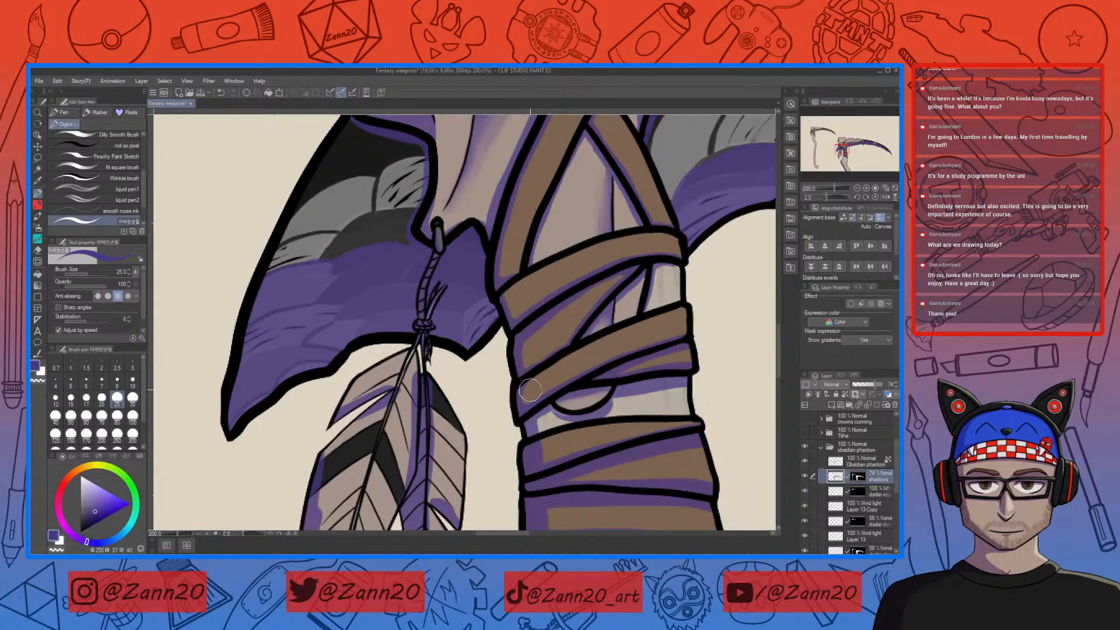
key(c)
key(c)
drag(555, 410, 568, 413)
key(c)
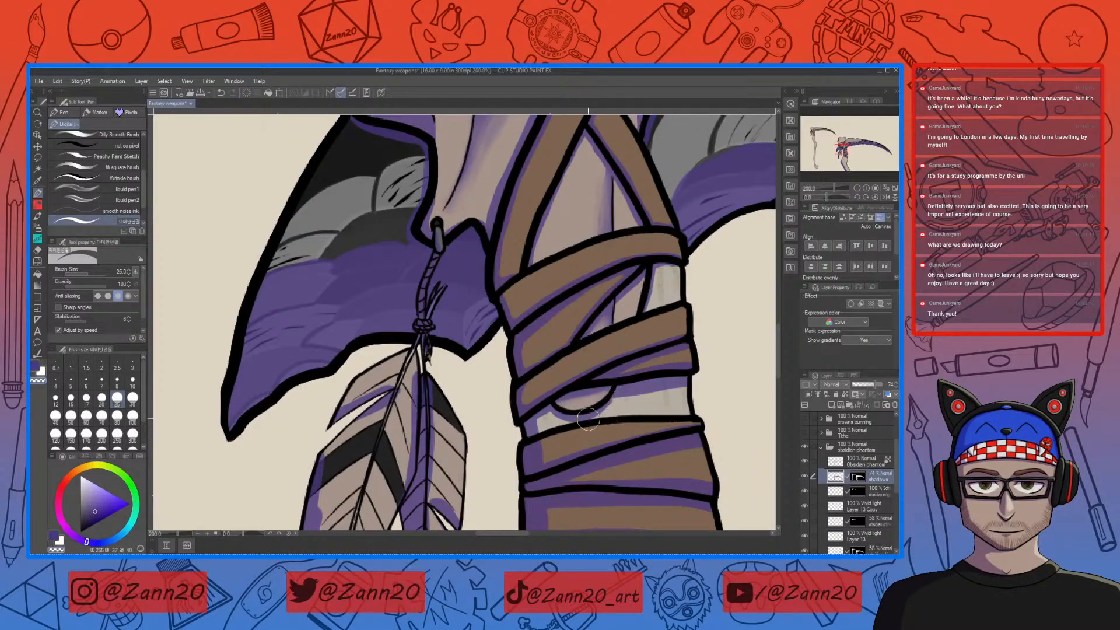
Trim the purple shadow on the bone gap beneath the middle wrap to a thin band along its upper edge
key(c)
key(c)
drag(620, 394, 679, 382)
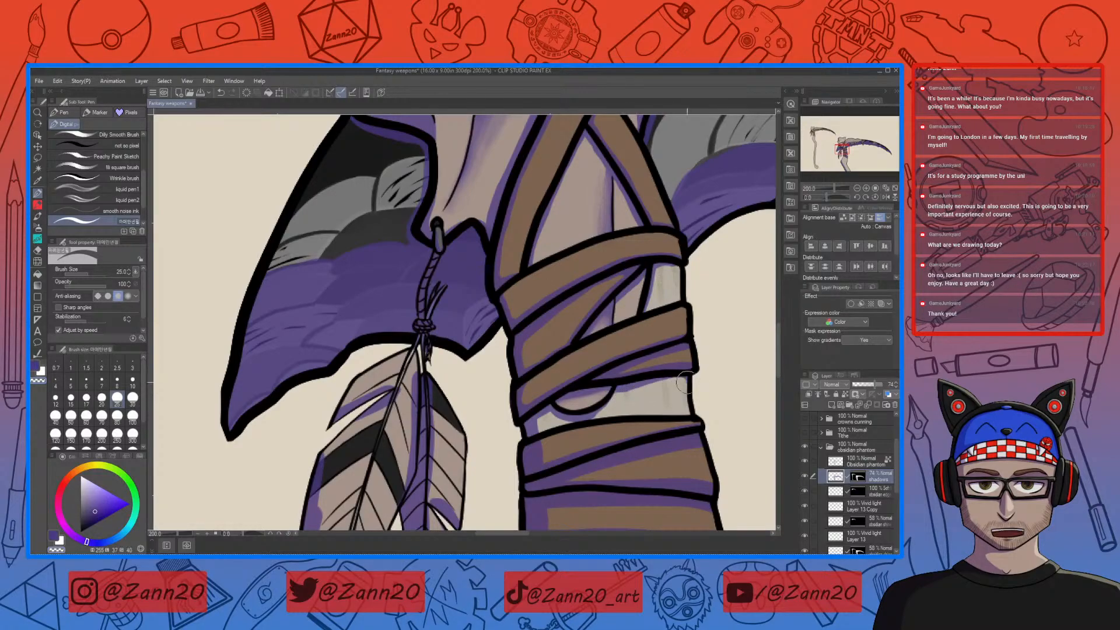
key(ctrl+z)
key(ctrl+y)
drag(654, 390, 697, 386)
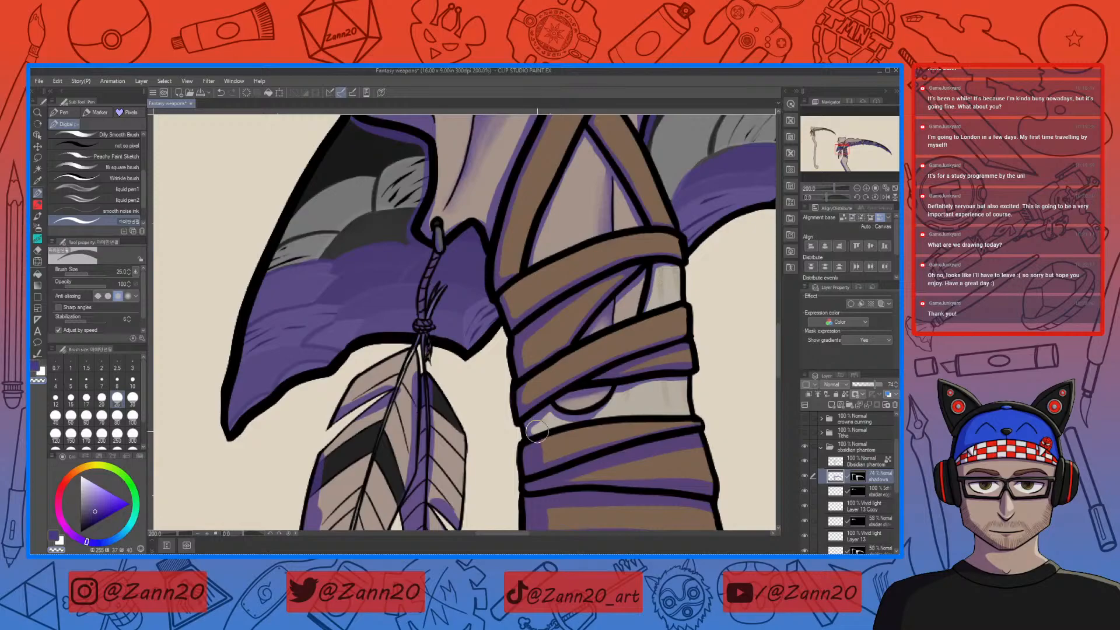
Touch up the bone gap's narrow corner and erase excess purple from the first strap below the gap
key(c)
drag(531, 439, 547, 420)
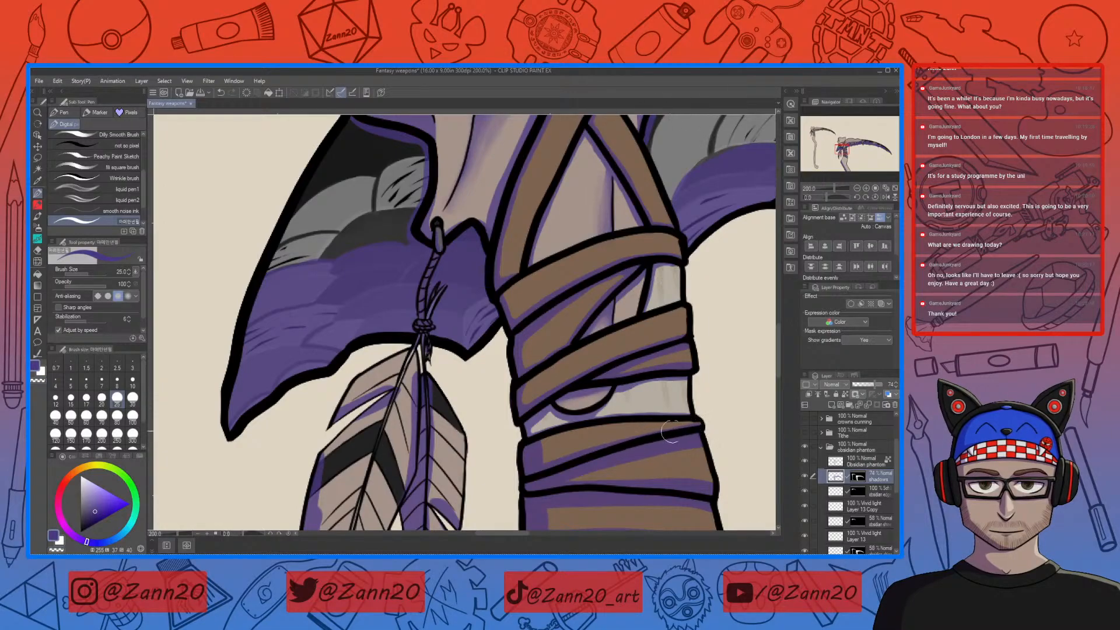
key(c)
mouse_move(549, 442)
mouse_down()
mouse_move(620, 410)
mouse_move(584, 395)
mouse_move(656, 428)
mouse_move(677, 417)
mouse_up()
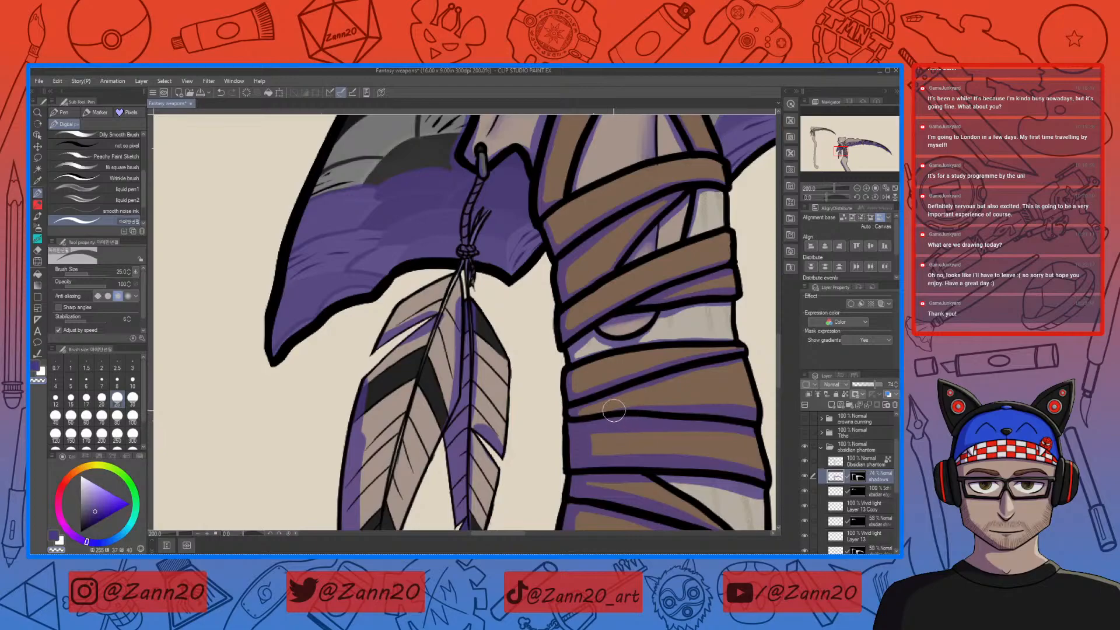
Thin the purple shadow on the wedge-shaped second strap below the bone gap, keeping narrow edge bands
drag(628, 405, 761, 407)
drag(683, 400, 597, 373)
key(c)
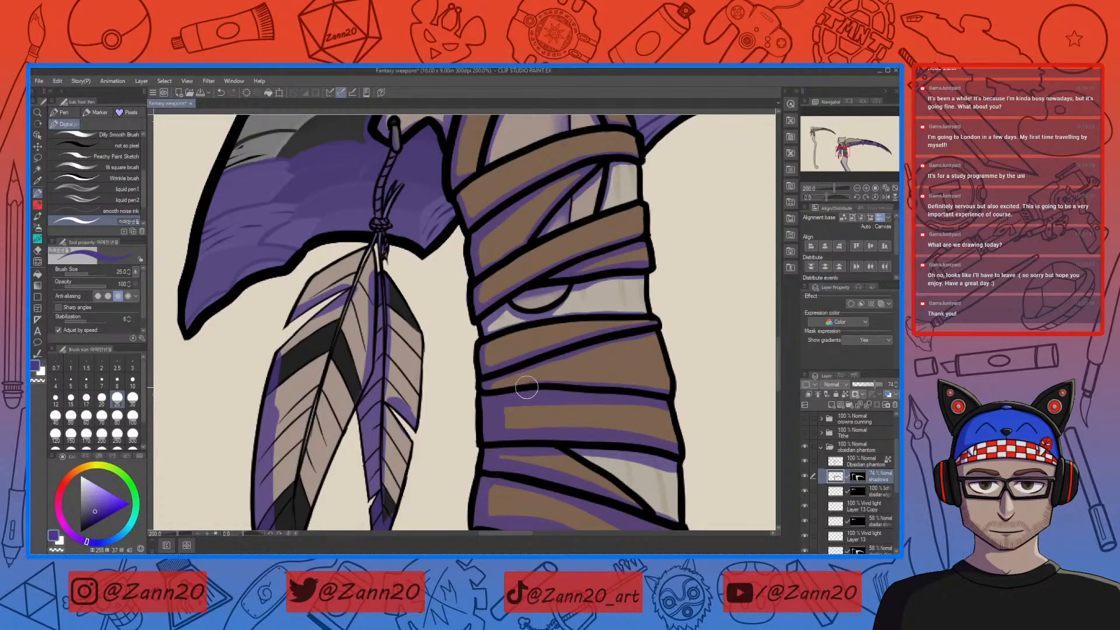
key(c)
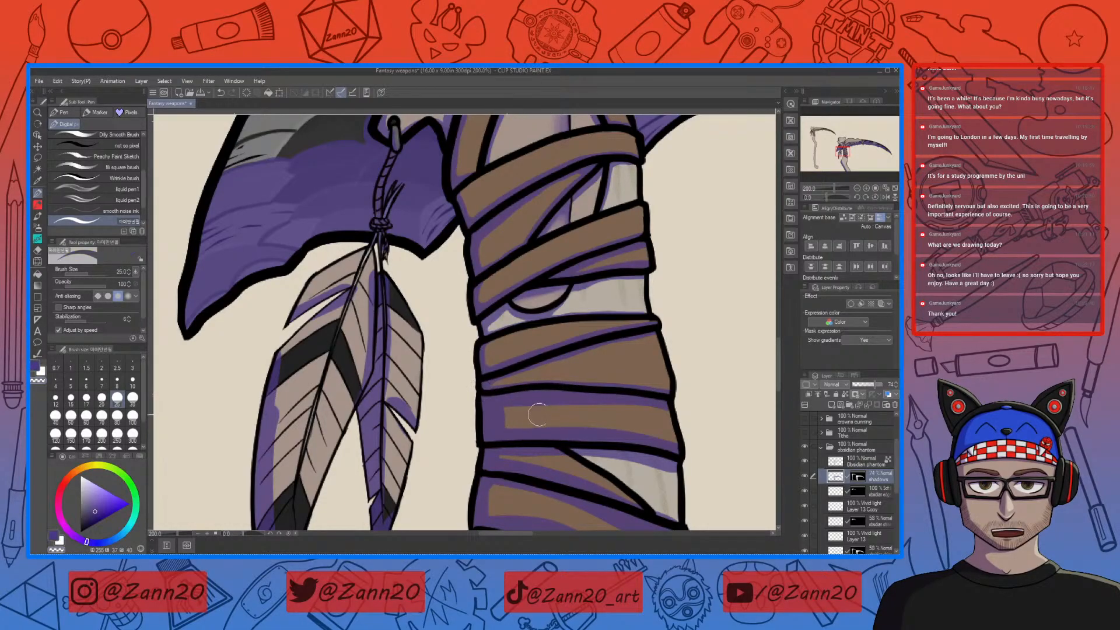
Erase the broad purple areas from the wide third strap, leaving thin shadows along its edges
mouse_move(649, 410)
mouse_down()
mouse_move(532, 402)
mouse_move(495, 418)
mouse_move(490, 408)
mouse_move(494, 431)
mouse_move(684, 431)
mouse_up()
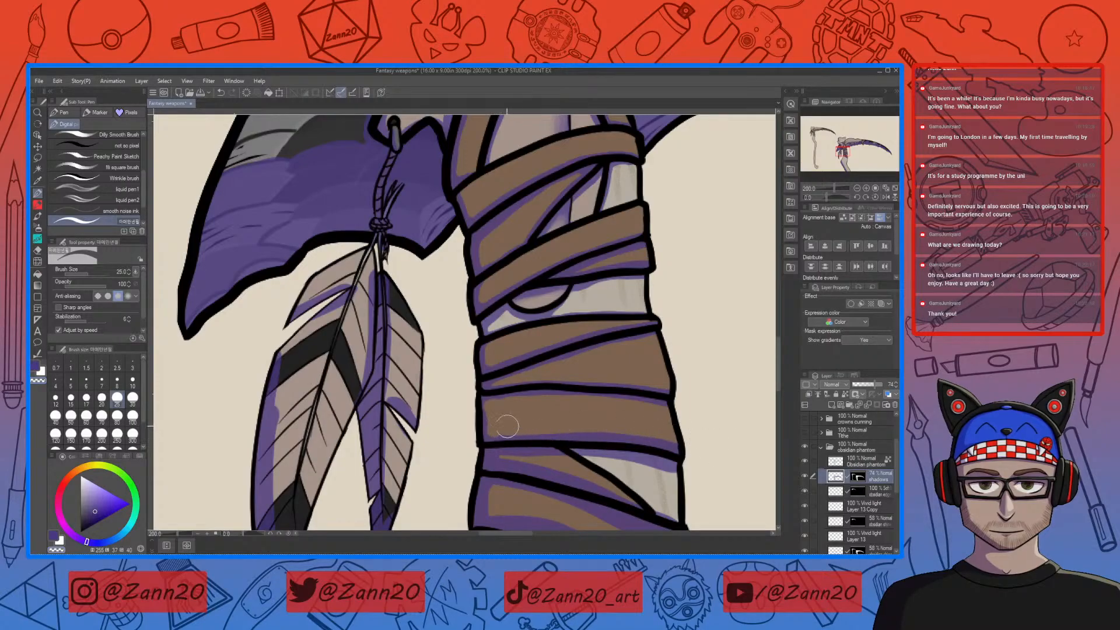
mouse_move(497, 434)
mouse_down()
mouse_move(691, 446)
mouse_move(484, 441)
mouse_up()
key(c)
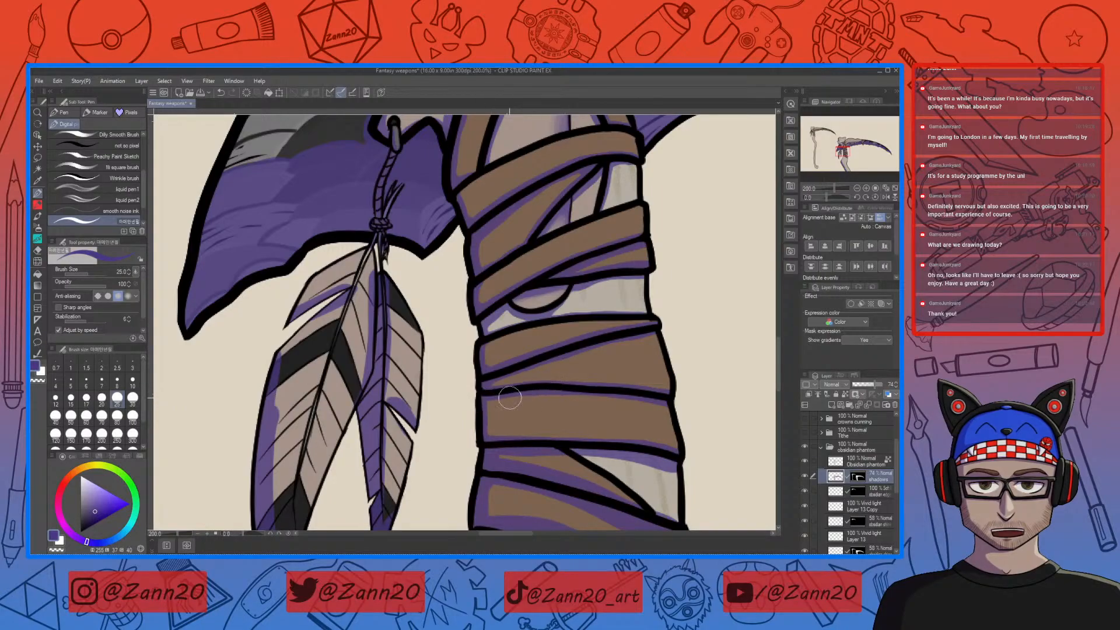
Trim the purple shadows on the triangular bone gap and the narrow tapering strap beside it to thin bands
scroll(583, 393, down, 3)
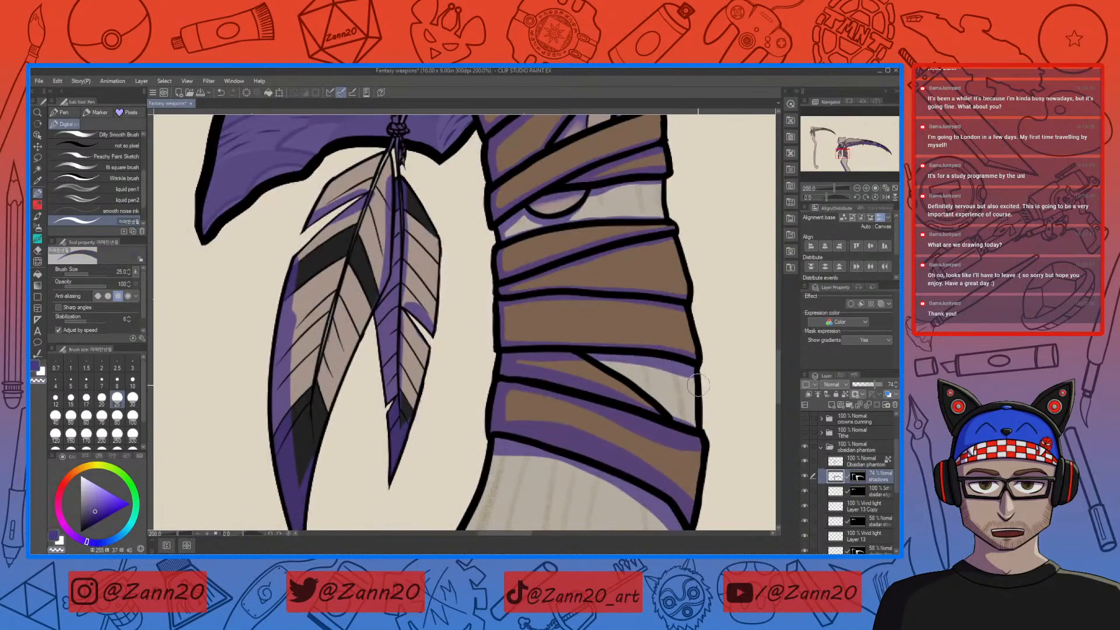
drag(694, 378, 595, 364)
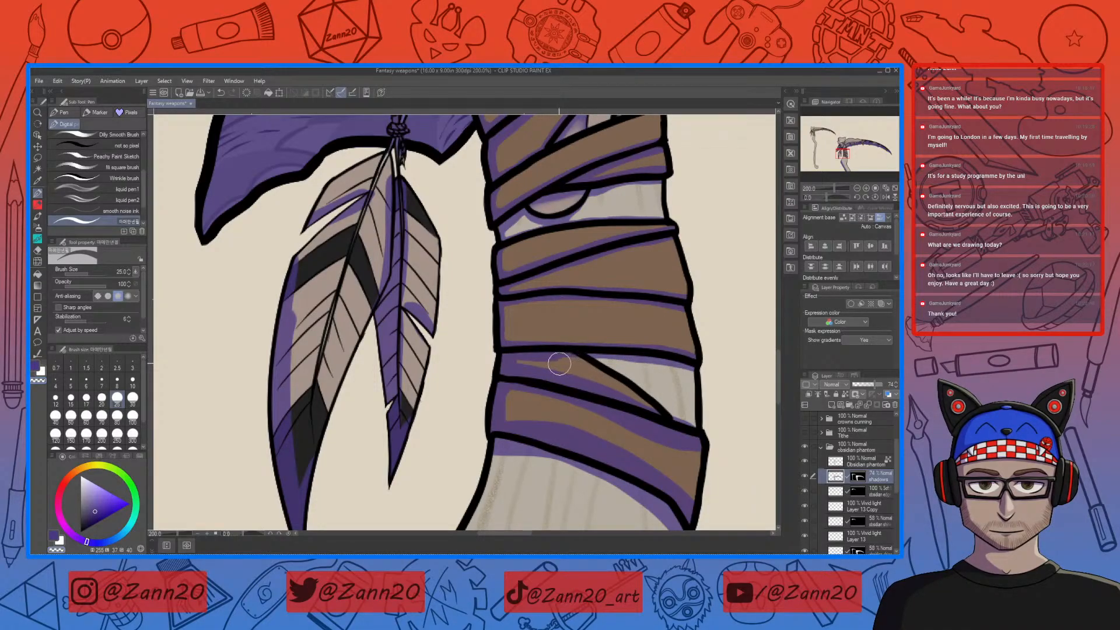
mouse_move(537, 362)
mouse_down()
mouse_move(511, 365)
mouse_move(622, 385)
mouse_up()
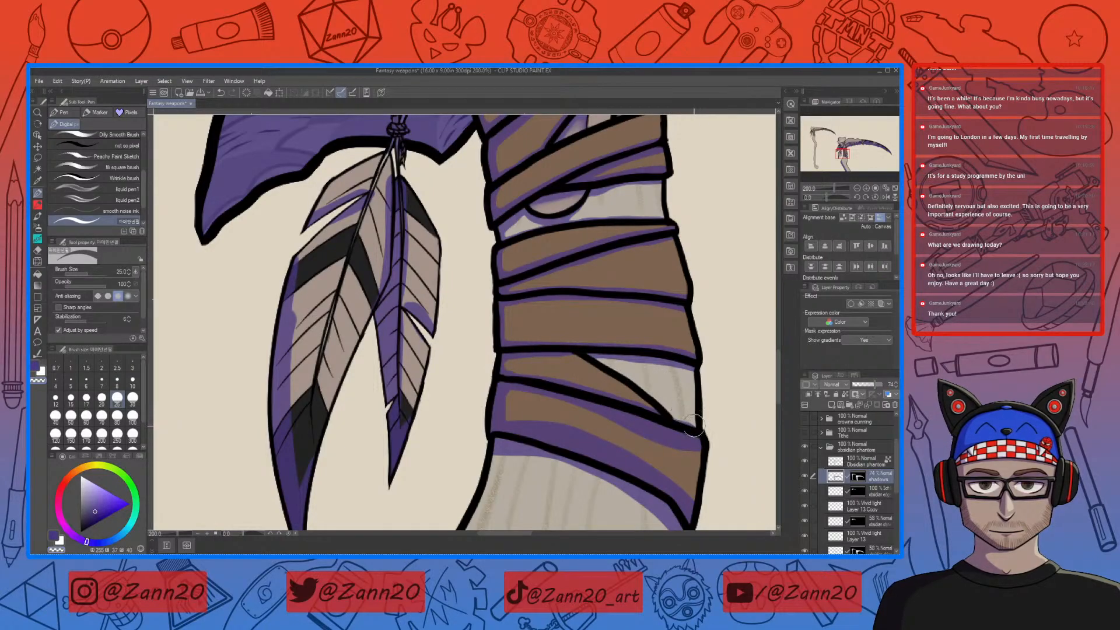
key(c)
mouse_move(523, 370)
mouse_down()
mouse_move(508, 372)
mouse_move(541, 380)
mouse_up()
Reduce the purple shadow on the lowest wide strap to thin bands along its upper, lower and left edges
drag(681, 455, 688, 407)
key(c)
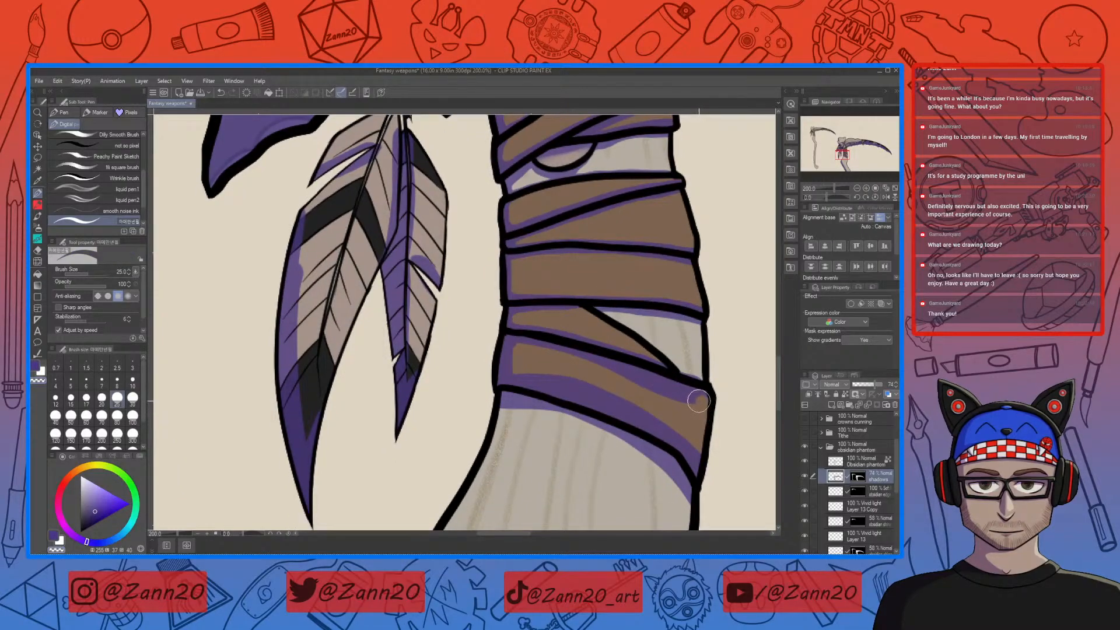
mouse_move(707, 400)
mouse_down()
mouse_move(640, 384)
mouse_move(696, 409)
mouse_move(656, 397)
mouse_move(685, 400)
mouse_move(675, 387)
mouse_move(513, 342)
mouse_move(508, 367)
mouse_move(510, 345)
mouse_move(507, 373)
mouse_move(622, 393)
mouse_move(517, 373)
mouse_move(690, 435)
mouse_move(548, 381)
mouse_up()
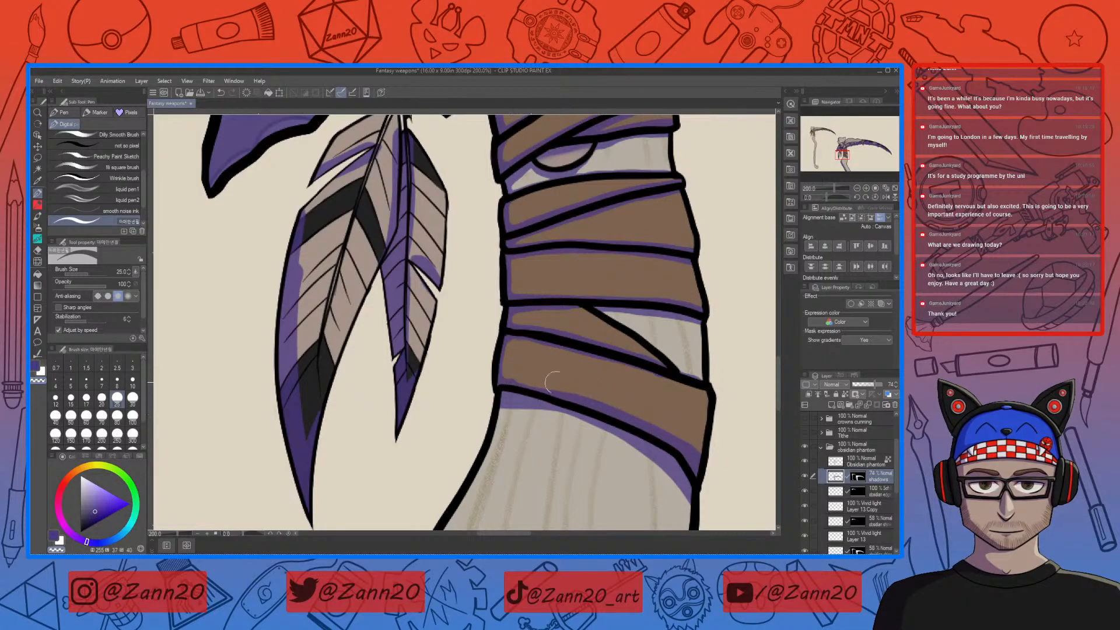
drag(627, 404, 680, 431)
drag(570, 388, 676, 432)
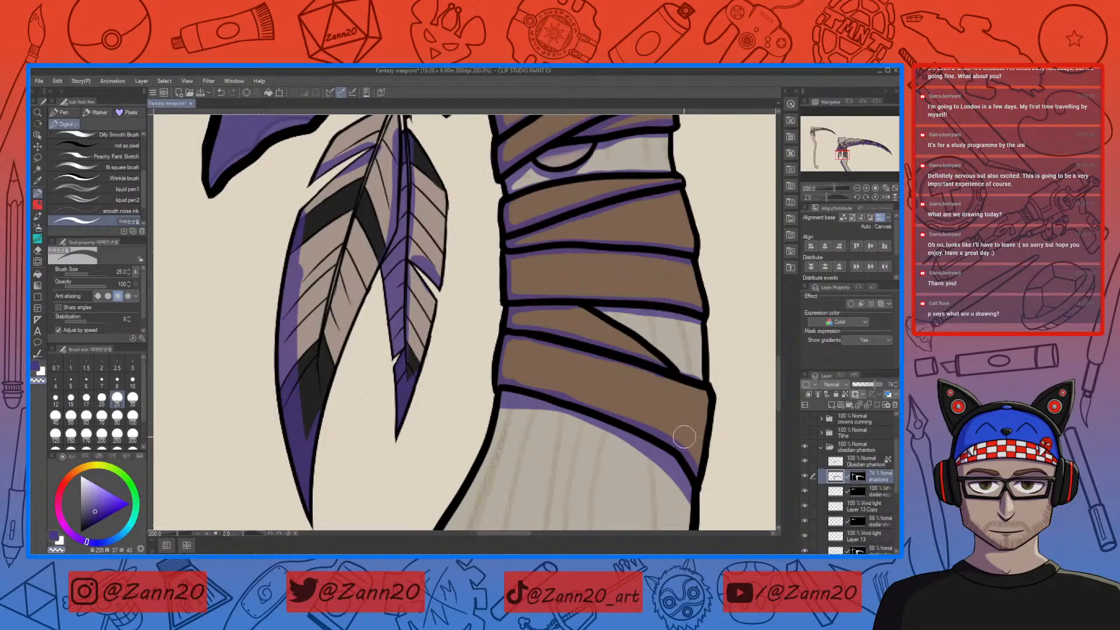
key(c)
mouse_move(500, 359)
mouse_down()
mouse_move(505, 388)
mouse_move(500, 369)
mouse_move(540, 401)
mouse_up()
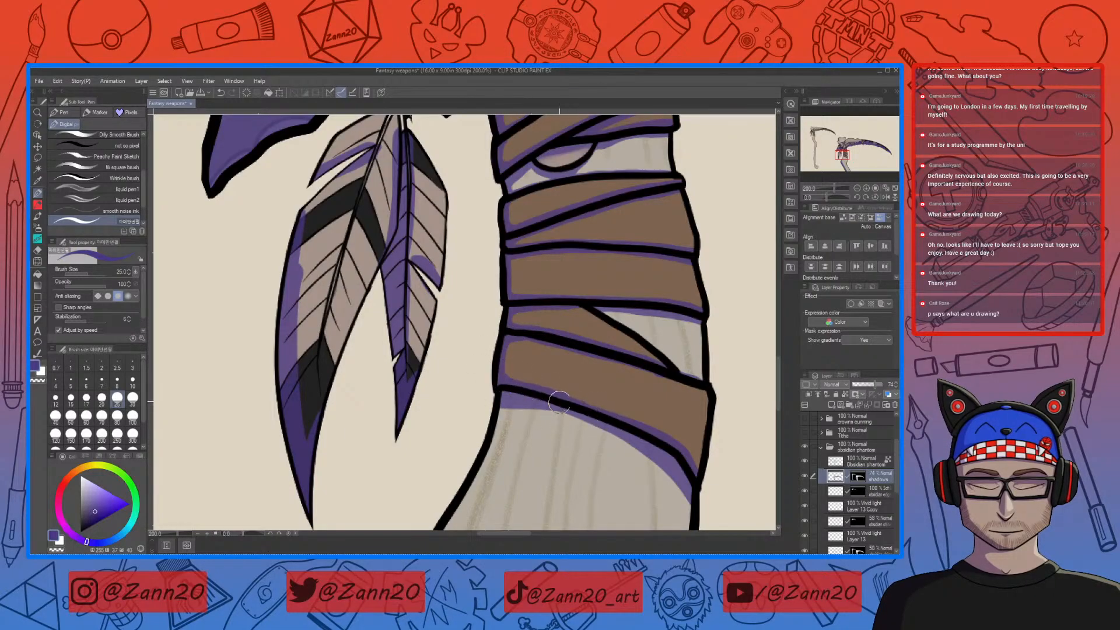
Thin the purple shadow cast on the bone handle directly beneath the lowest strap
key(c)
drag(557, 419, 501, 417)
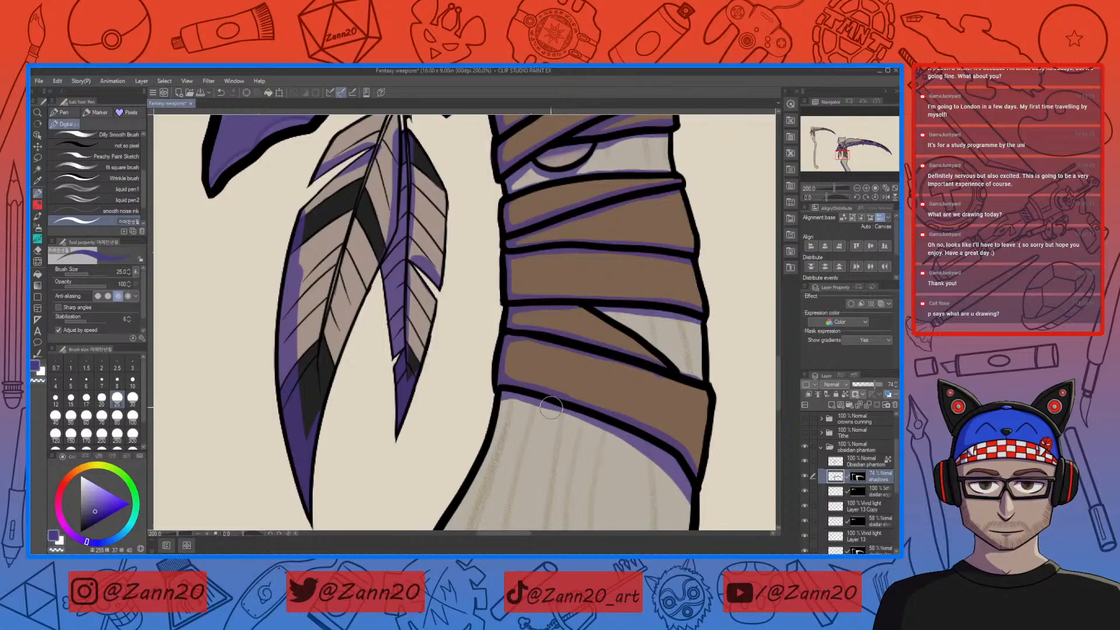
key(c)
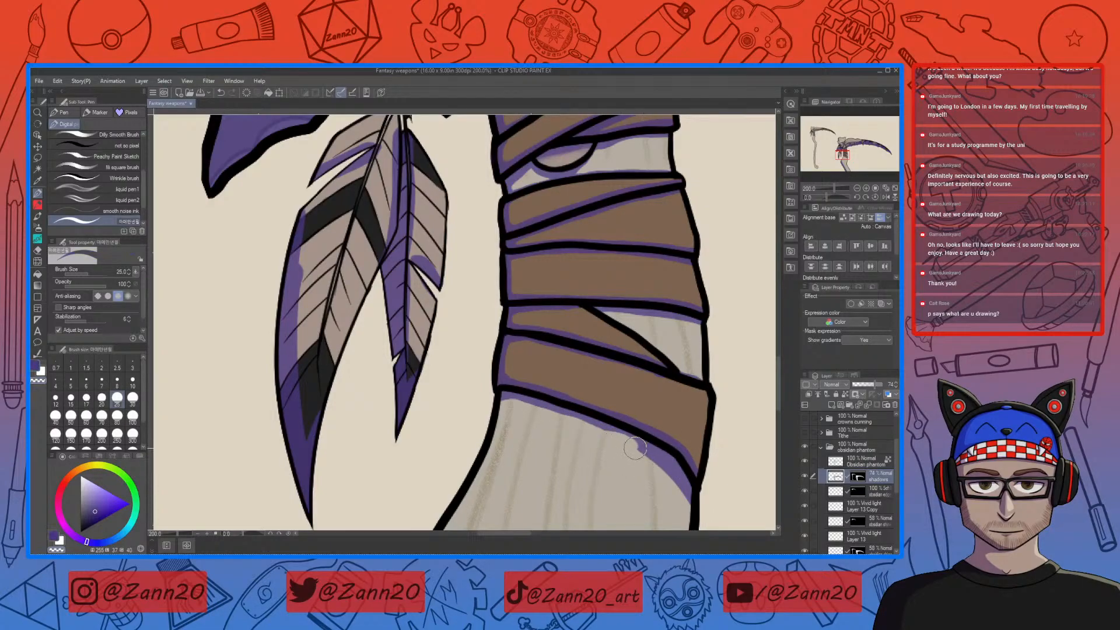
drag(597, 420, 662, 452)
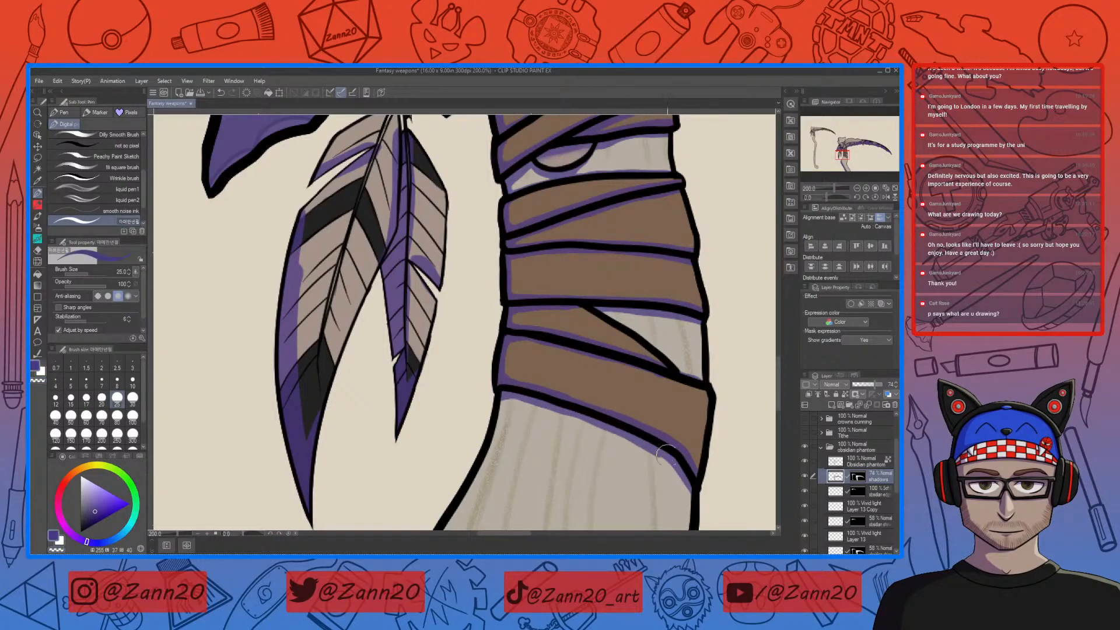
drag(714, 511, 568, 485)
Refine the purple shadow on the smaller feather along its quill and around the notch in its edge
drag(576, 314, 609, 409)
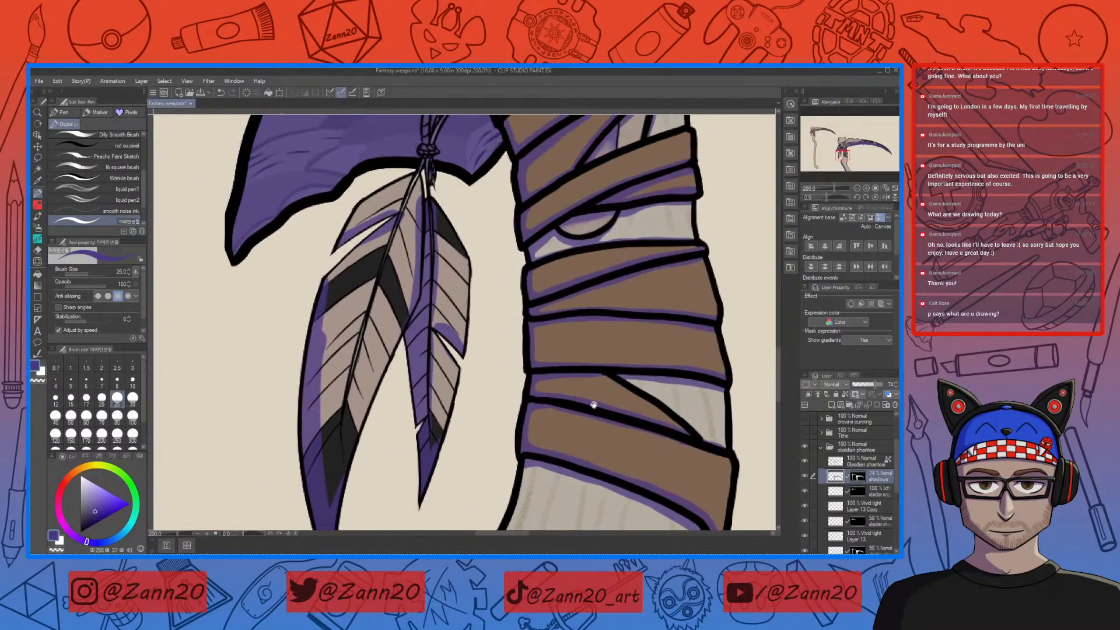
key(c)
mouse_move(444, 331)
mouse_down()
mouse_move(474, 351)
mouse_move(453, 338)
mouse_move(443, 279)
mouse_move(436, 319)
mouse_move(436, 201)
mouse_up()
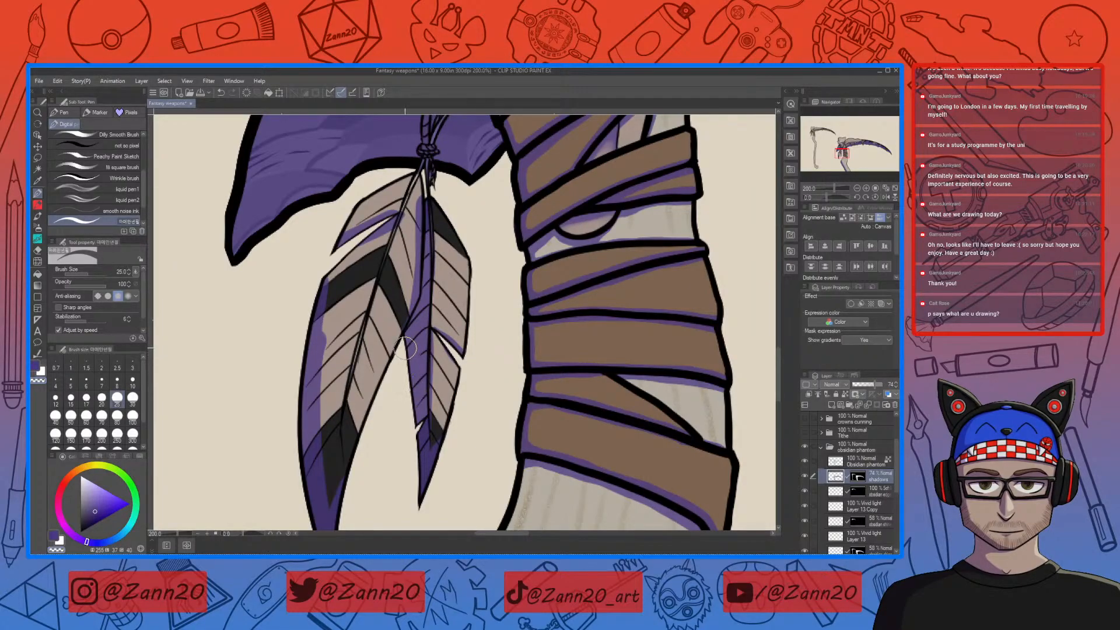
key(c)
drag(437, 335, 460, 373)
key(c)
mouse_move(435, 337)
mouse_down()
mouse_move(434, 355)
mouse_move(433, 336)
mouse_up()
mouse_move(435, 382)
mouse_down()
mouse_move(444, 481)
mouse_move(440, 429)
mouse_move(432, 446)
mouse_move(455, 428)
mouse_move(429, 449)
mouse_move(458, 427)
mouse_move(434, 421)
mouse_move(424, 438)
mouse_move(434, 395)
mouse_move(434, 427)
mouse_up()
Paint a thin purple shadow along the larger feather's quill and trim the purple on its upper barbs
drag(433, 344, 501, 376)
drag(484, 243, 488, 344)
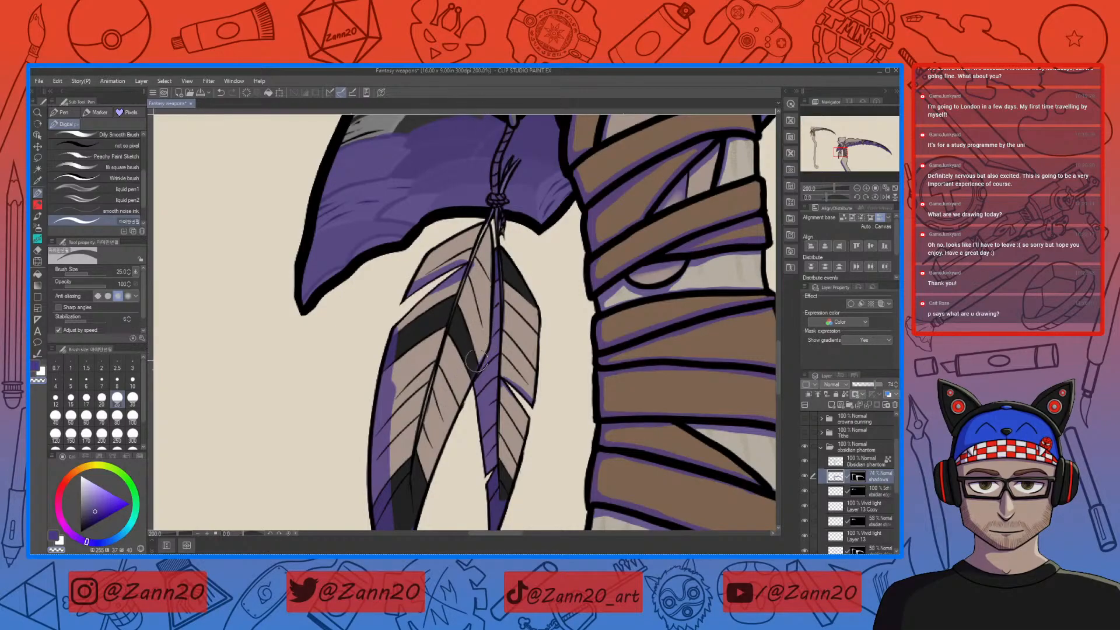
drag(483, 247, 475, 256)
key(c)
mouse_move(488, 219)
mouse_down()
mouse_move(419, 428)
mouse_move(434, 373)
mouse_move(429, 382)
mouse_move(412, 510)
mouse_up()
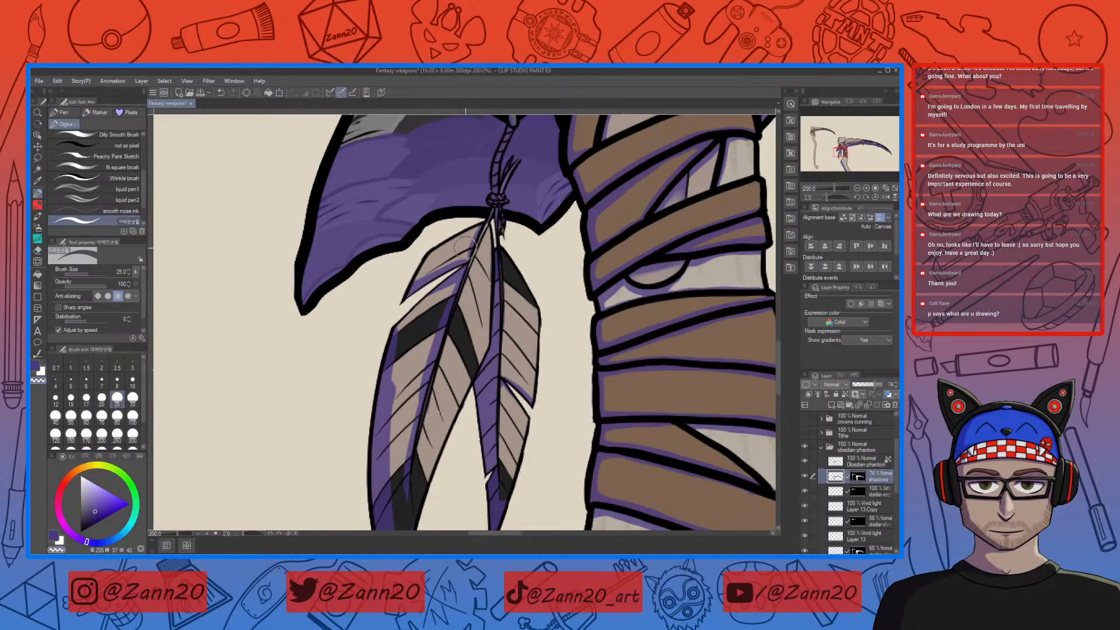
drag(457, 256, 409, 294)
key(x)
key(x)
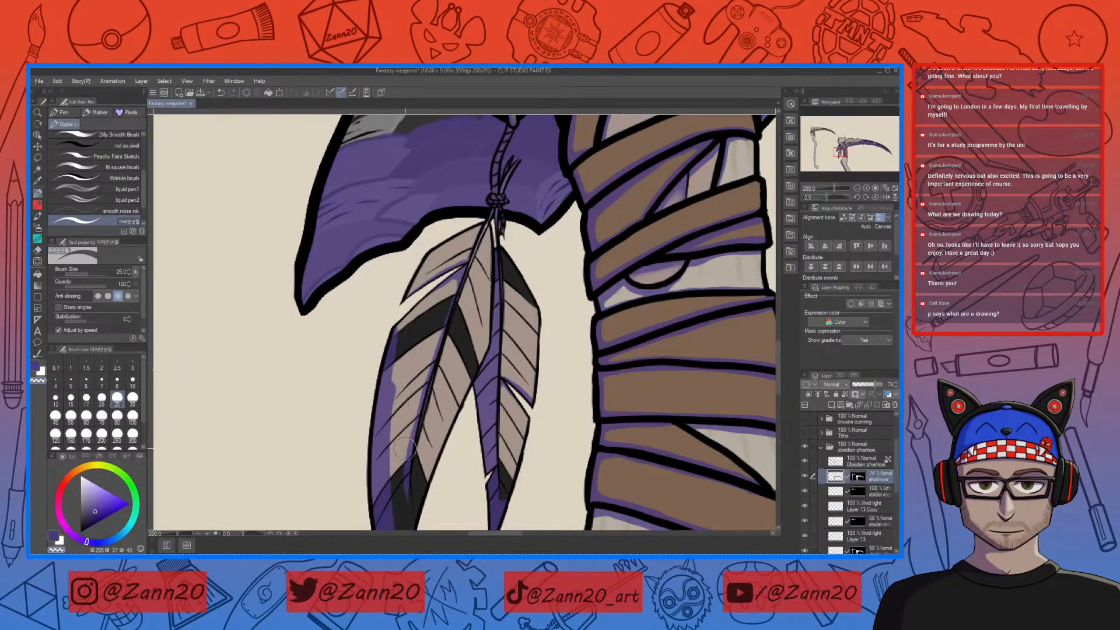
drag(411, 421, 406, 518)
Trim the purple shadow along the larger feather's outer edge and dark tip to a narrow band
mouse_move(434, 376)
mouse_down()
mouse_move(429, 405)
mouse_move(447, 346)
mouse_move(443, 441)
mouse_move(511, 339)
mouse_up()
drag(488, 247, 470, 379)
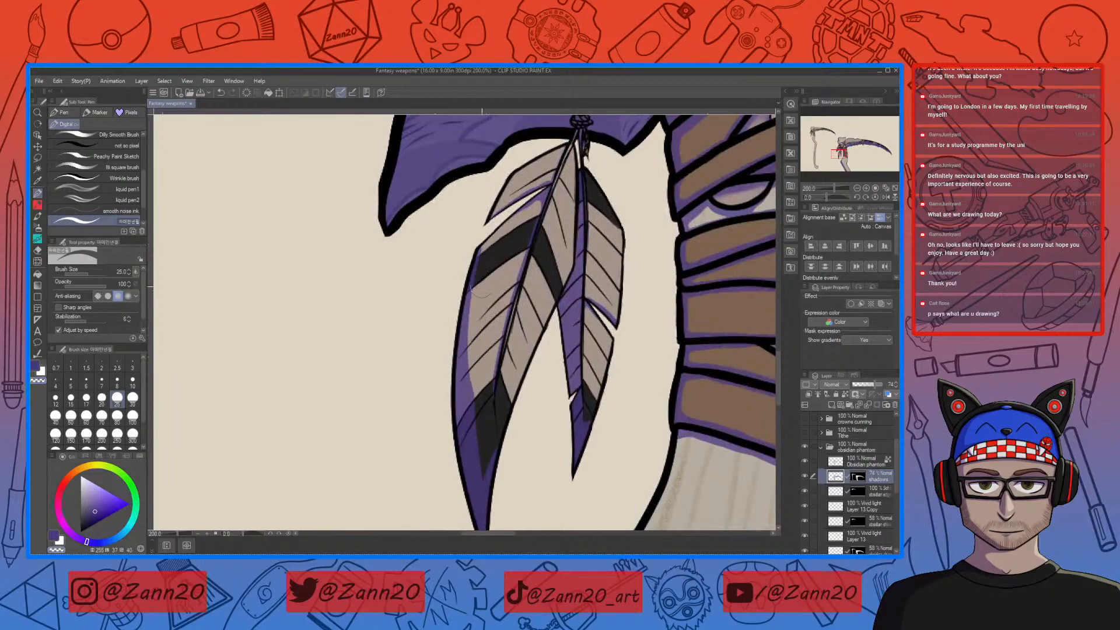
drag(485, 249, 479, 386)
drag(470, 400, 482, 494)
drag(471, 425, 484, 514)
drag(477, 466, 485, 504)
drag(487, 419, 495, 509)
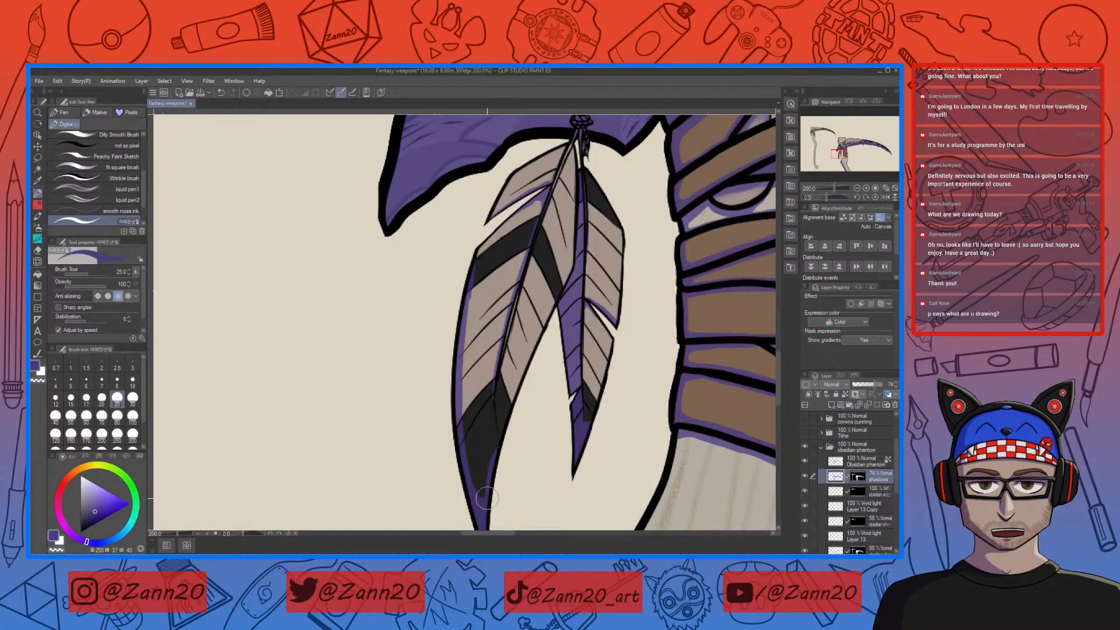
drag(463, 464, 482, 516)
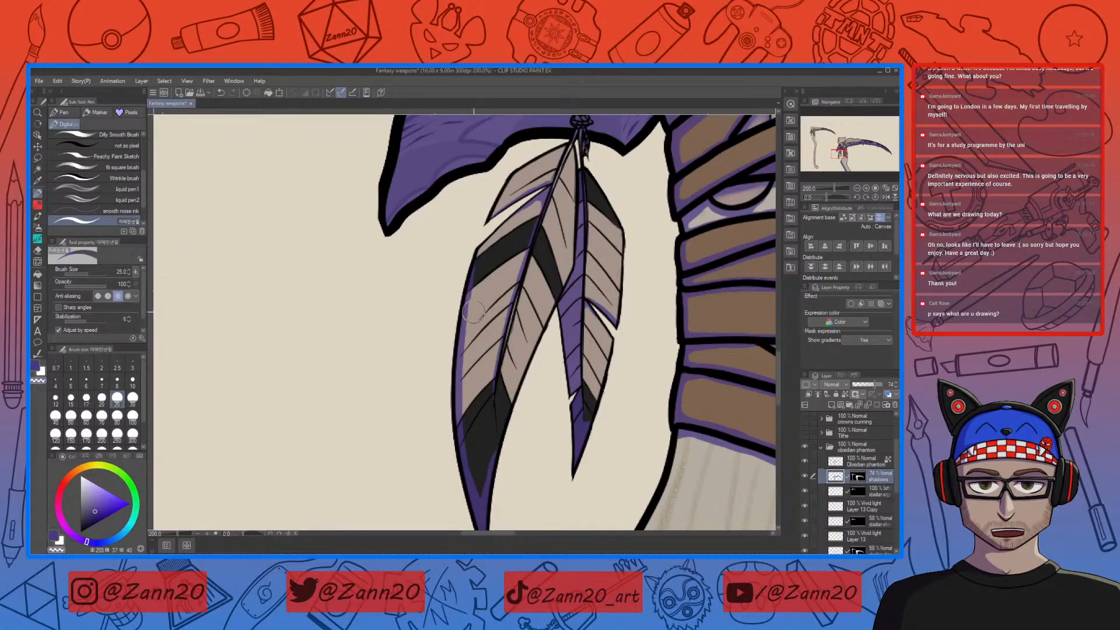
Review the refined shadows across the whole scythe, from the wraps and feathers to the skull and blade
key(ctrl+minus)
key(ctrl+minus)
key(ctrl+minus)
key(ctrl+minus)
key(ctrl+minus)
key(ctrl+minus)
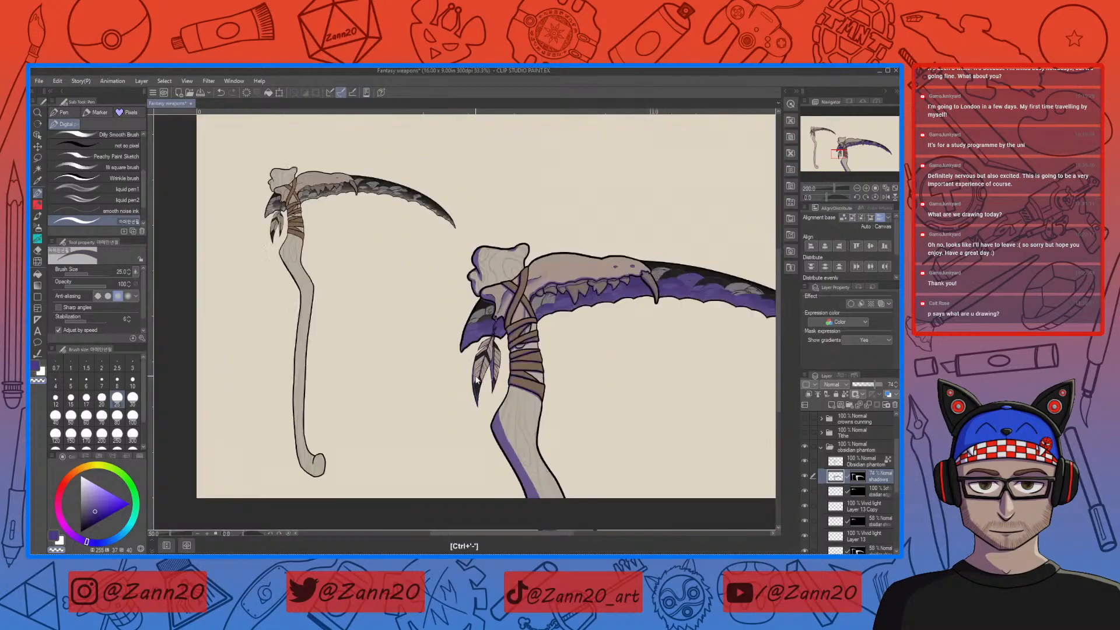
drag(633, 451, 590, 446)
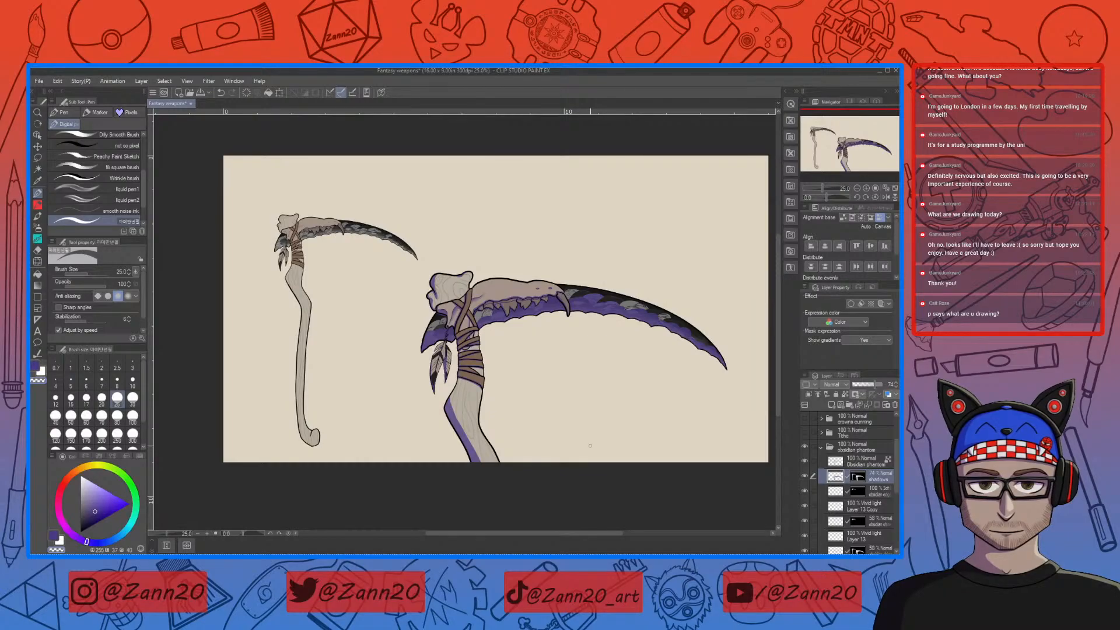
key(ctrl+plus)
key(ctrl+plus)
key(ctrl+plus)
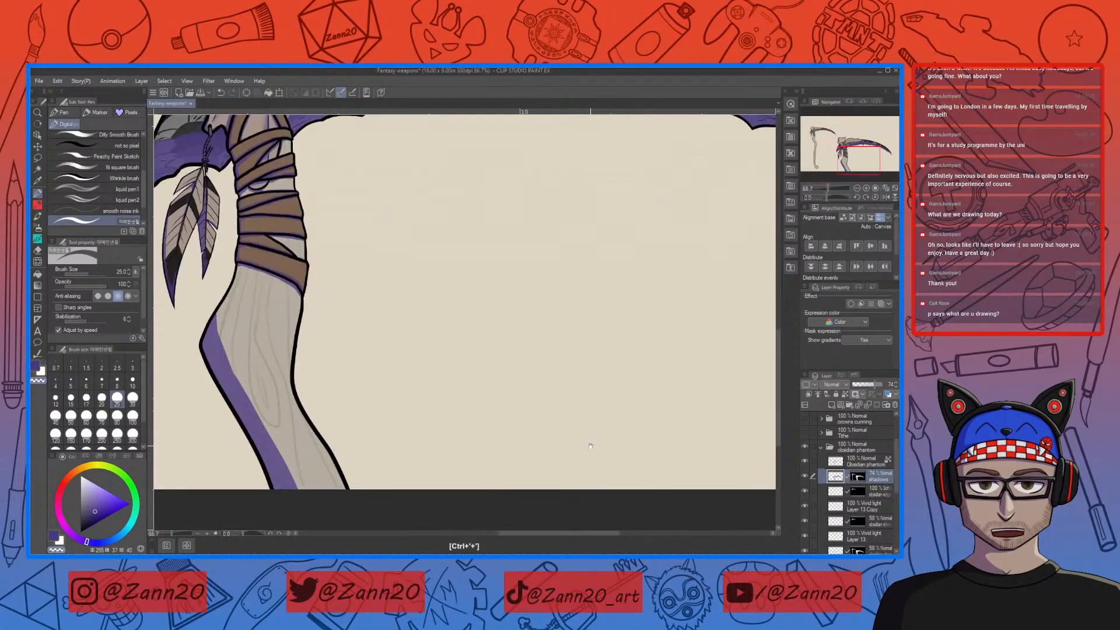
drag(382, 283, 650, 444)
drag(554, 357, 642, 462)
drag(648, 381, 432, 350)
key(ctrl+minus)
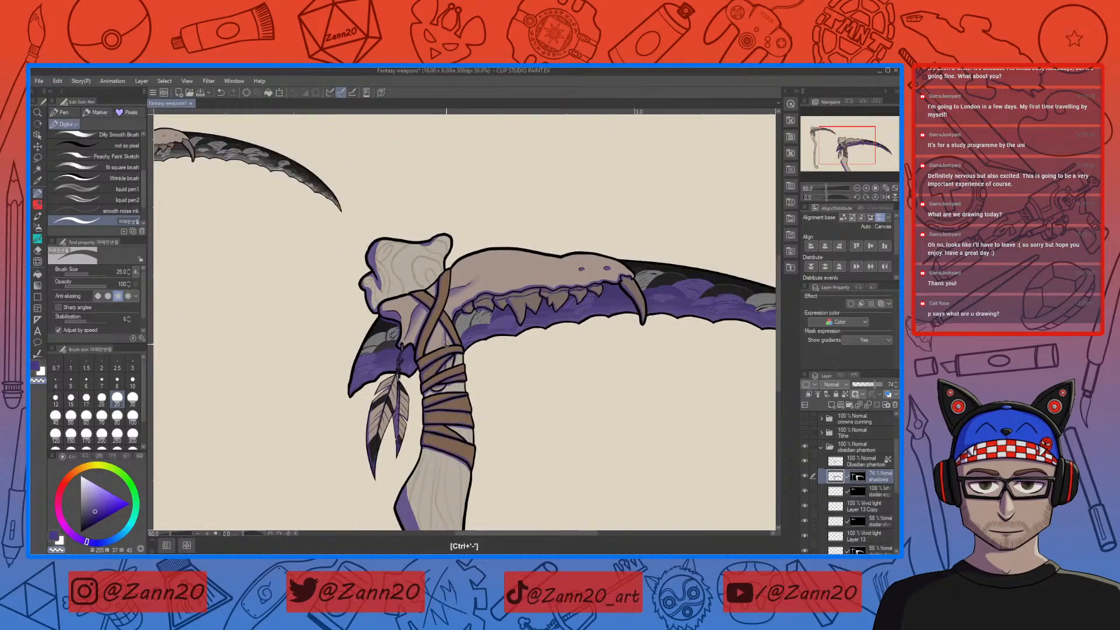
key(ctrl+minus)
key(ctrl+minus)
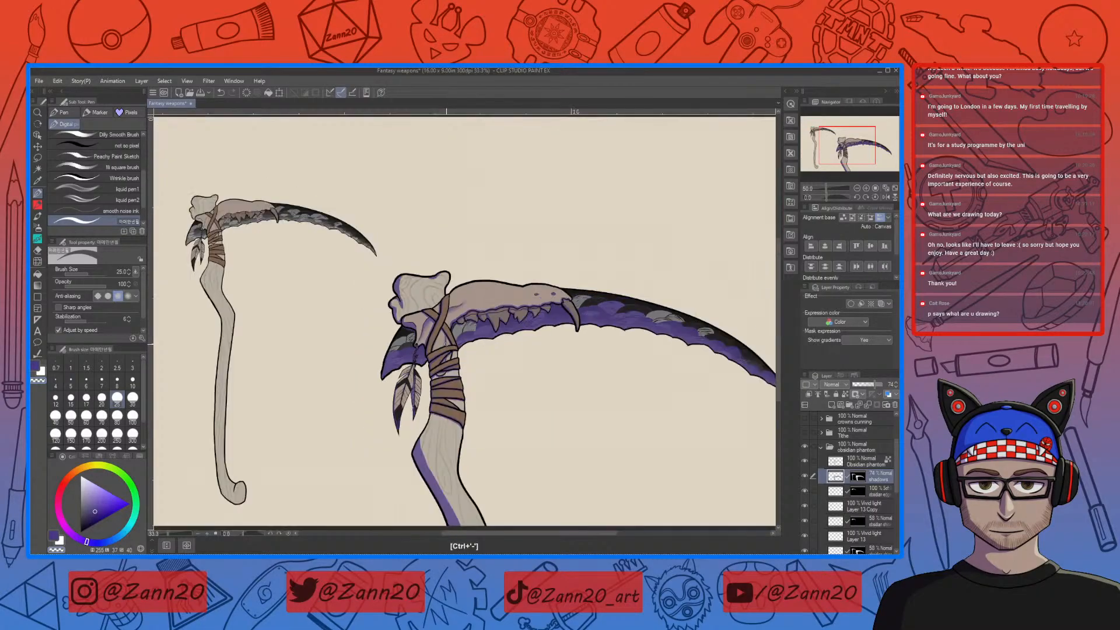
Set the blending mode of the masked shadows layer to Multiply
drag(624, 449, 606, 433)
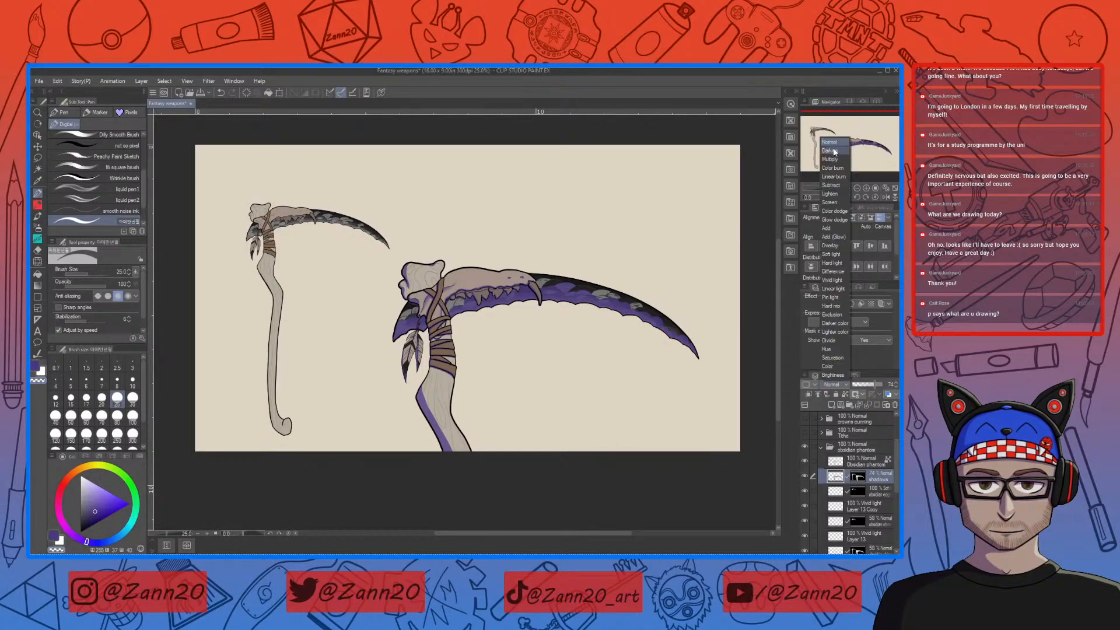
click(830, 163)
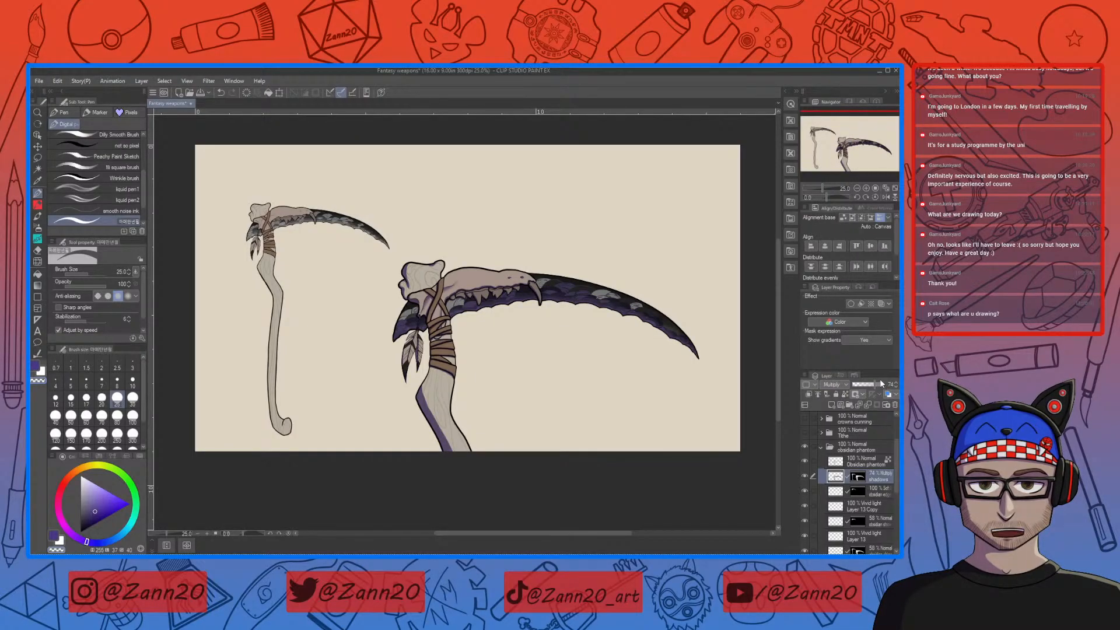
Lower the opacity of the Multiply shadows layer to 45%
drag(873, 385, 871, 385)
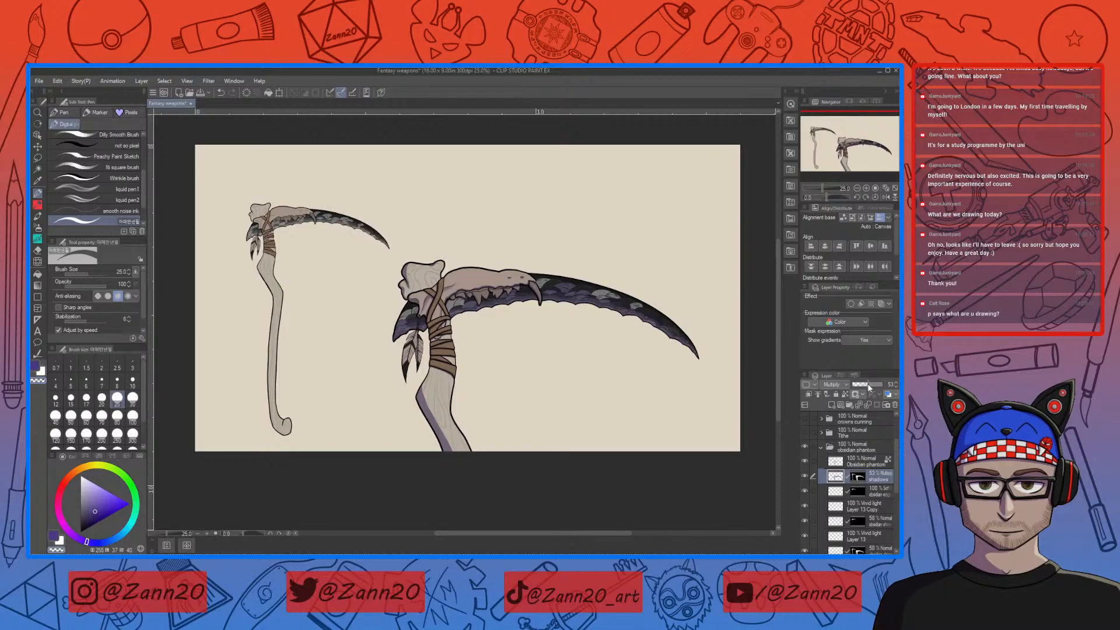
drag(868, 386, 864, 385)
Inspect the softened shadows on the large scythe's bone, skull, wraps, feathers, handle and blade, both up close and at full view
key(ctrl+plus)
drag(638, 287, 678, 392)
mouse_move(598, 414)
mouse_down()
mouse_move(619, 406)
mouse_move(584, 429)
mouse_up()
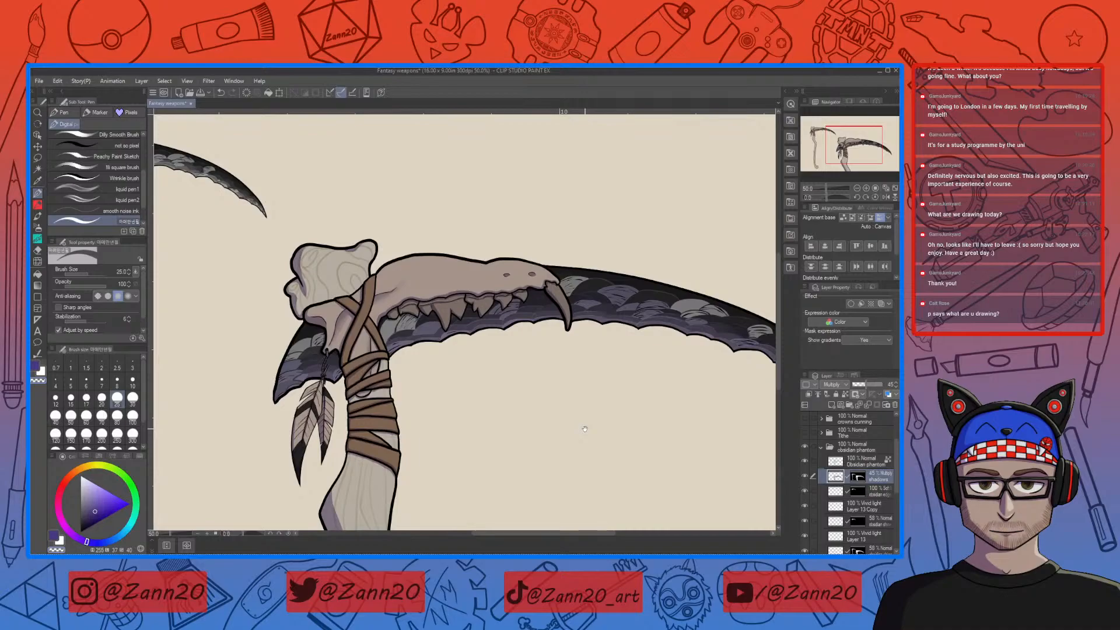
drag(608, 387, 661, 329)
mouse_move(584, 438)
mouse_down()
mouse_move(590, 374)
mouse_move(597, 419)
mouse_up()
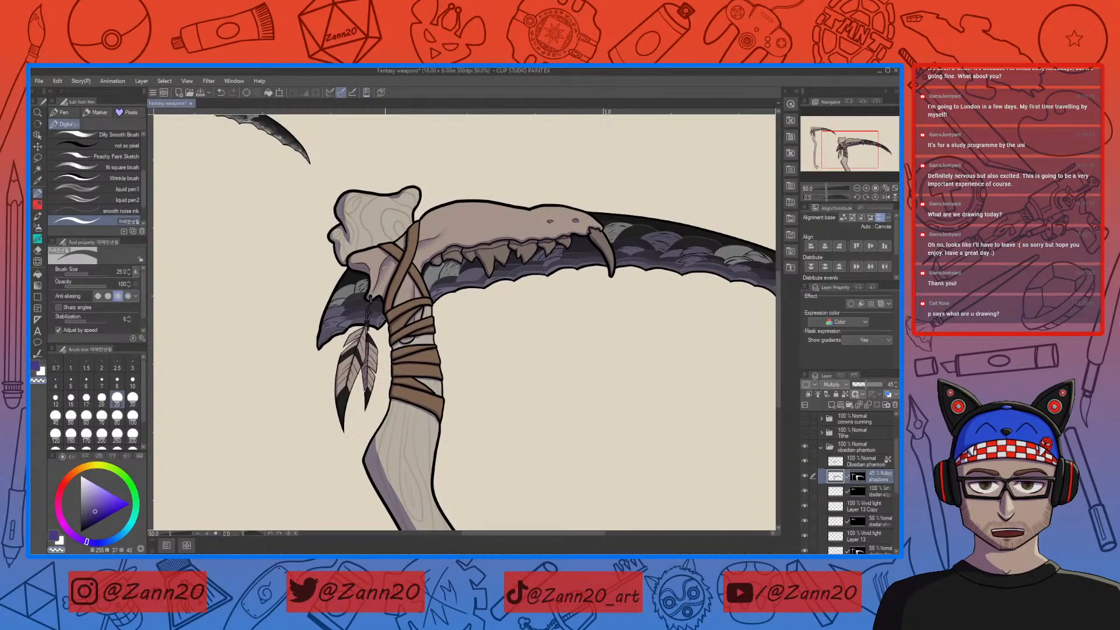
drag(570, 418, 582, 369)
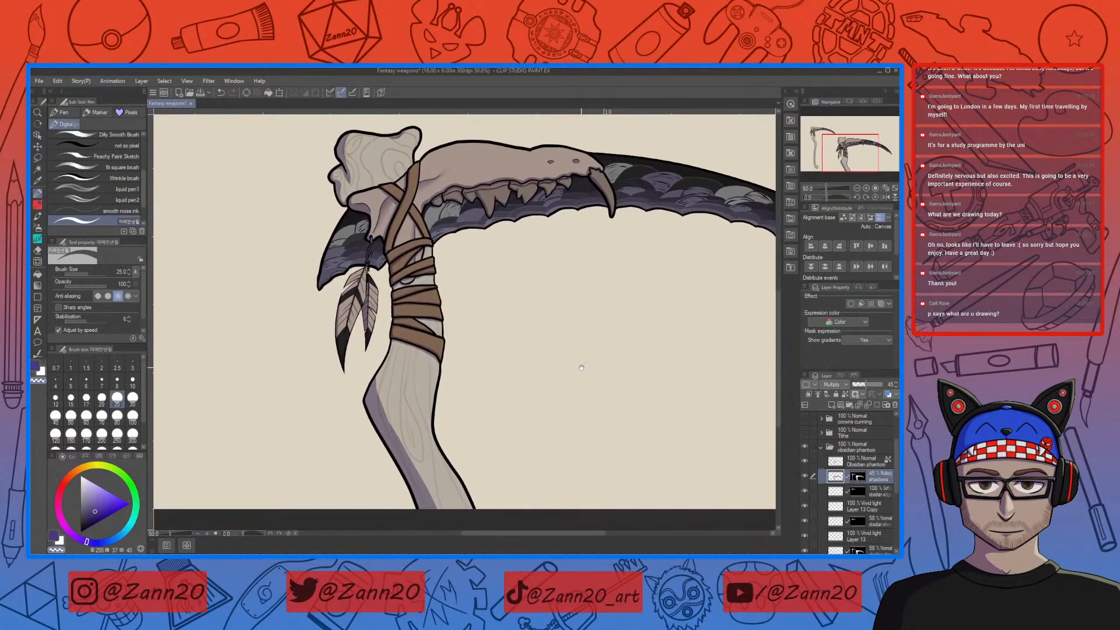
key(ctrl+minus)
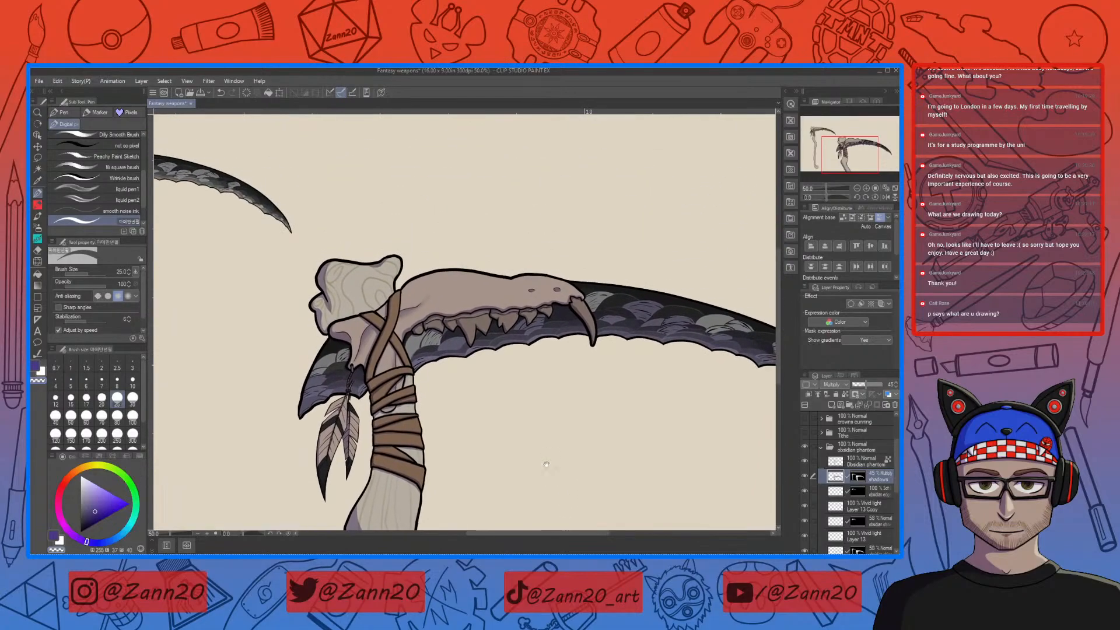
key(ctrl+minus)
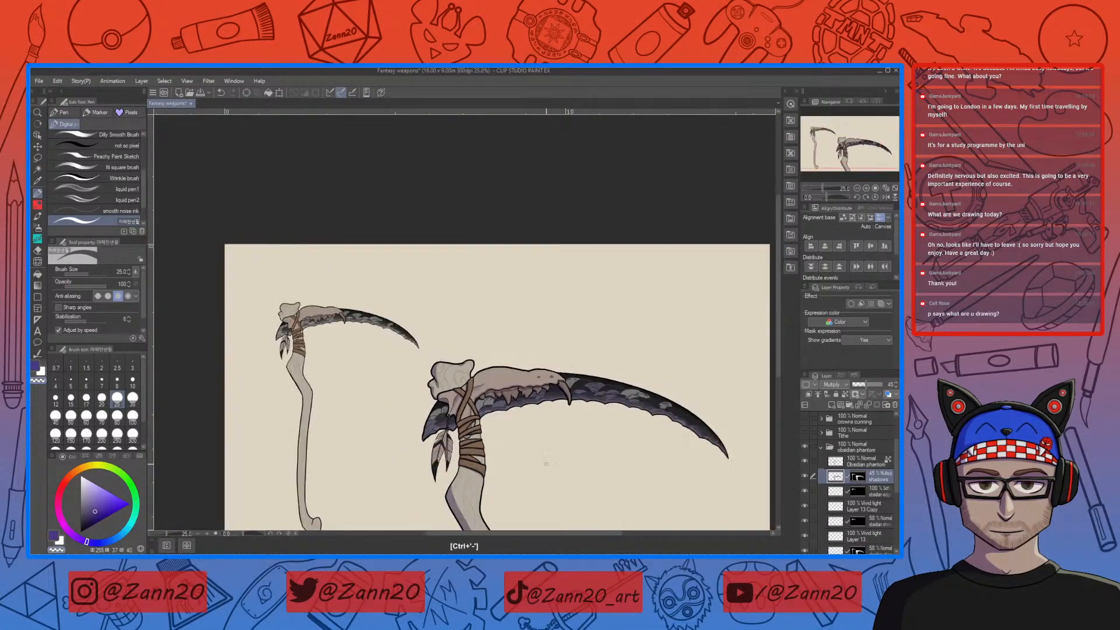
drag(546, 463, 506, 377)
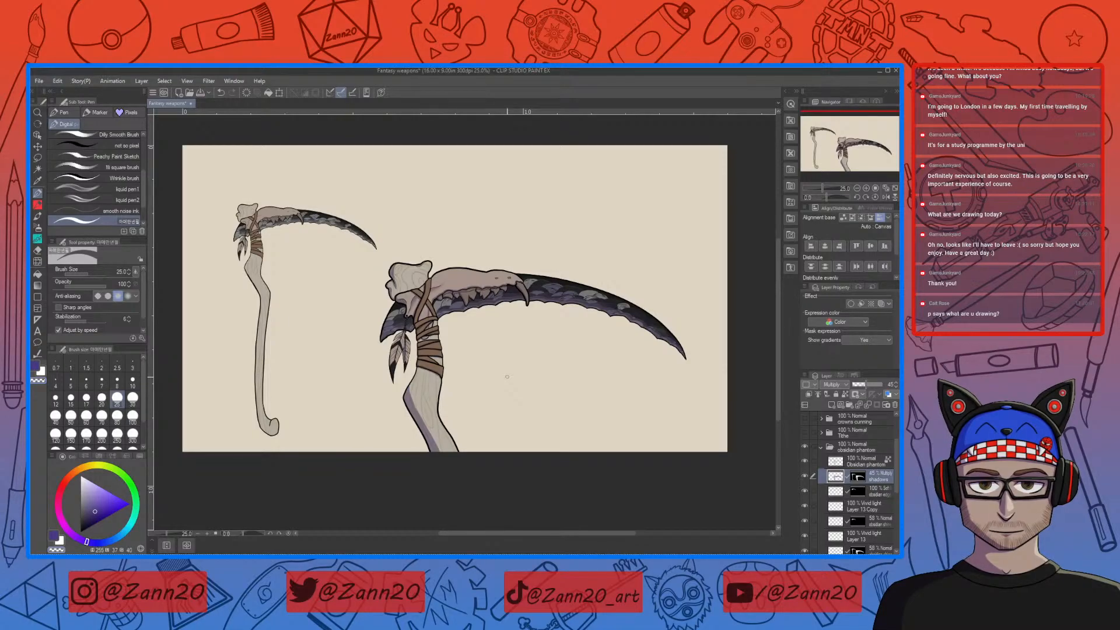
Lasso around the whole large scythe and paste two copies of its masked shadows layer
key(m)
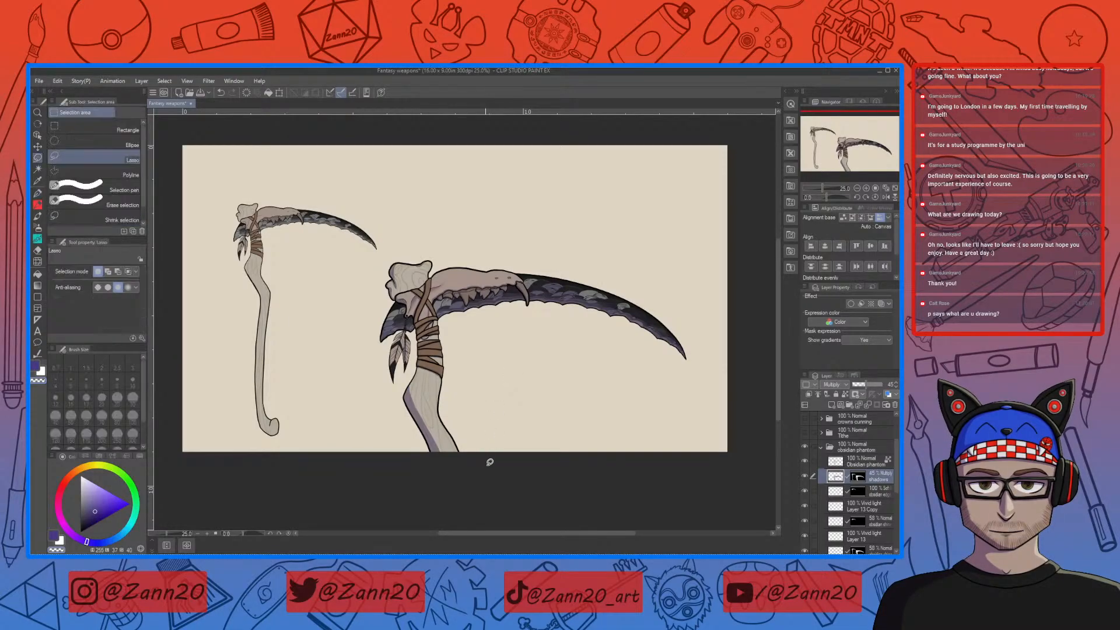
mouse_move(485, 458)
mouse_down()
mouse_move(461, 335)
mouse_move(544, 336)
mouse_move(685, 392)
mouse_move(679, 295)
mouse_move(516, 228)
mouse_move(417, 237)
mouse_move(360, 287)
mouse_move(362, 418)
mouse_move(419, 479)
mouse_move(466, 486)
mouse_move(477, 429)
mouse_up()
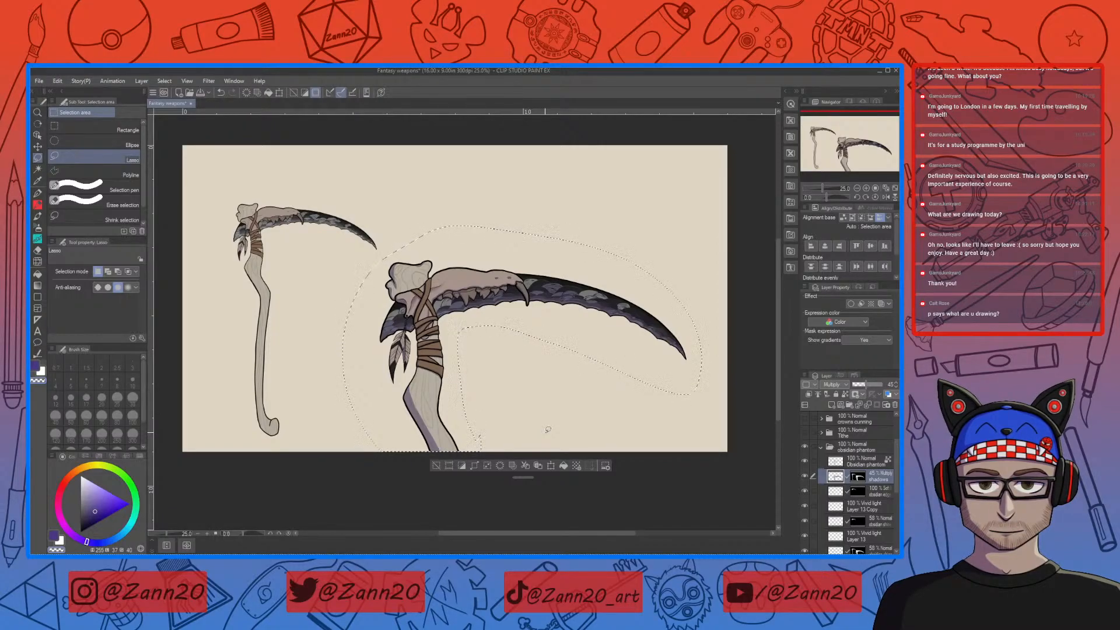
key(ctrl+v)
key(ctrl+v)
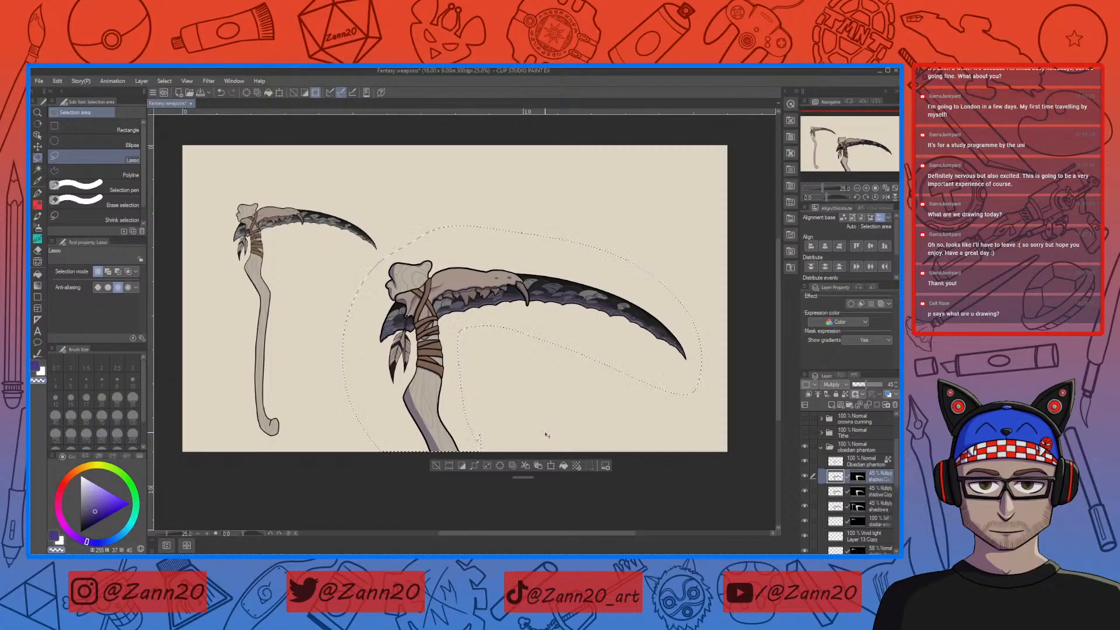
Scale the top shadow copy to about 47% and place it over the head of the small full-length scythe
key(ctrl+t)
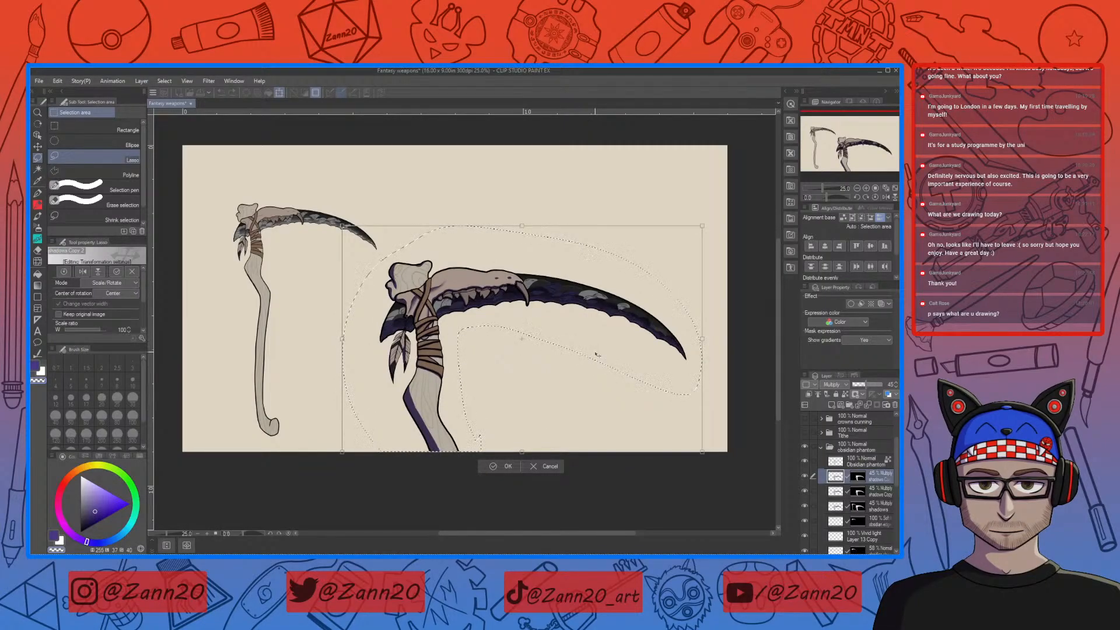
drag(629, 358, 308, 233)
drag(543, 387, 376, 280)
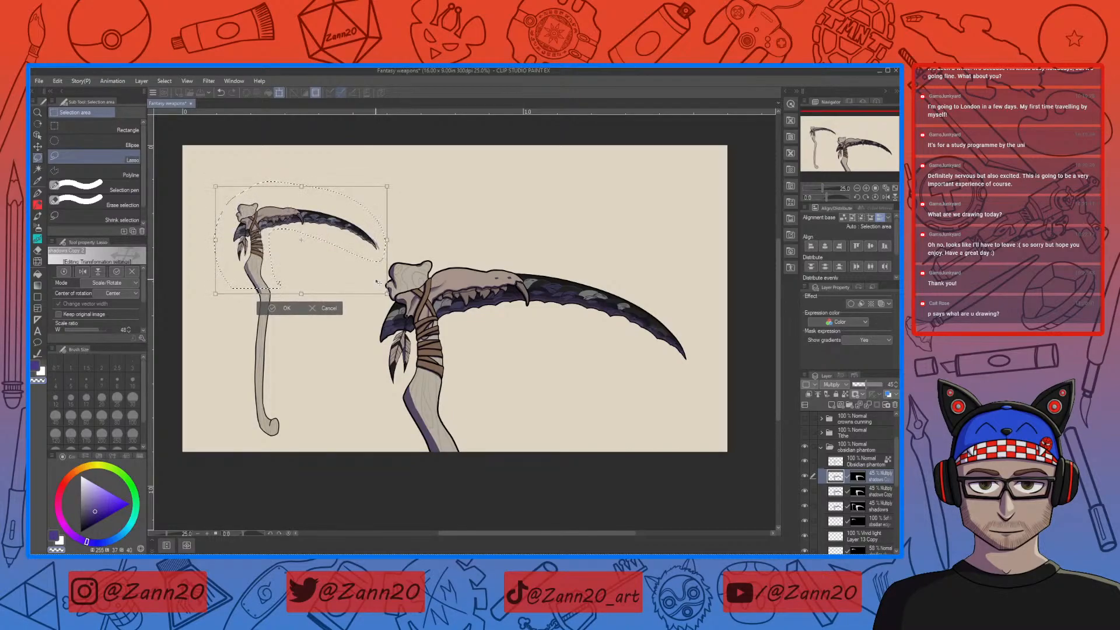
drag(387, 293, 383, 289)
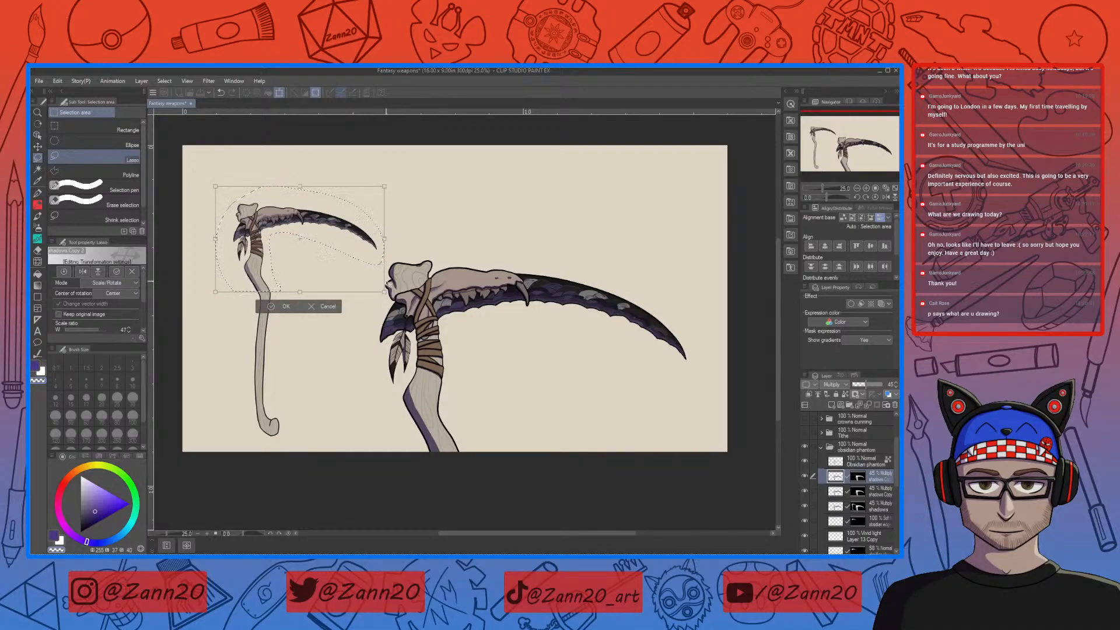
Fine-tune the size and rotation of the shadow copy to match the small scythe's outlines, and apply the transformation
key(ctrl+plus)
drag(281, 297, 538, 403)
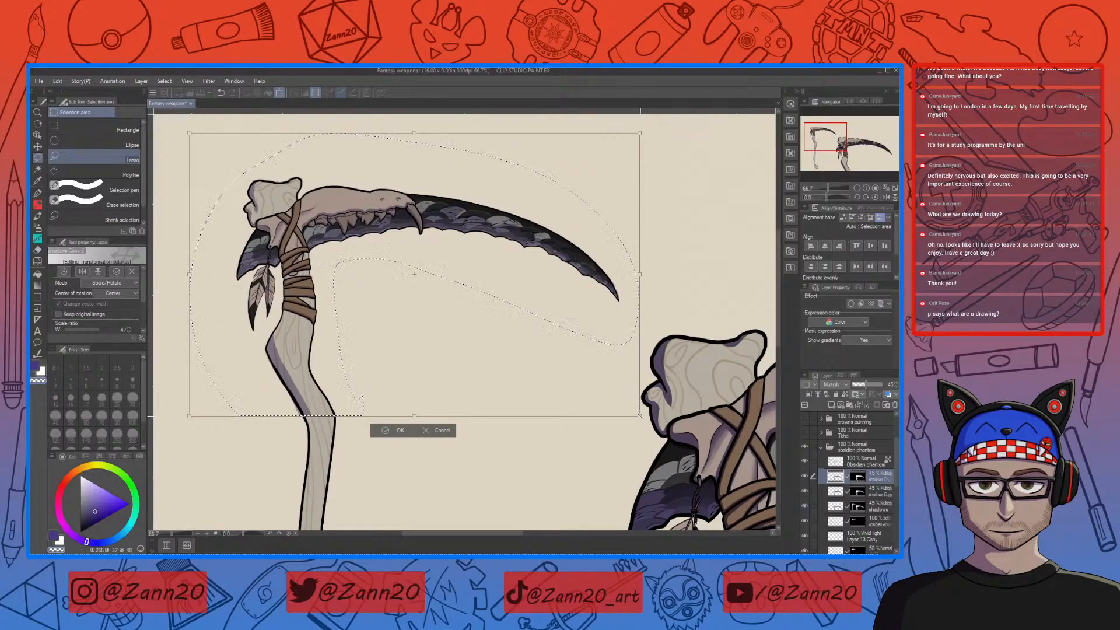
drag(639, 416, 638, 414)
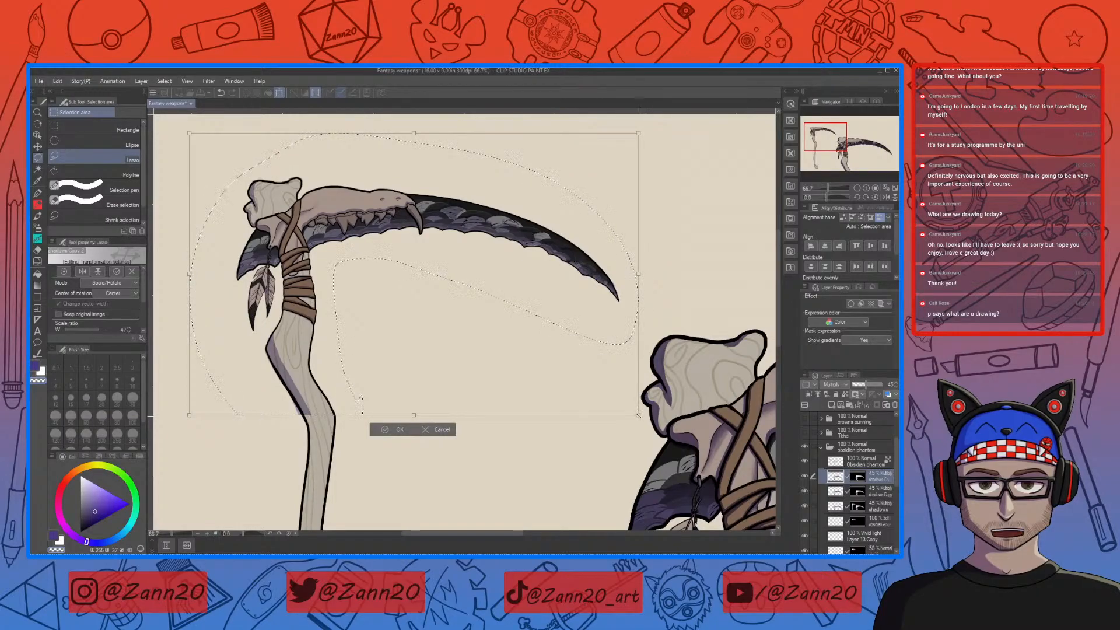
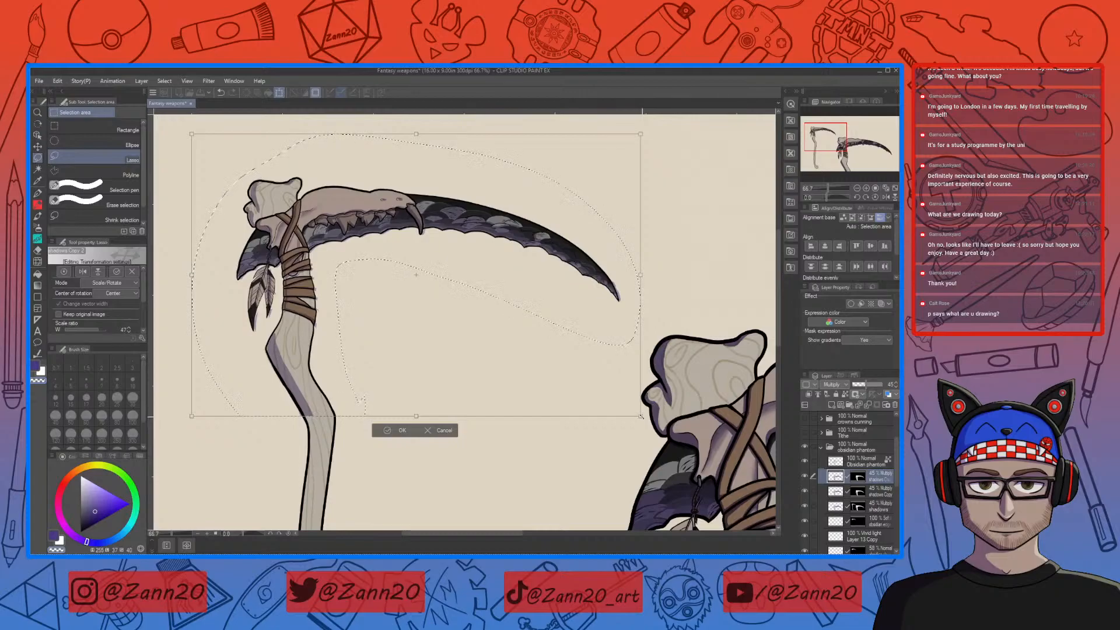
drag(640, 417, 638, 416)
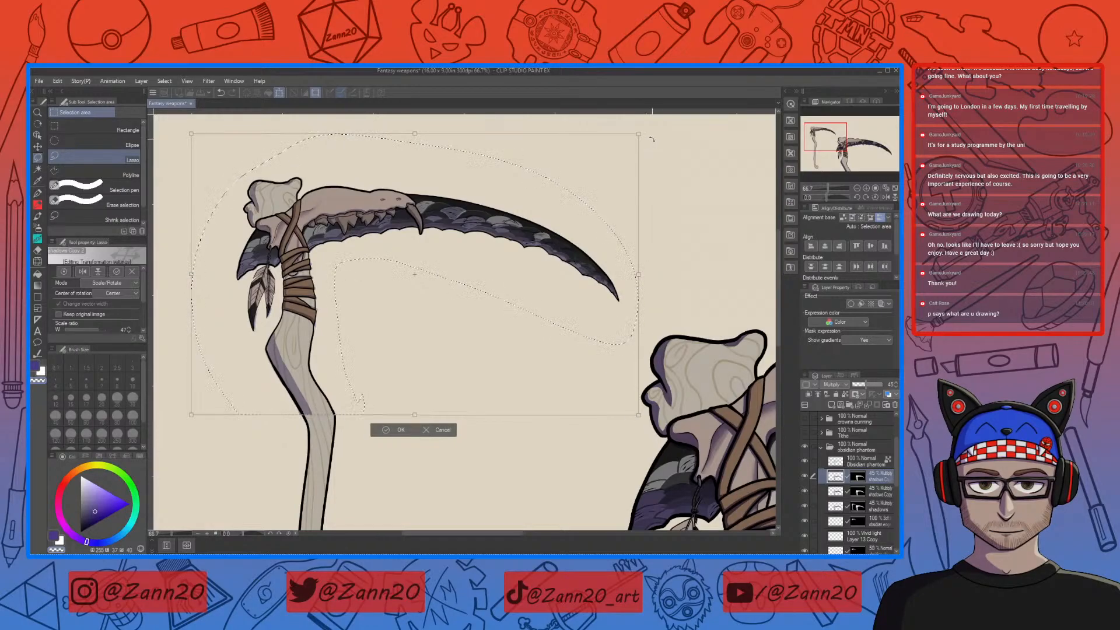
drag(651, 136, 650, 136)
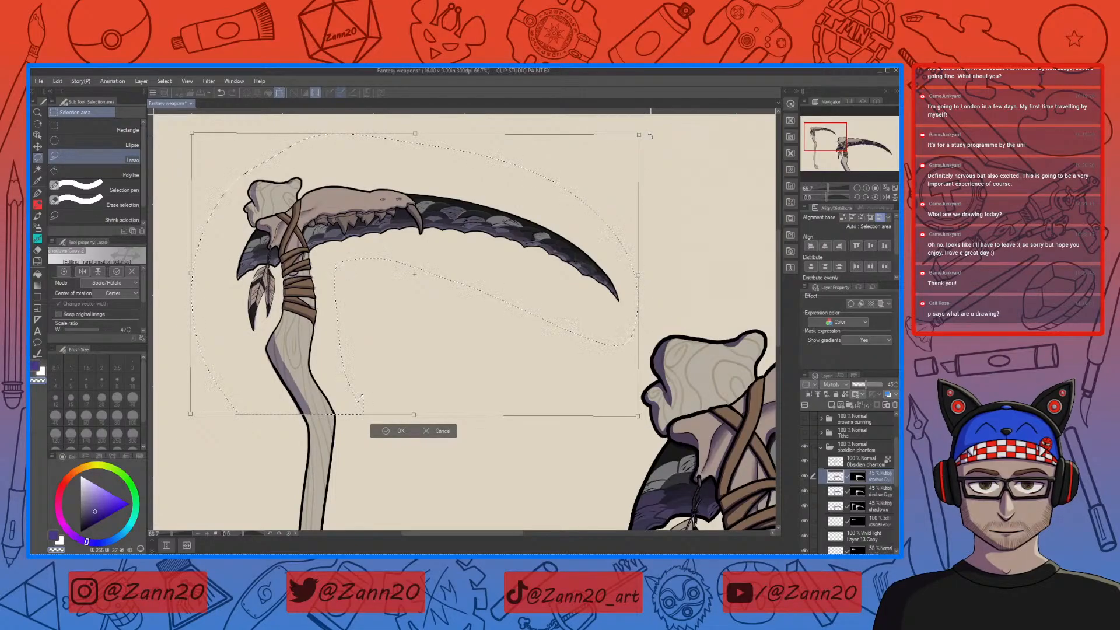
drag(650, 136, 650, 136)
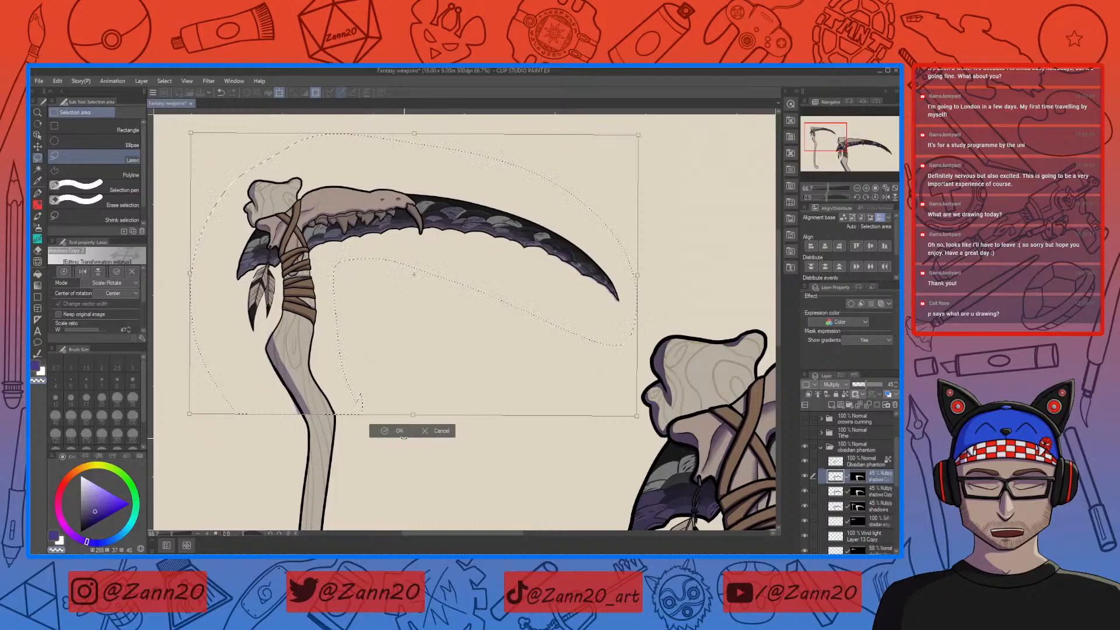
click(392, 432)
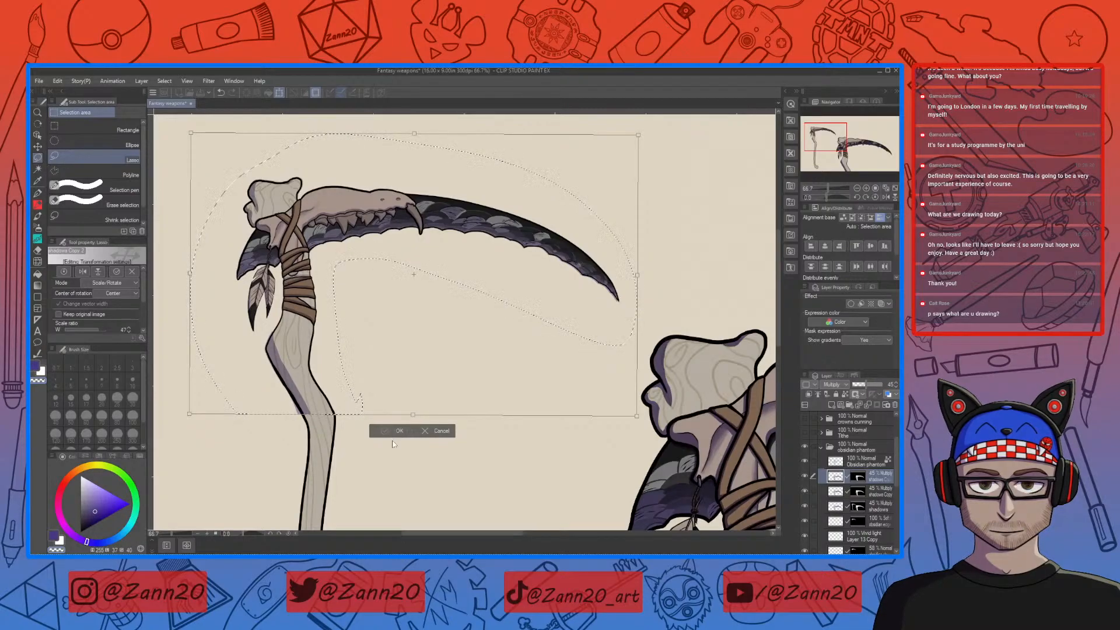
Clear the selection and erase the purple shadow spilling past the lower edge of the small scythe's blade
key(ctrl+d)
key(e)
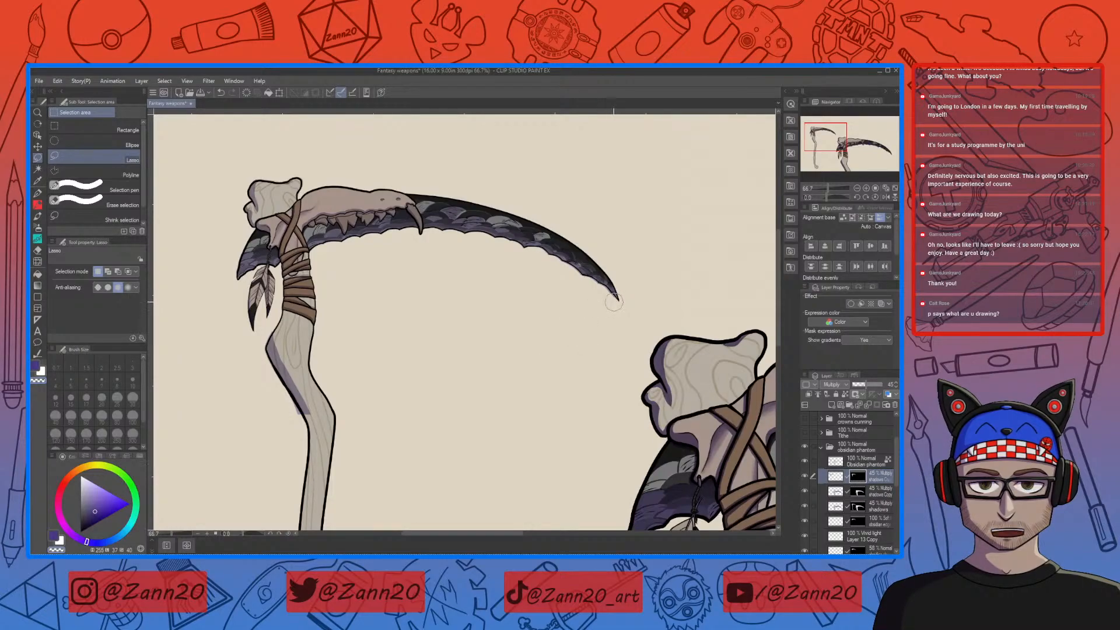
key(ctrl+plus)
key(ctrl+plus)
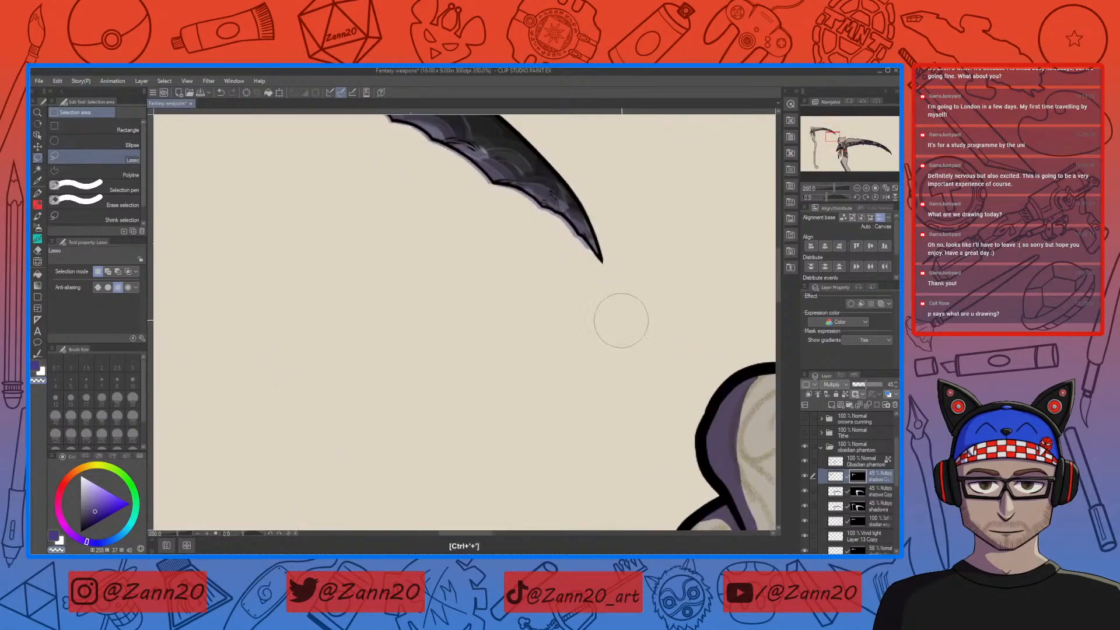
key(ctrl+plus)
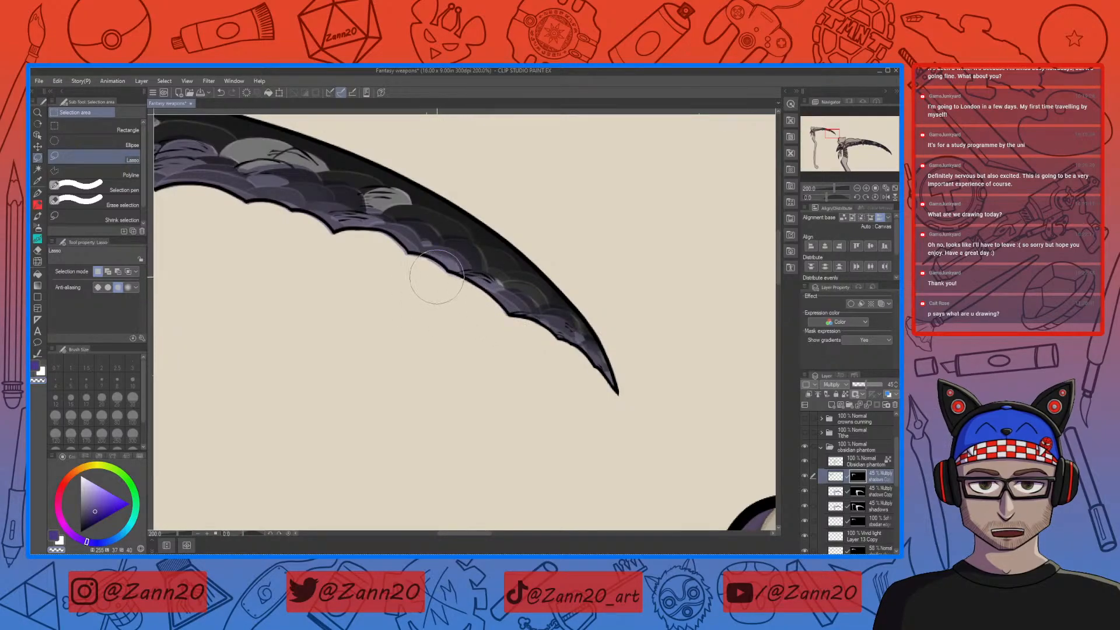
drag(403, 315, 535, 420)
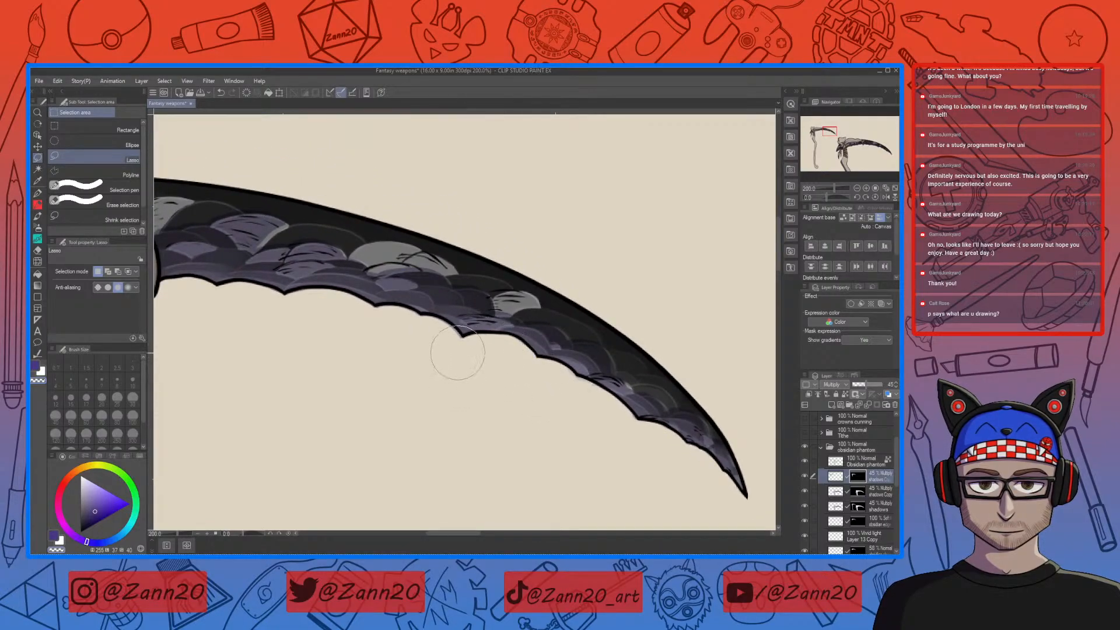
drag(390, 371, 583, 382)
drag(452, 394, 655, 379)
drag(382, 413, 552, 332)
drag(479, 370, 537, 340)
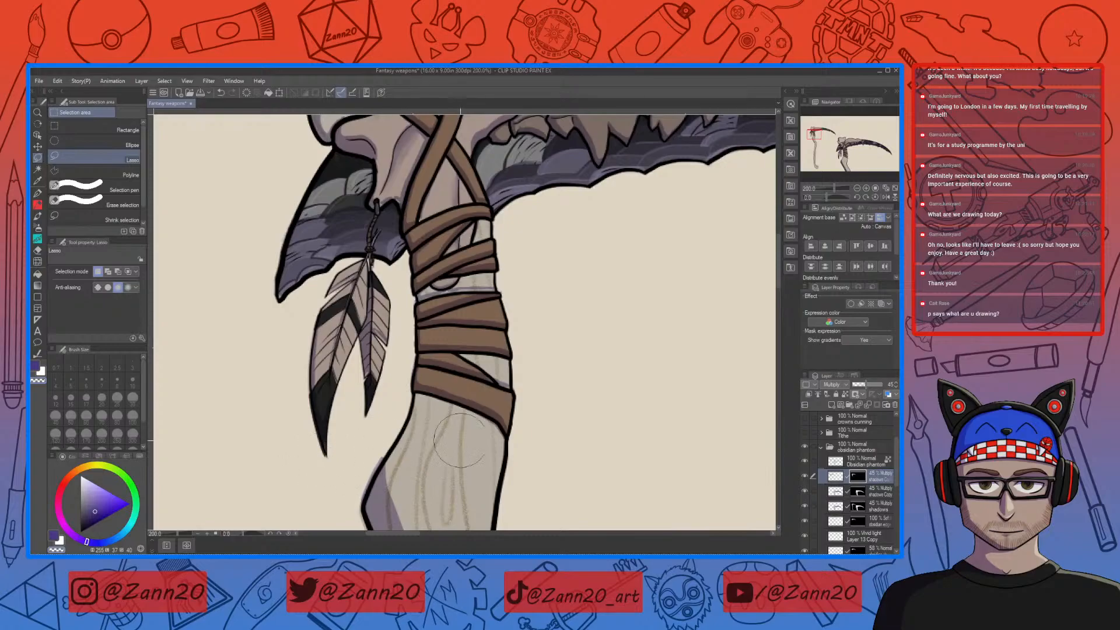
Undo the last erasure and clean up the shadow spill around the small scythe's bone knob and skull
key(ctrl+z)
scroll(548, 420, up, 5)
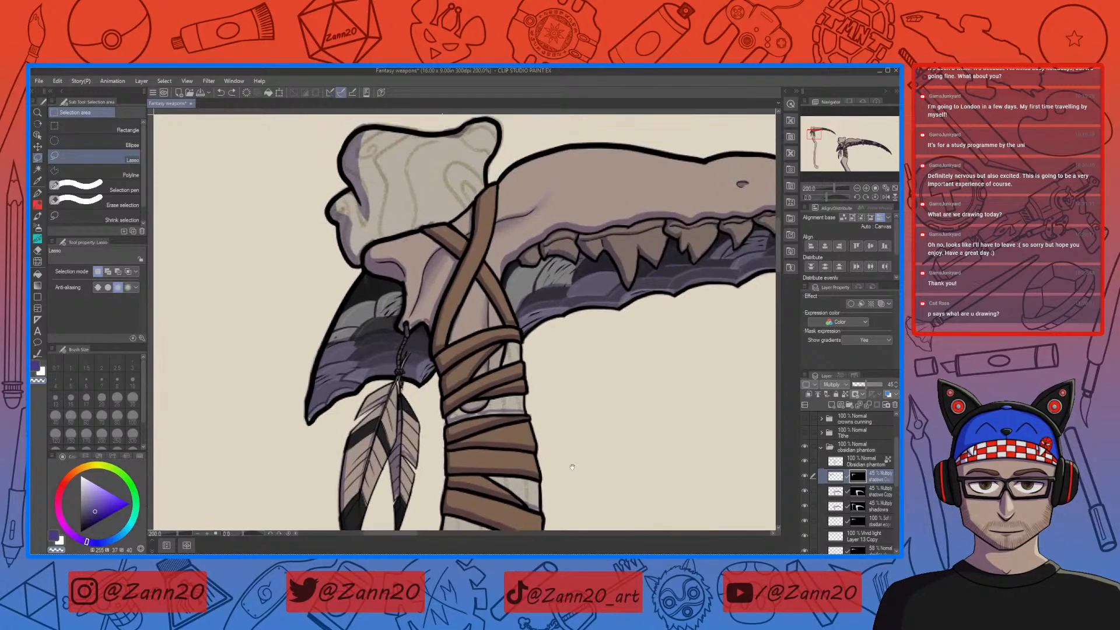
drag(355, 160, 341, 168)
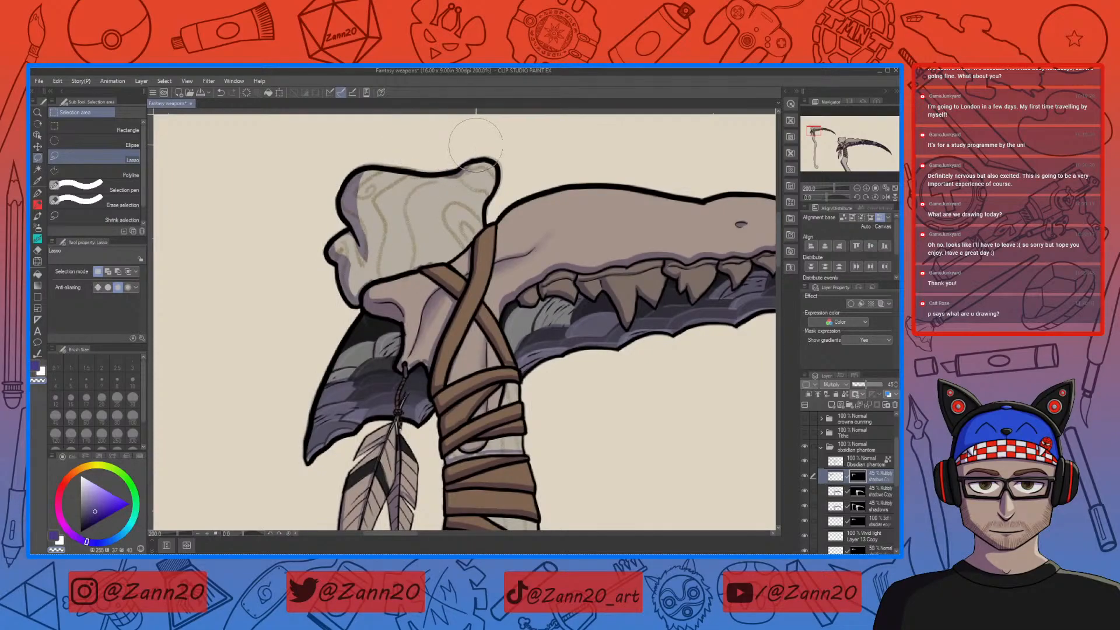
drag(575, 444, 521, 317)
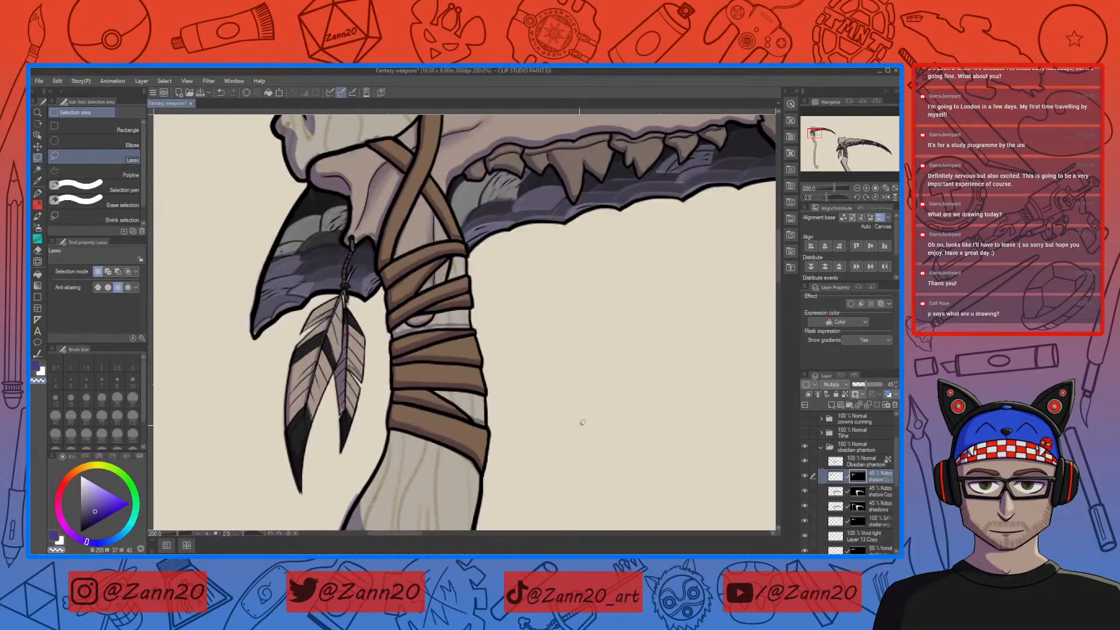
drag(399, 158, 468, 261)
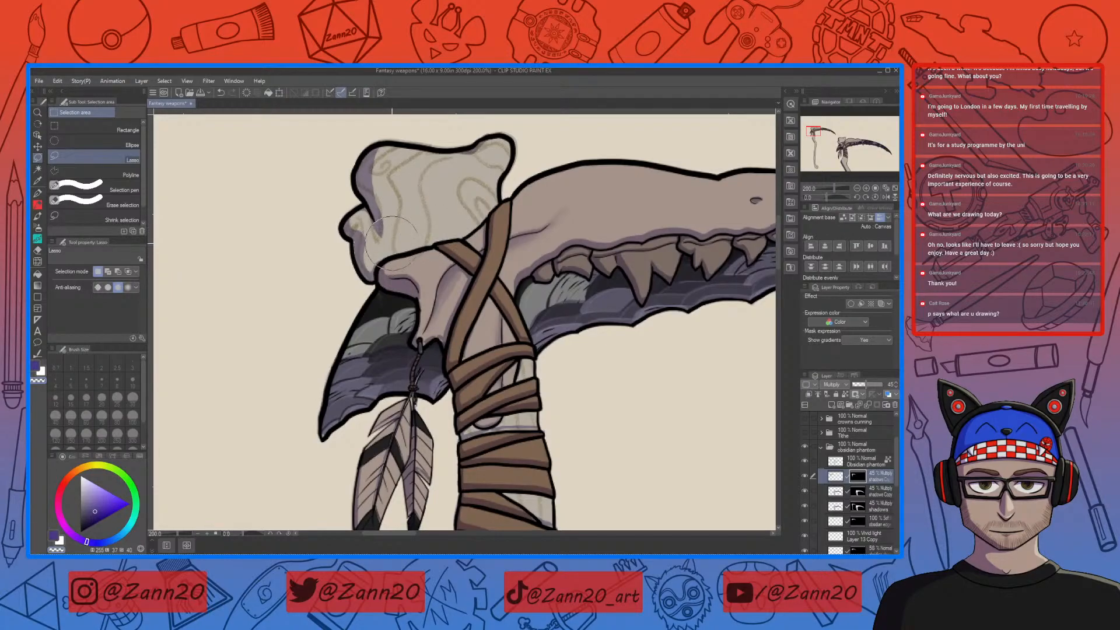
drag(373, 245, 387, 256)
Erase the purple shadow spilling outside the outline of the small scythe's upper handle
drag(634, 471, 563, 301)
drag(565, 478, 529, 228)
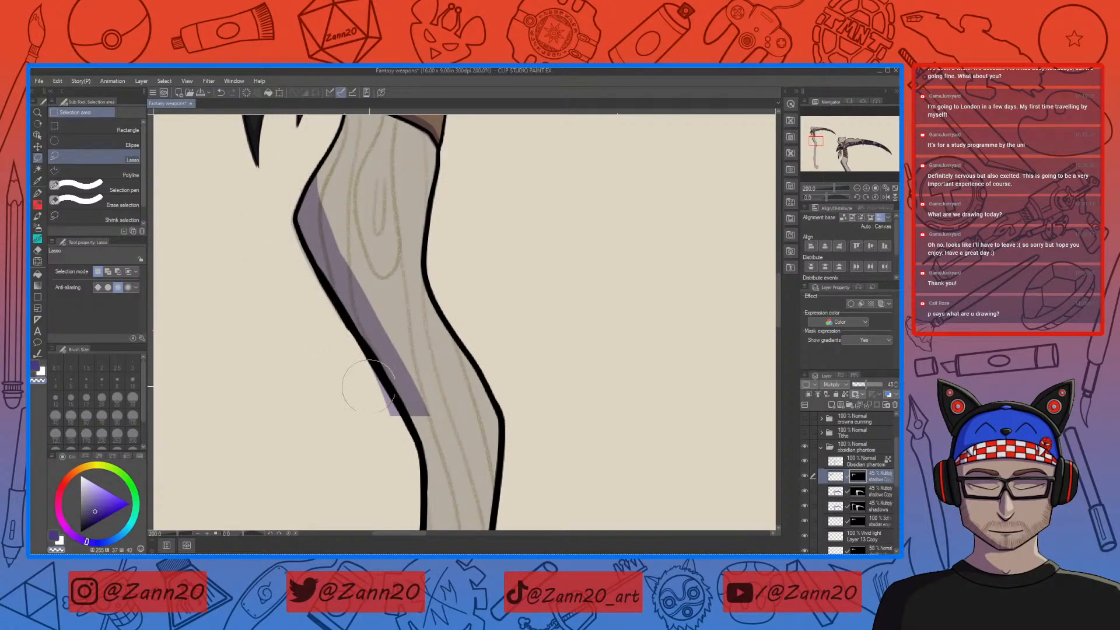
mouse_move(562, 470)
mouse_down()
mouse_move(527, 321)
mouse_move(490, 354)
mouse_up()
key(ctrl+minus)
key(ctrl+minus)
key(ctrl+minus)
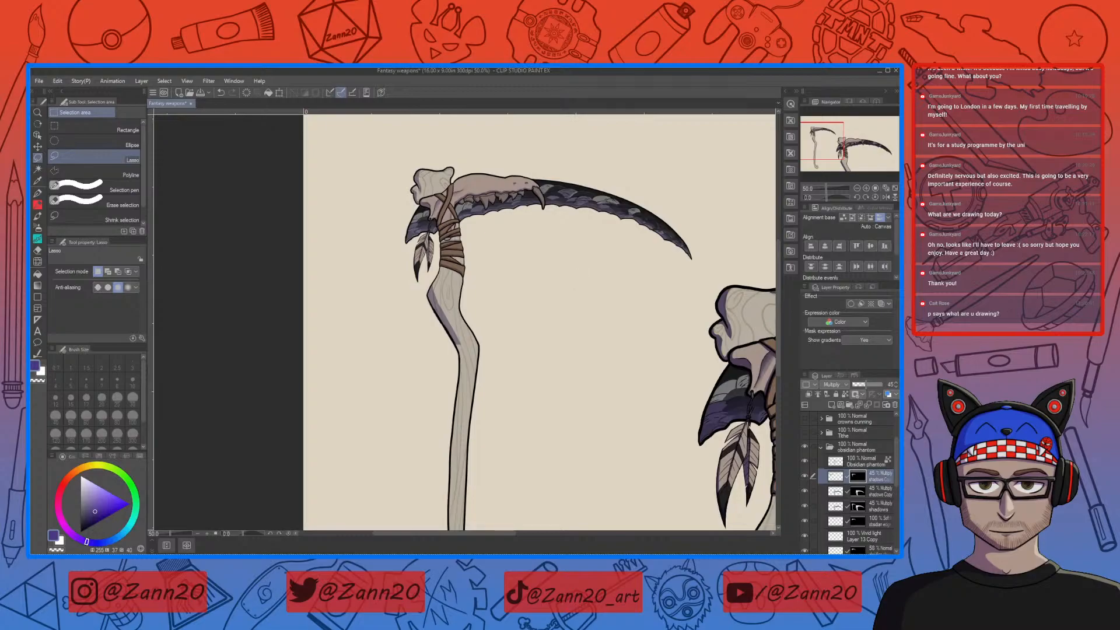
Examine the transferred shadows on the small scythe close up, from the blade and skull to the wrapping and lower handle
key(ctrl+plus)
key(ctrl+plus)
key(ctrl+plus)
drag(526, 218, 584, 502)
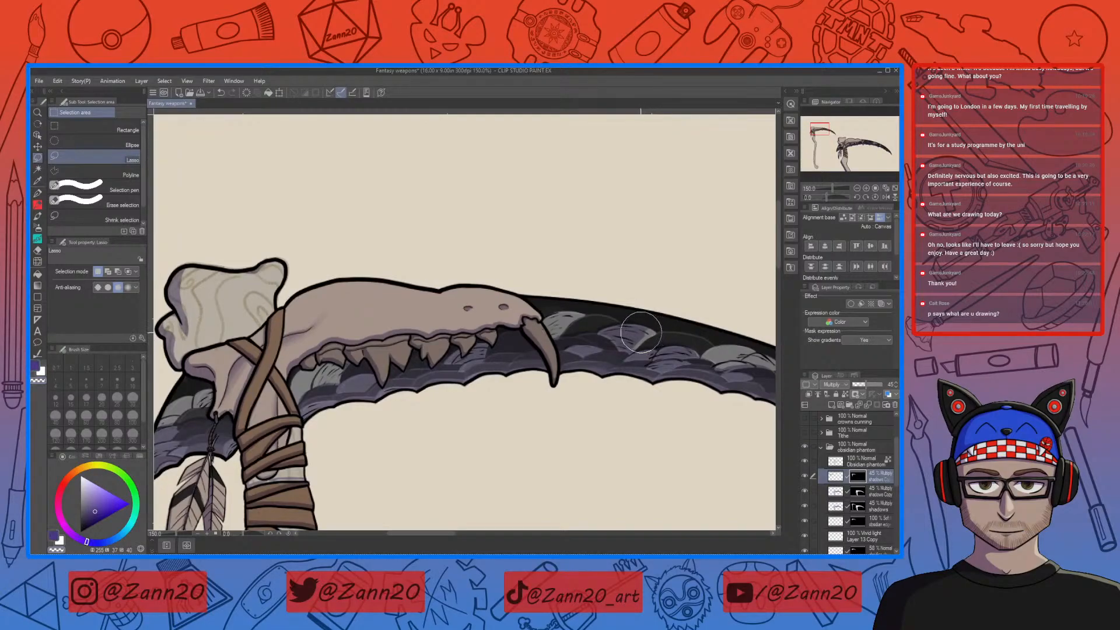
click(843, 478)
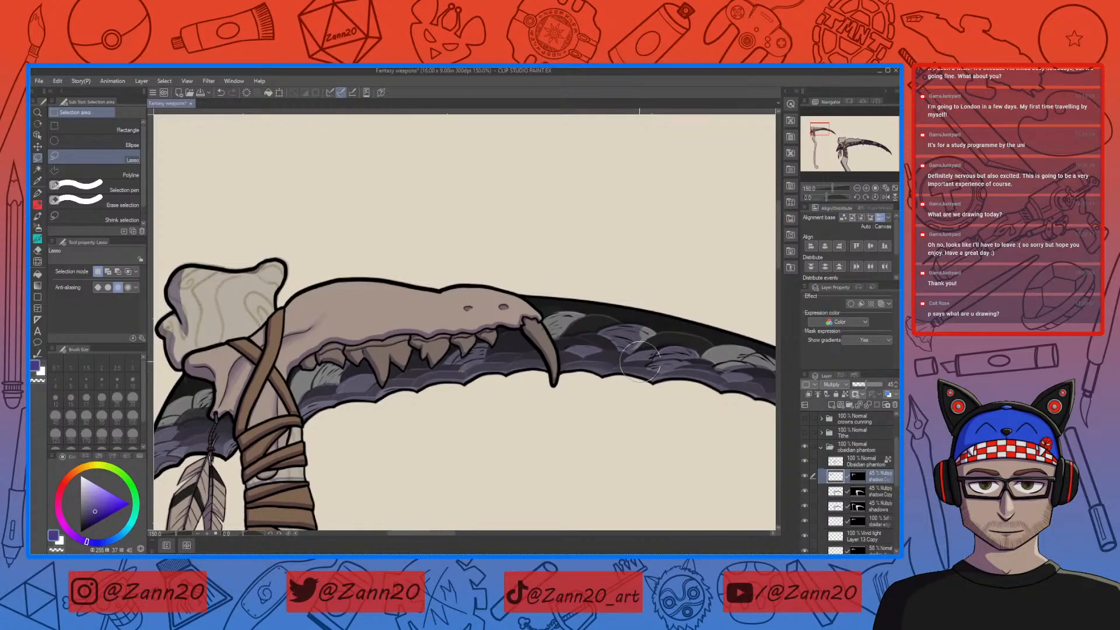
key(ctrl+z)
key(p)
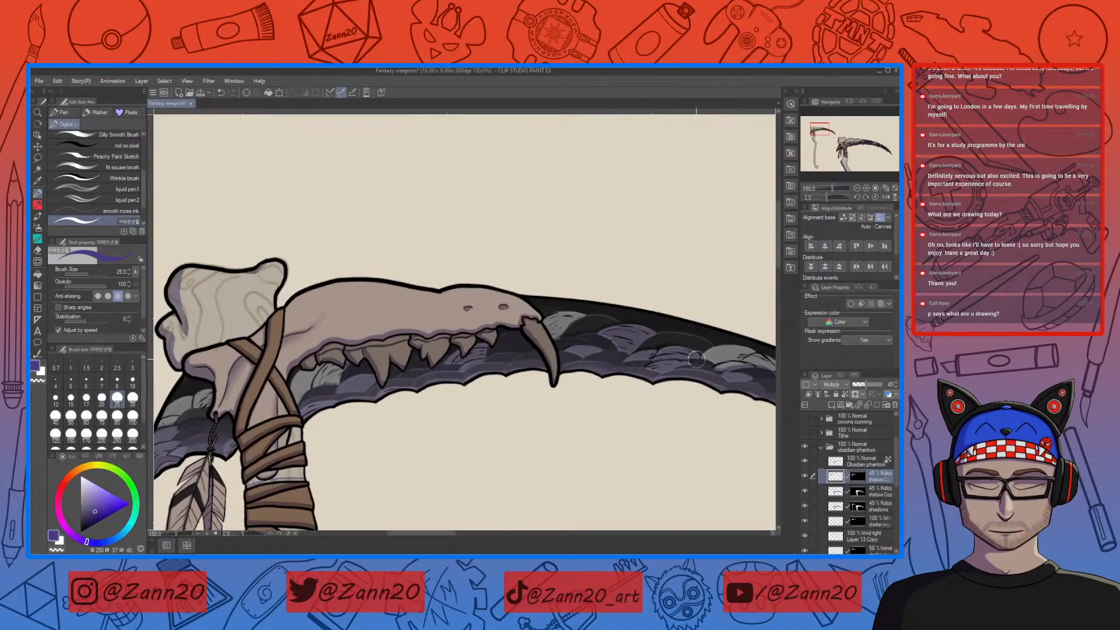
drag(665, 446, 654, 430)
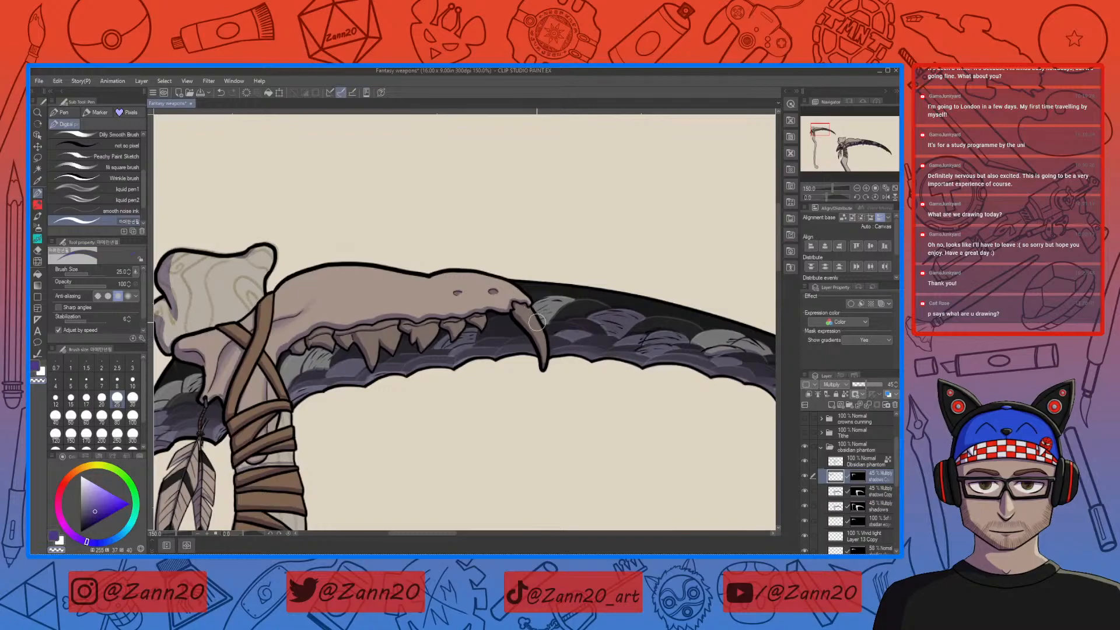
key(ctrl+minus)
key(ctrl+minus)
key(ctrl+minus)
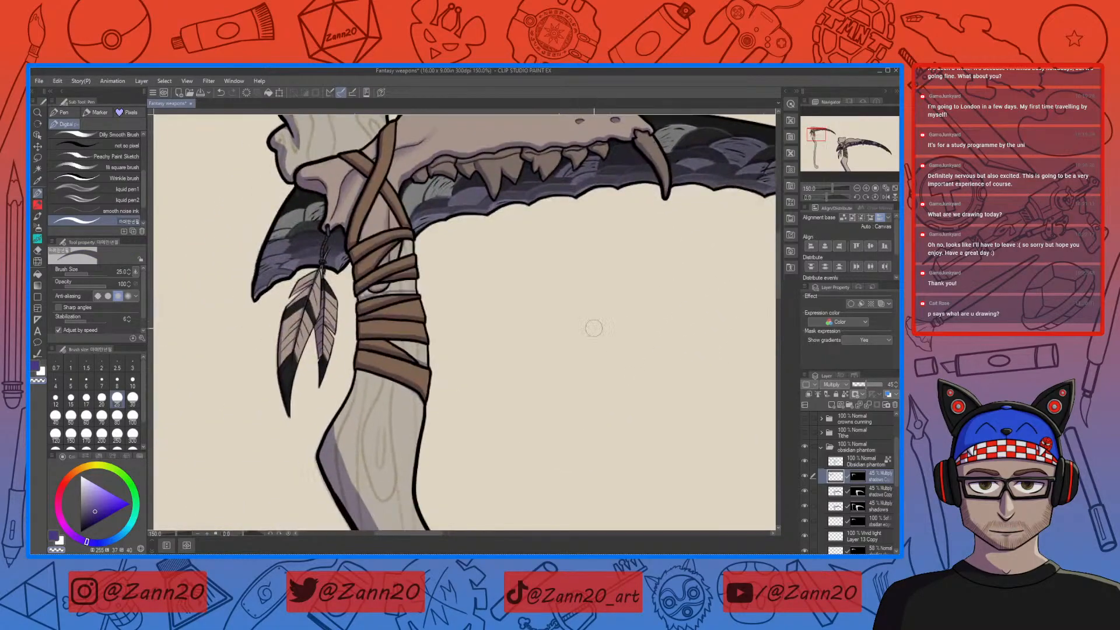
key(ctrl+minus)
drag(597, 412, 506, 233)
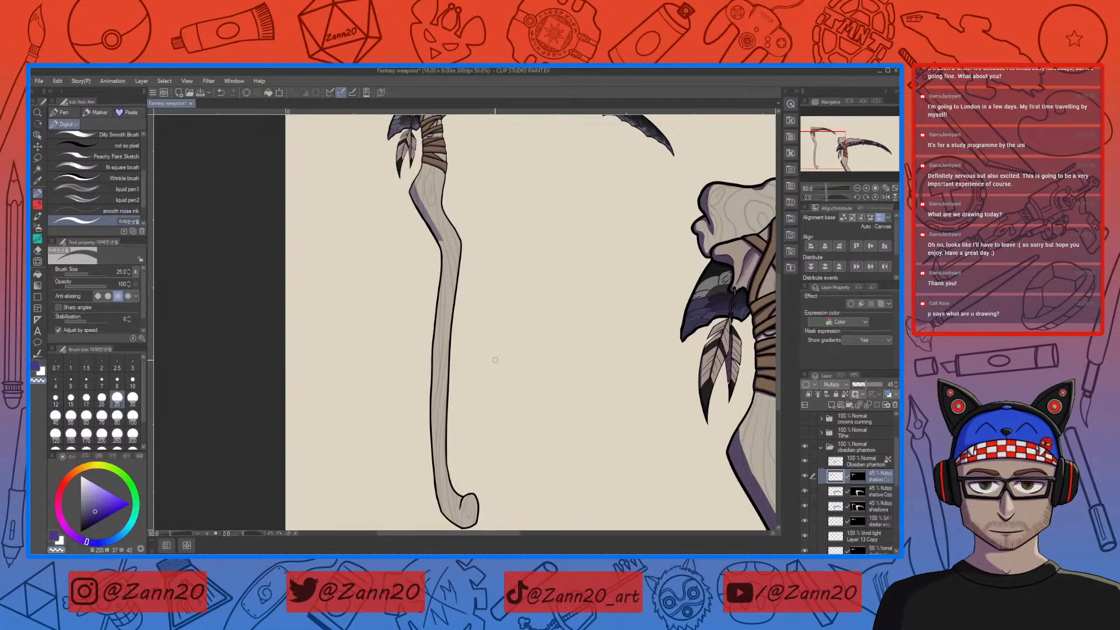
Sample a light colour from the small scythe's handle and load the shadows layer's mask as a selection
key(c)
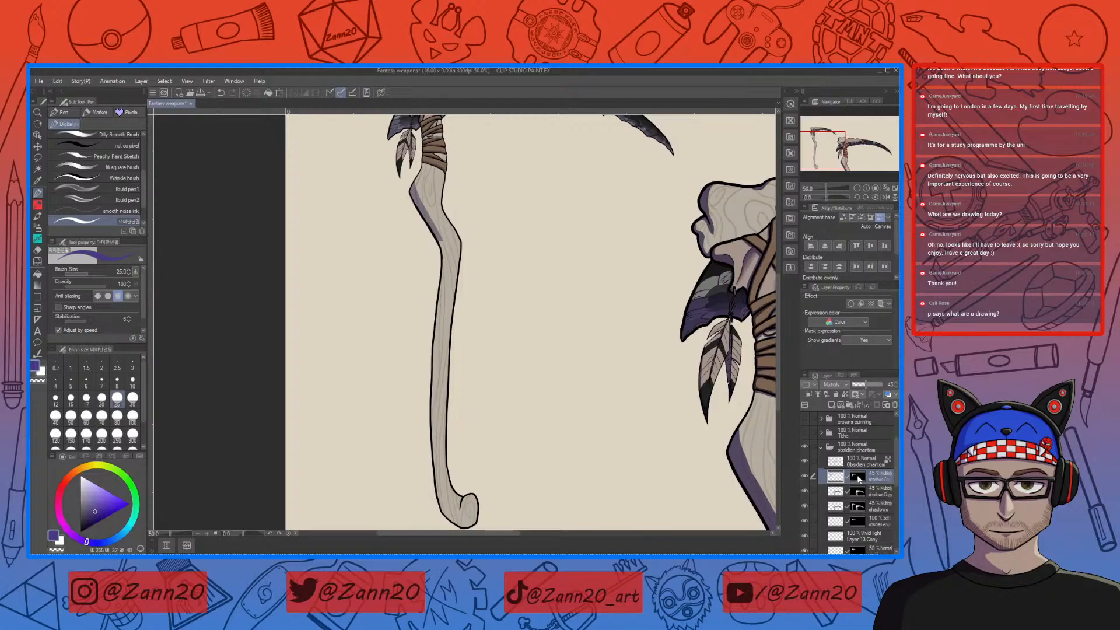
alt+click(438, 238)
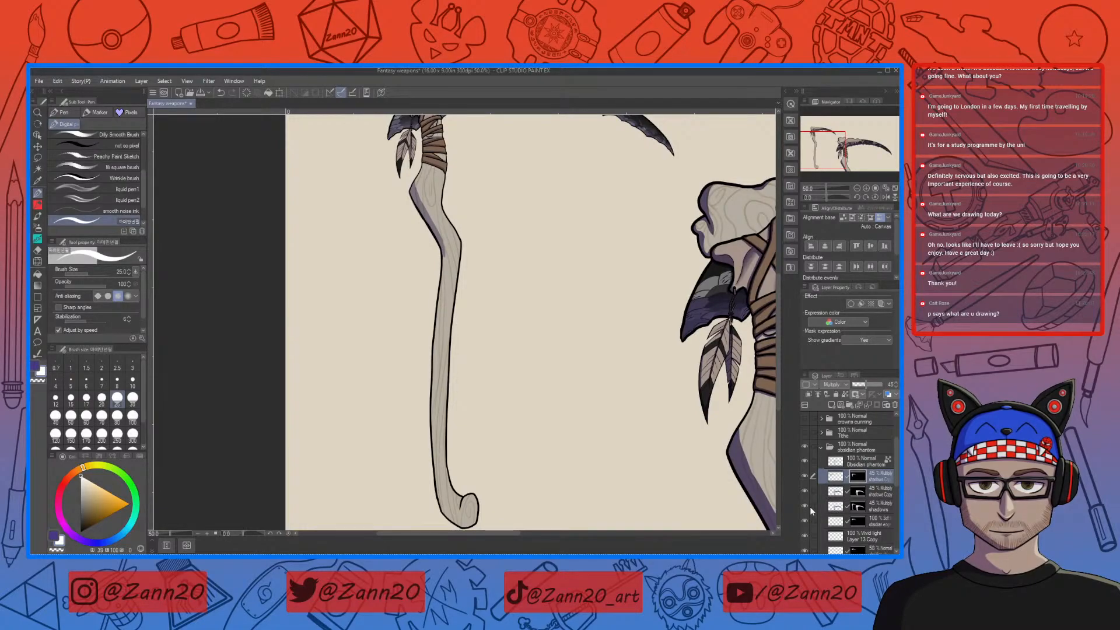
key(w)
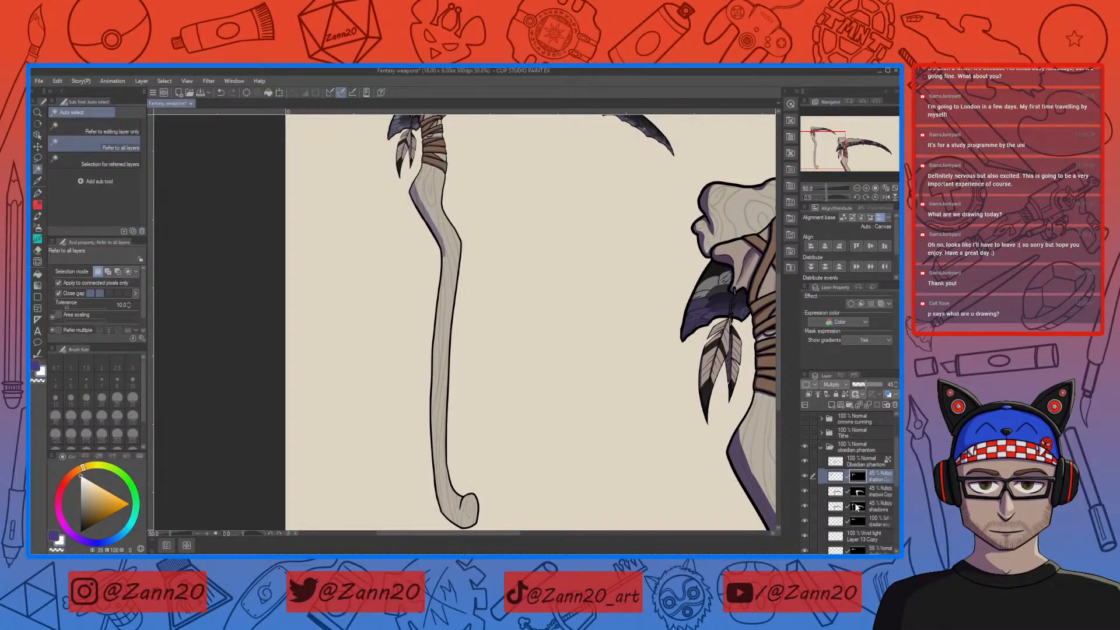
click(856, 506)
ctrl+click(856, 506)
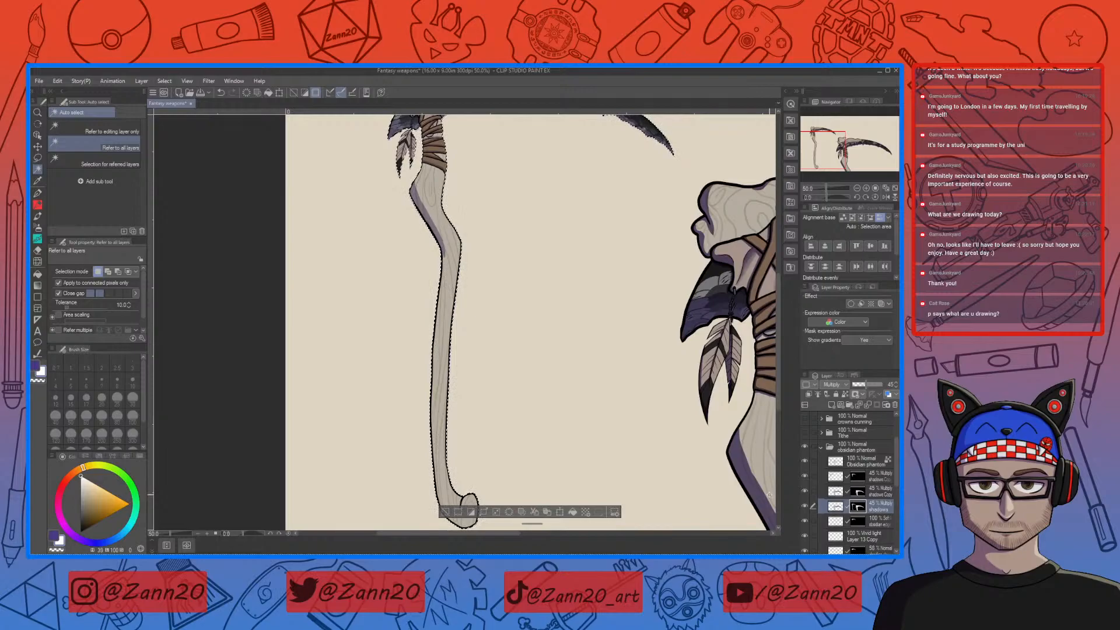
On the uppermost shadow copy layer, set the pen's brush size to 170 and switch to the soft sketch pencil
key(p)
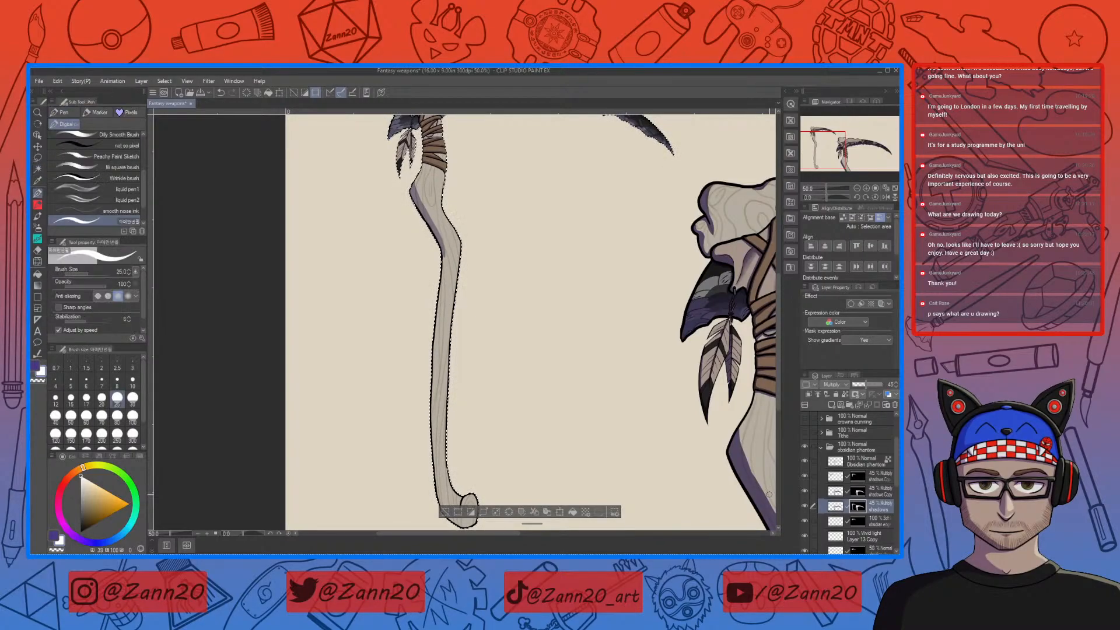
click(837, 479)
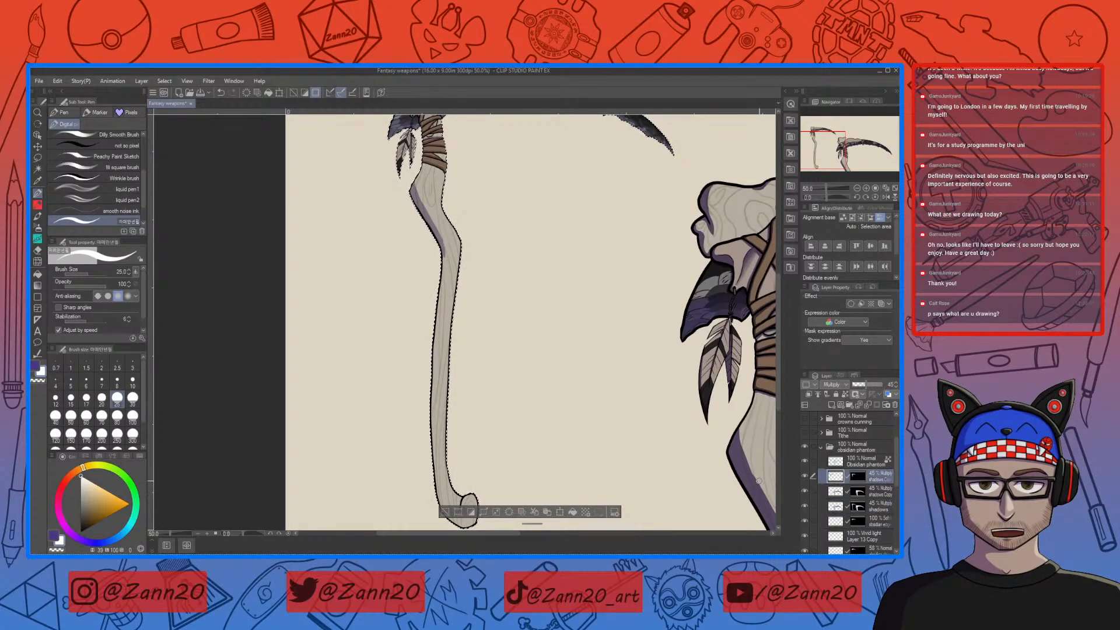
key(bracketright)
key(bracketright)
key(bracketright)
key(bracketright)
key(bracketright)
key(bracketright)
key(bracketright)
key(bracketright)
key(bracketright)
key(bracketright)
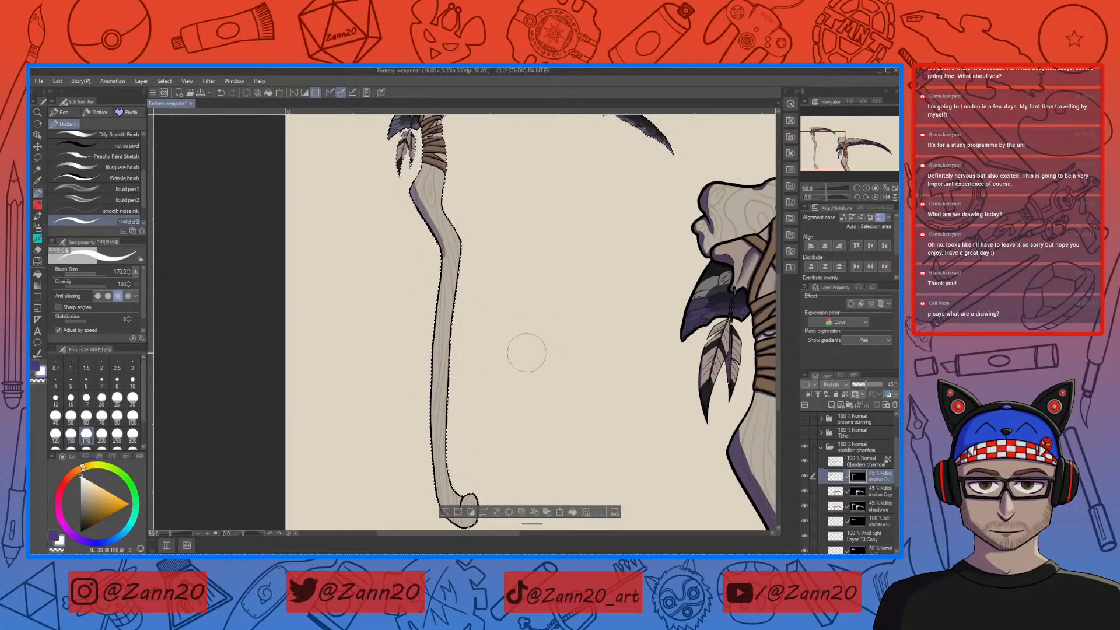
key(p)
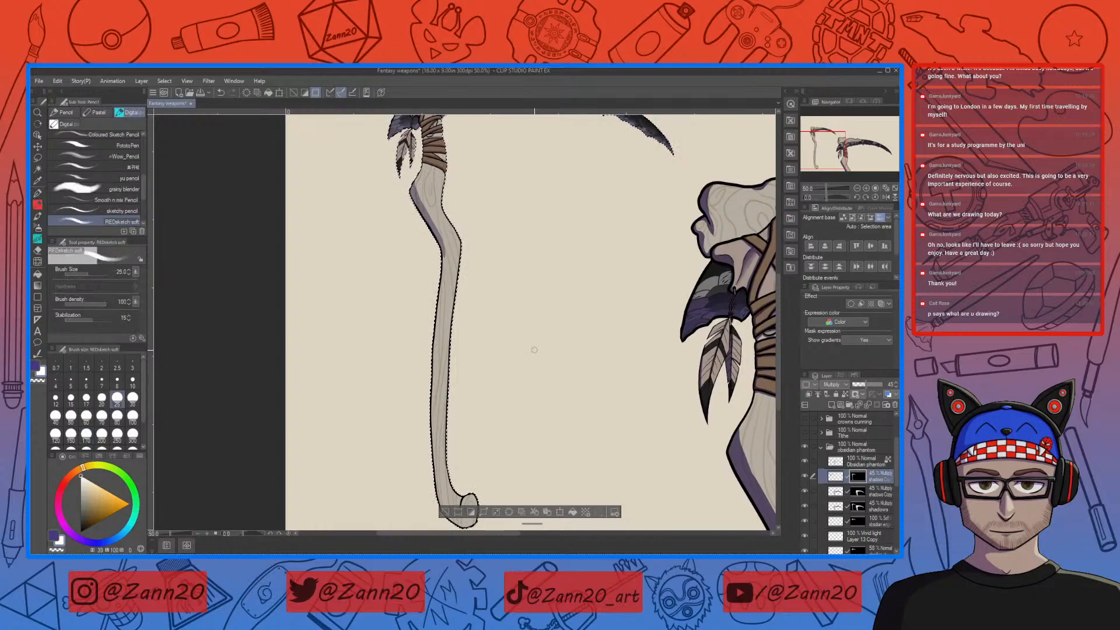
Clear the selection around the small scythe and set up the Digital pen brush at size 25
key(p)
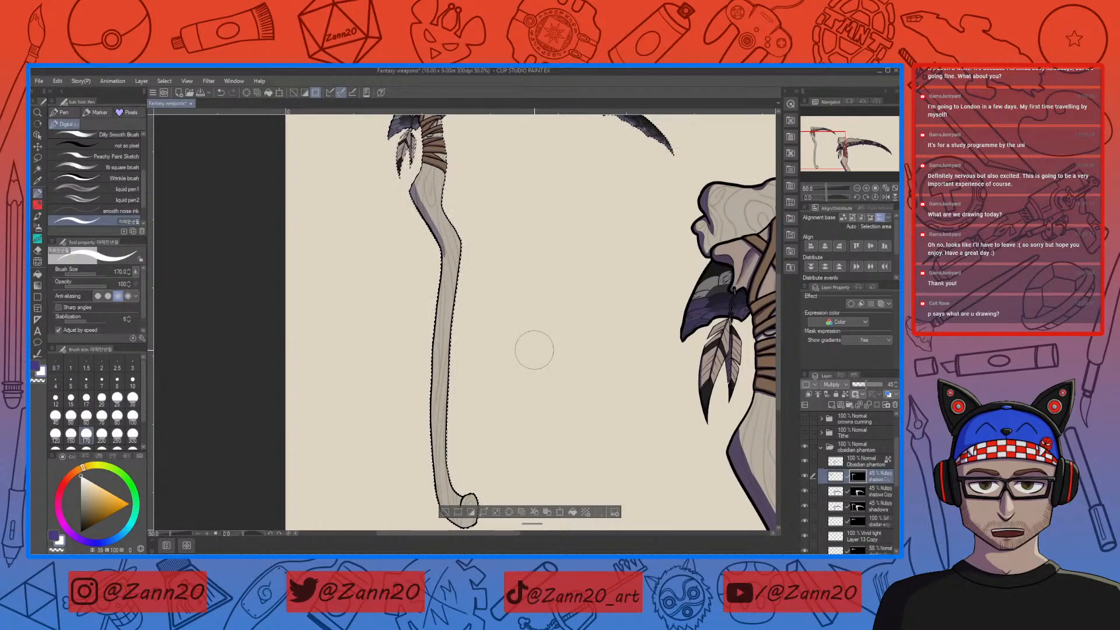
key(bracketleft)
key(bracketleft)
key(bracketleft)
key(bracketleft)
key(bracketleft)
key(bracketleft)
key(bracketleft)
key(bracketleft)
key(bracketleft)
key(bracketleft)
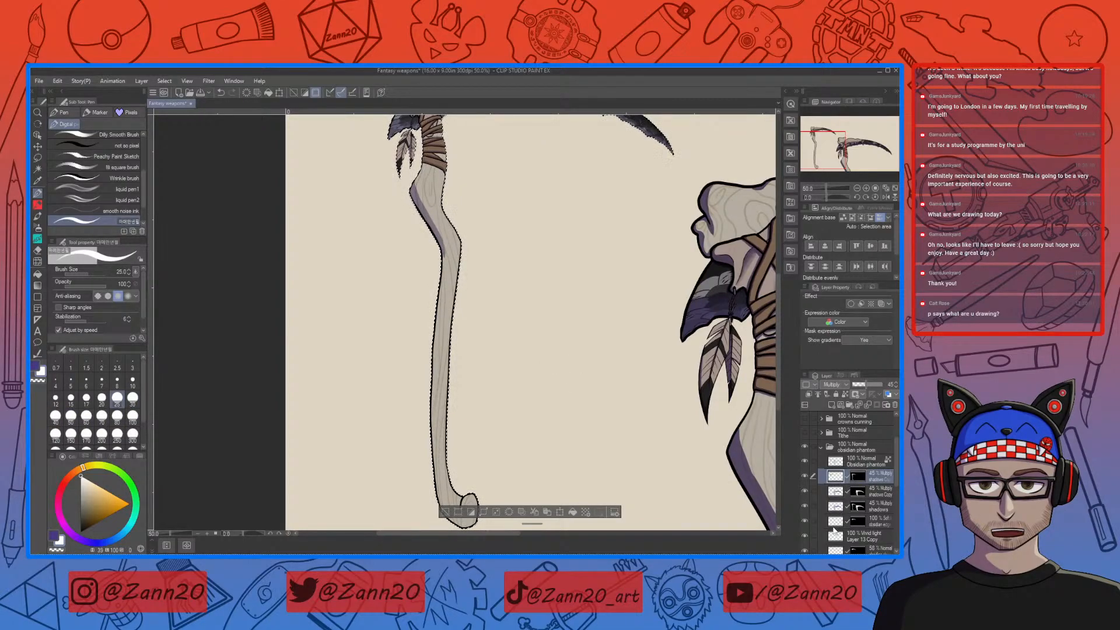
key(w)
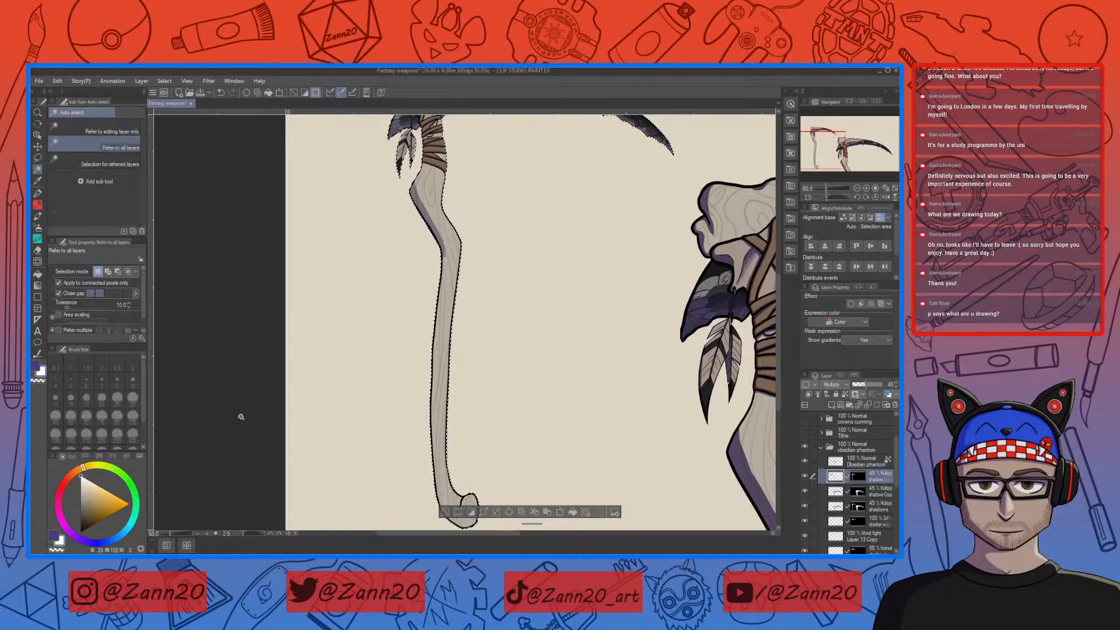
key(ctrl+d)
key(p)
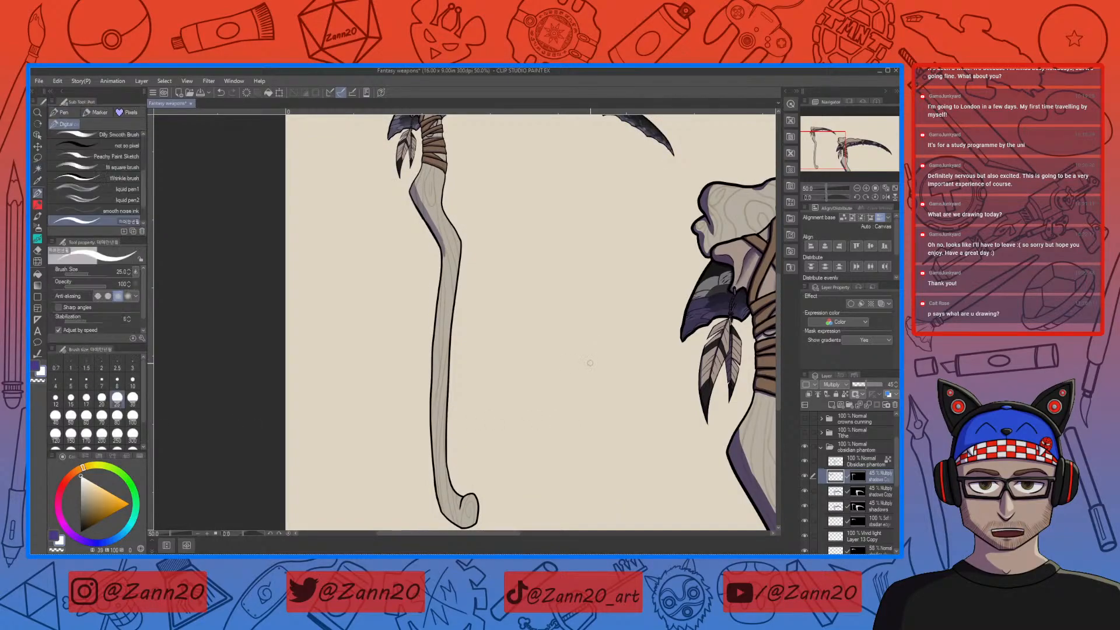
Sample the purple shadow colour and paint a shadow along the left edge of the small scythe's handle down to its foot
right_click(433, 218)
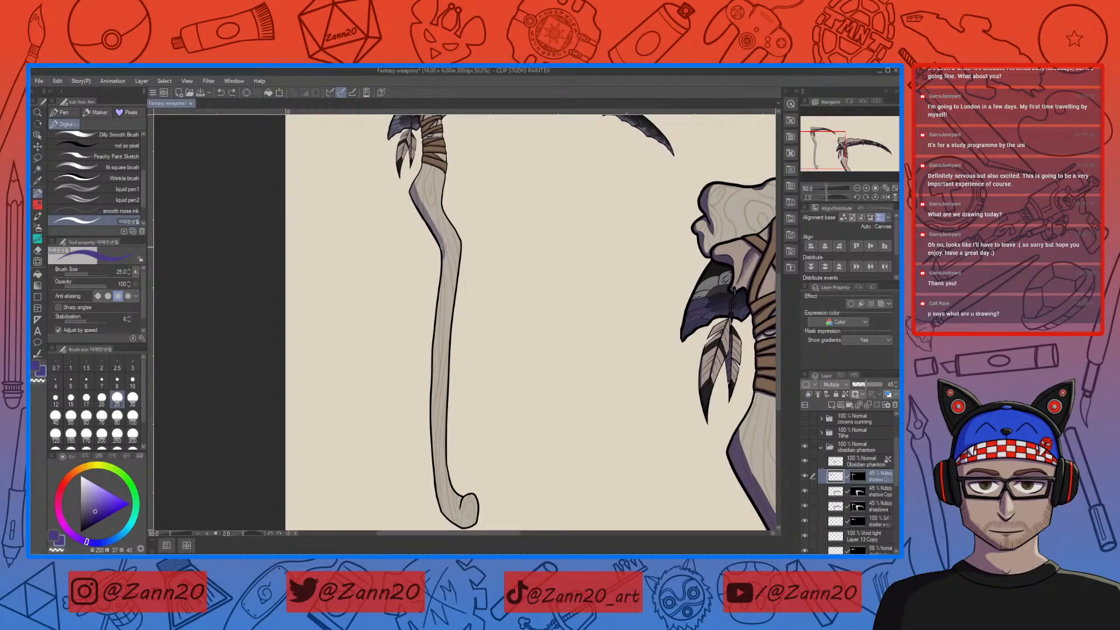
drag(443, 254, 436, 314)
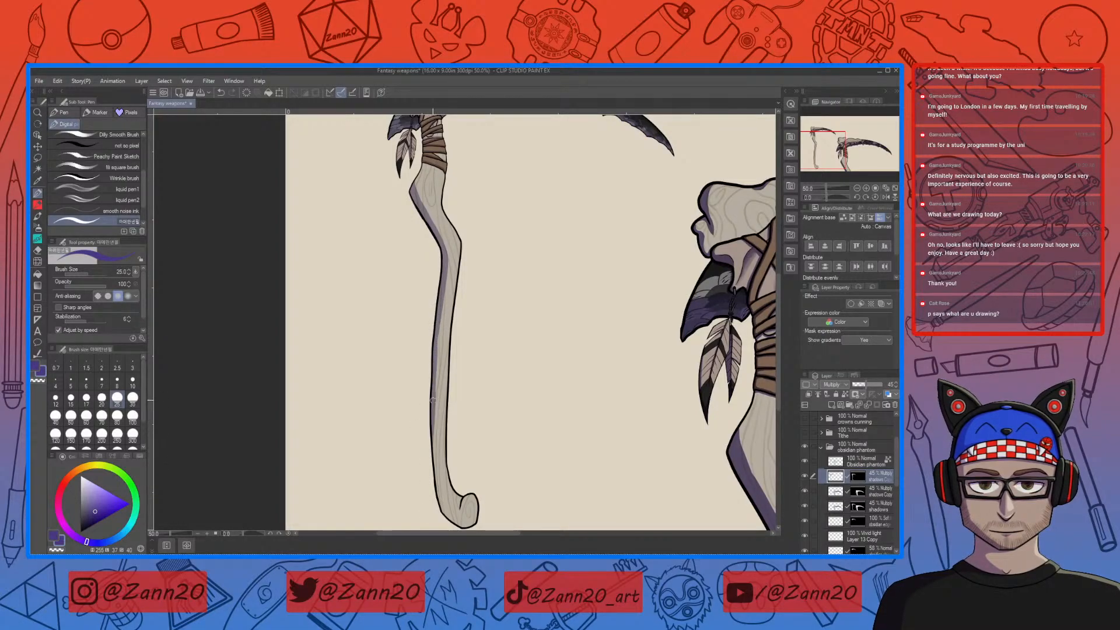
drag(479, 439, 437, 346)
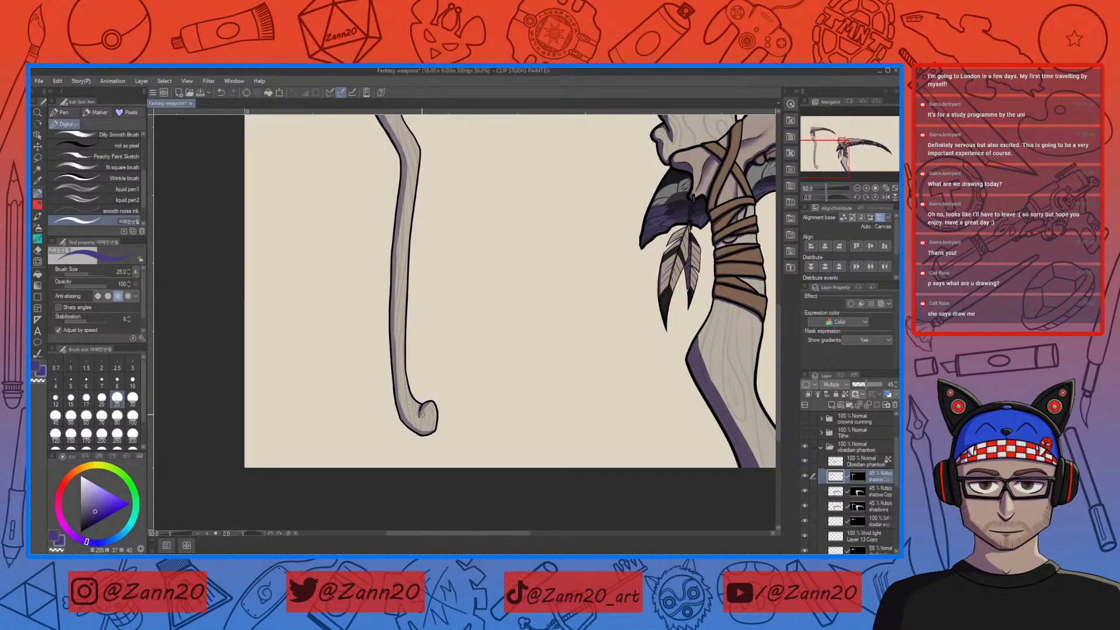
Shade the curled foot of the small scythe's handle and trim the shadow there with transparent colour
key(ctrl+plus)
key(ctrl+plus)
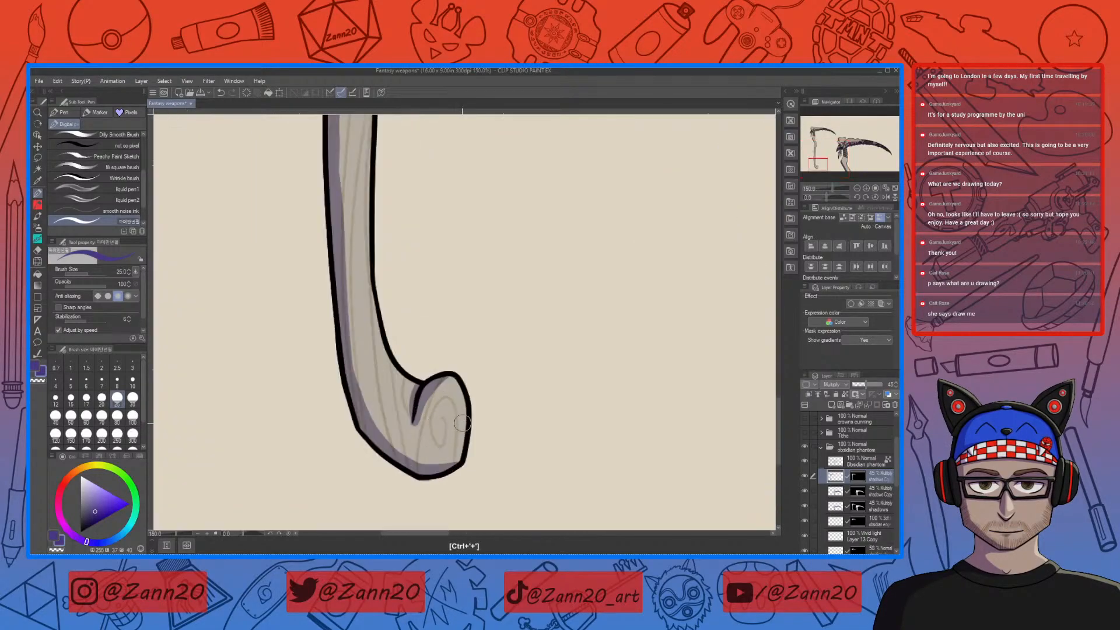
alt+click(435, 399)
drag(418, 393, 414, 415)
key(c)
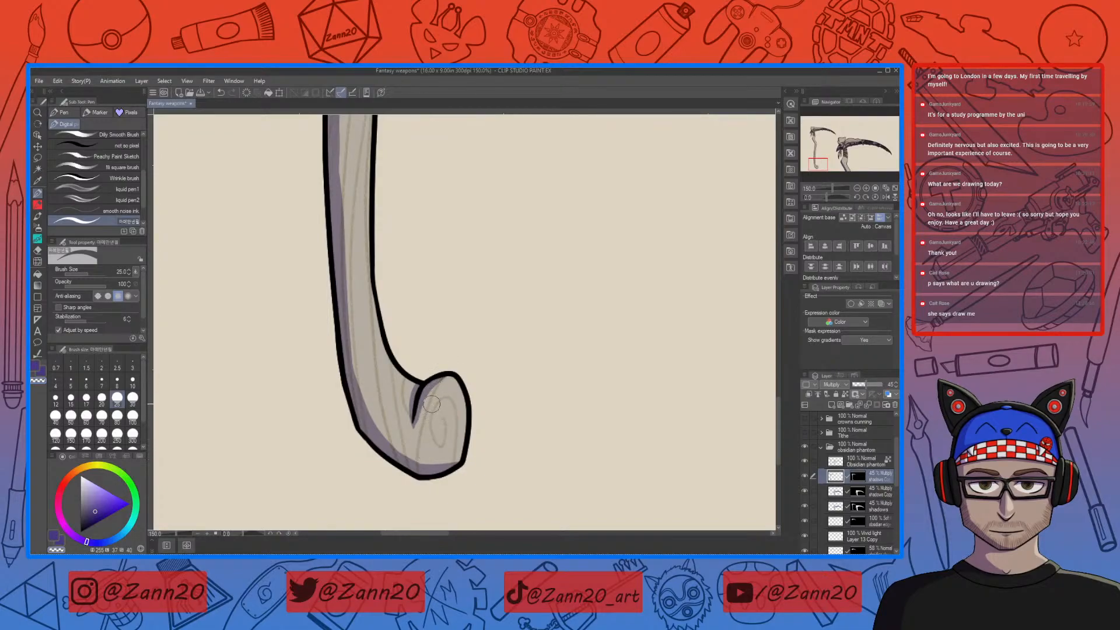
Review both scythes on the whole canvas and compare them with the shadows Copy layer hidden and shown
drag(493, 334, 561, 401)
key(ctrl+minus)
key(ctrl+minus)
key(ctrl+minus)
key(ctrl+minus)
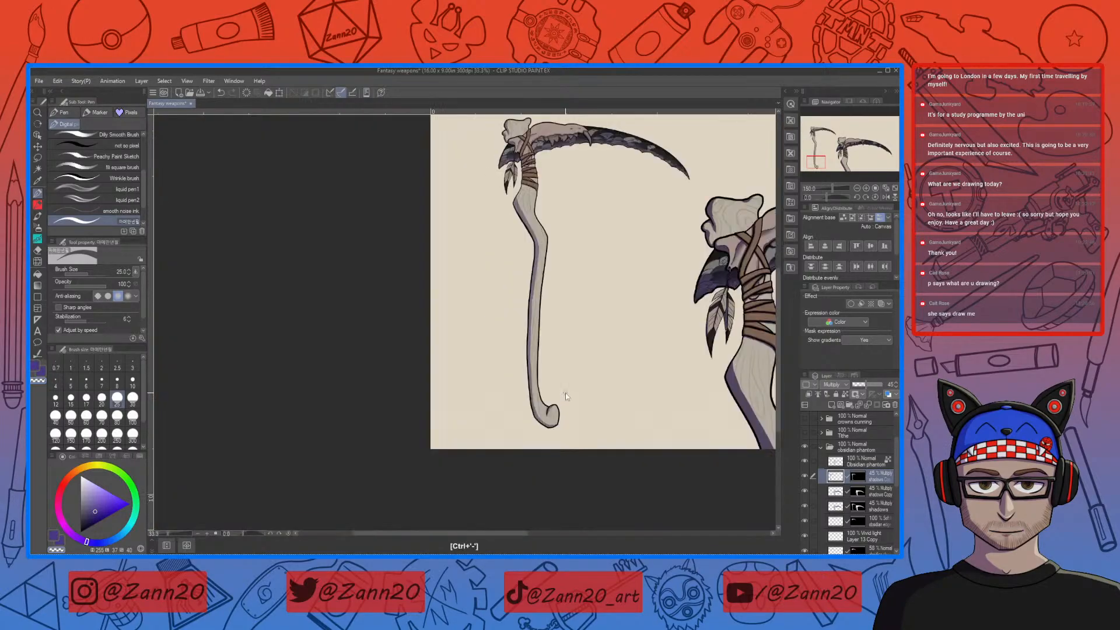
drag(646, 346, 579, 394)
drag(721, 429, 592, 421)
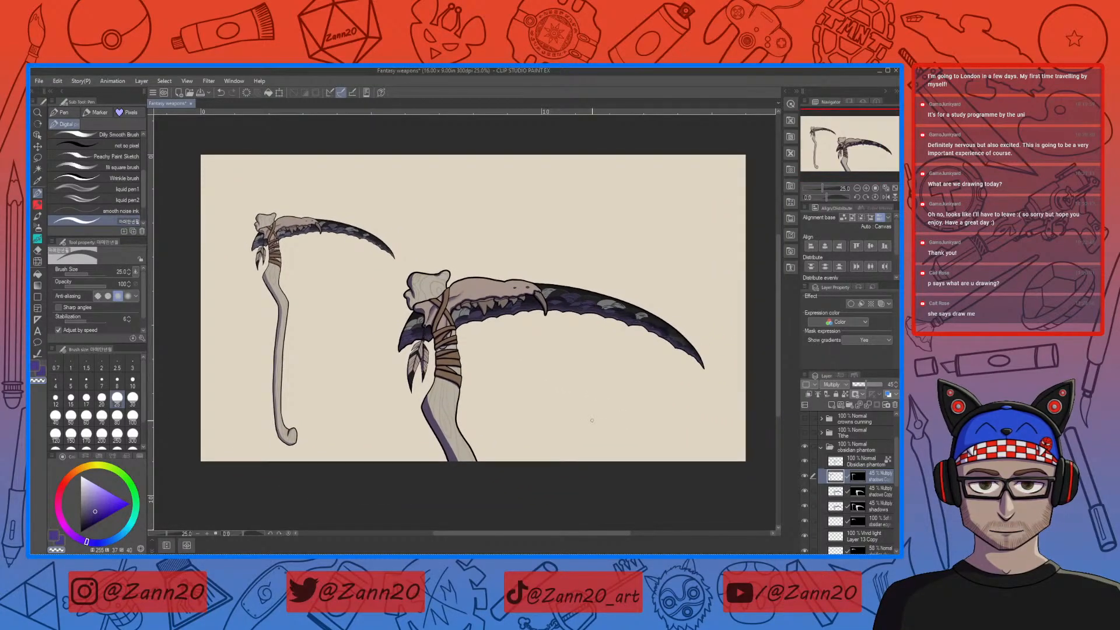
click(804, 491)
click(804, 491)
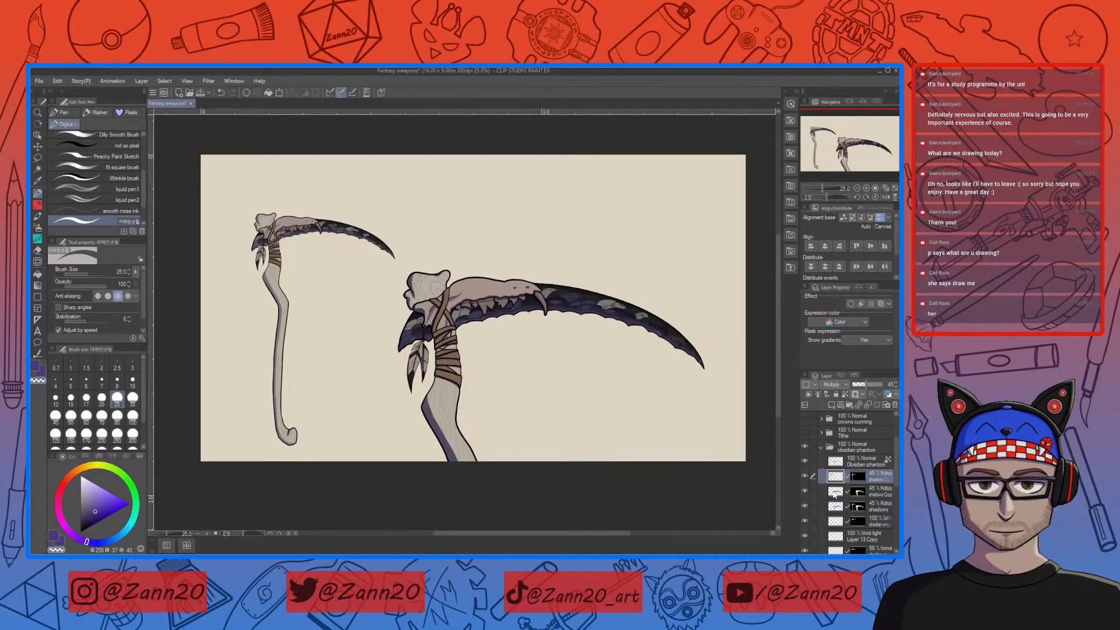
On the shadows Copy layer, erase the extra shadow from the large scythe's lower handle using transparent colour at brush size 250
click(834, 493)
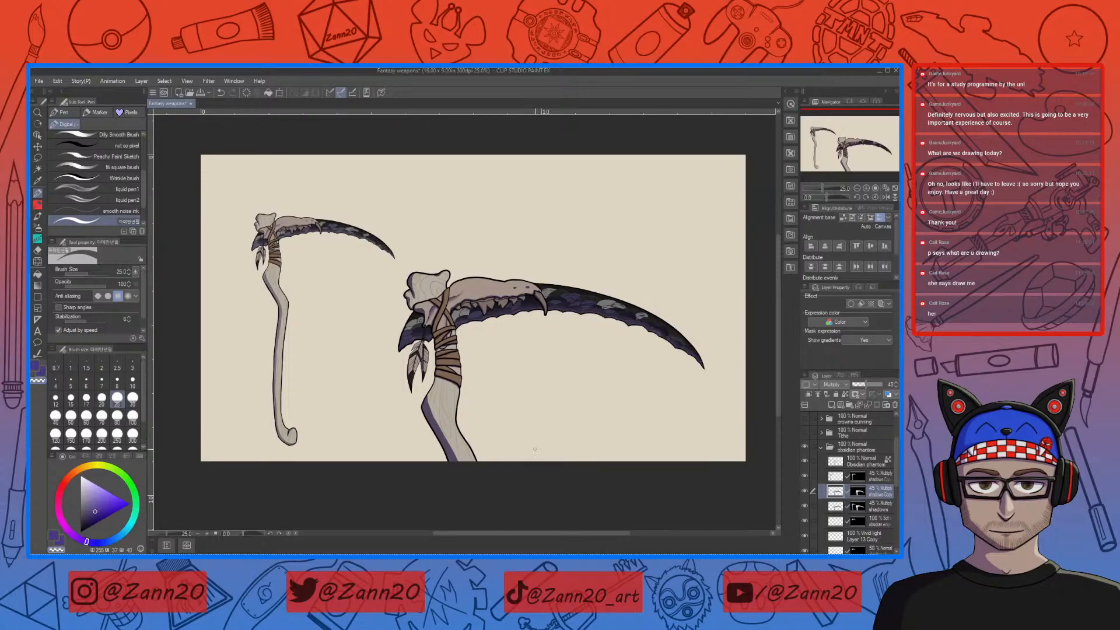
key(bracketright)
key(bracketright)
key(bracketright)
key(bracketright)
key(bracketright)
key(bracketright)
key(bracketright)
key(bracketright)
key(bracketright)
key(bracketright)
key(bracketright)
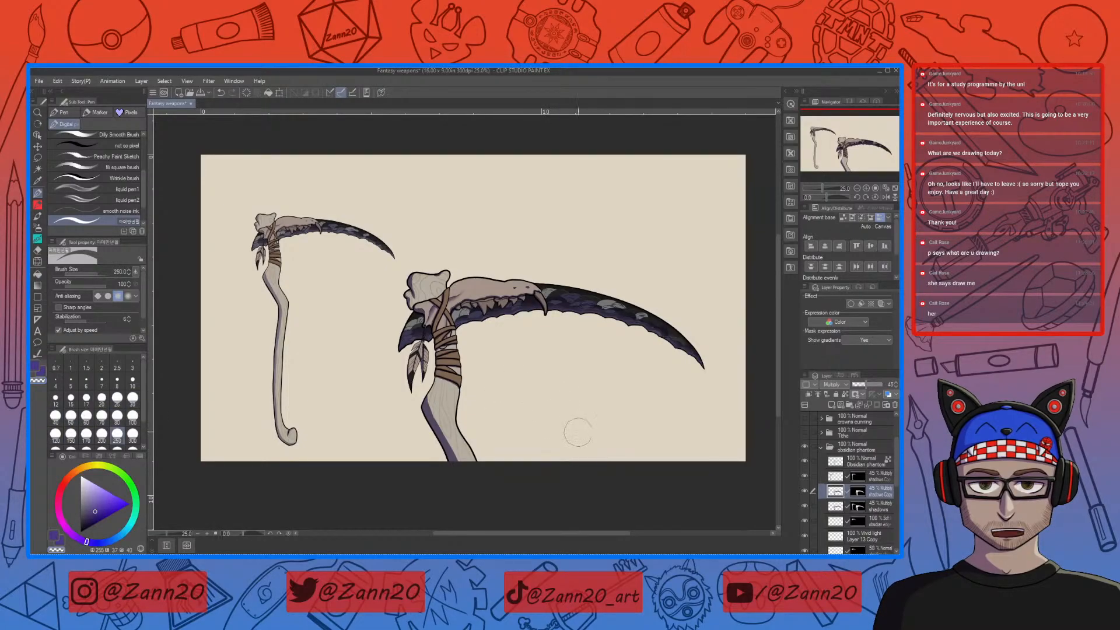
key(x)
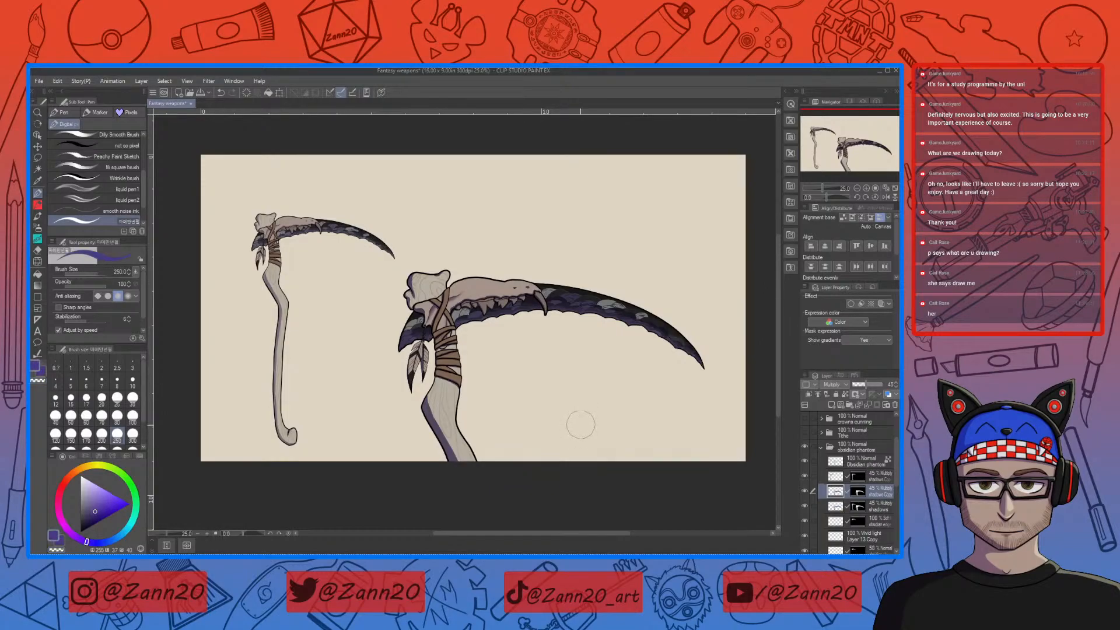
click(80, 472)
key(x)
key(x)
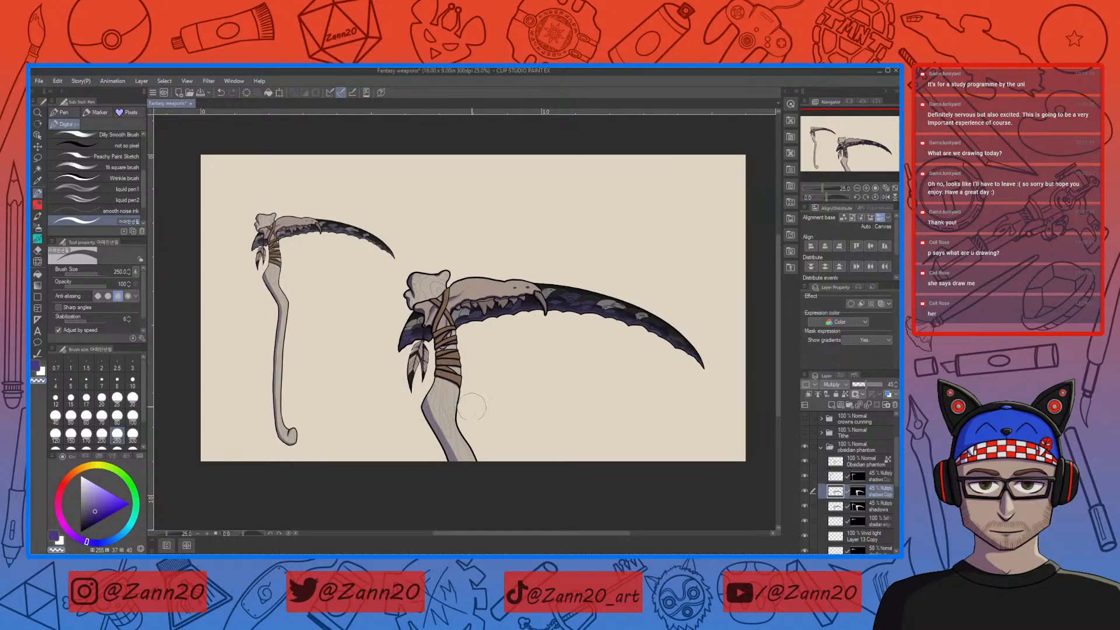
Erase the copied shadow from the back of the large scythe's skull beside the wrappings with the brush at size 80
key(ctrl+plus)
key(ctrl+plus)
key(ctrl+plus)
drag(425, 328, 485, 434)
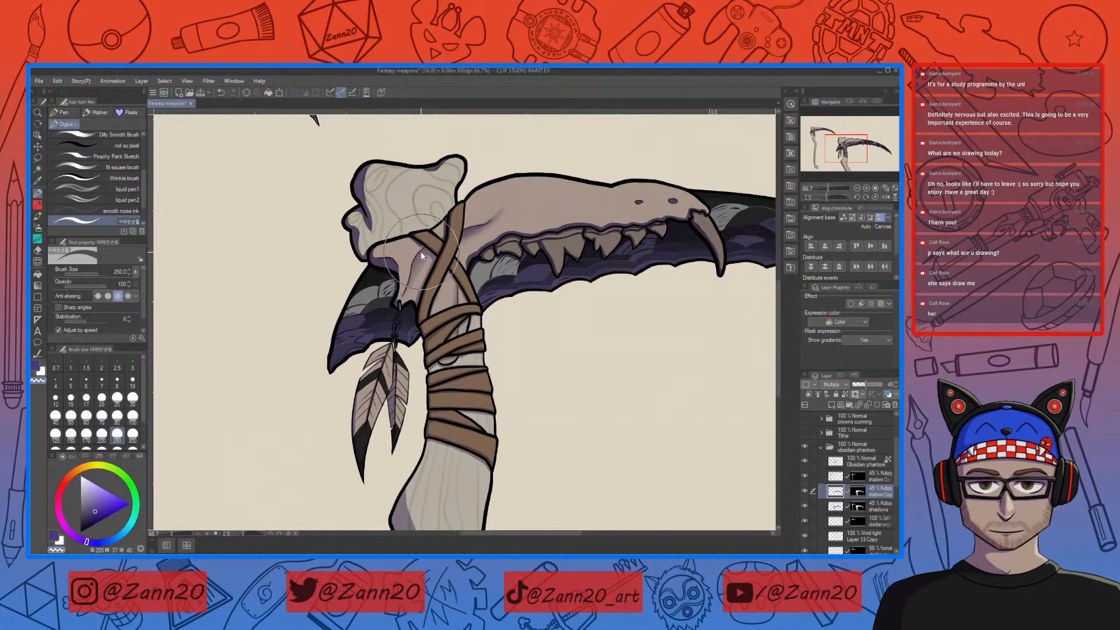
key(ctrl+plus)
key(ctrl+plus)
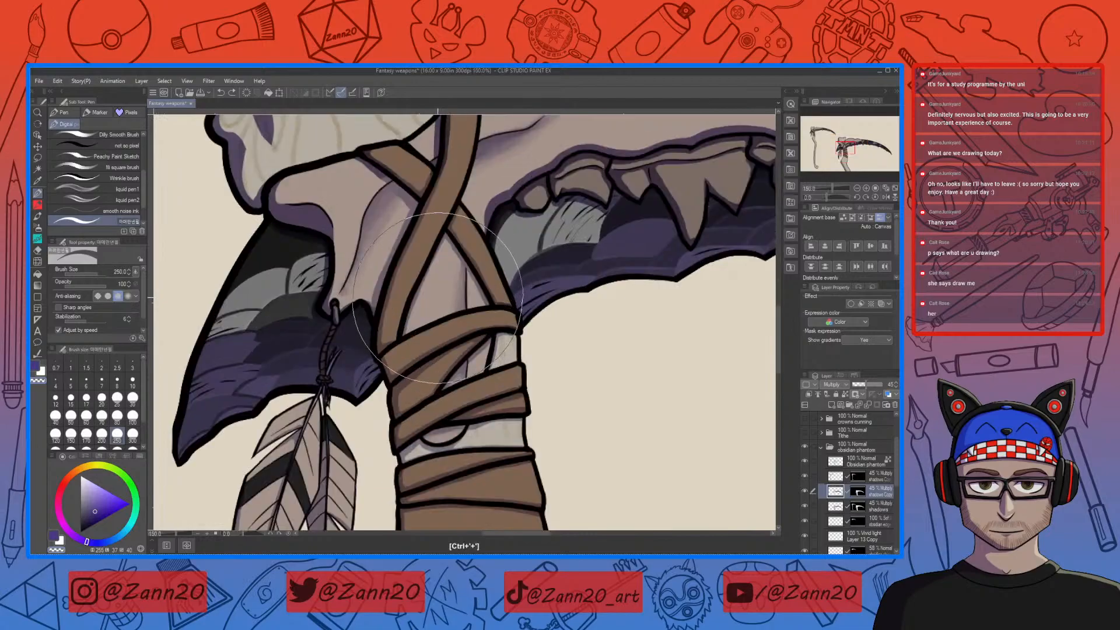
key(bracketleft)
key(bracketleft)
key(bracketleft)
key(bracketleft)
key(bracketleft)
key(bracketleft)
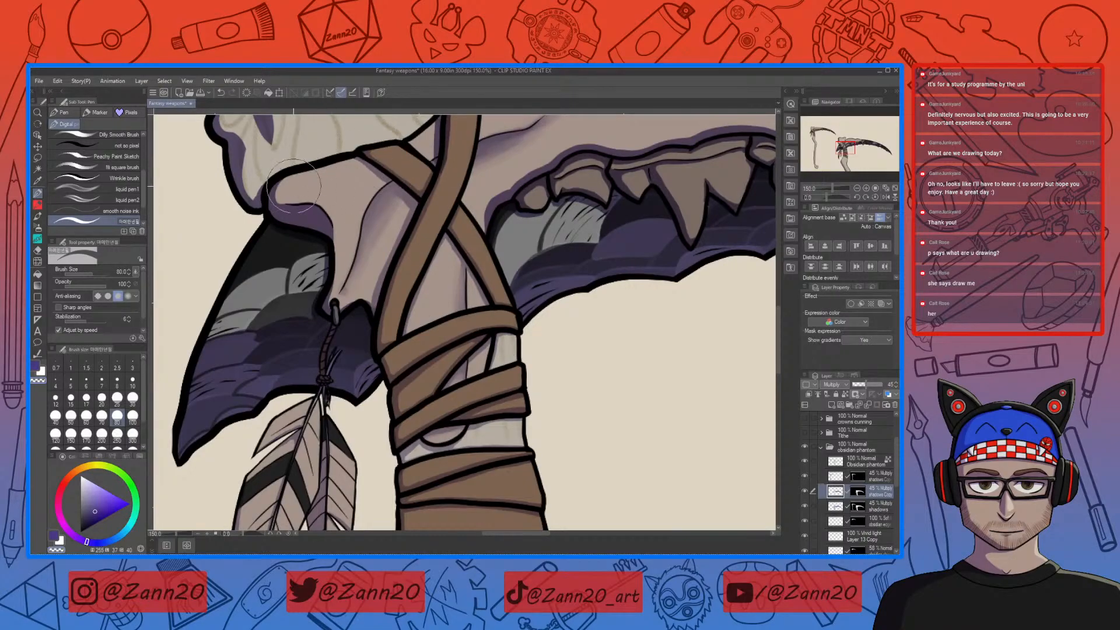
mouse_move(285, 205)
mouse_down()
mouse_move(335, 217)
mouse_move(361, 238)
mouse_move(327, 222)
mouse_up()
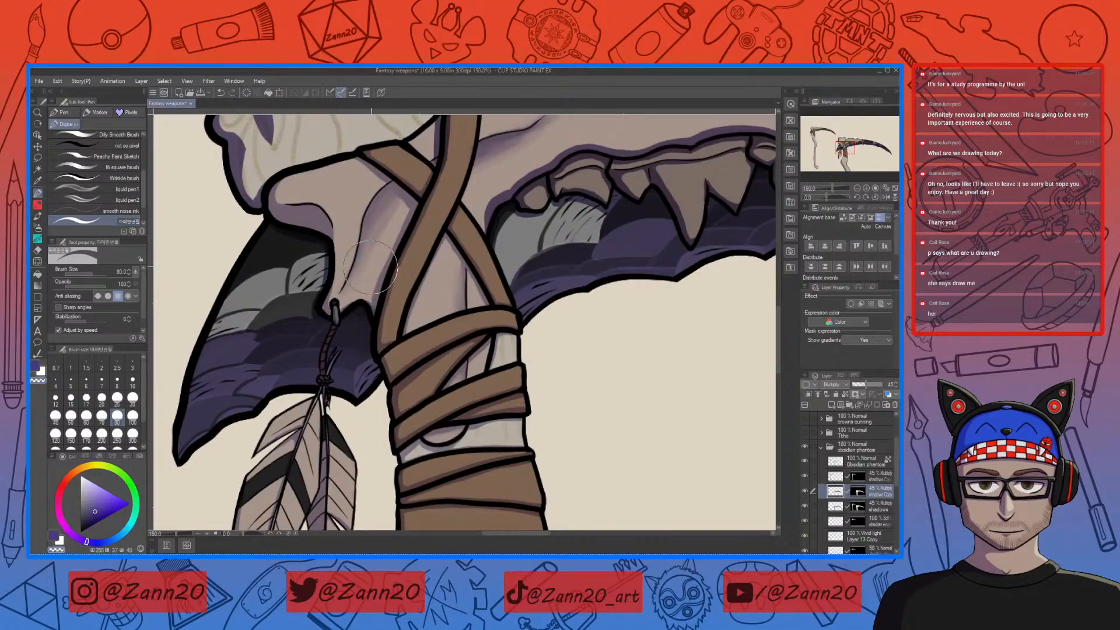
Thin the copied shadows on the wooden knob and the skull around the crossed straps of the large scythe
drag(498, 210, 478, 309)
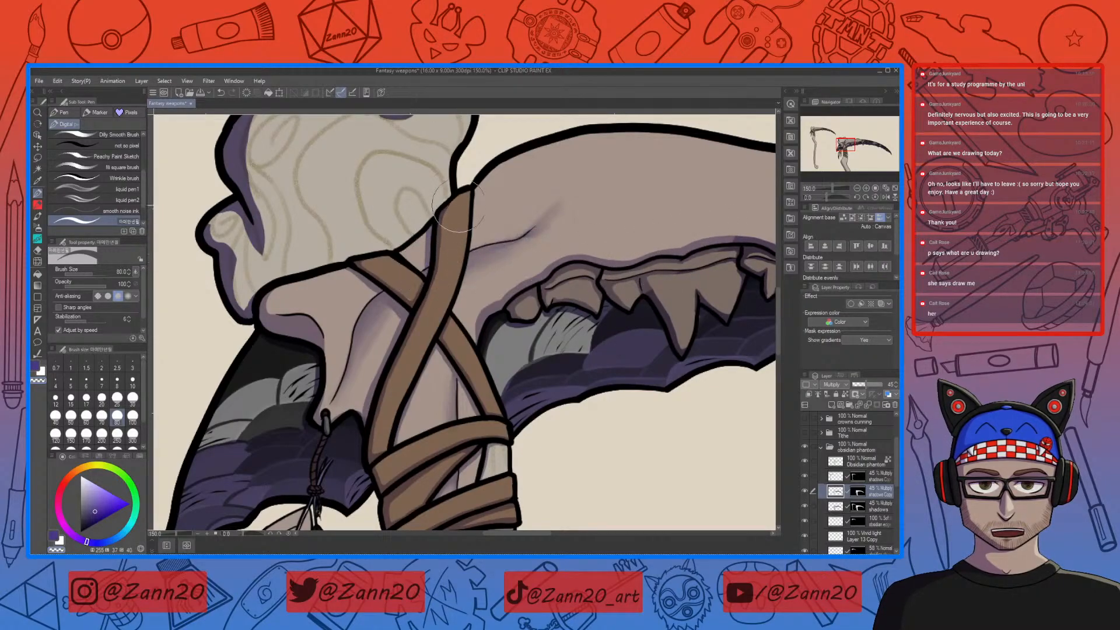
drag(419, 254, 529, 316)
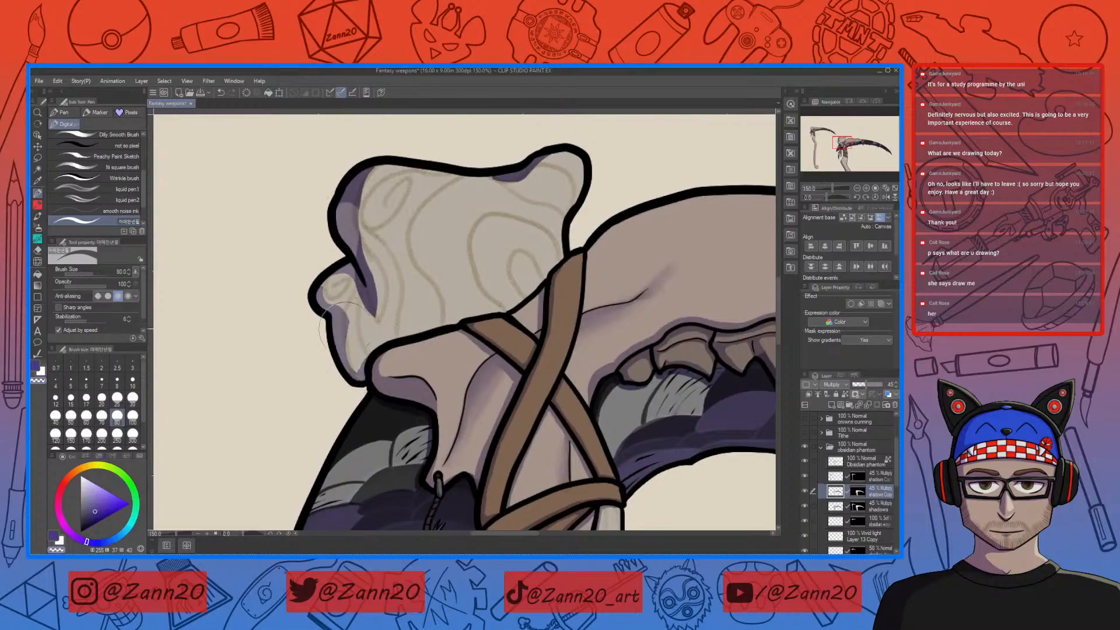
drag(666, 426, 323, 410)
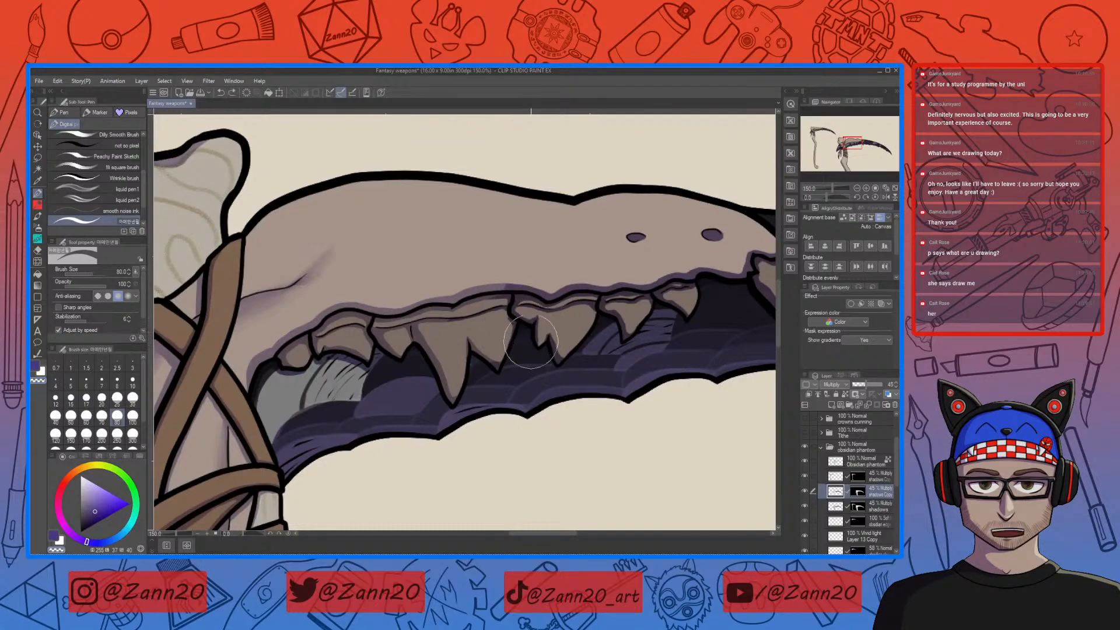
Erase the copied shadows around the large skull's teeth and front fang with the brush at size 30
key(bracketleft)
key(bracketleft)
key(bracketleft)
key(bracketleft)
key(bracketleft)
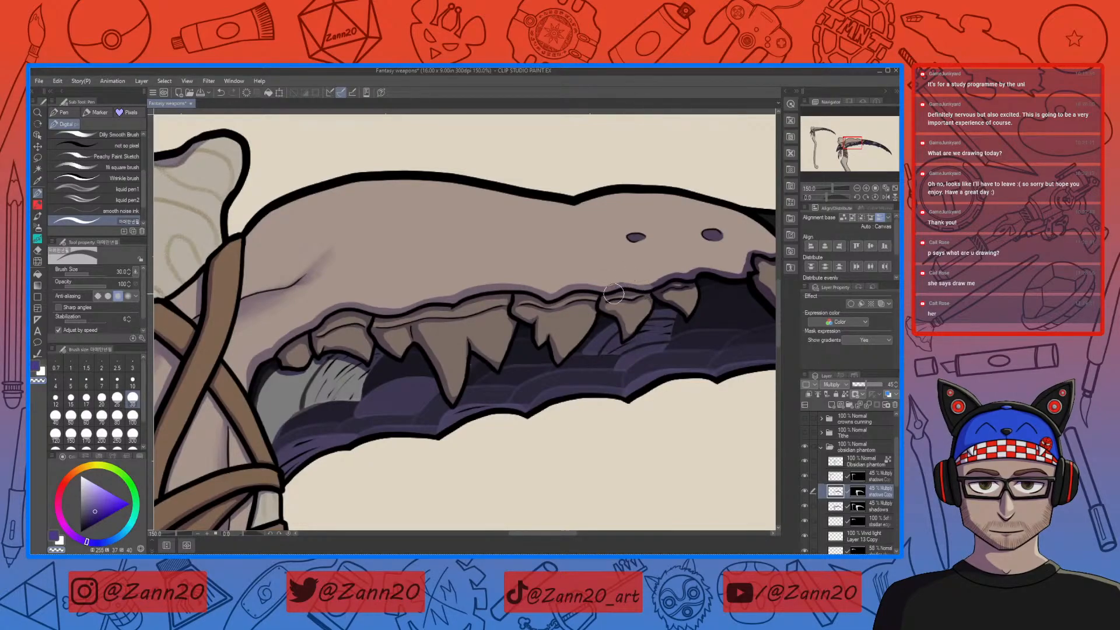
drag(662, 321, 504, 403)
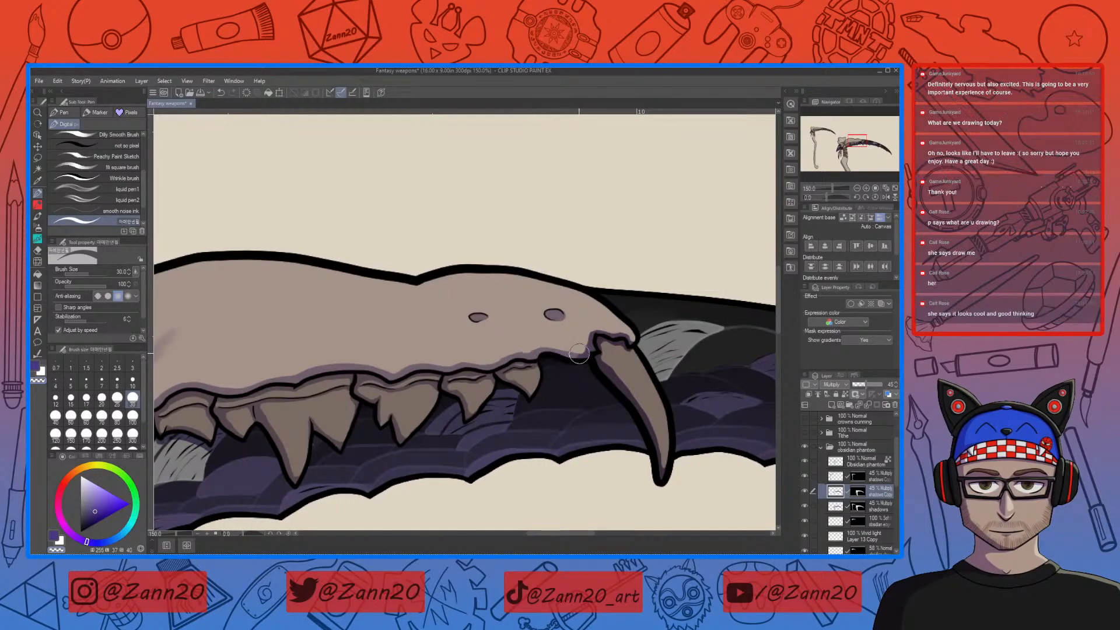
mouse_move(570, 350)
mouse_down()
mouse_move(589, 332)
mouse_move(625, 347)
mouse_move(624, 335)
mouse_move(625, 351)
mouse_move(607, 354)
mouse_move(602, 339)
mouse_move(601, 363)
mouse_move(666, 450)
mouse_move(655, 432)
mouse_move(666, 486)
mouse_move(661, 457)
mouse_up()
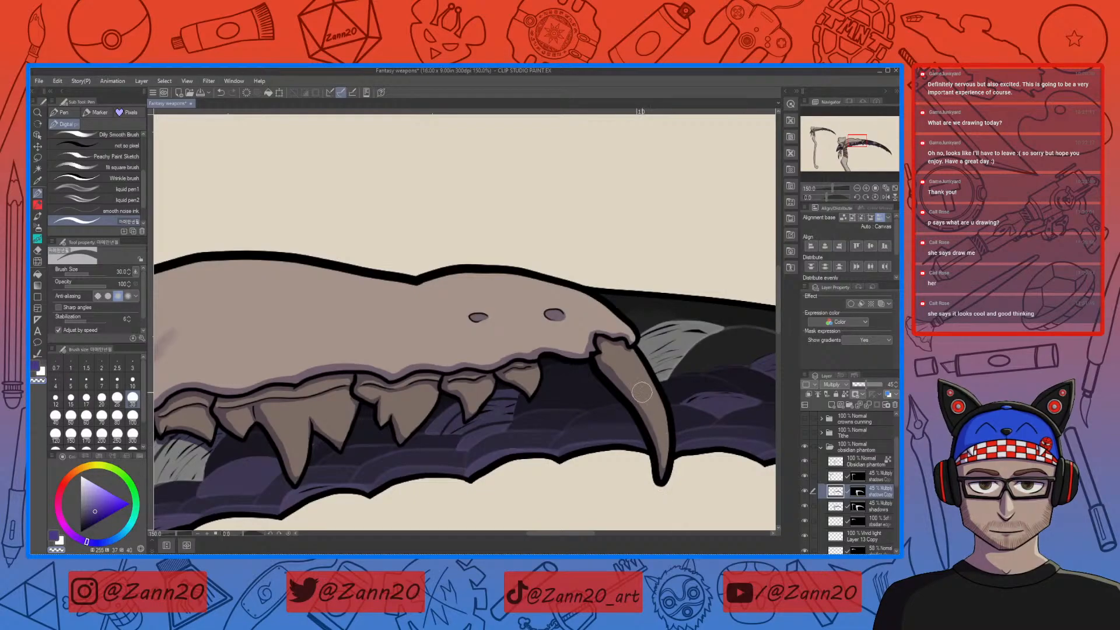
Trim the copied shadow around the large scythe's feather cord with the brush at size 10
key(ctrl+minus)
key(ctrl+minus)
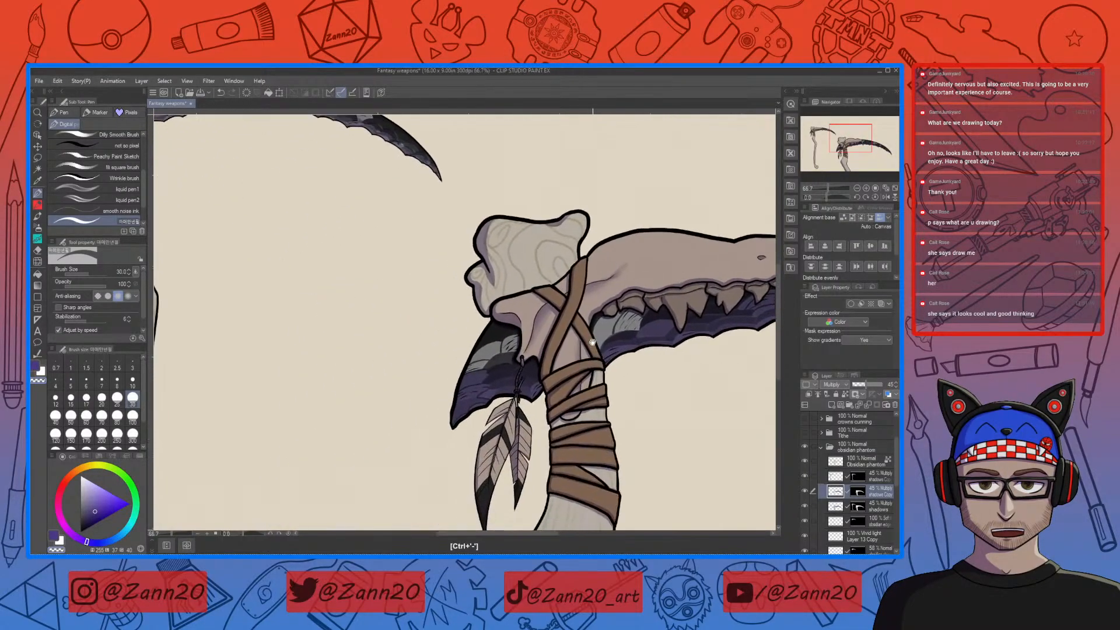
key(ctrl+plus)
key(ctrl+plus)
key(ctrl+plus)
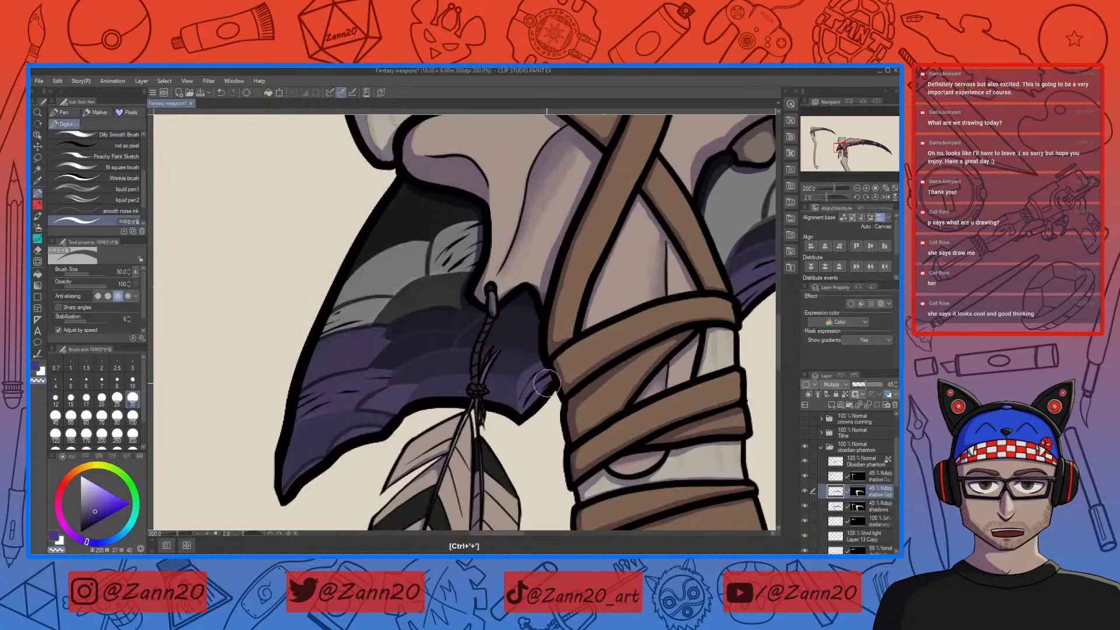
key(bracketleft)
key(bracketleft)
key(bracketleft)
key(bracketleft)
key(bracketleft)
key(bracketleft)
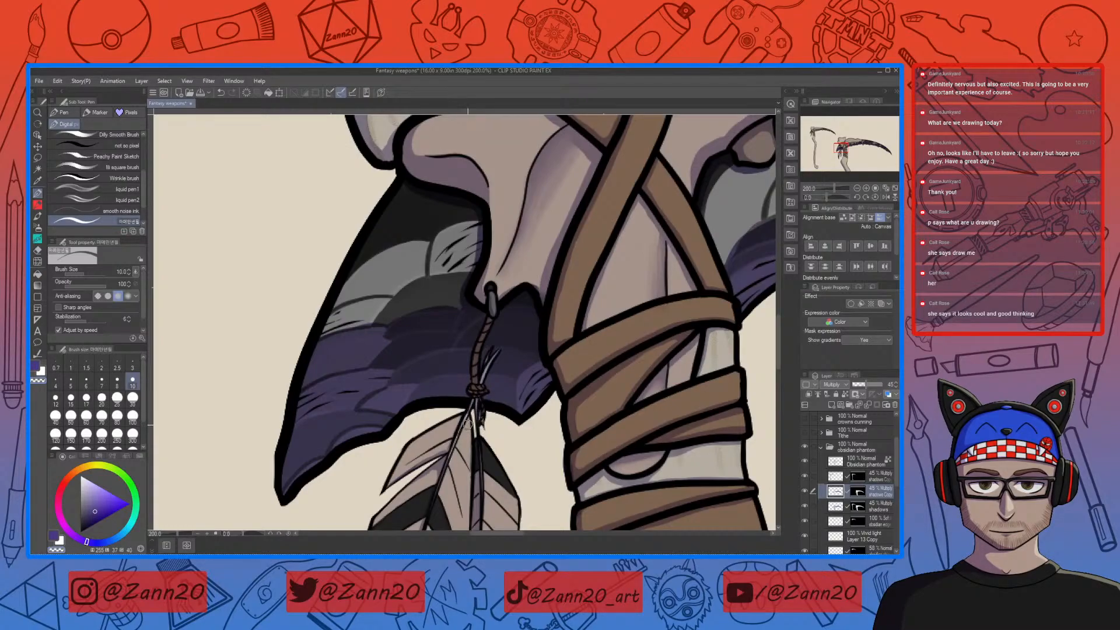
On the shadows layer, clean the shadow off the hanging feather's cord and quill, then check the whole drawing
click(842, 506)
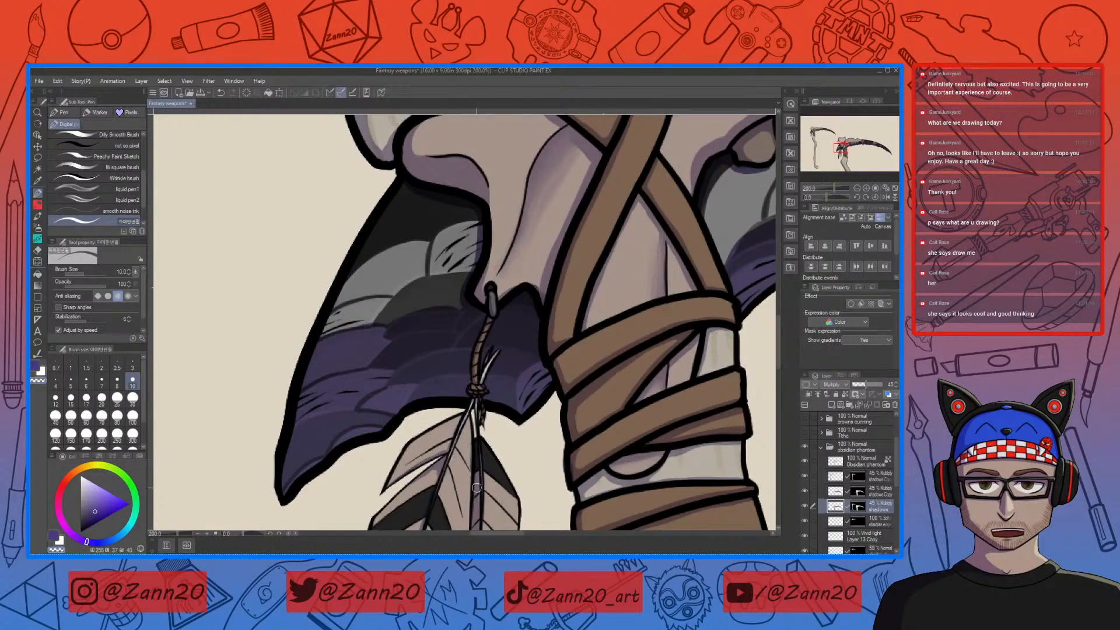
key(ctrl+minus)
key(ctrl+minus)
key(ctrl+minus)
key(ctrl+minus)
key(ctrl+minus)
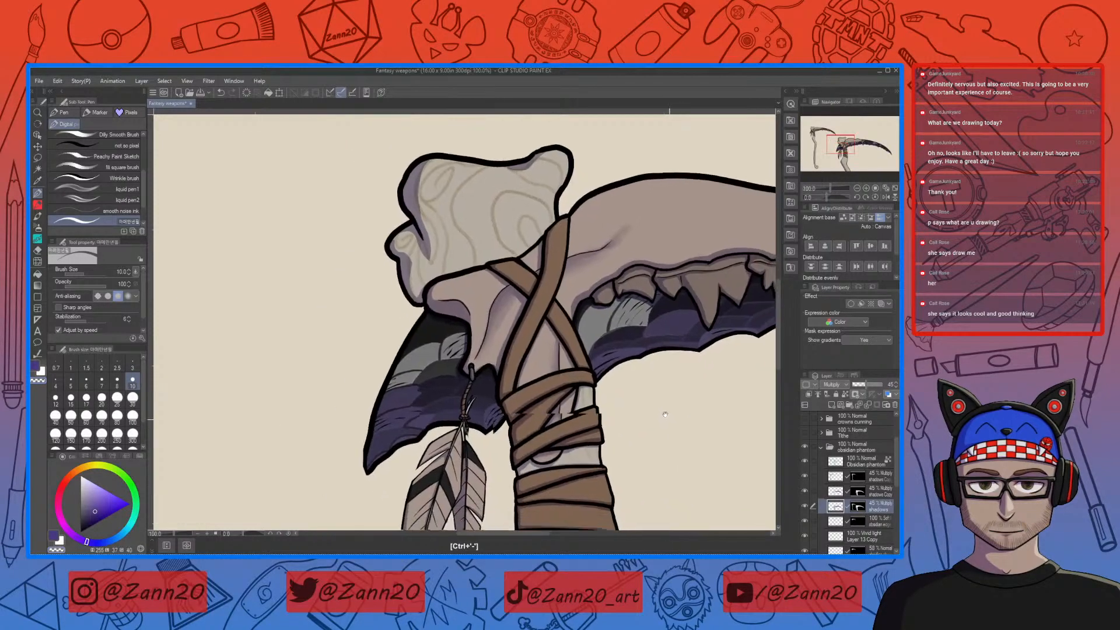
key(ctrl+minus)
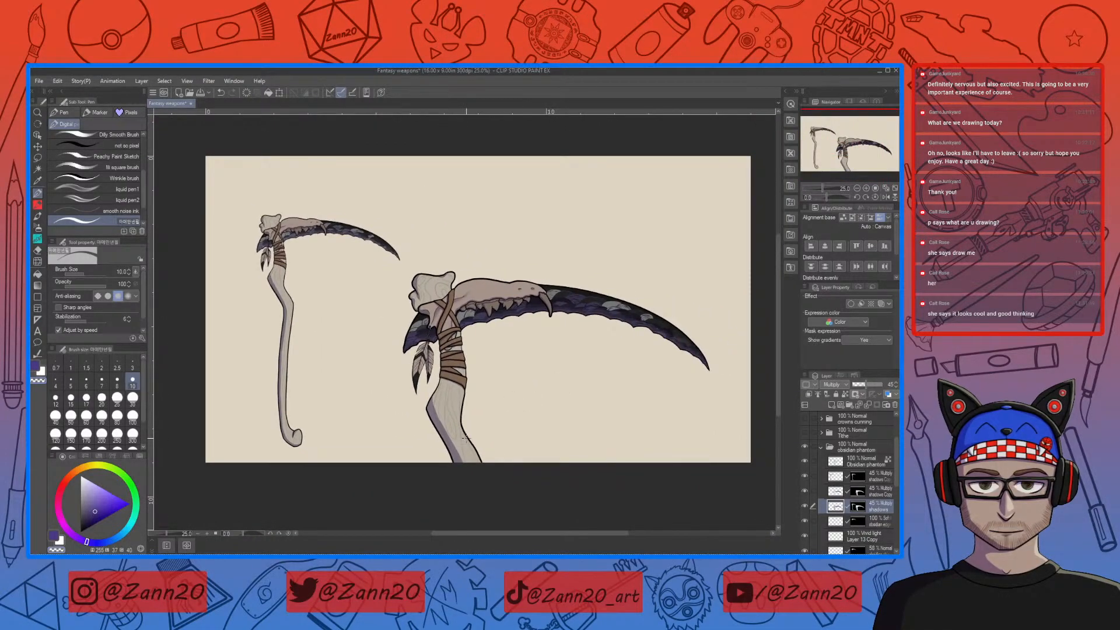
Lock the transparent pixels of the shadows Copy layer and choose a dark blue-violet drawing colour
click(843, 493)
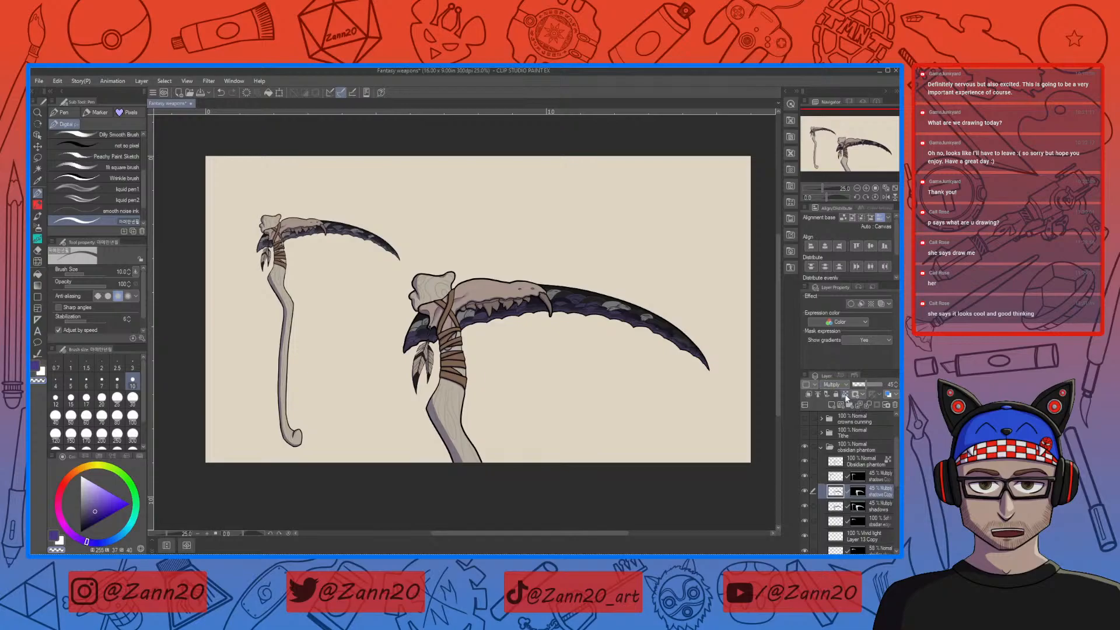
click(100, 500)
mouse_move(101, 499)
mouse_down()
mouse_move(97, 490)
mouse_move(112, 495)
mouse_up()
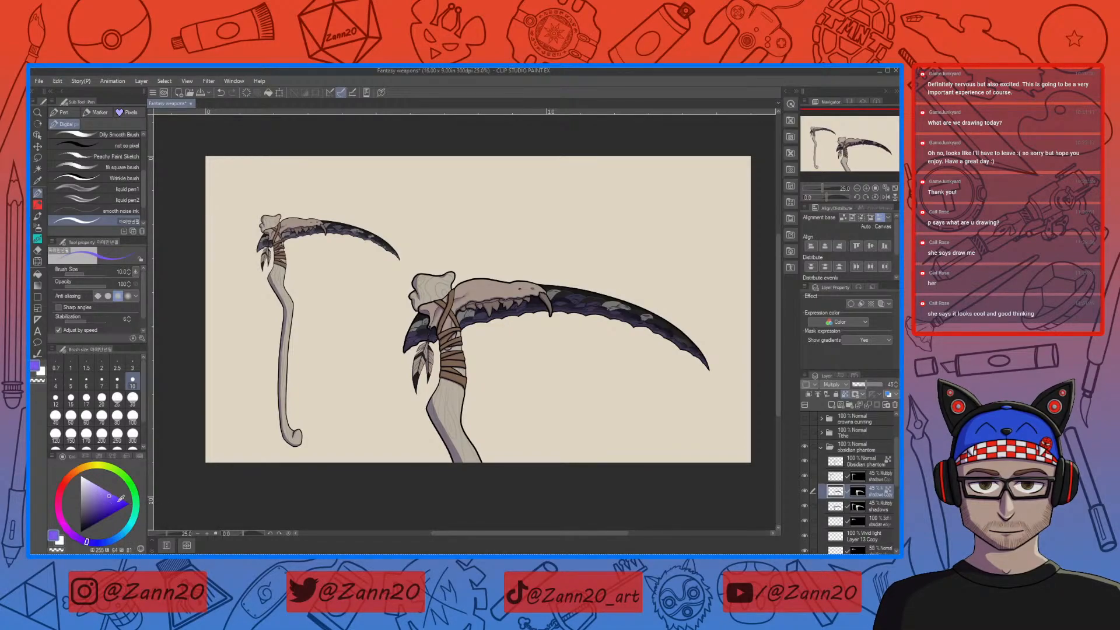
mouse_move(114, 501)
mouse_down()
mouse_move(101, 485)
mouse_move(111, 499)
mouse_move(93, 516)
mouse_move(110, 505)
mouse_move(98, 517)
mouse_up()
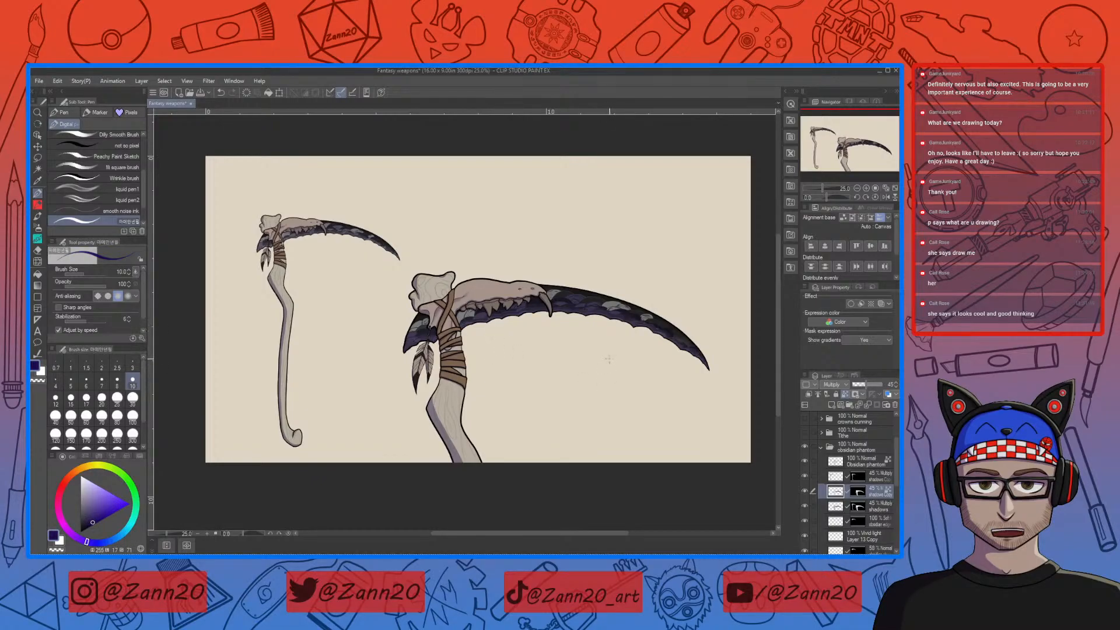
Test several dark tints on the large blade's copied shadow with the brush at size 170, settling on dark blue
click(132, 421)
key(bracketright)
key(bracketright)
key(bracketright)
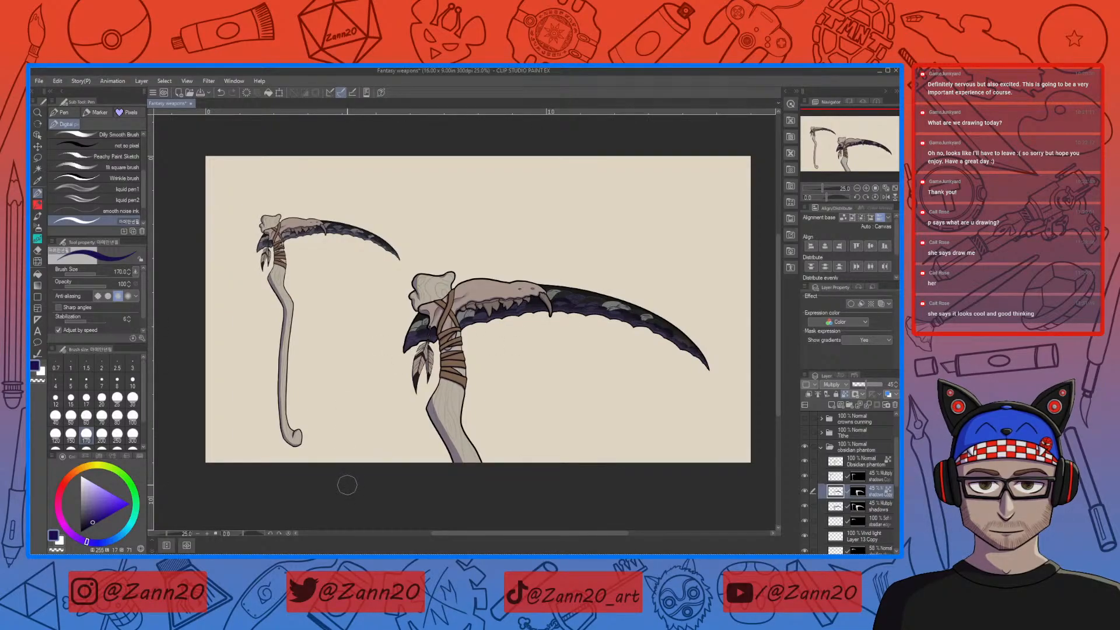
drag(92, 520, 90, 511)
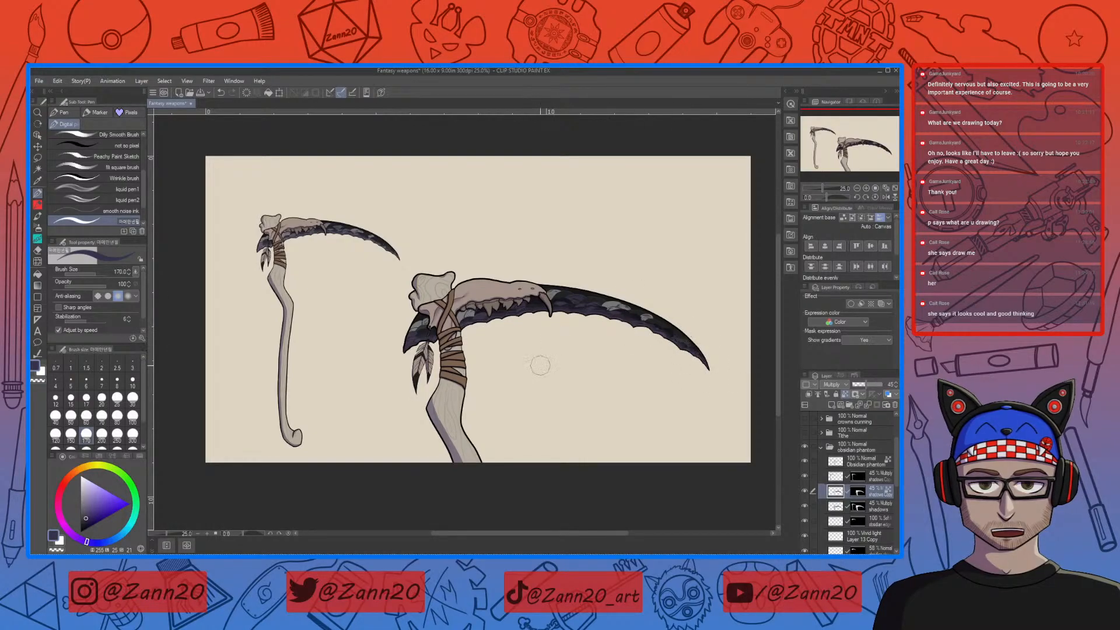
drag(91, 508, 81, 516)
click(81, 522)
click(79, 534)
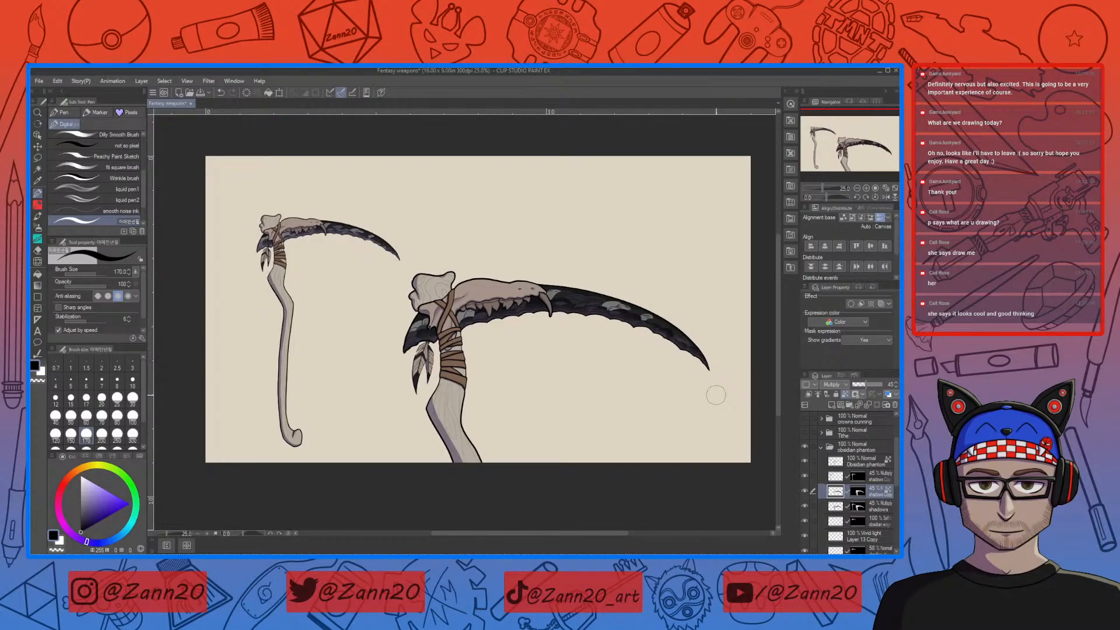
mouse_move(88, 542)
mouse_down()
mouse_move(120, 537)
mouse_move(100, 512)
mouse_move(91, 519)
mouse_up()
click(86, 520)
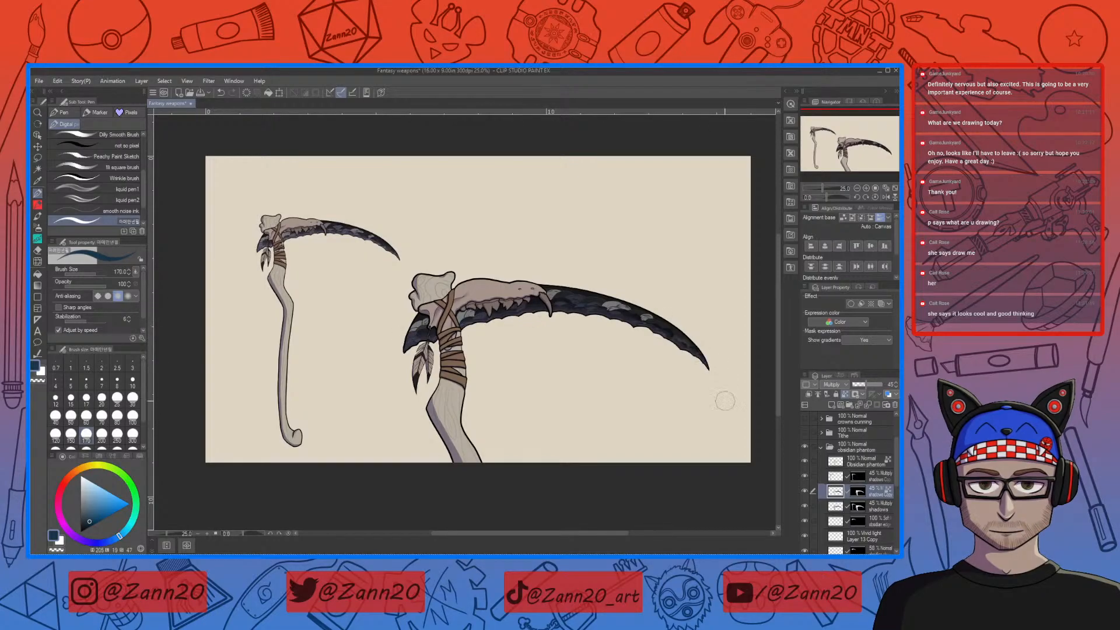
On the shadows layer, recolour the shadow along the large scythe's blade dark blue with the size 170 brush
click(845, 506)
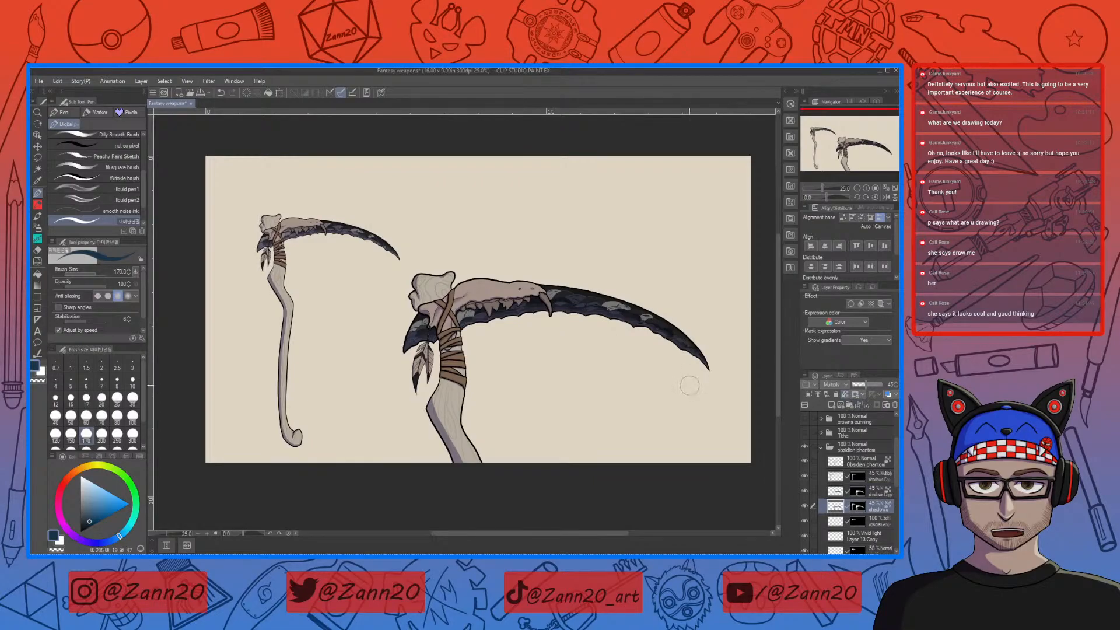
key(ctrl+plus)
key(ctrl+plus)
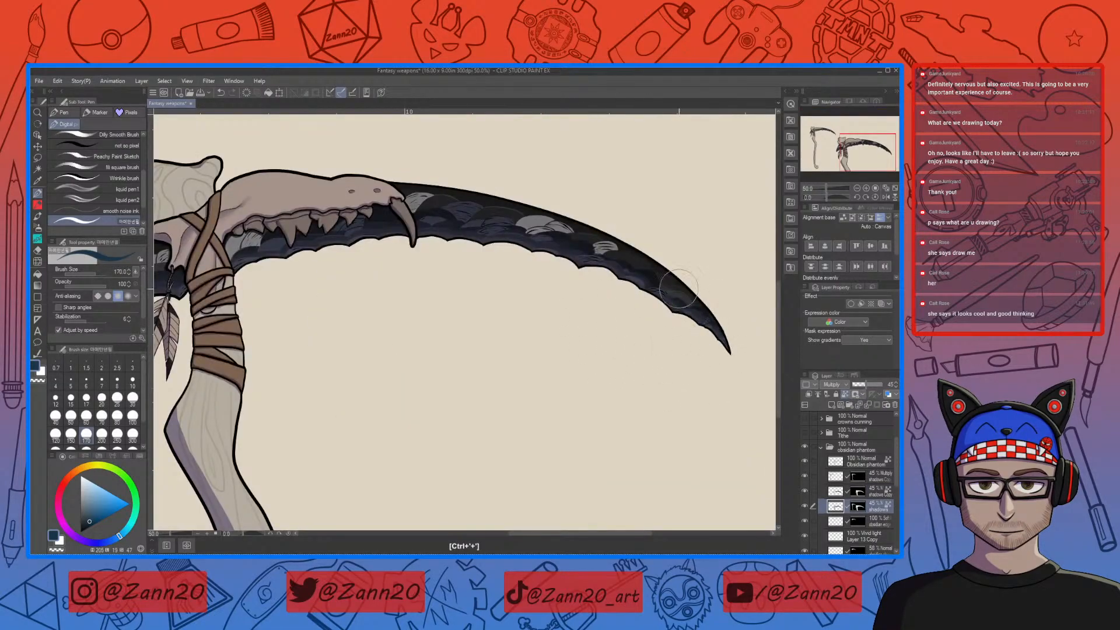
drag(561, 383, 594, 517)
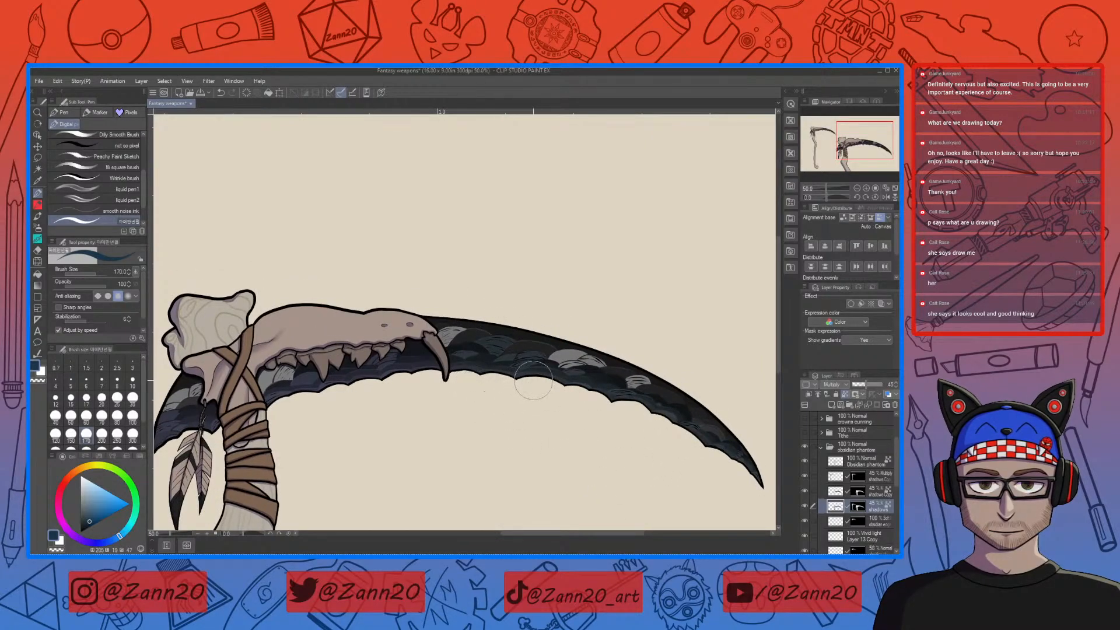
Recolour the shadow between the large skull's teeth and on the rear blade section dark blue with the brush at size 40
key(bracketleft)
key(bracketleft)
key(bracketleft)
key(bracketleft)
key(bracketleft)
key(bracketleft)
key(bracketleft)
key(bracketleft)
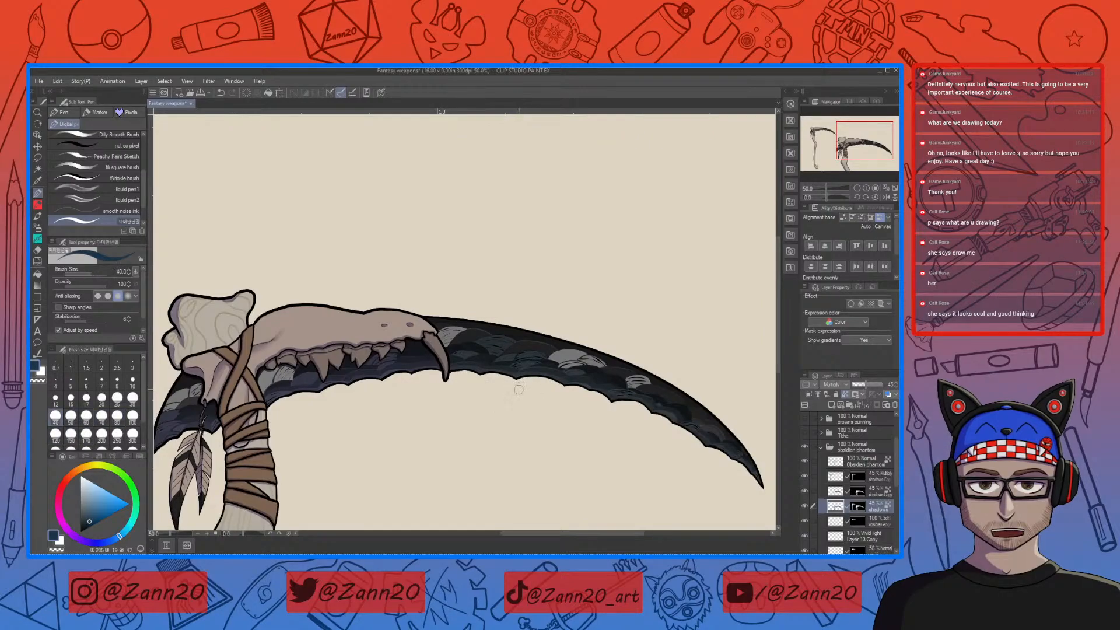
key(ctrl+plus)
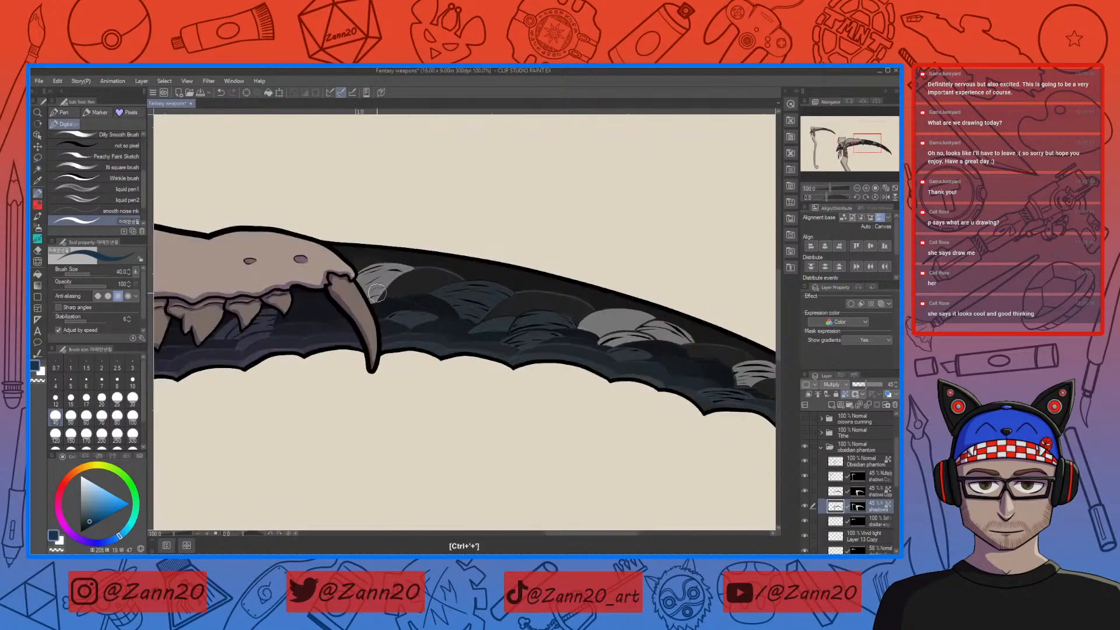
drag(390, 389, 487, 444)
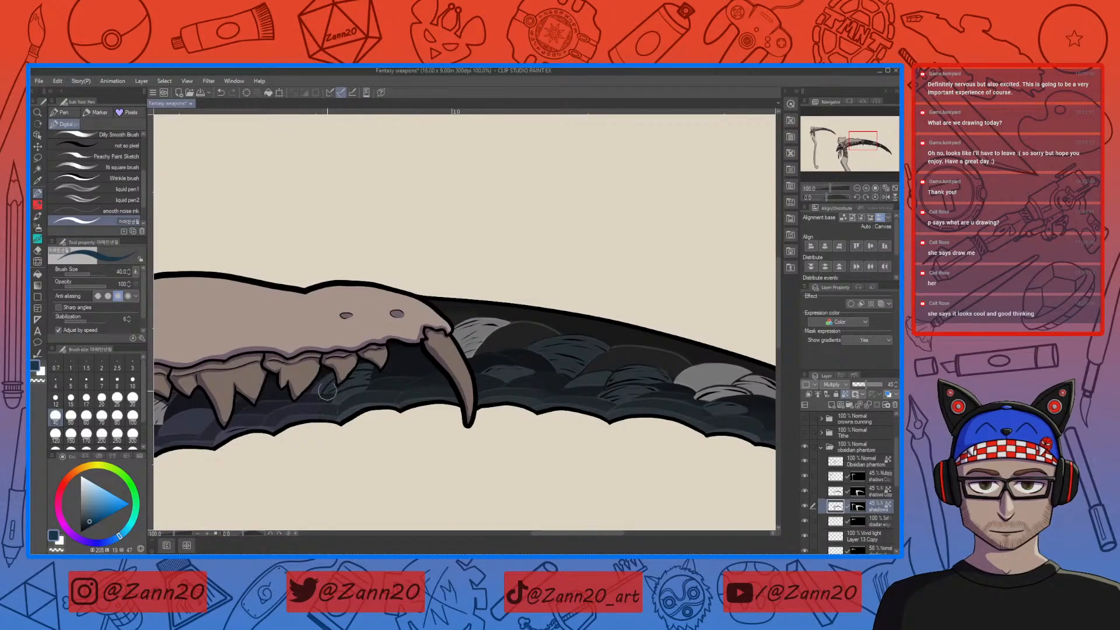
drag(287, 471, 524, 467)
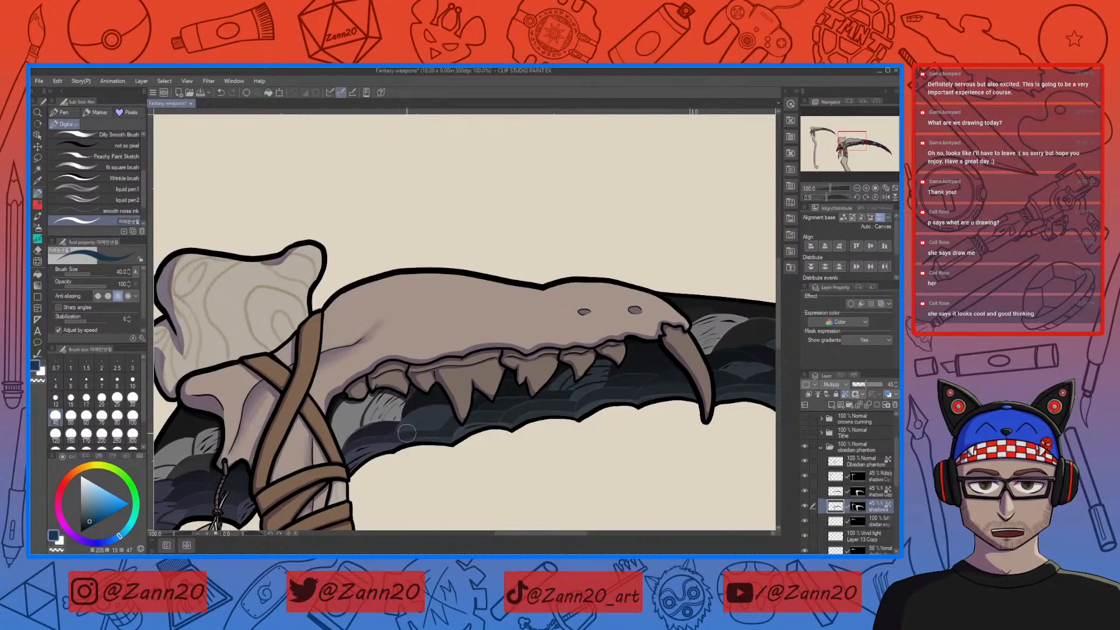
drag(384, 394, 343, 402)
drag(219, 501, 483, 455)
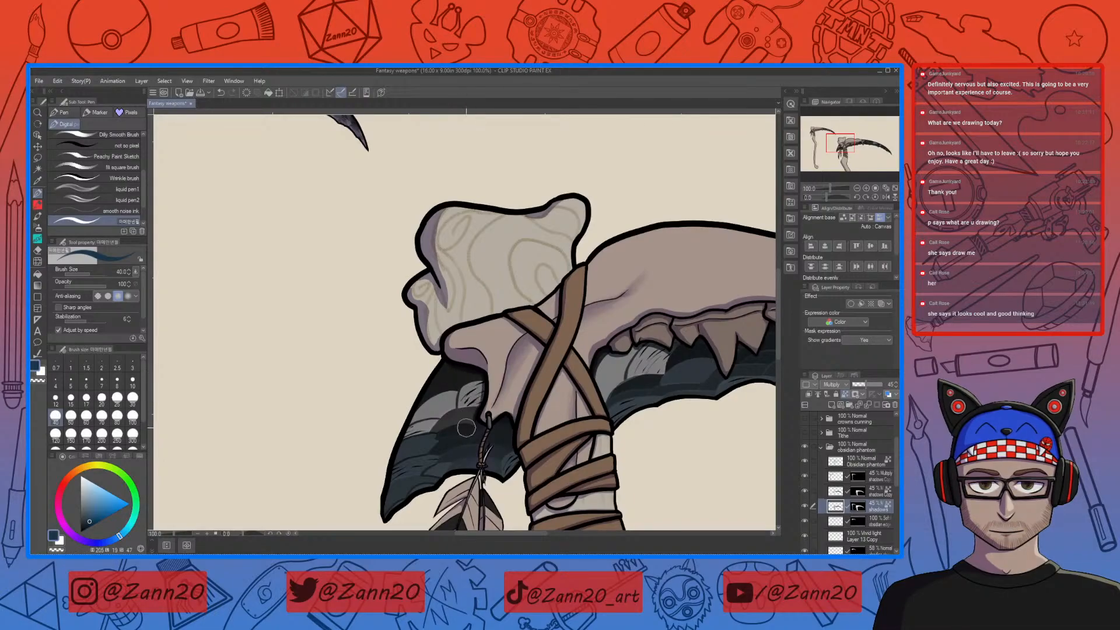
Recolour the remaining violet shadow around the large scythe's feather cord with the brush at size 15, and check the whole drawing
key(ctrl+plus)
key(ctrl+plus)
key(ctrl+plus)
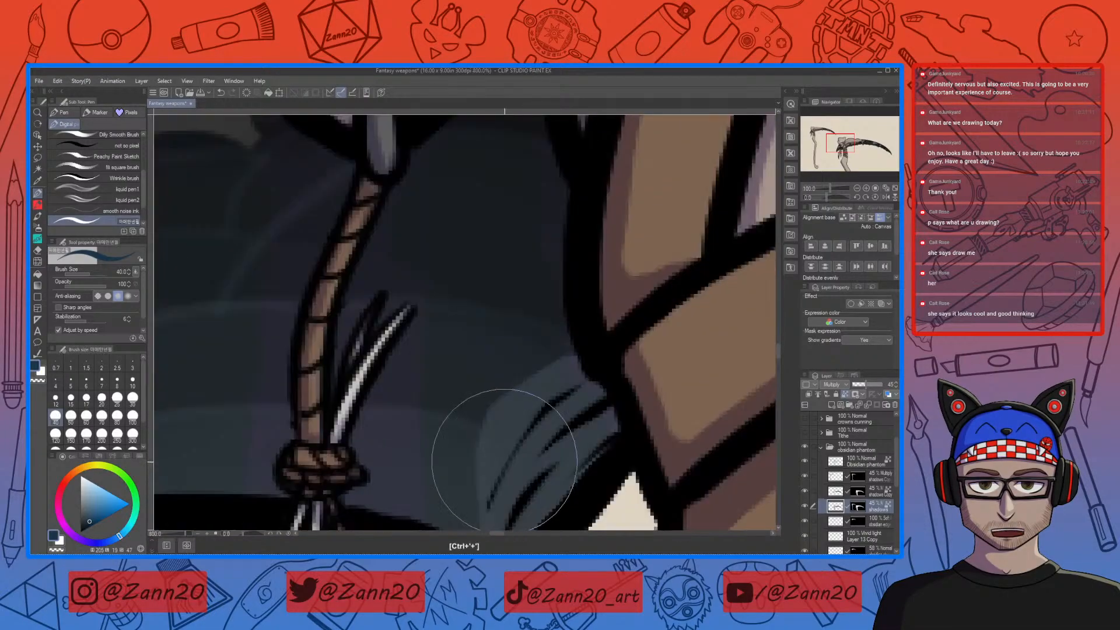
key(ctrl+minus)
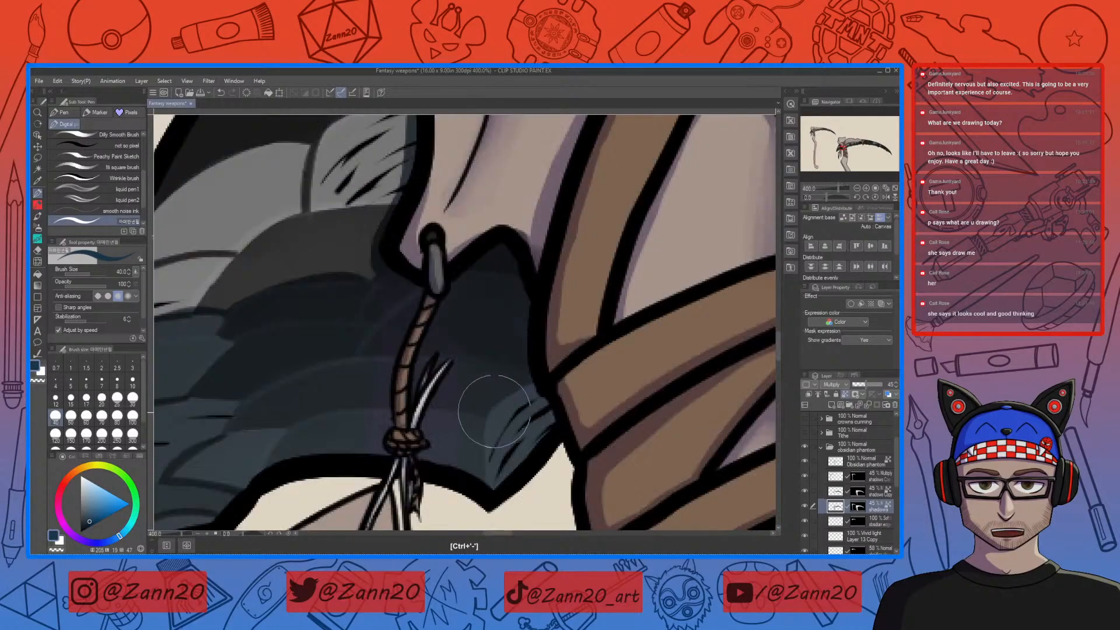
key(bracketleft)
key(bracketleft)
key(bracketleft)
key(bracketleft)
key(bracketleft)
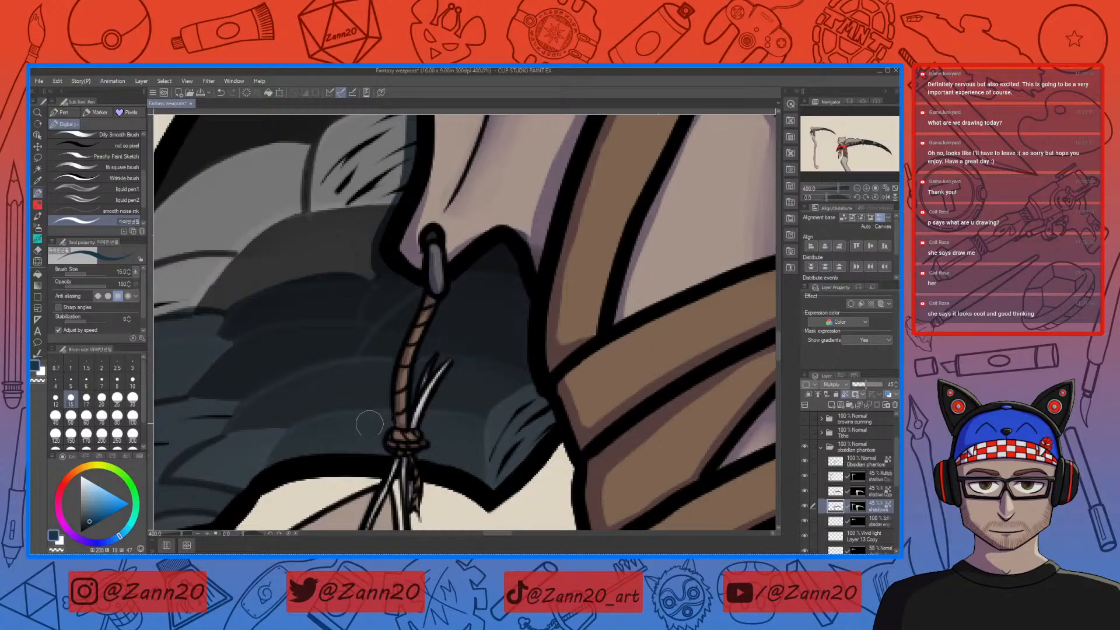
key(ctrl+minus)
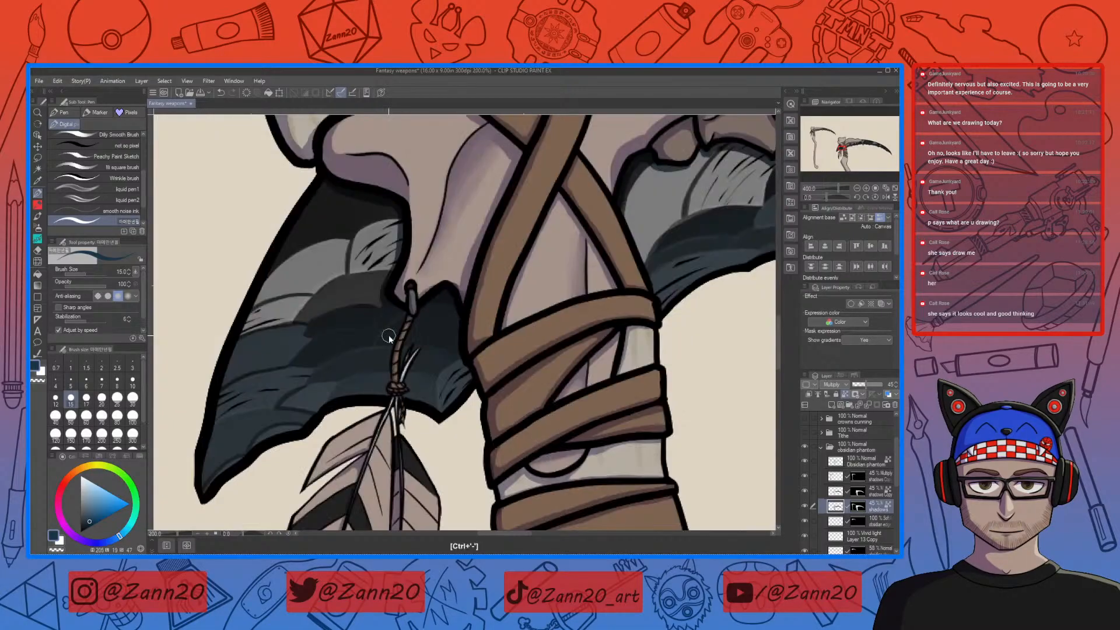
key(ctrl+minus)
key(ctrl+minus)
key(ctrl+minus)
key(ctrl+minus)
key(ctrl+minus)
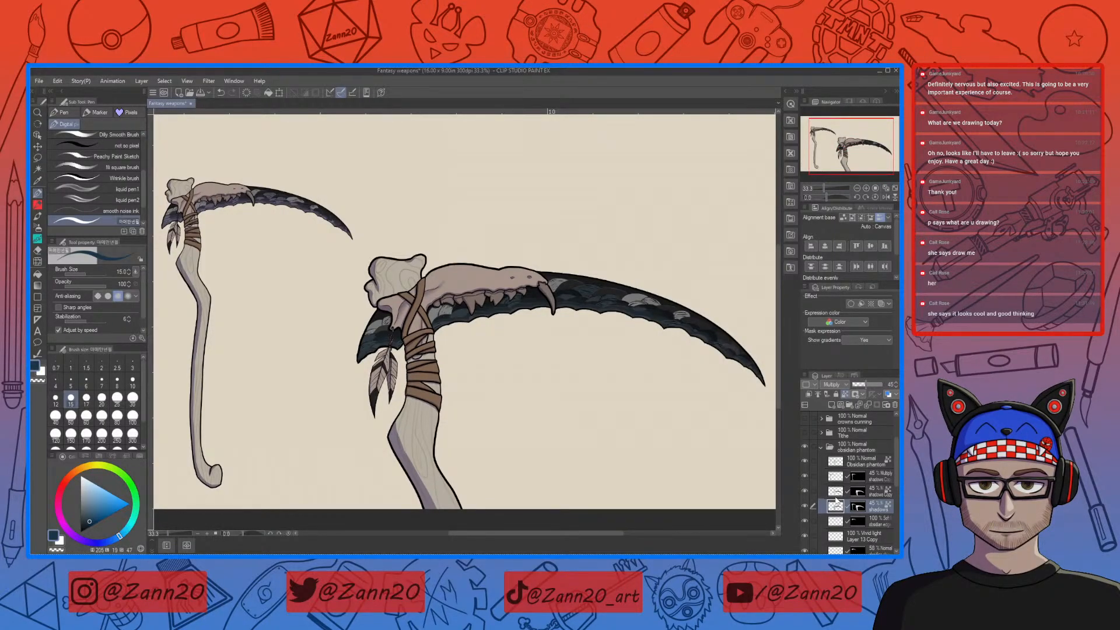
Select the small scythe's shadow copy layer and set the brush to size 100 for its blade
click(838, 477)
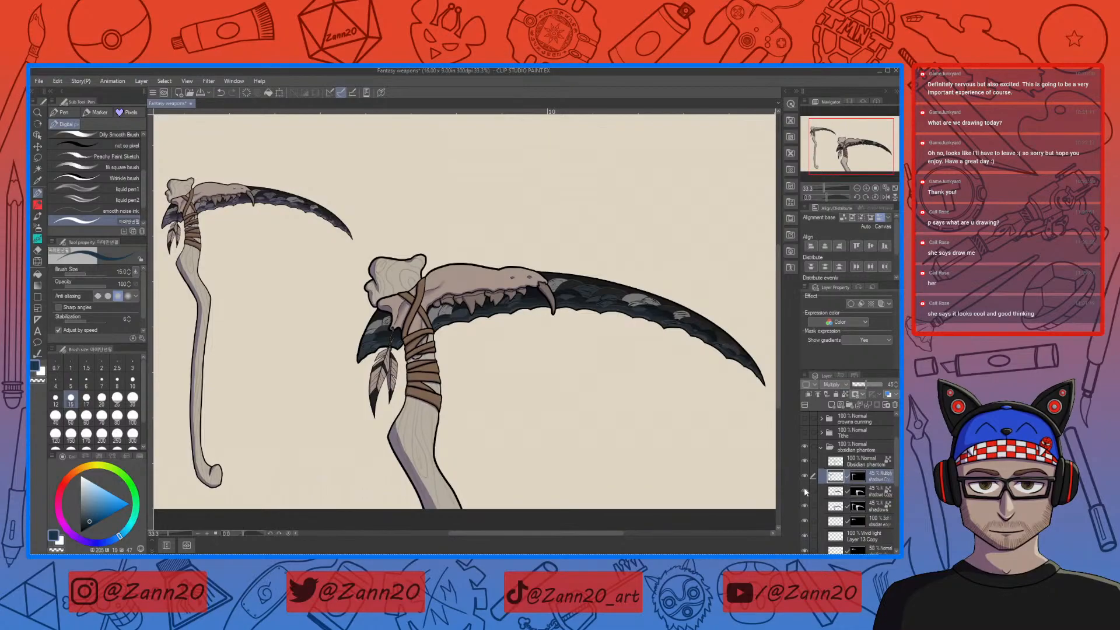
key(ctrl+plus)
key(ctrl+plus)
key(ctrl+plus)
key(ctrl+plus)
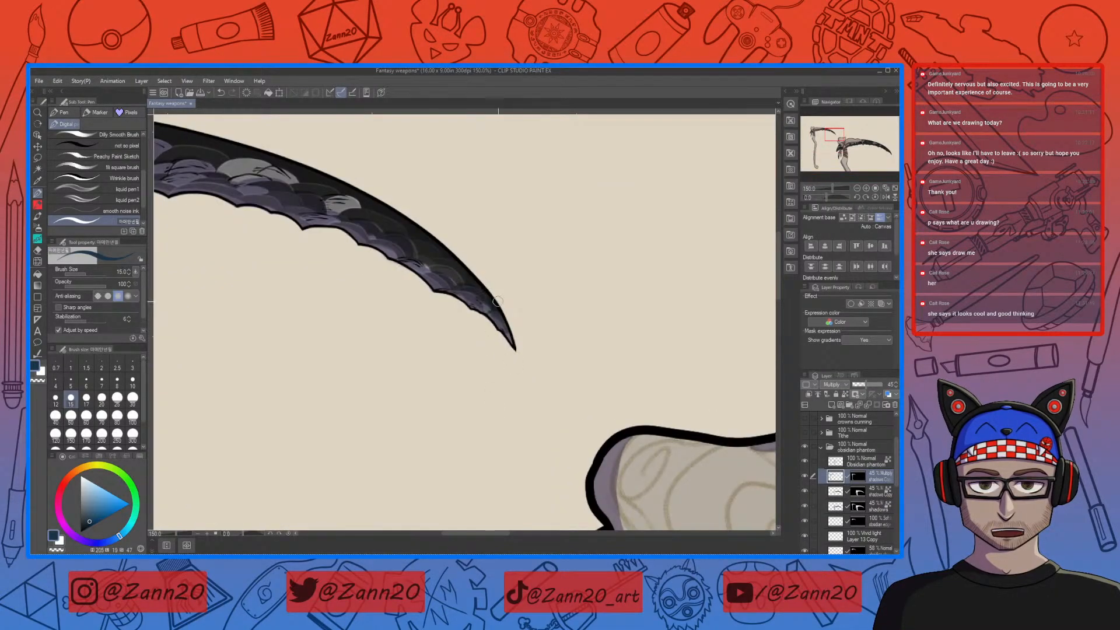
key(bracketright)
key(bracketright)
key(bracketright)
key(bracketright)
key(bracketright)
key(bracketright)
key(bracketright)
key(bracketright)
key(bracketright)
key(bracketright)
Try dark blue shadow strokes along the small scythe's blade and undo them
mouse_move(517, 357)
mouse_down()
mouse_move(481, 311)
mouse_move(387, 248)
mouse_move(214, 174)
mouse_up()
drag(316, 270, 716, 471)
mouse_move(668, 395)
mouse_down()
mouse_move(531, 338)
mouse_move(511, 361)
mouse_up()
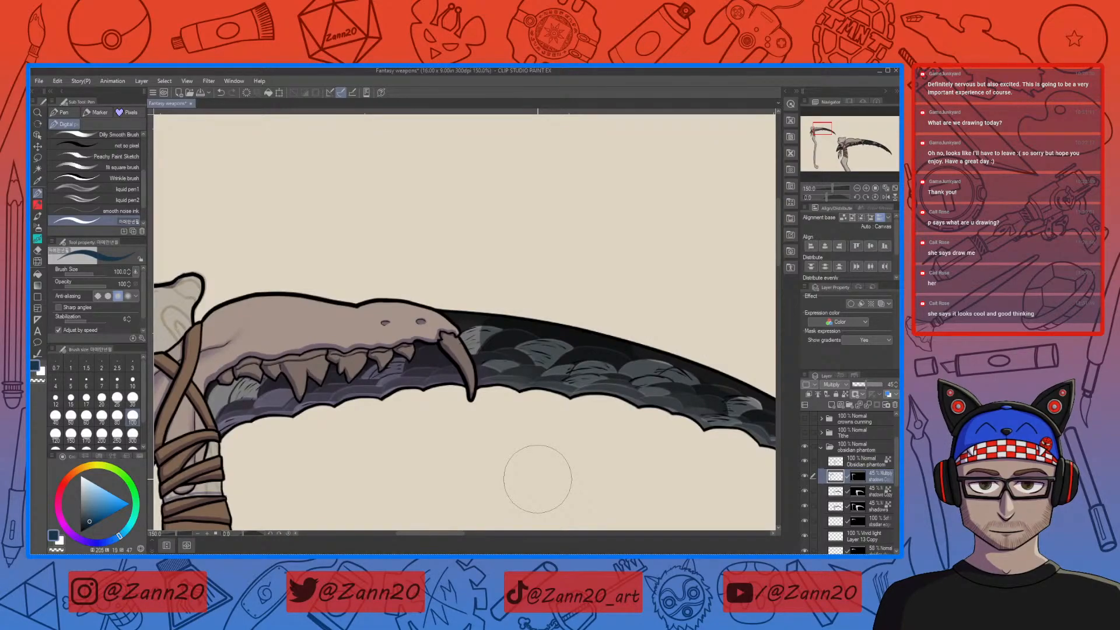
key(ctrl+z)
Lock the layer's transparent pixels and recolour the shadow along the small scythe's blade dark blue with the size 100 brush
drag(623, 434, 366, 321)
drag(709, 426, 577, 151)
drag(688, 371, 599, 216)
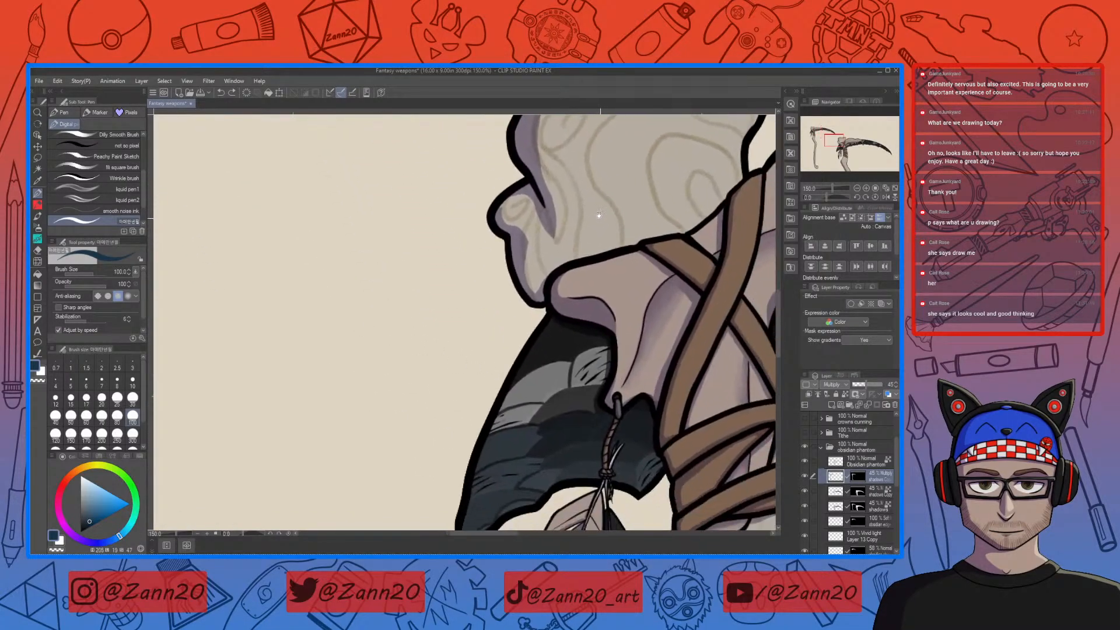
drag(647, 281, 664, 350)
drag(576, 215, 753, 426)
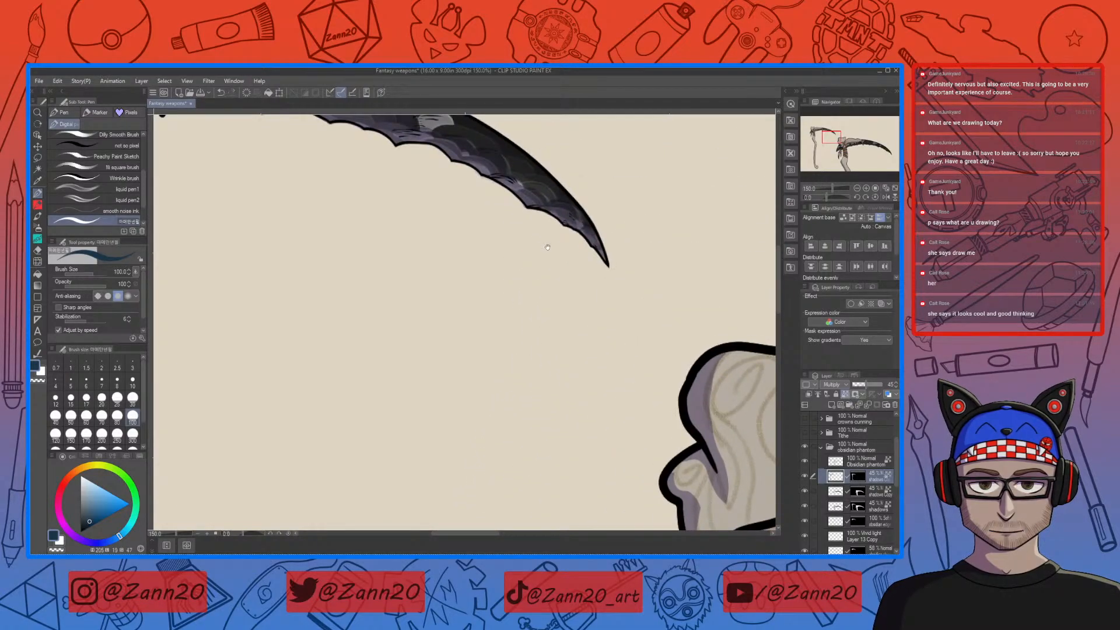
drag(548, 248, 676, 402)
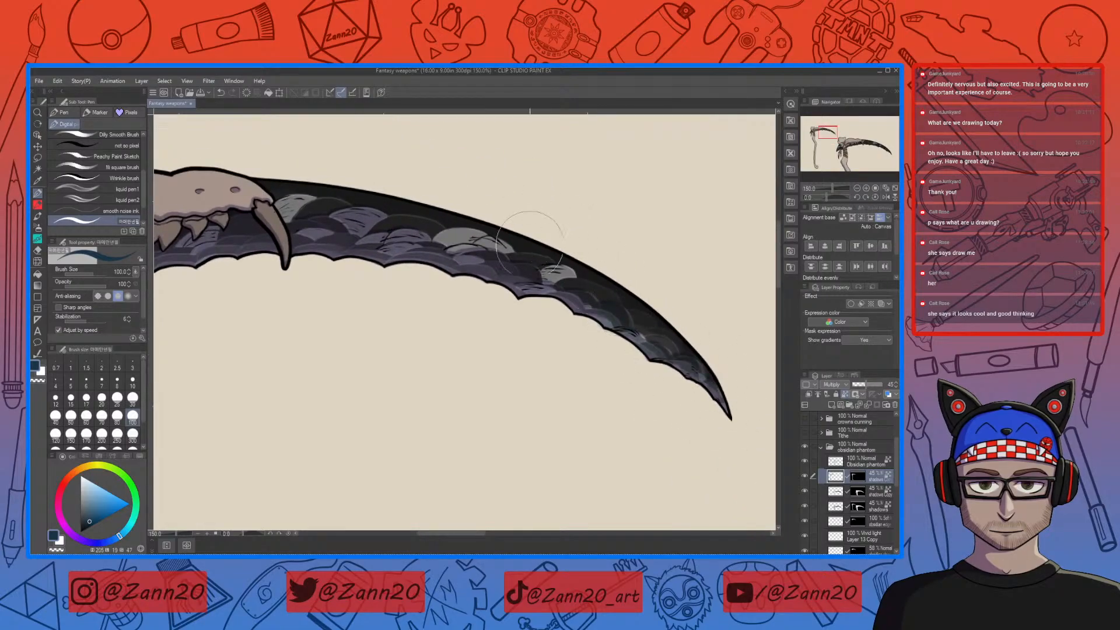
drag(358, 251, 524, 407)
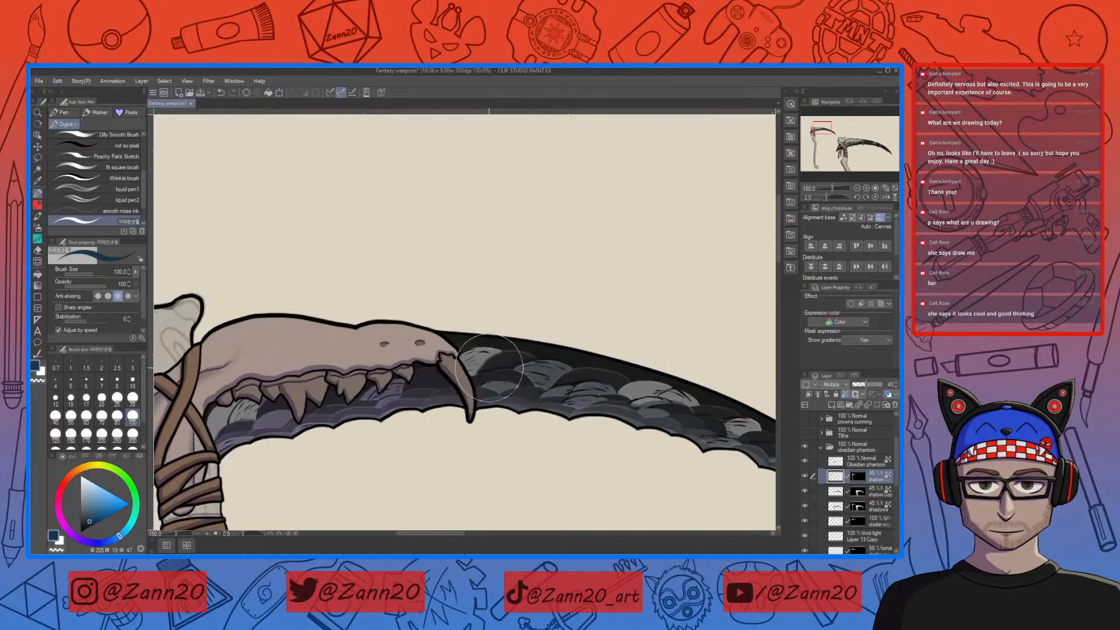
drag(496, 388, 566, 375)
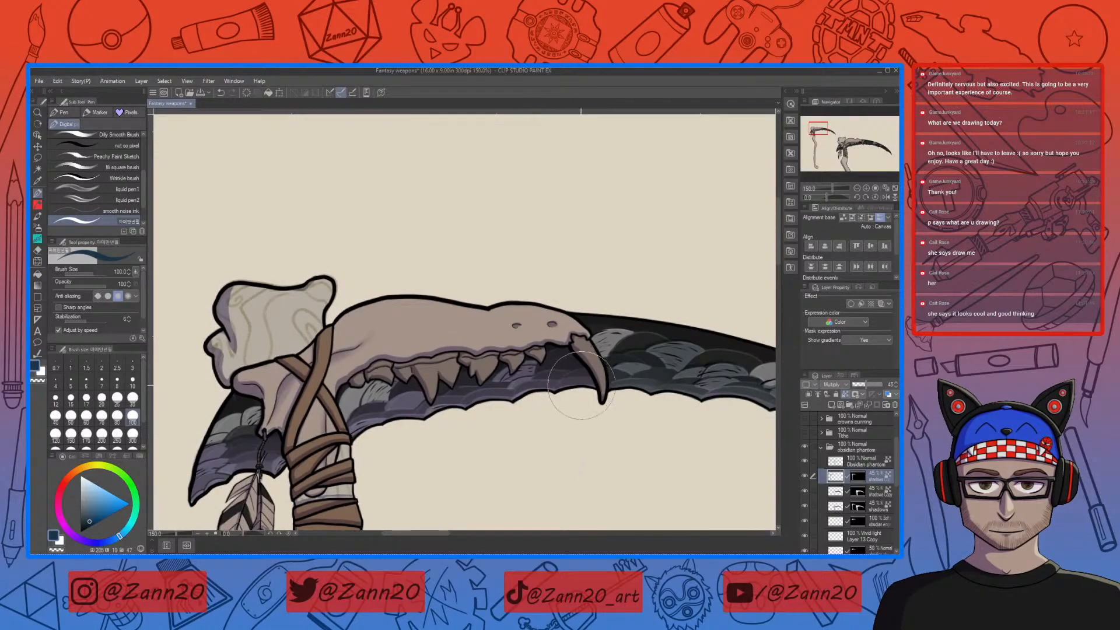
Recolour the shadow between the small skull's teeth and behind its fang dark blue with the brush at size 30
key(bracketleft)
key(bracketleft)
key(bracketleft)
key(bracketleft)
key(bracketleft)
key(bracketleft)
drag(358, 410, 554, 433)
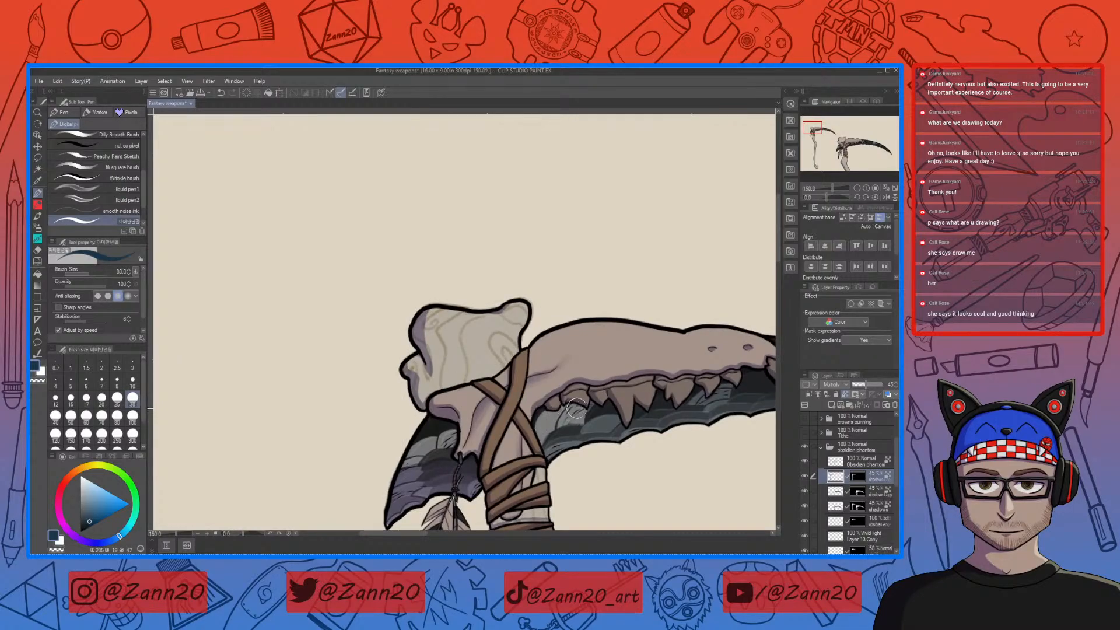
Recolour the shadow on the small scythe's rear blade section dark blue, down to its tip, with the size 30 brush
drag(548, 434, 657, 393)
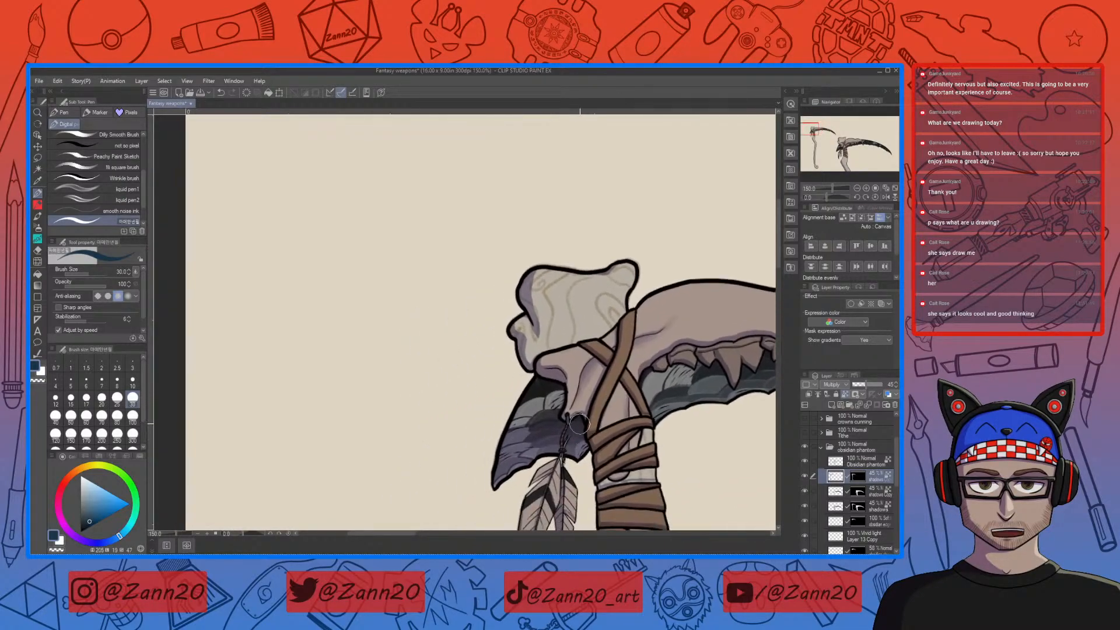
key(ctrl+plus)
key(ctrl+plus)
key(ctrl+plus)
key(ctrl+plus)
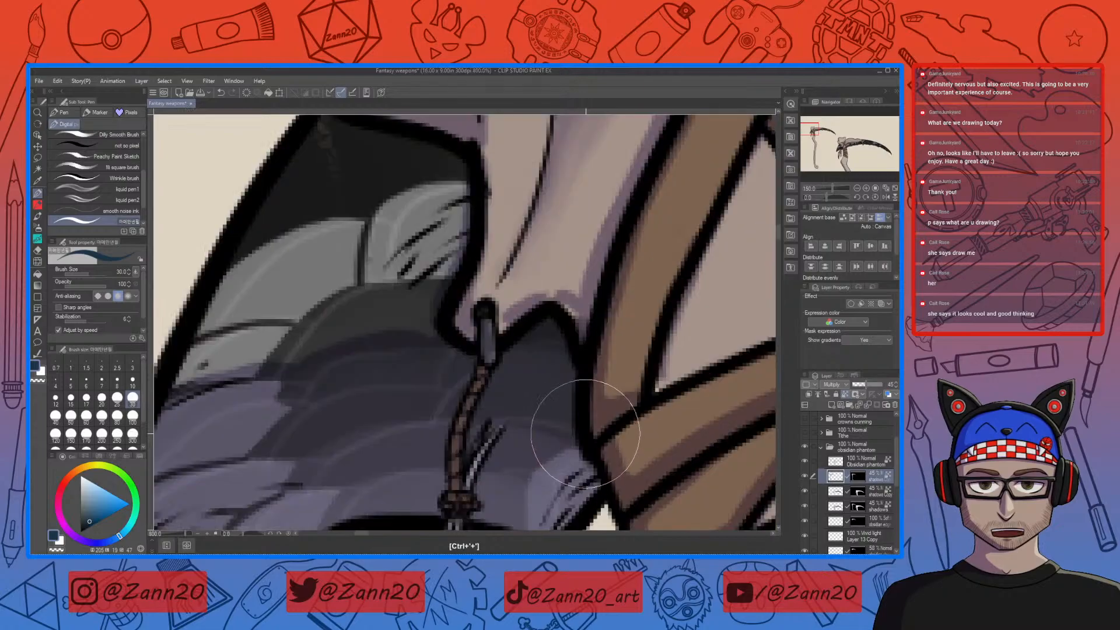
key(ctrl+minus)
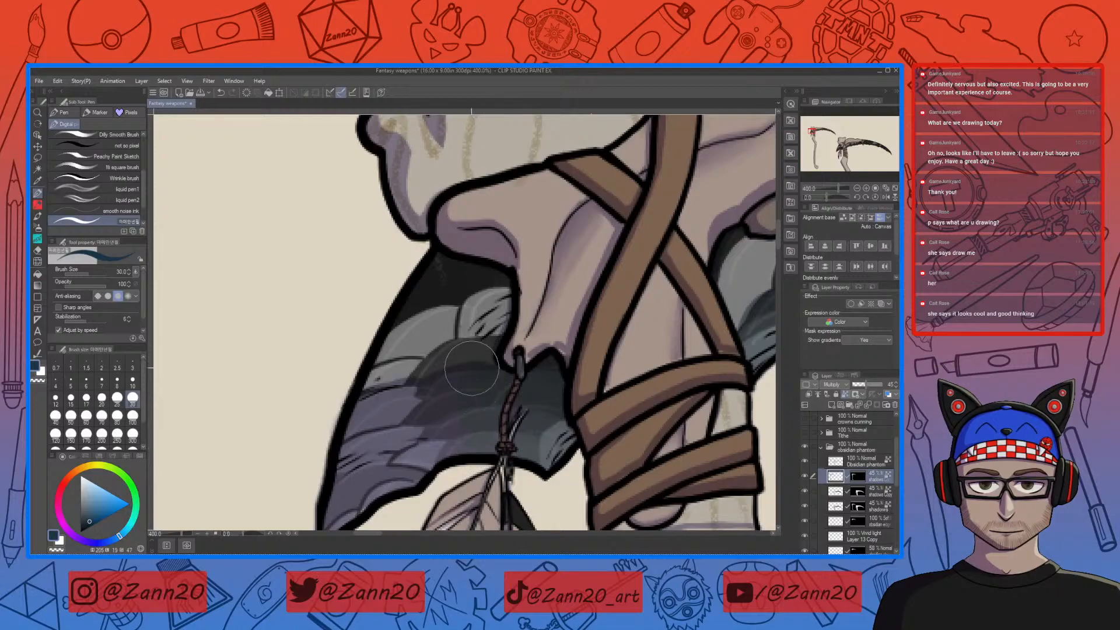
mouse_move(383, 431)
mouse_down()
mouse_move(420, 357)
mouse_move(414, 334)
mouse_up()
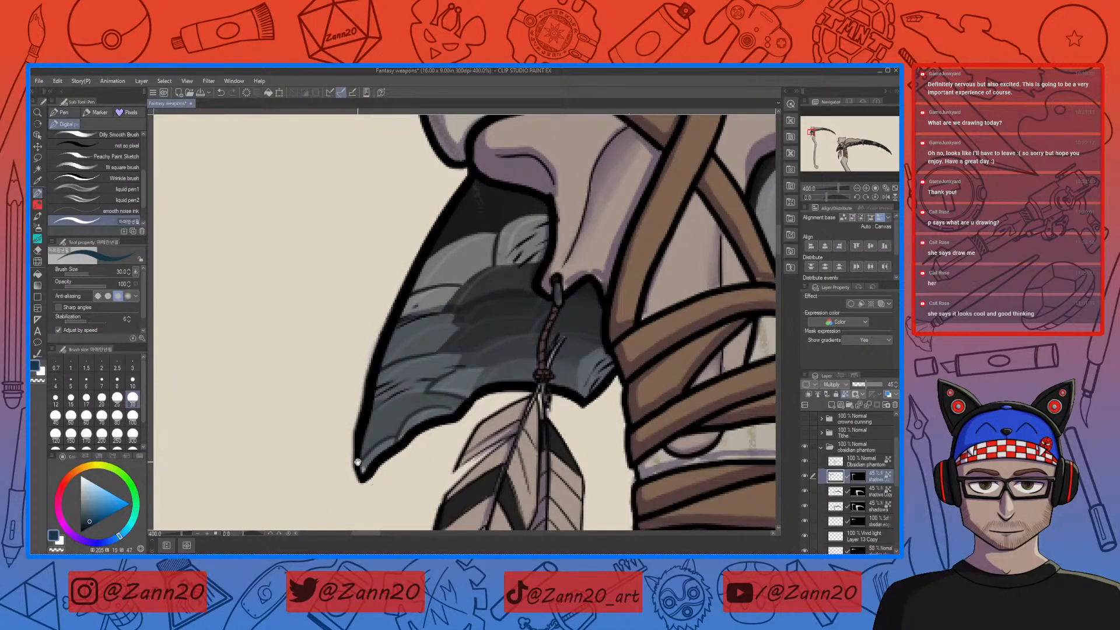
drag(536, 206, 526, 276)
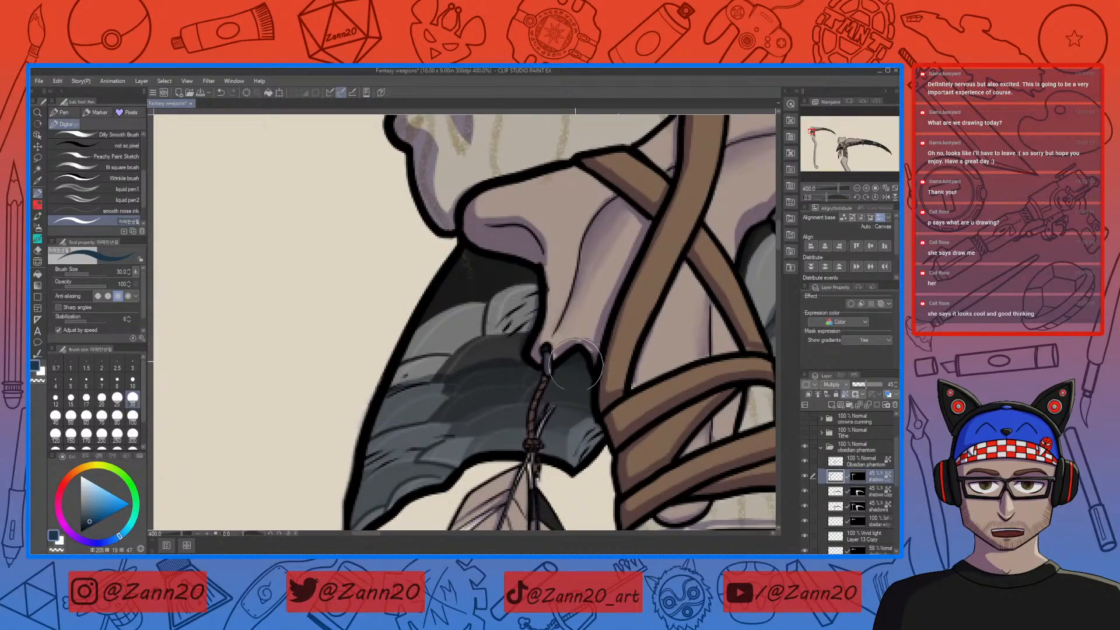
Recolour the leftover violet shadow around the small scythe's feather cord with the brush at size 12, and check the result
key(bracketleft)
key(bracketleft)
key(bracketleft)
key(bracketleft)
key(bracketleft)
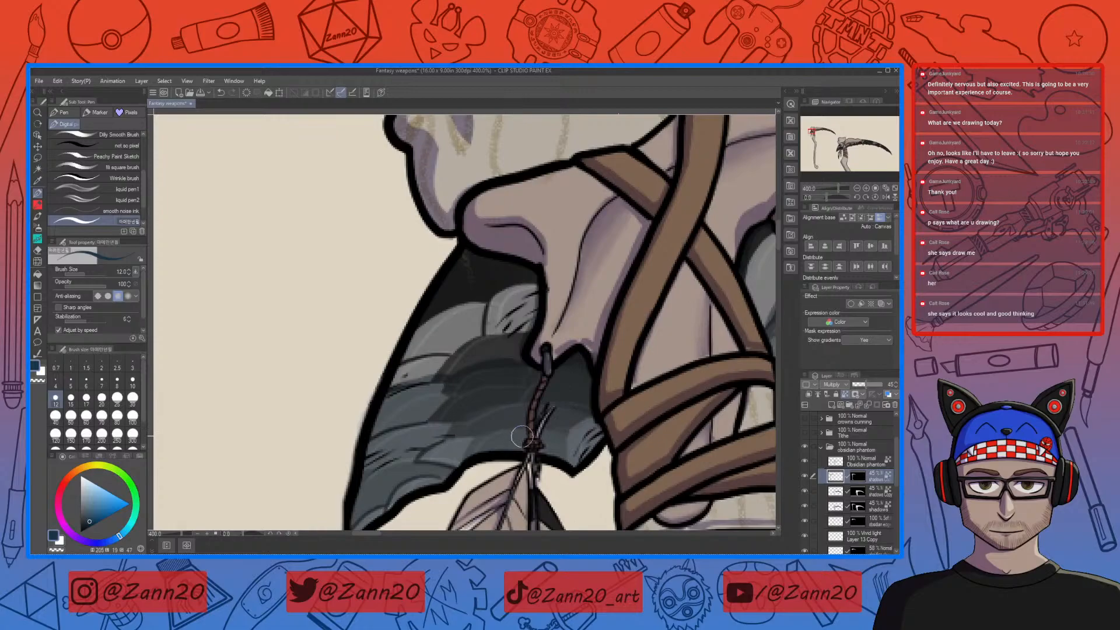
drag(573, 385, 661, 452)
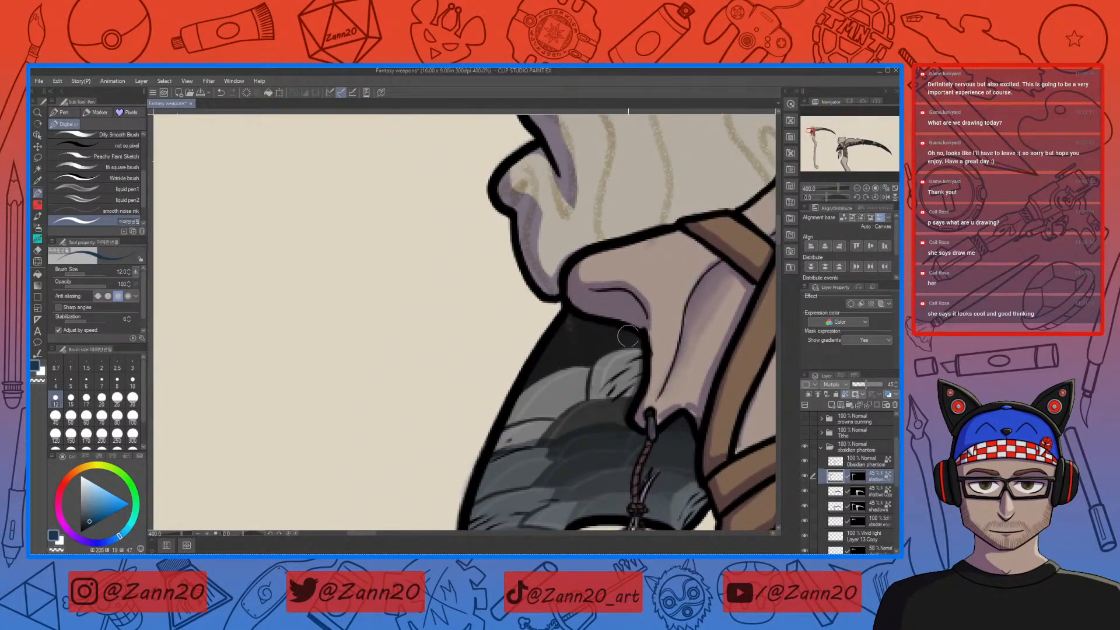
drag(711, 405, 656, 403)
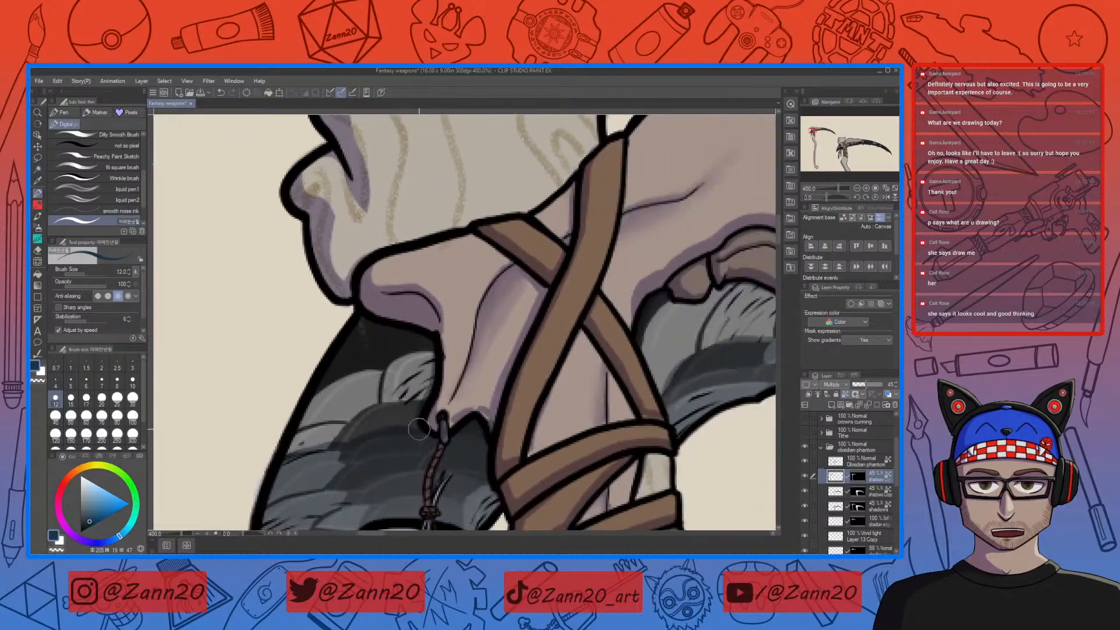
key(ctrl+minus)
key(ctrl+minus)
key(ctrl+minus)
key(ctrl+minus)
key(ctrl+minus)
key(ctrl+minus)
key(ctrl+minus)
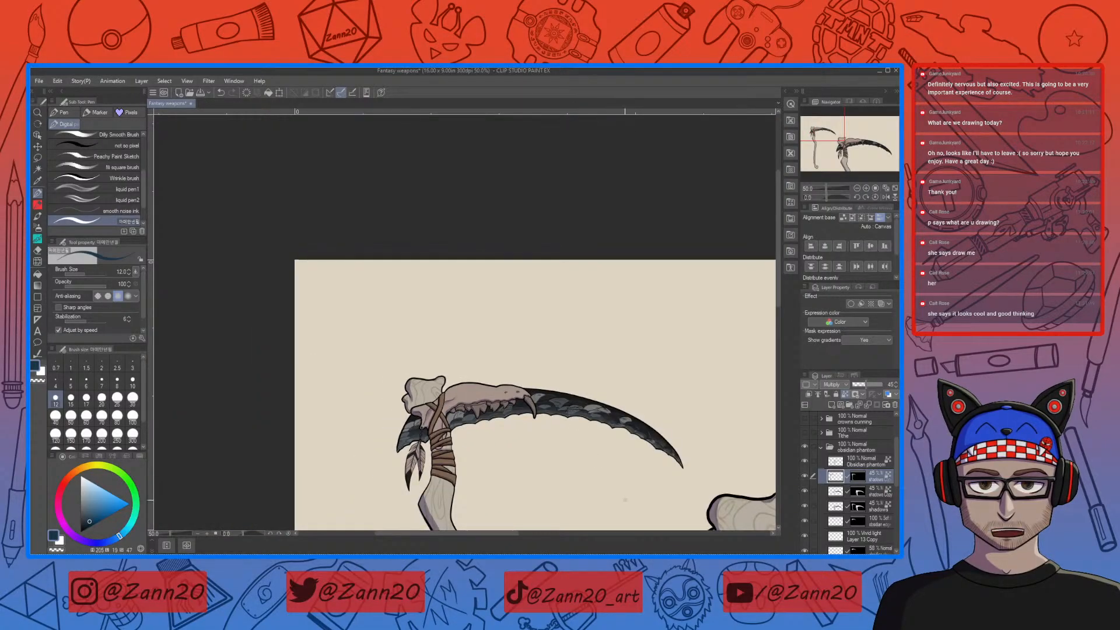
Set the opacity of the small scythe's blade shadow layer to 62 percent and compare both scythes
scroll(624, 499, down, 3)
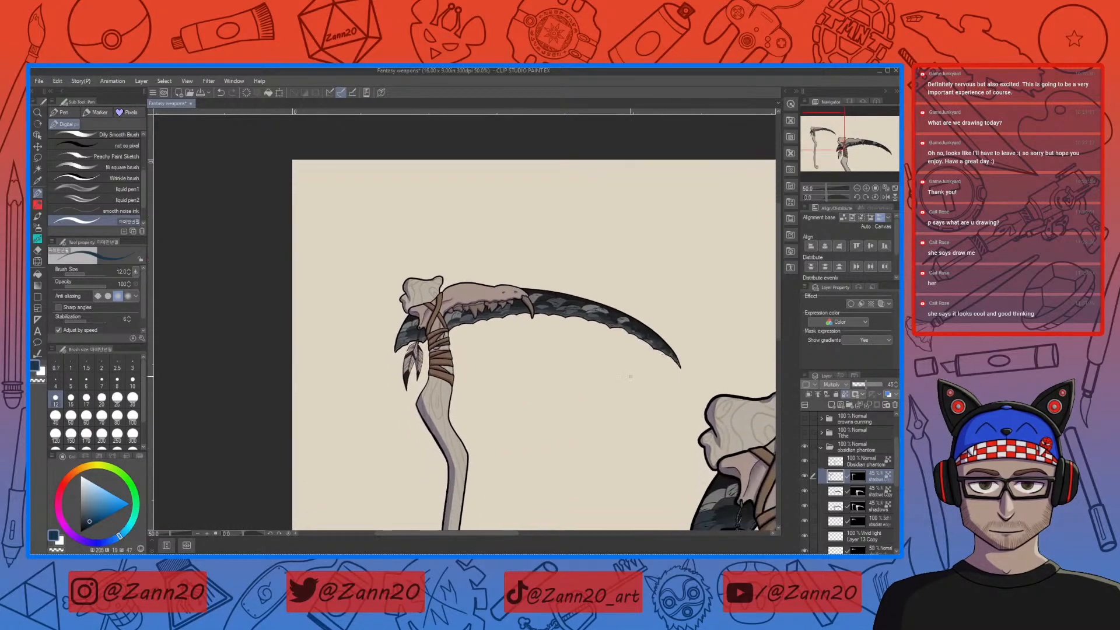
drag(866, 387, 870, 386)
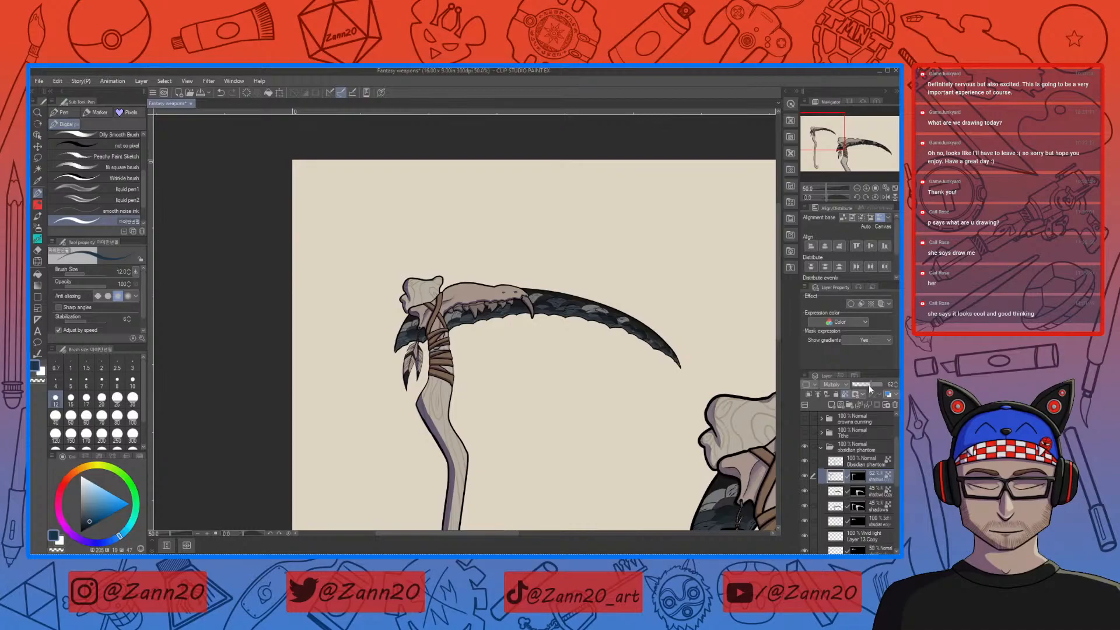
drag(558, 457, 529, 423)
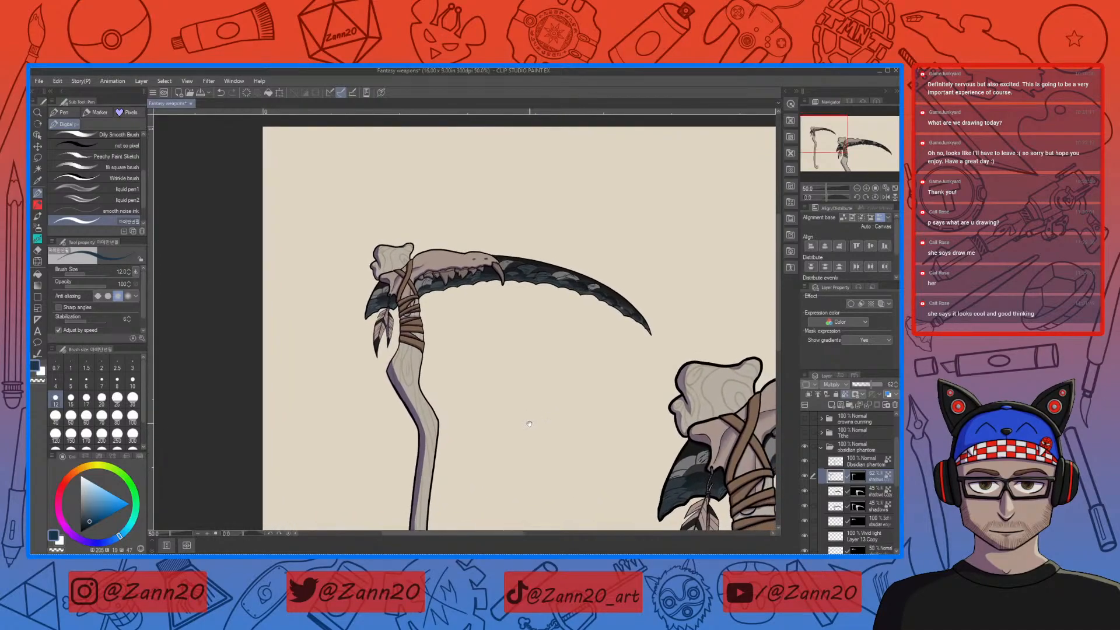
mouse_move(682, 450)
mouse_down()
mouse_move(624, 401)
mouse_move(461, 361)
mouse_up()
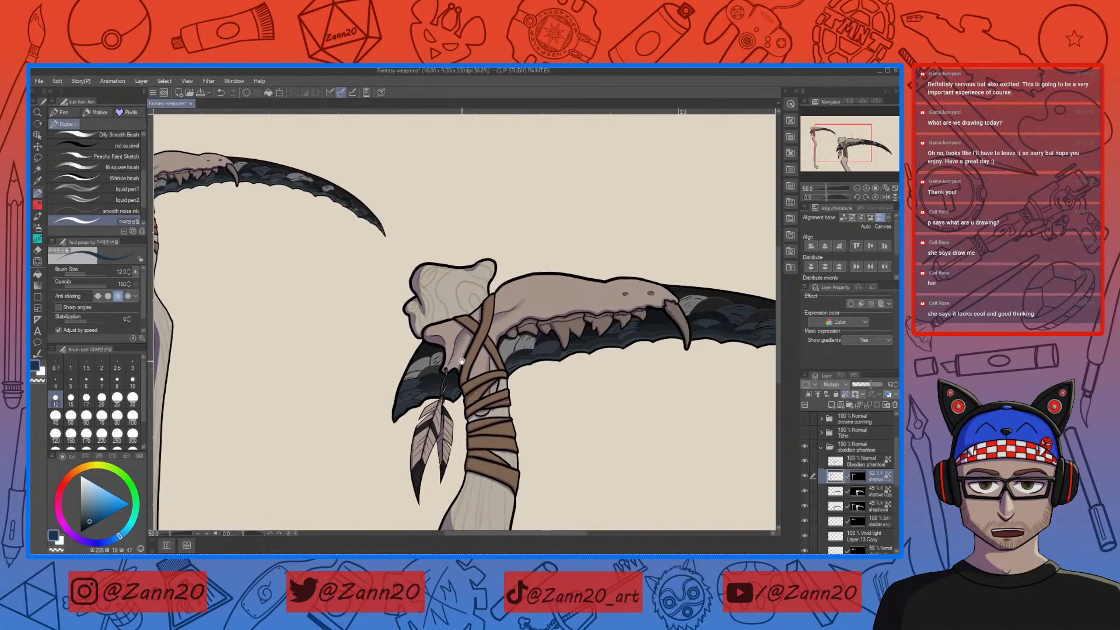
key(ctrl+minus)
drag(607, 421, 557, 437)
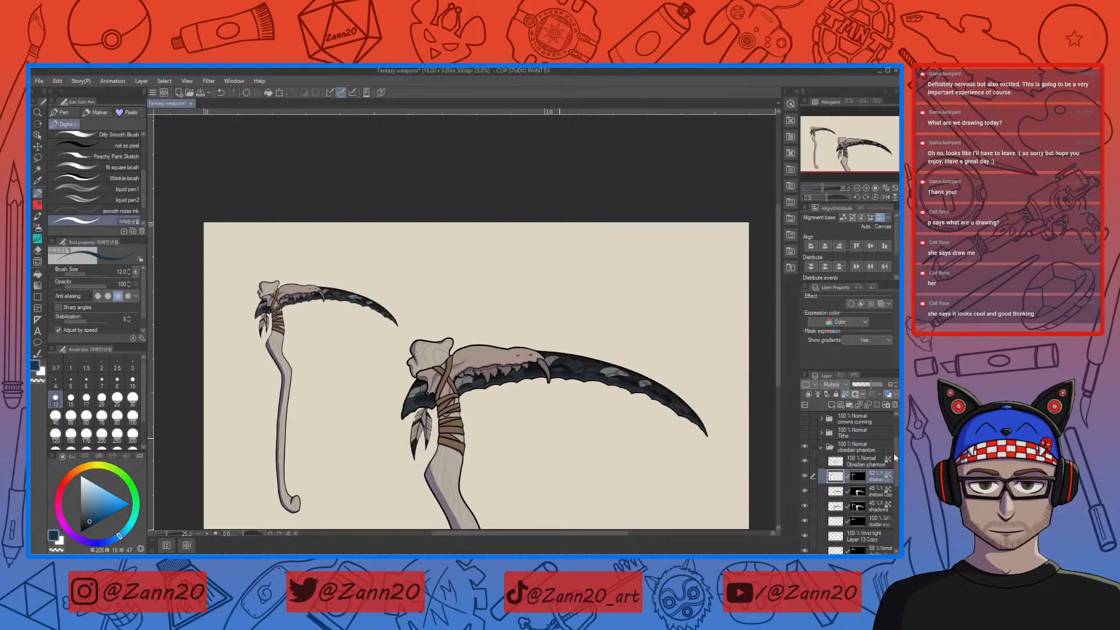
Set the opacity of both Normal-mode obsidian shine layers, above and below Layer 13, to 100 percent
scroll(894, 454, up, 2)
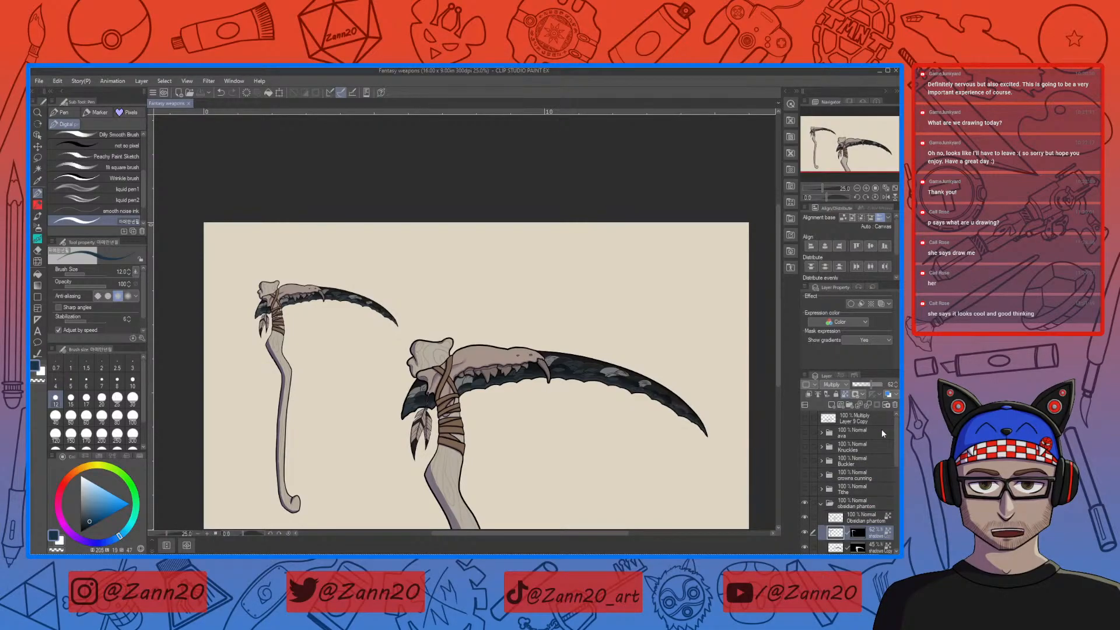
scroll(881, 429, down, 2)
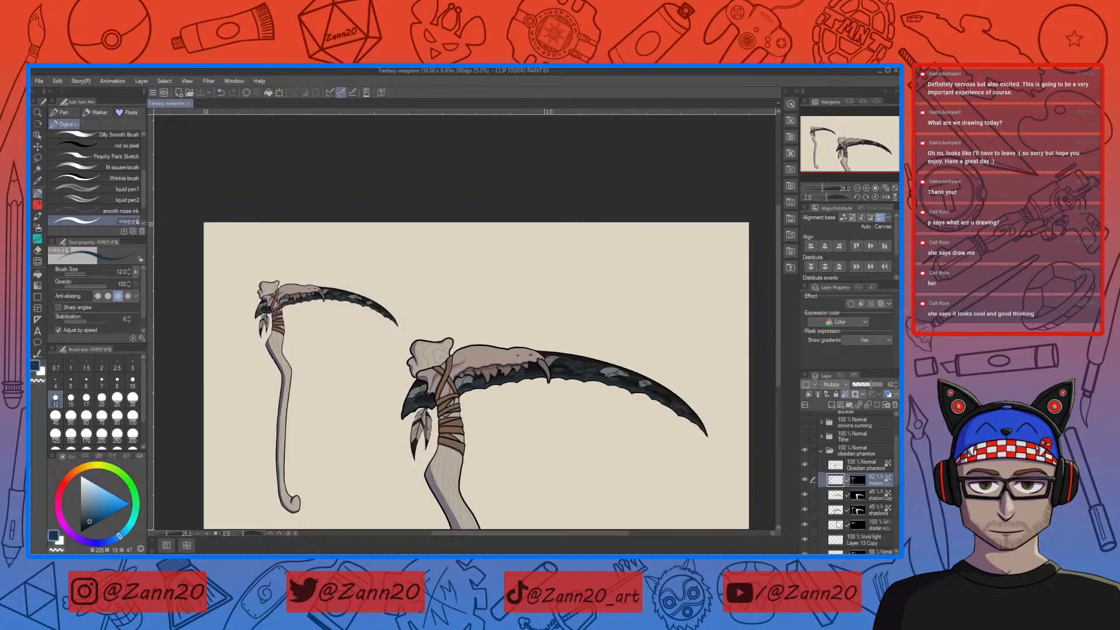
scroll(893, 473, down, 3)
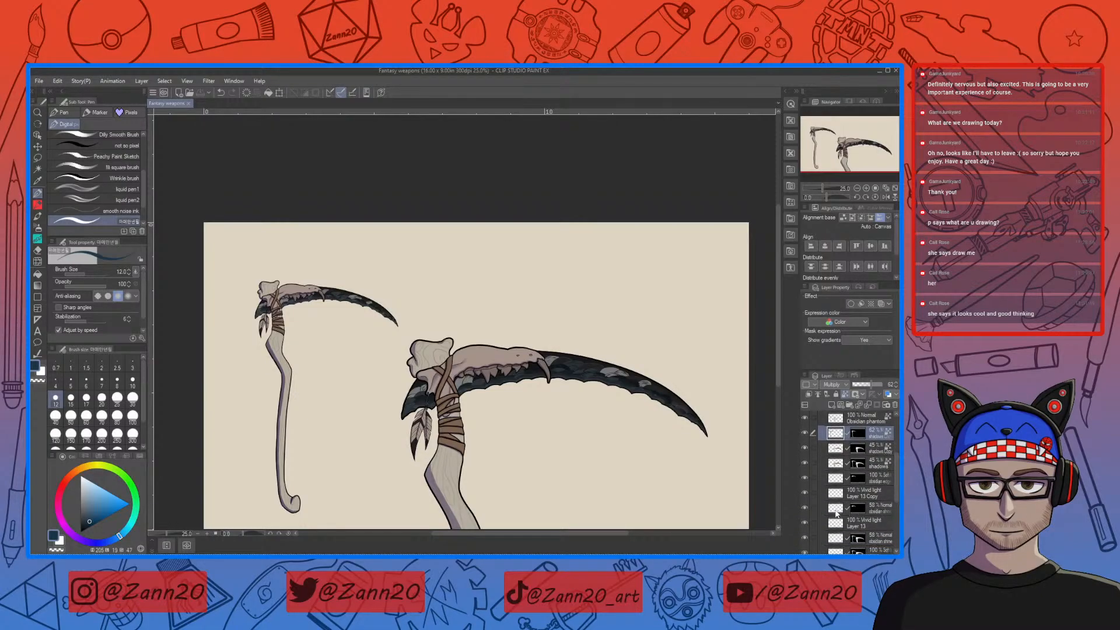
click(837, 512)
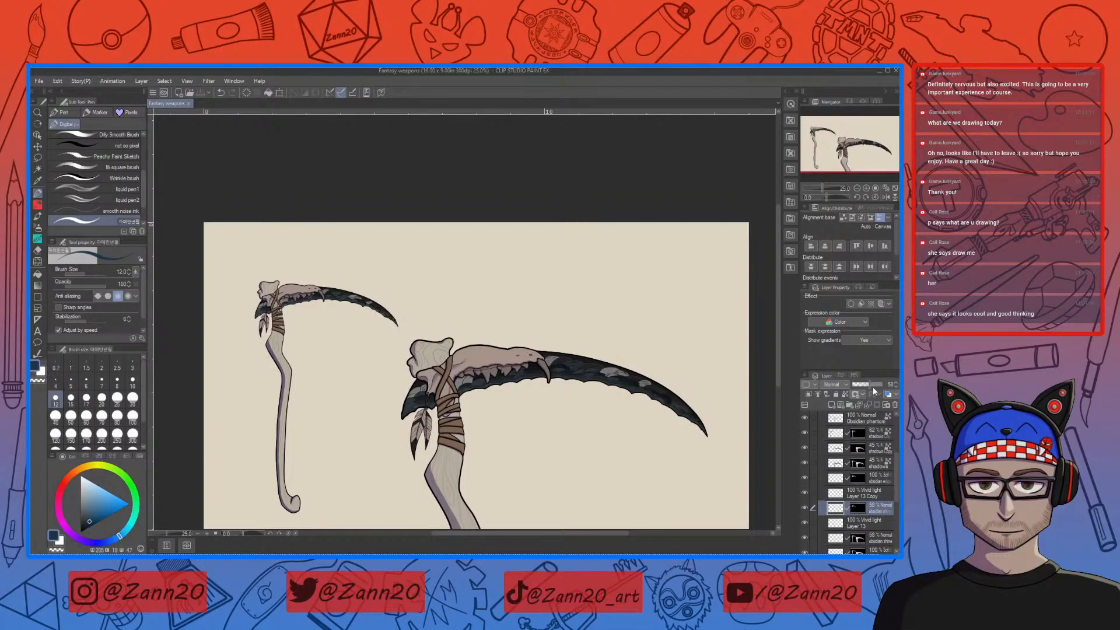
drag(875, 388, 888, 389)
click(842, 494)
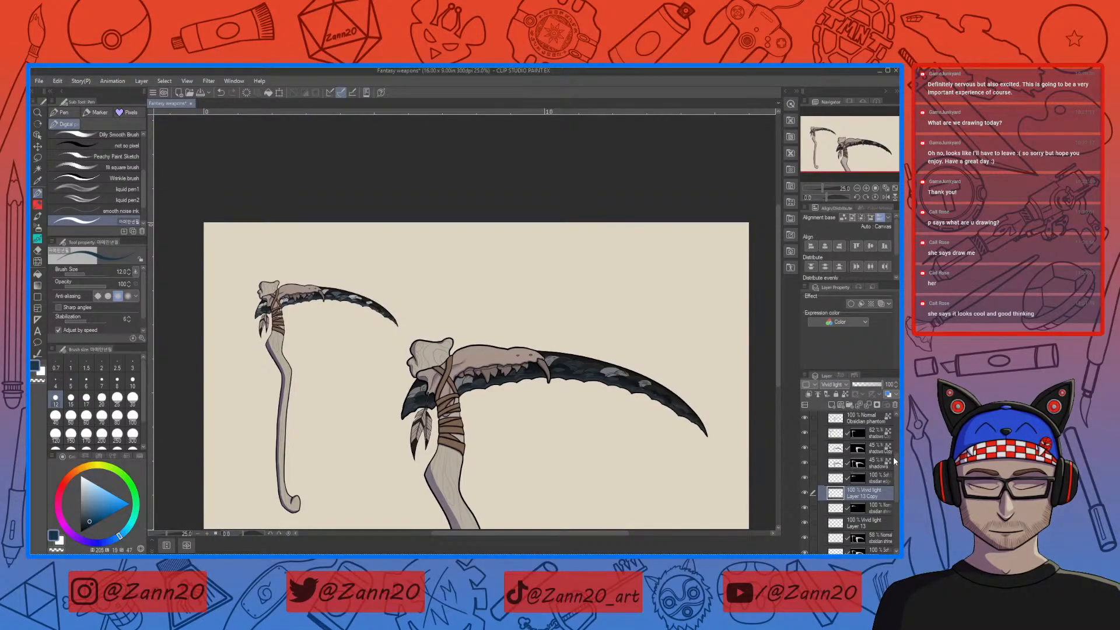
scroll(857, 467, down, 2)
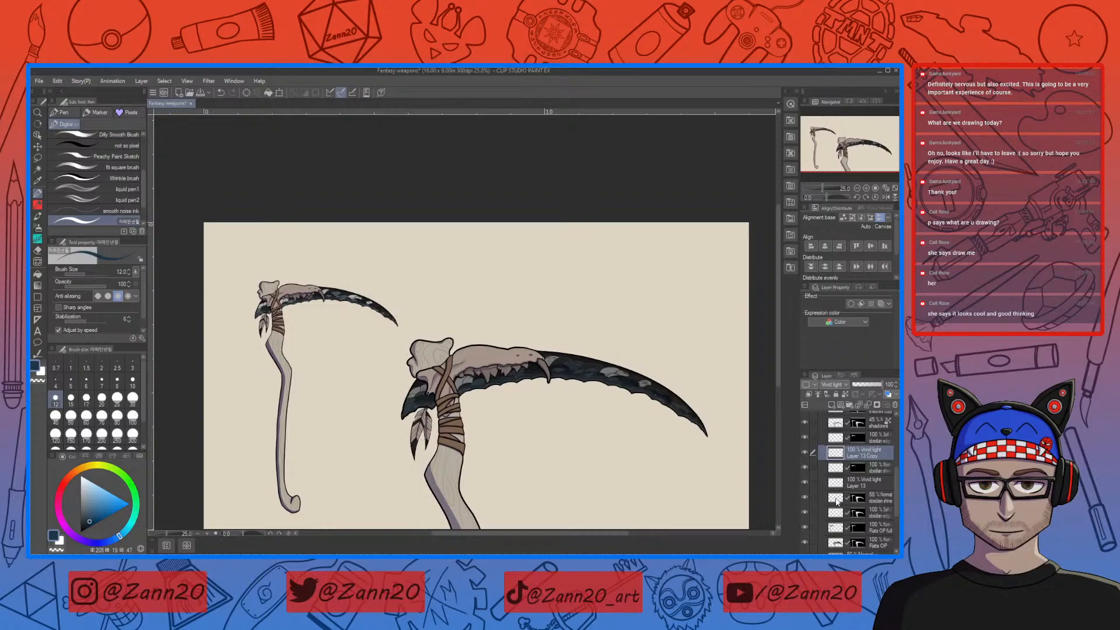
click(835, 501)
drag(870, 387, 879, 393)
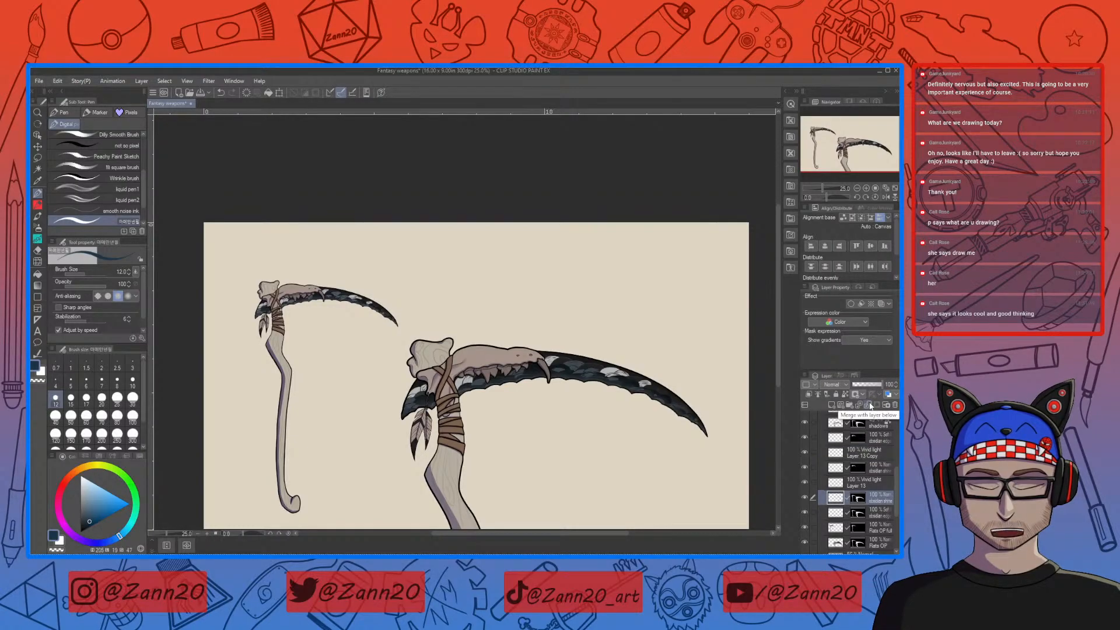
Set the Soft light obsidian layer below Layer 13 and the Normal obsidian shine layer above it to 76 percent opacity
click(832, 514)
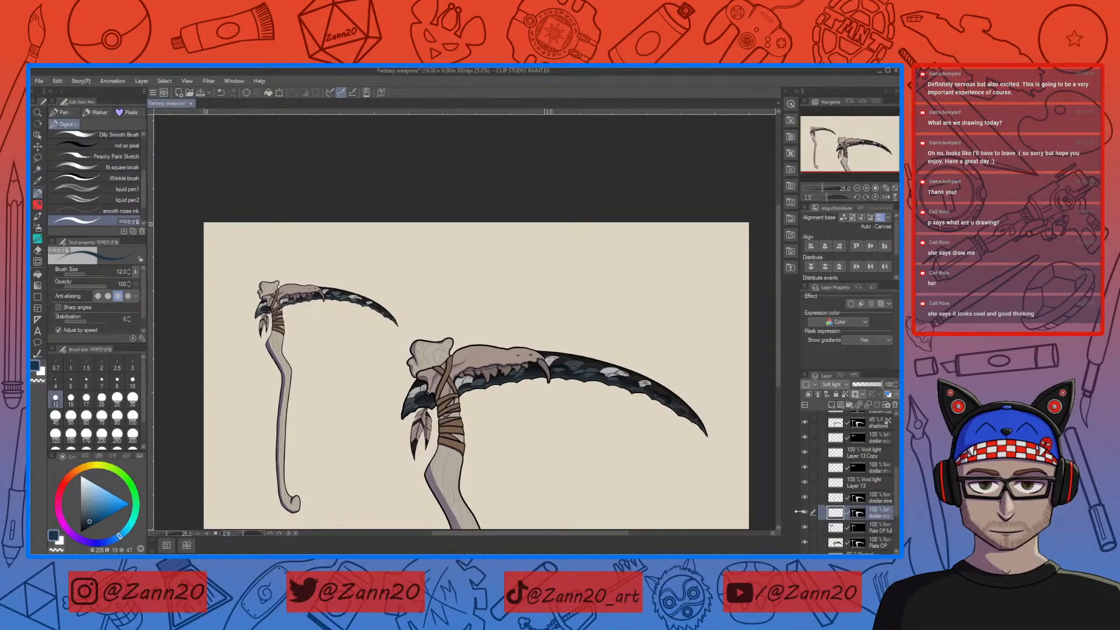
drag(882, 384, 873, 387)
click(842, 468)
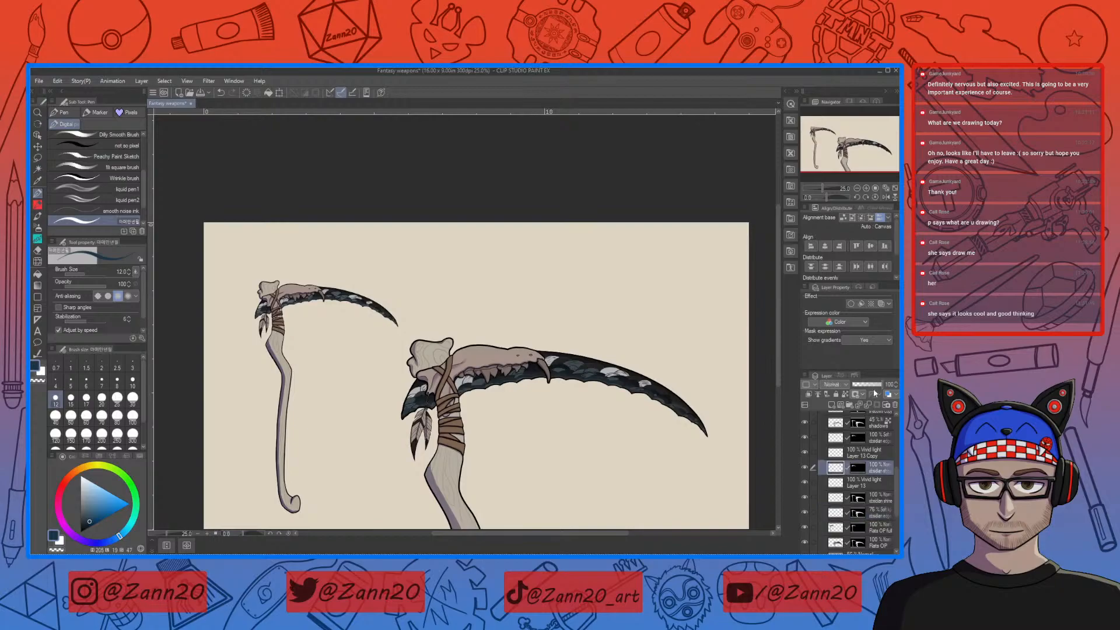
drag(881, 386, 871, 386)
click(896, 383)
click(895, 383)
click(896, 383)
click(896, 387)
Compare the blades with the obsidian shine layer below Layer 13 hidden and shown, and review the whole canvas
click(839, 454)
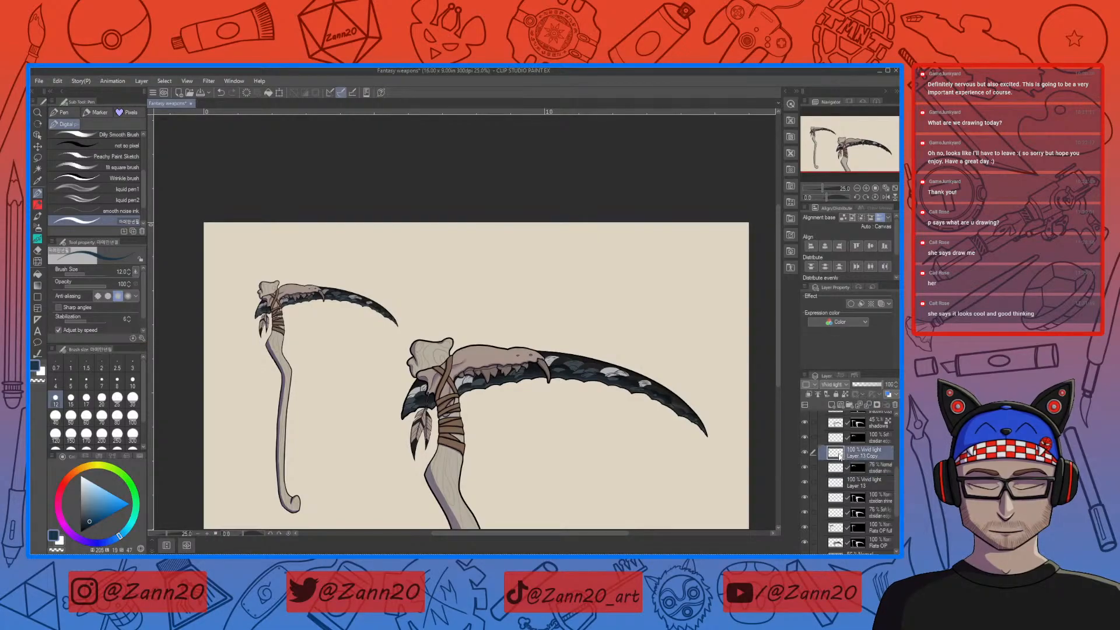
click(873, 385)
click(895, 385)
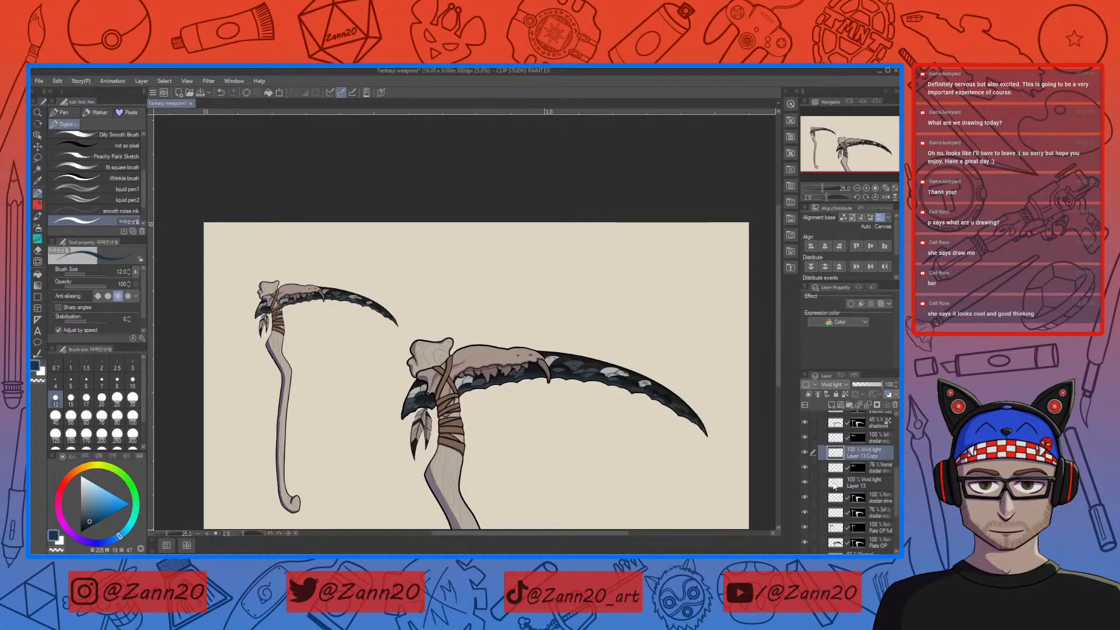
click(805, 497)
click(806, 498)
scroll(849, 482, up, 5)
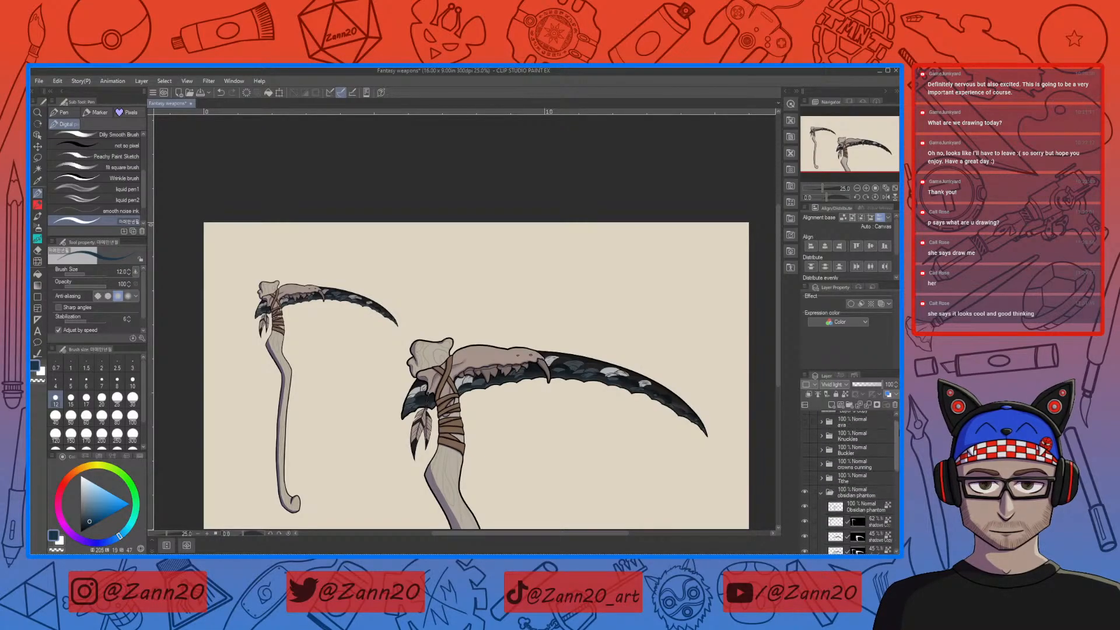
mouse_move(895, 437)
mouse_down()
mouse_move(893, 525)
mouse_move(895, 448)
mouse_move(873, 437)
mouse_up()
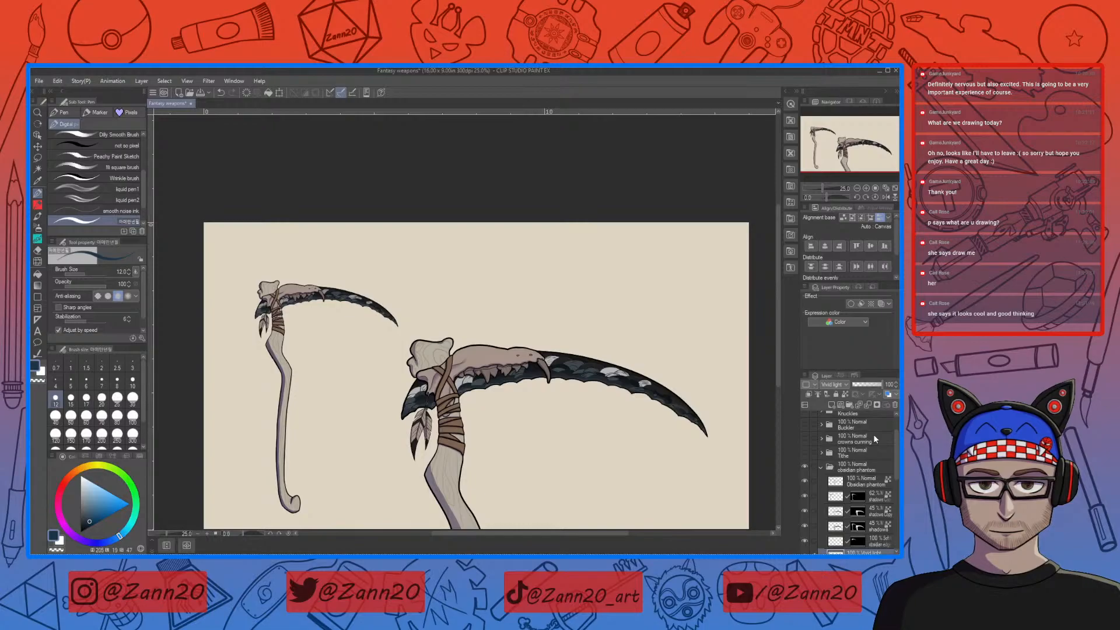
drag(606, 459, 601, 424)
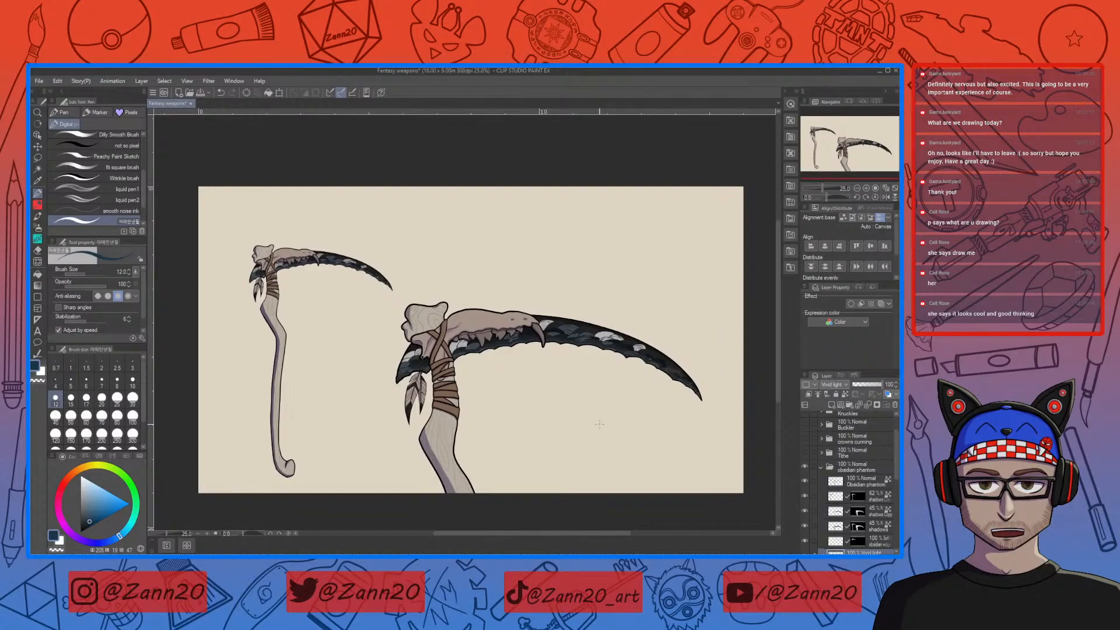
Collapse and hide the obsidian phantom folder, and add a new raster layer above Layer 5
scroll(884, 432, up, 3)
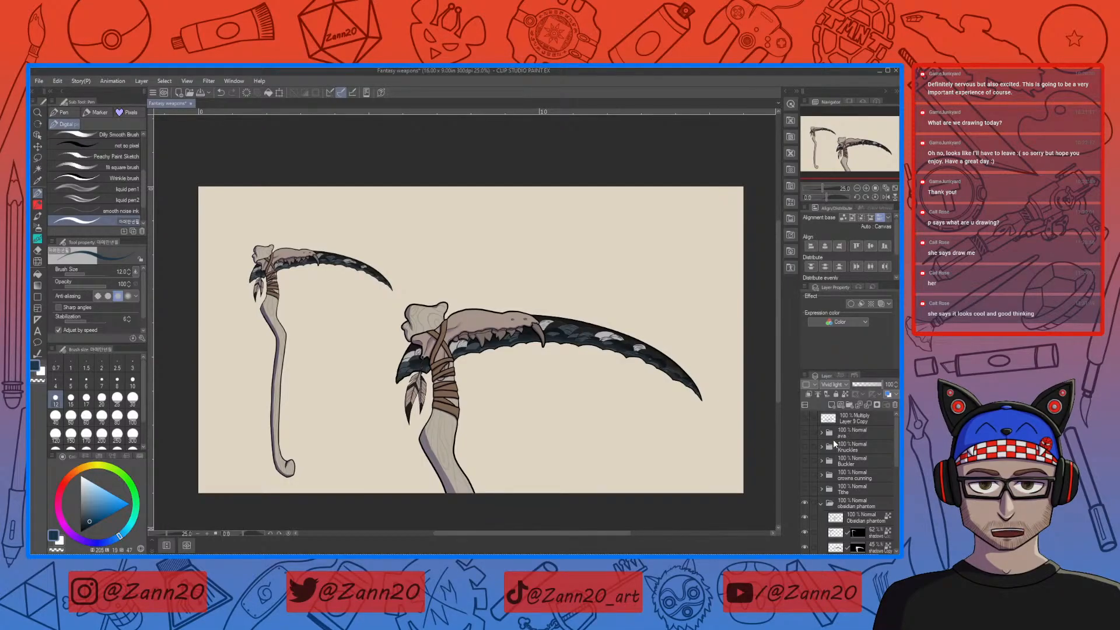
click(820, 503)
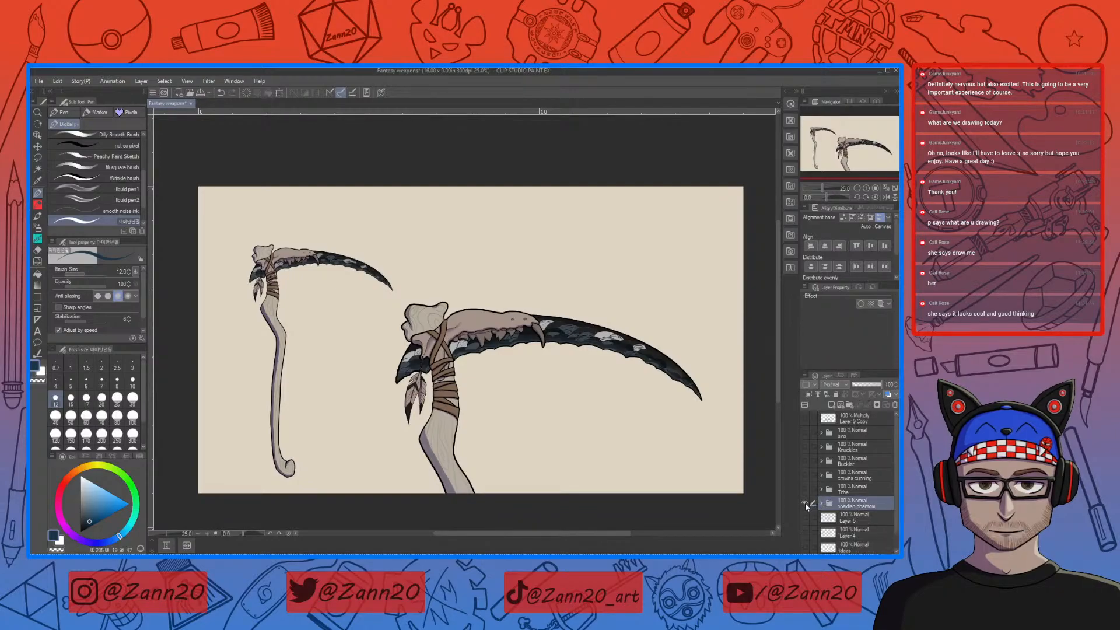
click(805, 502)
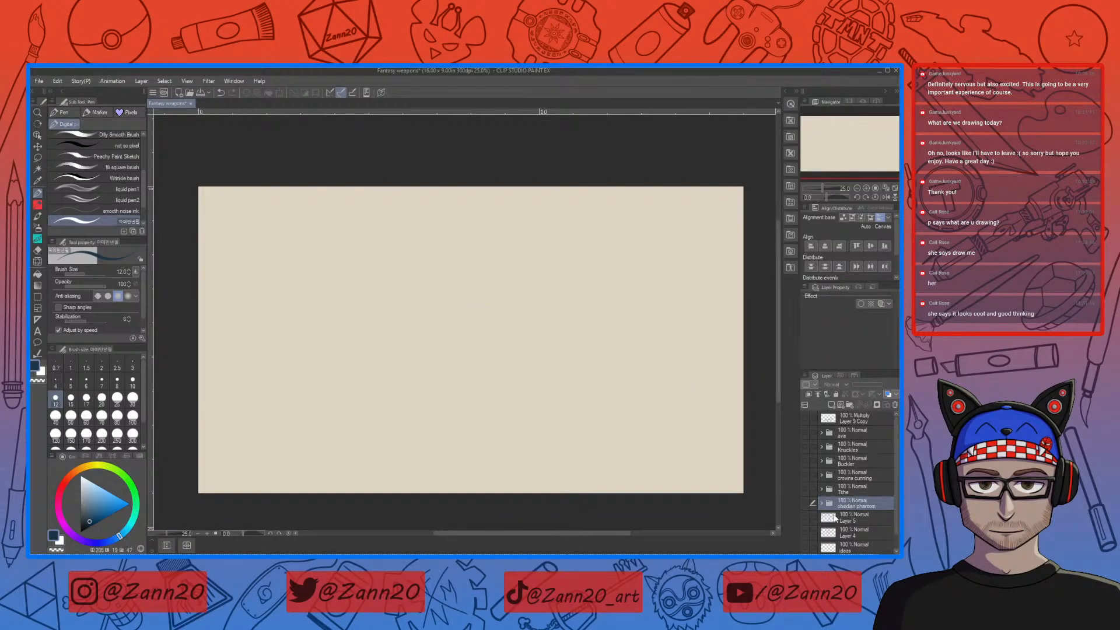
click(835, 516)
click(832, 404)
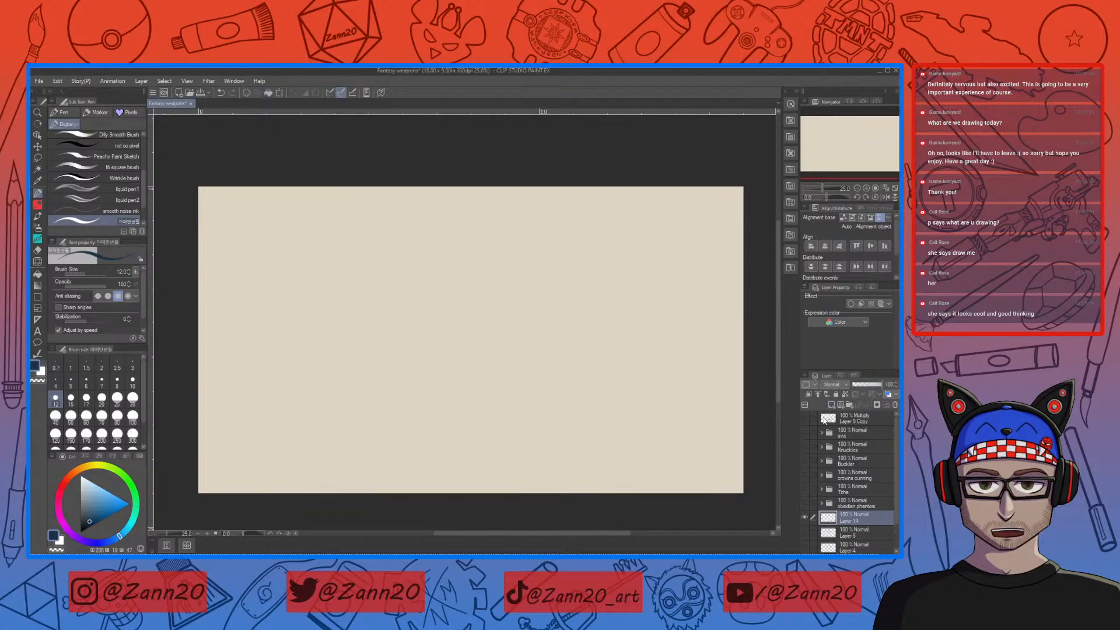
Choose a muted blue-violet drawing colour and switch to the REDsketch soft pencil at size 25
click(89, 541)
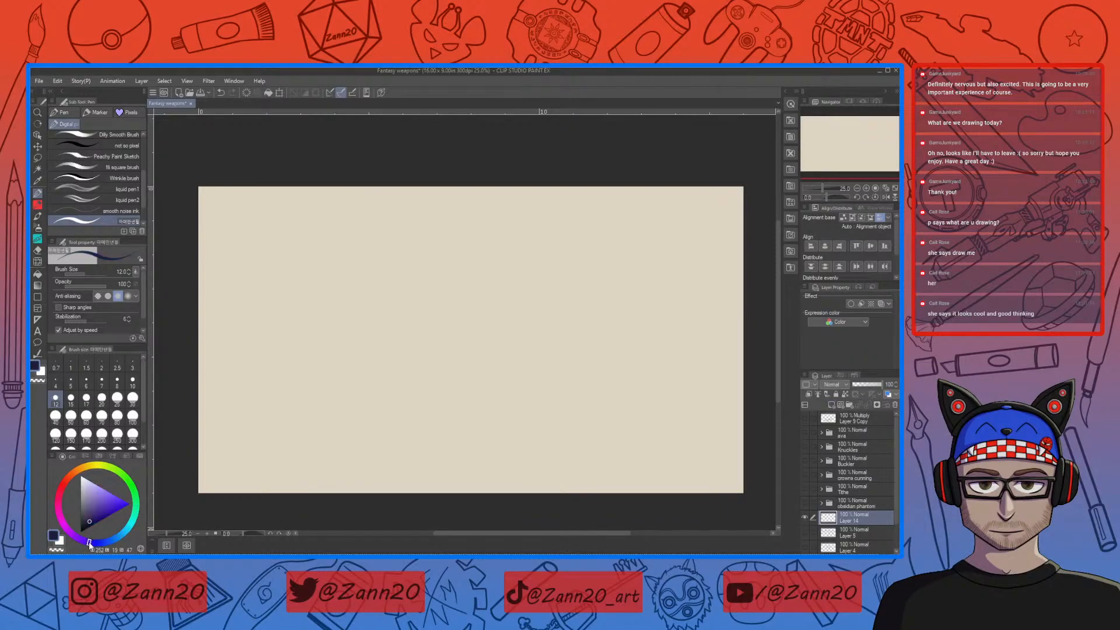
click(92, 510)
click(87, 510)
click(87, 541)
click(94, 511)
click(97, 512)
click(93, 512)
key(p)
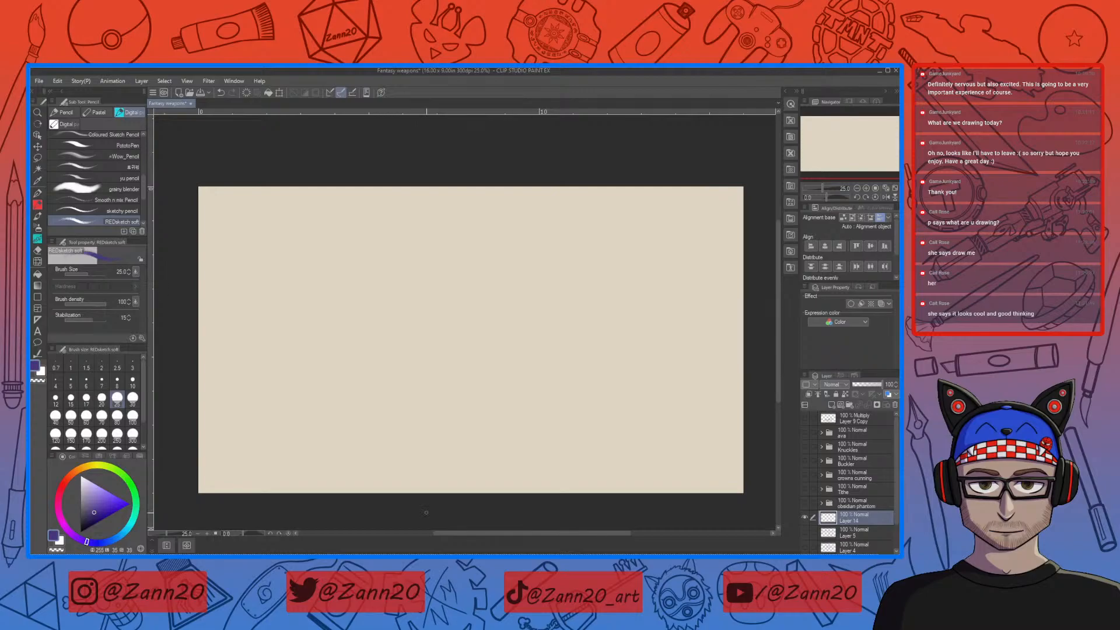
mouse_move(420, 274)
mouse_down()
mouse_move(441, 293)
mouse_move(373, 324)
mouse_move(438, 275)
mouse_move(385, 335)
mouse_move(457, 291)
mouse_move(470, 300)
mouse_move(448, 390)
mouse_up()
mouse_move(452, 324)
mouse_down()
mouse_move(457, 387)
mouse_move(525, 429)
mouse_up()
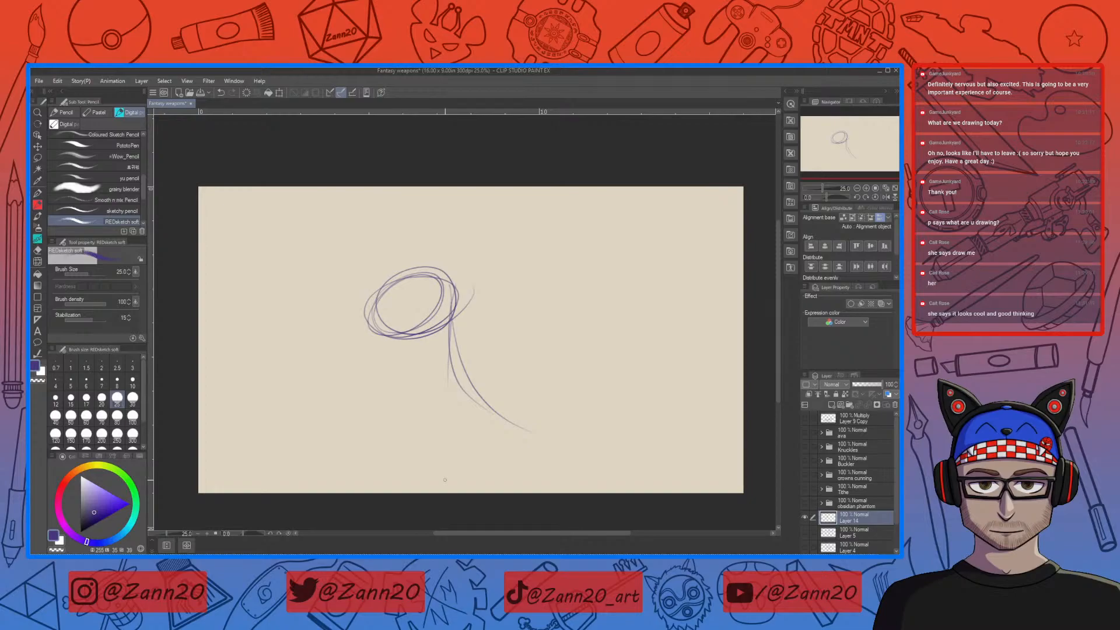
key(Delete)
Sketch a small head circle and a long S-shaped curve sweeping from the neck into a raised tail
mouse_move(388, 264)
mouse_down()
mouse_move(410, 286)
mouse_move(408, 357)
mouse_up()
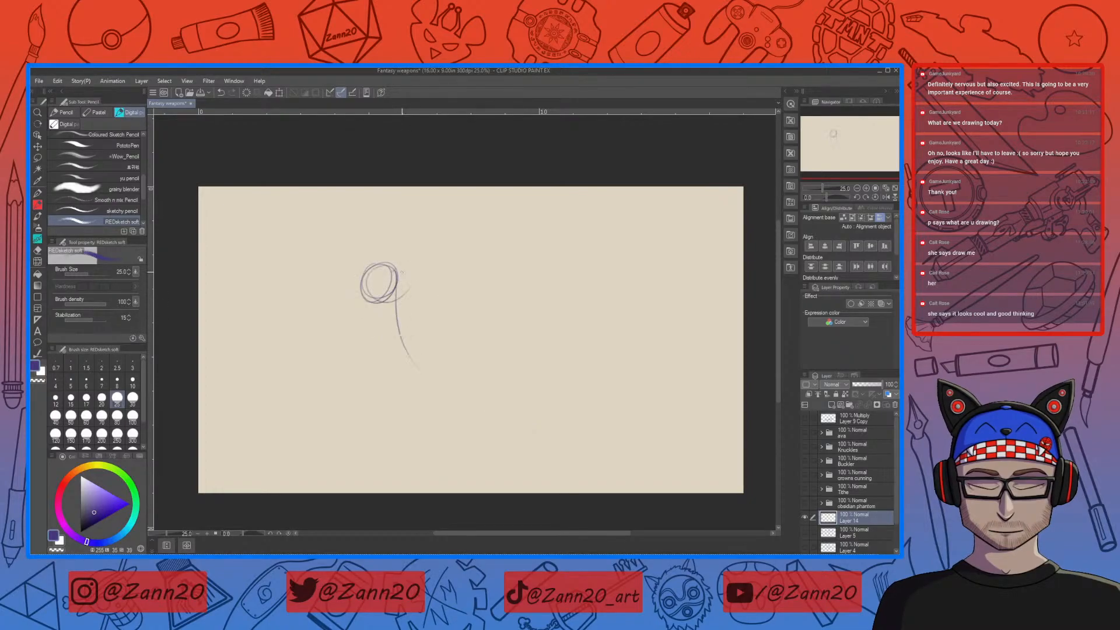
mouse_move(396, 309)
mouse_down()
mouse_move(420, 361)
mouse_move(485, 412)
mouse_up()
mouse_move(402, 334)
mouse_down()
mouse_move(498, 396)
mouse_move(678, 300)
mouse_up()
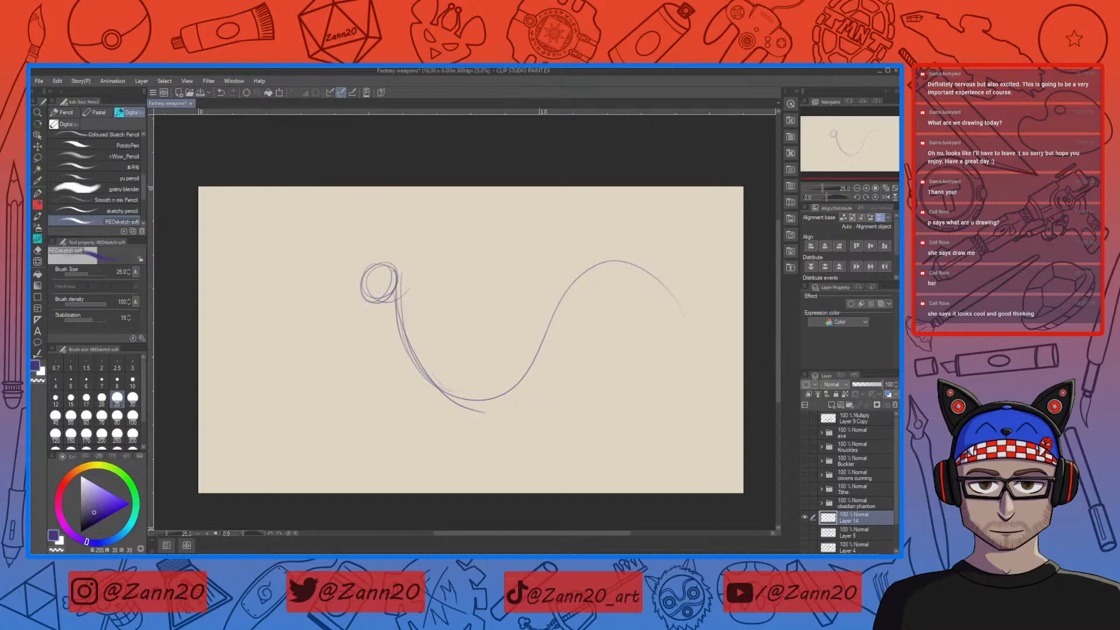
drag(404, 345, 307, 401)
key(ctrl+z)
Sketch a slanted oval for the creature's chest and a smaller circle behind it for the hips
mouse_move(403, 328)
mouse_down()
mouse_move(427, 352)
mouse_move(385, 357)
mouse_move(433, 374)
mouse_move(392, 357)
mouse_move(470, 324)
mouse_up()
drag(457, 382, 462, 387)
drag(402, 322, 428, 421)
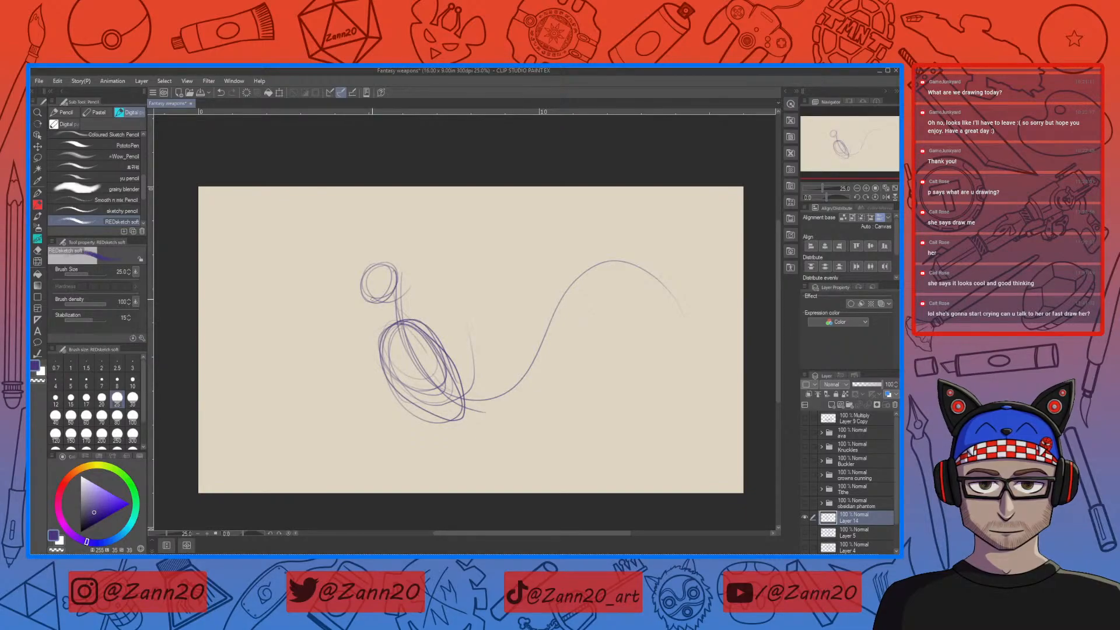
mouse_move(385, 408)
mouse_down()
mouse_move(446, 350)
mouse_move(443, 421)
mouse_up()
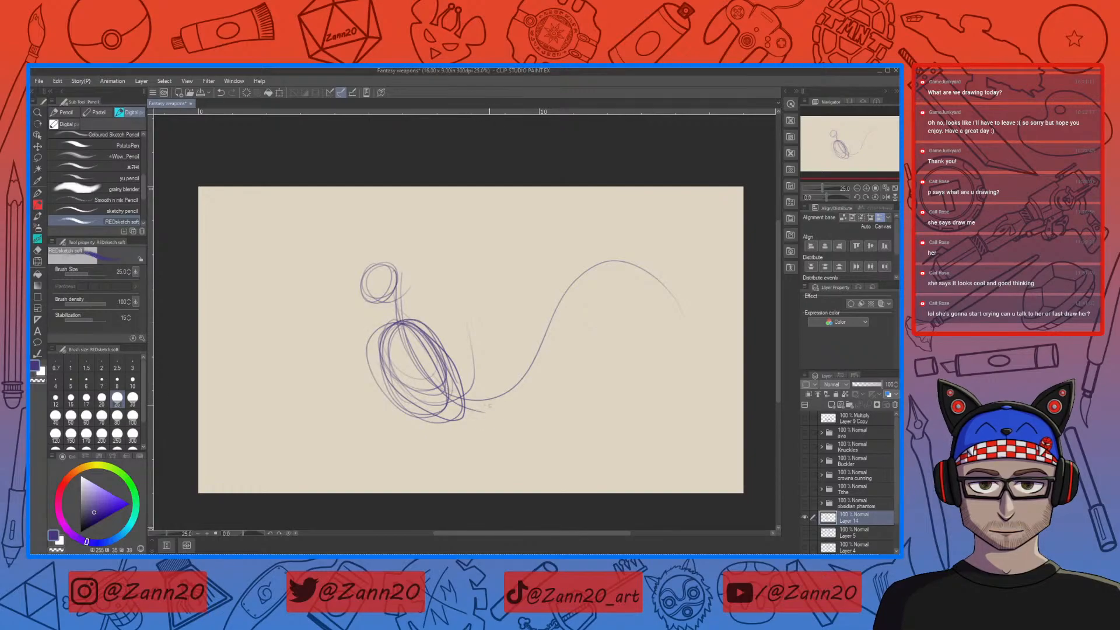
mouse_move(481, 385)
mouse_down()
mouse_move(473, 409)
mouse_move(514, 411)
mouse_move(503, 382)
mouse_move(468, 451)
mouse_up()
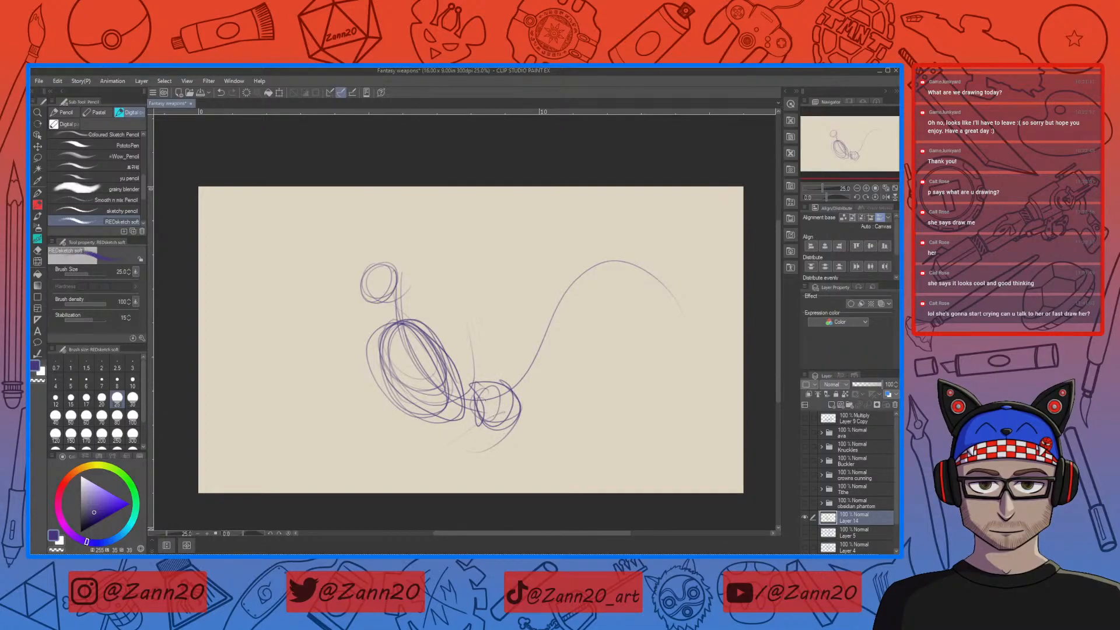
Round out the creature's head and add a pointed muzzle and a long pointed ear
mouse_move(385, 259)
mouse_down()
mouse_move(406, 274)
mouse_move(361, 270)
mouse_move(408, 277)
mouse_move(339, 293)
mouse_move(365, 312)
mouse_move(353, 286)
mouse_move(394, 298)
mouse_up()
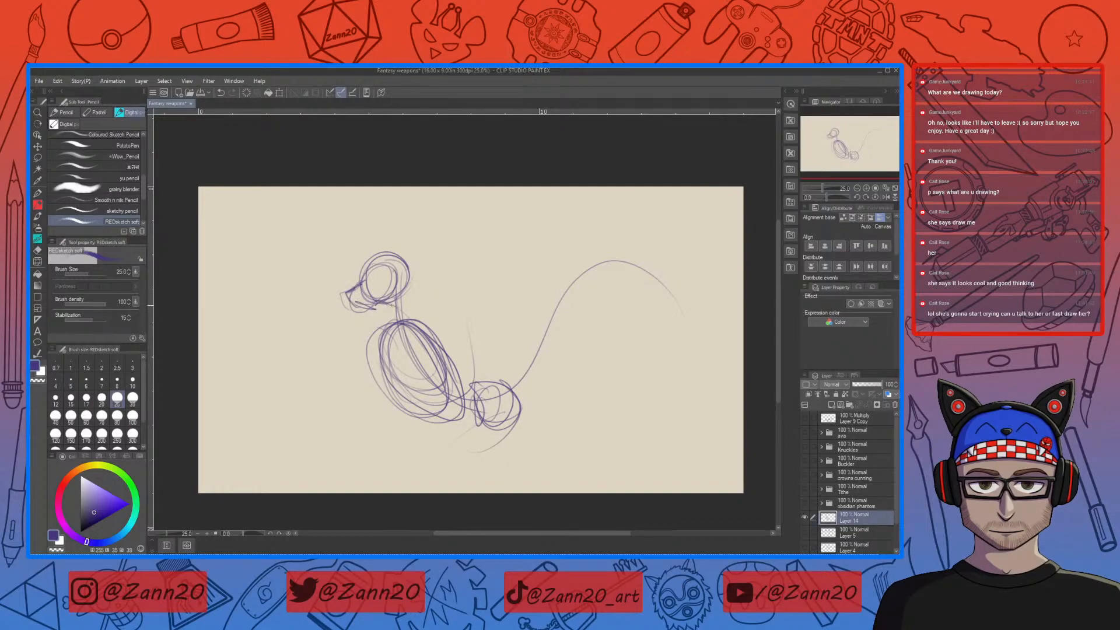
drag(366, 255, 332, 223)
drag(375, 259, 330, 223)
mouse_move(382, 331)
mouse_down()
mouse_move(330, 350)
mouse_move(343, 342)
mouse_up()
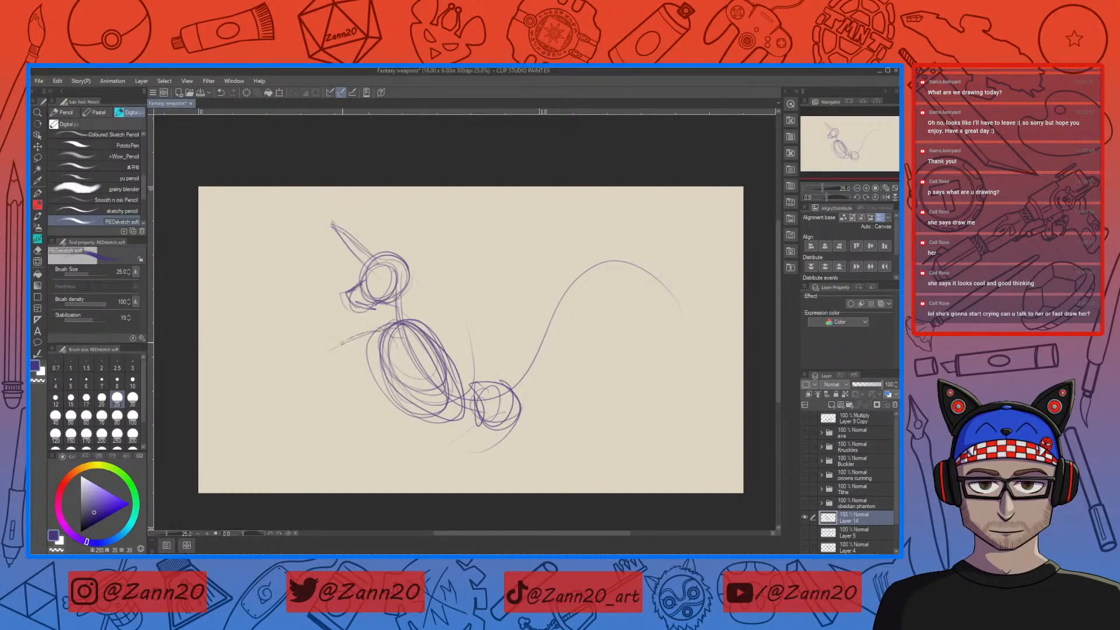
mouse_move(374, 341)
mouse_down()
mouse_move(317, 330)
mouse_move(300, 353)
mouse_up()
key(ctrl+z)
key(ctrl+z)
Sketch the creature's shoulder circle and a front arm reaching diagonally down to a flat hand on the ground
mouse_move(392, 323)
mouse_down()
mouse_move(428, 325)
mouse_move(422, 349)
mouse_move(395, 330)
mouse_up()
drag(410, 340, 396, 395)
mouse_move(397, 394)
mouse_down()
mouse_move(348, 331)
mouse_move(331, 370)
mouse_move(355, 369)
mouse_up()
mouse_move(355, 368)
mouse_down()
mouse_move(346, 331)
mouse_move(318, 428)
mouse_up()
mouse_move(366, 362)
mouse_down()
mouse_move(317, 442)
mouse_move(269, 474)
mouse_up()
drag(341, 417, 307, 446)
mouse_move(373, 350)
mouse_down()
mouse_move(350, 398)
mouse_move(303, 443)
mouse_move(312, 469)
mouse_move(257, 471)
mouse_move(291, 459)
mouse_up()
Sketch the creature's folded hind leg from the hip circle forward to the knee and down to the foot
drag(497, 411, 512, 446)
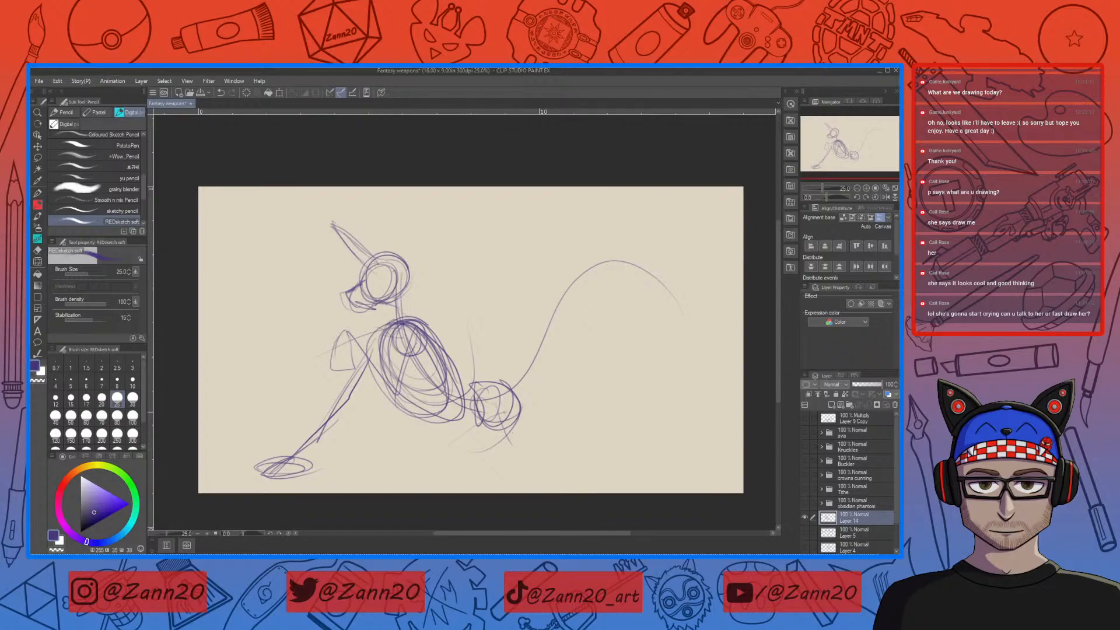
mouse_move(434, 427)
mouse_down()
mouse_move(464, 469)
mouse_move(489, 475)
mouse_up()
mouse_move(458, 442)
mouse_down()
mouse_move(496, 475)
mouse_move(490, 483)
mouse_up()
mouse_move(444, 435)
mouse_down()
mouse_move(527, 454)
mouse_move(495, 445)
mouse_move(480, 470)
mouse_up()
mouse_move(486, 463)
mouse_down()
mouse_move(432, 475)
mouse_move(480, 479)
mouse_up()
drag(480, 441, 524, 448)
drag(431, 439, 457, 446)
drag(512, 385, 432, 438)
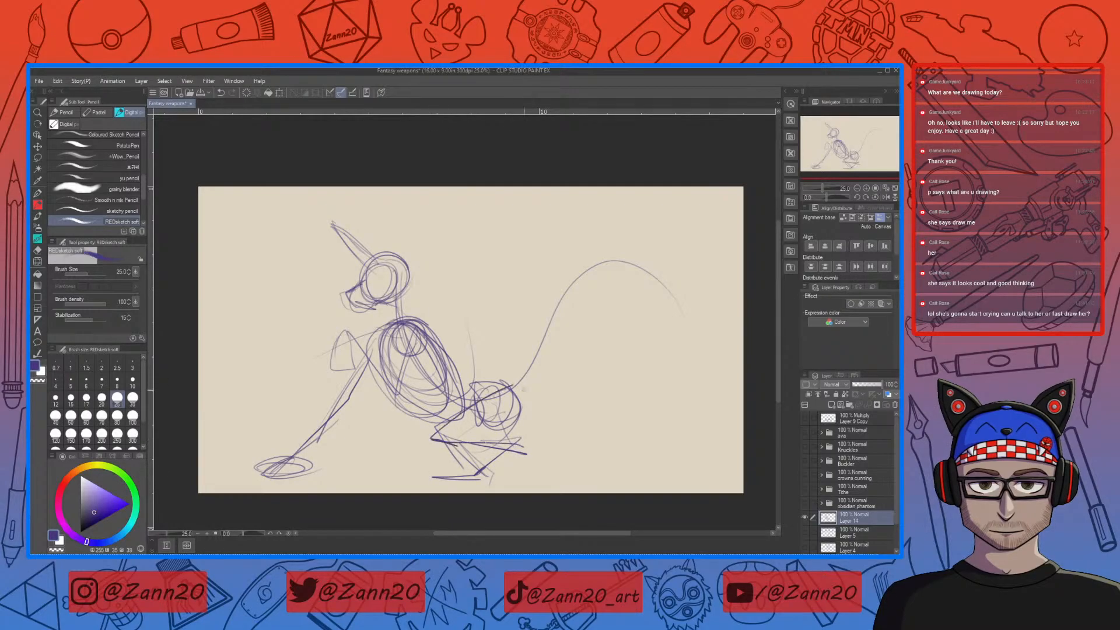
Sketch the back of the creature's folded hind leg and a second, far hind leg bending forward beside it
mouse_move(516, 392)
mouse_down()
mouse_move(472, 460)
mouse_move(527, 383)
mouse_move(519, 426)
mouse_move(489, 439)
mouse_up()
mouse_move(519, 427)
mouse_down()
mouse_move(469, 450)
mouse_move(507, 462)
mouse_move(541, 444)
mouse_up()
drag(482, 436, 518, 452)
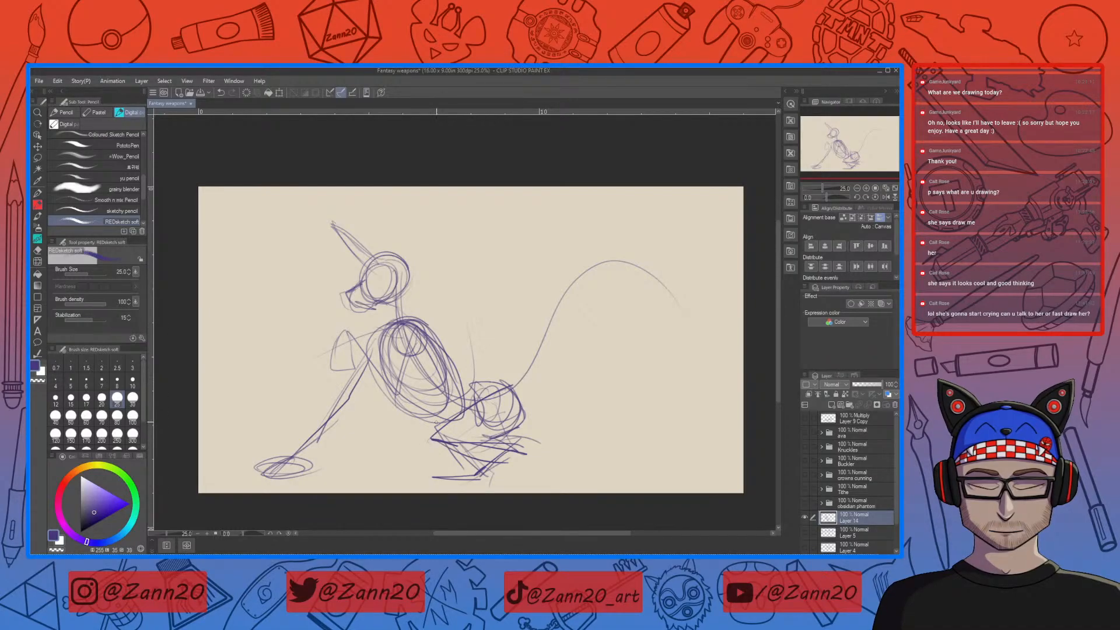
mouse_move(426, 422)
mouse_down()
mouse_move(393, 464)
mouse_move(365, 446)
mouse_move(341, 465)
mouse_move(373, 467)
mouse_up()
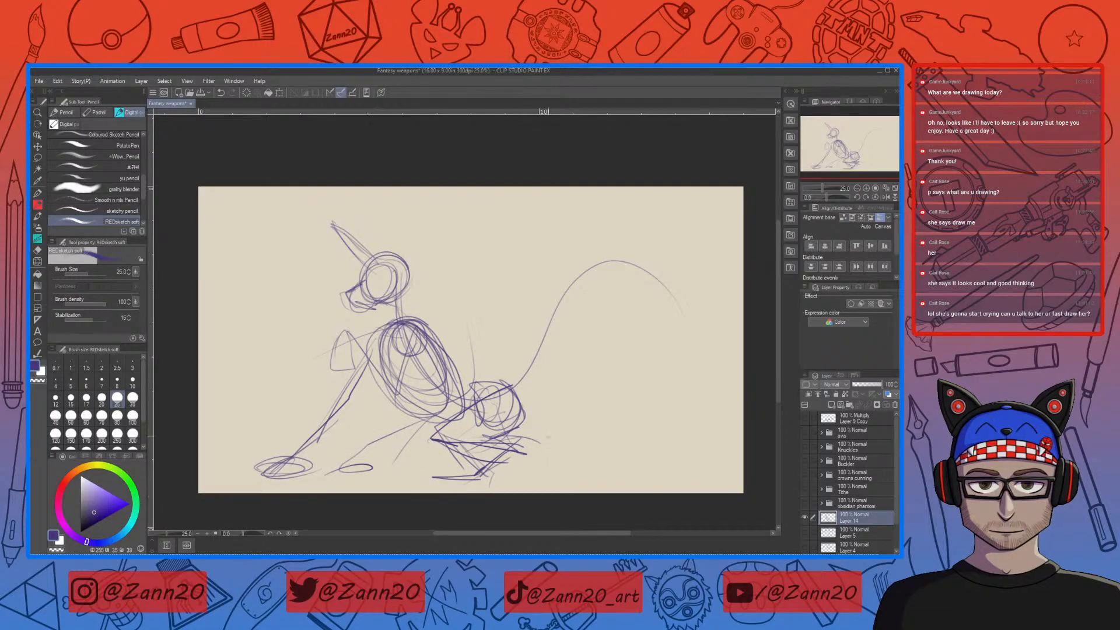
key(ctrl+z)
mouse_move(444, 414)
mouse_down()
mouse_move(406, 447)
mouse_move(470, 472)
mouse_move(421, 479)
mouse_move(474, 470)
mouse_up()
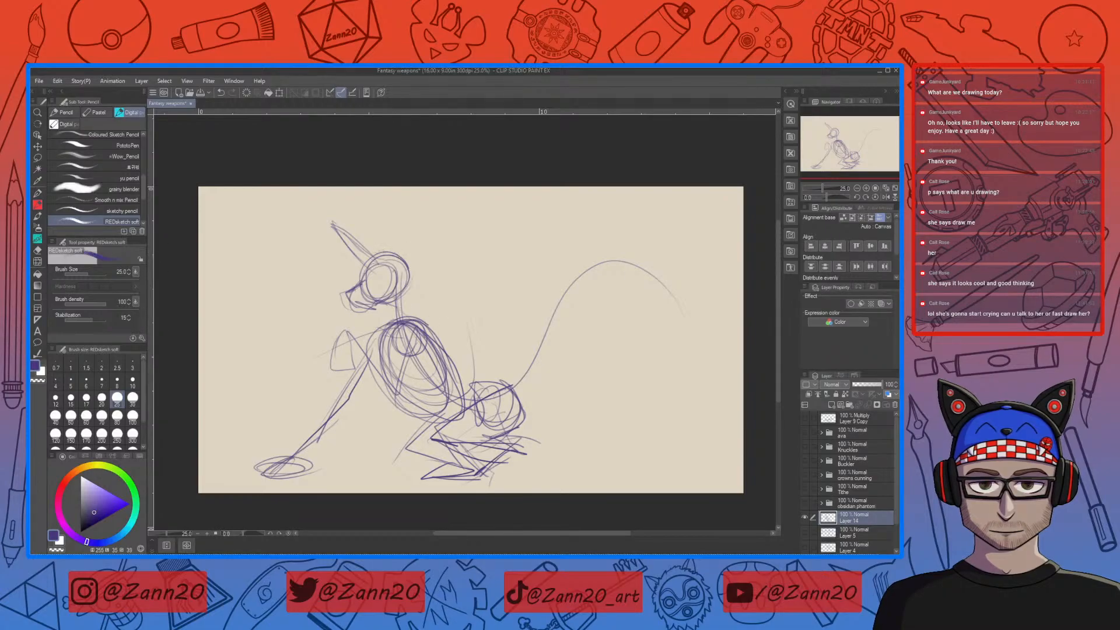
Add an eye, a loose mane behind the creature's head, and a throat line running down to a pointed chest tuft
mouse_move(335, 223)
mouse_down()
mouse_move(362, 267)
mouse_move(378, 265)
mouse_move(370, 280)
mouse_move(383, 279)
mouse_move(367, 282)
mouse_move(427, 255)
mouse_move(434, 280)
mouse_up()
drag(421, 269, 435, 311)
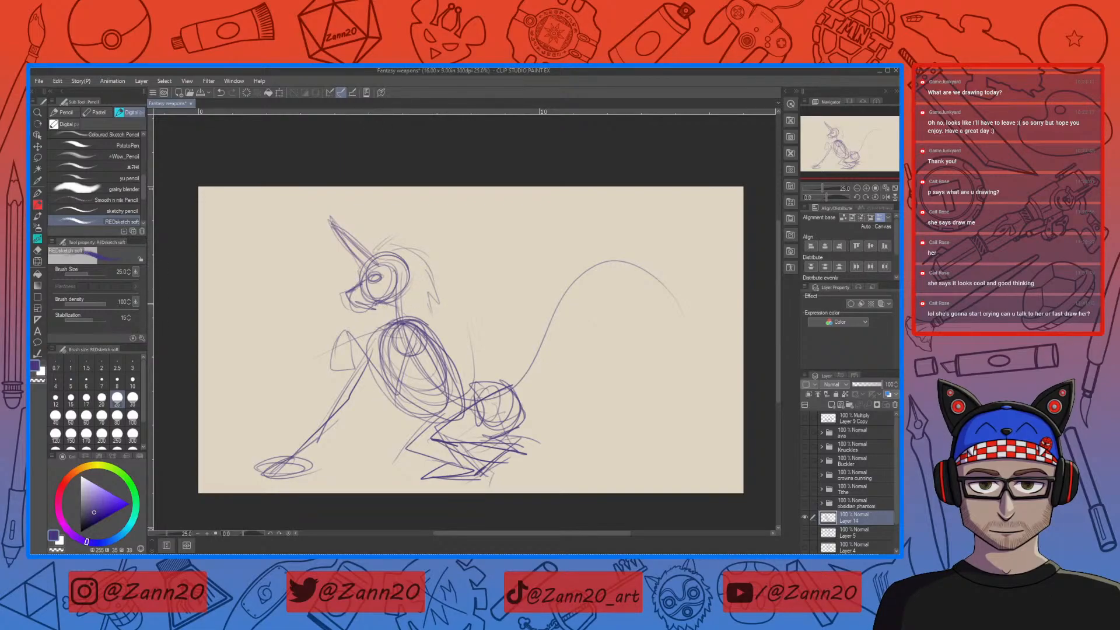
mouse_move(377, 316)
mouse_down()
mouse_move(368, 358)
mouse_move(382, 409)
mouse_up()
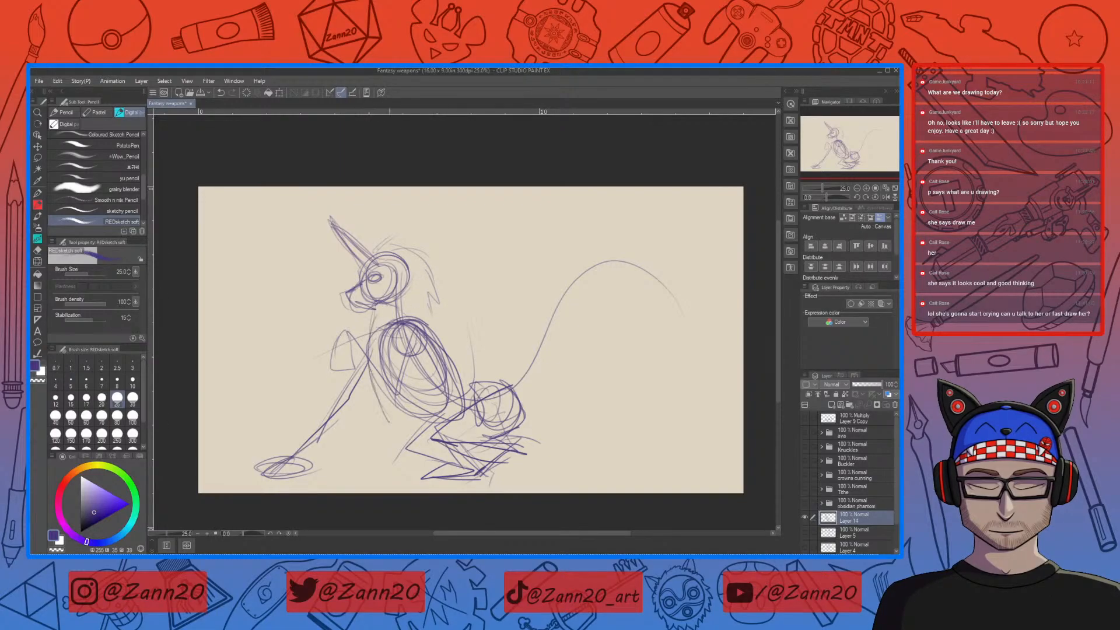
Flesh out the creature's tail with upper and lower contours sweeping from the hips to the canvas edge
mouse_move(427, 314)
mouse_down()
mouse_move(475, 386)
mouse_move(520, 374)
mouse_move(596, 229)
mouse_up()
mouse_move(514, 361)
mouse_down()
mouse_move(677, 279)
mouse_move(686, 324)
mouse_move(726, 347)
mouse_up()
drag(521, 402, 611, 275)
drag(563, 336, 743, 385)
mouse_move(616, 301)
mouse_down()
mouse_move(696, 336)
mouse_move(743, 338)
mouse_move(740, 329)
mouse_up()
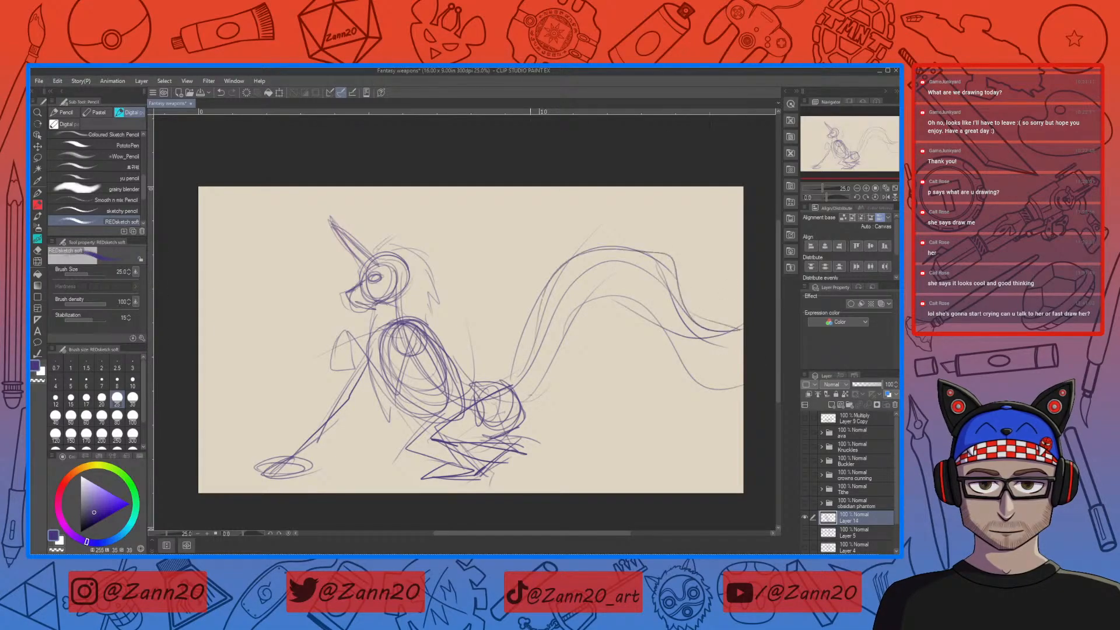
drag(510, 385, 536, 319)
Sketch a rider's bent leg over the creature's side, plus an arched crest of fur behind the creature's neck
drag(409, 346, 438, 410)
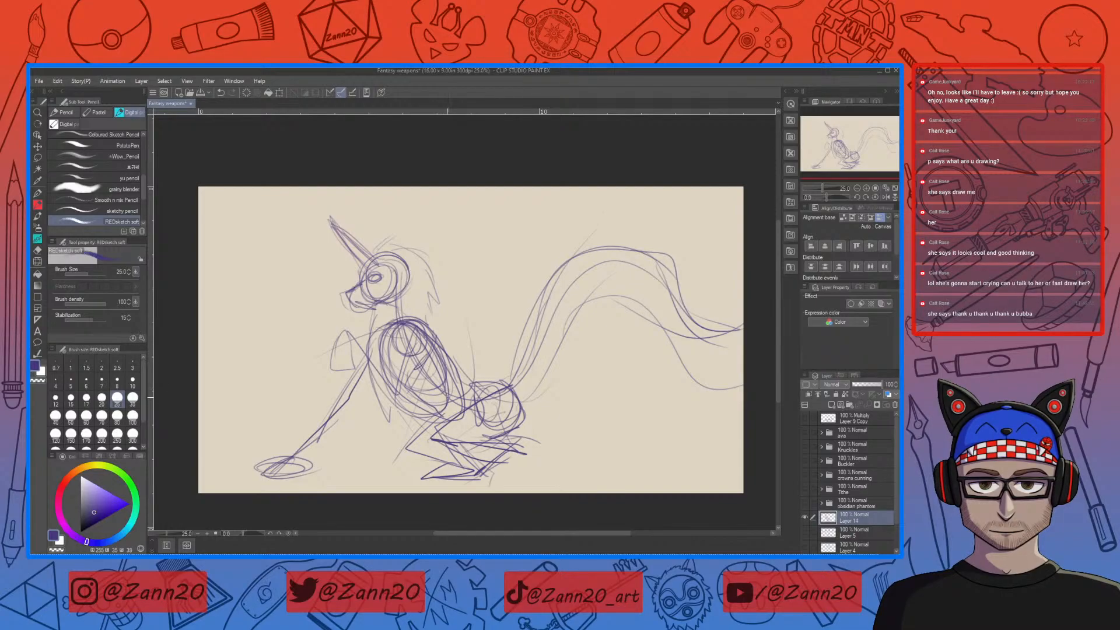
mouse_move(436, 337)
mouse_down()
mouse_move(414, 382)
mouse_move(432, 413)
mouse_move(471, 413)
mouse_move(458, 409)
mouse_move(438, 327)
mouse_move(454, 330)
mouse_move(442, 346)
mouse_move(461, 368)
mouse_move(467, 407)
mouse_move(418, 417)
mouse_move(399, 404)
mouse_move(398, 419)
mouse_move(419, 412)
mouse_move(403, 416)
mouse_up()
mouse_move(399, 407)
mouse_down()
mouse_move(404, 419)
mouse_move(420, 399)
mouse_move(431, 405)
mouse_move(427, 425)
mouse_up()
drag(440, 384, 438, 428)
mouse_move(447, 337)
mouse_down()
mouse_move(421, 384)
mouse_move(426, 400)
mouse_move(464, 382)
mouse_up()
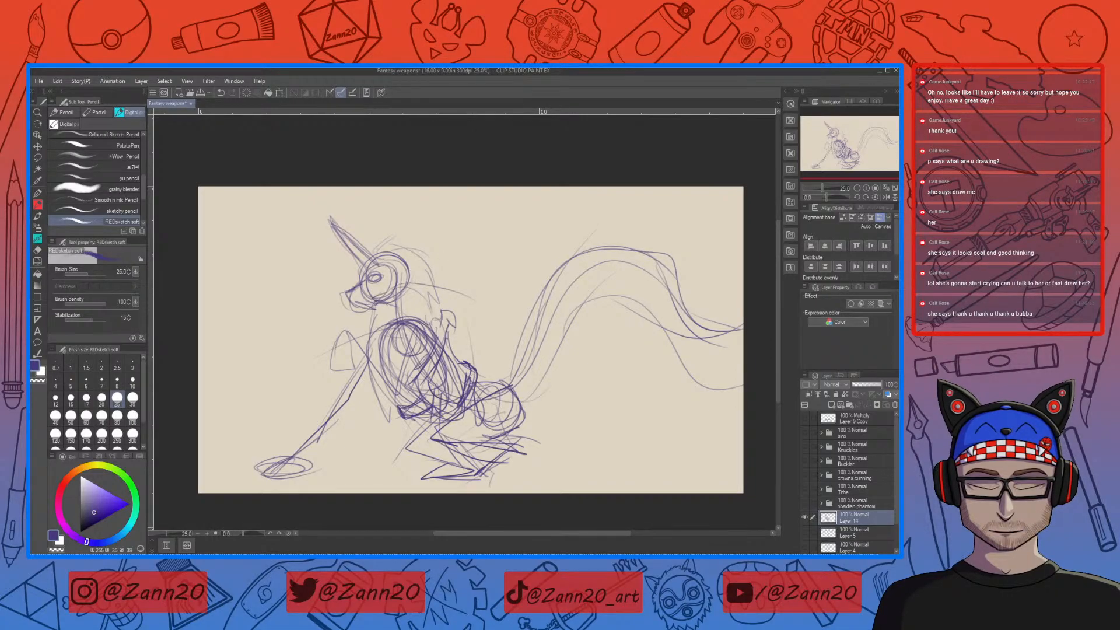
drag(388, 290, 465, 308)
mouse_move(420, 272)
mouse_down()
mouse_move(457, 285)
mouse_move(463, 310)
mouse_up()
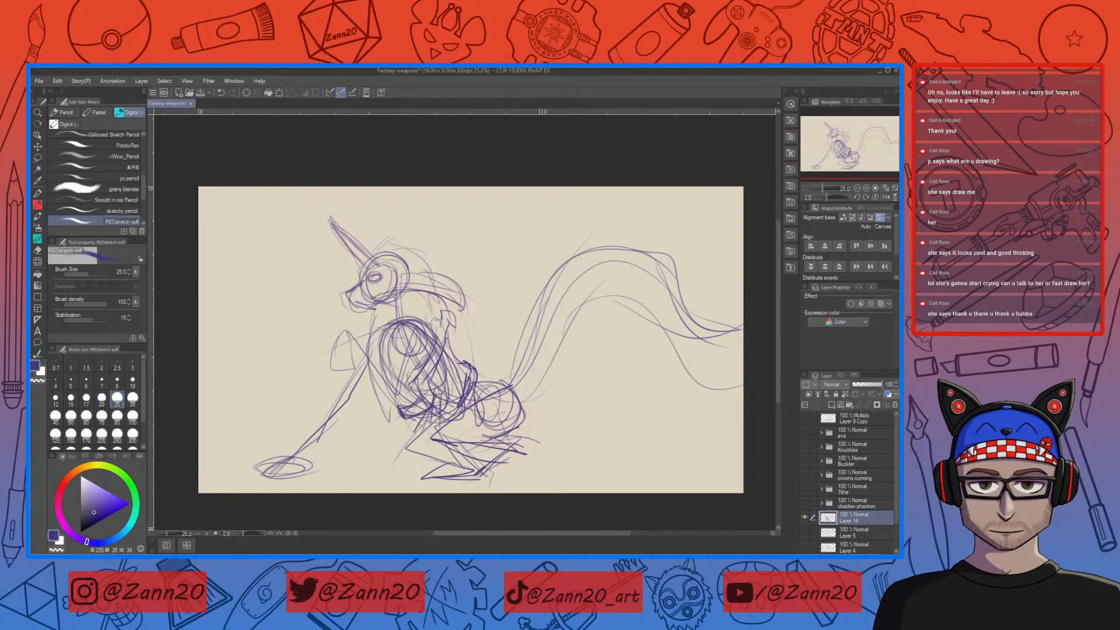
mouse_move(418, 424)
mouse_down()
mouse_move(407, 446)
mouse_move(434, 433)
mouse_move(425, 419)
mouse_move(402, 450)
mouse_move(409, 458)
mouse_move(429, 441)
mouse_move(395, 439)
mouse_move(420, 459)
mouse_move(421, 429)
mouse_move(441, 445)
mouse_move(467, 361)
mouse_move(482, 381)
mouse_move(489, 361)
mouse_move(464, 373)
mouse_up()
key(ctrl+z)
key(ctrl+z)
key(ctrl+z)
key(ctrl+z)
mouse_move(501, 251)
mouse_down()
mouse_move(475, 312)
mouse_move(503, 257)
mouse_move(475, 309)
mouse_move(501, 316)
mouse_move(490, 359)
mouse_up()
drag(498, 309, 487, 373)
drag(513, 280, 492, 381)
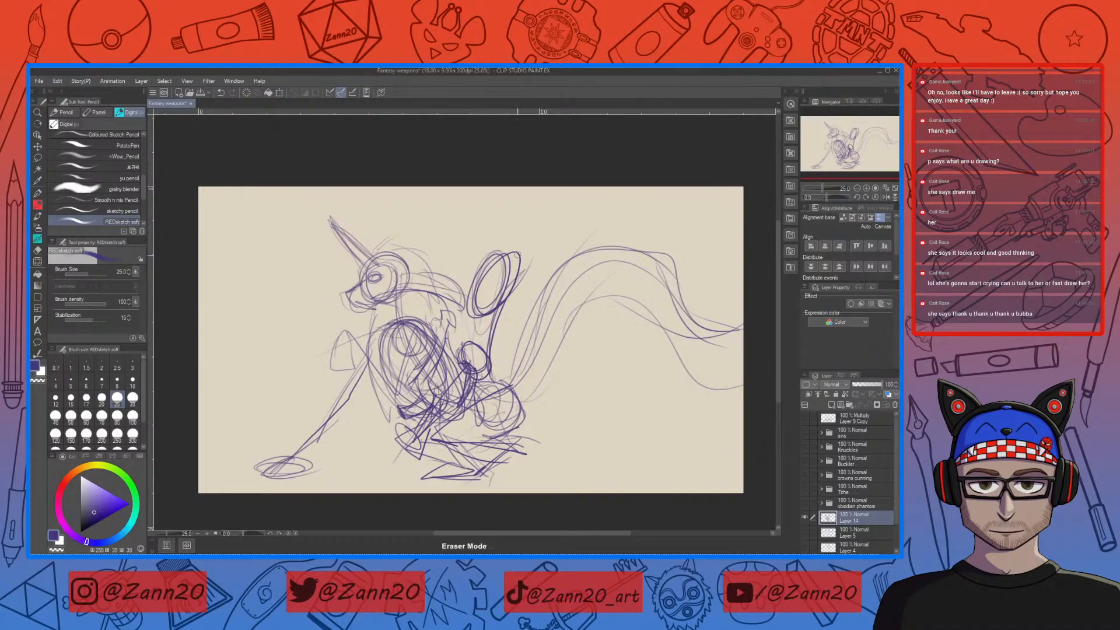
key(ctrl+z)
key(ctrl+z)
key(ctrl+z)
Sketch a short oval torso above the rider's hips, with a curved back line and a round head on top
drag(503, 270, 489, 343)
mouse_move(483, 294)
mouse_down()
mouse_move(476, 312)
mouse_move(514, 289)
mouse_move(483, 396)
mouse_up()
drag(488, 288, 474, 341)
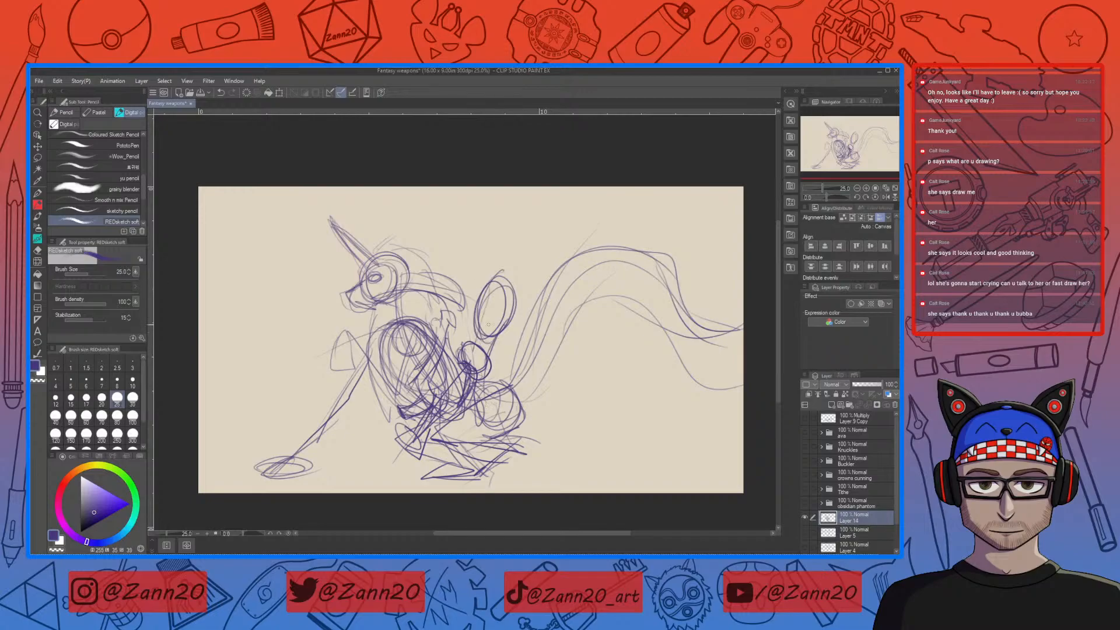
mouse_move(516, 244)
mouse_down()
mouse_move(503, 263)
mouse_move(539, 252)
mouse_move(515, 254)
mouse_move(480, 366)
mouse_up()
mouse_move(512, 272)
mouse_down()
mouse_move(491, 344)
mouse_move(515, 266)
mouse_up()
key(ctrl+z)
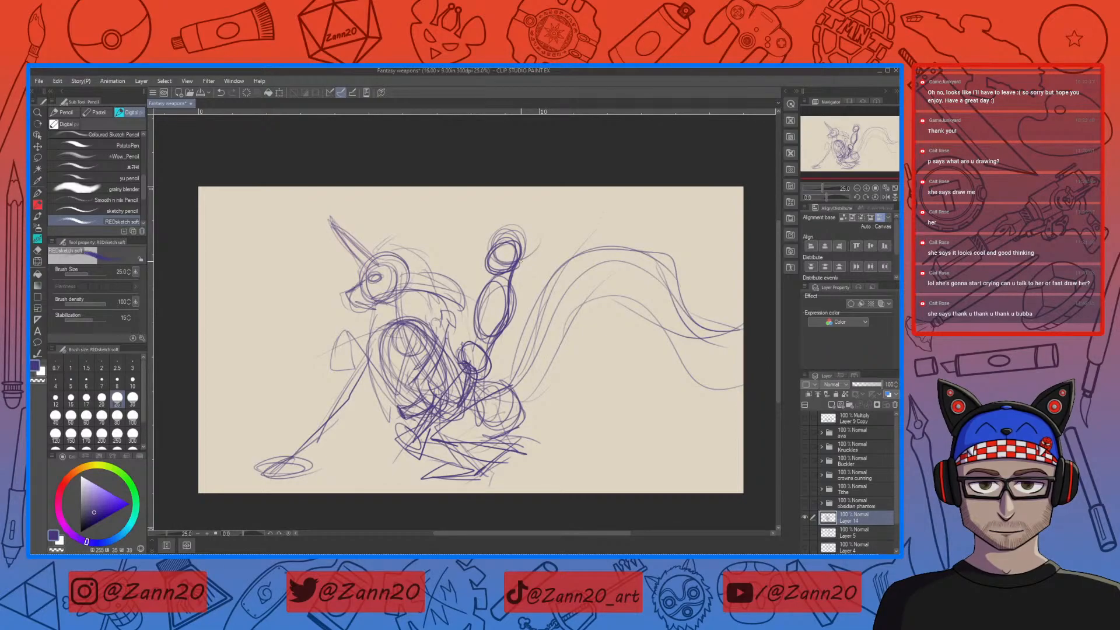
Sketch the rider's far arm stretched up and forward and the near arm reaching to a hand on the creature's neck
mouse_move(498, 278)
mouse_down()
mouse_move(475, 291)
mouse_move(485, 288)
mouse_move(412, 235)
mouse_move(475, 277)
mouse_move(420, 240)
mouse_up()
mouse_move(506, 295)
mouse_down()
mouse_move(466, 333)
mouse_move(444, 291)
mouse_up()
mouse_move(445, 293)
mouse_down()
mouse_move(459, 325)
mouse_move(444, 276)
mouse_move(453, 301)
mouse_move(436, 292)
mouse_up()
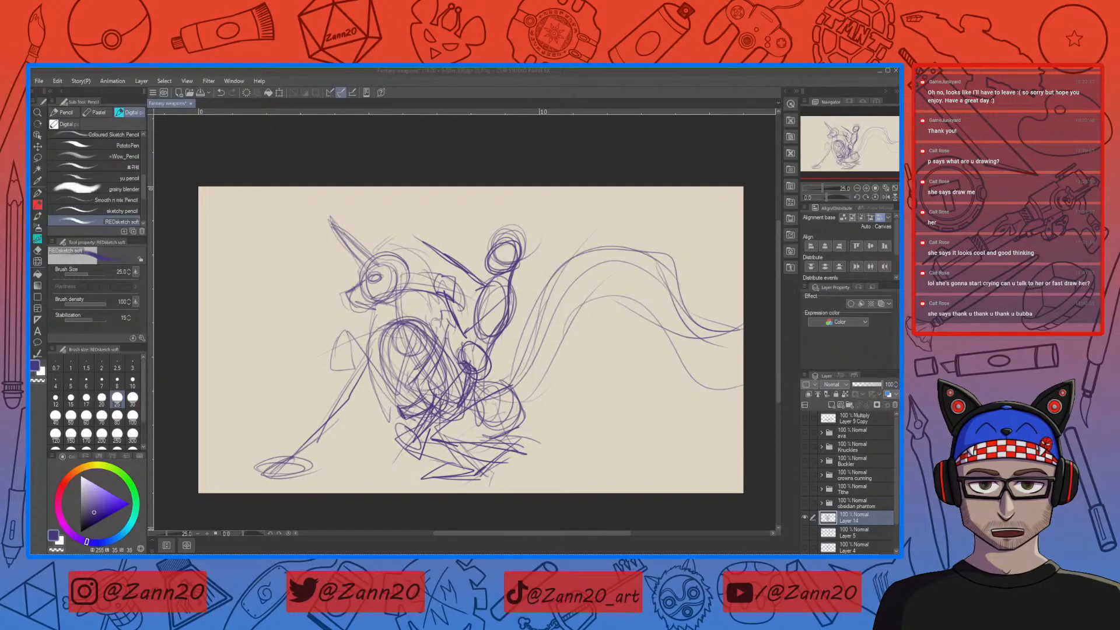
Firm up the creature's muzzle, add a second pointed ear, and redraw the neck and chest contours
click(481, 163)
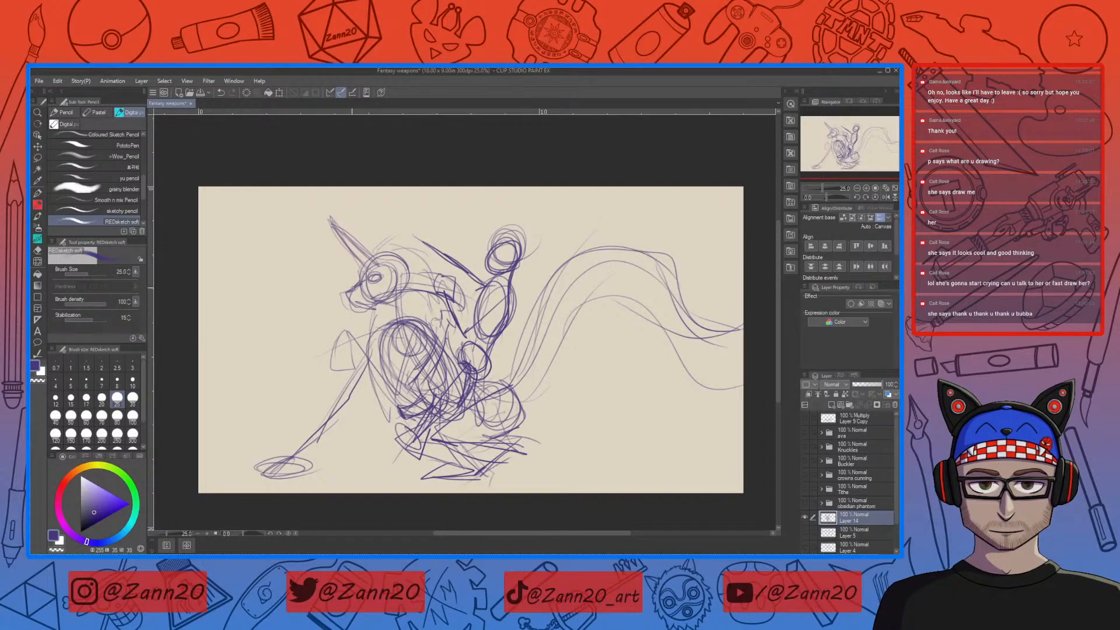
drag(353, 293, 374, 311)
mouse_move(380, 261)
mouse_down()
mouse_move(379, 226)
mouse_move(445, 316)
mouse_up()
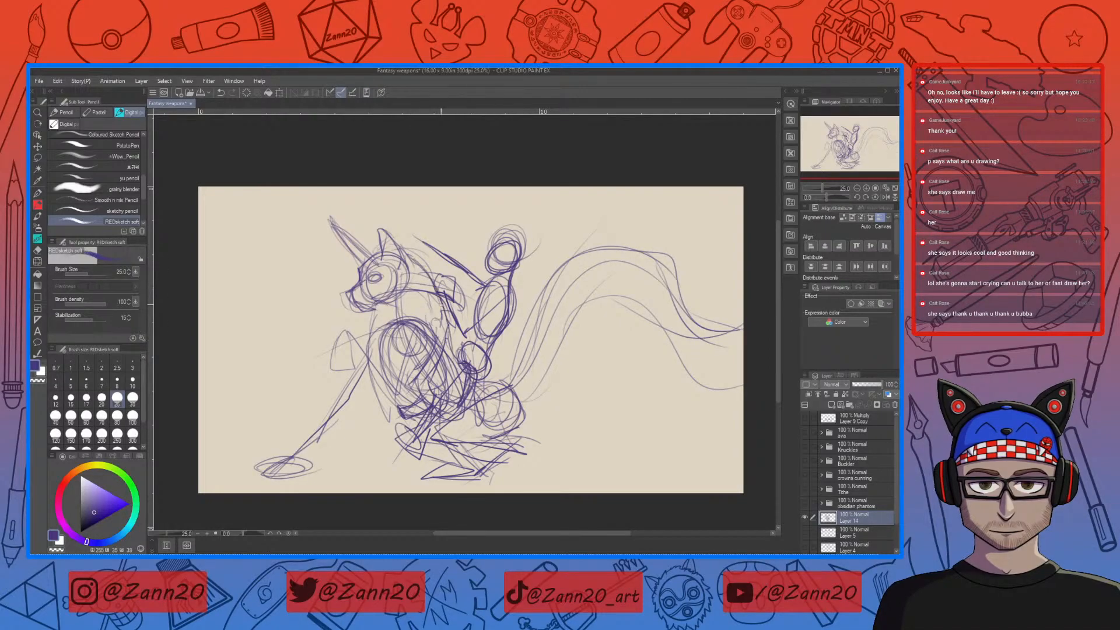
drag(447, 340, 450, 354)
drag(376, 306, 382, 402)
drag(388, 362, 421, 376)
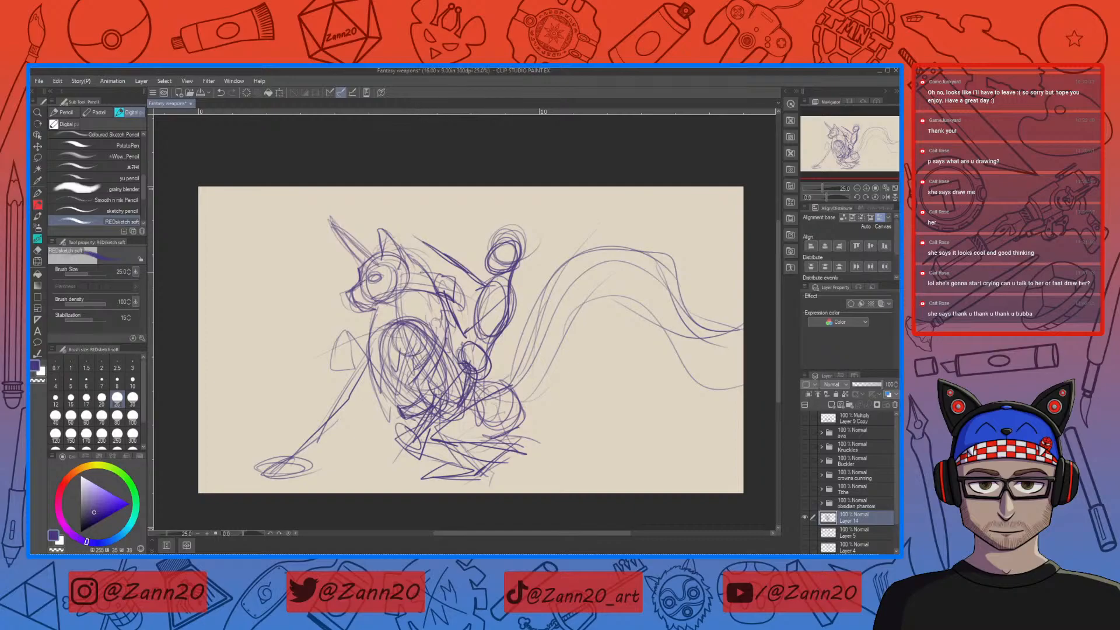
Add tufts beside the creature's ears, darken the eye, and strengthen the long pointed ear
mouse_move(380, 244)
mouse_down()
mouse_move(367, 220)
mouse_move(376, 252)
mouse_up()
drag(371, 213, 379, 229)
drag(367, 233, 377, 249)
drag(366, 274, 371, 280)
drag(367, 266, 330, 216)
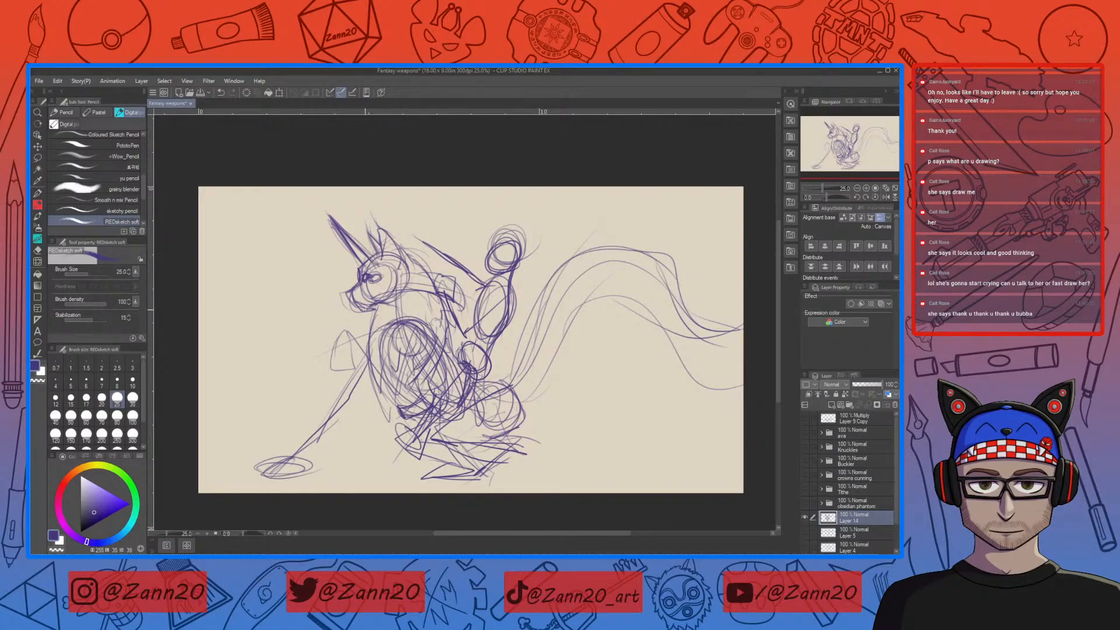
Darken the creature's mouth and throat, and reinforce the line from the jaw along the neck to the rider's hand
mouse_move(356, 304)
mouse_down()
mouse_move(387, 304)
mouse_move(369, 351)
mouse_move(374, 325)
mouse_move(382, 407)
mouse_move(378, 375)
mouse_up()
mouse_move(404, 251)
mouse_down()
mouse_move(435, 280)
mouse_move(451, 345)
mouse_up()
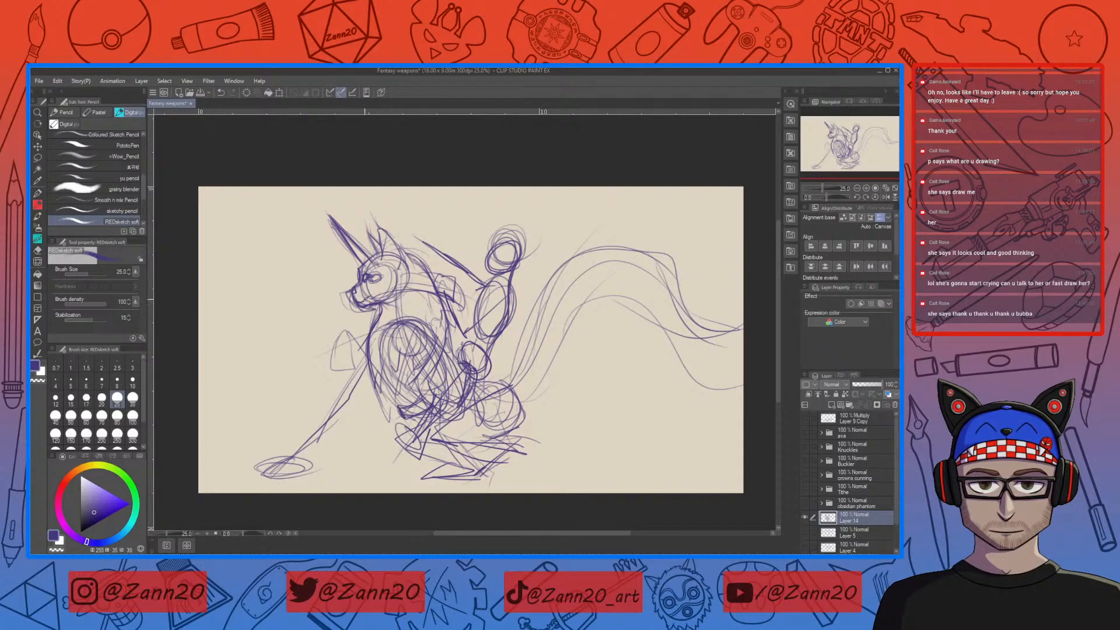
drag(364, 300, 422, 289)
mouse_move(401, 297)
mouse_down()
mouse_move(468, 282)
mouse_move(450, 335)
mouse_up()
drag(463, 284, 453, 335)
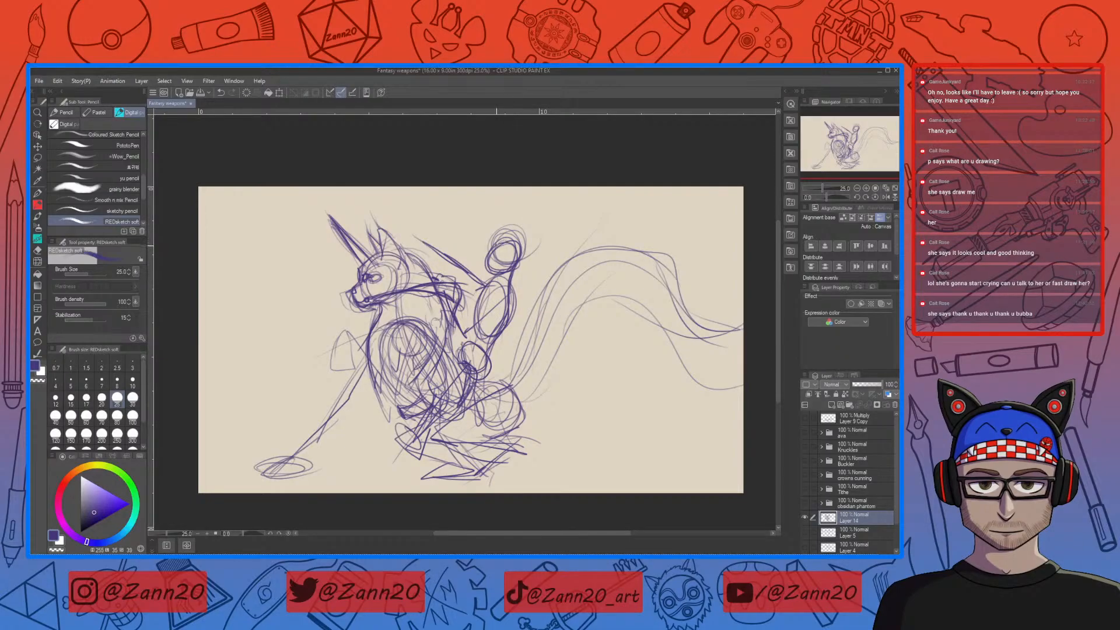
Define the creature's chest with darker contours ending in a jagged fur edge at the bottom
drag(486, 266, 498, 240)
drag(399, 324, 391, 368)
mouse_move(410, 318)
mouse_down()
mouse_move(427, 372)
mouse_move(411, 405)
mouse_up()
mouse_move(423, 361)
mouse_down()
mouse_move(407, 409)
mouse_move(380, 424)
mouse_up()
mouse_move(383, 351)
mouse_down()
mouse_move(362, 417)
mouse_move(364, 391)
mouse_up()
mouse_move(362, 348)
mouse_down()
mouse_move(350, 373)
mouse_move(354, 401)
mouse_up()
drag(391, 328, 387, 370)
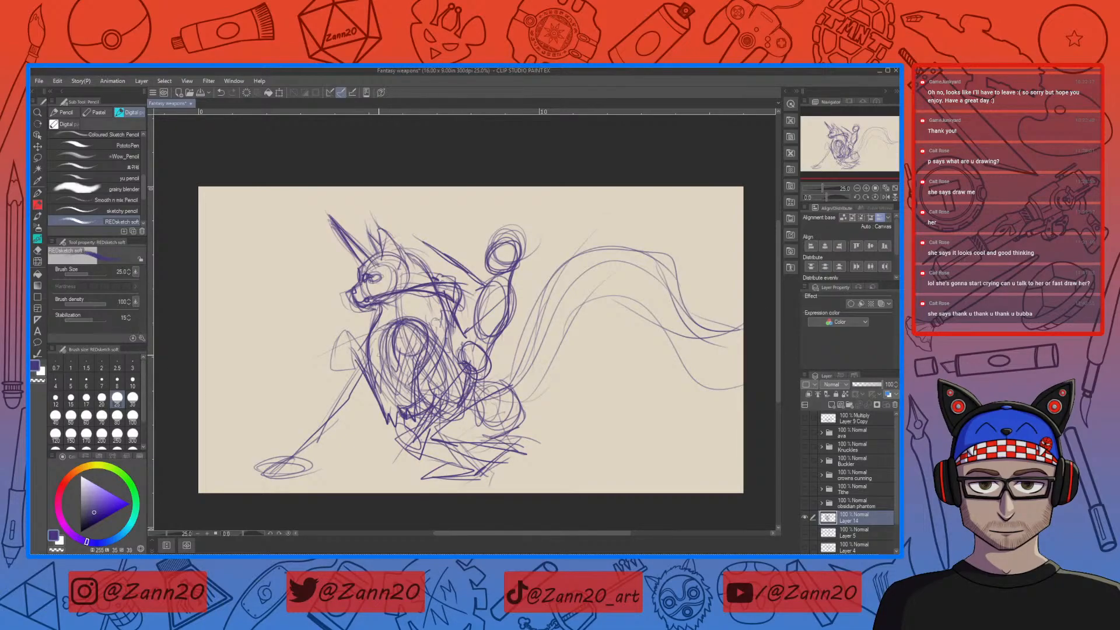
Thicken the creature's shoulder, front arm and planted hand, and add a jagged fur line behind the arm
drag(351, 331, 401, 391)
mouse_move(370, 350)
mouse_down()
mouse_move(399, 387)
mouse_move(346, 331)
mouse_move(331, 371)
mouse_move(351, 366)
mouse_move(349, 349)
mouse_up()
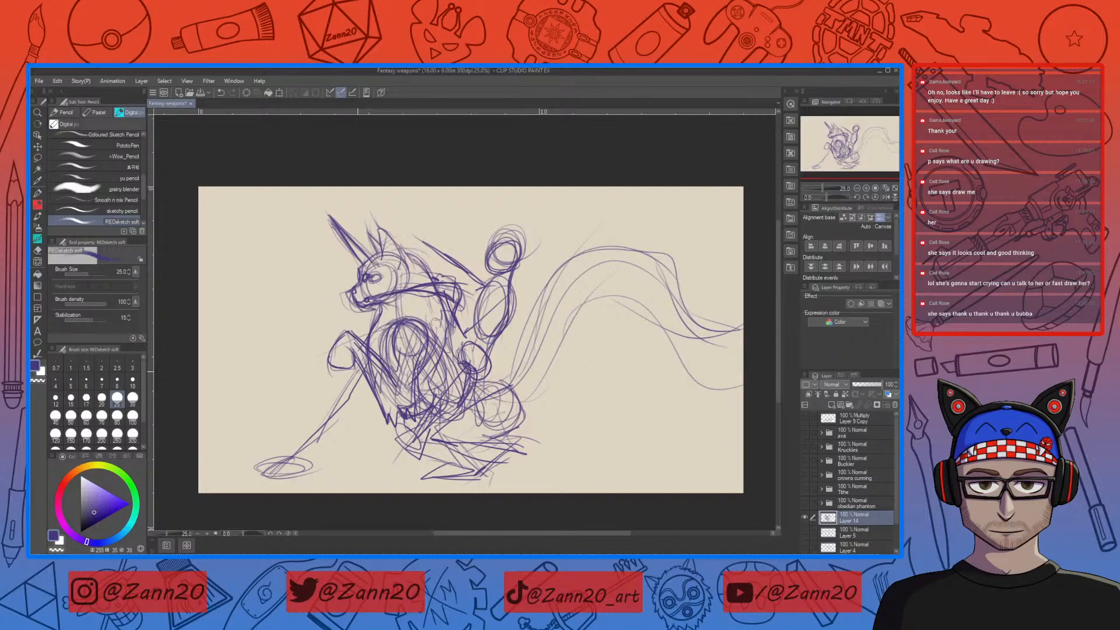
mouse_move(361, 367)
mouse_down()
mouse_move(260, 474)
mouse_move(294, 471)
mouse_up()
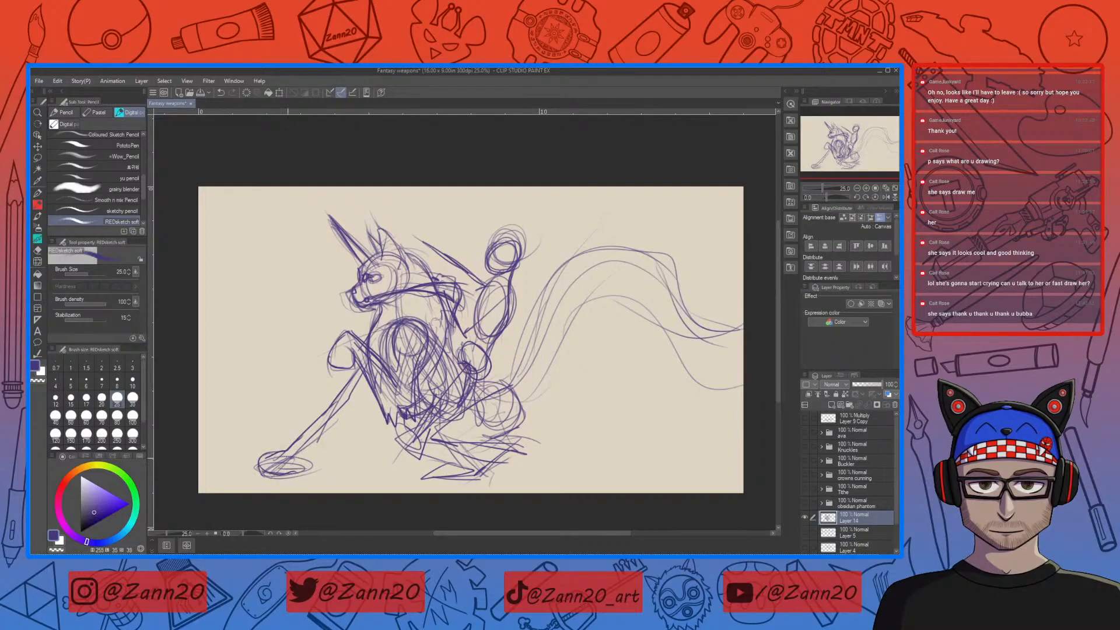
drag(373, 422, 283, 473)
drag(333, 356, 330, 372)
Reinforce the creature's haunch and folded hind leg, and shape its foot on the ground
mouse_move(458, 425)
mouse_down()
mouse_move(491, 390)
mouse_move(460, 461)
mouse_move(480, 460)
mouse_up()
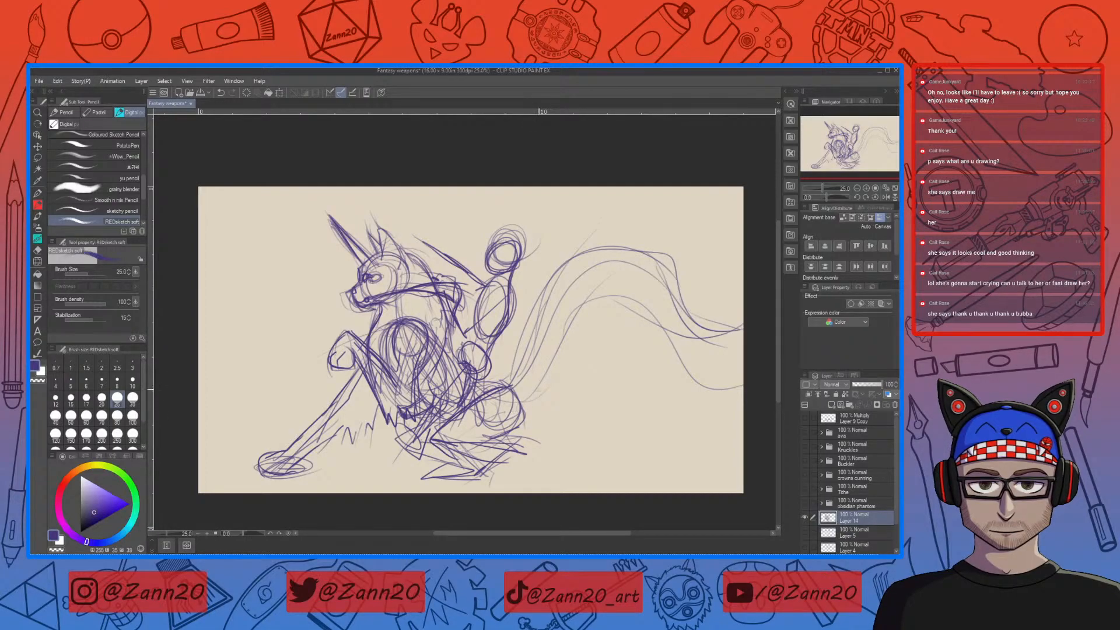
mouse_move(535, 387)
mouse_down()
mouse_move(516, 413)
mouse_move(529, 442)
mouse_up()
mouse_move(454, 463)
mouse_down()
mouse_move(435, 484)
mouse_move(469, 484)
mouse_move(475, 467)
mouse_move(434, 480)
mouse_move(472, 466)
mouse_move(437, 465)
mouse_move(441, 488)
mouse_move(516, 434)
mouse_move(509, 452)
mouse_move(527, 442)
mouse_move(518, 436)
mouse_move(517, 446)
mouse_up()
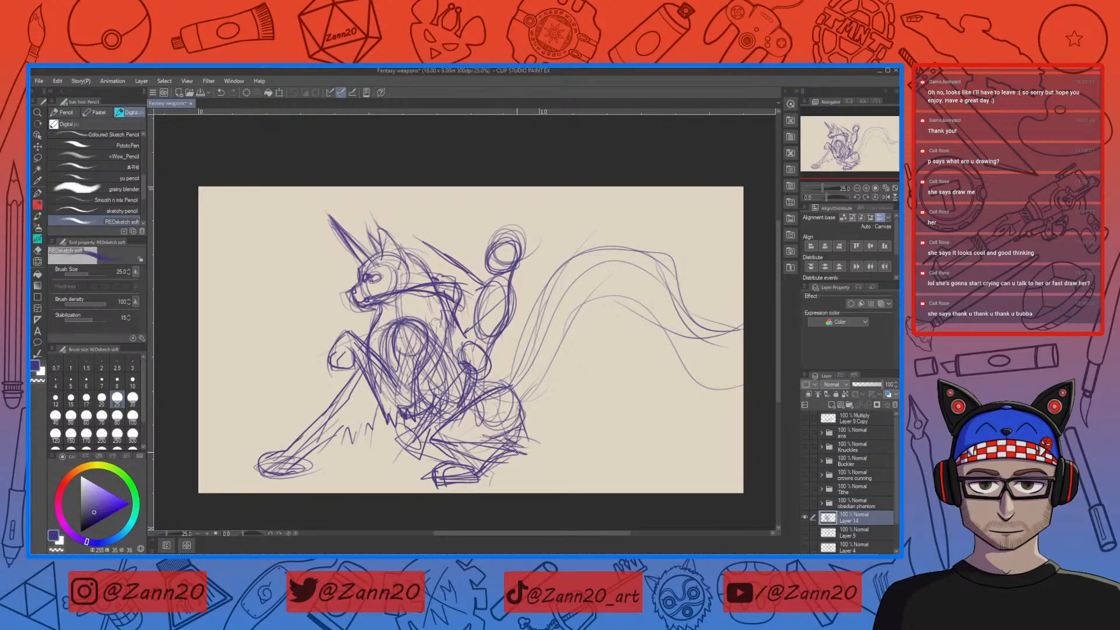
Refine the rider's hips, back and torso front with heavier contour lines
mouse_move(473, 350)
mouse_down()
mouse_move(412, 435)
mouse_move(488, 370)
mouse_move(495, 351)
mouse_move(493, 361)
mouse_up()
drag(516, 289, 502, 326)
mouse_move(513, 282)
mouse_down()
mouse_move(509, 307)
mouse_move(507, 297)
mouse_up()
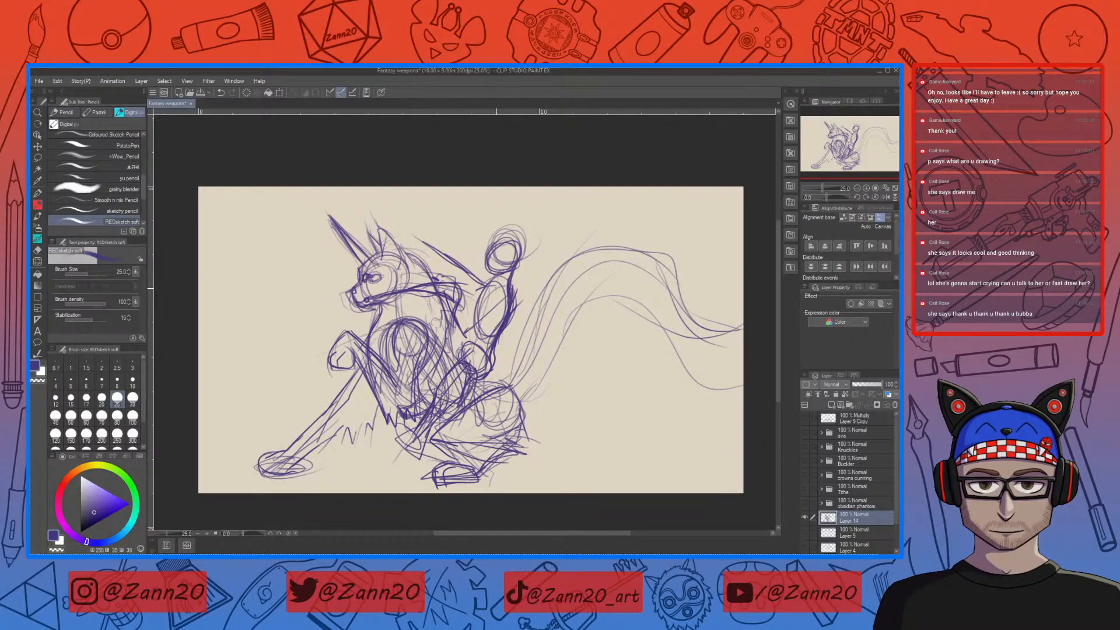
drag(501, 291, 461, 333)
mouse_move(463, 309)
mouse_down()
mouse_move(442, 344)
mouse_move(458, 342)
mouse_up()
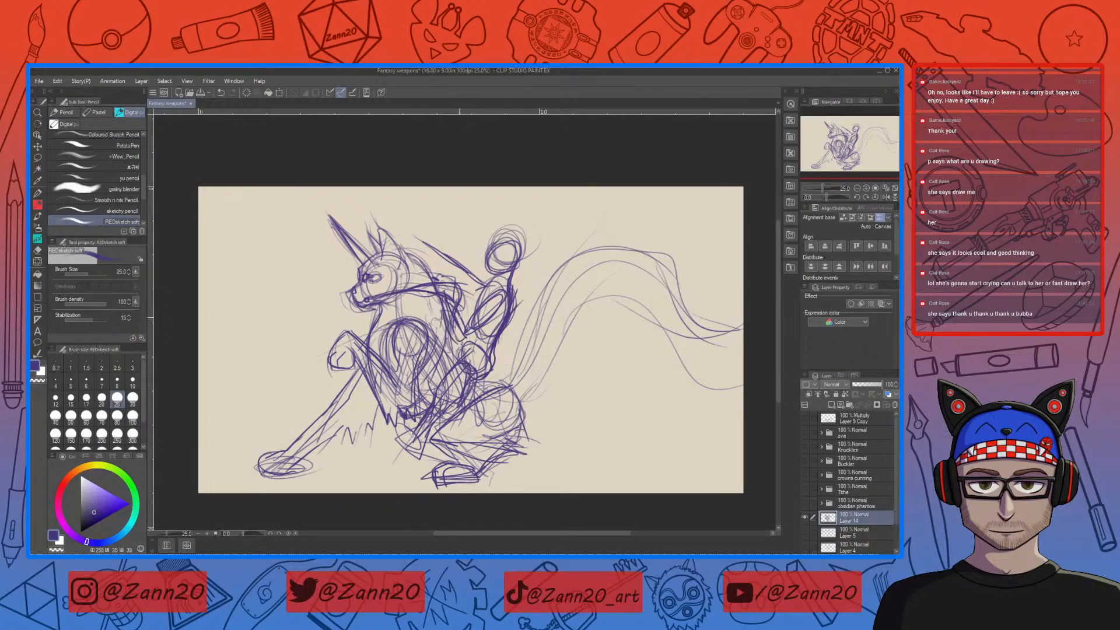
Give the rider's outstretched arm thickness and draw its hand beside the creature's ears
drag(496, 269, 478, 284)
mouse_move(479, 259)
mouse_down()
mouse_move(451, 269)
mouse_move(468, 272)
mouse_up()
mouse_move(473, 260)
mouse_down()
mouse_move(451, 265)
mouse_move(454, 295)
mouse_move(421, 239)
mouse_move(447, 264)
mouse_up()
drag(410, 230, 418, 237)
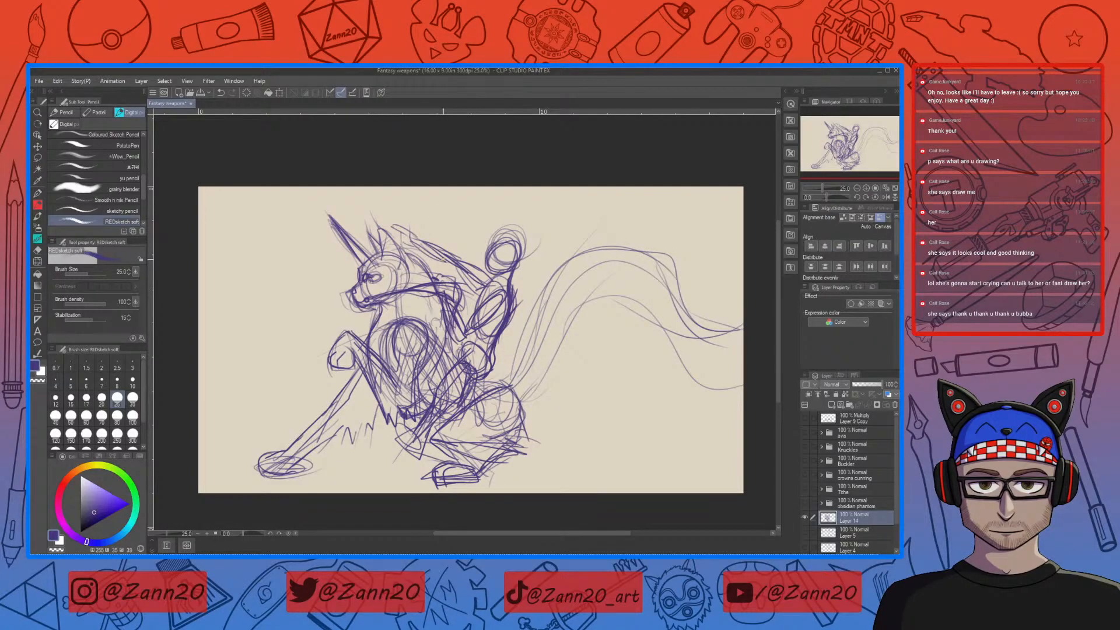
mouse_move(402, 239)
mouse_down()
mouse_move(414, 245)
mouse_move(409, 230)
mouse_up()
Sketch the rider's hair, with swept locks around the head and long strands flowing down the back
mouse_move(486, 246)
mouse_down()
mouse_move(550, 268)
mouse_move(470, 228)
mouse_move(470, 240)
mouse_up()
drag(537, 260, 547, 268)
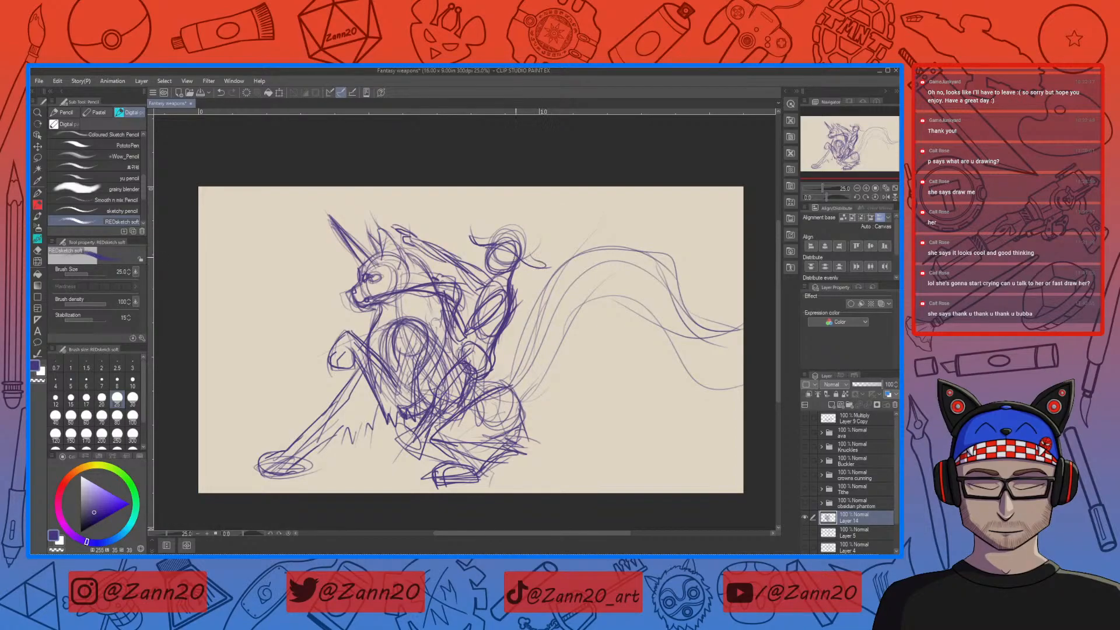
mouse_move(470, 236)
mouse_down()
mouse_move(534, 260)
mouse_move(515, 242)
mouse_move(535, 264)
mouse_move(515, 239)
mouse_move(469, 235)
mouse_move(508, 234)
mouse_move(475, 234)
mouse_move(506, 234)
mouse_move(499, 226)
mouse_move(528, 233)
mouse_move(484, 254)
mouse_up()
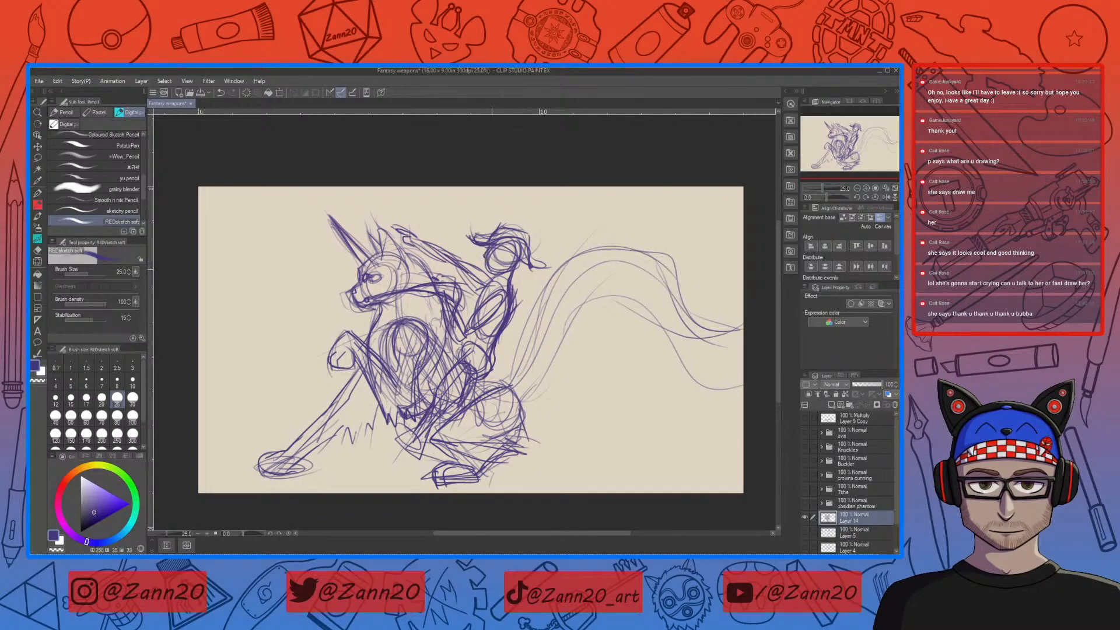
drag(490, 251, 495, 252)
mouse_move(514, 272)
mouse_down()
mouse_move(521, 307)
mouse_move(543, 289)
mouse_move(513, 294)
mouse_move(522, 311)
mouse_up()
drag(503, 251, 540, 321)
mouse_move(531, 272)
mouse_down()
mouse_move(558, 322)
mouse_move(544, 319)
mouse_move(545, 349)
mouse_up()
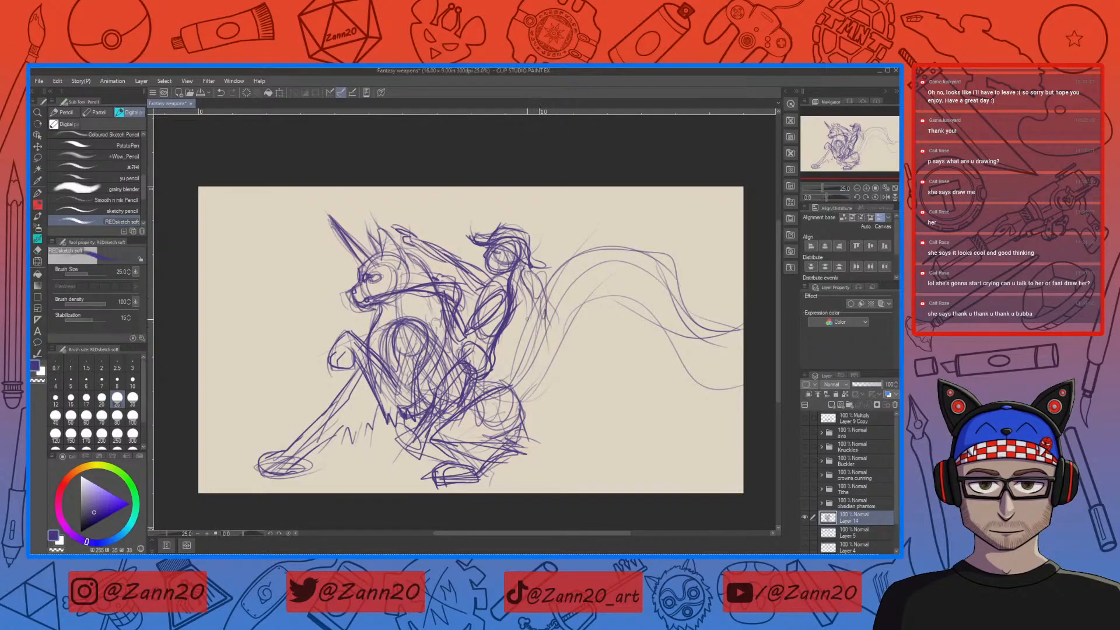
Strengthen the contours of the rider's torso, arm and bent leg against the creature's back
mouse_move(505, 272)
mouse_down()
mouse_move(470, 302)
mouse_move(468, 342)
mouse_up()
mouse_move(475, 333)
mouse_down()
mouse_move(454, 360)
mouse_move(443, 351)
mouse_move(430, 394)
mouse_up()
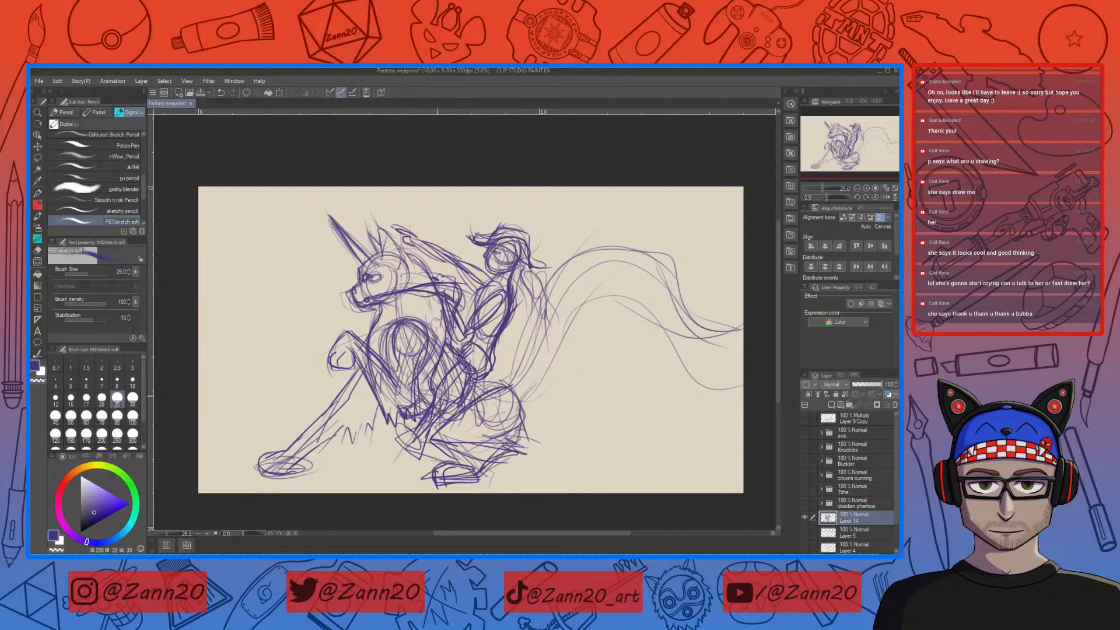
drag(449, 322, 433, 338)
drag(459, 415, 474, 423)
drag(490, 381, 467, 397)
drag(470, 396, 460, 407)
Reinforce the creature's rear ear, crest and brow, and add another sweeping contour along the tail
mouse_move(381, 231)
mouse_down()
mouse_move(379, 261)
mouse_move(435, 277)
mouse_up()
drag(414, 259, 430, 274)
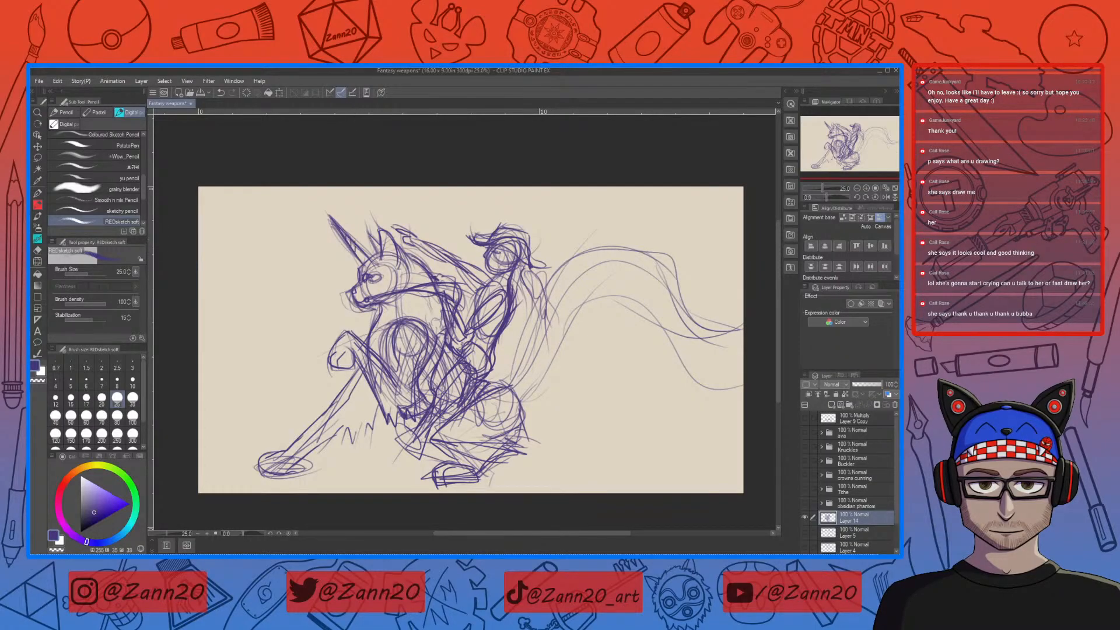
drag(361, 251, 364, 266)
mouse_move(503, 381)
mouse_down()
mouse_move(538, 299)
mouse_move(619, 266)
mouse_move(699, 324)
mouse_up()
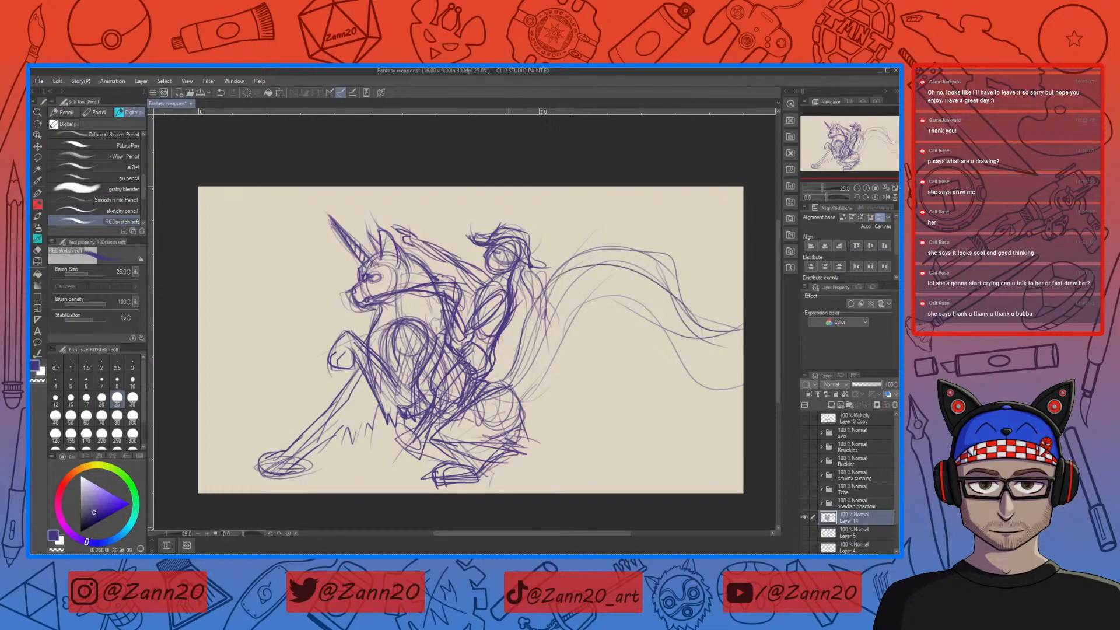
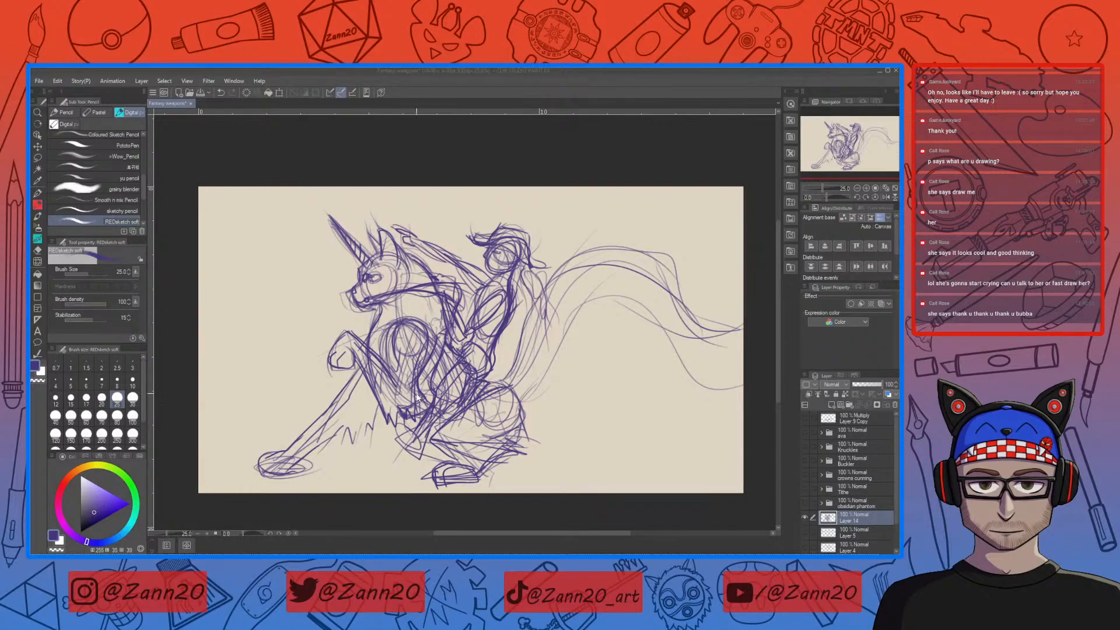
click(489, 164)
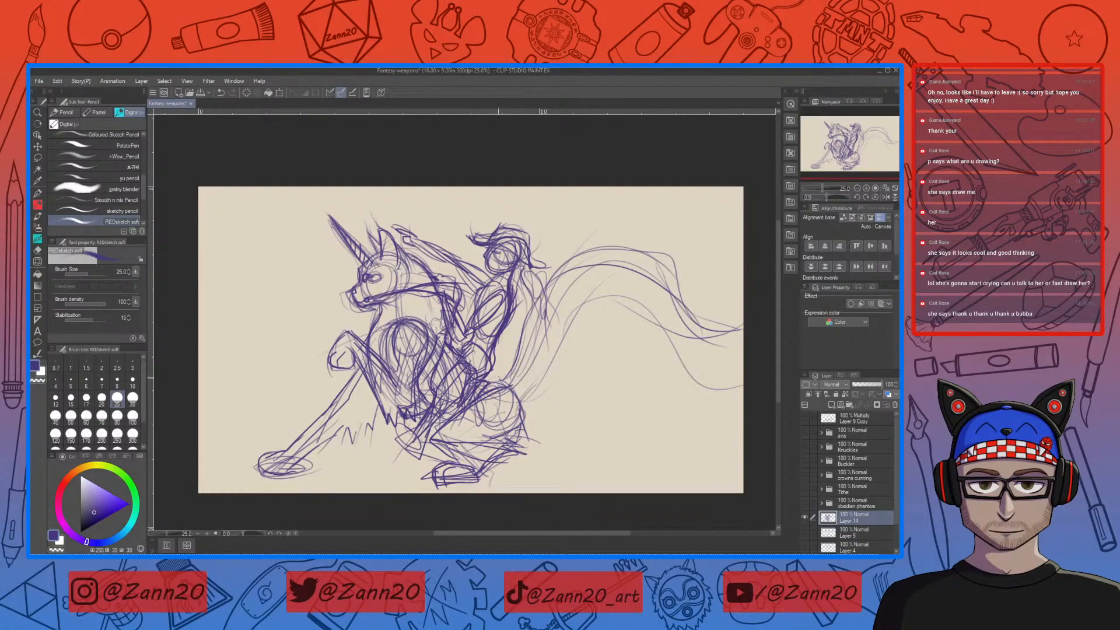
Sketch a lower sweeping contour and underside for the creature's tail, running from the rump to the canvas edge
drag(520, 383, 611, 320)
drag(554, 367, 667, 322)
mouse_move(584, 350)
mouse_down()
mouse_move(605, 330)
mouse_move(744, 346)
mouse_up()
drag(595, 340, 707, 347)
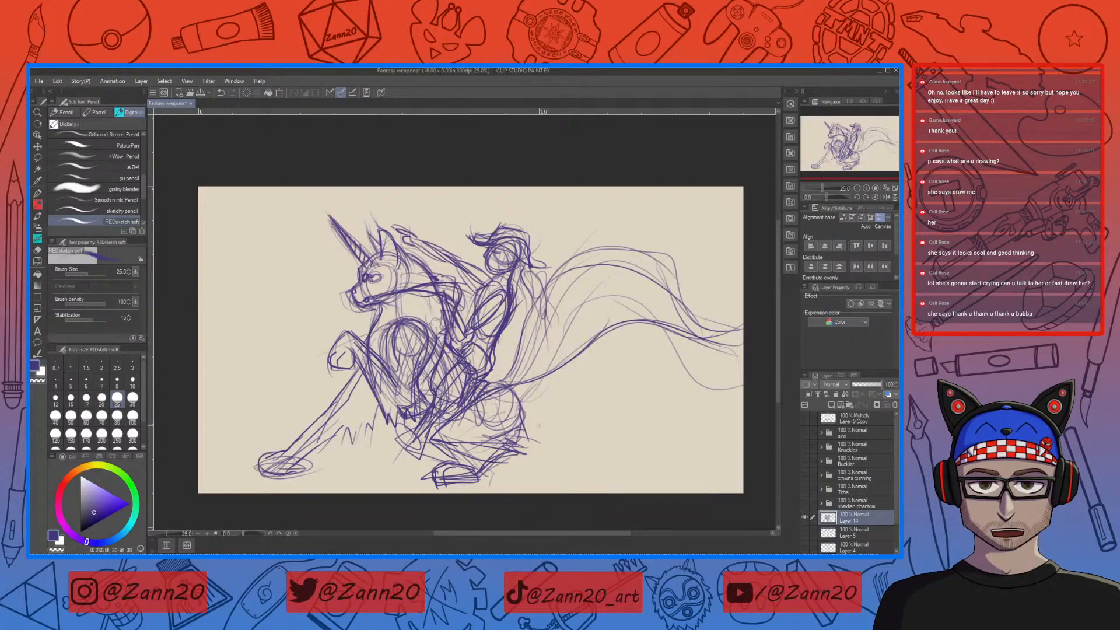
mouse_move(520, 417)
mouse_down()
mouse_move(570, 415)
mouse_move(697, 372)
mouse_up()
drag(634, 385, 703, 378)
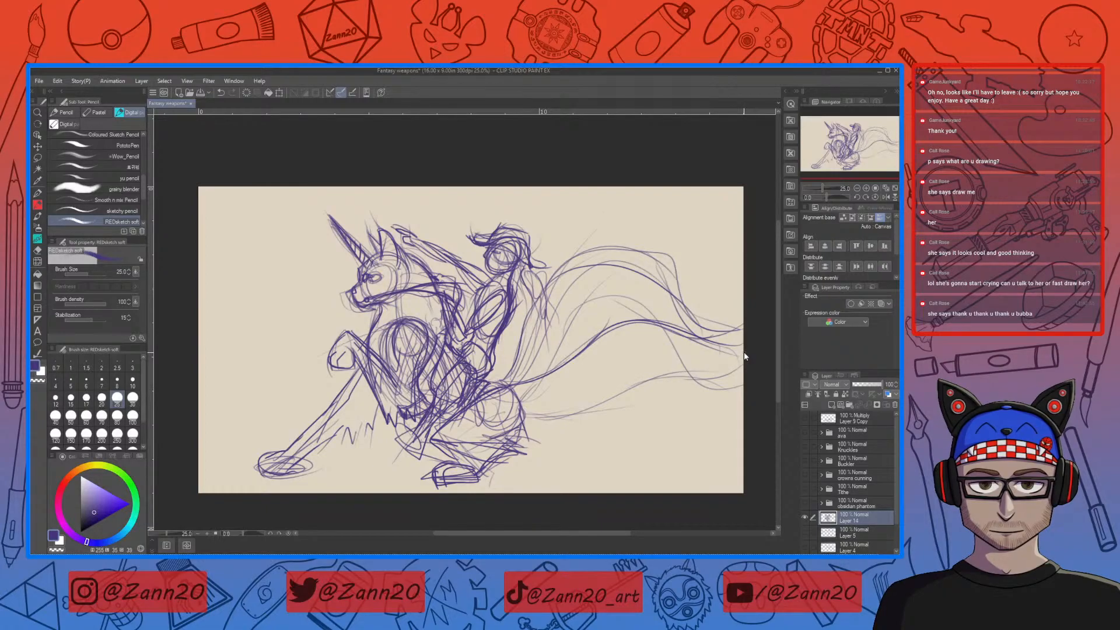
Shift the whole sketch toward the canvas's left edge and extend the tail's contours into a closed, tapered tip
key(ctrl+t)
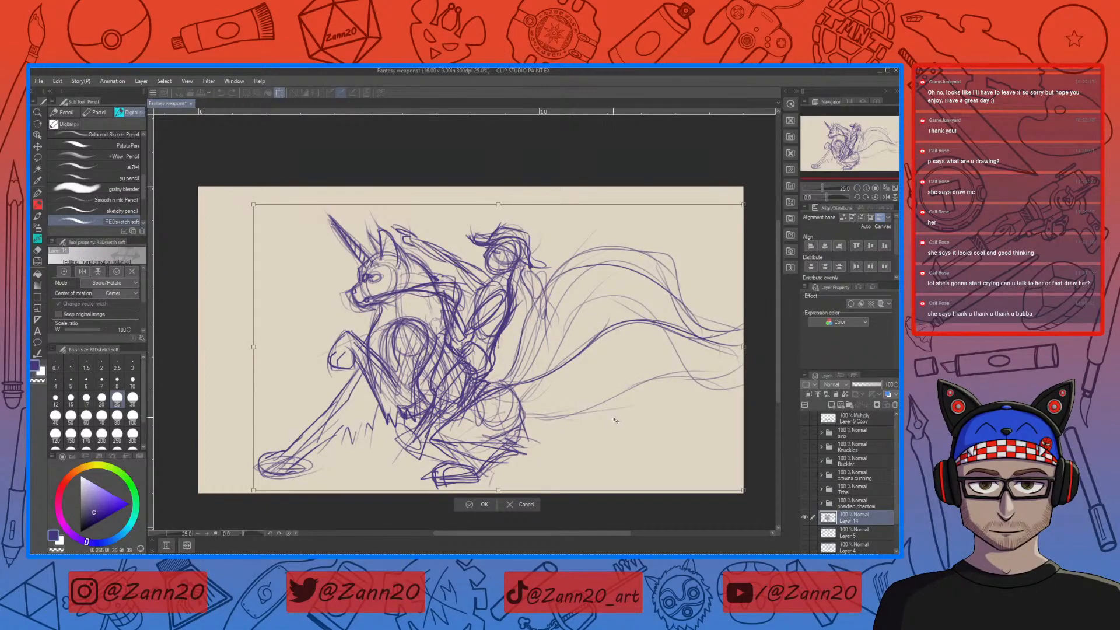
drag(618, 418, 583, 417)
click(437, 506)
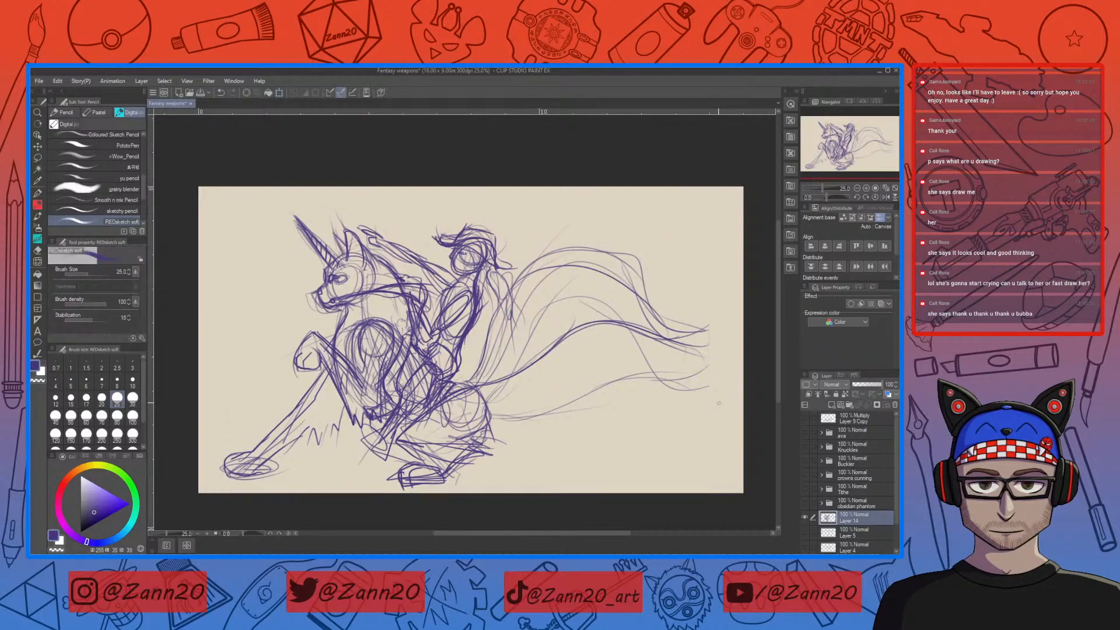
drag(678, 342, 721, 336)
mouse_move(696, 344)
mouse_down()
mouse_move(735, 335)
mouse_move(703, 377)
mouse_move(492, 419)
mouse_up()
Remove the old upper tail contours behind the rider by erasing and by deleting a lasso selection around them
key(e)
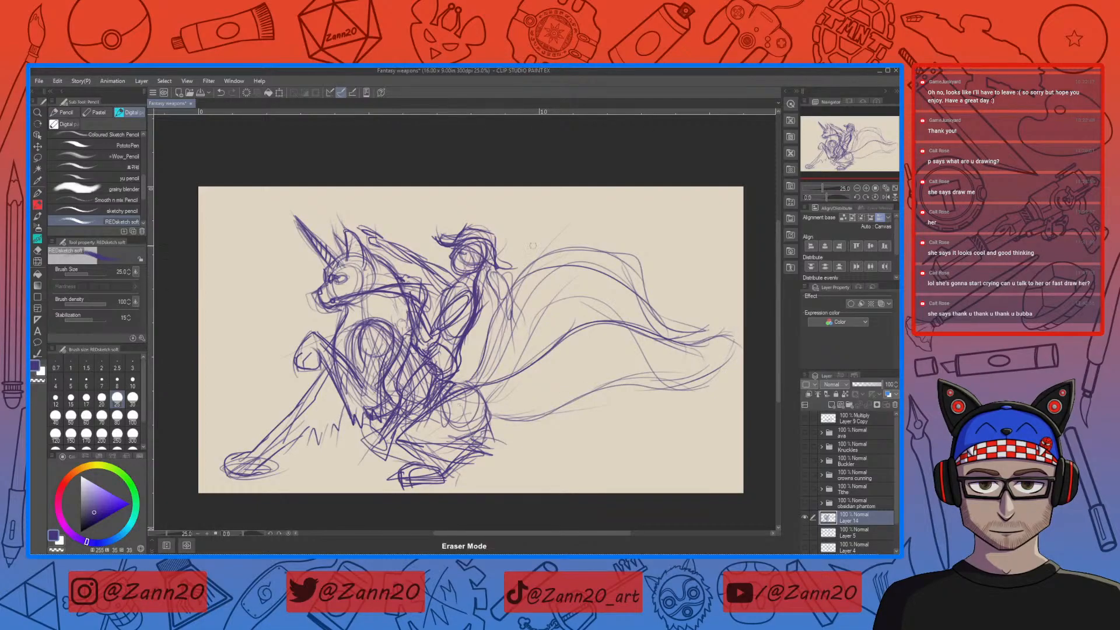
mouse_move(529, 257)
mouse_down()
mouse_move(517, 299)
mouse_move(531, 289)
mouse_up()
key(p)
key(m)
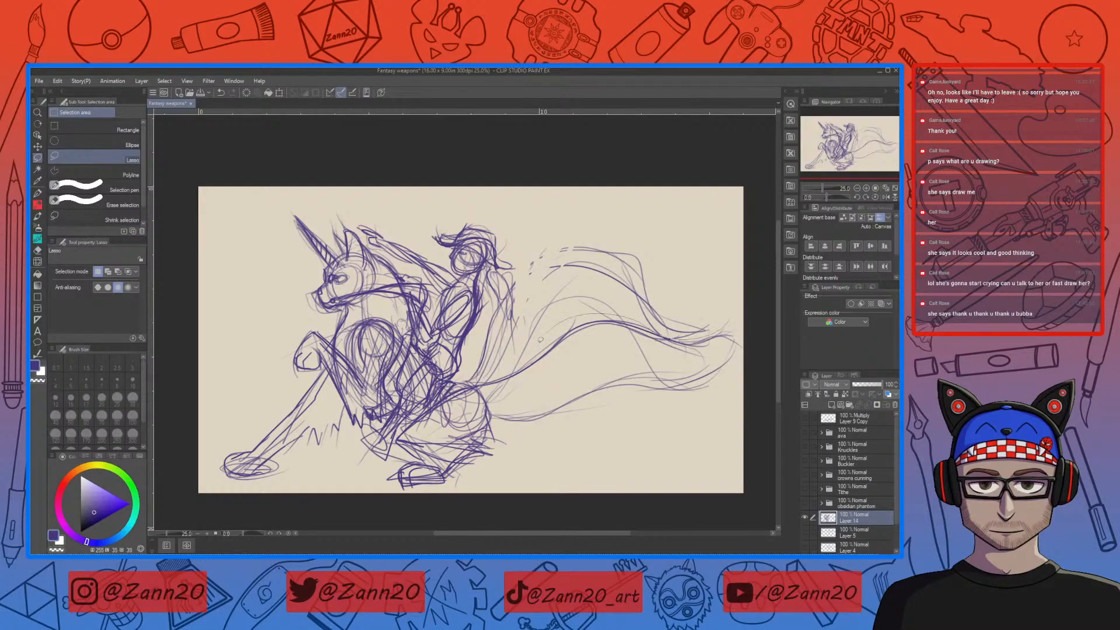
mouse_move(473, 362)
mouse_down()
mouse_move(522, 291)
mouse_move(589, 230)
mouse_move(699, 301)
mouse_up()
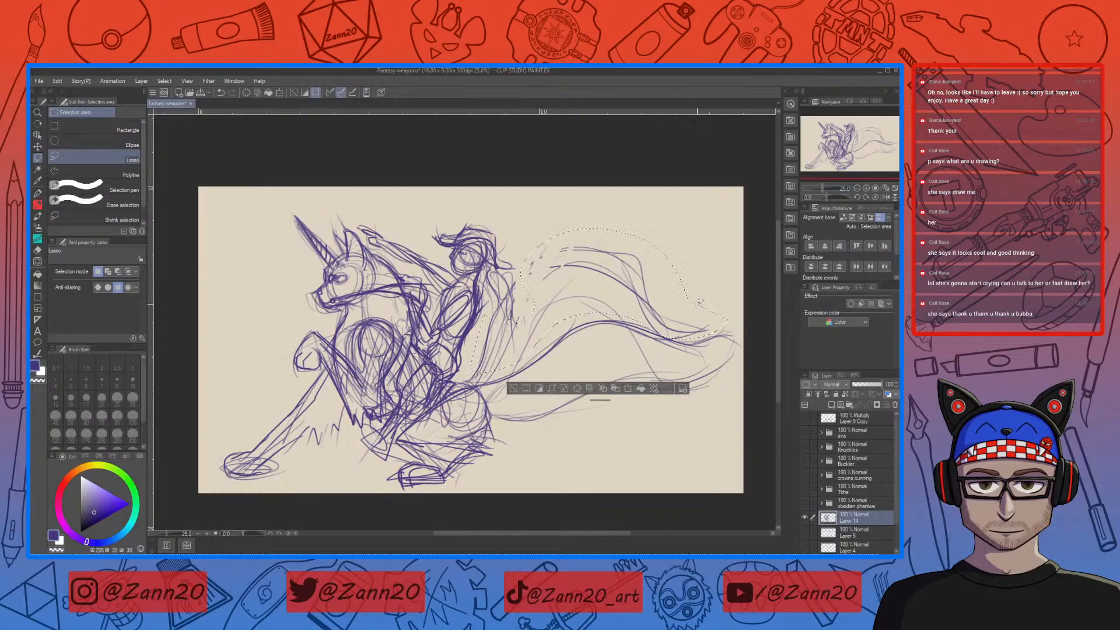
click(590, 388)
click(712, 260)
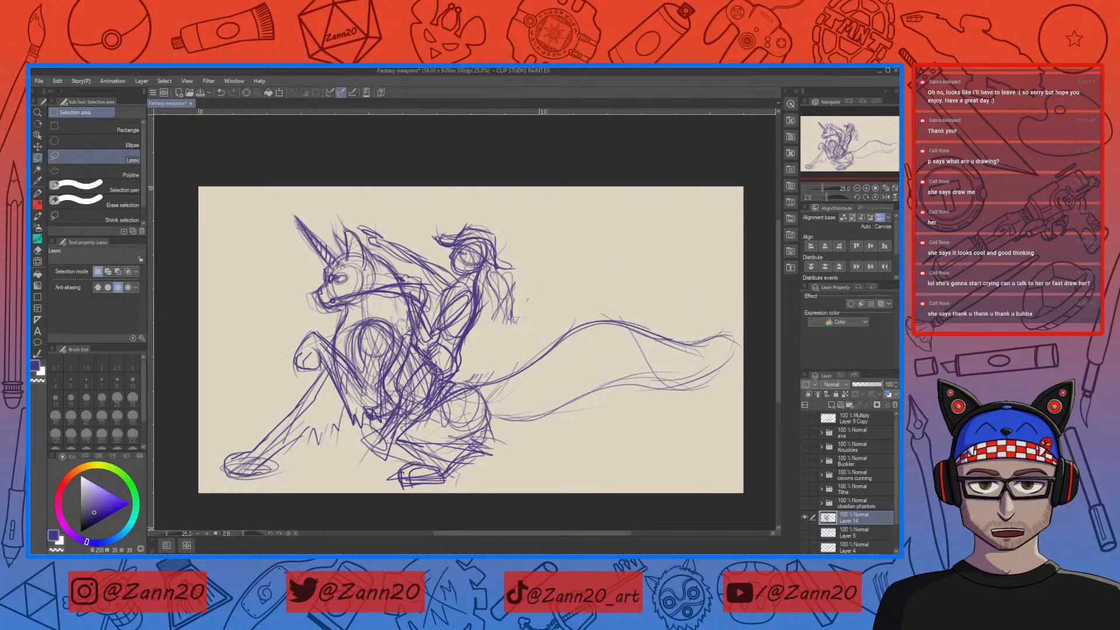
mouse_move(497, 295)
mouse_down()
mouse_move(535, 282)
mouse_move(528, 265)
mouse_move(554, 302)
mouse_move(503, 351)
mouse_move(493, 288)
mouse_up()
click(536, 373)
click(588, 282)
Add short fur strokes along the underside and tip of the creature's tail
key(p)
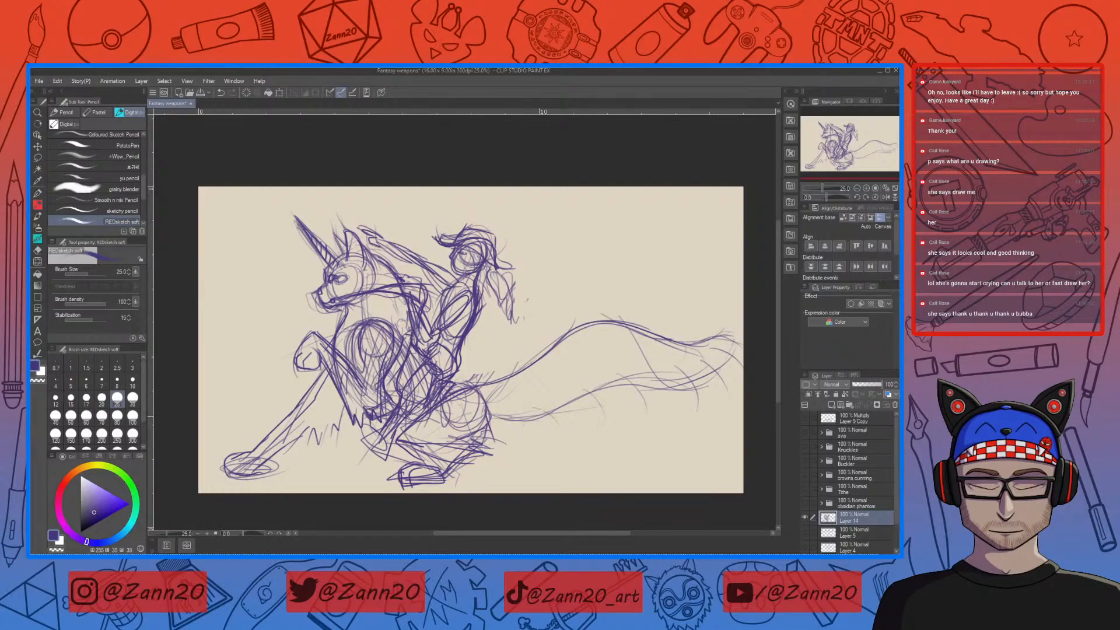
mouse_move(492, 407)
mouse_down()
mouse_move(506, 432)
mouse_move(545, 428)
mouse_up()
mouse_move(535, 405)
mouse_down()
mouse_move(575, 422)
mouse_move(623, 416)
mouse_up()
mouse_move(602, 377)
mouse_down()
mouse_move(637, 399)
mouse_move(695, 400)
mouse_move(718, 388)
mouse_up()
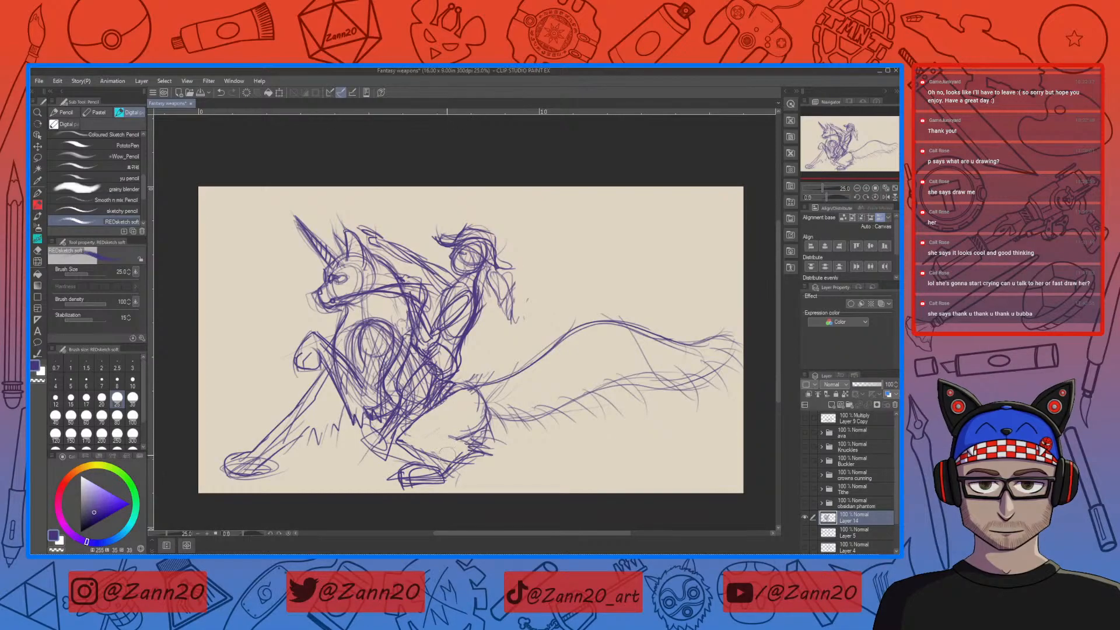
Rework the lower edge of the creature's haunch and define the planted front paw with fur along its foreleg
drag(442, 458, 431, 445)
drag(434, 446, 478, 429)
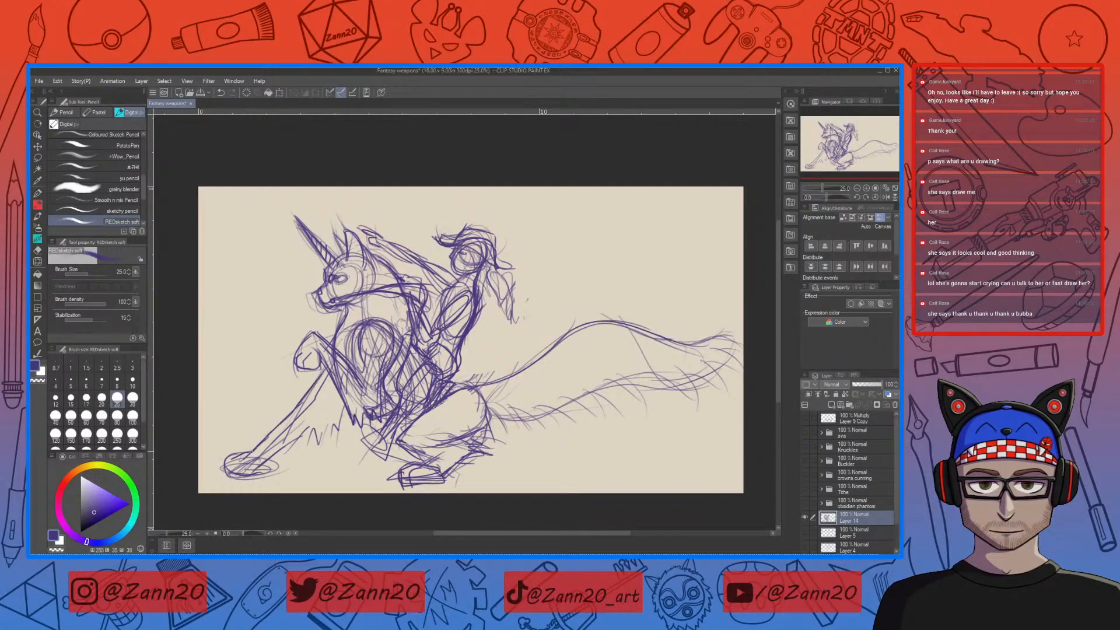
mouse_move(226, 454)
mouse_down()
mouse_move(220, 479)
mouse_move(258, 469)
mouse_move(227, 457)
mouse_move(218, 482)
mouse_move(256, 479)
mouse_move(223, 479)
mouse_up()
mouse_move(240, 463)
mouse_down()
mouse_move(234, 482)
mouse_move(227, 474)
mouse_up()
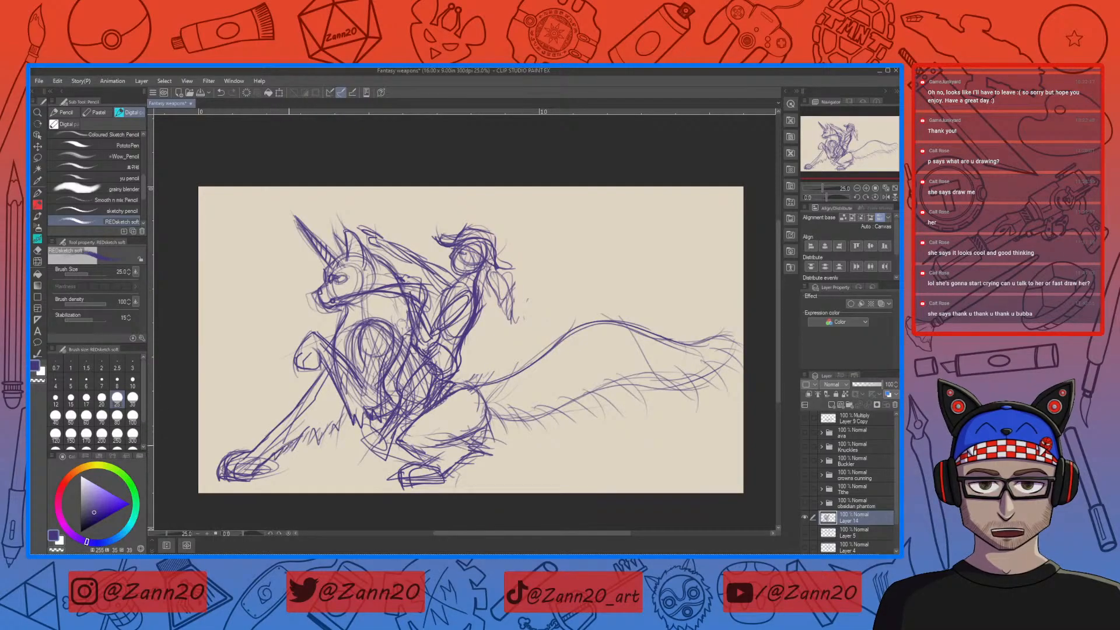
drag(311, 434, 334, 427)
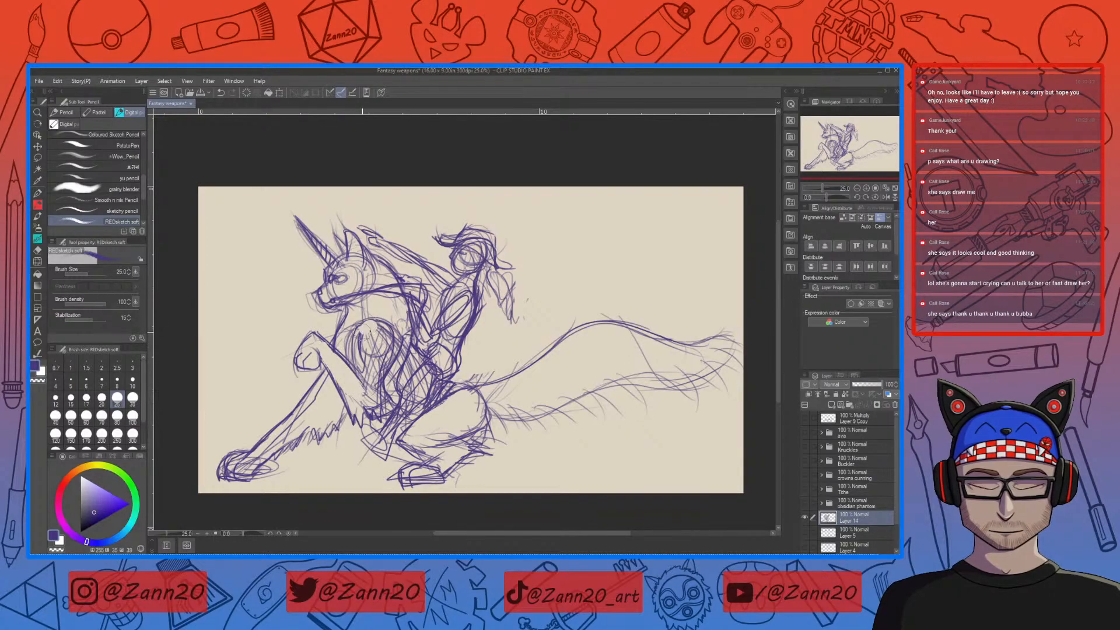
Erase the round construction lines inside the creature's shoulder and tidy the chest and neck contours
mouse_move(370, 329)
mouse_down()
mouse_move(389, 351)
mouse_move(390, 333)
mouse_move(378, 384)
mouse_move(374, 344)
mouse_move(373, 391)
mouse_move(365, 402)
mouse_move(359, 391)
mouse_up()
key(p)
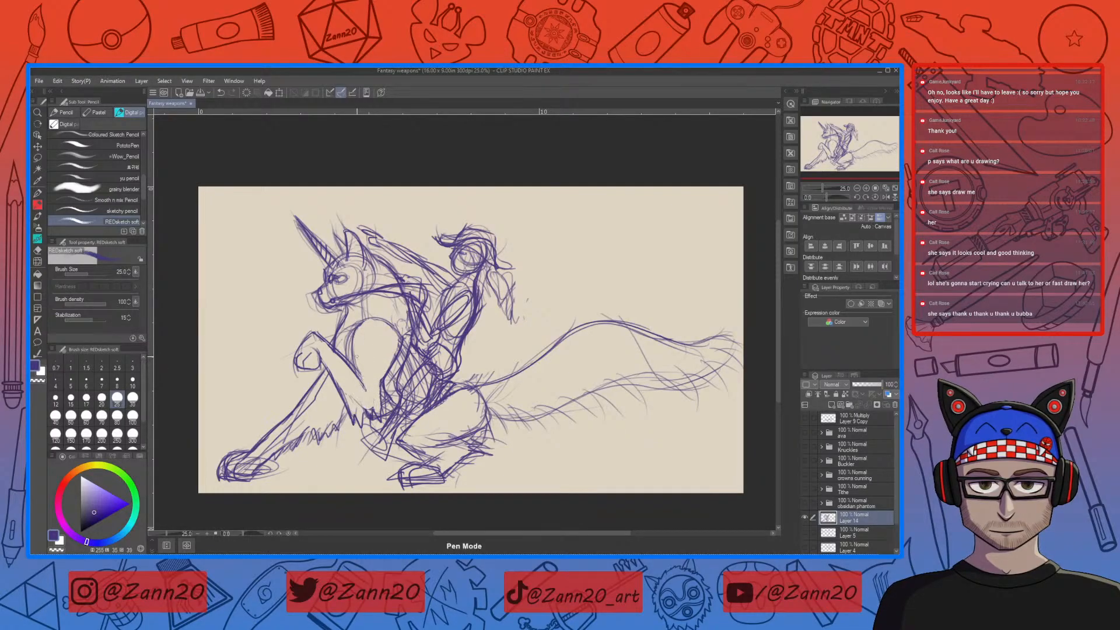
key(e)
mouse_move(376, 312)
mouse_down()
mouse_move(360, 347)
mouse_move(382, 324)
mouse_up()
key(p)
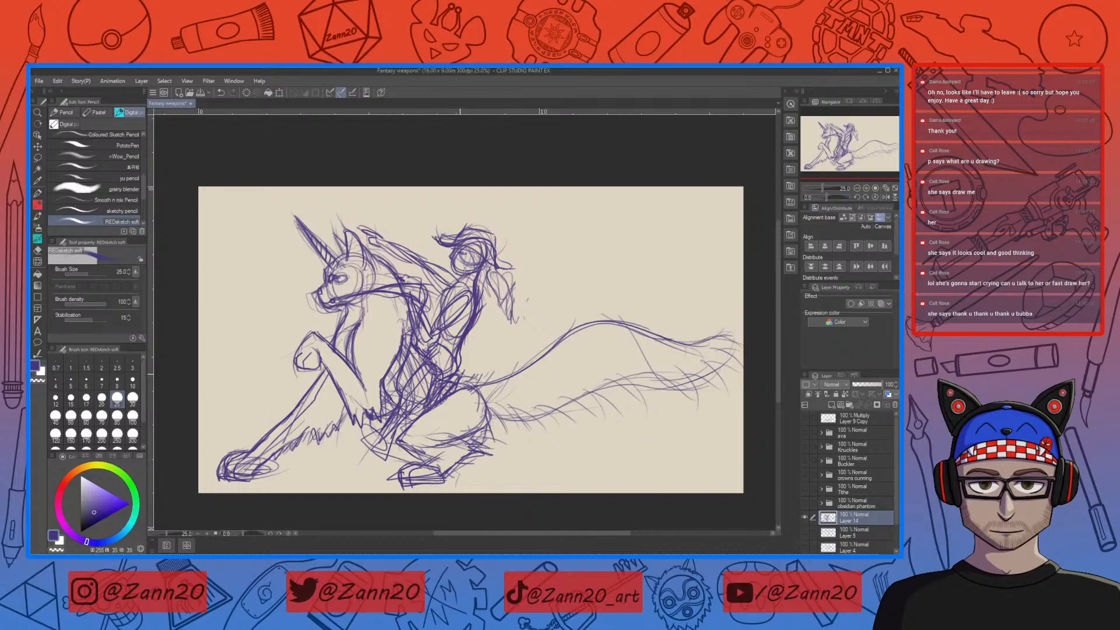
Redraw the line joining the tail to the rump and clean the overlapping lines around the haunch and rider's leg
drag(471, 379, 568, 333)
drag(473, 381, 463, 382)
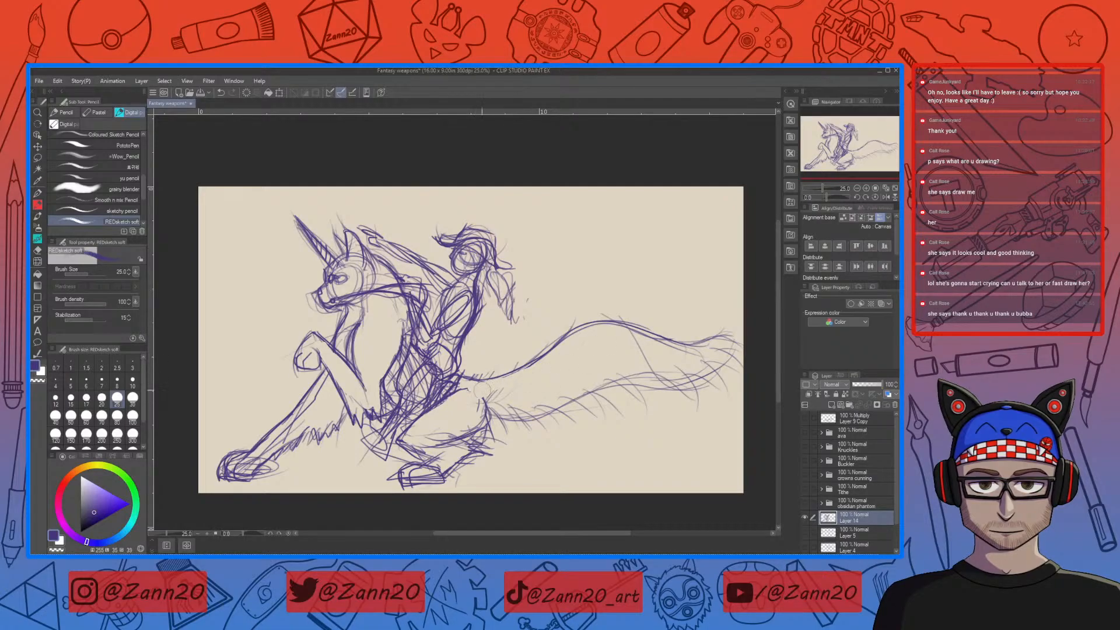
mouse_move(475, 410)
mouse_down()
mouse_move(488, 401)
mouse_move(464, 389)
mouse_move(406, 445)
mouse_up()
mouse_move(421, 379)
mouse_down()
mouse_move(433, 365)
mouse_move(403, 409)
mouse_move(407, 390)
mouse_move(418, 394)
mouse_up()
drag(399, 408, 388, 437)
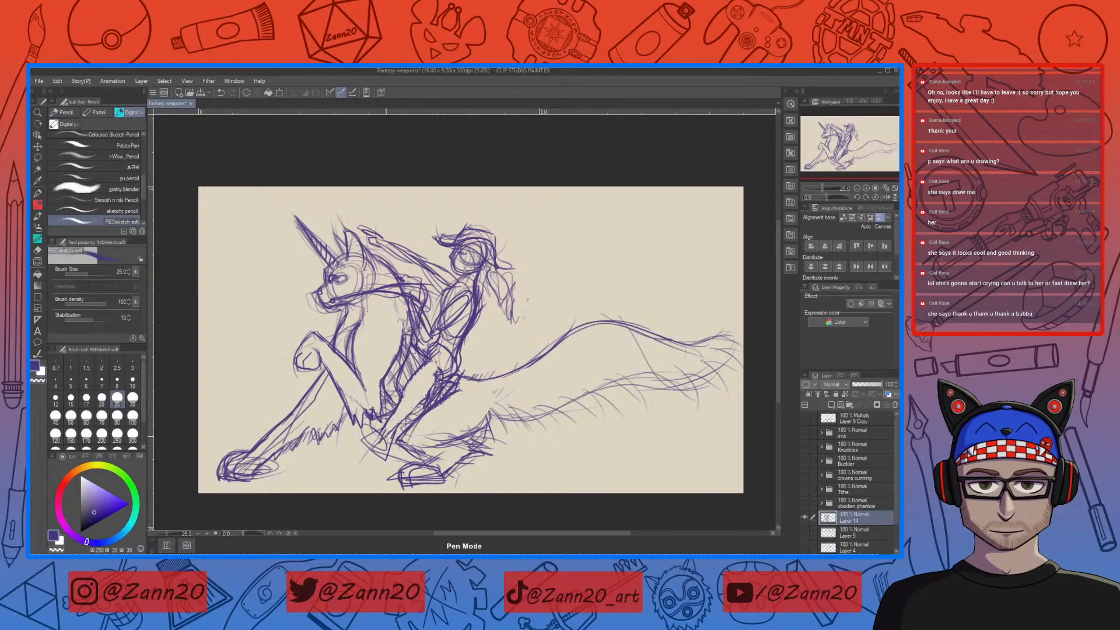
Clean the construction lines from the rider's torso, near arm and head, keeping simple outlines
mouse_move(435, 349)
mouse_down()
mouse_move(447, 375)
mouse_move(455, 338)
mouse_move(456, 358)
mouse_up()
mouse_move(462, 297)
mouse_down()
mouse_move(429, 334)
mouse_move(417, 307)
mouse_move(426, 330)
mouse_up()
mouse_move(413, 284)
mouse_down()
mouse_move(418, 317)
mouse_move(413, 293)
mouse_move(415, 313)
mouse_move(473, 293)
mouse_move(457, 291)
mouse_move(472, 260)
mouse_move(457, 263)
mouse_move(488, 253)
mouse_move(469, 231)
mouse_move(481, 234)
mouse_up()
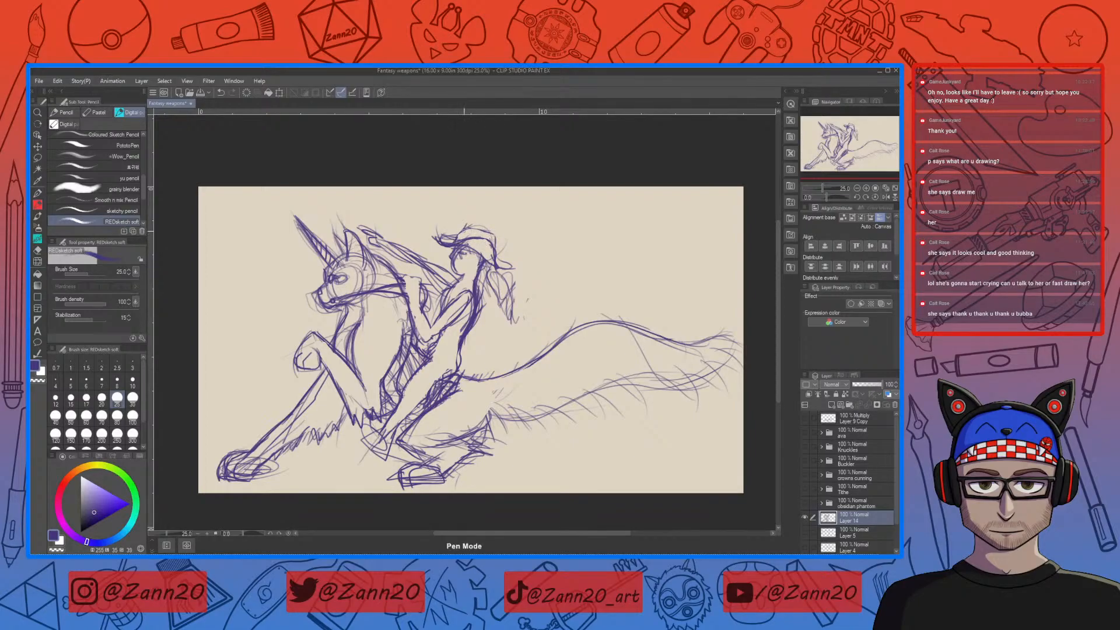
Refine the contours of the rider's outstretched arm from the shoulder to the hand behind the creature's ears
mouse_move(432, 262)
mouse_down()
mouse_move(445, 284)
mouse_move(403, 250)
mouse_up()
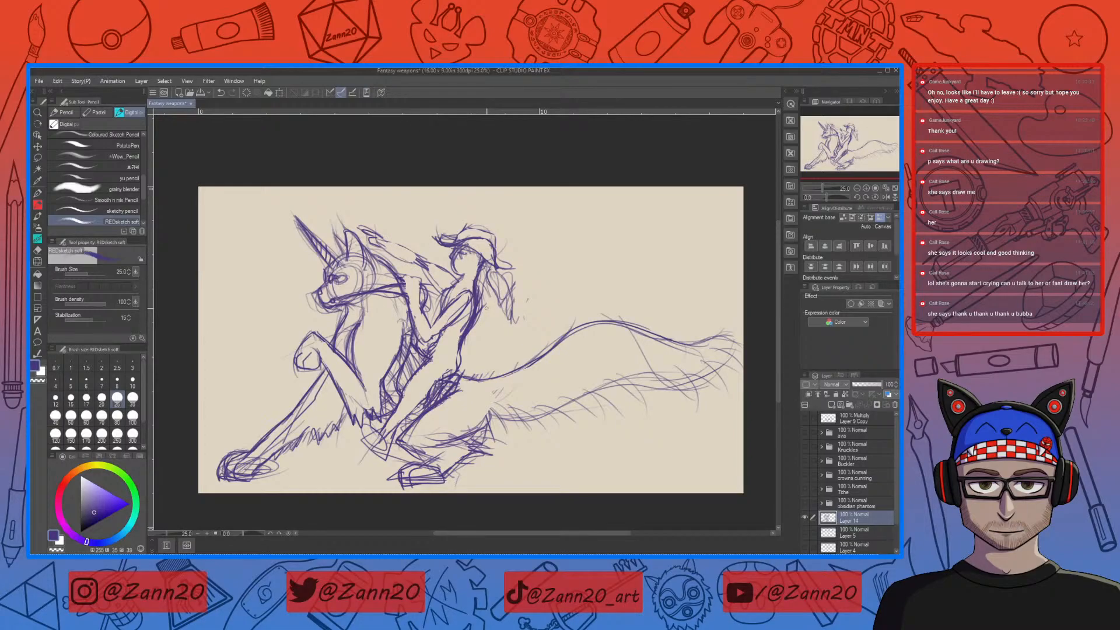
drag(418, 259, 450, 299)
mouse_move(428, 260)
mouse_down()
mouse_move(384, 241)
mouse_move(420, 263)
mouse_up()
drag(372, 231, 391, 241)
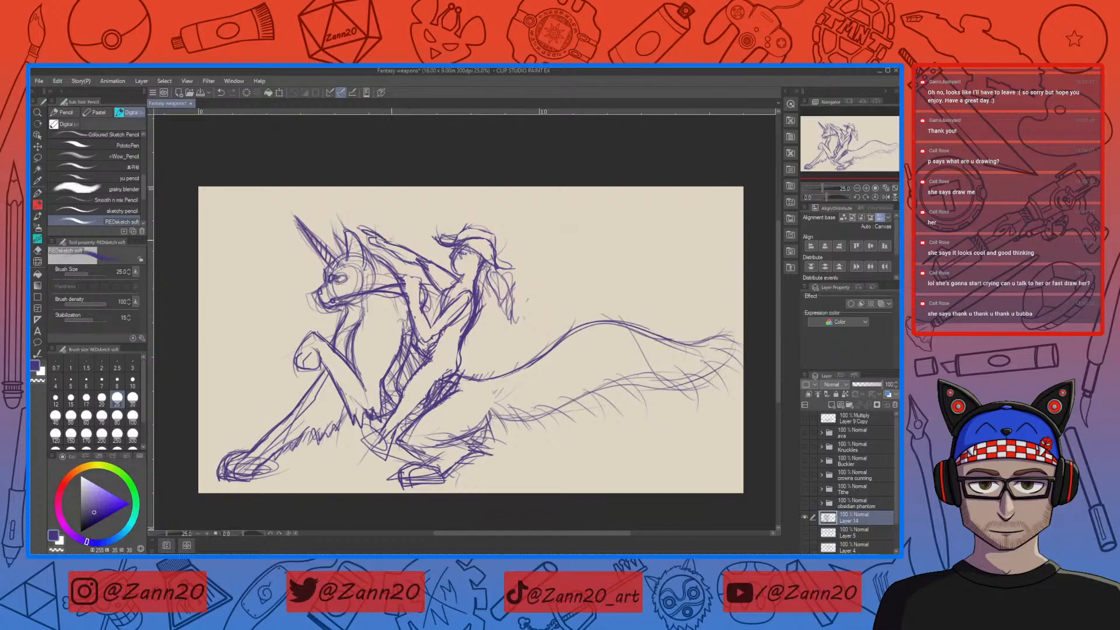
Clear the construction lines from the creature's head and add tufts of fur beneath the jaw
mouse_move(345, 278)
mouse_down()
mouse_move(330, 290)
mouse_move(356, 254)
mouse_move(354, 274)
mouse_move(367, 259)
mouse_move(351, 285)
mouse_move(369, 282)
mouse_up()
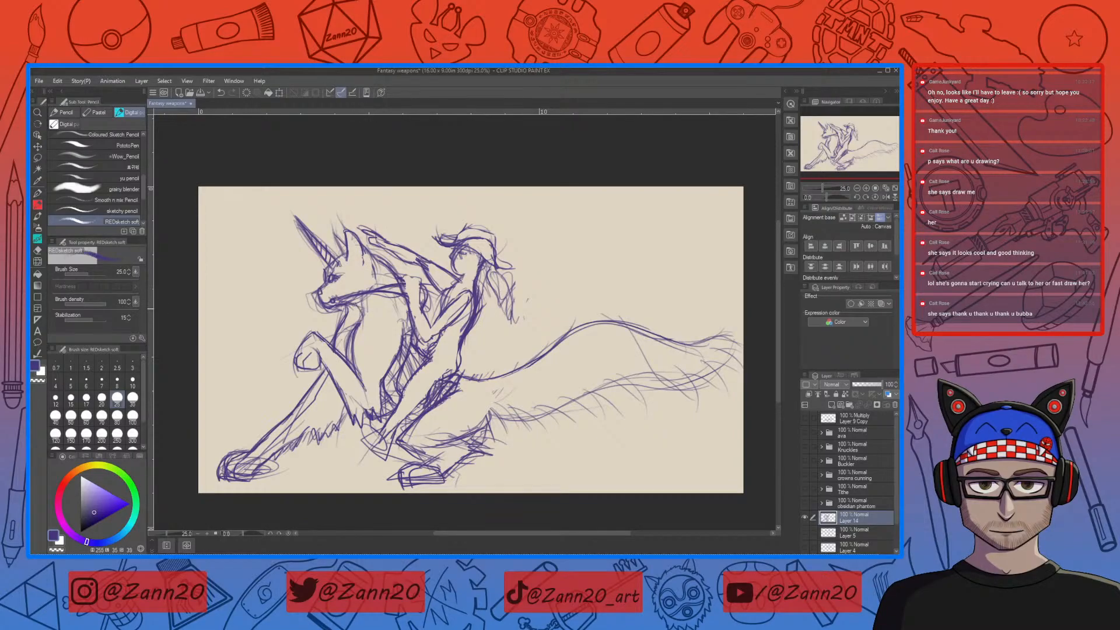
mouse_move(364, 298)
mouse_down()
mouse_move(373, 312)
mouse_move(385, 303)
mouse_move(367, 316)
mouse_move(377, 312)
mouse_up()
drag(373, 294, 390, 303)
Erase the stray lines between the creature's body and the rider's legs, and redraw the rider's far leg and foot
key(e)
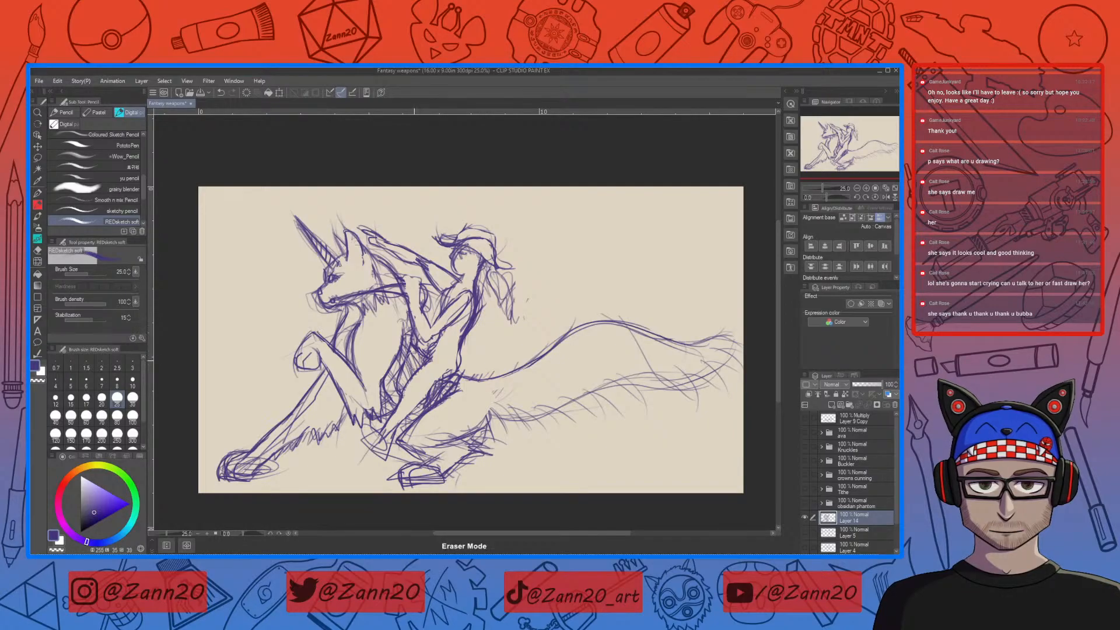
drag(413, 355, 401, 384)
mouse_move(407, 332)
mouse_down()
mouse_move(393, 372)
mouse_move(403, 351)
mouse_up()
key(p)
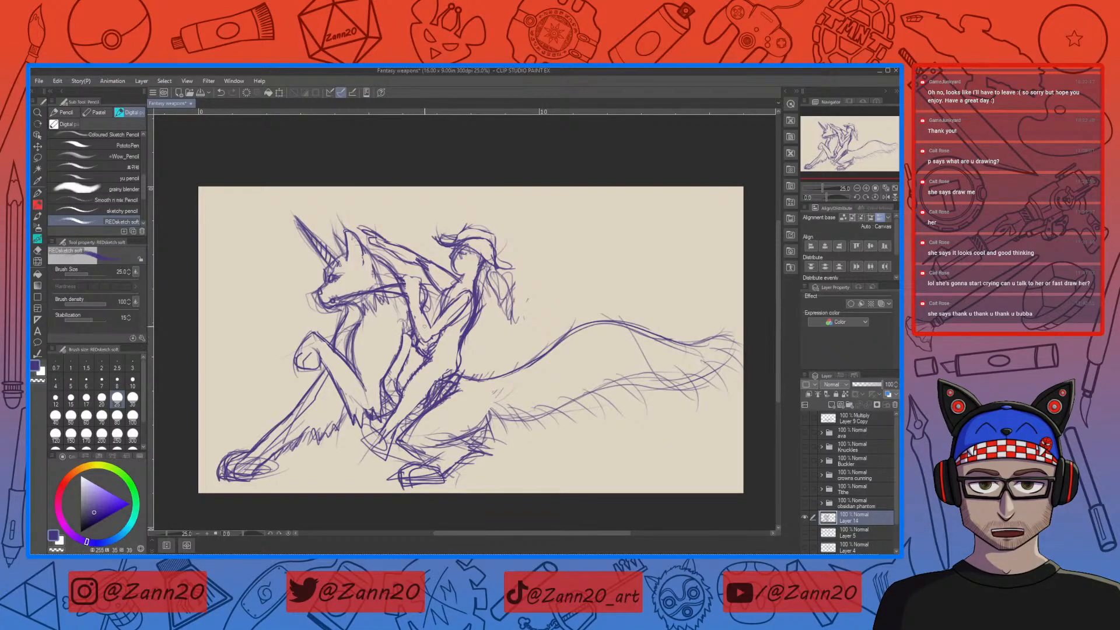
key(e)
key(p)
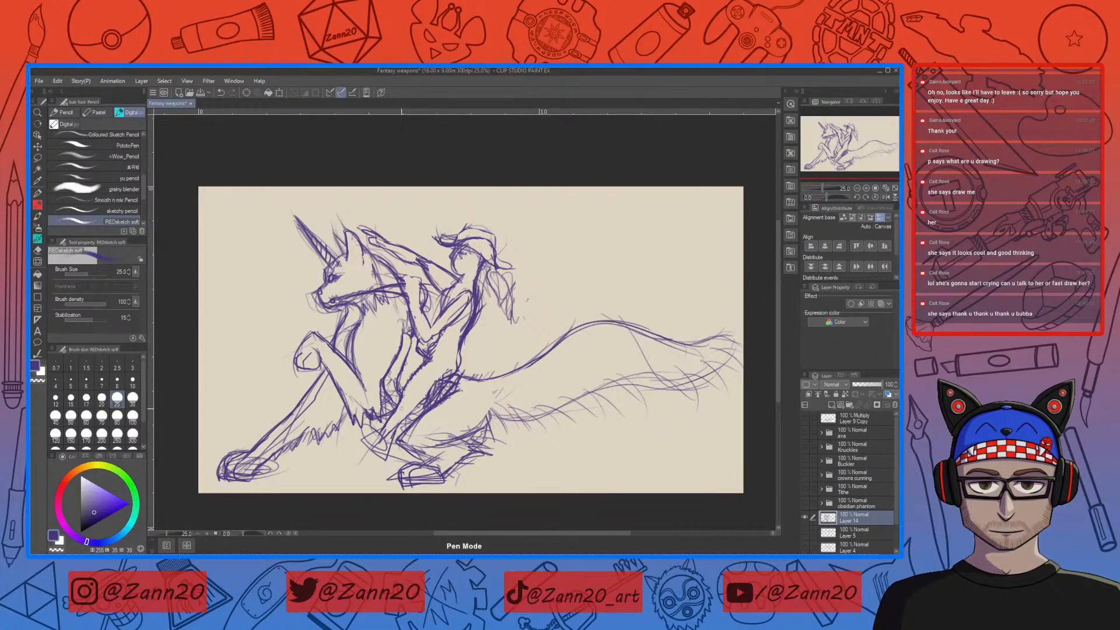
key(e)
key(p)
key(e)
key(p)
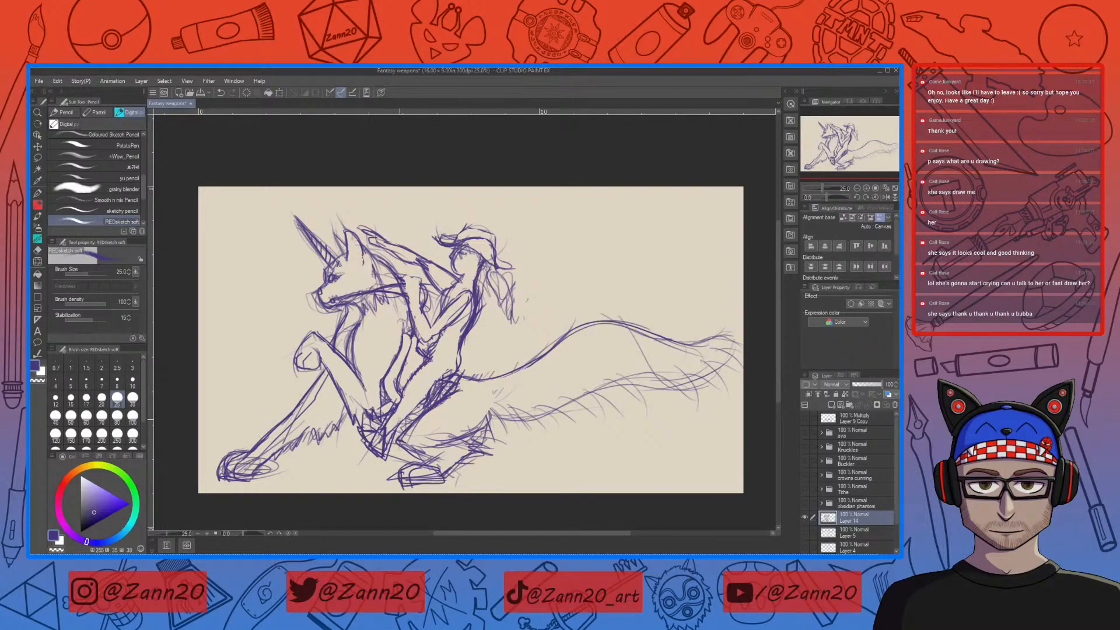
Clean up the rider's foot and bent thigh, and redraw the hip and waistband contours
key(e)
mouse_move(393, 431)
mouse_down()
mouse_move(378, 455)
mouse_move(402, 459)
mouse_move(386, 435)
mouse_move(381, 449)
mouse_up()
key(p)
key(e)
key(p)
key(e)
mouse_move(446, 370)
mouse_down()
mouse_move(415, 399)
mouse_move(446, 368)
mouse_move(417, 393)
mouse_move(443, 352)
mouse_move(469, 360)
mouse_move(448, 365)
mouse_move(421, 398)
mouse_up()
key(p)
drag(458, 352, 453, 367)
mouse_move(439, 359)
mouse_down()
mouse_move(397, 393)
mouse_move(455, 376)
mouse_move(410, 417)
mouse_up()
key(e)
key(p)
drag(457, 385, 448, 395)
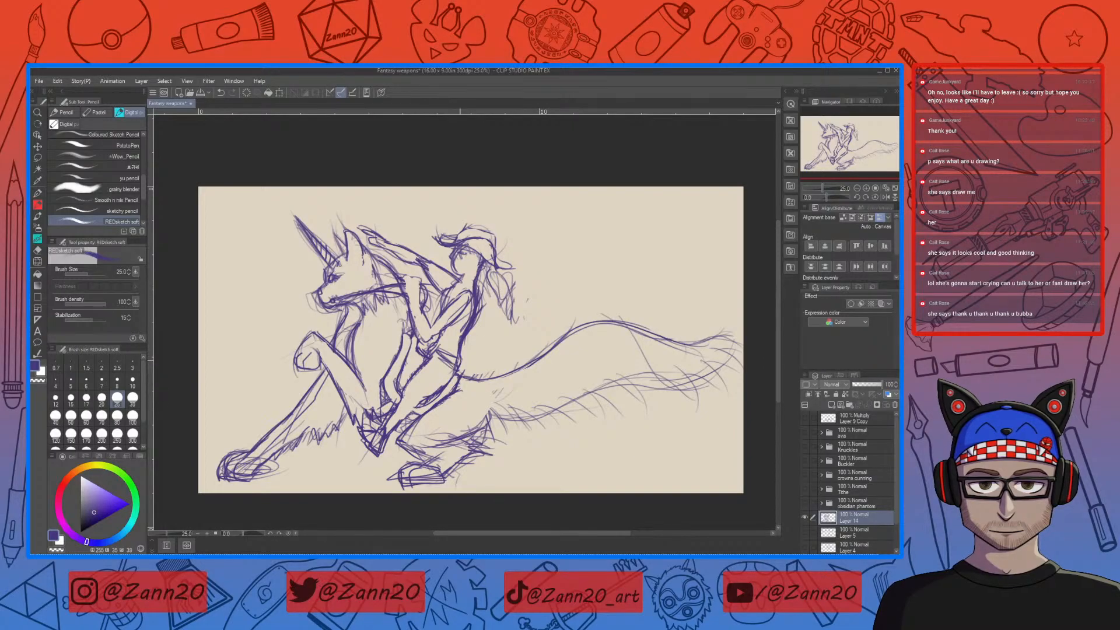
Draw the rider's facial features and strengthen the waist and leg contours
drag(412, 344, 418, 355)
drag(459, 253, 467, 252)
drag(453, 275, 472, 268)
mouse_move(390, 411)
mouse_down()
mouse_move(383, 429)
mouse_move(461, 355)
mouse_up()
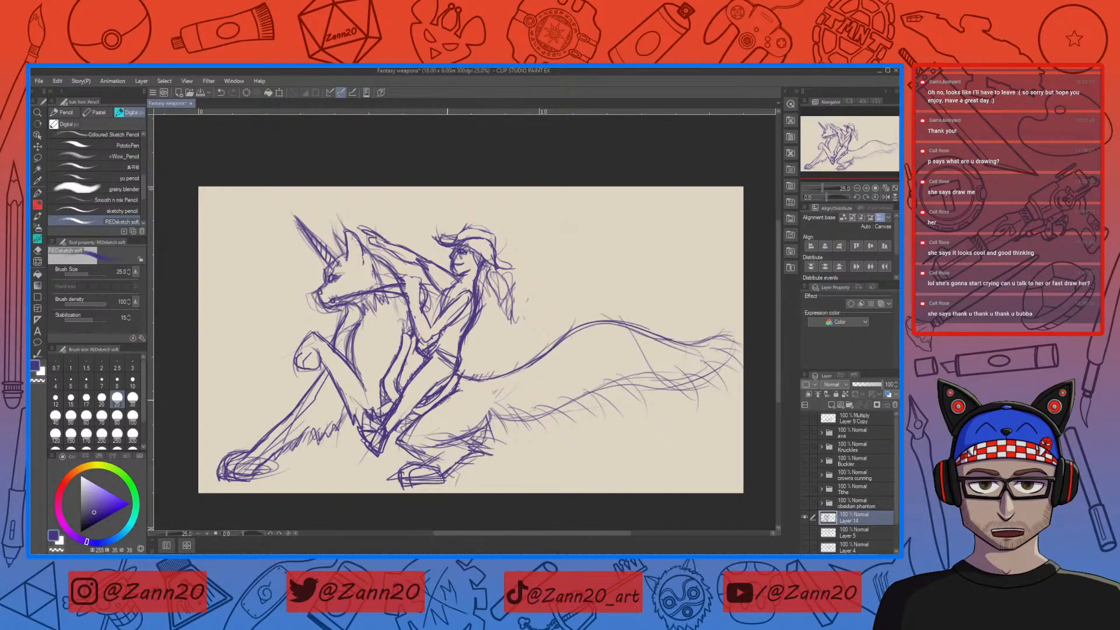
Rework the rider's near arm and torso, clearing the overlapping lines between them
mouse_move(464, 291)
mouse_down()
mouse_move(430, 326)
mouse_move(436, 333)
mouse_move(421, 320)
mouse_up()
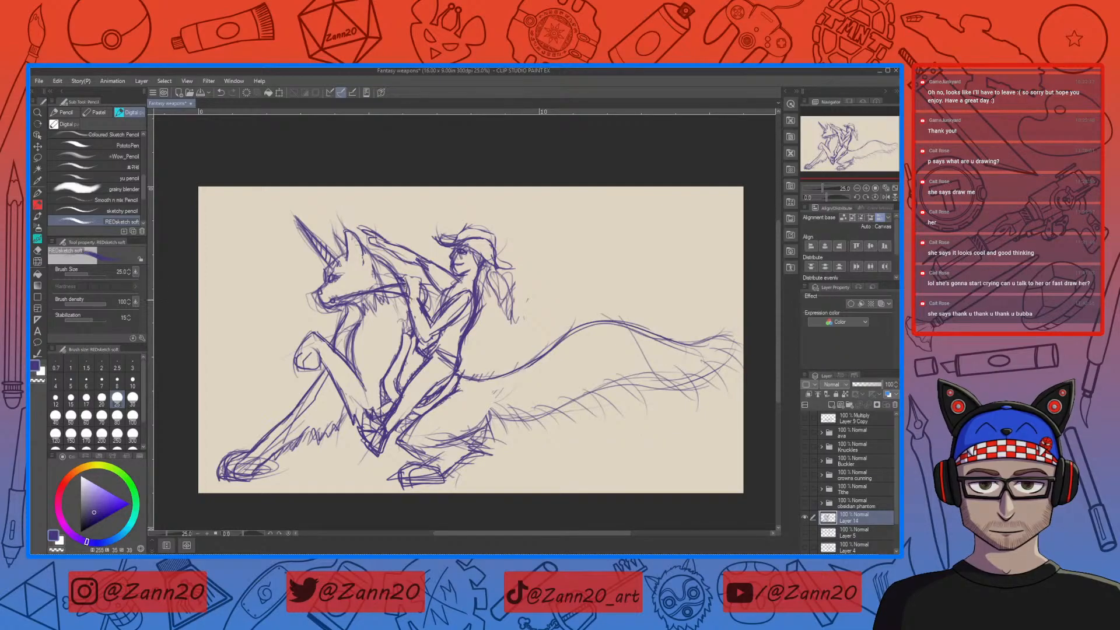
mouse_move(420, 294)
mouse_down()
mouse_move(407, 323)
mouse_move(420, 334)
mouse_up()
mouse_move(472, 288)
mouse_down()
mouse_move(424, 334)
mouse_move(412, 328)
mouse_move(427, 345)
mouse_move(439, 331)
mouse_up()
key(p)
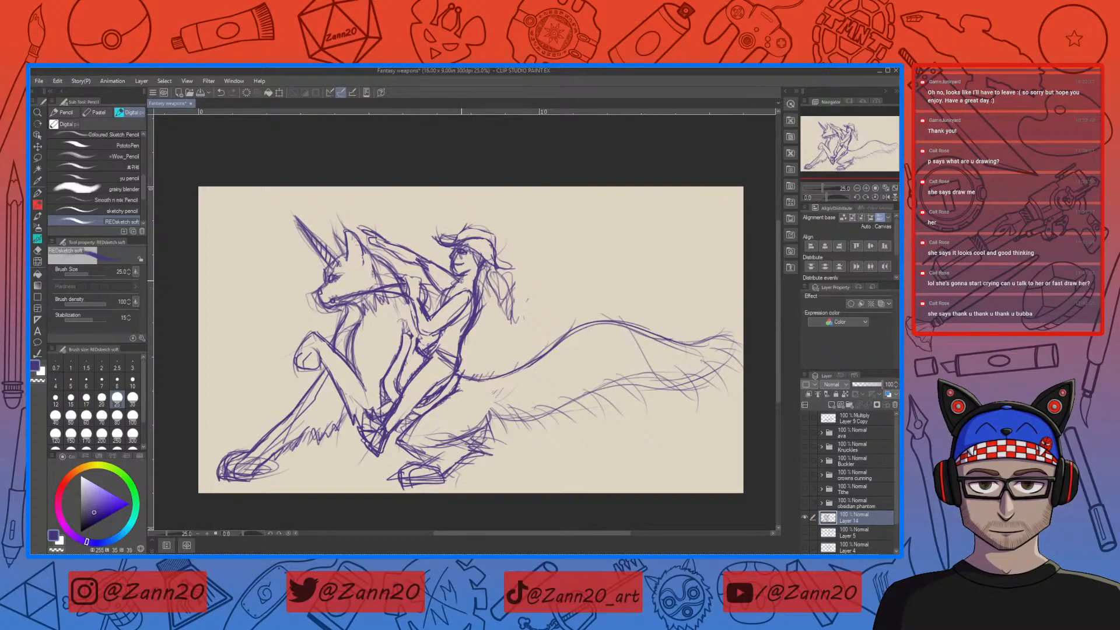
Add short detail strokes to the rider's chest and upper arm, undoing the last two strokes
mouse_move(463, 290)
mouse_down()
mouse_move(453, 297)
mouse_move(465, 291)
mouse_move(462, 305)
mouse_up()
key(e)
key(p)
drag(452, 300, 442, 309)
drag(441, 330, 437, 347)
drag(442, 304, 454, 293)
drag(439, 310, 445, 301)
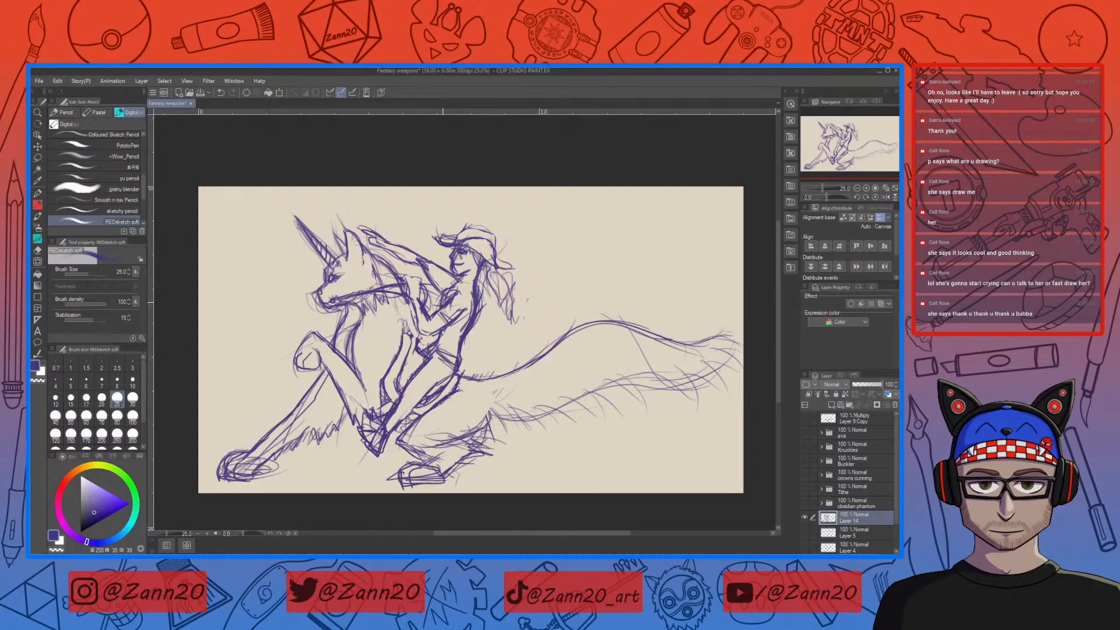
key(ctrl+z)
key(ctrl+z)
Sketch additional long, wavy hair strands flowing down behind the rider's back
drag(494, 270, 509, 336)
mouse_move(490, 284)
mouse_down()
mouse_move(500, 341)
mouse_move(500, 312)
mouse_up()
drag(500, 272, 519, 322)
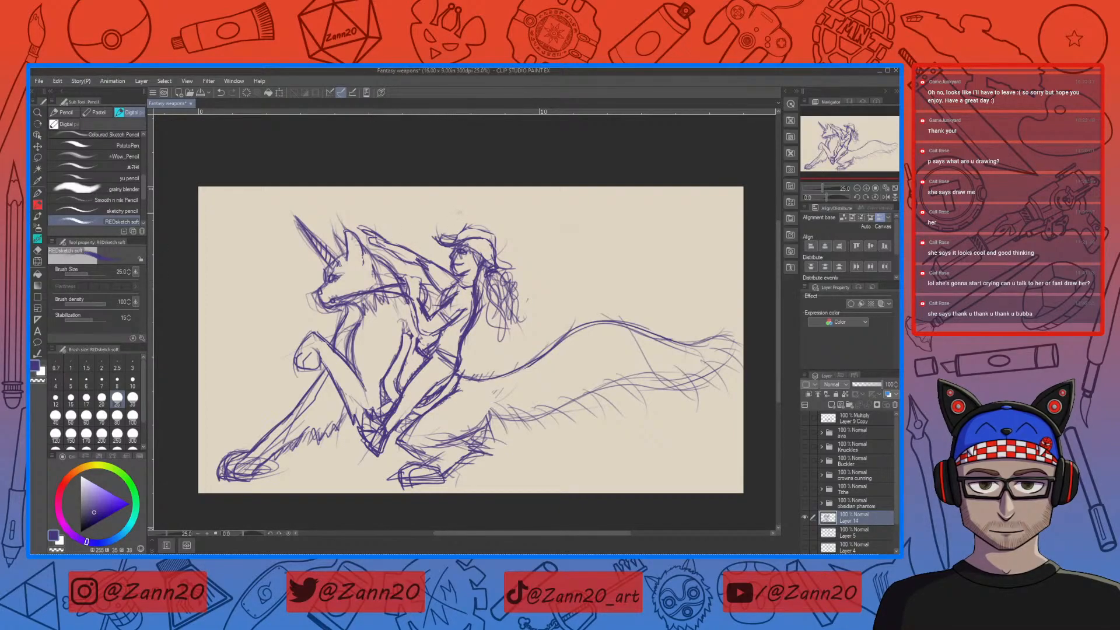
Erase and redraw the underside of the rider's outstretched arm near the shoulder
key(e)
mouse_move(437, 285)
mouse_down()
mouse_move(433, 295)
mouse_move(426, 275)
mouse_up()
key(p)
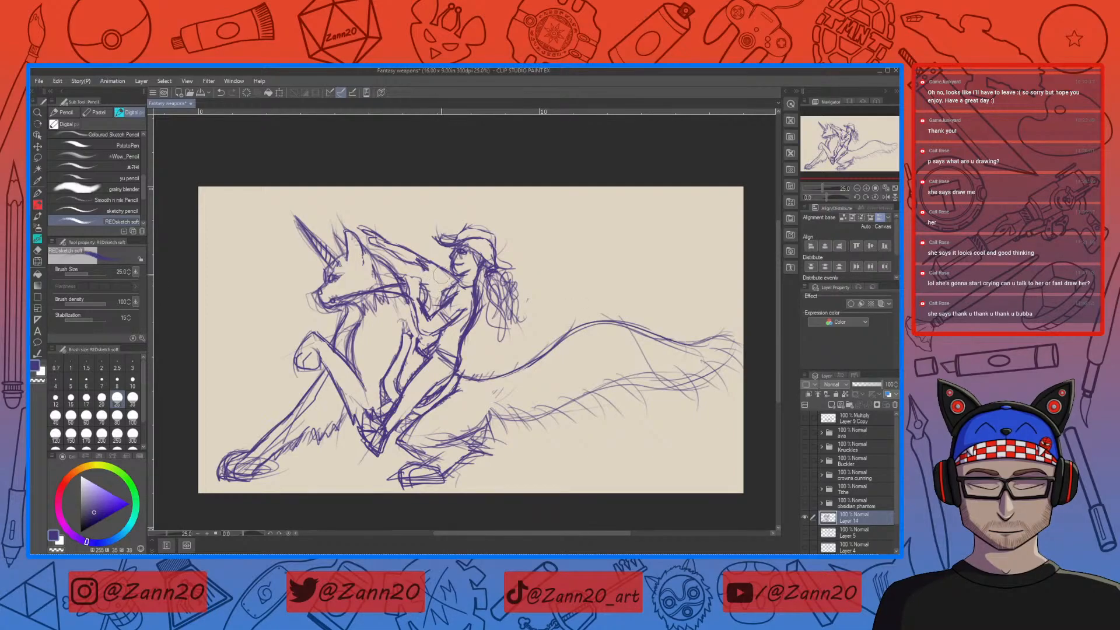
key(e)
key(p)
key(e)
key(p)
Lasso the rider's outstretched arm, rotate it downward so it reaches toward the creature's neck, apply the transformation and deselect
key(m)
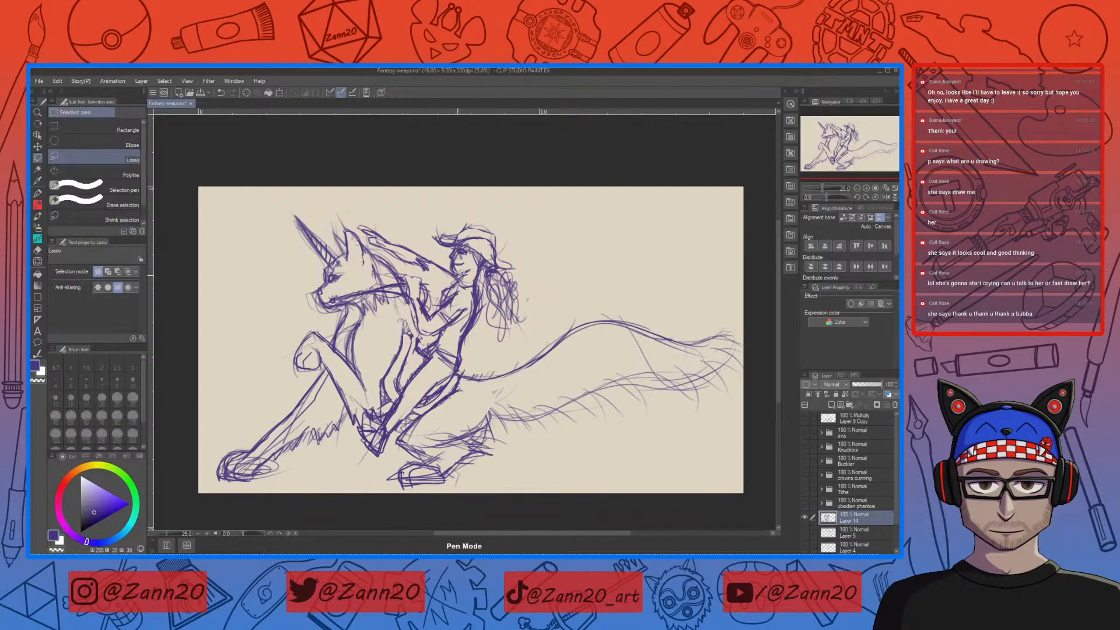
mouse_move(452, 267)
mouse_down()
mouse_move(370, 215)
mouse_move(358, 222)
mouse_move(453, 279)
mouse_up()
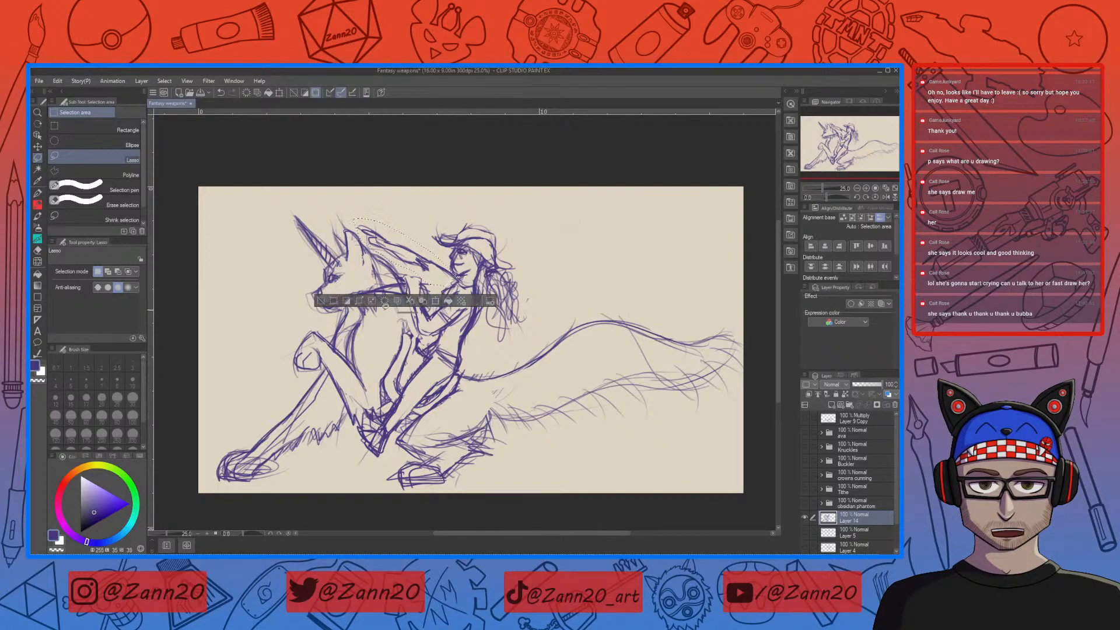
key(ctrl+t)
drag(353, 218, 367, 226)
drag(477, 236, 475, 225)
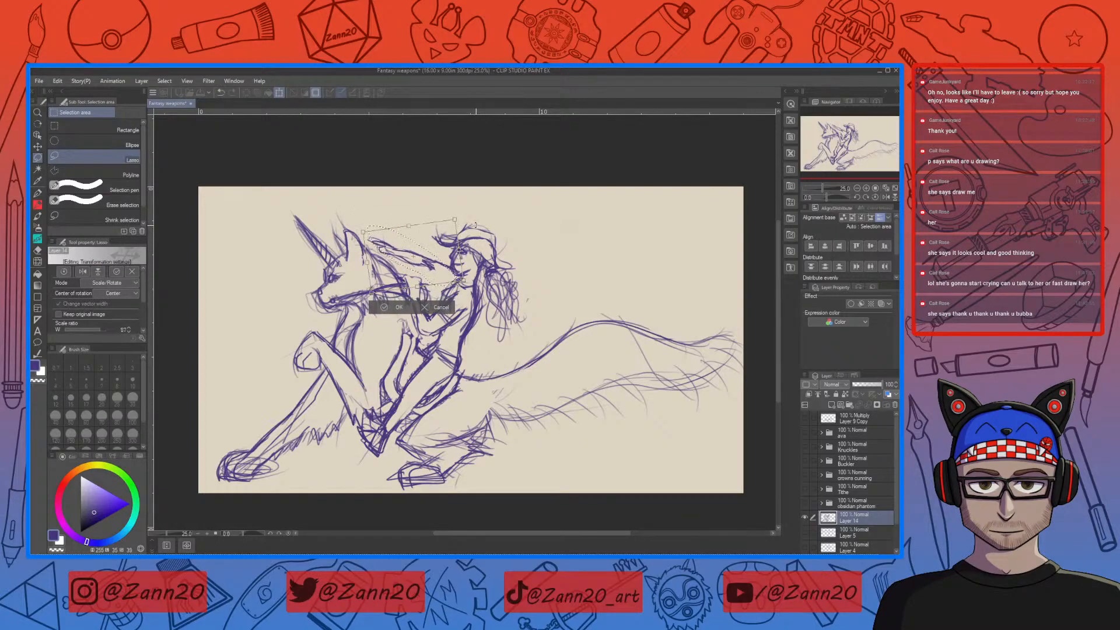
drag(458, 270, 460, 280)
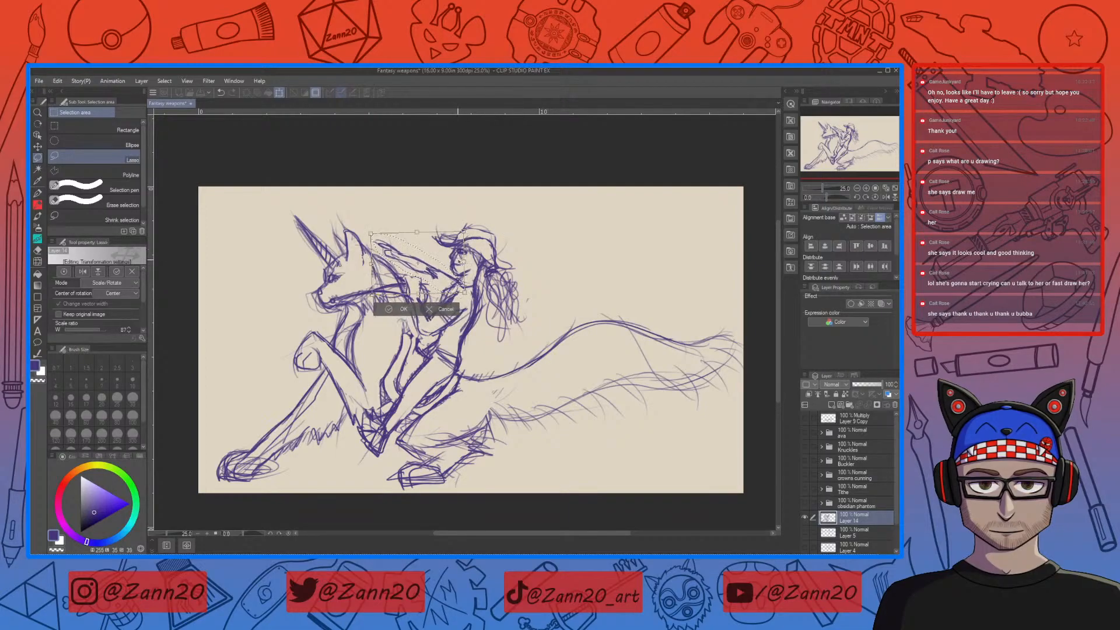
mouse_move(447, 272)
mouse_down()
mouse_move(455, 295)
mouse_move(510, 287)
mouse_move(509, 269)
mouse_move(454, 297)
mouse_move(508, 276)
mouse_up()
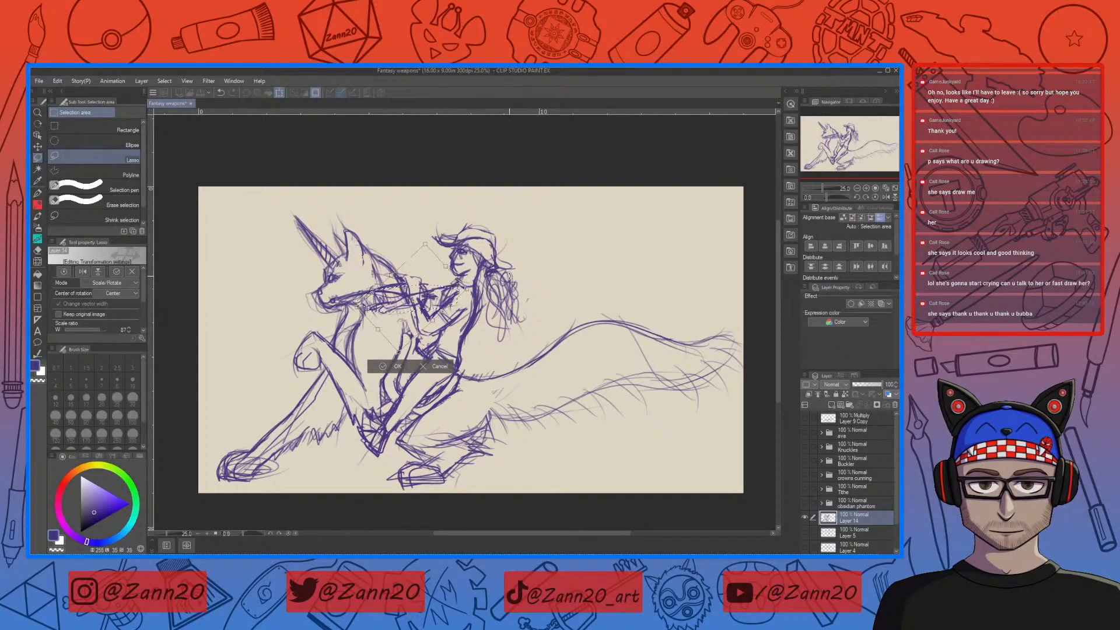
click(397, 366)
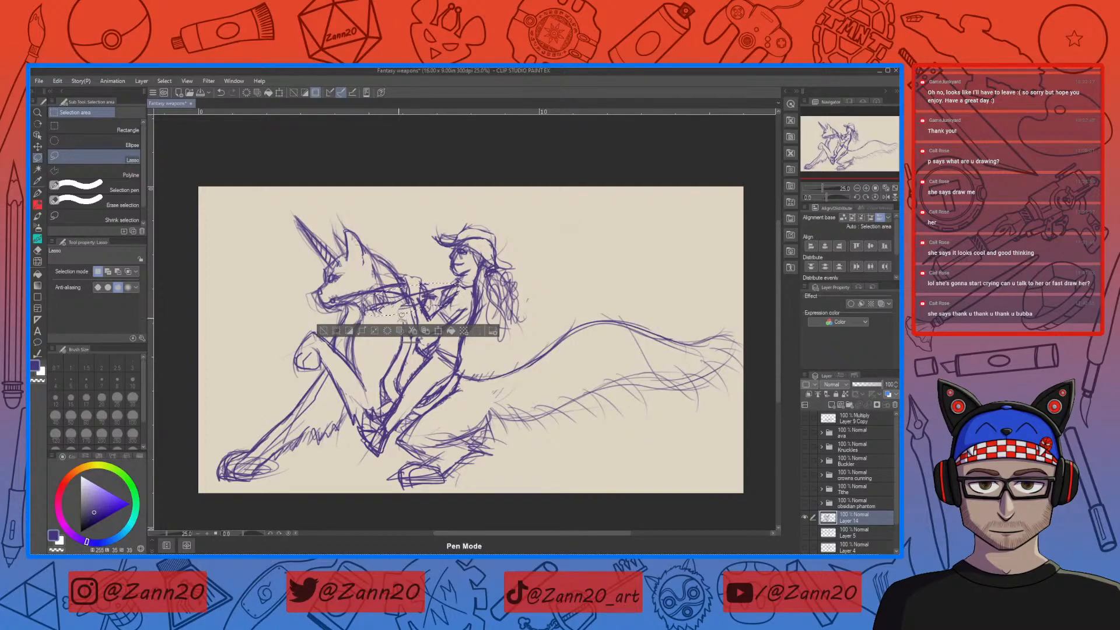
key(ctrl+d)
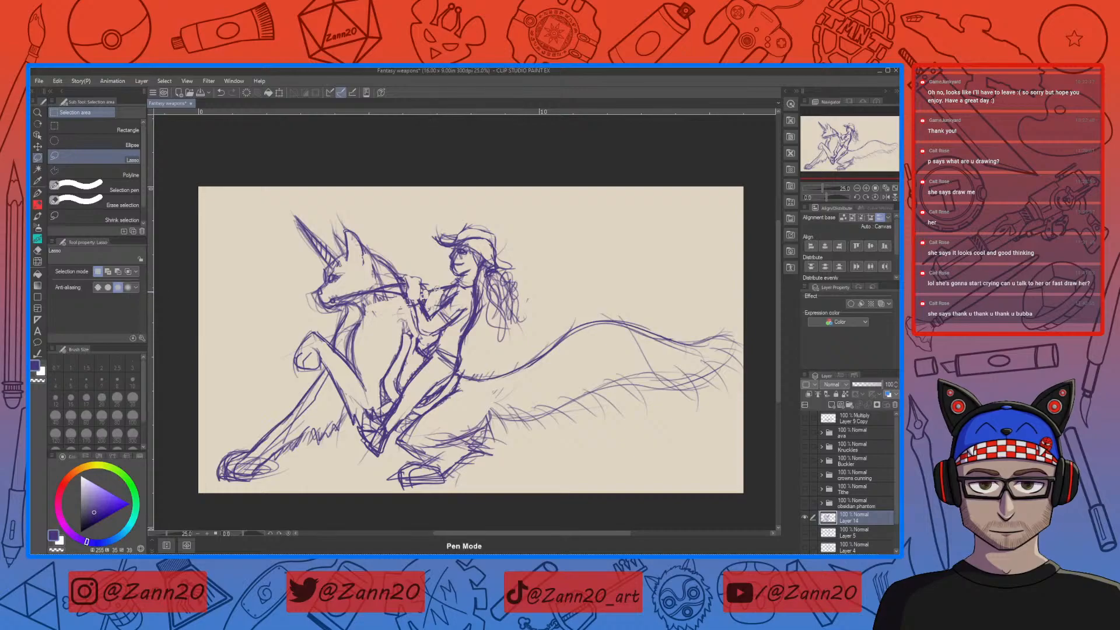
Strengthen the rider's lowered arm with pencil strokes and add short fur strokes beneath the creature's jaw
key(p)
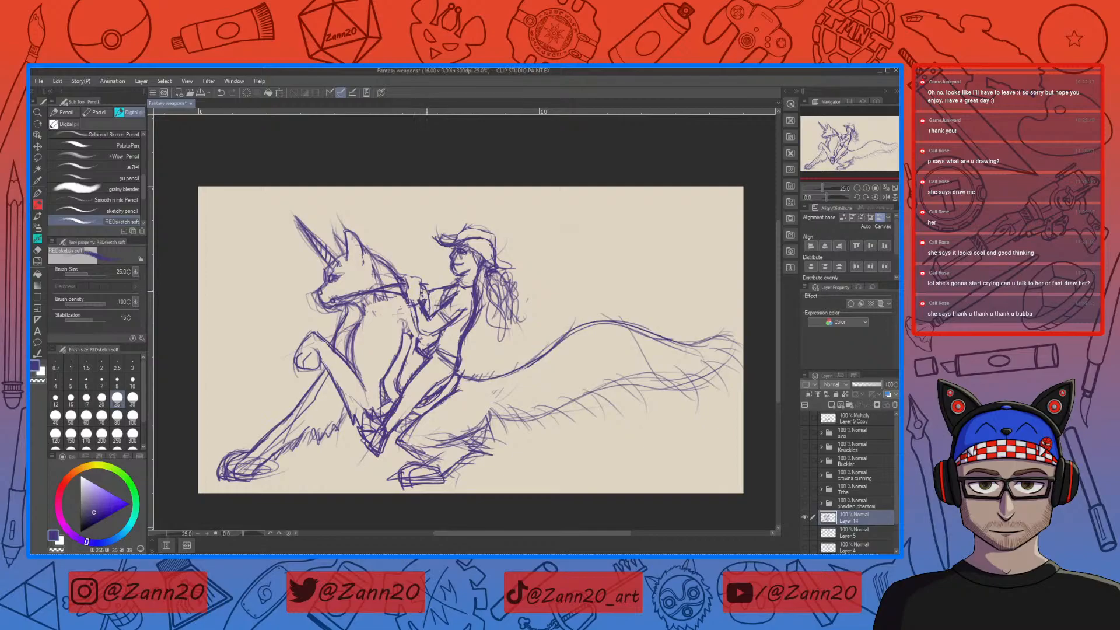
drag(418, 314, 429, 347)
drag(427, 296, 444, 306)
drag(365, 300, 390, 307)
mouse_move(383, 269)
mouse_down()
mouse_move(374, 284)
mouse_move(362, 270)
mouse_up()
drag(349, 253, 339, 255)
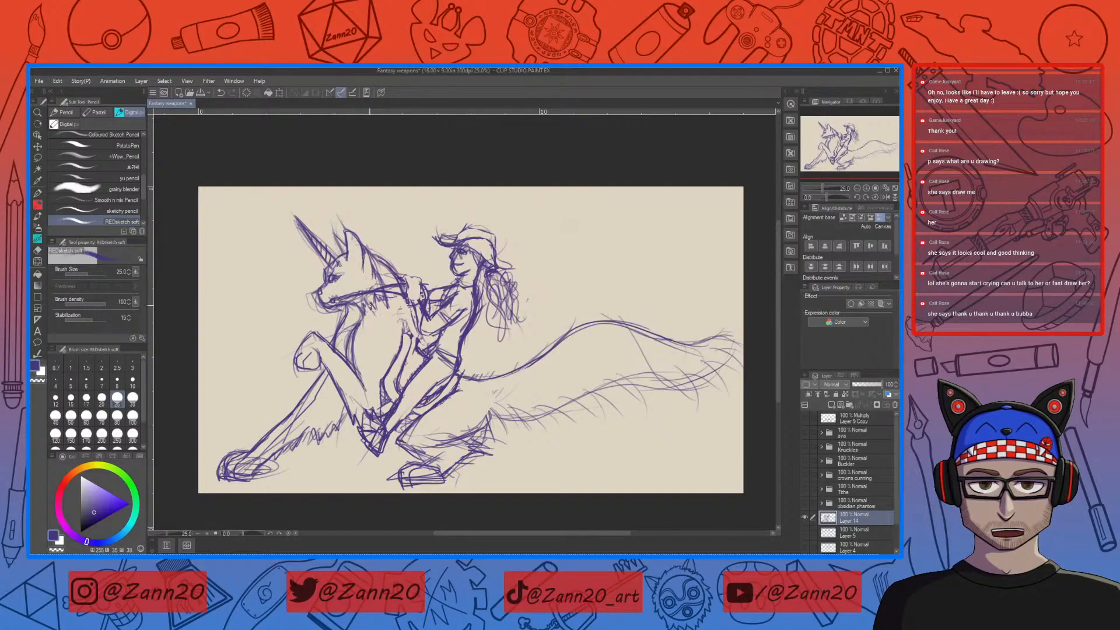
mouse_move(368, 298)
mouse_down()
mouse_move(361, 307)
mouse_move(372, 309)
mouse_up()
drag(388, 294, 378, 307)
Clean up the creature's chest and front leg lines and erase stray marks below the rider's hands
key(e)
drag(360, 315, 351, 367)
key(p)
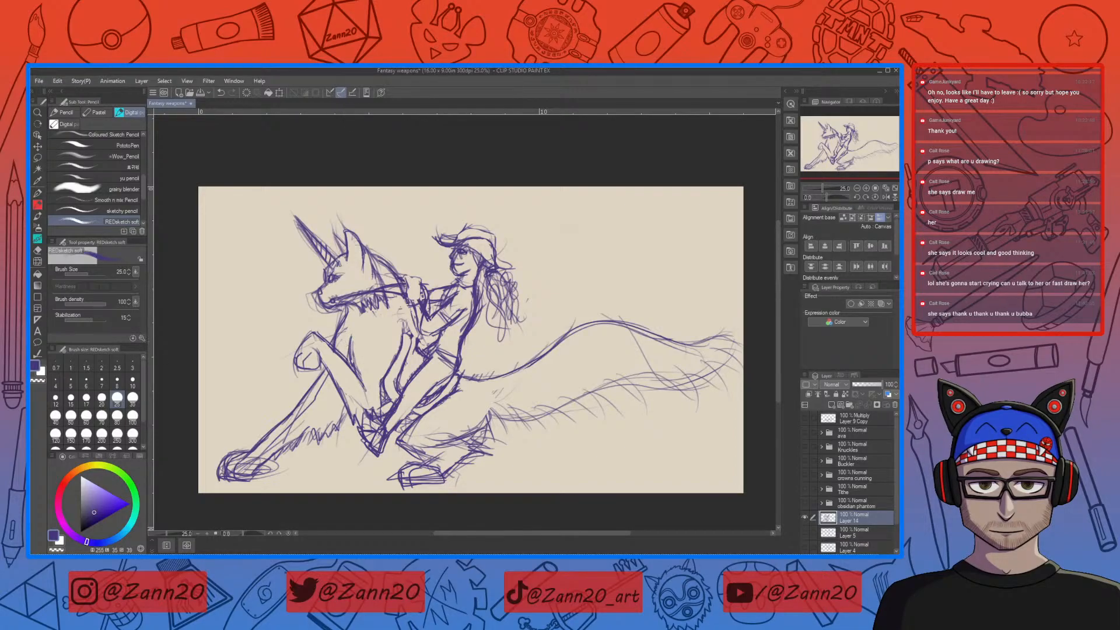
drag(333, 386, 346, 408)
key(e)
drag(419, 314, 424, 323)
Darken the tail's upper contour and draw jagged fur along its tip and underside
key(p)
mouse_move(523, 367)
mouse_down()
mouse_move(583, 318)
mouse_move(673, 352)
mouse_up()
mouse_move(624, 324)
mouse_down()
mouse_move(742, 332)
mouse_move(713, 379)
mouse_move(674, 392)
mouse_up()
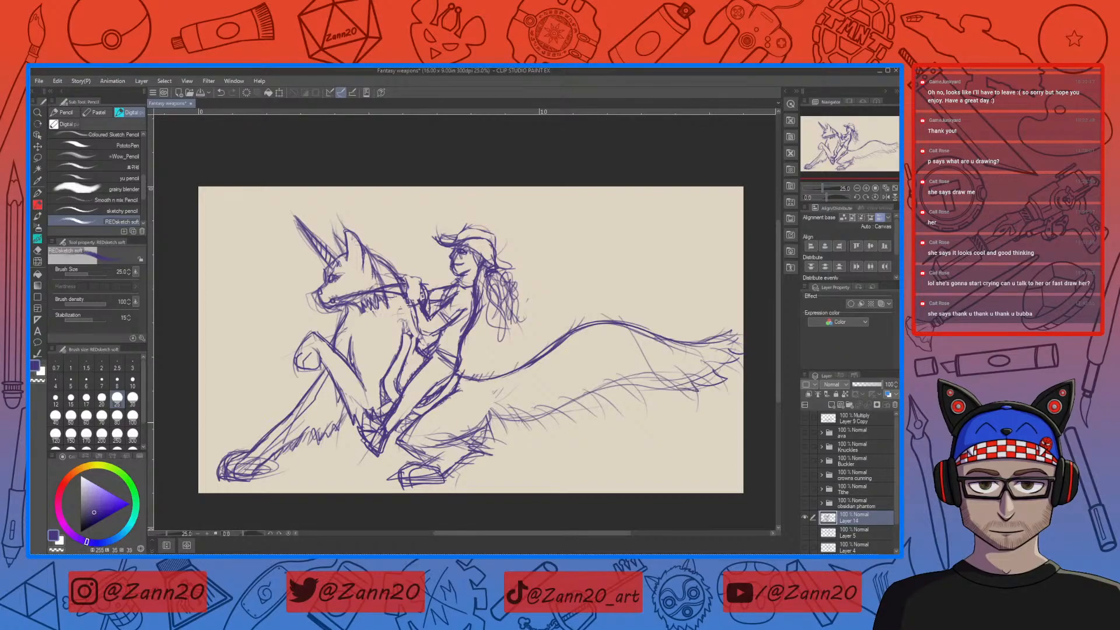
mouse_move(523, 429)
mouse_down()
mouse_move(590, 405)
mouse_move(576, 404)
mouse_move(584, 396)
mouse_move(690, 389)
mouse_up()
drag(672, 395, 691, 382)
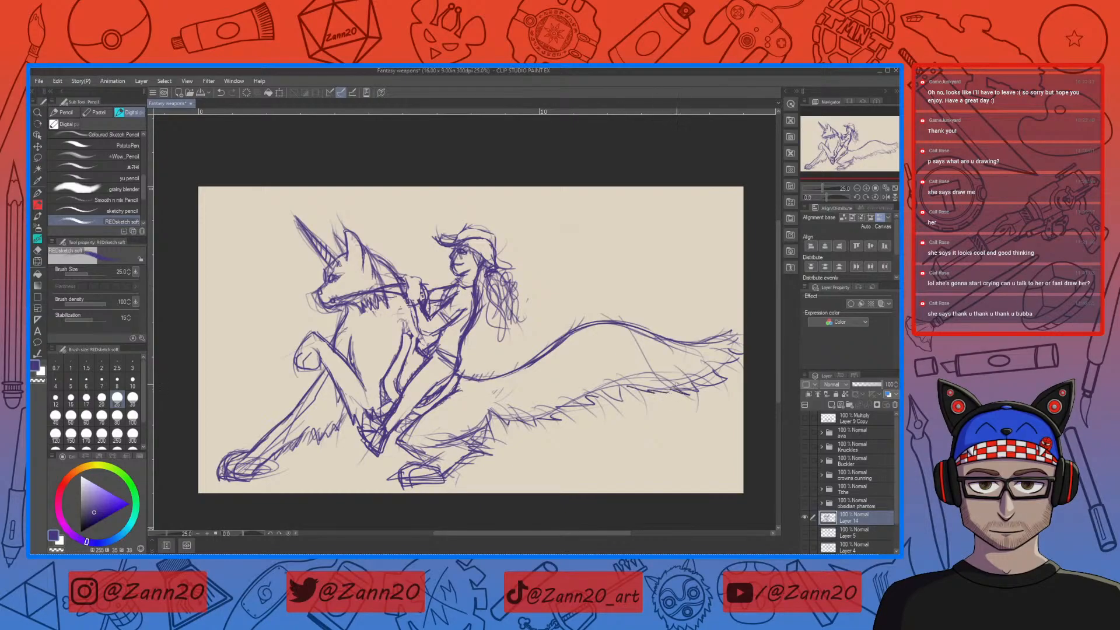
Erase the rough inner lines of the creature's hind leg and redraw its edges with jagged fur
key(e)
mouse_move(477, 424)
mouse_down()
mouse_move(415, 431)
mouse_move(411, 440)
mouse_move(451, 456)
mouse_up()
key(p)
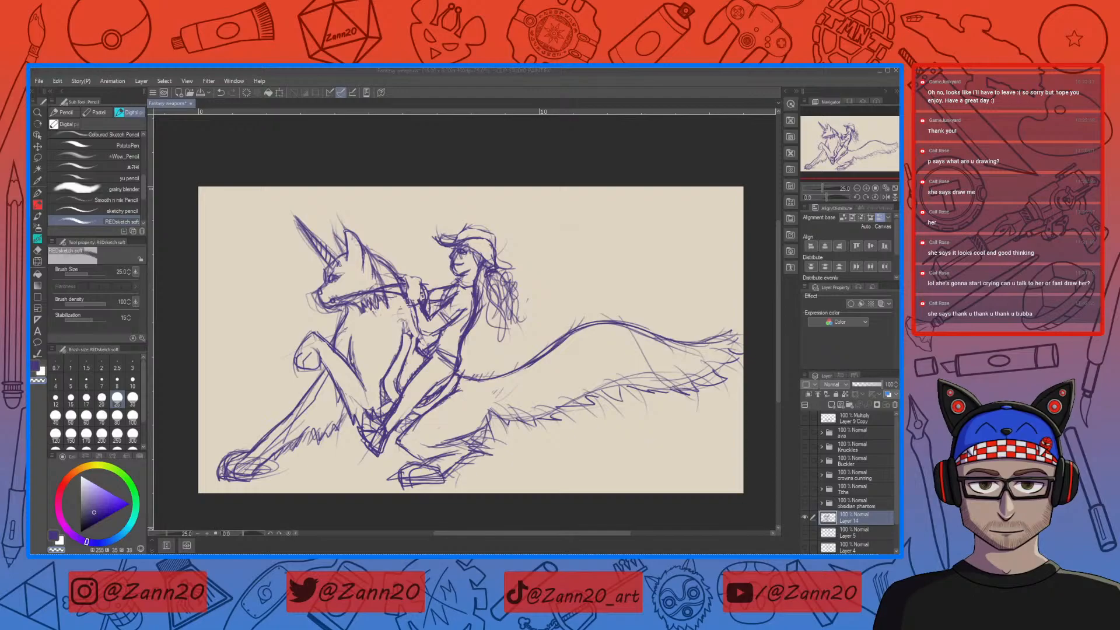
click(437, 425)
key(e)
mouse_move(463, 387)
mouse_down()
mouse_move(425, 413)
mouse_move(442, 404)
mouse_up()
key(p)
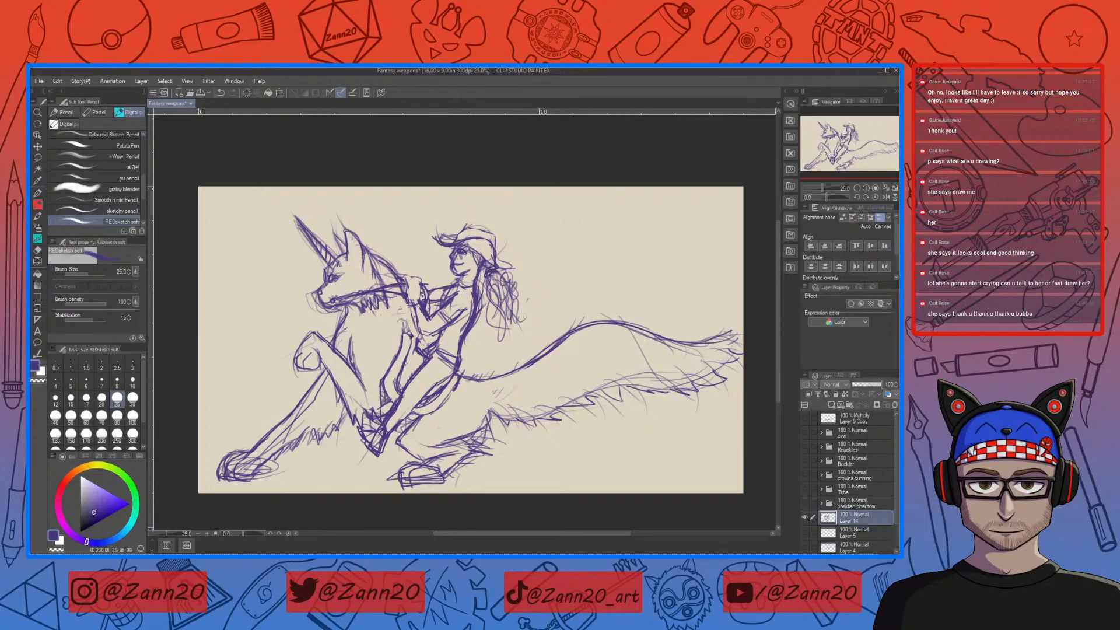
mouse_move(417, 417)
mouse_down()
mouse_move(397, 444)
mouse_move(472, 448)
mouse_up()
mouse_move(495, 407)
mouse_down()
mouse_move(499, 445)
mouse_move(482, 471)
mouse_up()
mouse_move(484, 458)
mouse_down()
mouse_move(473, 468)
mouse_move(453, 456)
mouse_move(448, 469)
mouse_move(435, 456)
mouse_move(478, 418)
mouse_move(487, 437)
mouse_move(472, 458)
mouse_move(464, 444)
mouse_move(418, 448)
mouse_up()
Reshape the creature's raised front paw, erasing the rough circle and drawing rounded toes
key(e)
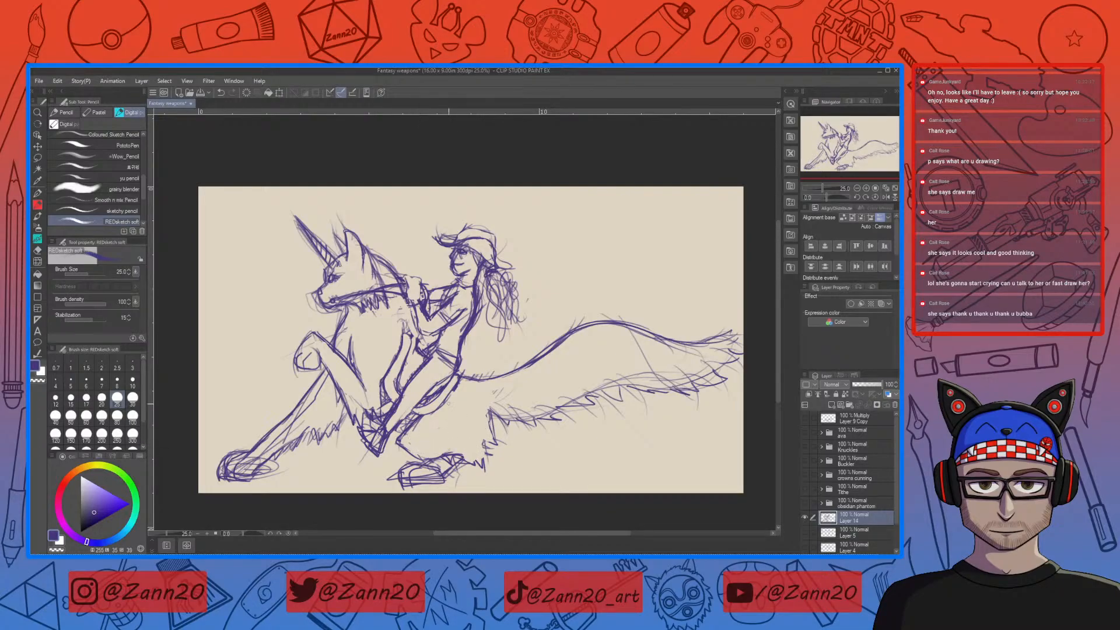
key(e)
drag(320, 362, 328, 369)
mouse_move(280, 326)
mouse_down()
mouse_move(328, 341)
mouse_move(282, 332)
mouse_move(290, 368)
mouse_up()
key(e)
key(e)
key(e)
key(e)
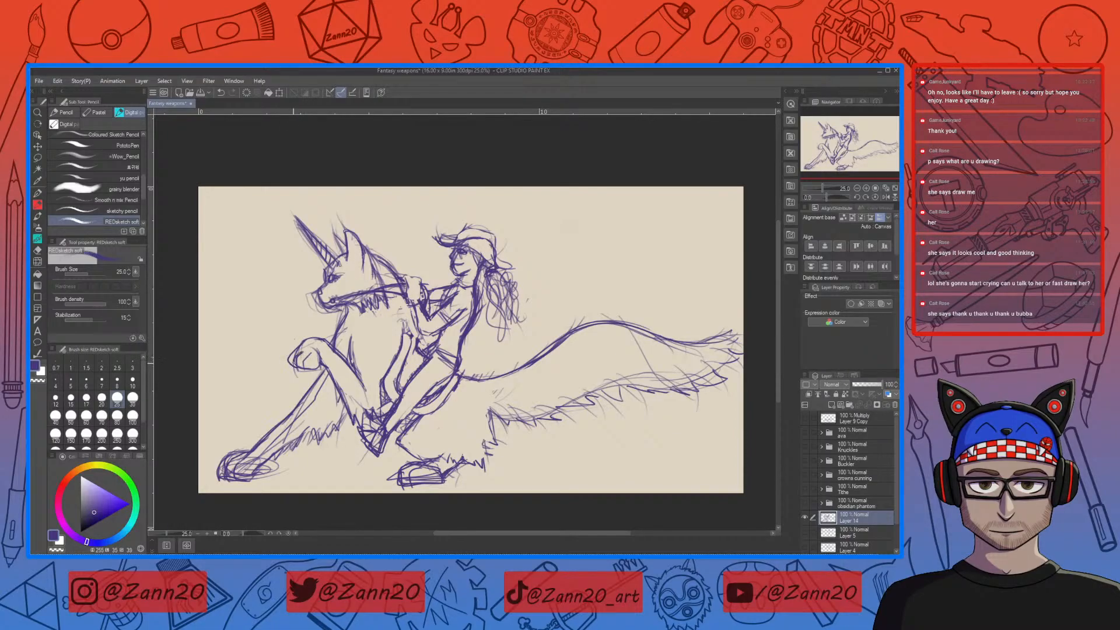
drag(306, 366, 317, 369)
key(e)
key(e)
key(e)
key(e)
key(e)
key(e)
key(e)
mouse_move(299, 352)
mouse_down()
mouse_move(311, 342)
mouse_move(290, 368)
mouse_up()
key(e)
key(e)
Erase and redraw the creature's chest contour and the jagged fur line beside the rider's leg
mouse_move(352, 330)
mouse_down()
mouse_move(356, 360)
mouse_move(347, 343)
mouse_move(363, 382)
mouse_up()
key(p)
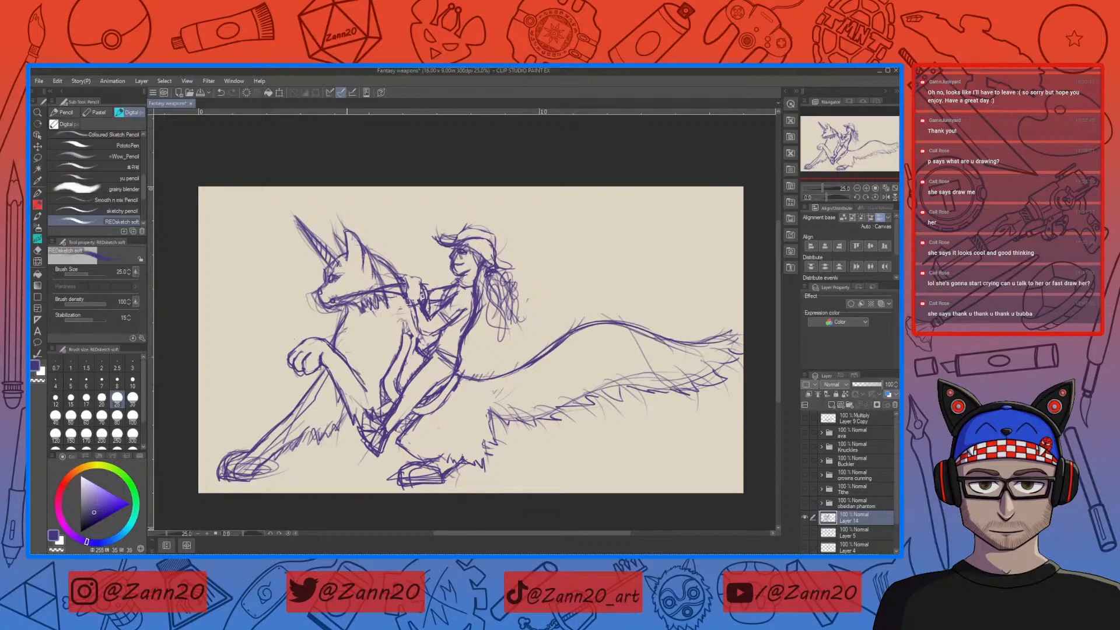
mouse_move(353, 328)
mouse_down()
mouse_move(359, 367)
mouse_move(345, 348)
mouse_move(356, 376)
mouse_up()
key(e)
drag(377, 372, 380, 399)
key(p)
drag(403, 329, 385, 410)
key(e)
drag(395, 346, 383, 391)
key(p)
key(p)
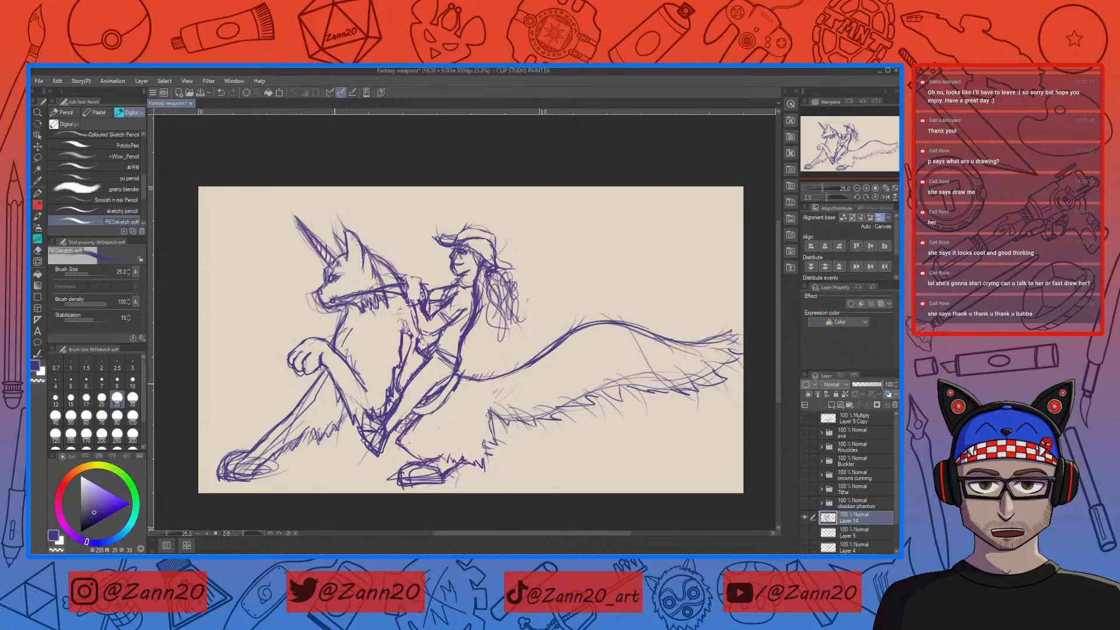
Add fur strokes around the rider's foot and above the hind paw, and sketch the creature's far ear
mouse_move(341, 408)
mouse_down()
mouse_move(361, 447)
mouse_move(401, 449)
mouse_up()
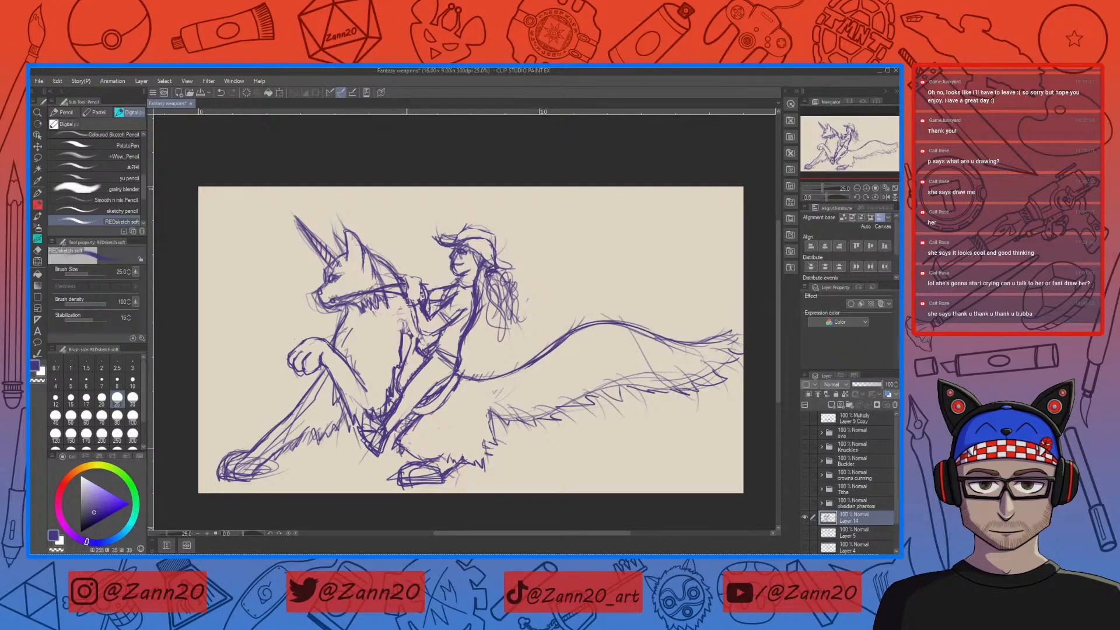
drag(429, 456, 444, 462)
key(e)
key(p)
drag(333, 235, 344, 244)
Erase the construction lines inside the tail and redraw its jagged underside and tufted tip
key(e)
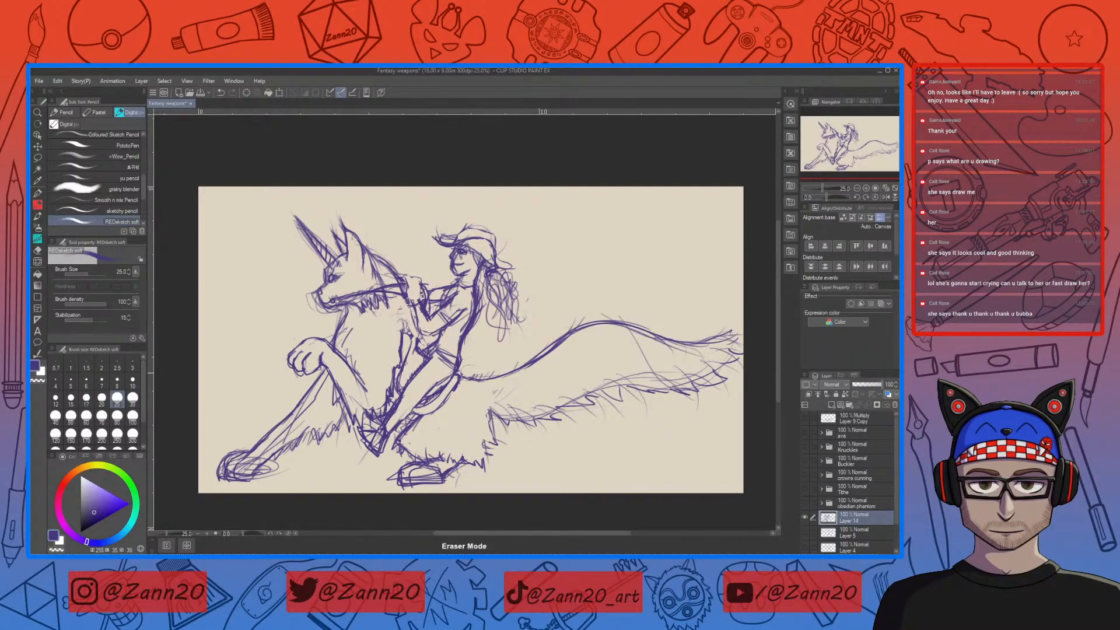
mouse_move(635, 343)
mouse_down()
mouse_move(676, 364)
mouse_move(671, 379)
mouse_move(647, 371)
mouse_move(662, 378)
mouse_move(562, 394)
mouse_move(612, 388)
mouse_move(593, 368)
mouse_move(537, 406)
mouse_move(541, 415)
mouse_move(547, 395)
mouse_move(548, 411)
mouse_move(513, 403)
mouse_move(528, 414)
mouse_move(497, 393)
mouse_move(506, 415)
mouse_up()
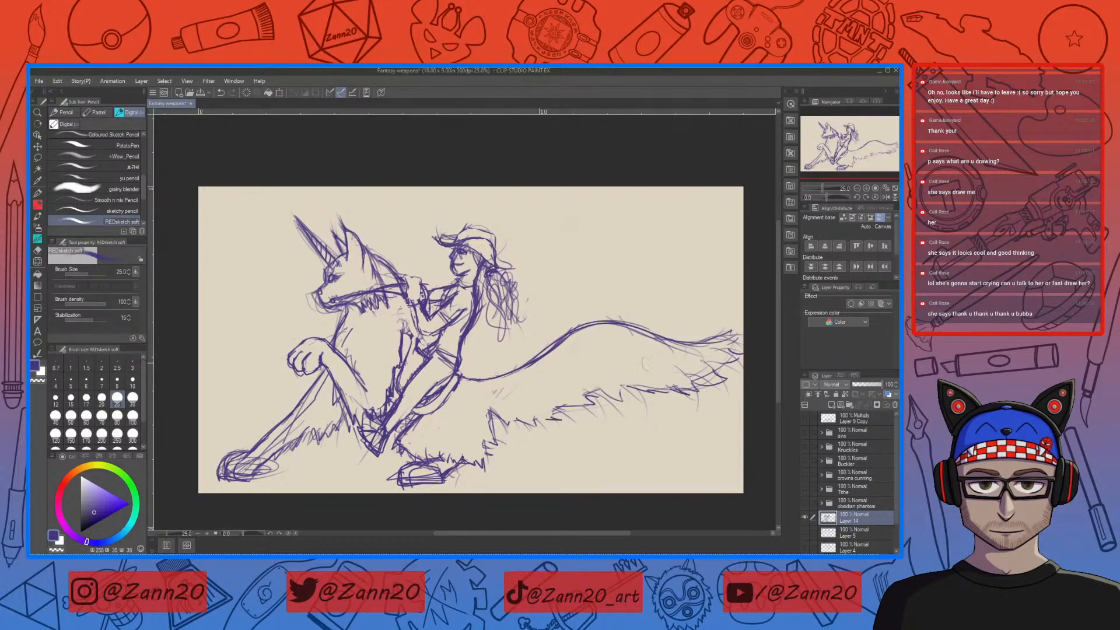
drag(720, 355, 628, 334)
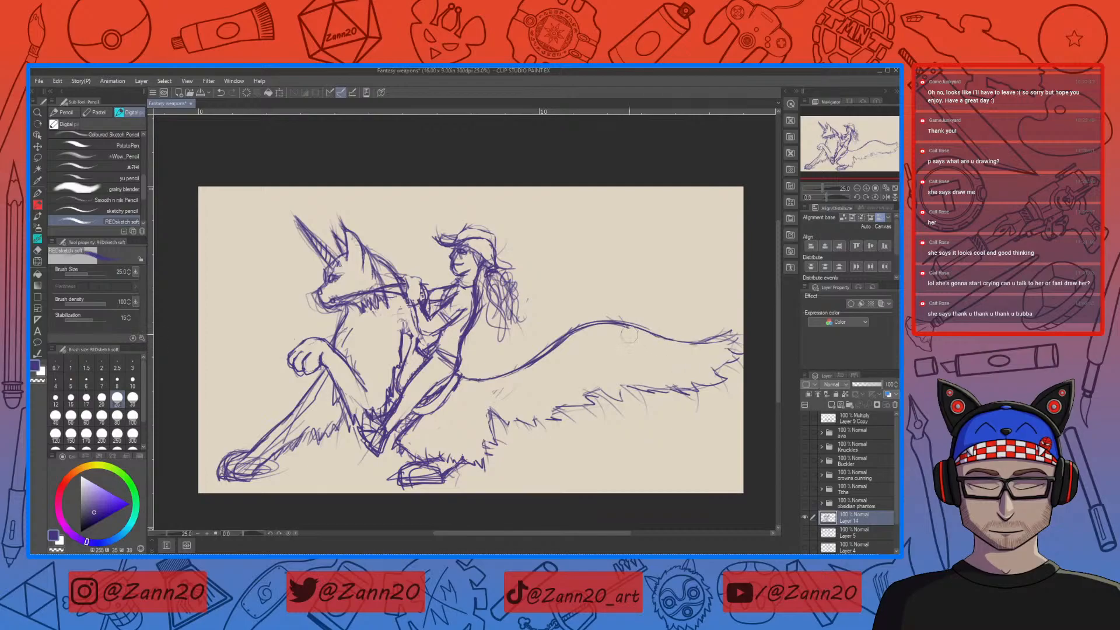
key(p)
mouse_move(555, 419)
mouse_down()
mouse_move(528, 412)
mouse_move(519, 426)
mouse_move(506, 414)
mouse_up()
mouse_move(584, 406)
mouse_down()
mouse_move(549, 407)
mouse_move(544, 420)
mouse_up()
mouse_move(614, 388)
mouse_down()
mouse_move(596, 398)
mouse_move(685, 393)
mouse_move(723, 356)
mouse_up()
mouse_move(736, 337)
mouse_down()
mouse_move(723, 352)
mouse_move(703, 342)
mouse_move(716, 346)
mouse_up()
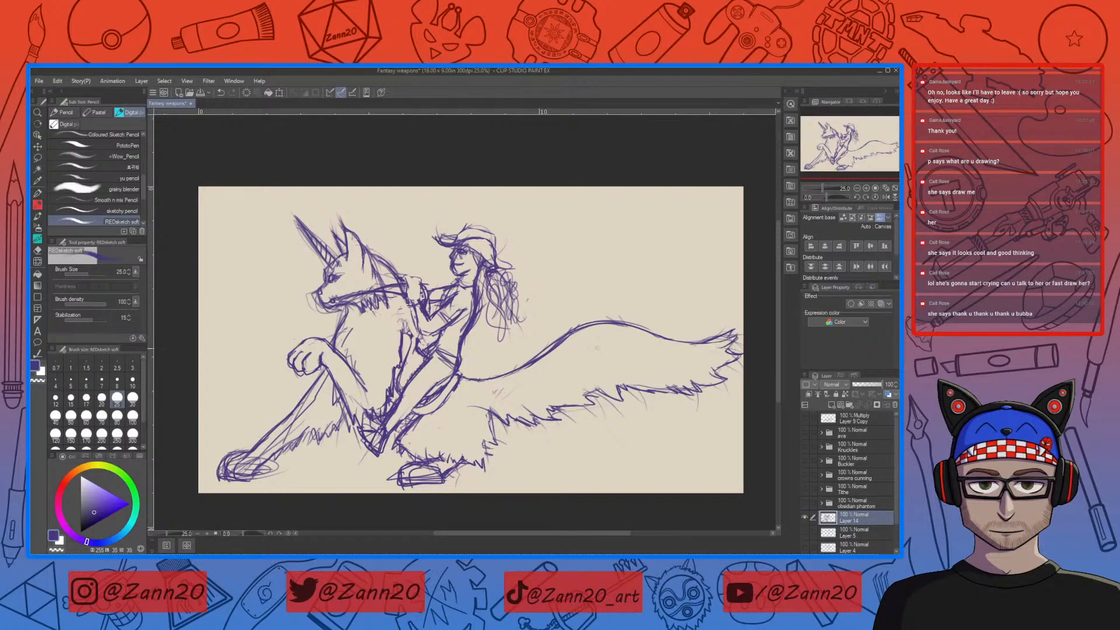
Thicken the jagged fur down the back of the hind leg and erase leftover lines inside the haunch
mouse_move(490, 409)
mouse_down()
mouse_move(499, 447)
mouse_move(482, 474)
mouse_up()
drag(482, 457, 458, 479)
key(e)
drag(485, 409, 469, 404)
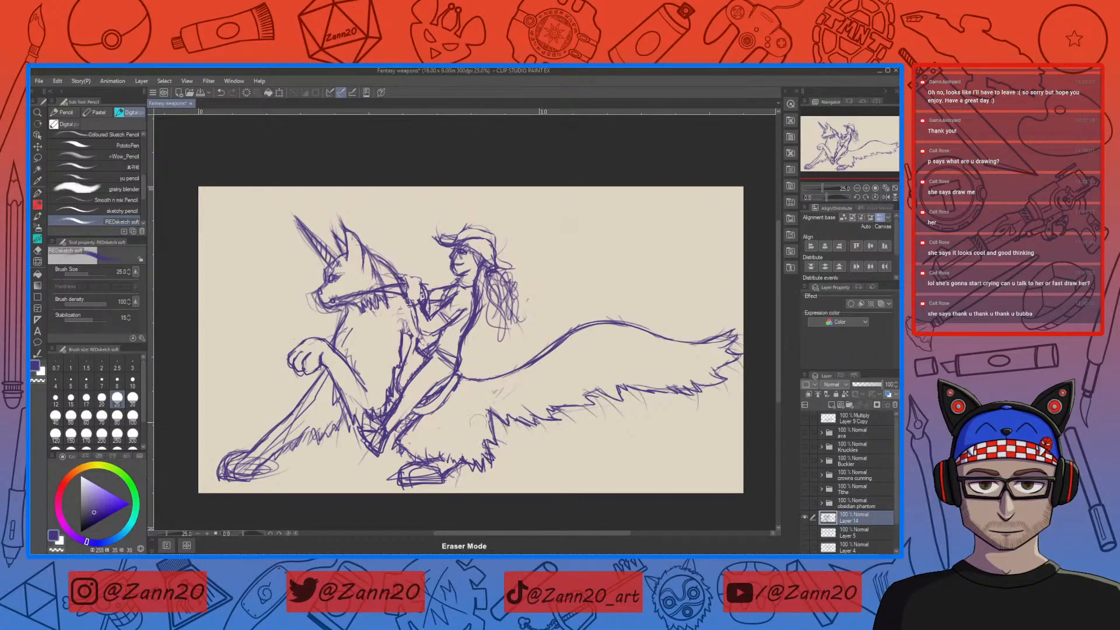
Erase the overlapping lines at the rider's forearm and redraw the arm and hand against the creature's neck
key(p)
key(e)
drag(416, 300, 424, 320)
key(p)
mouse_move(421, 279)
mouse_down()
mouse_move(408, 277)
mouse_move(406, 297)
mouse_move(423, 260)
mouse_up()
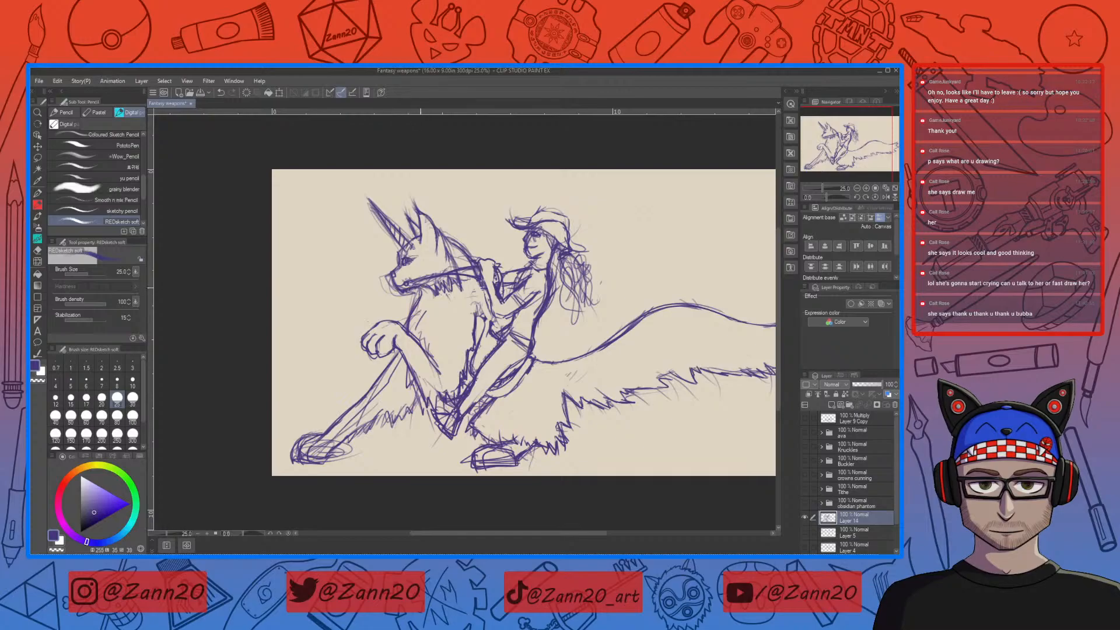
drag(383, 271, 387, 289)
drag(676, 407, 572, 371)
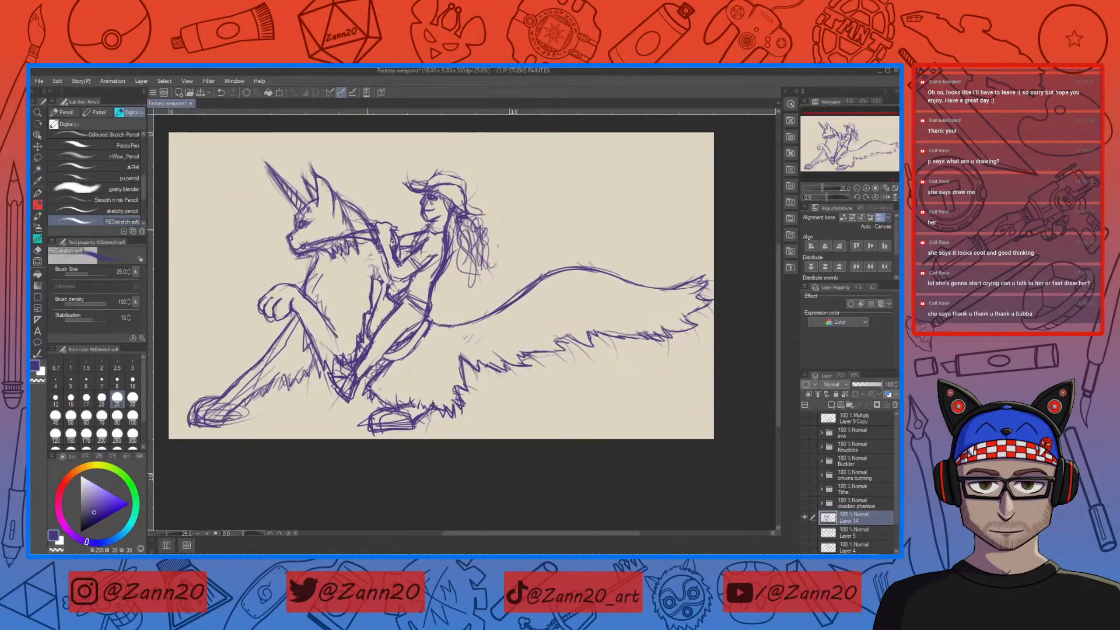
Refine the rider's foot and redraw the creature's planted front paw and hind paw with rounded toes
key(e)
key(p)
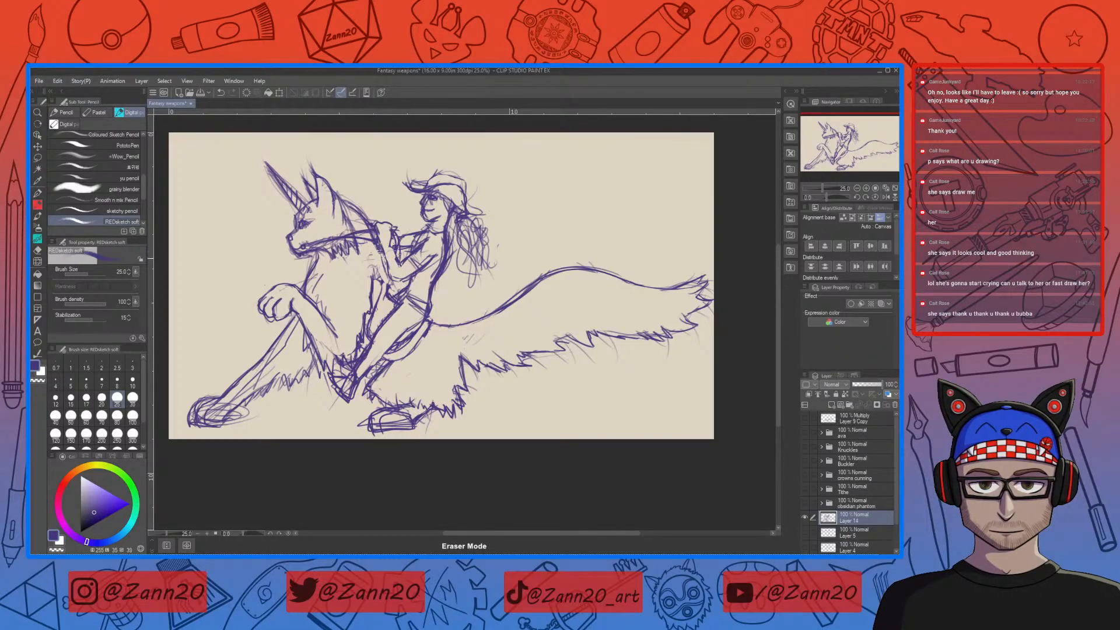
key(p)
drag(364, 378, 355, 393)
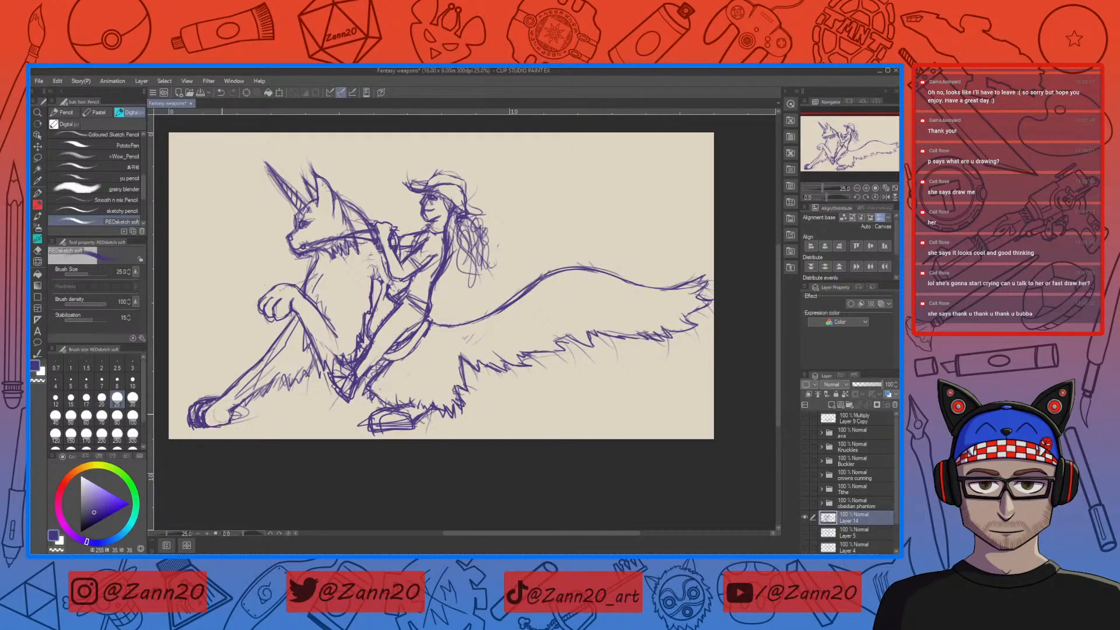
mouse_move(199, 416)
mouse_down()
mouse_move(196, 407)
mouse_move(193, 420)
mouse_move(206, 427)
mouse_move(188, 427)
mouse_move(207, 427)
mouse_move(194, 402)
mouse_move(240, 420)
mouse_up()
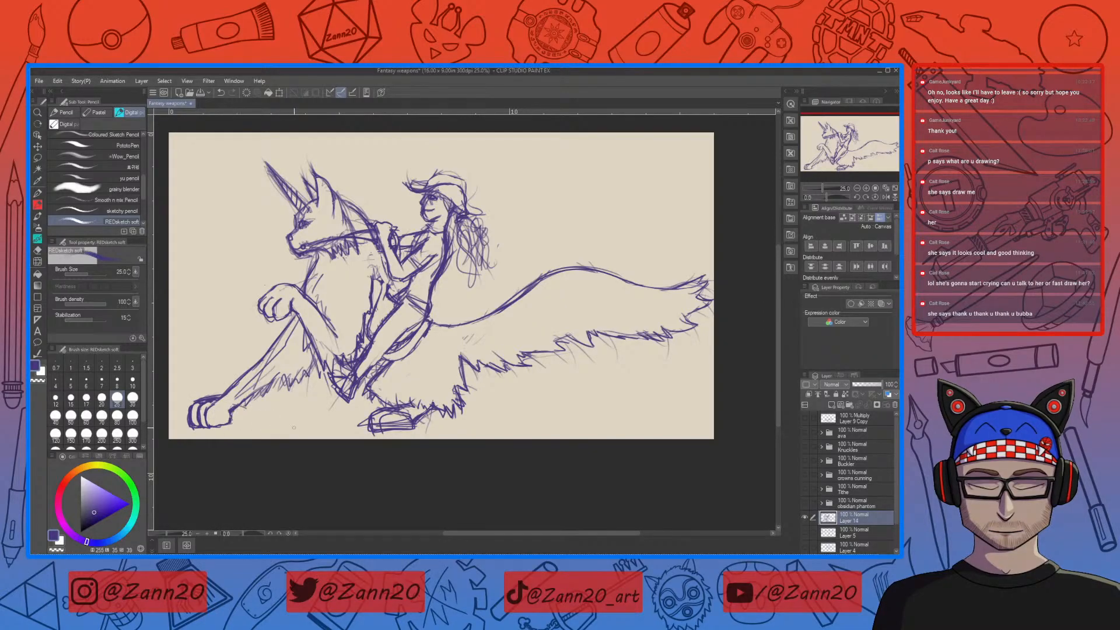
mouse_move(381, 418)
mouse_down()
mouse_move(411, 424)
mouse_move(364, 421)
mouse_move(406, 414)
mouse_move(379, 423)
mouse_move(395, 431)
mouse_move(393, 404)
mouse_move(377, 428)
mouse_move(409, 426)
mouse_move(379, 431)
mouse_move(370, 415)
mouse_move(364, 431)
mouse_move(367, 413)
mouse_up()
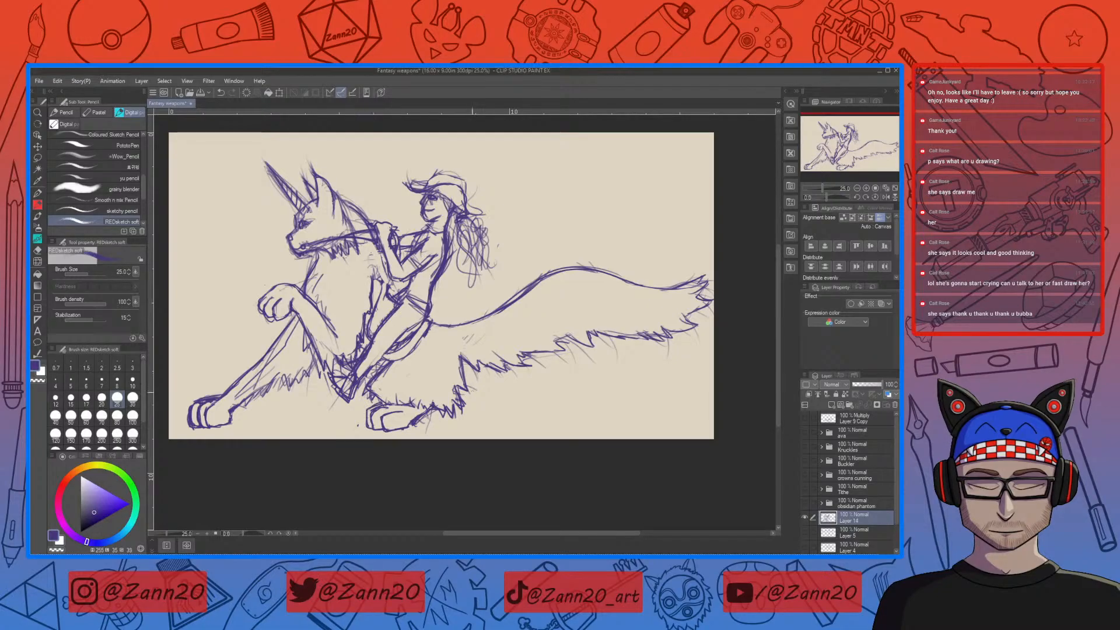
Erase stray marks on the creature's haunch and tidy its chest and front leg lines, undoing one stroke
mouse_move(564, 441)
mouse_down()
mouse_move(552, 468)
mouse_move(506, 464)
mouse_move(550, 413)
mouse_move(555, 427)
mouse_up()
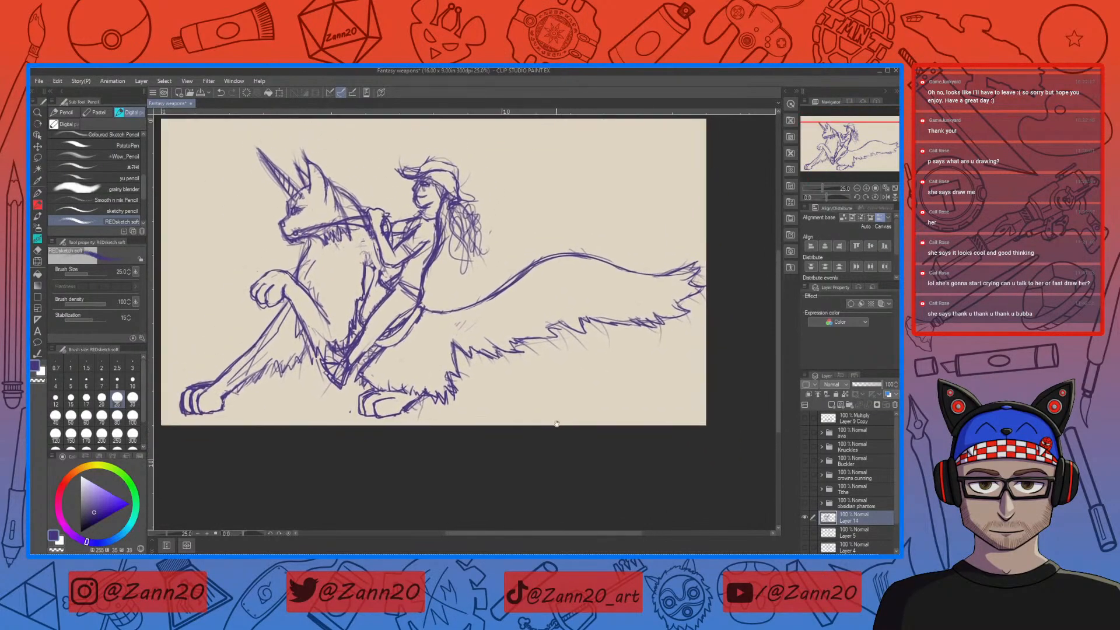
key(e)
drag(469, 320, 456, 330)
key(e)
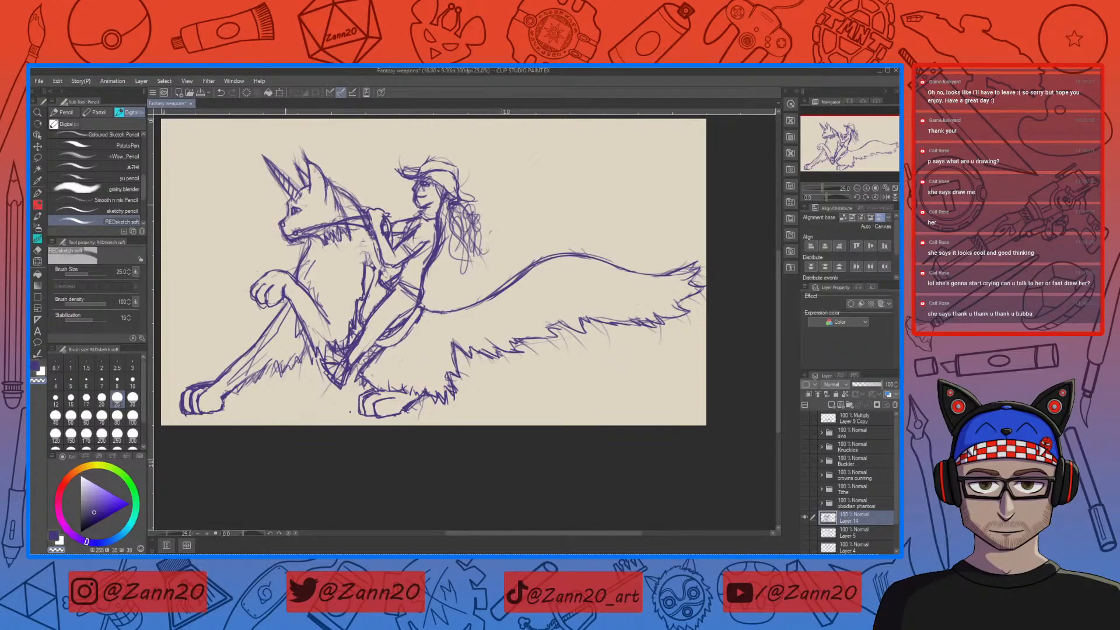
key(c)
mouse_move(319, 253)
mouse_down()
mouse_move(330, 314)
mouse_move(312, 284)
mouse_move(301, 288)
mouse_move(307, 324)
mouse_move(318, 302)
mouse_move(302, 296)
mouse_move(328, 323)
mouse_up()
key(ctrl+z)
key(e)
key(p)
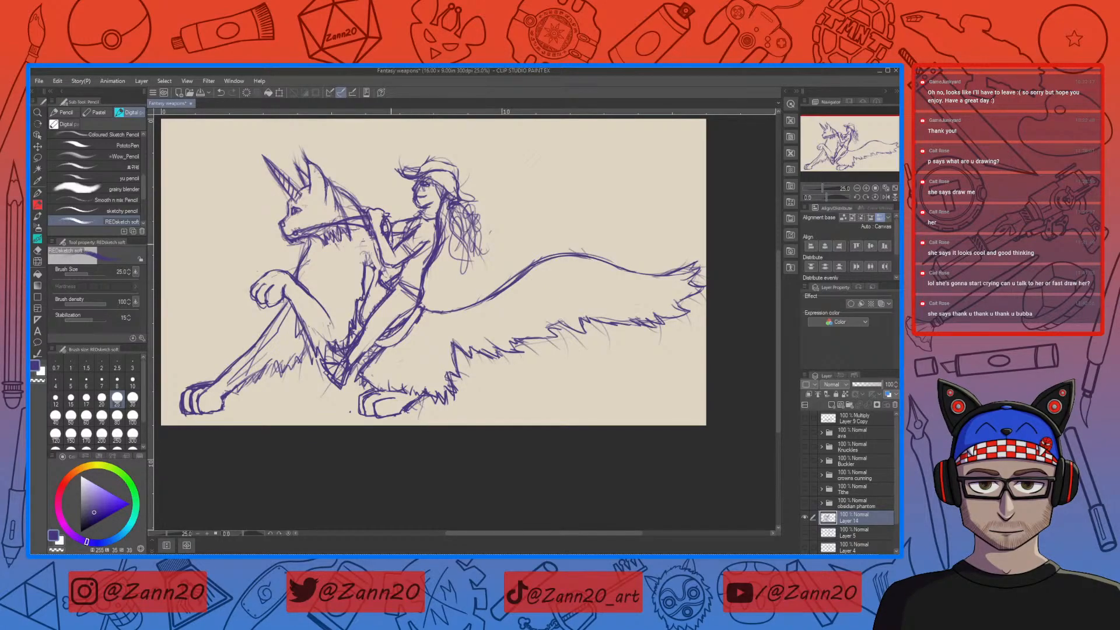
Redraw the brim and front of the rider's cap with cleaner lines
drag(517, 369, 555, 420)
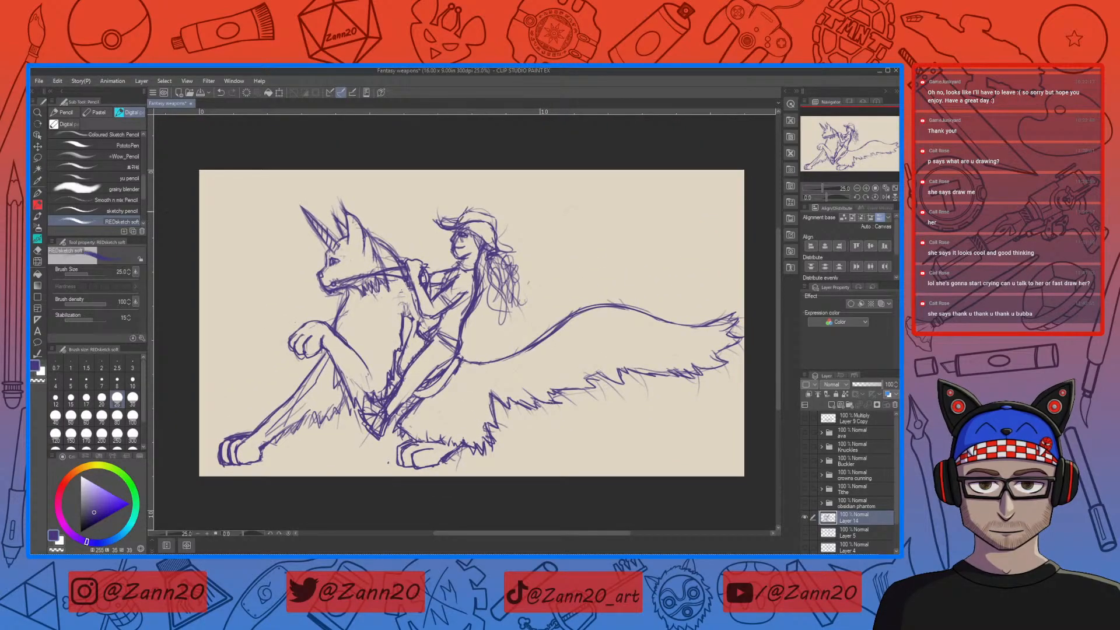
mouse_move(467, 215)
mouse_down()
mouse_move(500, 212)
mouse_move(502, 249)
mouse_move(511, 252)
mouse_move(445, 226)
mouse_move(459, 215)
mouse_up()
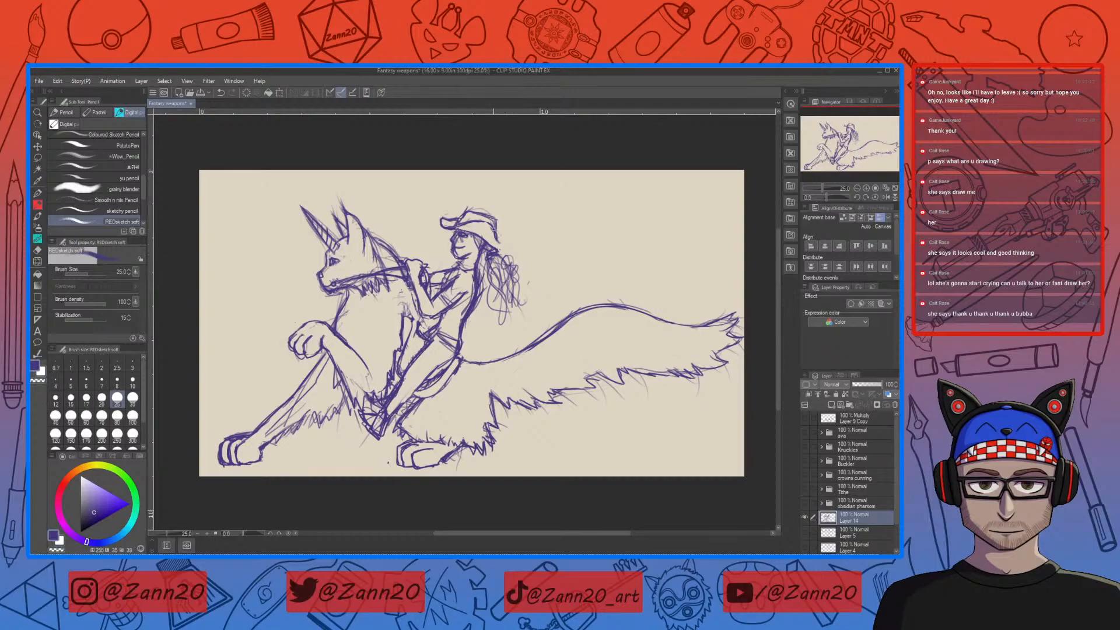
Redraw the back of the rider's cap brim with a cleaner drooping edge, undoing one stroke
drag(494, 226, 504, 244)
key(ctrl+z)
key(c)
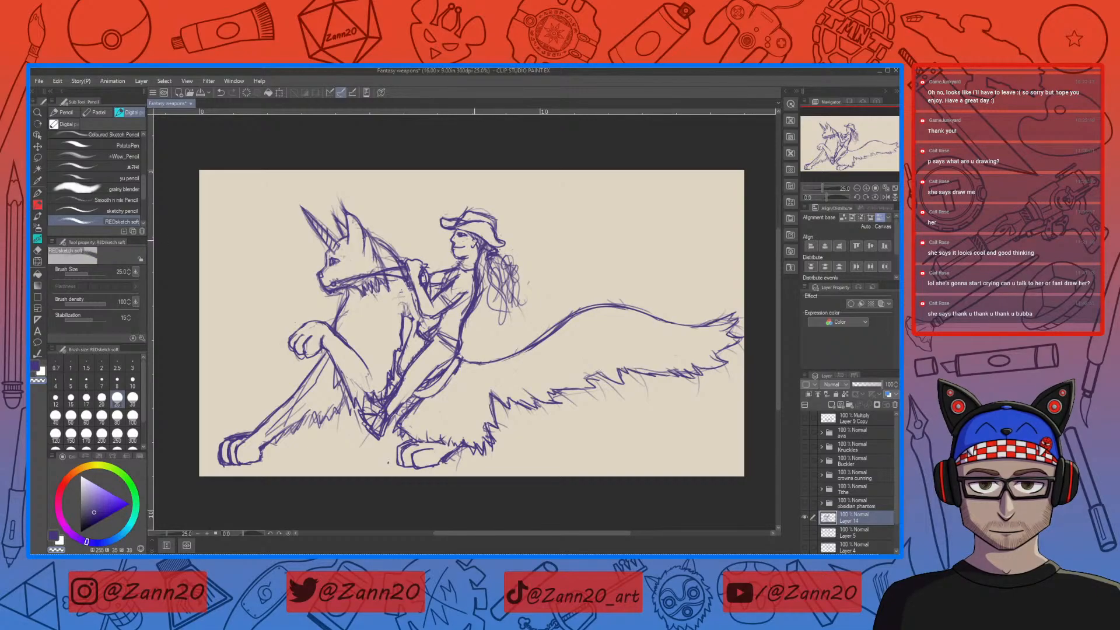
key(c)
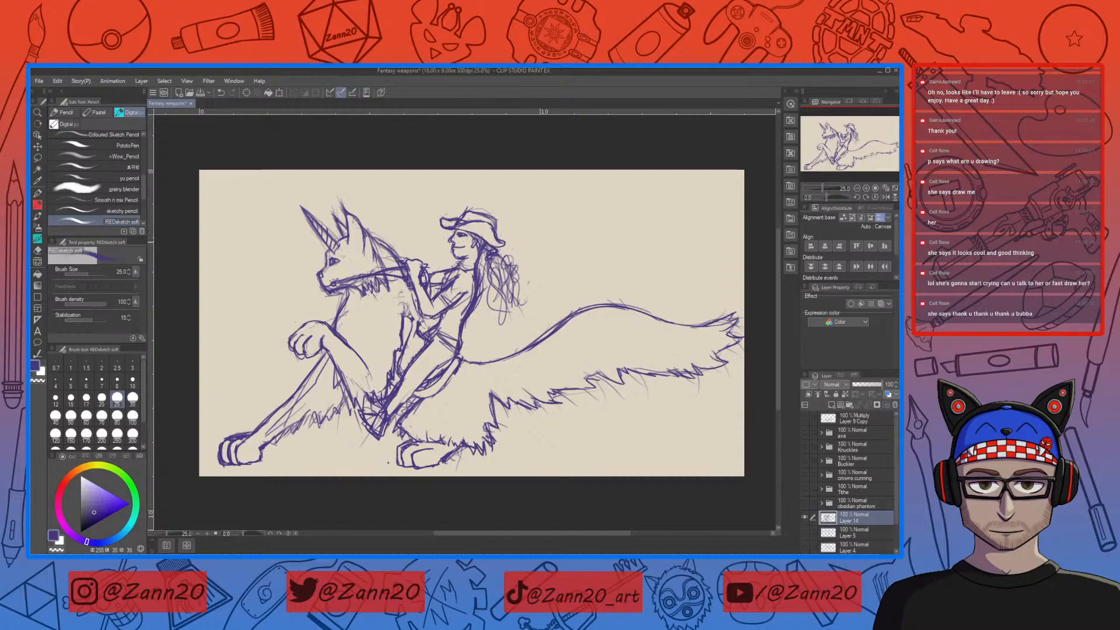
key(ctrl+z)
key(ctrl+y)
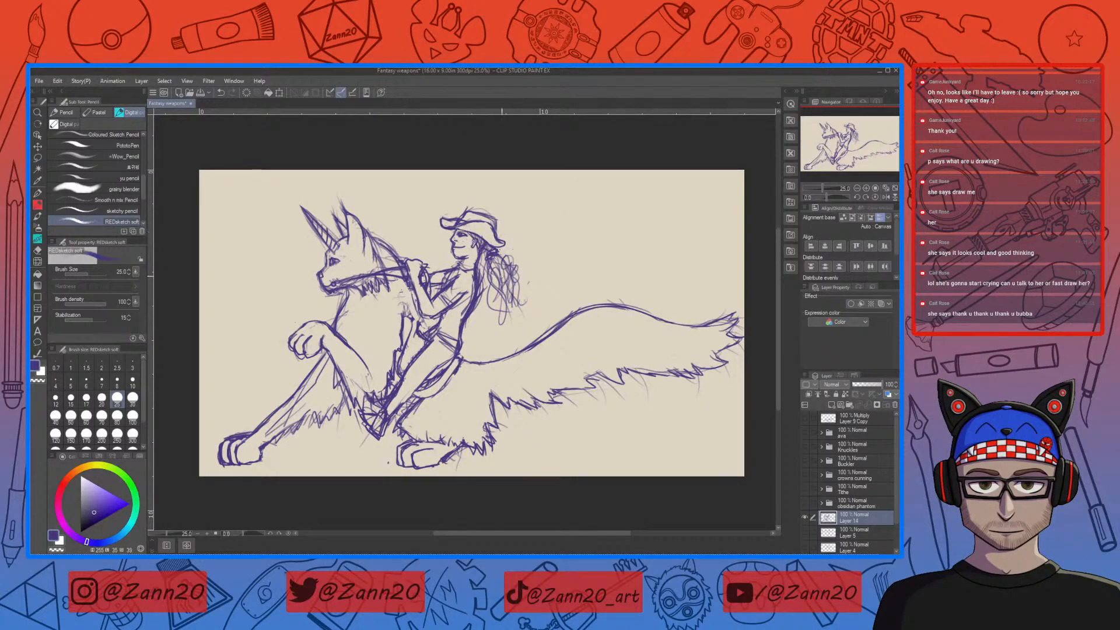
Touch up the lines at the rider's jaw, neck and collar, alternating small pencil marks and erasing
drag(460, 257, 464, 253)
key(e)
key(p)
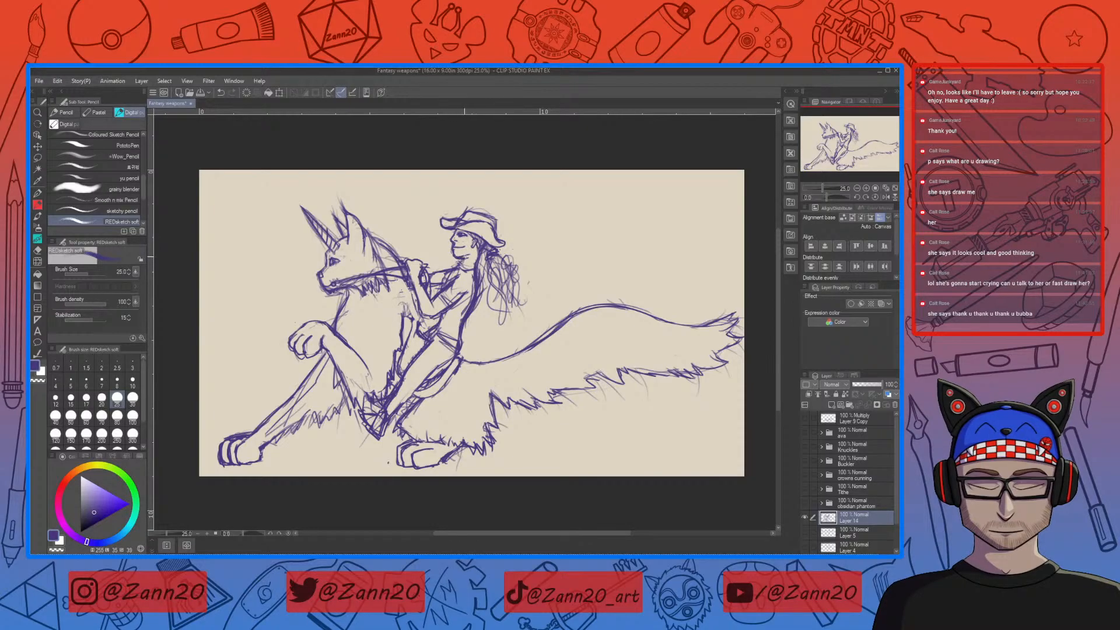
key(e)
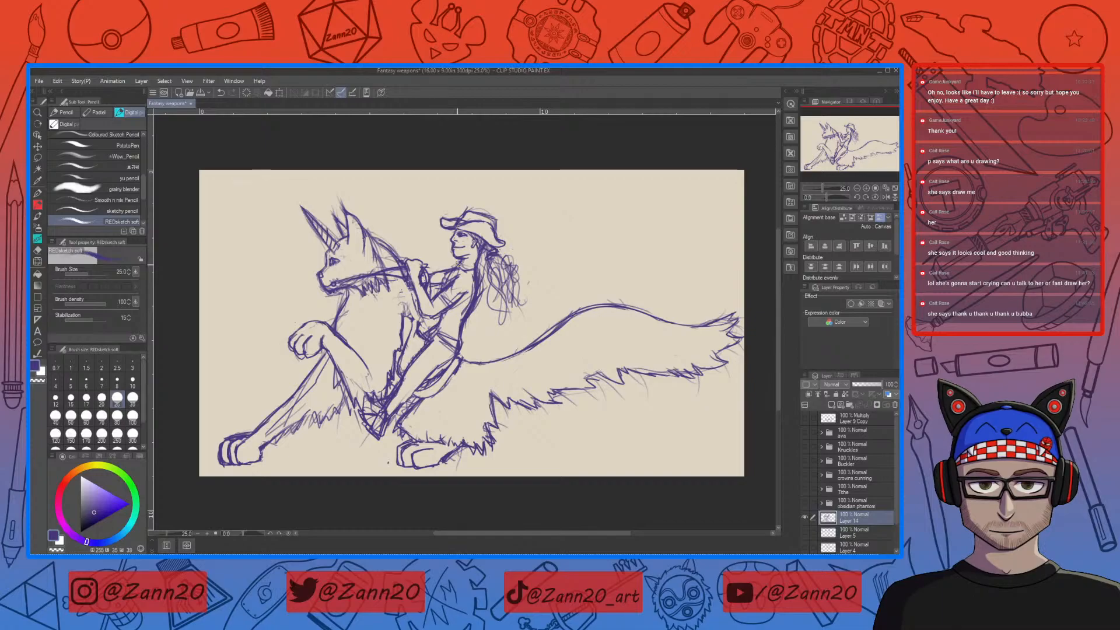
key(p)
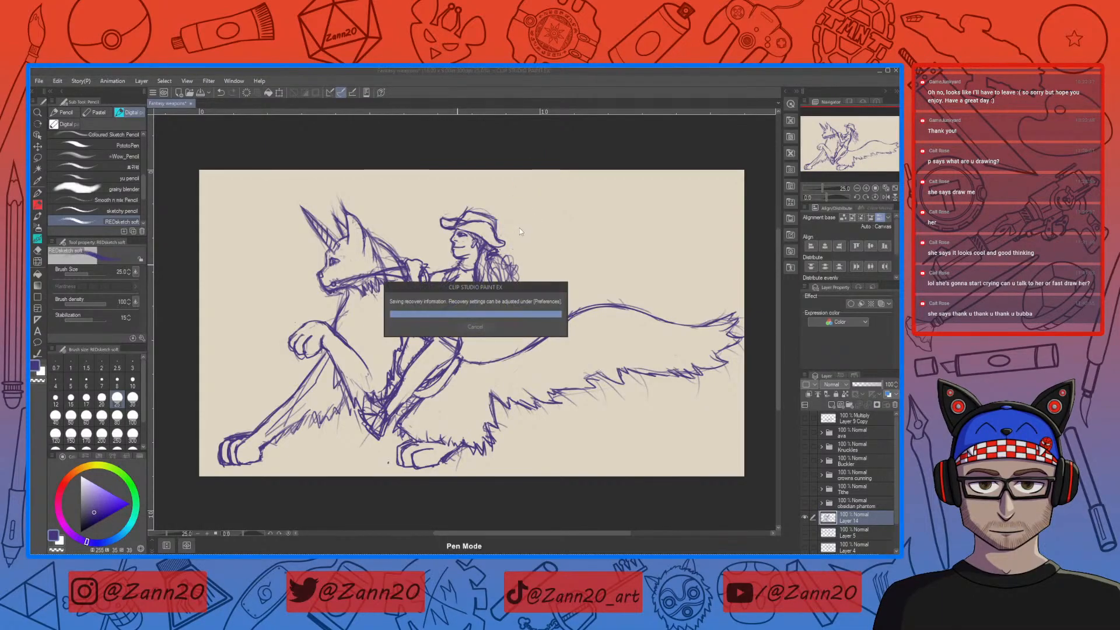
key(e)
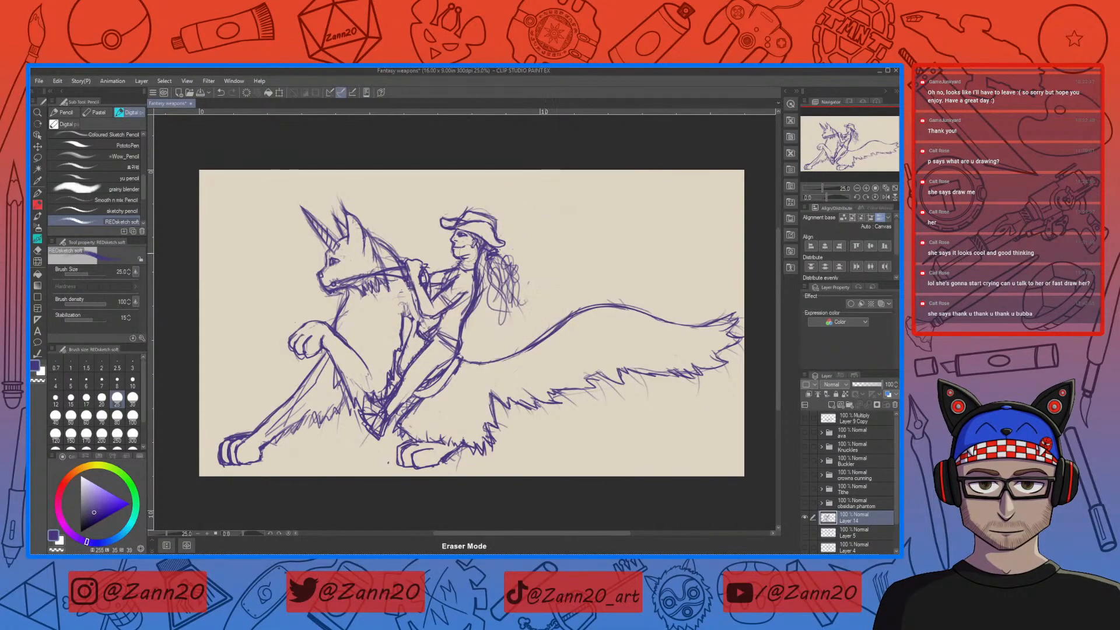
key(p)
key(e)
key(e)
key(e)
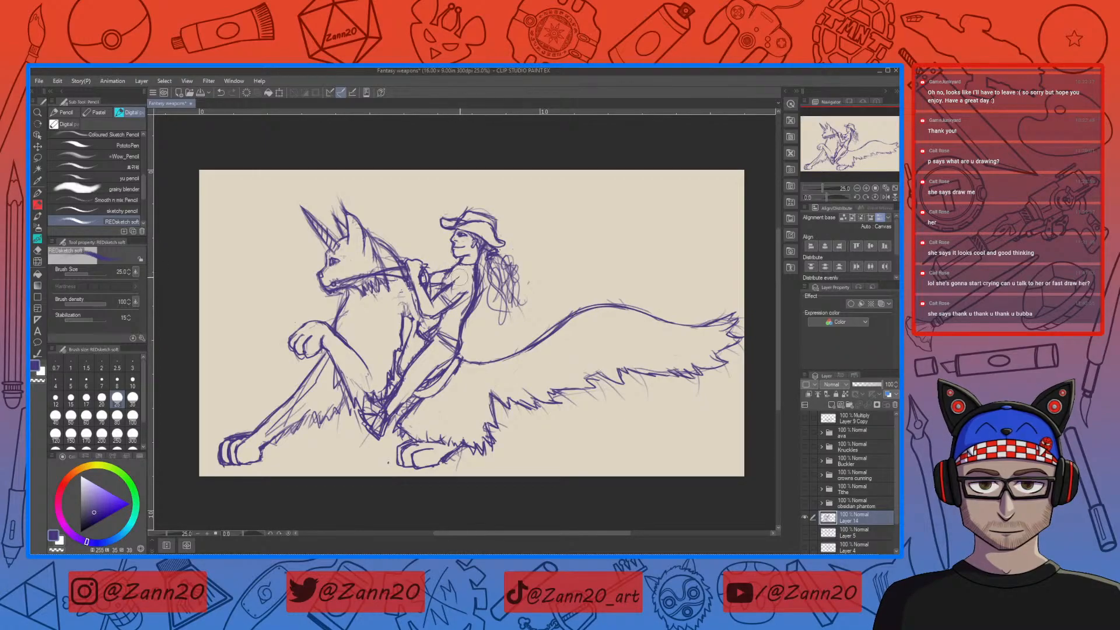
Erase the overlapping lines on the rider's upper arm and redraw the arm and shoulder contour
key(e)
key(e)
mouse_move(446, 298)
mouse_down()
mouse_move(471, 280)
mouse_move(454, 318)
mouse_move(481, 267)
mouse_up()
key(e)
key(e)
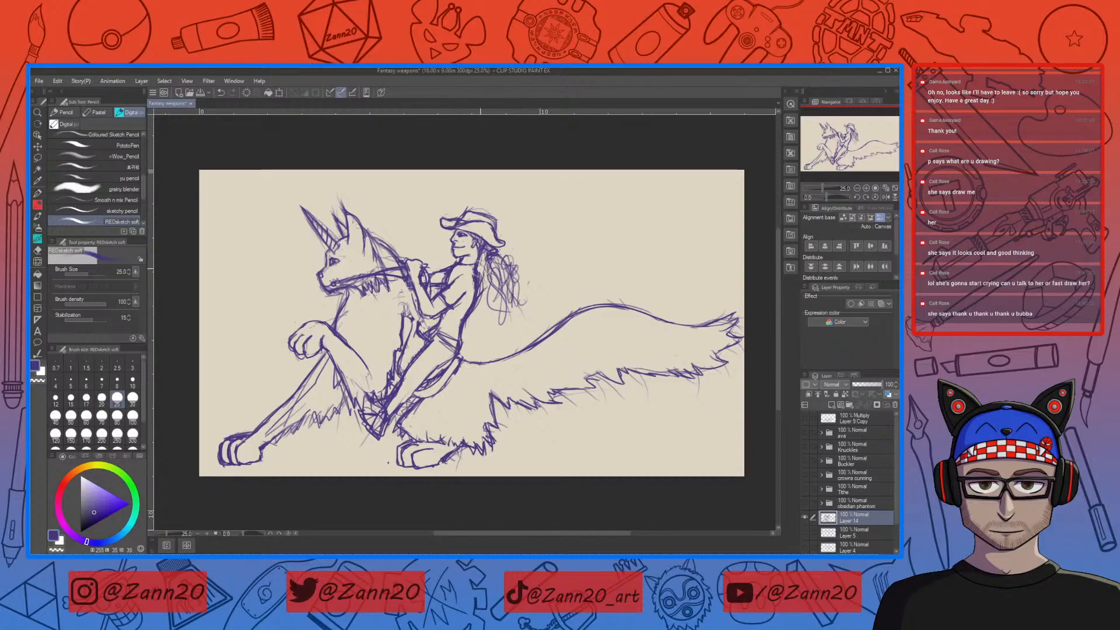
key(e)
mouse_move(461, 277)
mouse_down()
mouse_move(458, 337)
mouse_move(493, 328)
mouse_move(475, 302)
mouse_move(473, 320)
mouse_move(479, 267)
mouse_move(477, 288)
mouse_move(461, 264)
mouse_move(451, 282)
mouse_move(450, 263)
mouse_up()
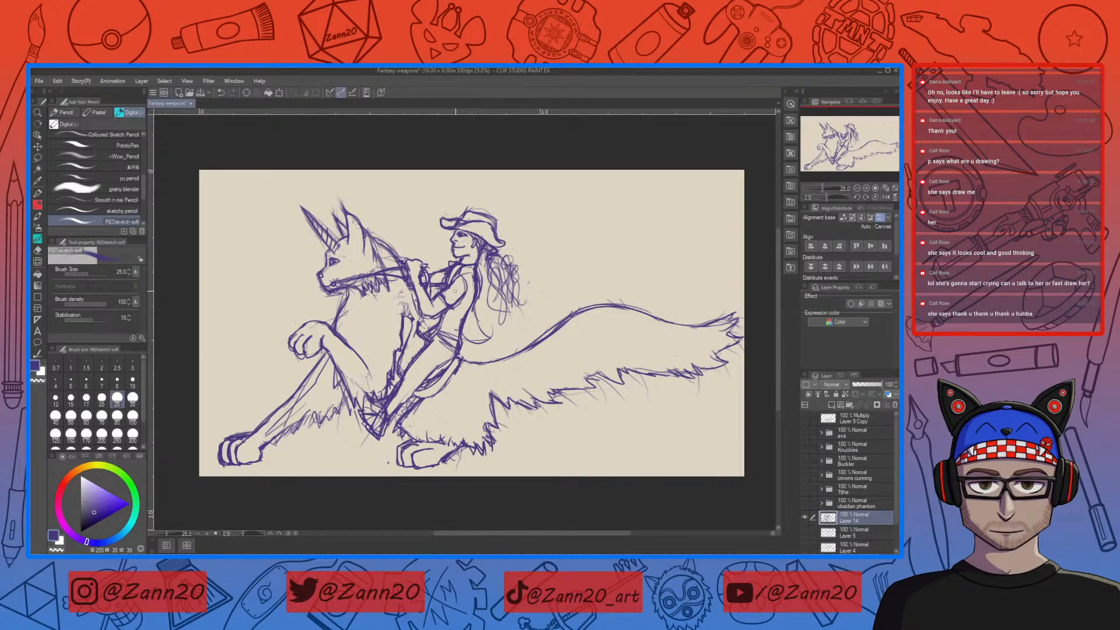
Redraw the rider's back as a line flaring outward at the hip and erase the old back line
key(e)
mouse_move(476, 278)
mouse_down()
mouse_move(461, 324)
mouse_move(462, 312)
mouse_move(440, 329)
mouse_move(475, 345)
mouse_move(487, 339)
mouse_up()
key(p)
key(e)
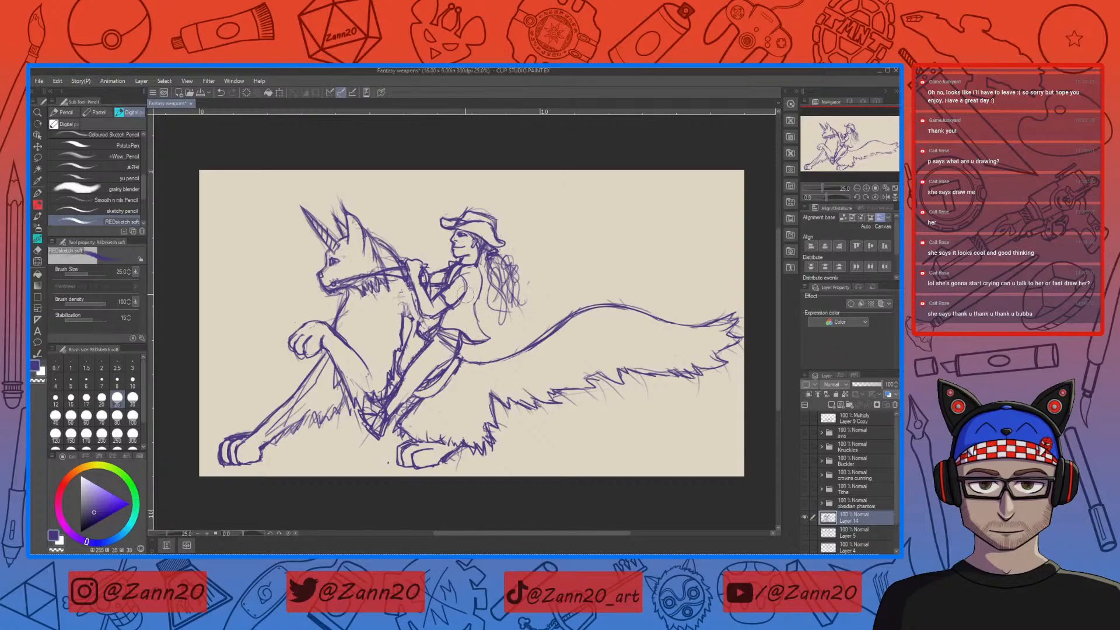
Redraw the shirt hem and waistband at the rider's hip and erase the overlapping lines
key(p)
mouse_move(459, 336)
mouse_down()
mouse_move(437, 327)
mouse_move(445, 342)
mouse_up()
drag(439, 334, 444, 349)
key(e)
drag(435, 339, 433, 334)
key(p)
key(e)
key(p)
key(e)
Clean up the crossing lines in front of the rider's lap and redraw the contour there
mouse_move(409, 315)
mouse_down()
mouse_move(419, 325)
mouse_move(412, 310)
mouse_up()
key(e)
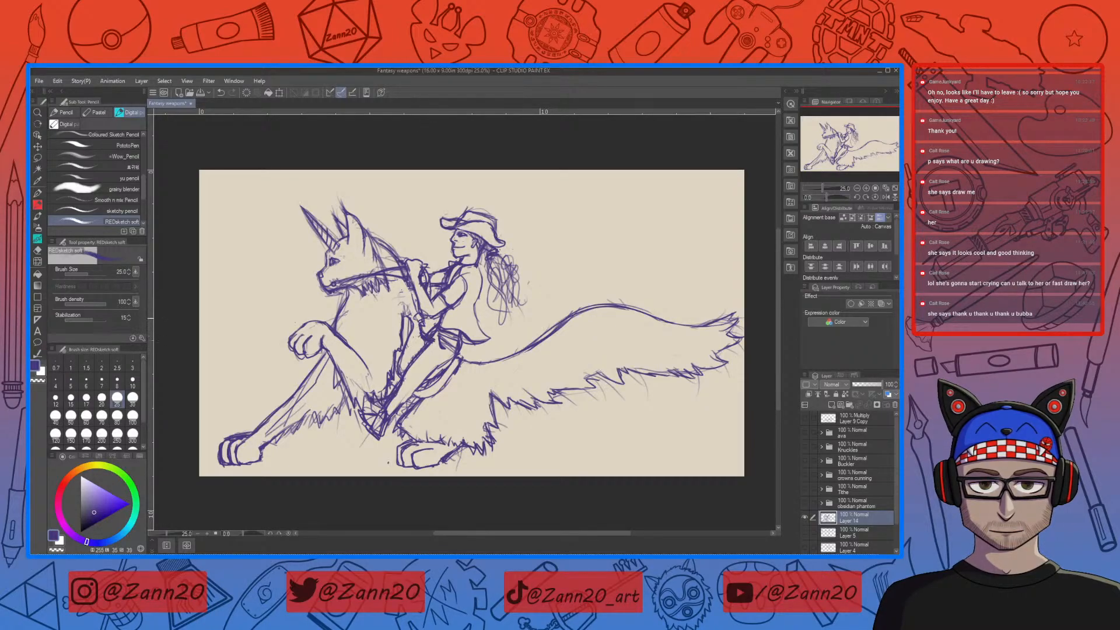
key(e)
key(e)
key(e)
key(e)
key(e)
key(p)
key(e)
drag(415, 335, 421, 328)
key(p)
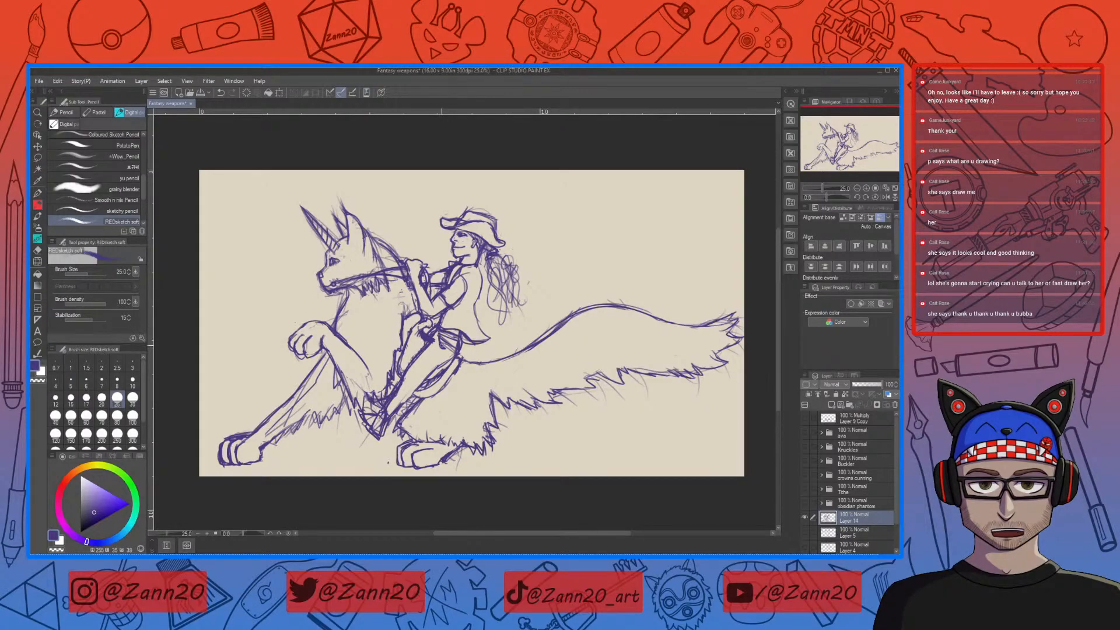
Erase the rough lines below the rider's lap and redraw the thigh and shin contour down towards the foot
key(e)
key(p)
key(e)
drag(423, 334, 414, 349)
key(p)
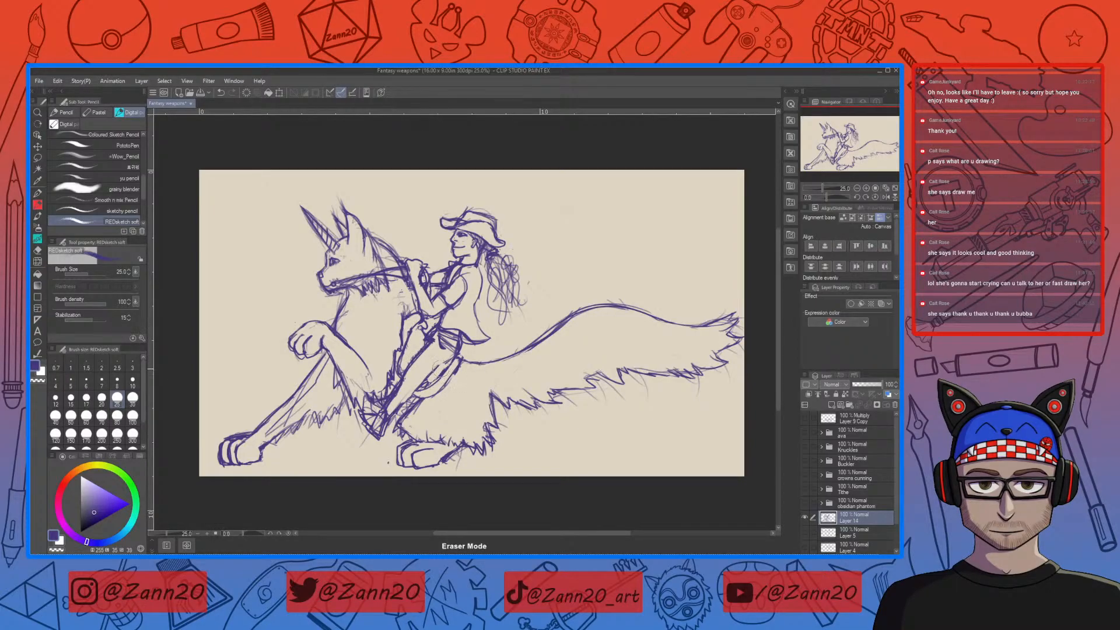
key(p)
mouse_move(422, 345)
mouse_down()
mouse_move(400, 365)
mouse_move(400, 380)
mouse_move(414, 375)
mouse_up()
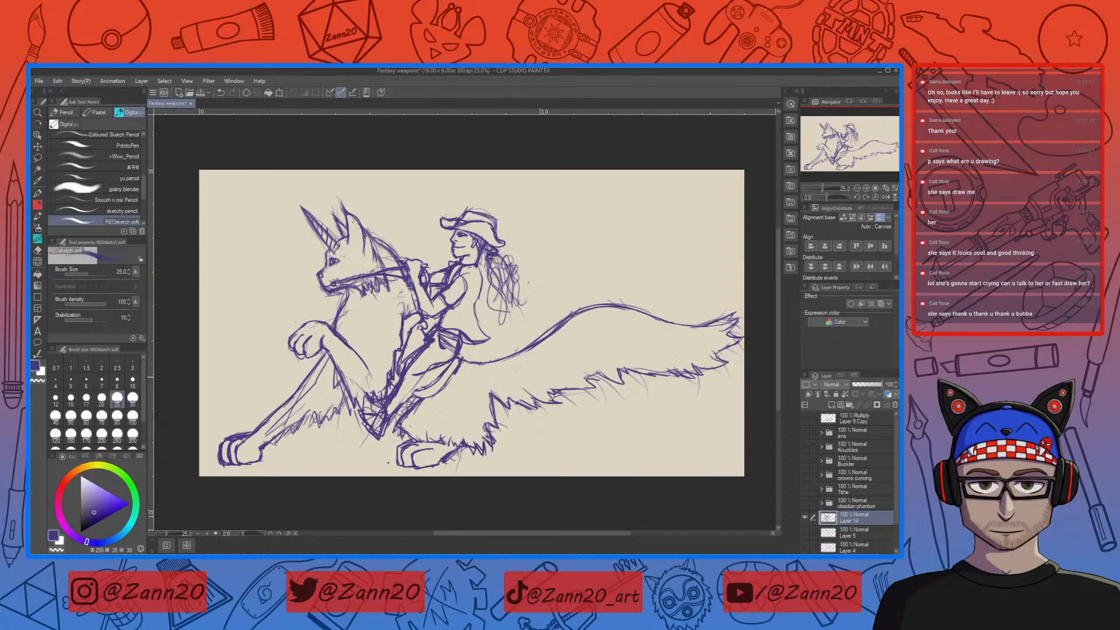
drag(414, 389, 404, 404)
Erase the overlapping lines on the rider's lower leg and tidy the foot's outline
key(e)
mouse_move(412, 366)
mouse_down()
mouse_move(434, 345)
mouse_move(371, 427)
mouse_move(381, 433)
mouse_move(373, 425)
mouse_move(395, 407)
mouse_move(364, 411)
mouse_move(392, 416)
mouse_move(397, 399)
mouse_move(389, 434)
mouse_up()
key(e)
key(e)
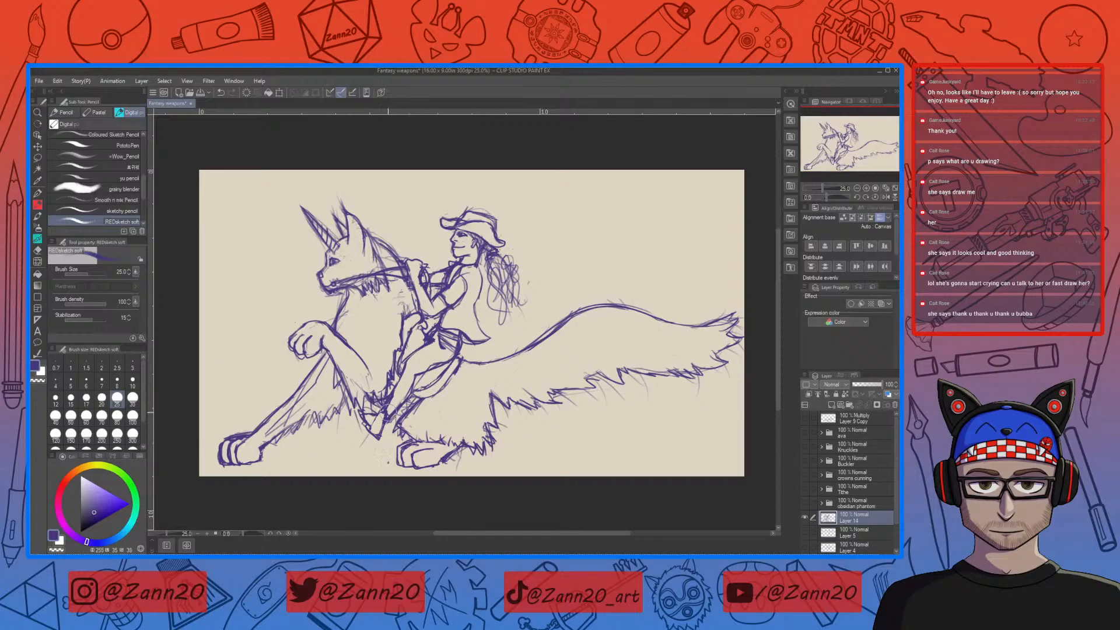
key(e)
key(e)
key(e)
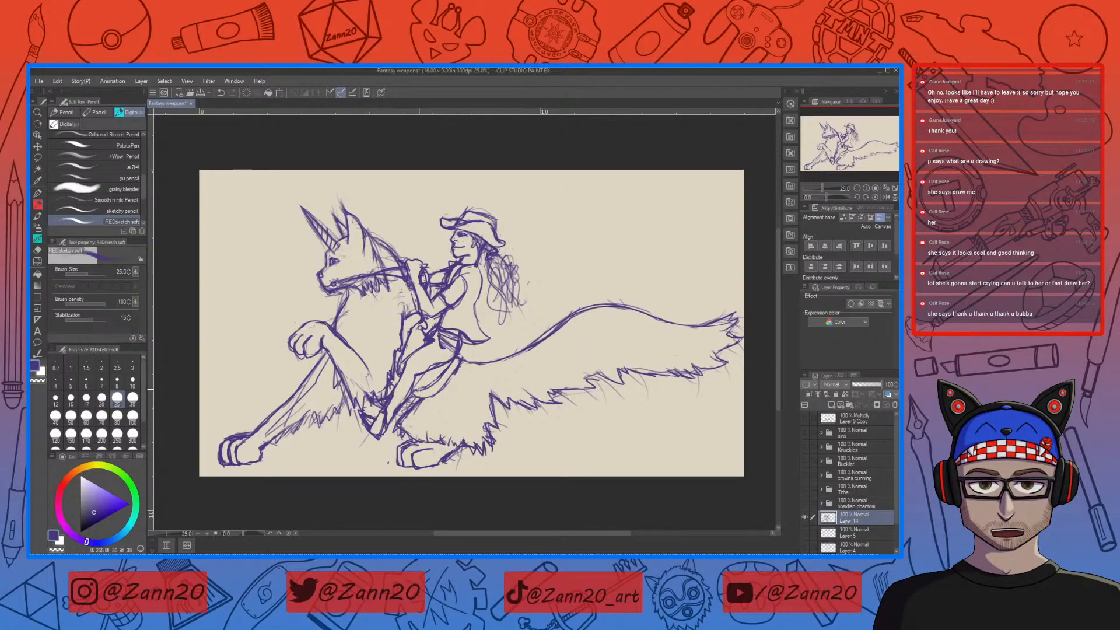
drag(371, 403, 374, 414)
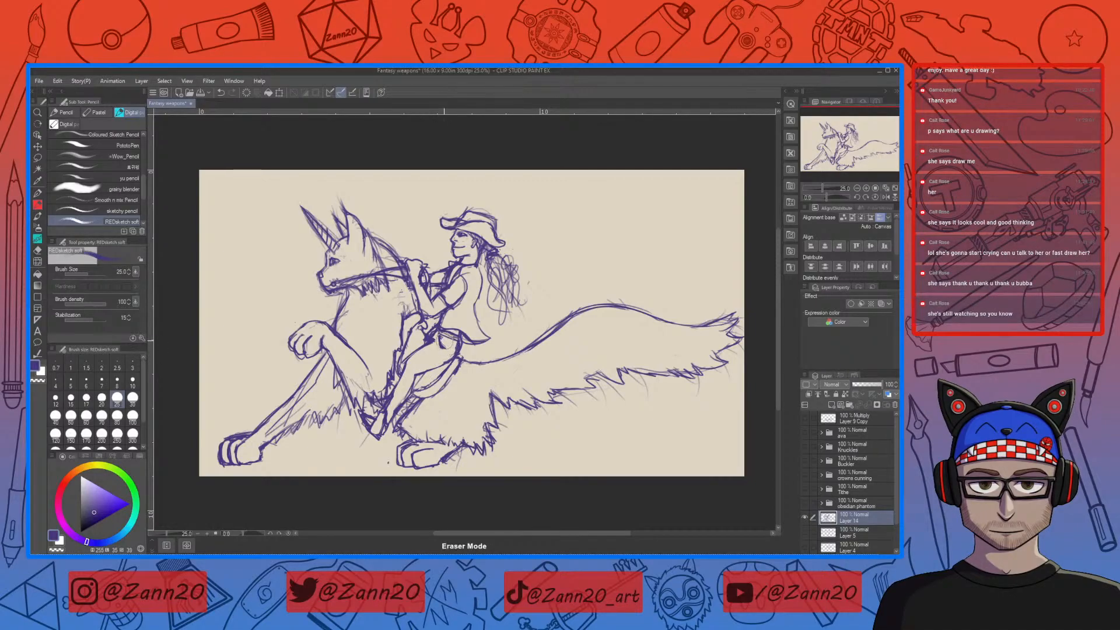
Erase the extra lines inside the rider's hip beneath the shirt hem
key(e)
drag(446, 338, 460, 343)
key(e)
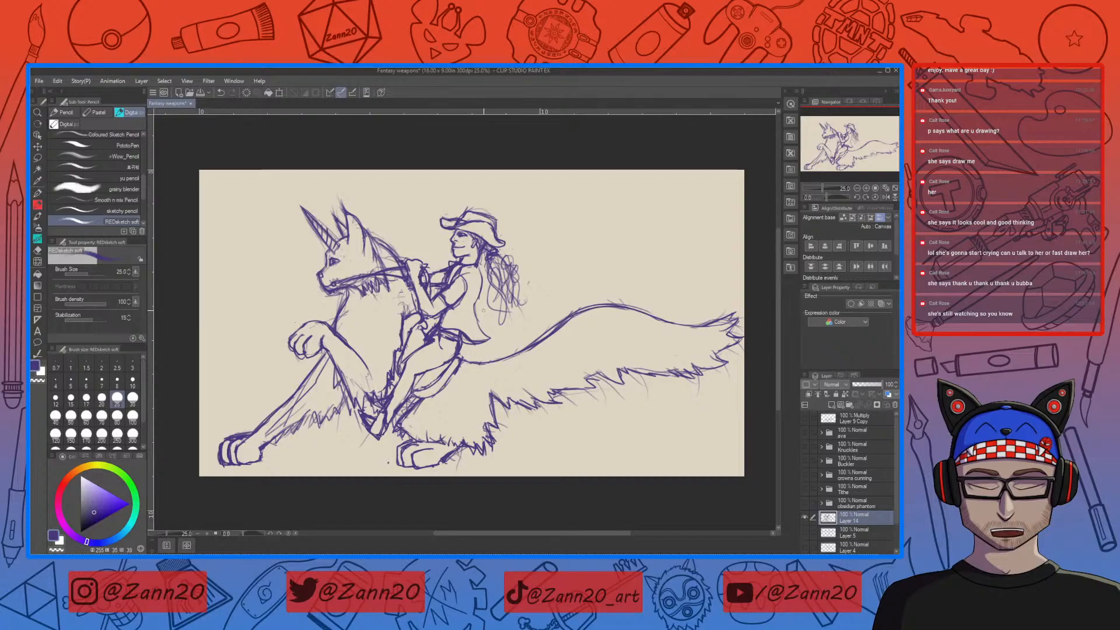
Draw long flowing strands over the rider's hair, extending its outer edge down behind the back
drag(518, 278, 513, 293)
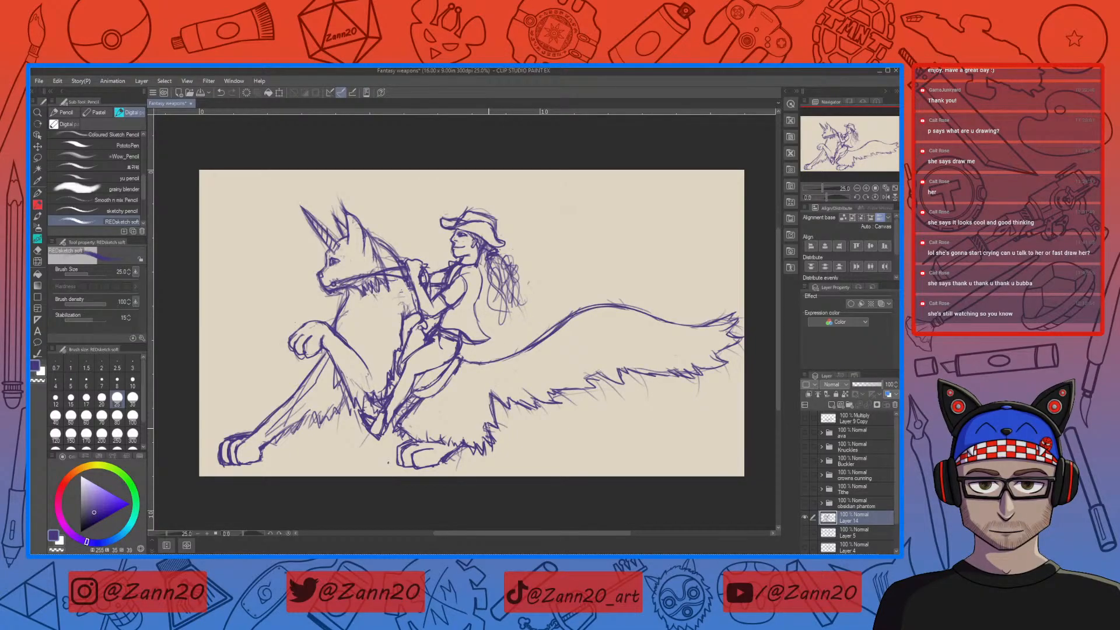
drag(490, 257, 503, 299)
mouse_move(489, 262)
mouse_down()
mouse_move(503, 317)
mouse_move(490, 307)
mouse_move(510, 340)
mouse_up()
drag(521, 279, 524, 308)
mouse_move(496, 255)
mouse_down()
mouse_move(527, 291)
mouse_move(529, 330)
mouse_up()
mouse_move(505, 275)
mouse_down()
mouse_move(525, 320)
mouse_move(512, 294)
mouse_move(516, 322)
mouse_up()
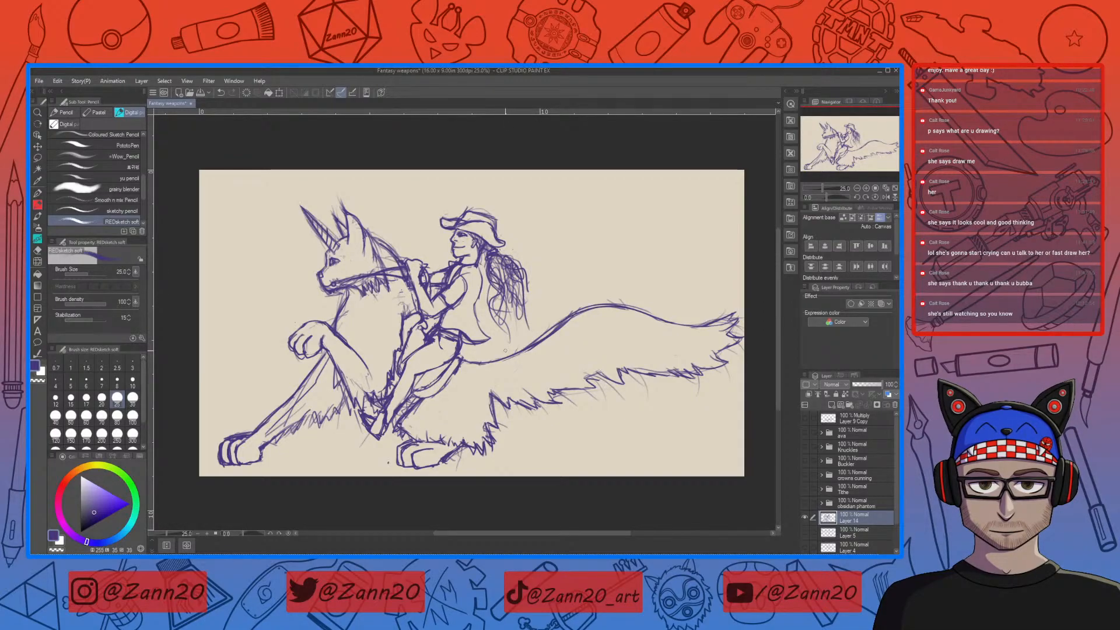
Erase the tangled lines inside the rider's hair and redraw it with wavy strands
key(c)
mouse_move(508, 257)
mouse_down()
mouse_move(520, 284)
mouse_move(512, 280)
mouse_move(512, 298)
mouse_move(488, 278)
mouse_move(525, 321)
mouse_up()
mouse_move(498, 285)
mouse_down()
mouse_move(503, 303)
mouse_move(495, 263)
mouse_move(509, 272)
mouse_move(514, 260)
mouse_up()
drag(511, 274, 516, 264)
key(c)
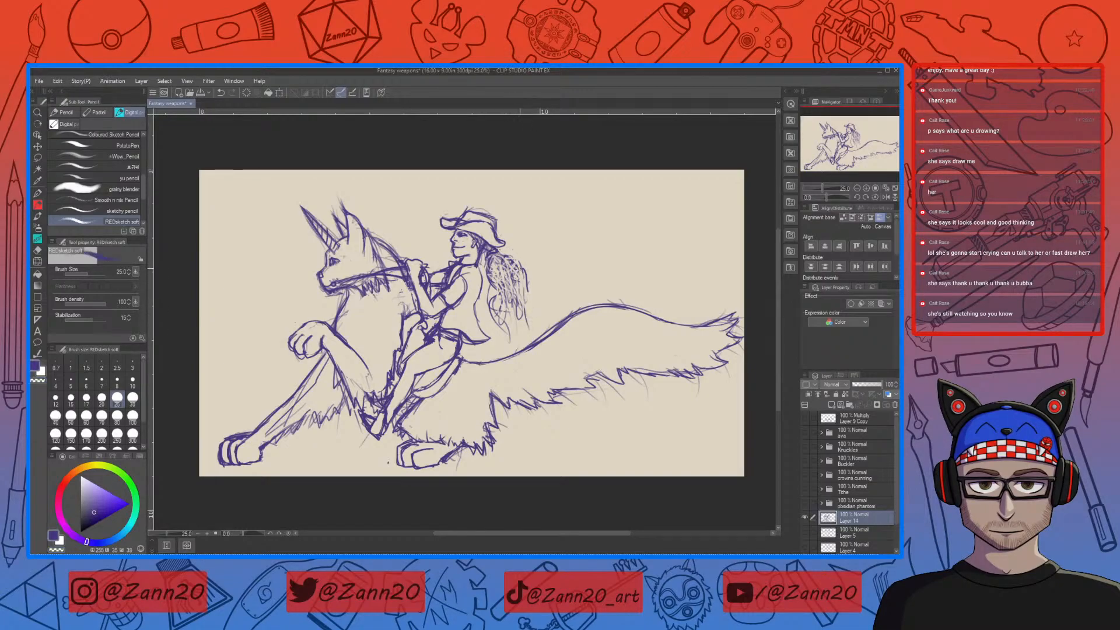
mouse_move(514, 258)
mouse_down()
mouse_move(505, 274)
mouse_move(489, 265)
mouse_move(503, 315)
mouse_move(510, 262)
mouse_move(519, 314)
mouse_up()
drag(519, 277, 507, 311)
drag(514, 308, 528, 330)
drag(506, 268, 521, 306)
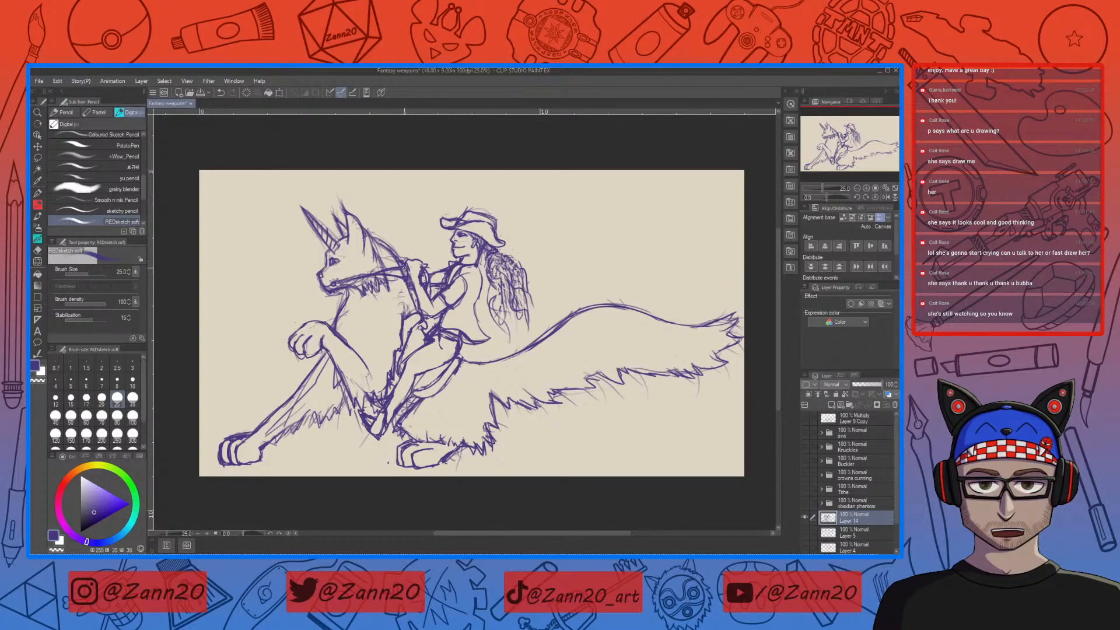
Erase the leftover lines in the rider's hair and the creature's front leg and chest, and touch up the rider's shoulder
key(c)
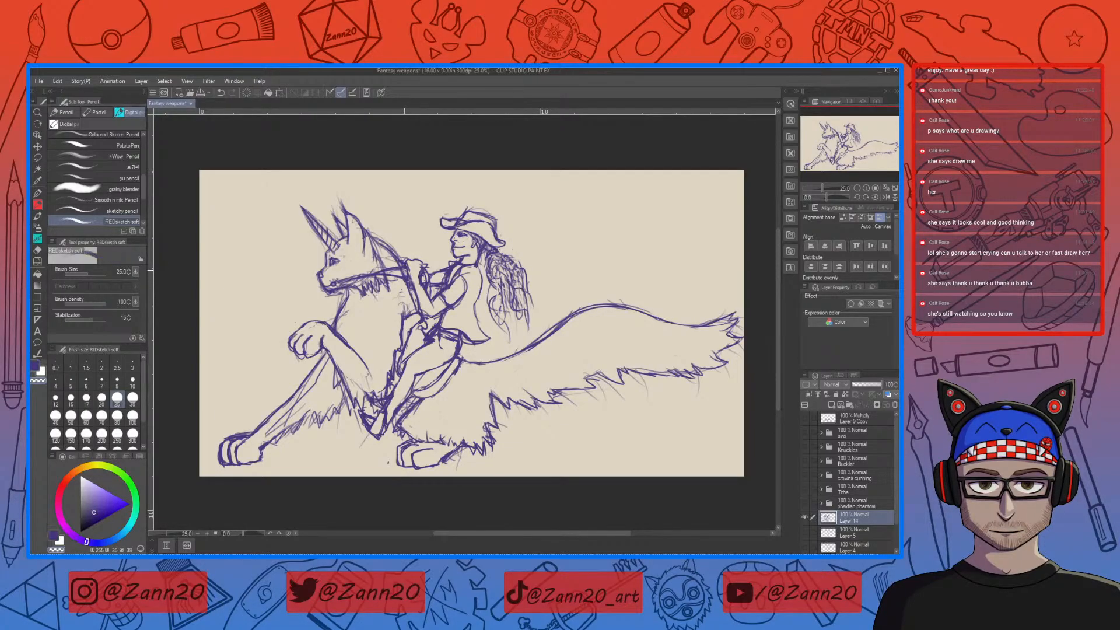
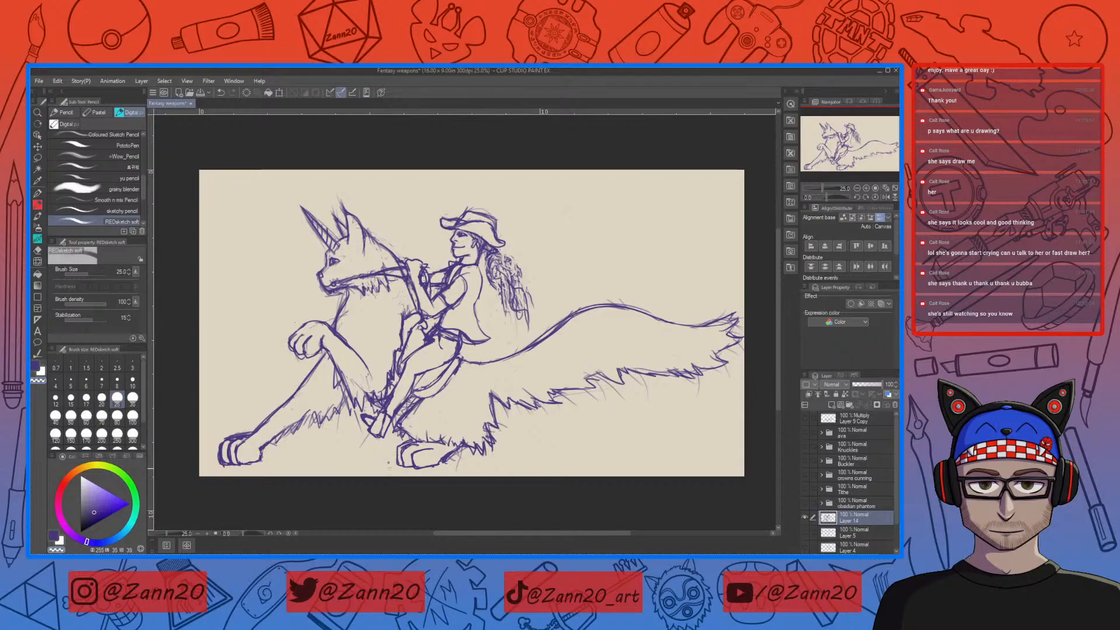
drag(479, 430, 573, 424)
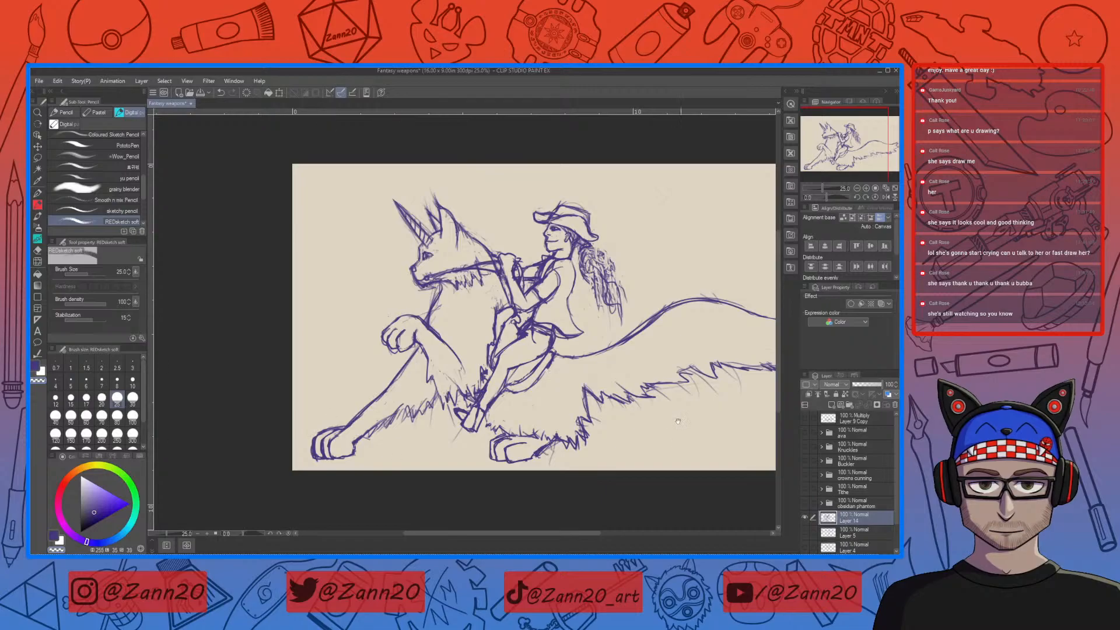
drag(681, 415, 571, 414)
drag(526, 446, 559, 426)
drag(627, 404, 629, 413)
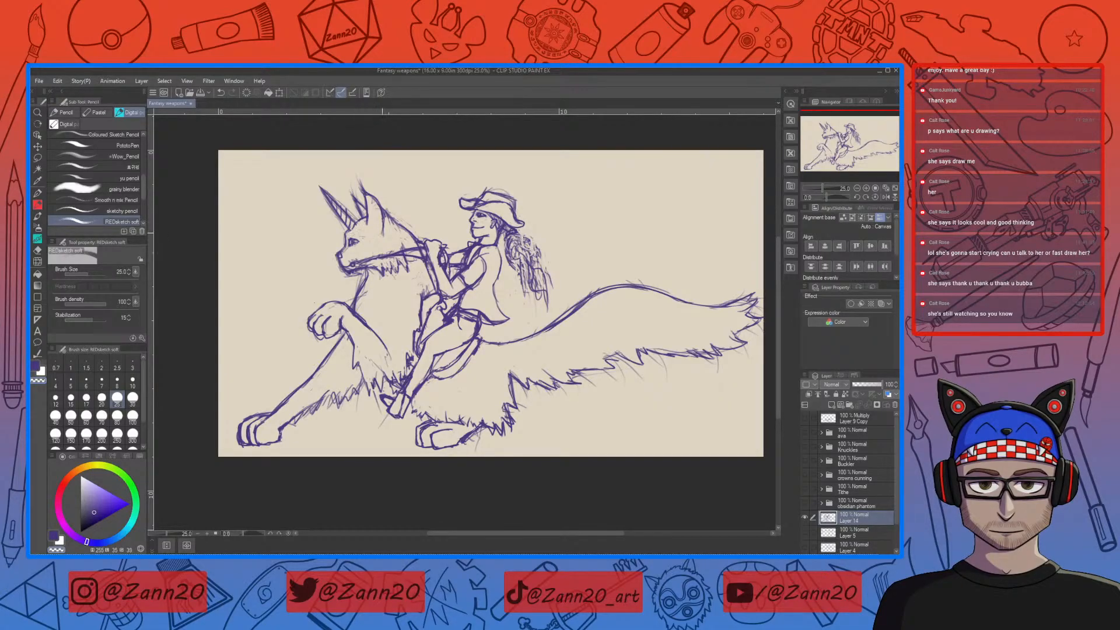
key(c)
drag(652, 413, 624, 419)
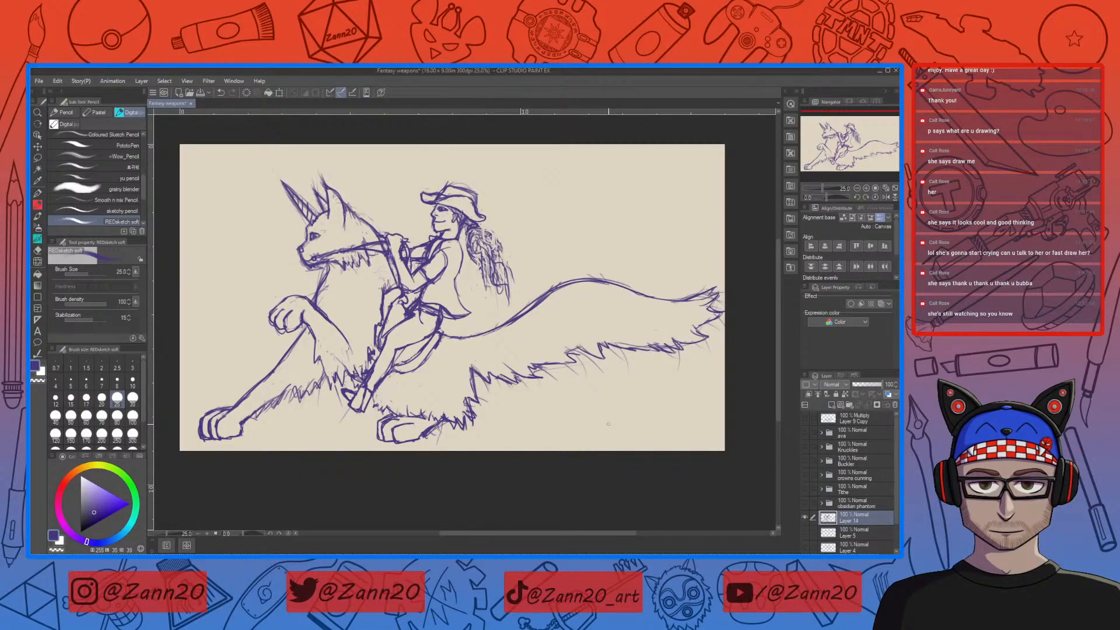
key(e)
drag(450, 245, 447, 249)
key(p)
Lock the sketch layer's transparent pixels and add a new layer directly beneath it
scroll(894, 459, down, 2)
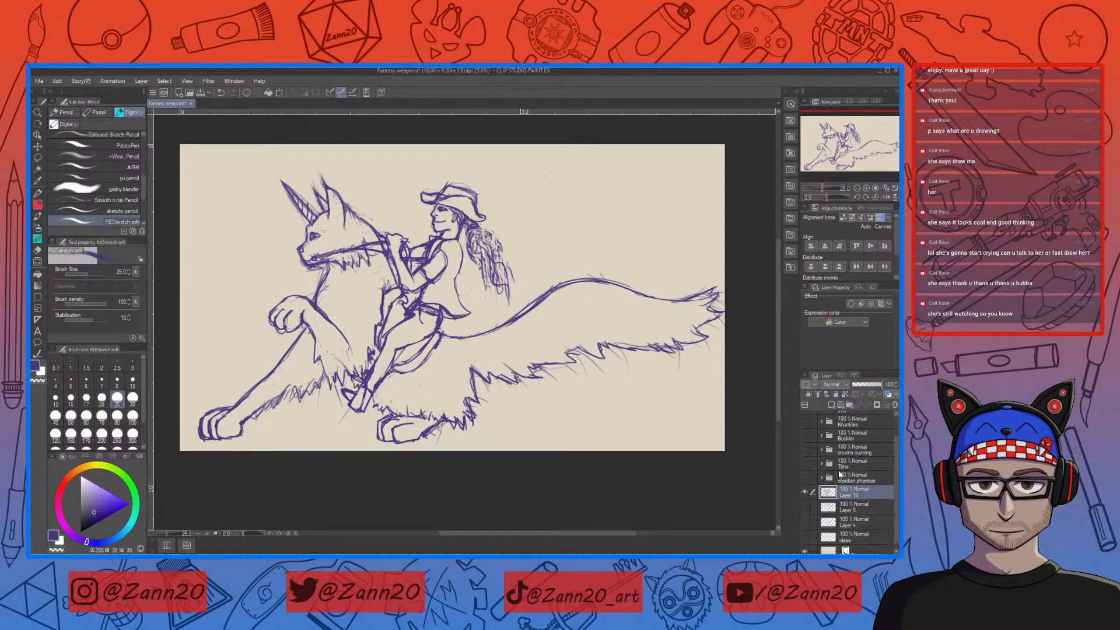
click(846, 396)
click(827, 510)
click(831, 405)
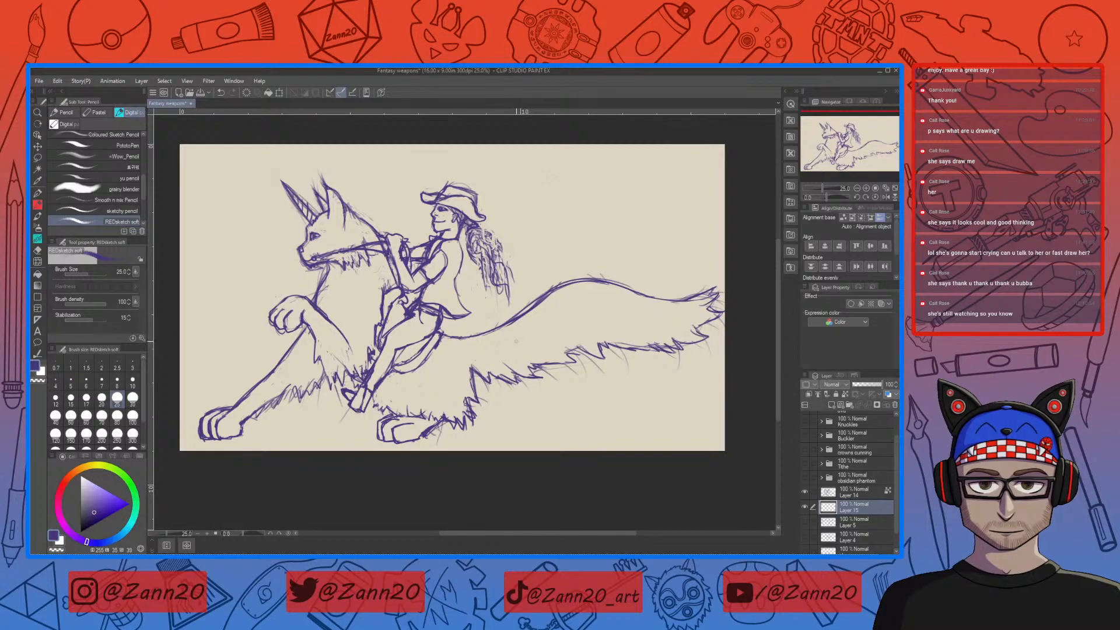
Set the sketch brush size to 150 and choose a muted dark grey-blue colour
key(bracketright)
key(bracketright)
key(bracketright)
key(bracketright)
key(bracketright)
key(bracketright)
key(bracketright)
key(bracketright)
key(bracketright)
mouse_move(95, 508)
mouse_down()
mouse_move(87, 502)
mouse_move(89, 541)
mouse_move(87, 513)
mouse_up()
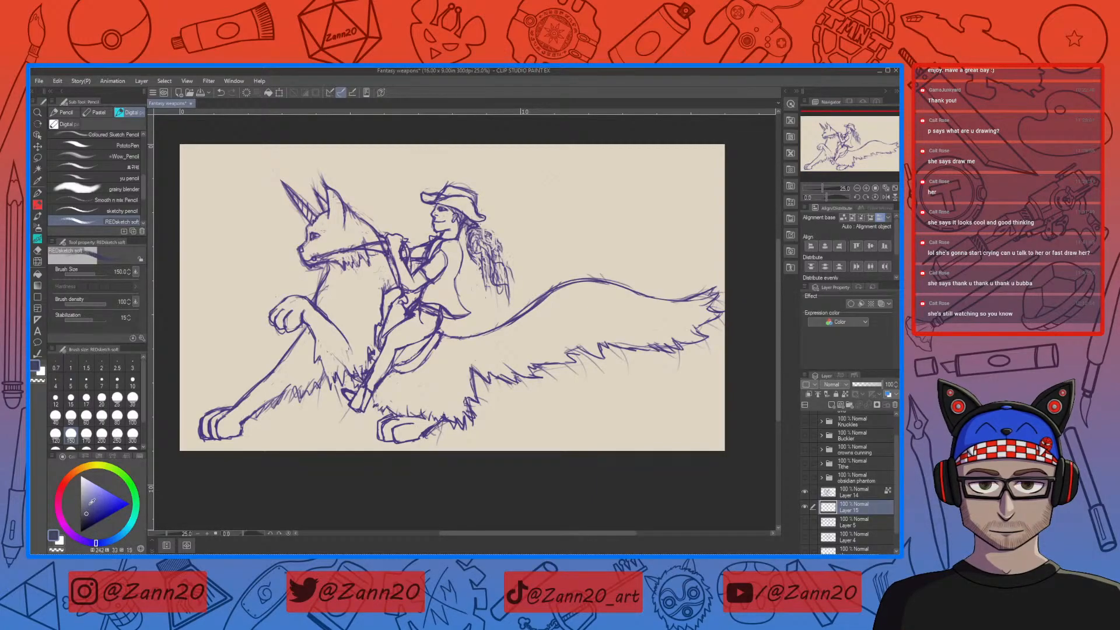
Shade the creature's head, neck, chest and front legs with broad grey strokes following the fur direction
mouse_move(370, 280)
mouse_down()
mouse_move(366, 318)
mouse_move(349, 327)
mouse_up()
drag(332, 283, 330, 321)
mouse_move(372, 268)
mouse_down()
mouse_move(382, 291)
mouse_move(367, 269)
mouse_move(344, 292)
mouse_move(331, 274)
mouse_move(347, 274)
mouse_move(367, 356)
mouse_move(373, 294)
mouse_move(337, 310)
mouse_move(339, 345)
mouse_move(312, 315)
mouse_move(318, 353)
mouse_move(327, 326)
mouse_move(358, 367)
mouse_move(373, 338)
mouse_move(304, 309)
mouse_move(275, 318)
mouse_move(306, 366)
mouse_move(239, 408)
mouse_up()
mouse_move(210, 415)
mouse_down()
mouse_move(309, 351)
mouse_move(300, 380)
mouse_move(311, 368)
mouse_move(312, 330)
mouse_move(265, 391)
mouse_up()
mouse_move(313, 251)
mouse_down()
mouse_move(352, 272)
mouse_move(328, 248)
mouse_move(348, 257)
mouse_move(353, 243)
mouse_move(310, 253)
mouse_move(343, 237)
mouse_move(310, 249)
mouse_move(356, 249)
mouse_move(330, 232)
mouse_move(351, 237)
mouse_move(334, 240)
mouse_move(339, 205)
mouse_move(365, 263)
mouse_move(357, 234)
mouse_move(338, 252)
mouse_move(357, 228)
mouse_move(378, 249)
mouse_up()
mouse_move(332, 211)
mouse_down()
mouse_move(329, 201)
mouse_move(345, 253)
mouse_up()
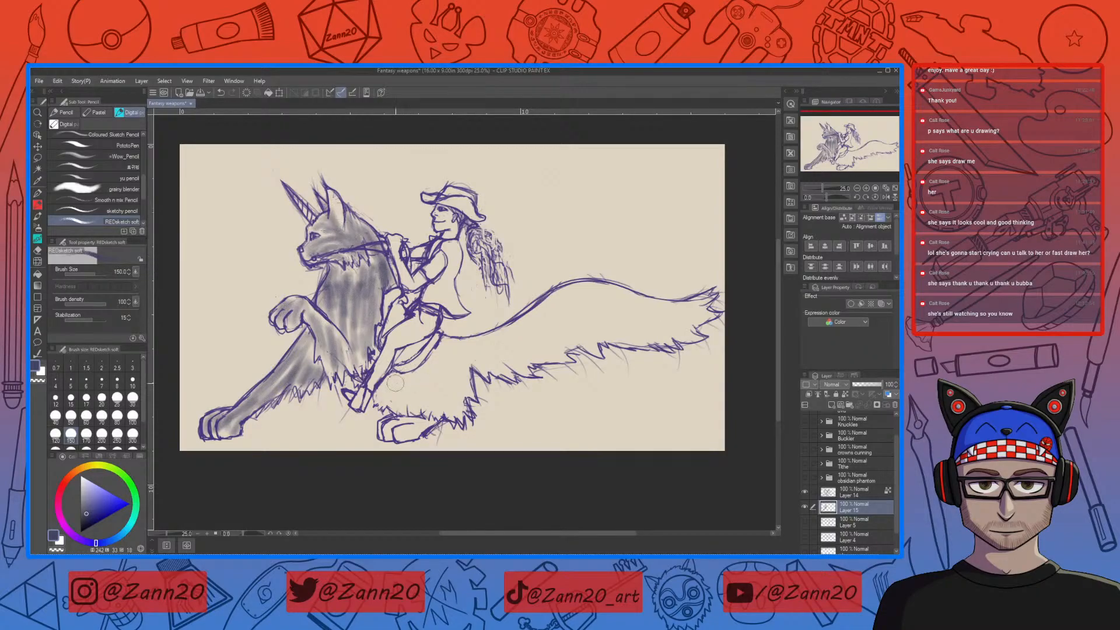
Shade the creature's hind leg, hindquarters and long tail with broad grey strokes following the fur direction
mouse_move(376, 385)
mouse_down()
mouse_move(388, 402)
mouse_move(409, 376)
mouse_move(406, 402)
mouse_move(440, 347)
mouse_move(406, 428)
mouse_move(385, 436)
mouse_move(387, 426)
mouse_move(415, 425)
mouse_move(405, 443)
mouse_move(438, 397)
mouse_move(432, 376)
mouse_move(434, 411)
mouse_move(454, 411)
mouse_move(439, 355)
mouse_move(467, 379)
mouse_move(430, 347)
mouse_move(409, 403)
mouse_move(391, 405)
mouse_up()
mouse_move(446, 345)
mouse_down()
mouse_move(453, 368)
mouse_move(447, 343)
mouse_move(474, 363)
mouse_move(452, 341)
mouse_move(463, 362)
mouse_move(496, 377)
mouse_move(478, 344)
mouse_move(488, 344)
mouse_move(458, 340)
mouse_move(537, 347)
mouse_move(479, 344)
mouse_move(511, 359)
mouse_move(527, 343)
mouse_move(512, 353)
mouse_move(543, 354)
mouse_move(521, 342)
mouse_move(540, 347)
mouse_move(548, 331)
mouse_move(546, 343)
mouse_move(535, 331)
mouse_move(579, 345)
mouse_move(524, 333)
mouse_move(622, 283)
mouse_move(615, 308)
mouse_move(530, 339)
mouse_move(600, 289)
mouse_move(645, 312)
mouse_move(534, 319)
mouse_move(687, 306)
mouse_move(625, 299)
mouse_move(700, 305)
mouse_move(550, 297)
mouse_move(550, 330)
mouse_move(526, 333)
mouse_move(561, 324)
mouse_move(601, 348)
mouse_move(552, 329)
mouse_move(666, 345)
mouse_move(575, 317)
mouse_move(689, 333)
mouse_move(646, 324)
mouse_move(688, 326)
mouse_move(670, 327)
mouse_move(716, 307)
mouse_move(660, 319)
mouse_move(693, 313)
mouse_up()
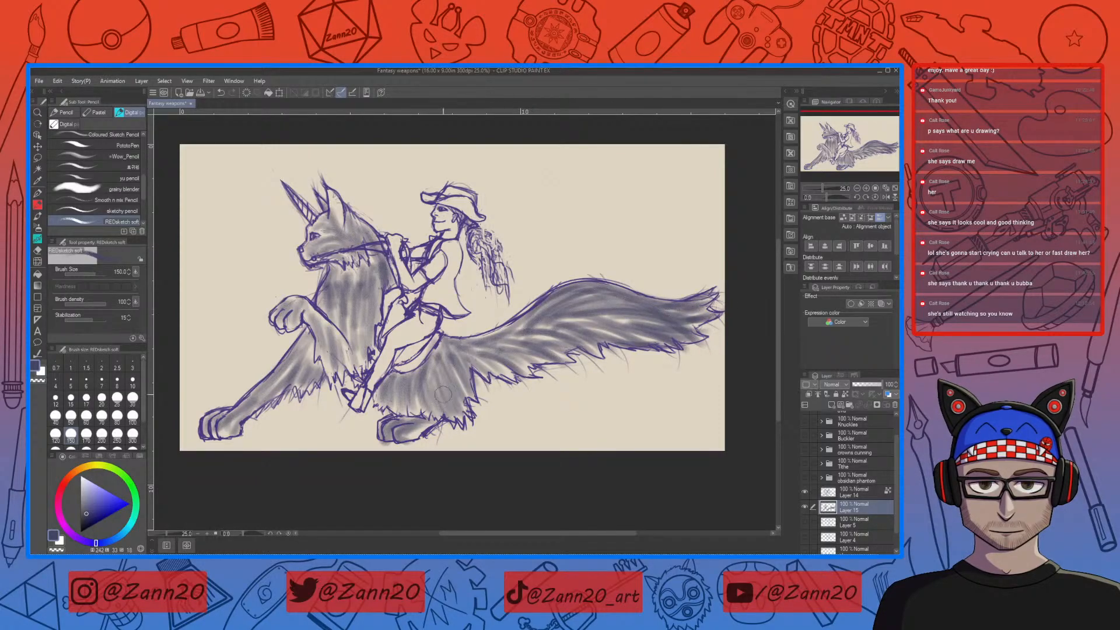
Deepen the grey shading on the creature's head, neck, chest and front legs with a second pass of strokes
mouse_move(334, 202)
mouse_down()
mouse_move(330, 233)
mouse_move(319, 219)
mouse_move(334, 238)
mouse_move(312, 246)
mouse_move(347, 251)
mouse_up()
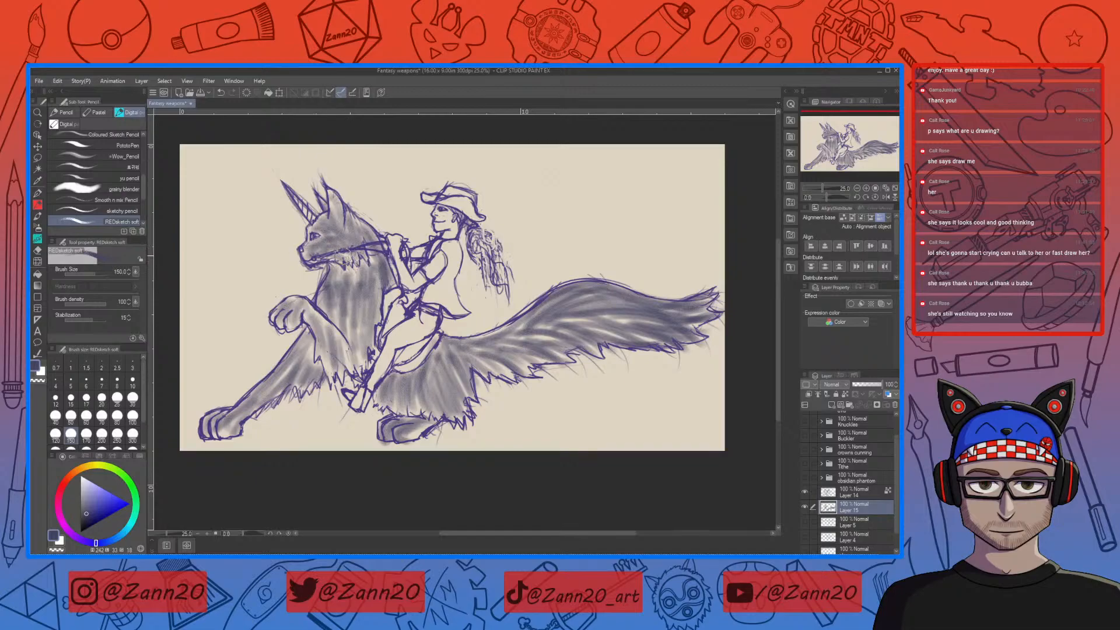
mouse_move(357, 285)
mouse_down()
mouse_move(343, 265)
mouse_move(366, 268)
mouse_move(376, 300)
mouse_move(370, 357)
mouse_move(373, 322)
mouse_move(368, 361)
mouse_move(341, 326)
mouse_move(346, 347)
mouse_up()
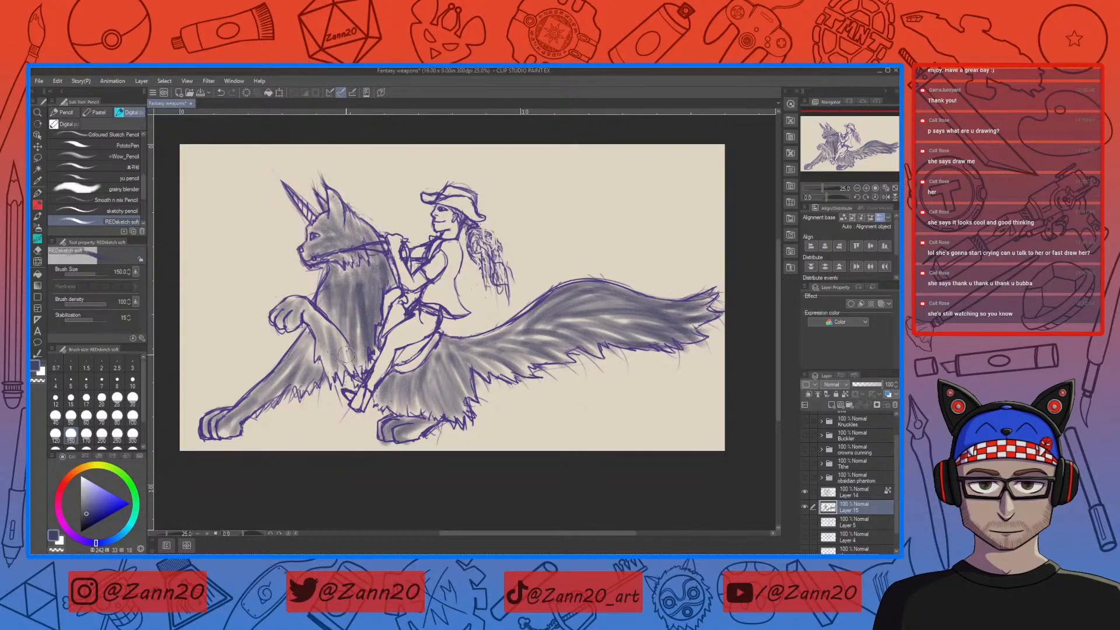
drag(299, 303, 330, 379)
mouse_move(327, 327)
mouse_down()
mouse_move(351, 370)
mouse_move(361, 362)
mouse_move(257, 407)
mouse_up()
mouse_move(306, 361)
mouse_down()
mouse_move(225, 425)
mouse_move(262, 392)
mouse_move(236, 423)
mouse_up()
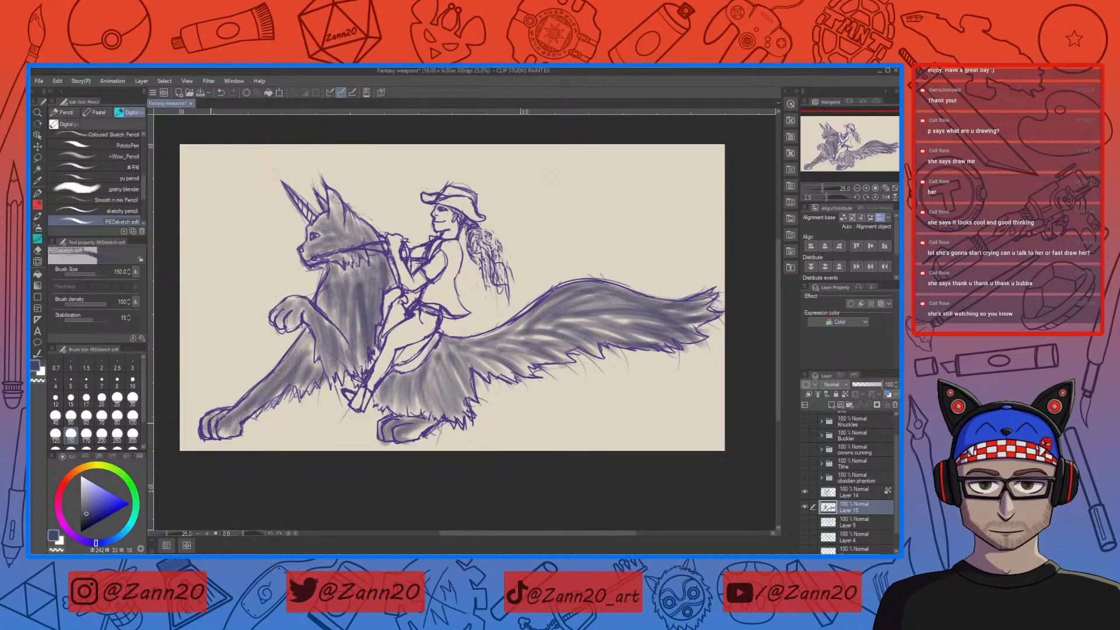
Darken the grey fur on the creature's hind leg and along the length of its tail
mouse_move(391, 378)
mouse_down()
mouse_move(389, 411)
mouse_move(425, 416)
mouse_up()
drag(445, 365, 437, 415)
mouse_move(447, 337)
mouse_down()
mouse_move(465, 386)
mouse_move(491, 367)
mouse_move(505, 374)
mouse_up()
mouse_move(483, 351)
mouse_down()
mouse_move(534, 357)
mouse_move(592, 285)
mouse_up()
mouse_move(516, 329)
mouse_down()
mouse_move(633, 295)
mouse_move(524, 325)
mouse_move(625, 304)
mouse_move(539, 325)
mouse_move(593, 336)
mouse_move(572, 339)
mouse_move(662, 309)
mouse_up()
drag(595, 341, 676, 330)
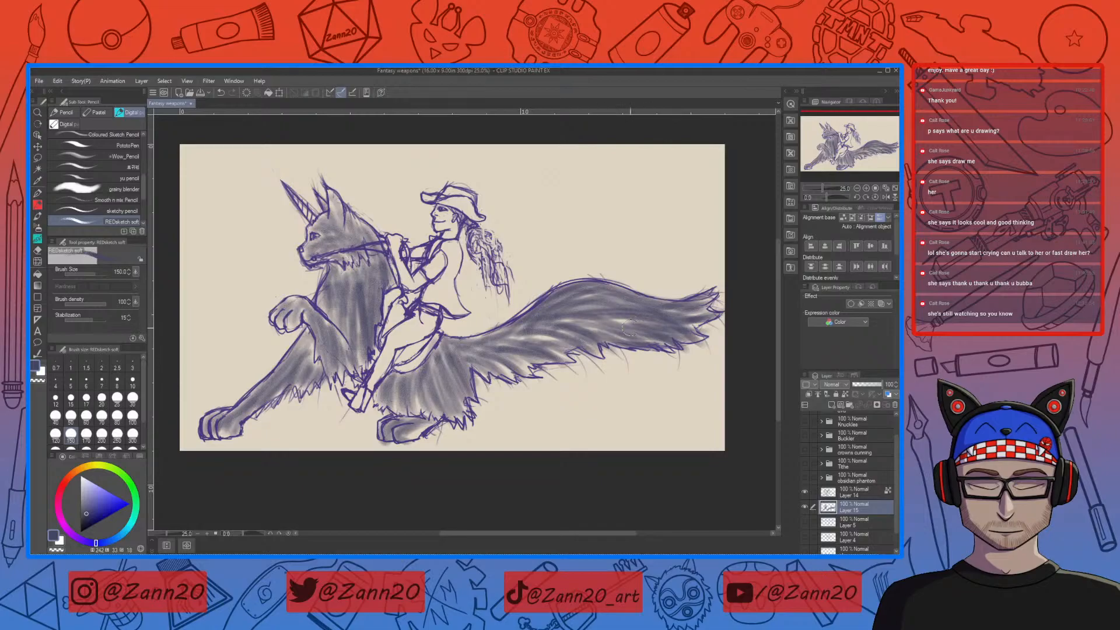
drag(470, 361, 512, 365)
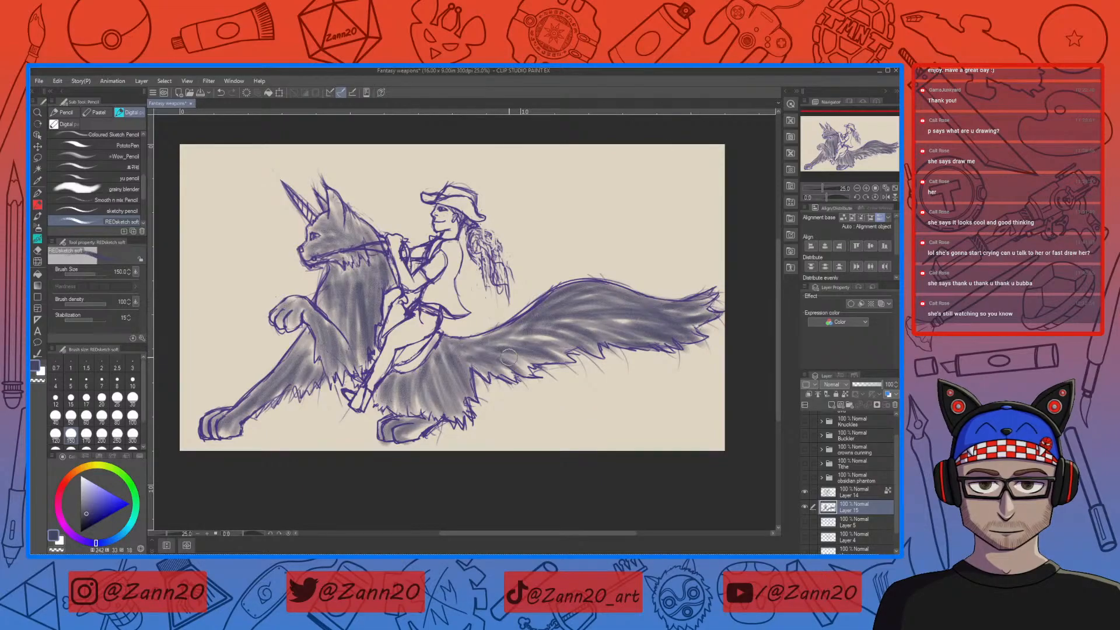
Choose a soft light blue and colour the rider's trousers
click(103, 507)
drag(104, 506, 93, 500)
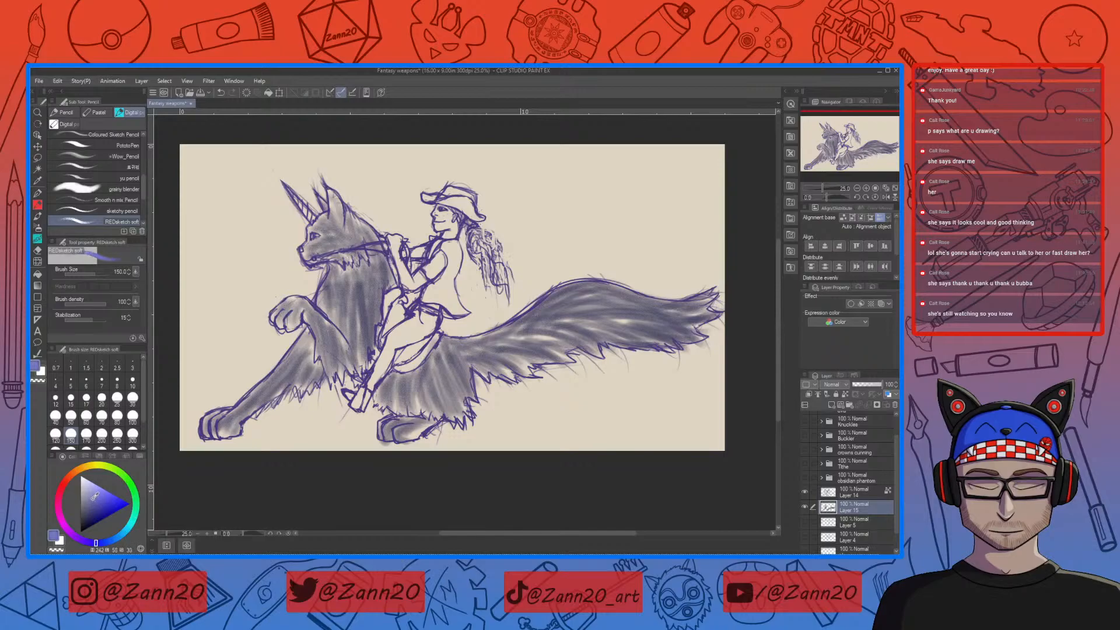
drag(99, 543, 107, 541)
click(94, 491)
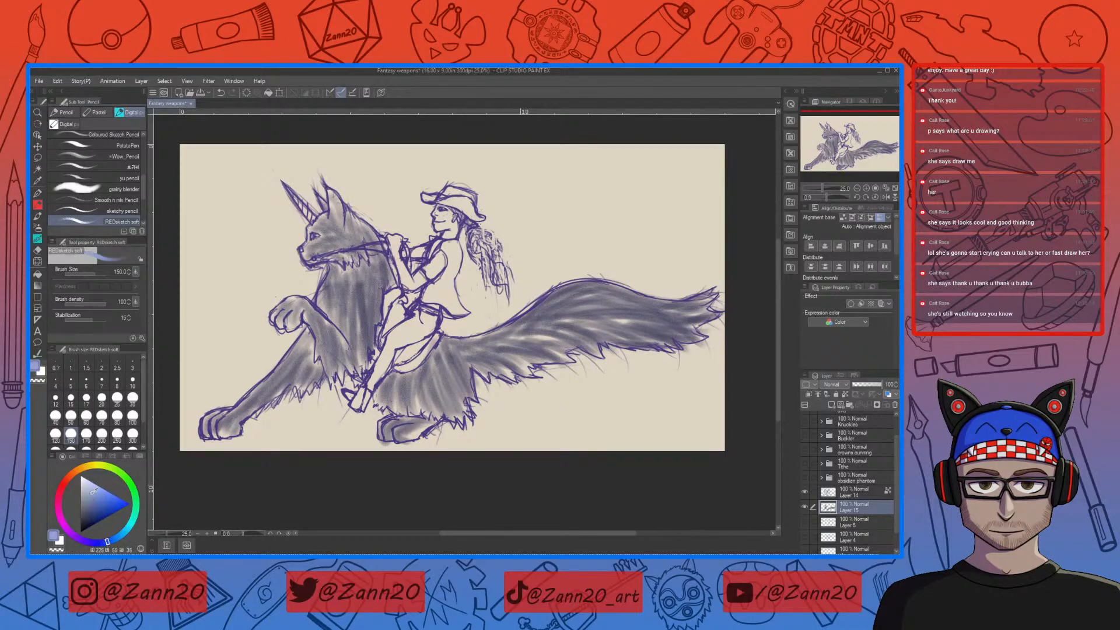
mouse_move(401, 340)
mouse_down()
mouse_move(417, 316)
mouse_move(431, 325)
mouse_move(401, 330)
mouse_move(376, 379)
mouse_up()
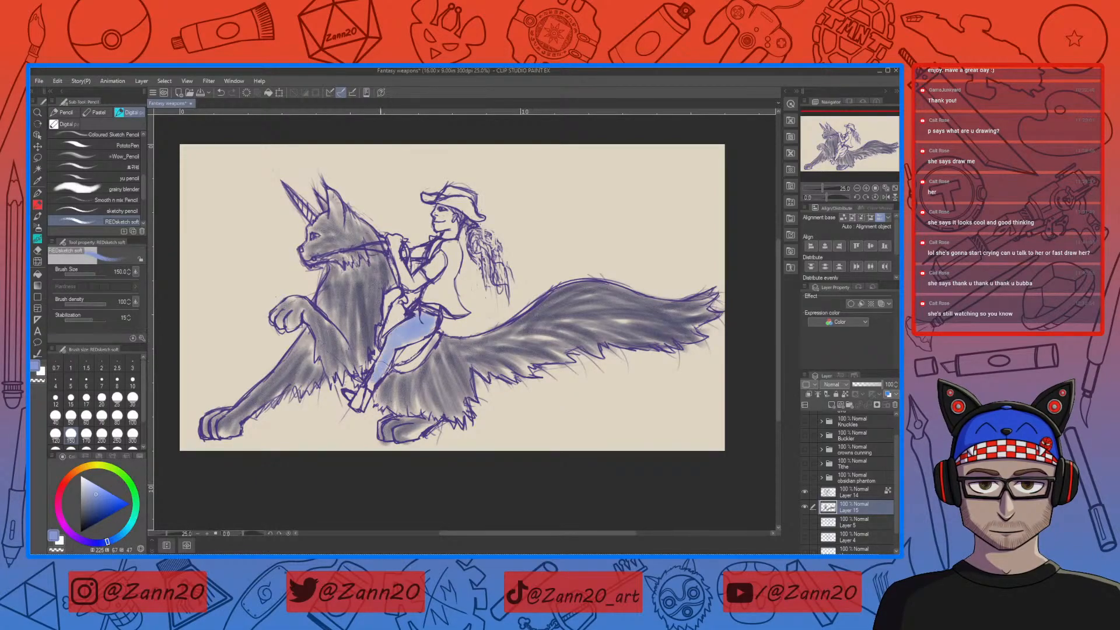
Choose a light pinkish purple and colour the rider's shoe and vest
click(70, 533)
drag(345, 397, 356, 389)
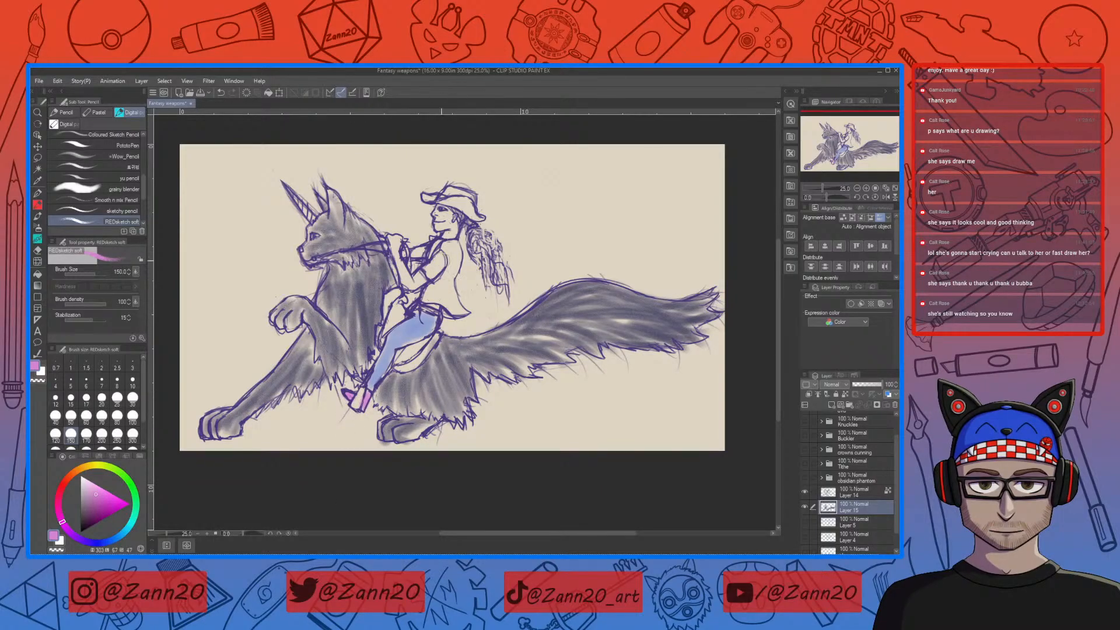
mouse_move(447, 245)
mouse_down()
mouse_move(458, 280)
mouse_move(434, 300)
mouse_move(458, 306)
mouse_move(452, 277)
mouse_move(446, 299)
mouse_move(466, 308)
mouse_up()
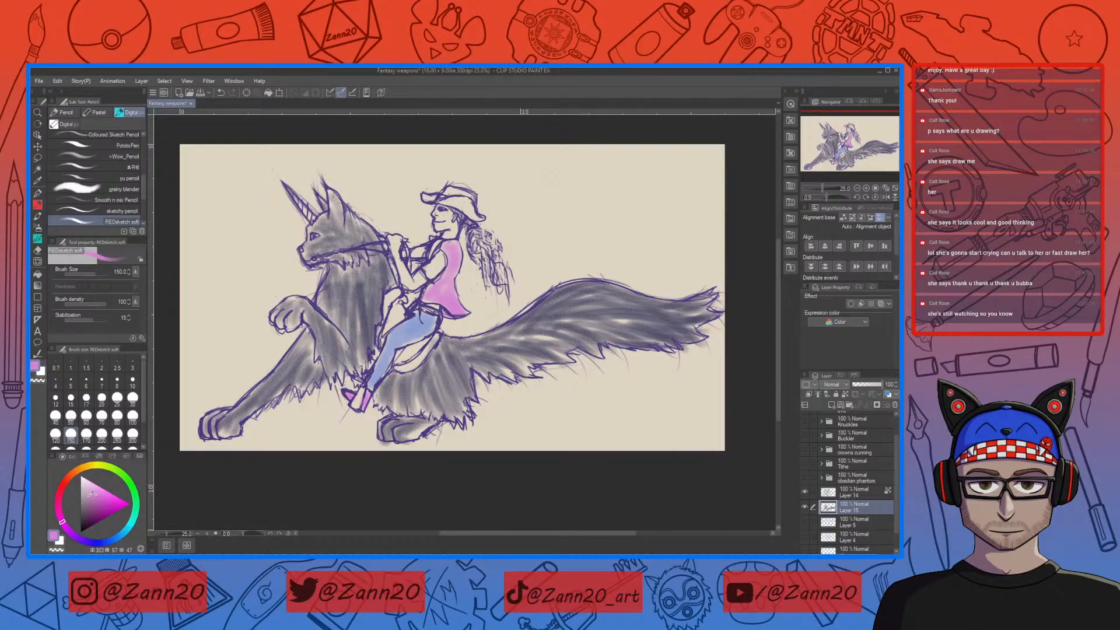
Choose a light blue and colour the rider's short sleeve
click(91, 506)
mouse_move(79, 539)
mouse_down()
mouse_move(124, 532)
mouse_move(114, 543)
mouse_up()
click(95, 489)
drag(428, 269, 441, 260)
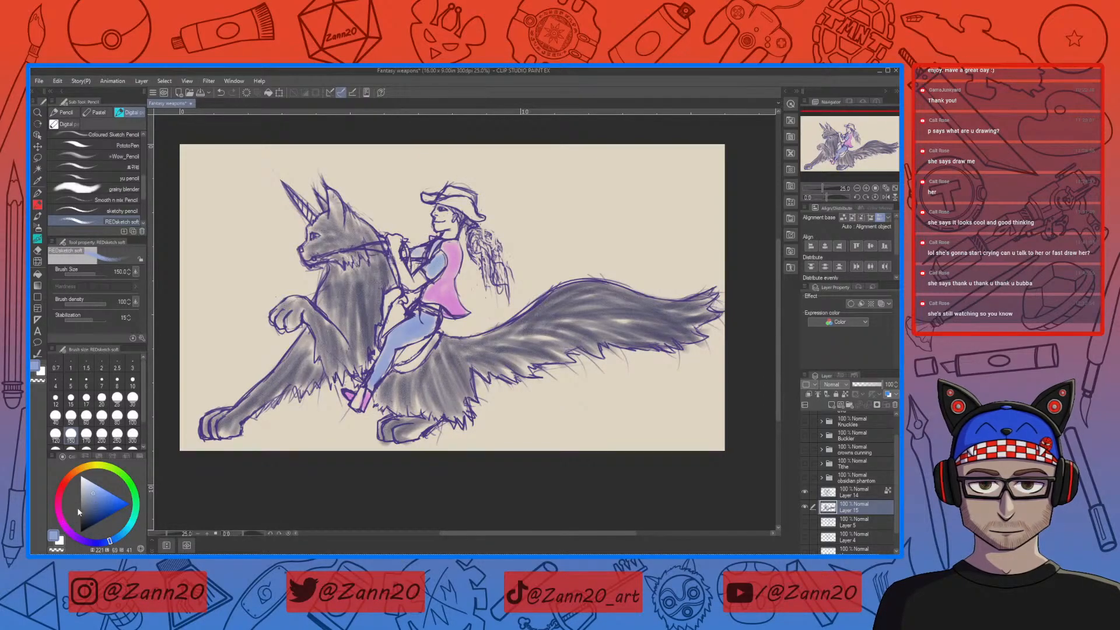
Sample the pink of the rider's vest and colour the cap with it
right_click(452, 298)
mouse_move(446, 202)
mouse_down()
mouse_move(476, 217)
mouse_move(439, 192)
mouse_move(477, 200)
mouse_up()
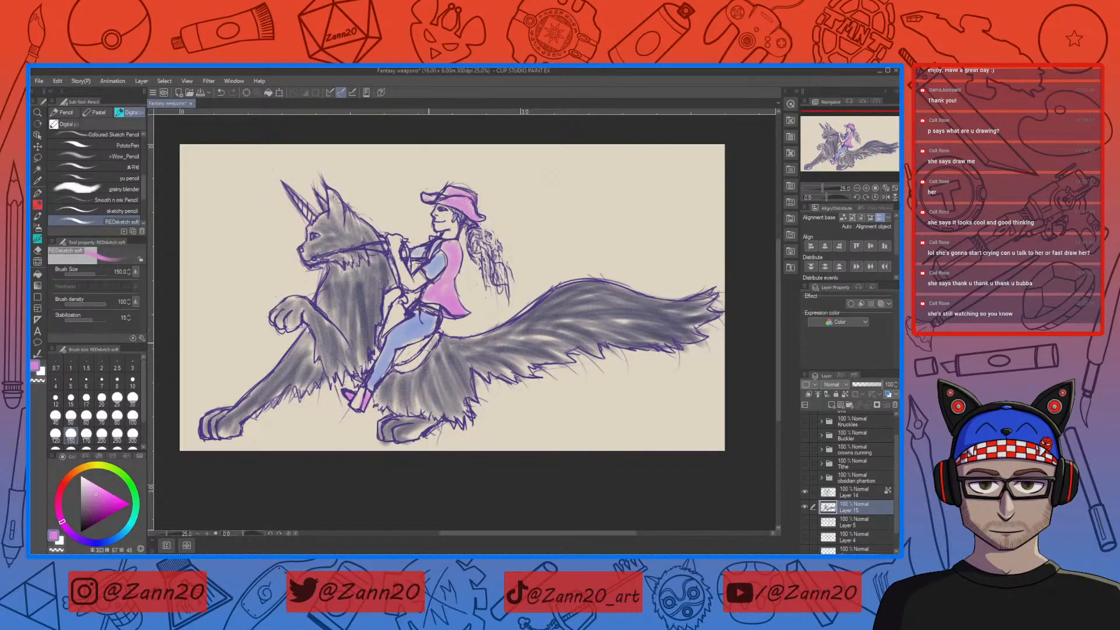
Choose a muted brown and colour the saddle in front of and behind the rider's leg
drag(62, 520, 76, 470)
click(97, 491)
click(93, 509)
mouse_move(405, 364)
mouse_down()
mouse_move(431, 341)
mouse_move(423, 359)
mouse_move(418, 344)
mouse_move(400, 357)
mouse_move(413, 351)
mouse_up()
mouse_move(396, 296)
mouse_down()
mouse_move(389, 302)
mouse_move(380, 345)
mouse_up()
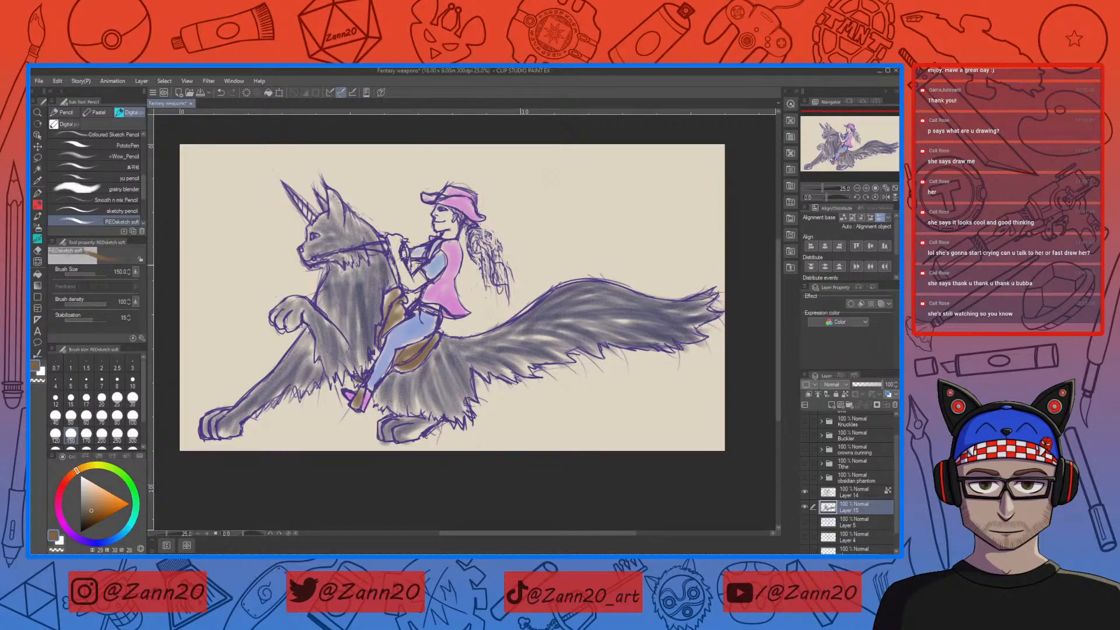
Colour the creature's horn with a muted pink and blend a light blue over it towards the tip
mouse_move(76, 469)
mouse_down()
mouse_move(128, 479)
mouse_move(92, 464)
mouse_move(73, 471)
mouse_move(92, 492)
mouse_up()
click(100, 484)
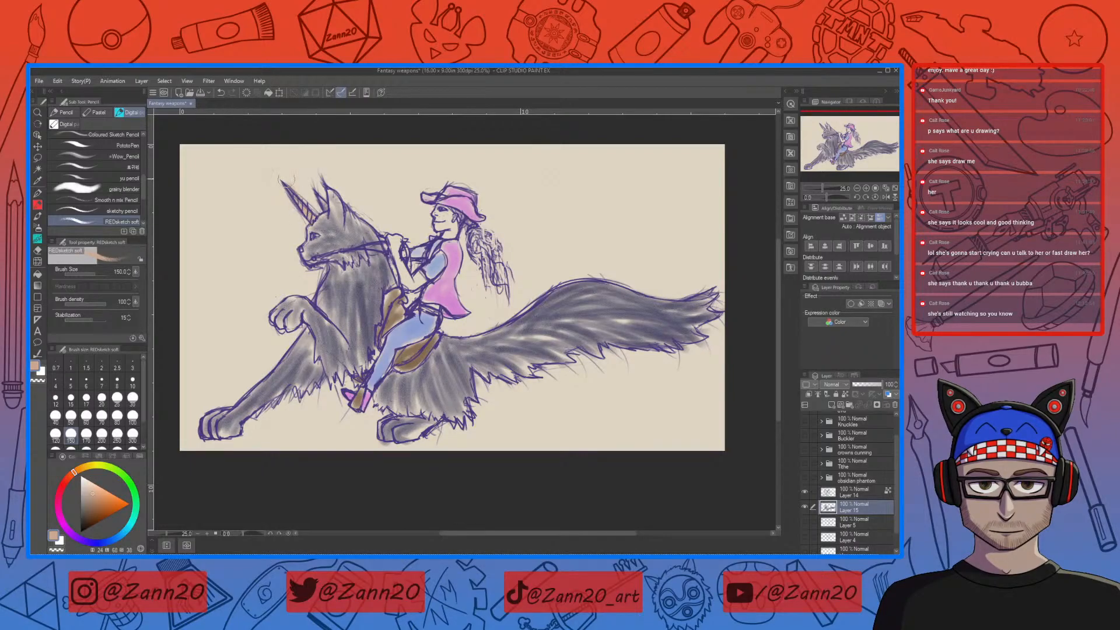
drag(70, 479, 63, 514)
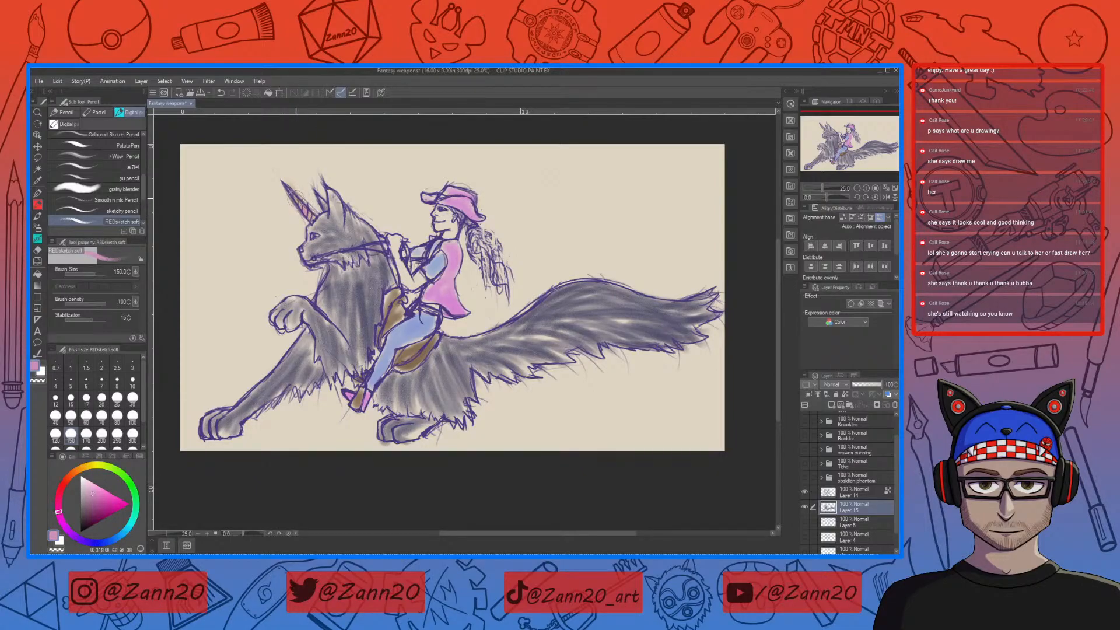
drag(296, 201, 310, 217)
drag(88, 542, 116, 537)
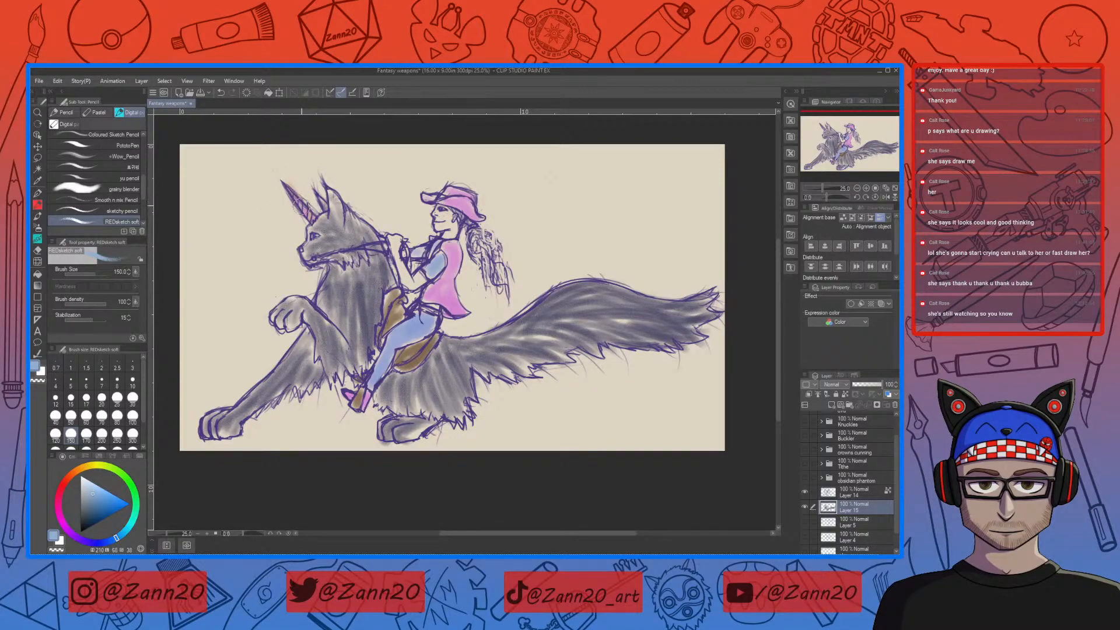
drag(312, 217, 289, 188)
Choose a peach skin tone and colour the rider's arms, hands and face
click(81, 465)
drag(106, 494, 73, 474)
click(98, 487)
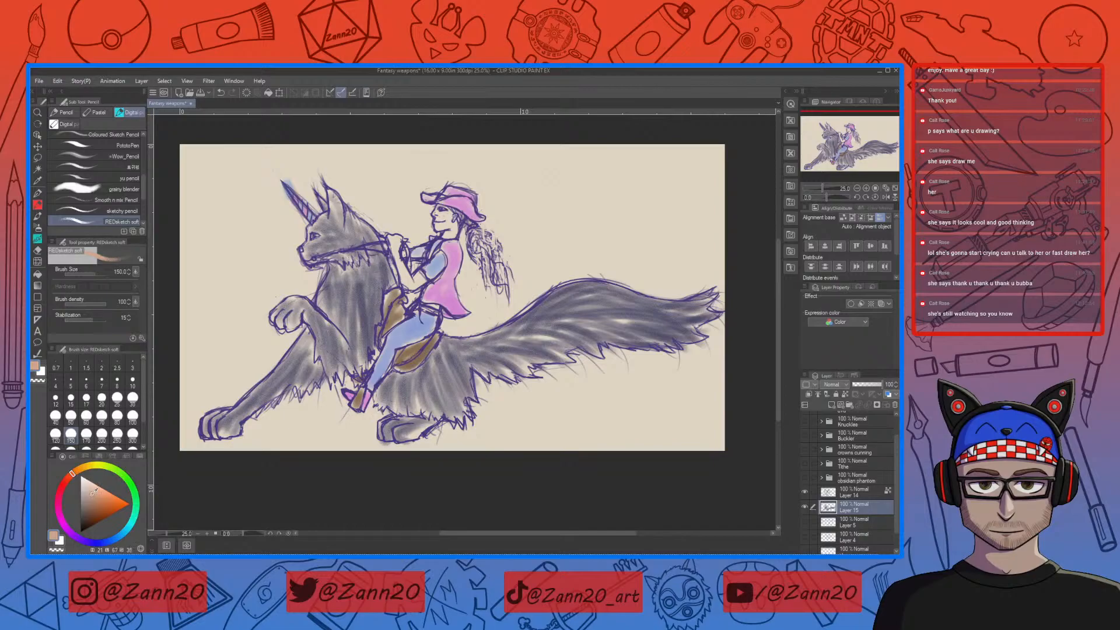
click(97, 486)
mouse_move(414, 280)
mouse_down()
mouse_move(396, 254)
mouse_move(413, 258)
mouse_move(402, 255)
mouse_up()
mouse_move(445, 221)
mouse_down()
mouse_move(434, 214)
mouse_move(450, 222)
mouse_move(445, 233)
mouse_move(455, 228)
mouse_up()
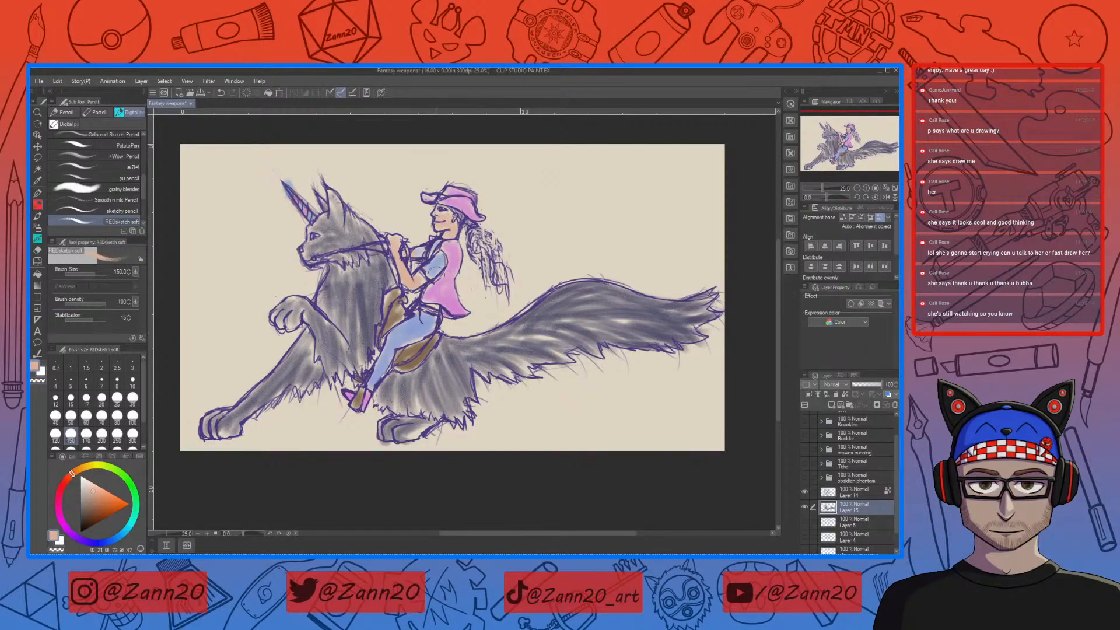
Choose a soft yellow and recolour the rider's short sleeve
right_click(434, 261)
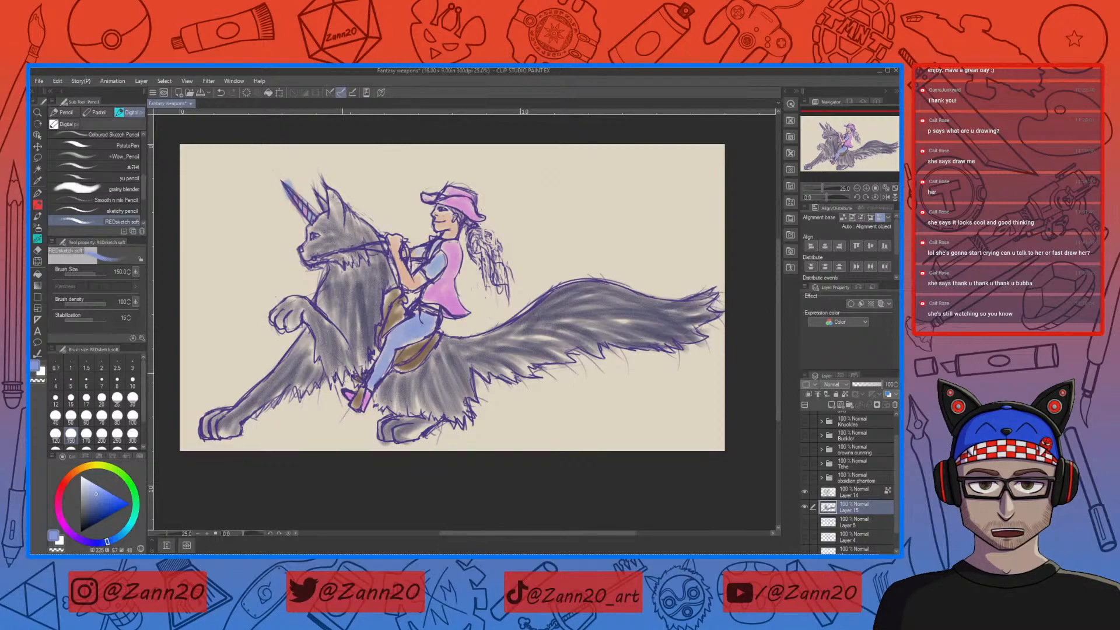
click(96, 465)
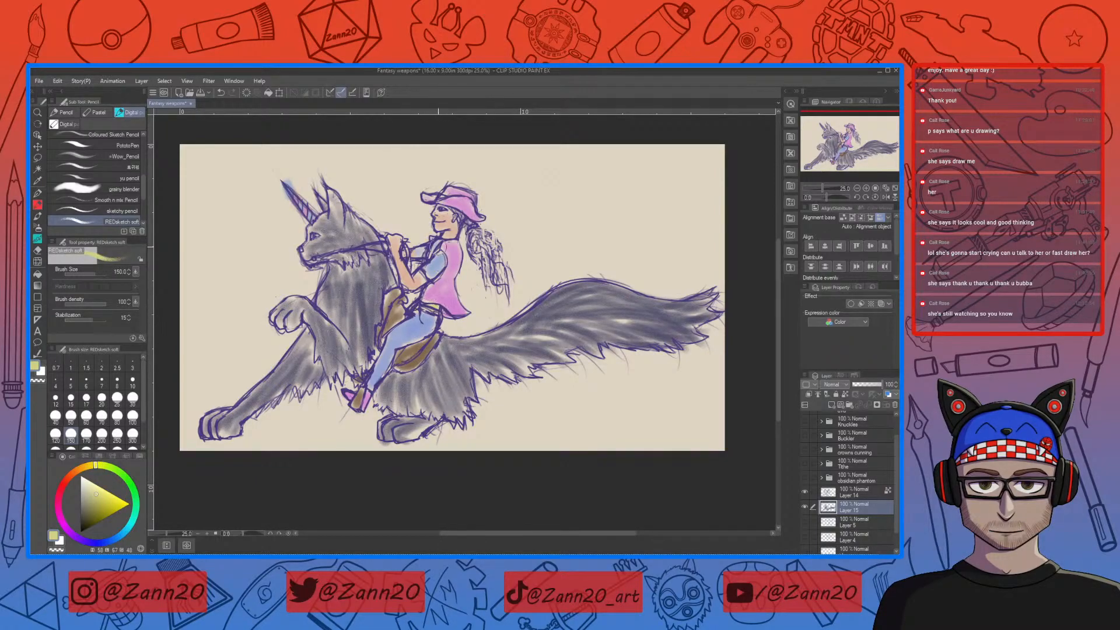
drag(432, 257, 438, 265)
Choose a muted golden blonde and colour the rider's ponytail and the hair beneath the cap
click(94, 496)
drag(97, 468, 89, 464)
click(91, 492)
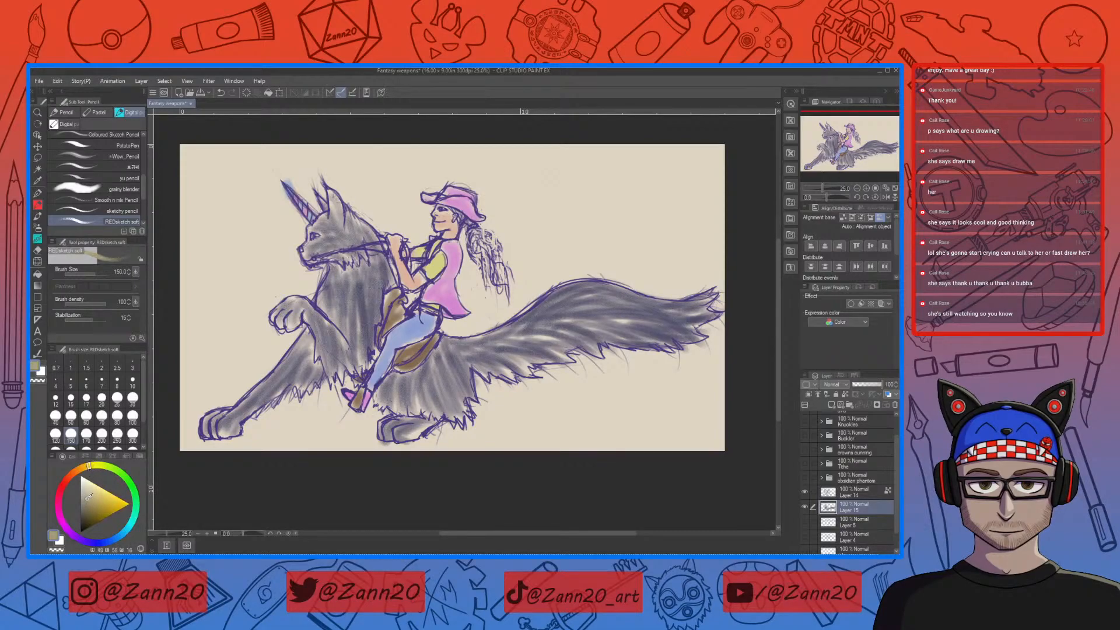
click(93, 486)
click(92, 490)
drag(479, 242, 503, 283)
drag(459, 213, 470, 230)
Choose a medium blue and touch up the rider's eye
click(115, 537)
click(106, 494)
drag(451, 223, 442, 210)
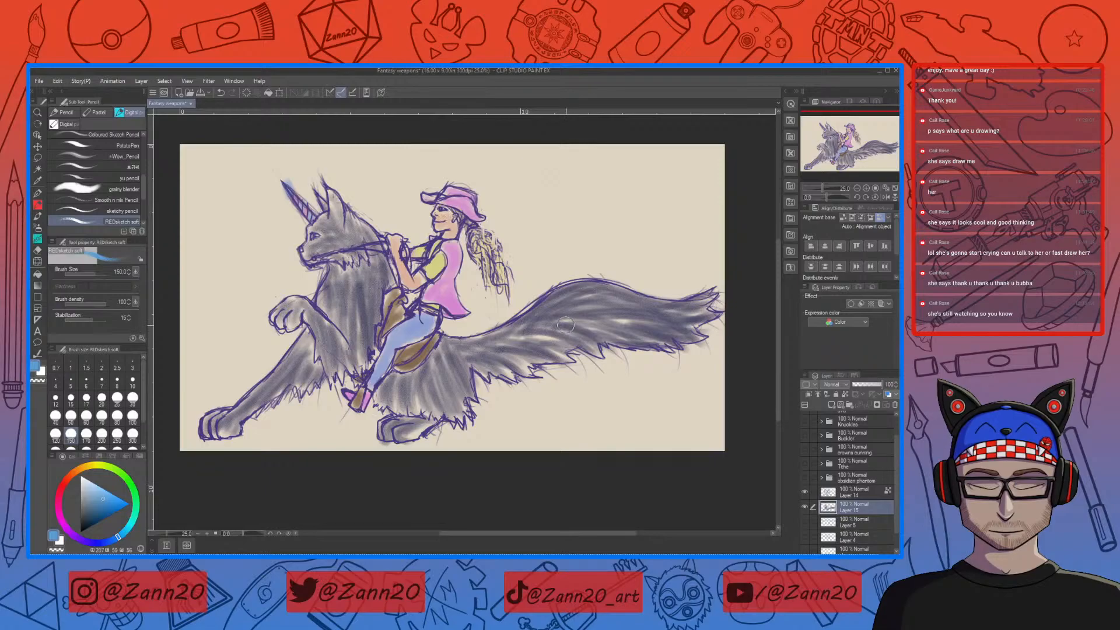
Set the sketch brush size to 40 and clean up the stray colour around the tip of the creature's horn
key(bracketleft)
key(bracketleft)
key(bracketleft)
key(bracketleft)
key(bracketleft)
key(bracketleft)
key(bracketleft)
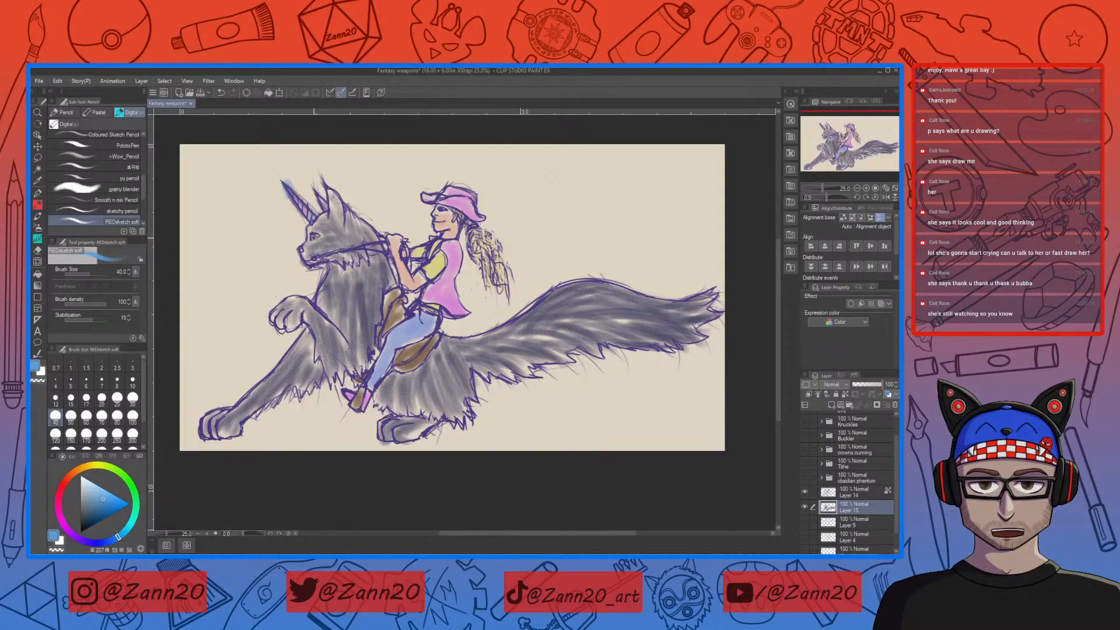
key(e)
mouse_move(288, 171)
mouse_down()
mouse_move(300, 191)
mouse_move(279, 177)
mouse_move(296, 202)
mouse_up()
key(ctrl+minus)
drag(548, 408, 525, 373)
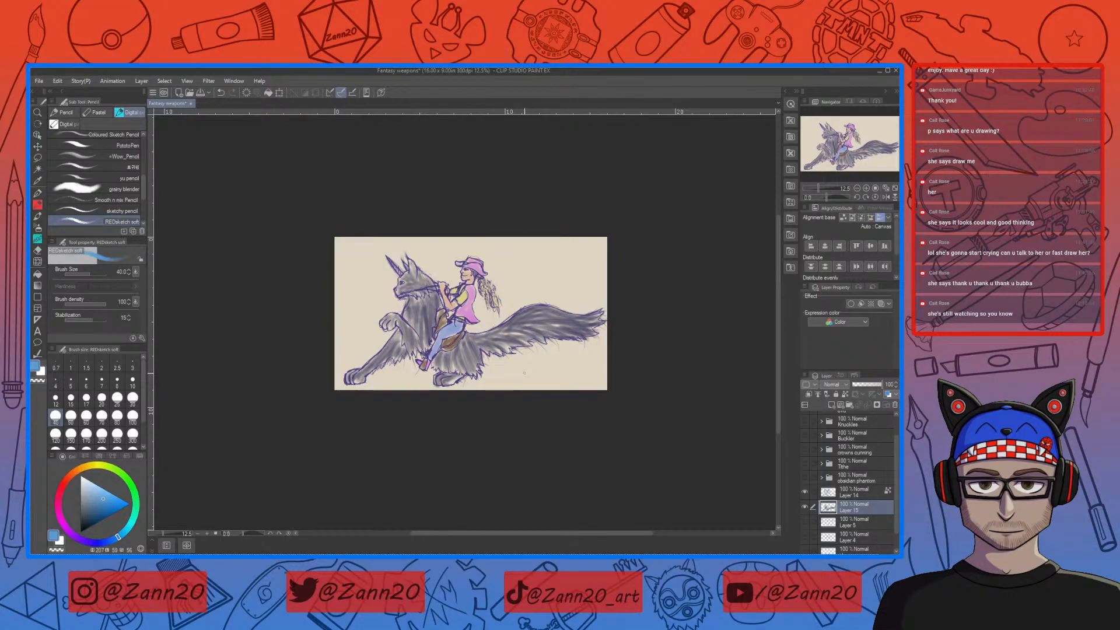
key(ctrl+plus)
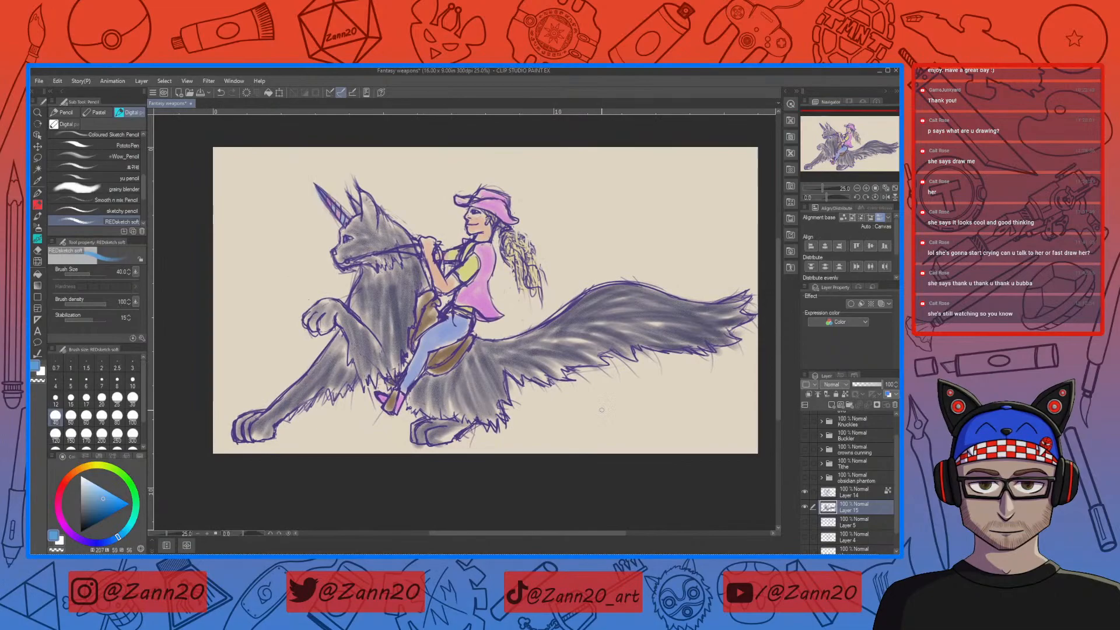
Make the sketch line layer active, switch to the Pen tool and choose a dark navy blue
click(835, 495)
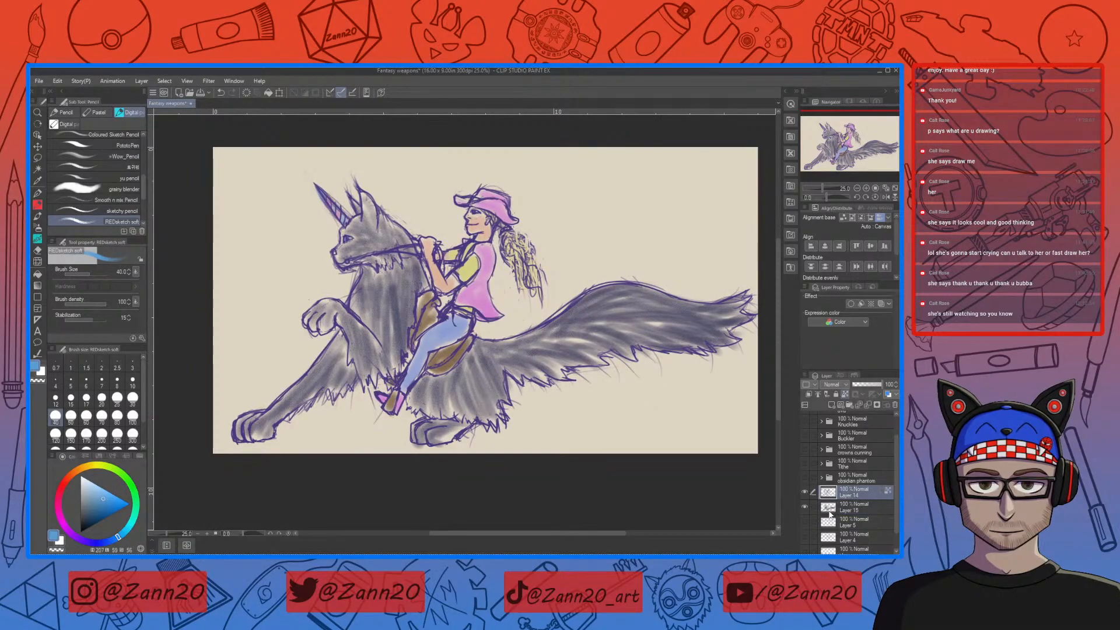
drag(102, 543, 98, 543)
drag(104, 500, 91, 514)
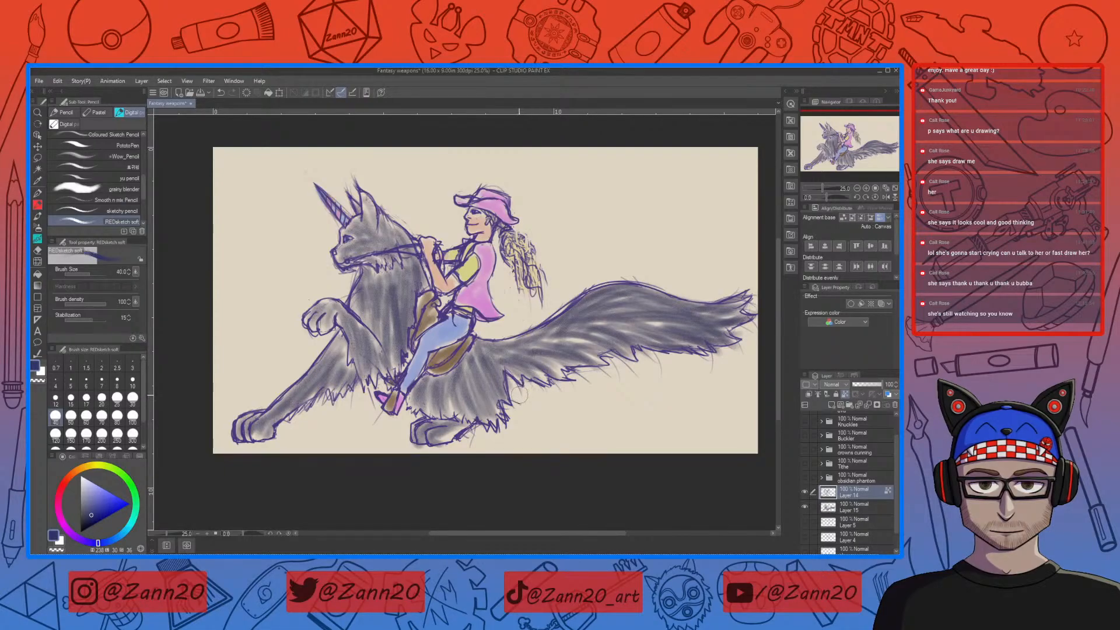
key(p)
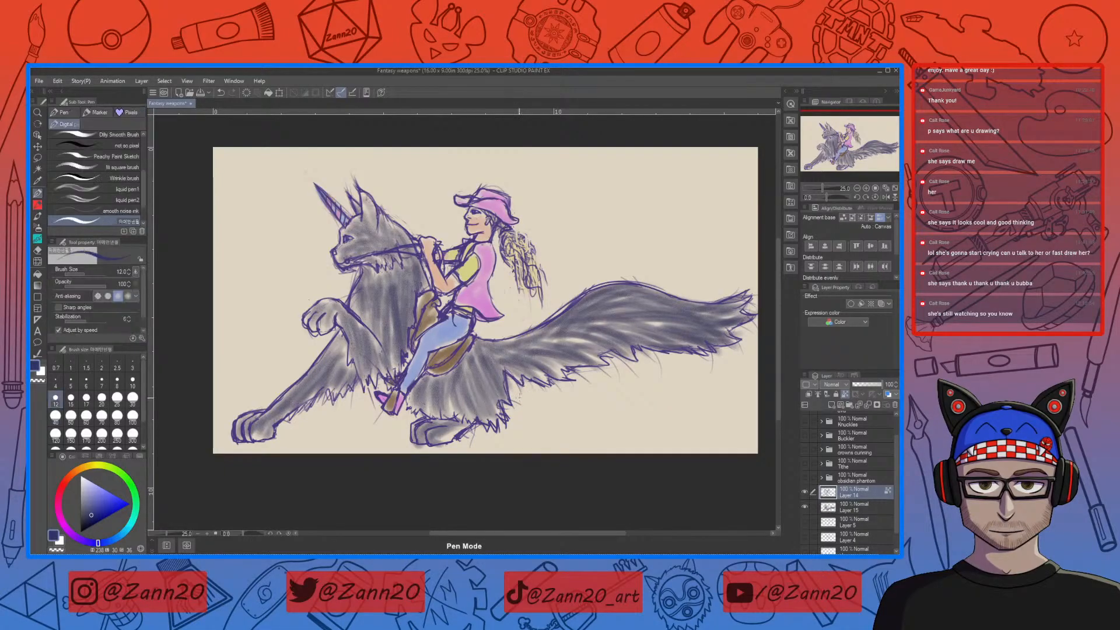
key(e)
right_click(526, 406)
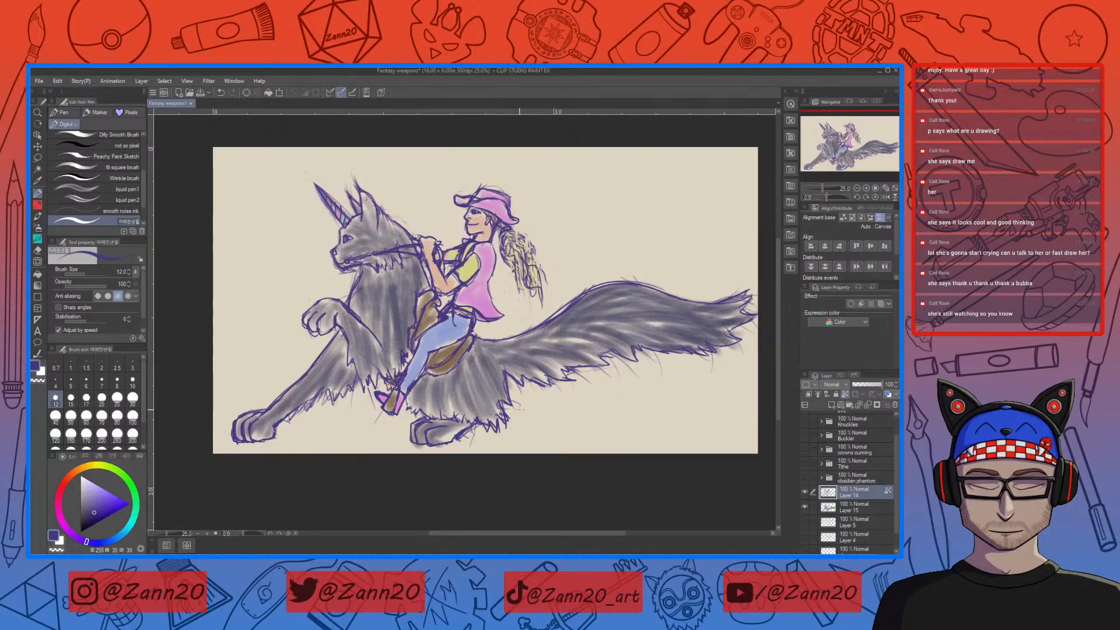
click(101, 511)
click(93, 542)
drag(92, 543, 98, 542)
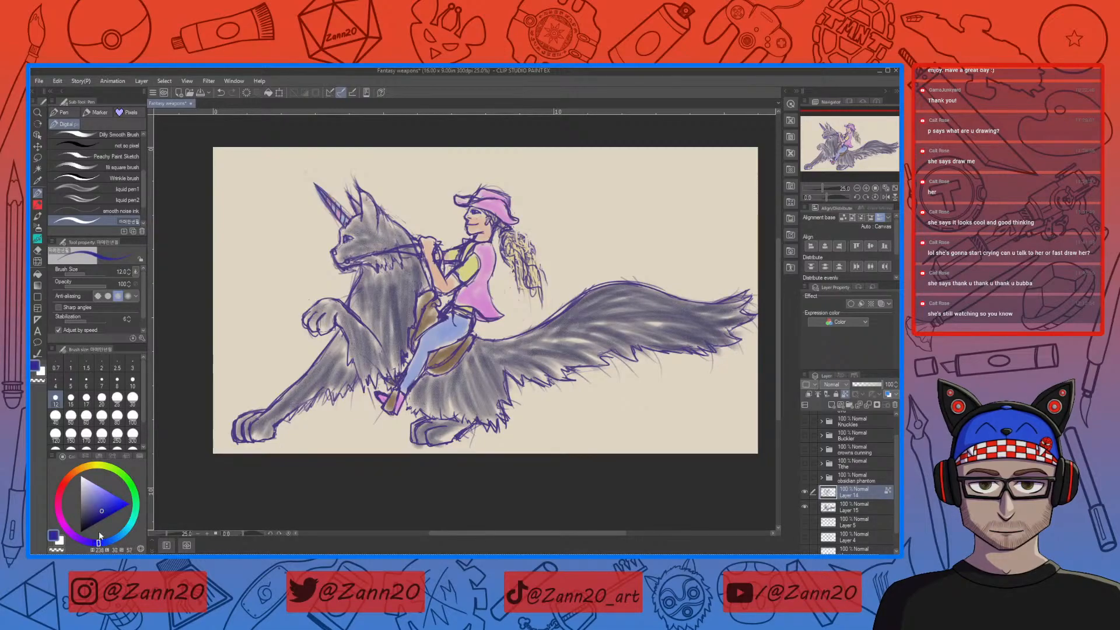
click(94, 515)
Enlarge the pen to size 150 and recolour the sketch lines dark blue by painting over the drawing
key(bracketright)
key(bracketright)
key(bracketright)
key(bracketright)
key(bracketright)
key(bracketright)
key(bracketright)
key(bracketright)
key(bracketright)
key(bracketright)
key(bracketright)
key(bracketright)
key(bracketright)
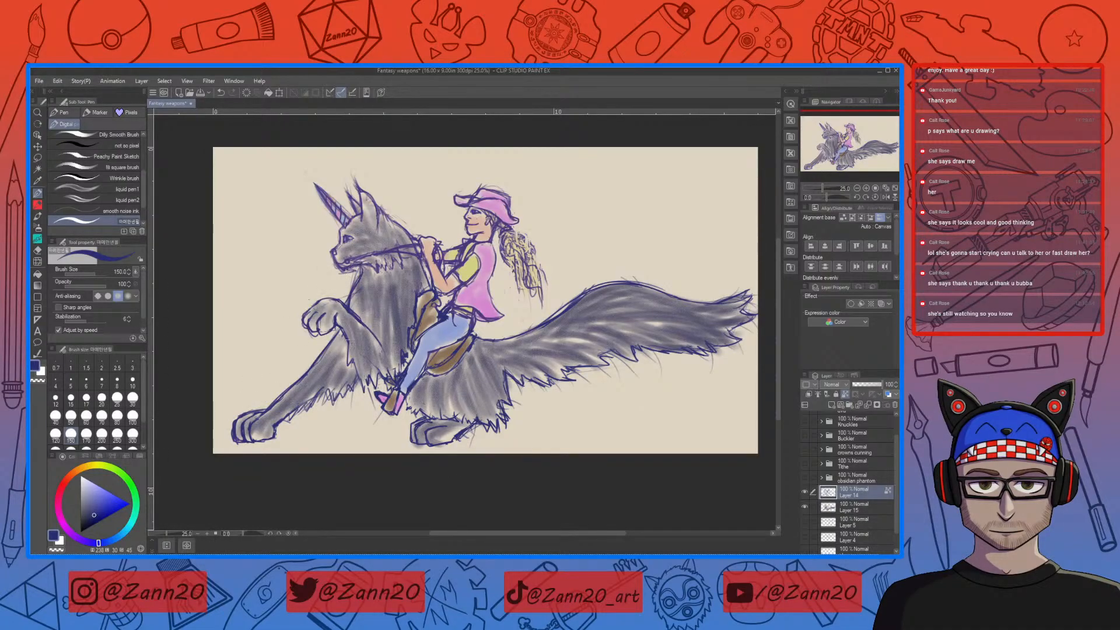
drag(361, 258, 337, 263)
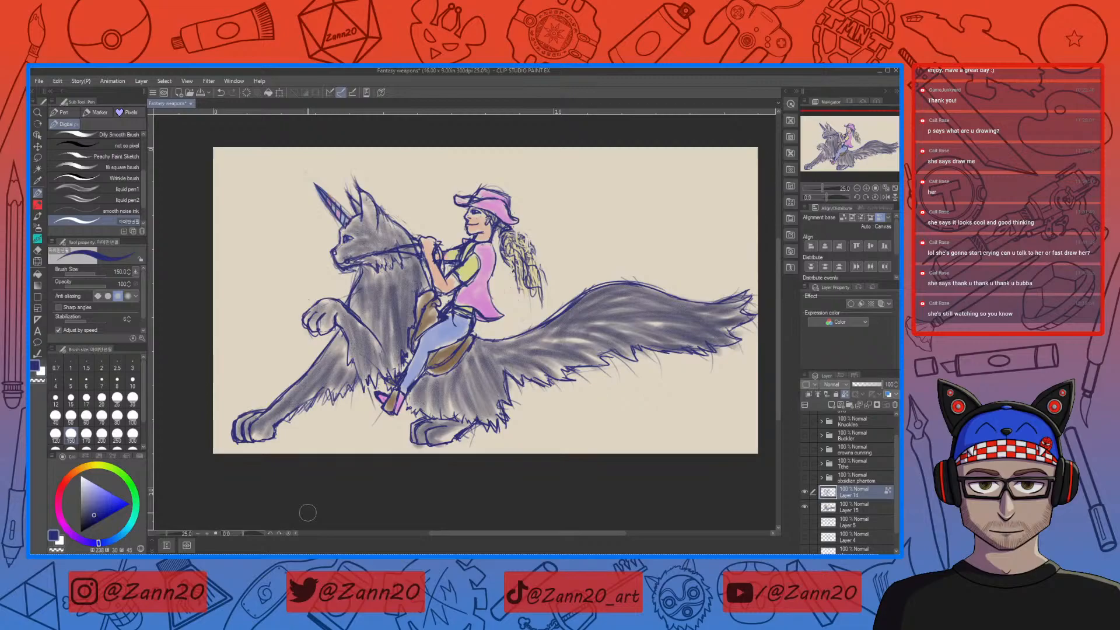
Switch to the RED sketch soft pencil at brush size 20 and clean up the linework around the rider's waist
key(e)
key(p)
key(p)
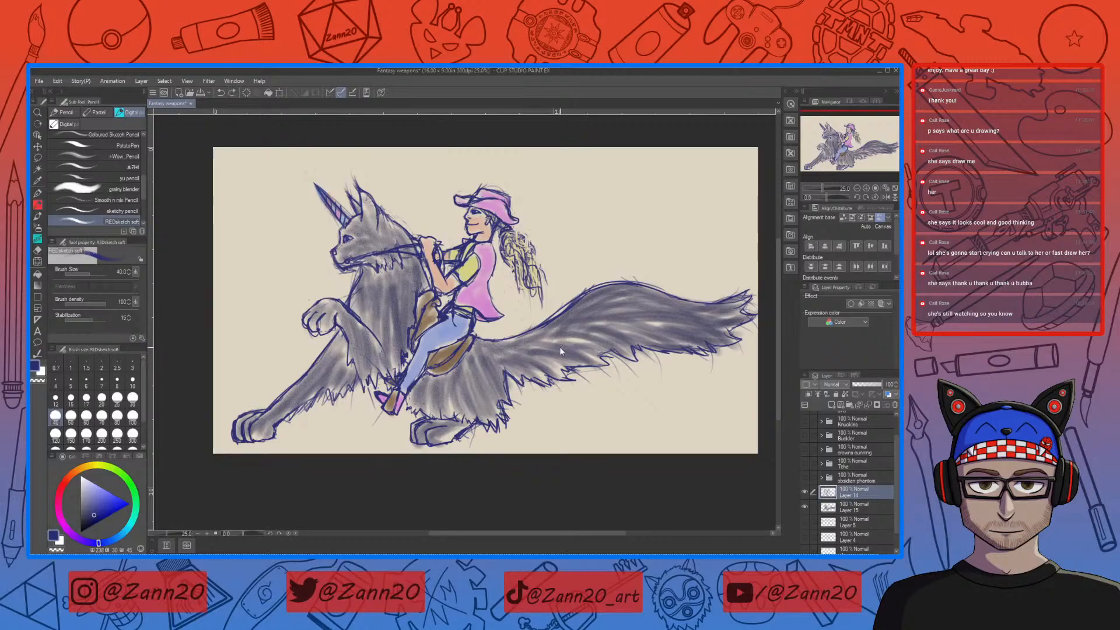
click(102, 399)
drag(454, 314, 463, 320)
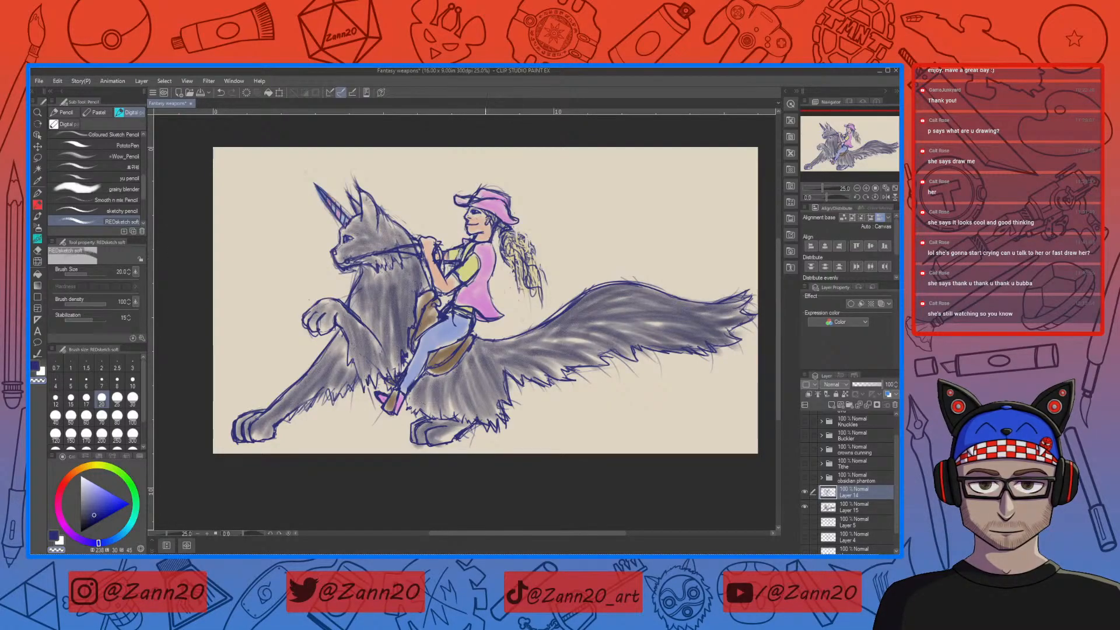
drag(623, 394, 614, 415)
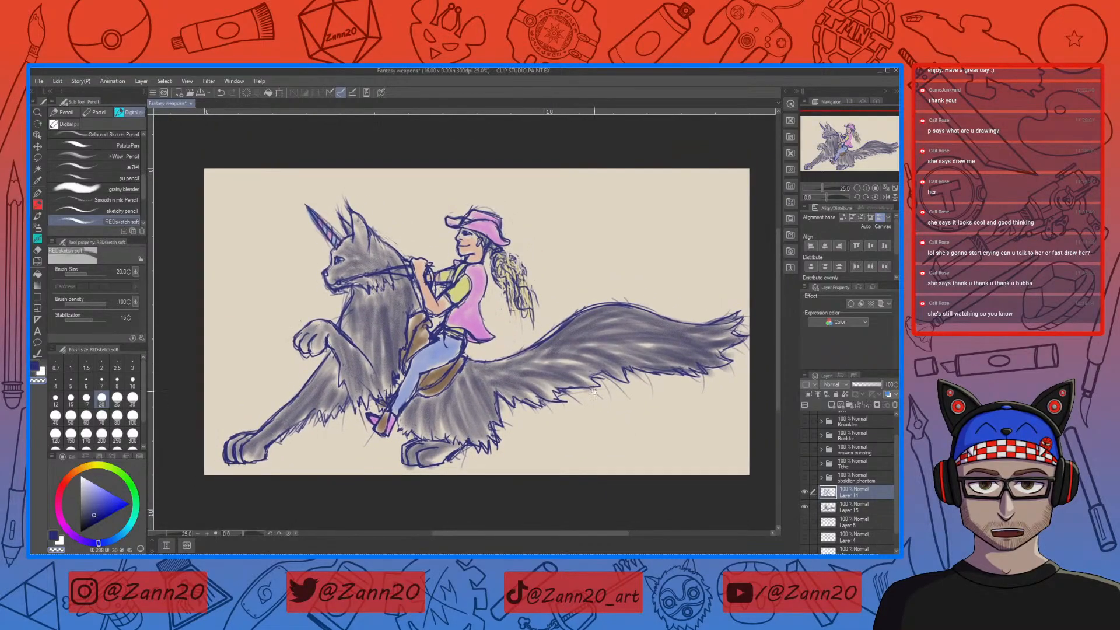
key(e)
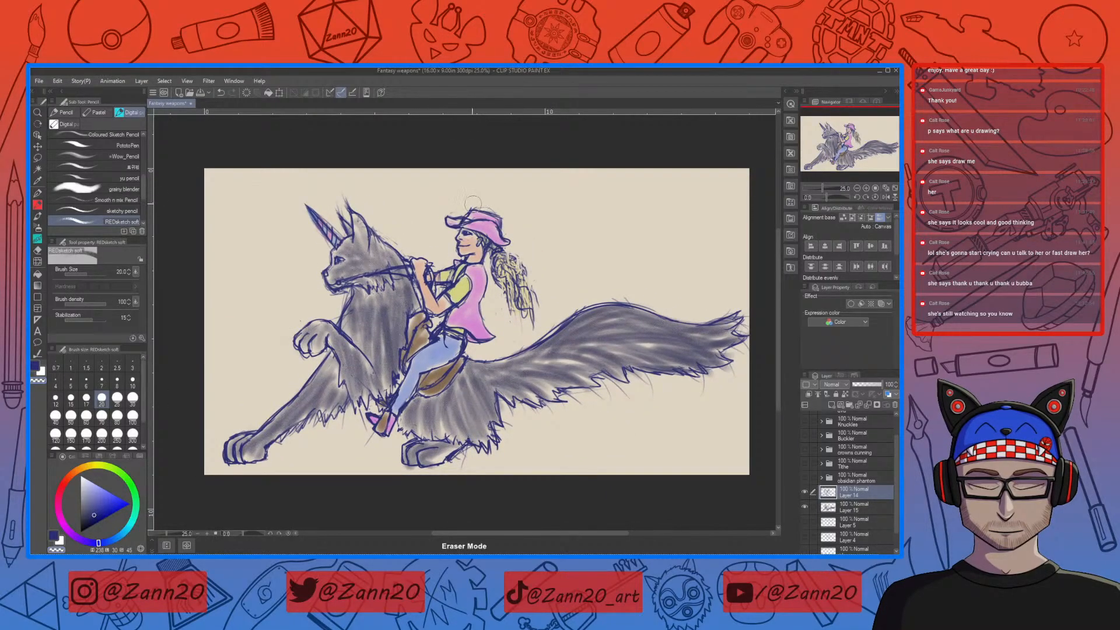
key(p)
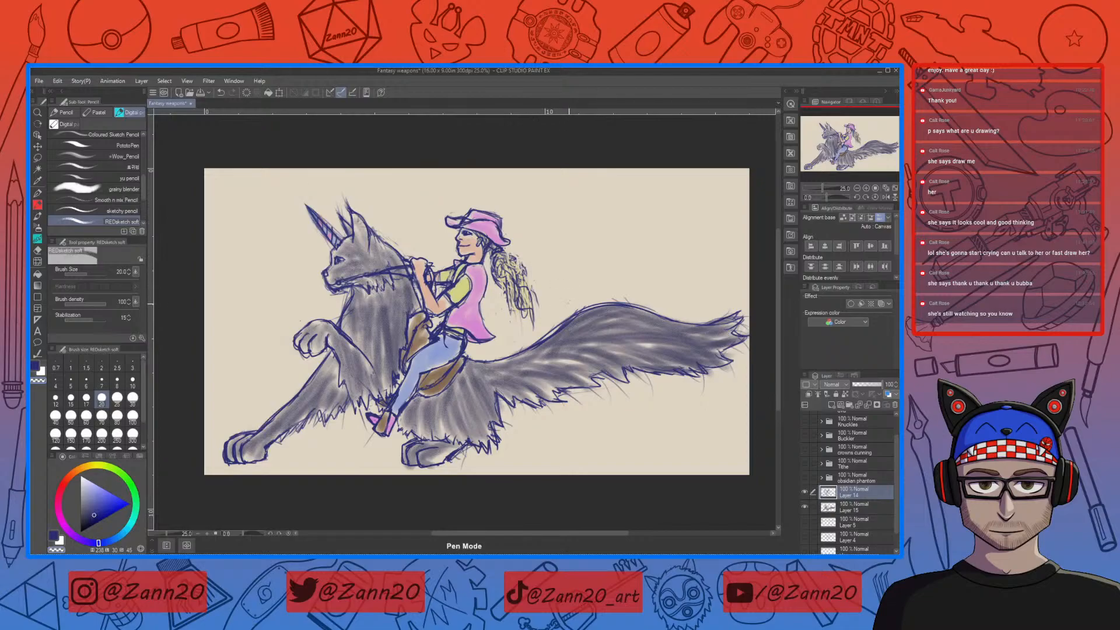
On the colour layer beneath the lines, sample the light blue of the rider's trousers and shift its hue to pink
right_click(442, 350)
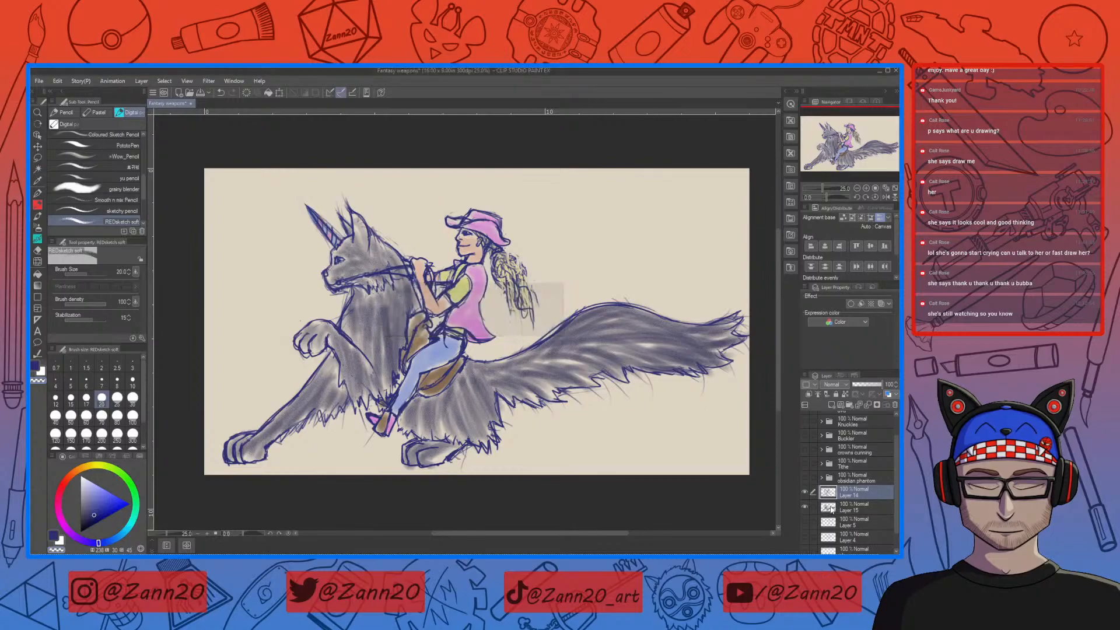
click(830, 511)
right_click(443, 344)
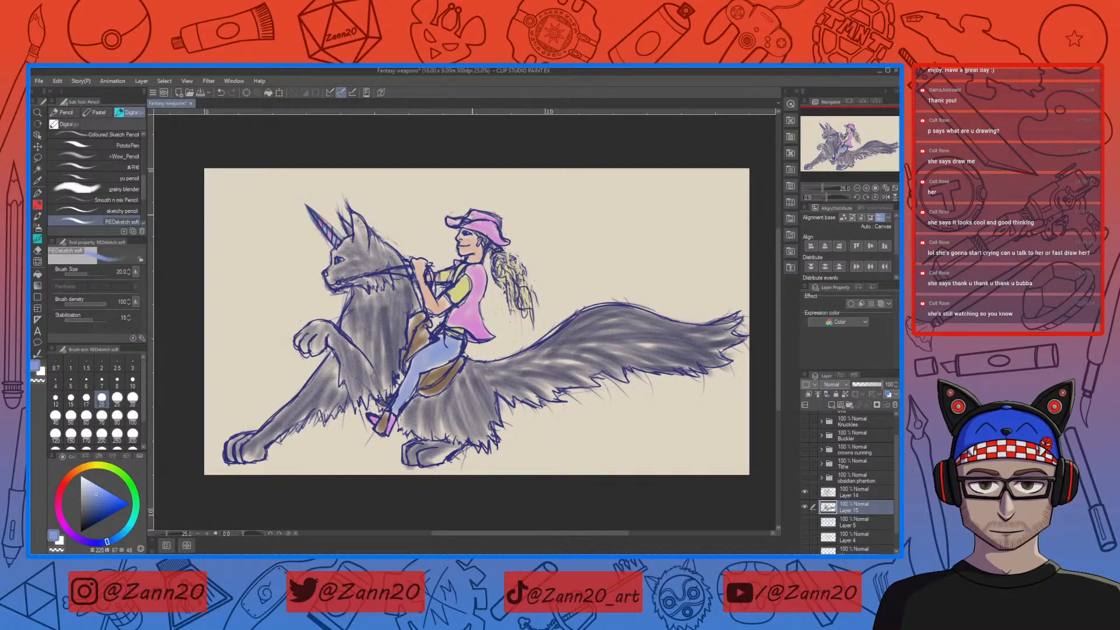
key(ctrl+minus)
key(ctrl+plus)
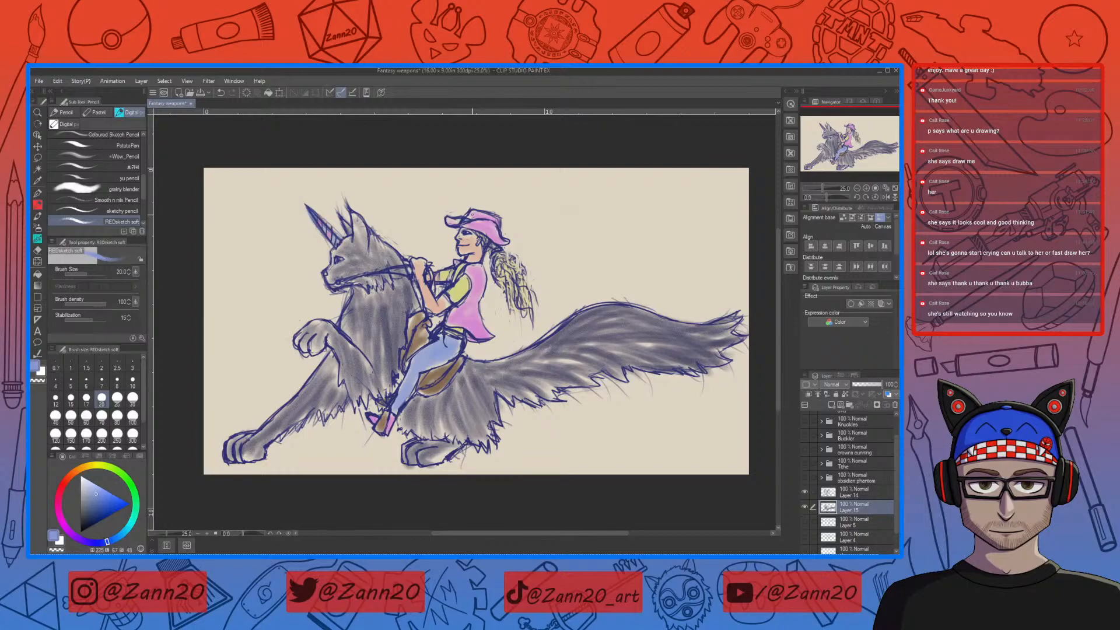
click(61, 522)
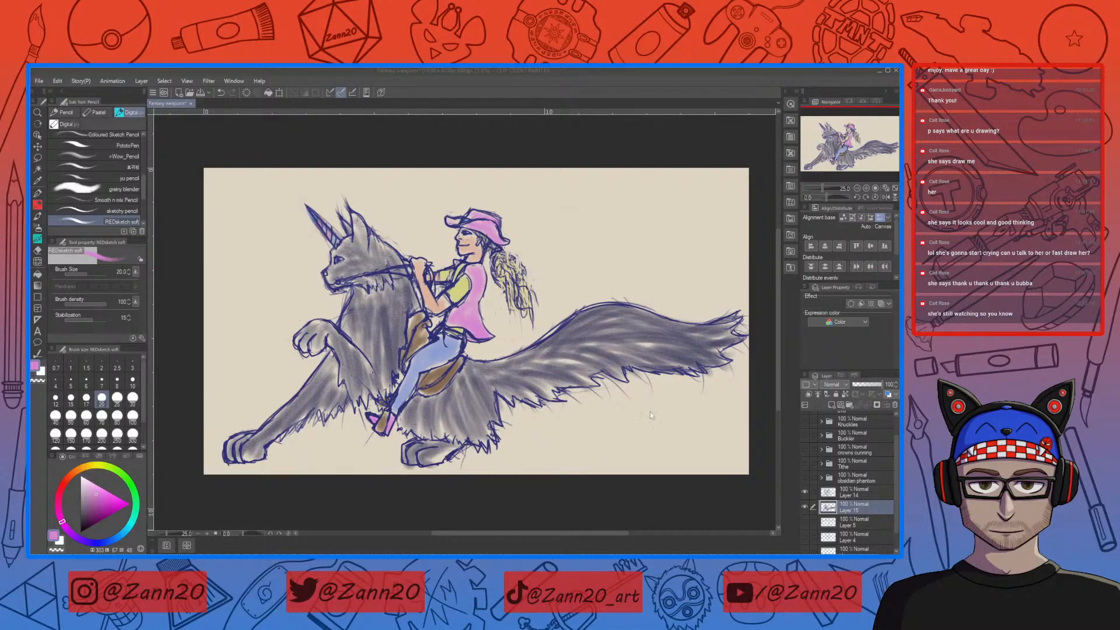
Show the obsidian phantom folder over the sketch, hide it again and look over the whole coloured drawing
click(805, 478)
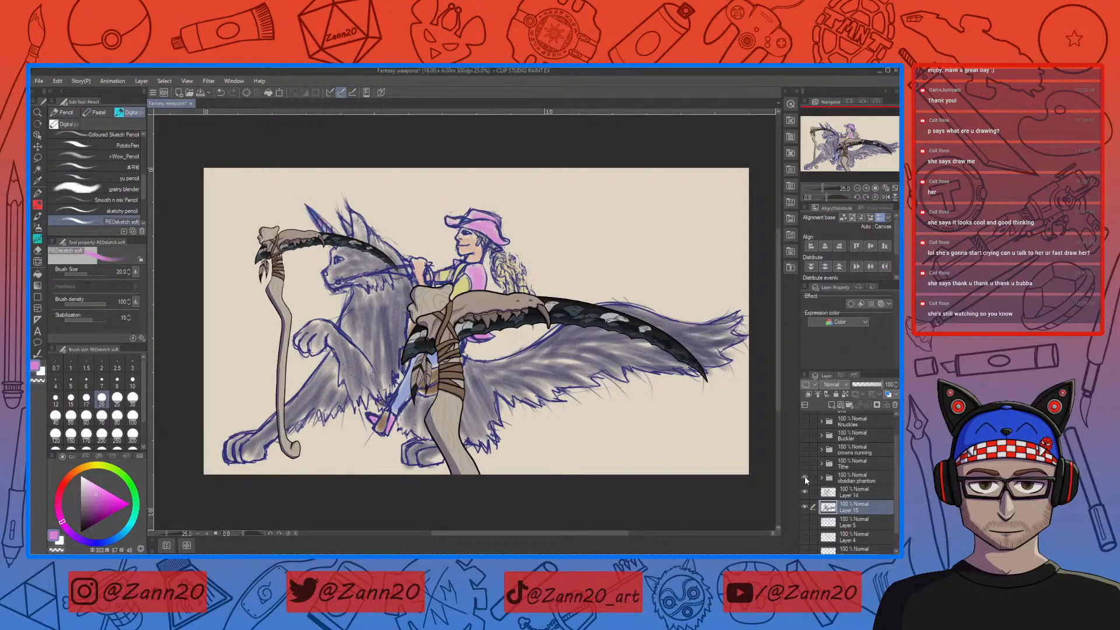
click(804, 478)
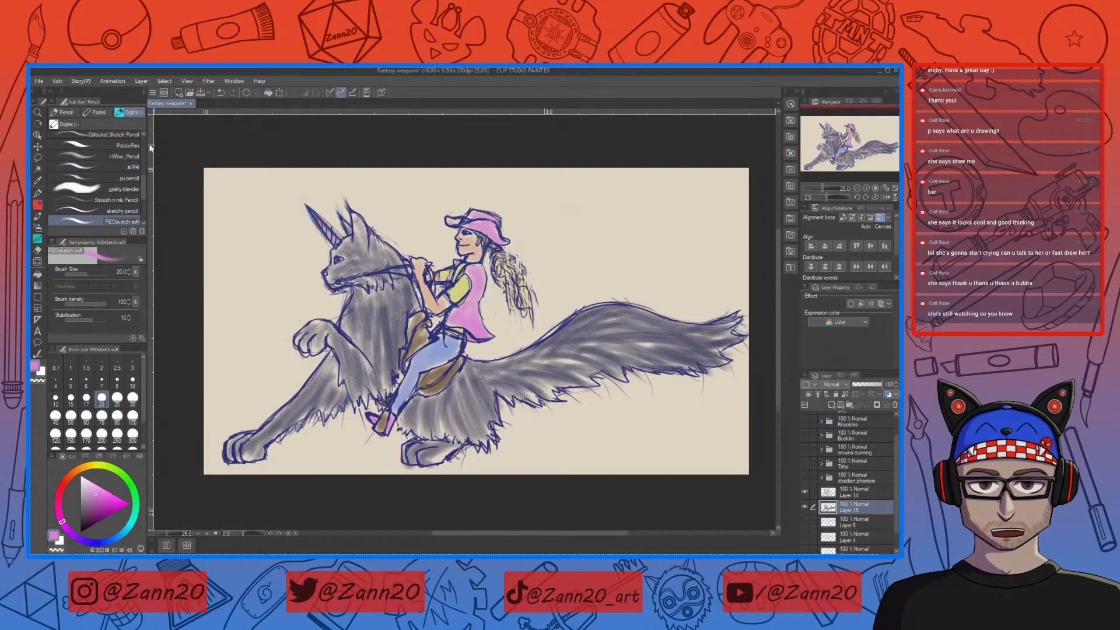
scroll(169, 141, up, 2)
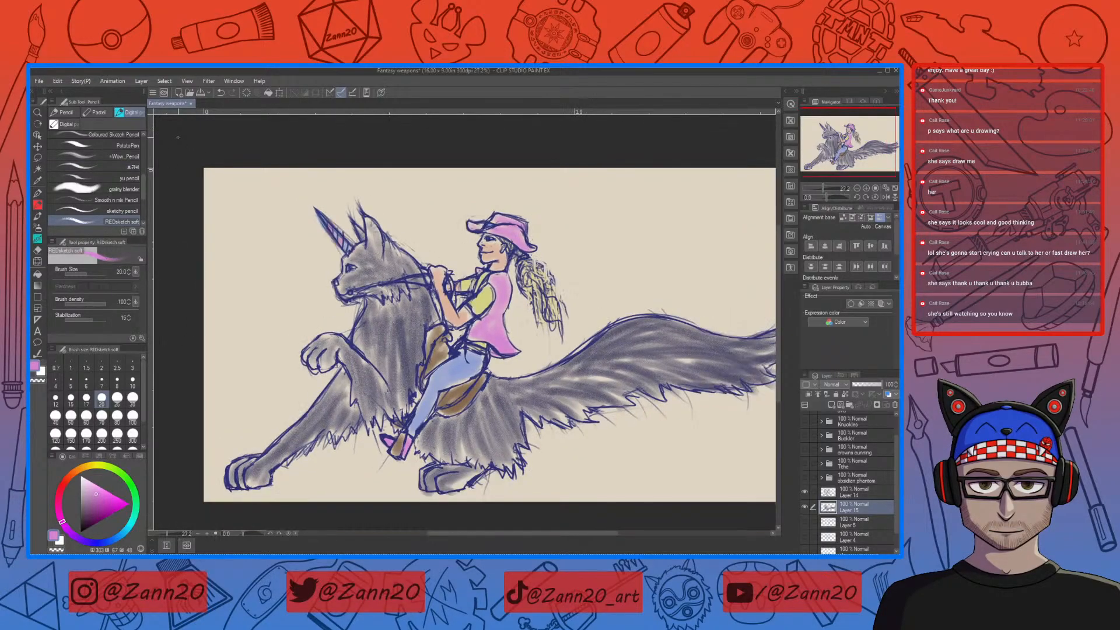
scroll(177, 137, down, 1)
scroll(216, 135, down, 1)
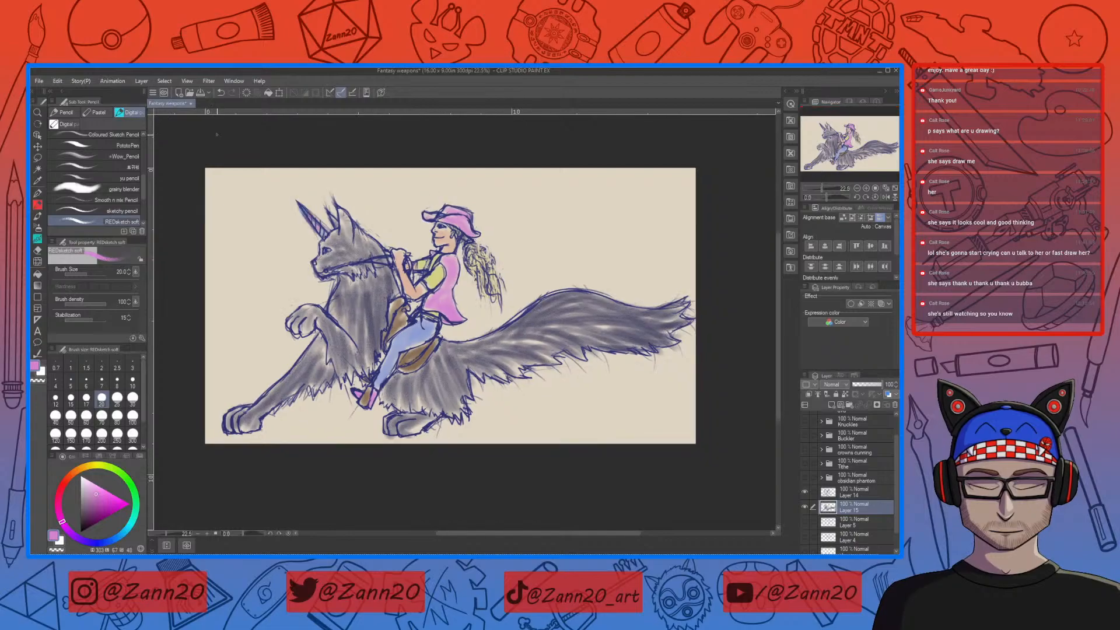